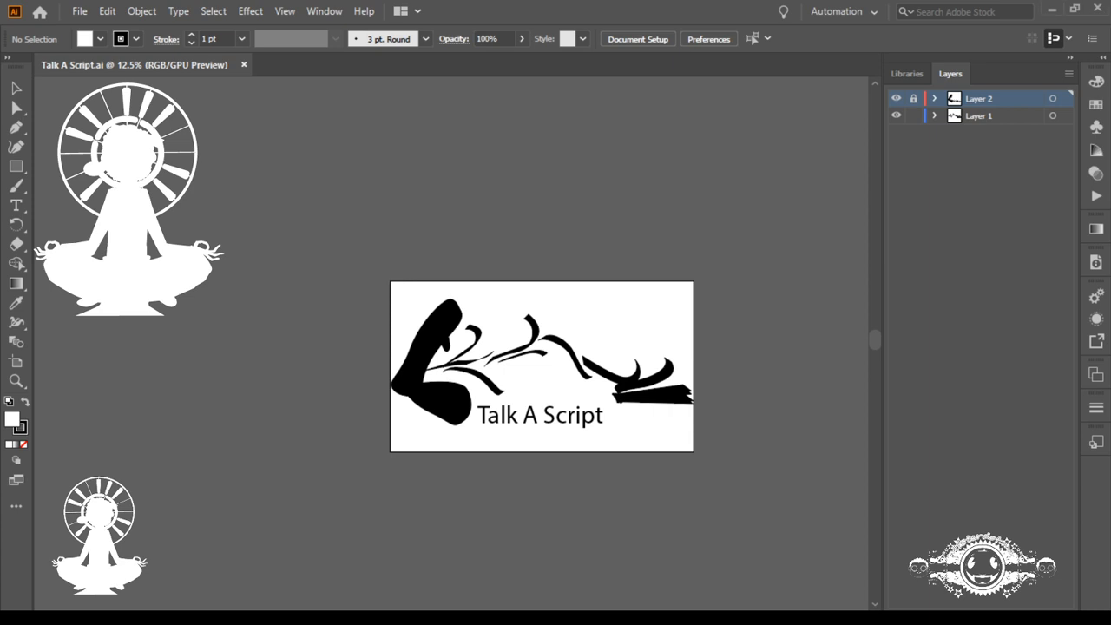
# Step: Move the thin branch strokes between the bent arm and the hand shapes off the artboard onto the canvas above it
pyautogui.click(665, 400)
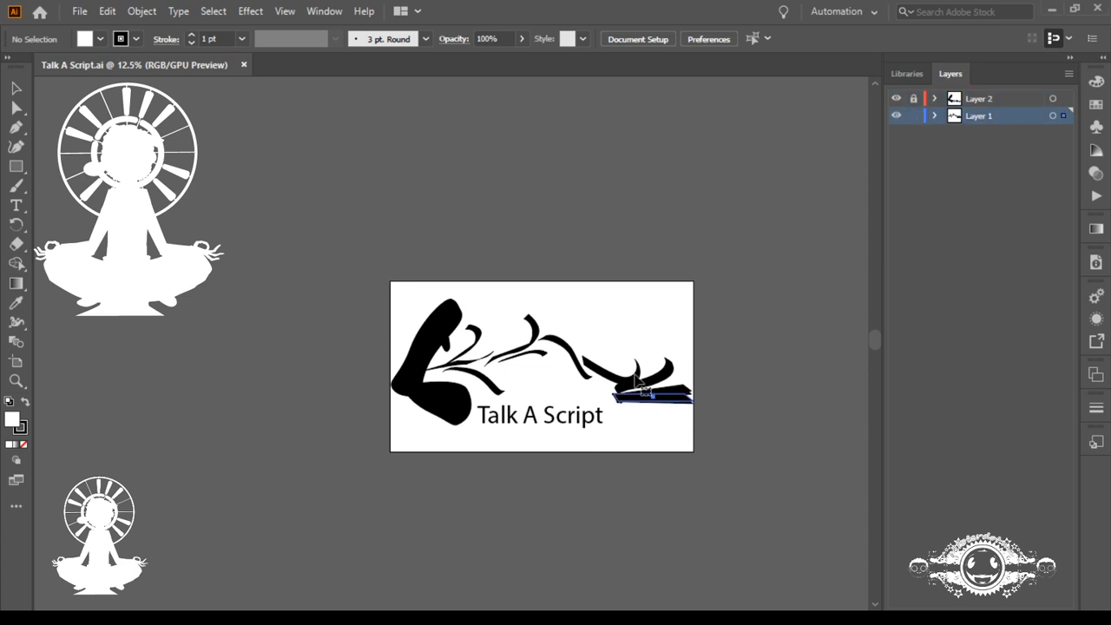
pyautogui.click(529, 374)
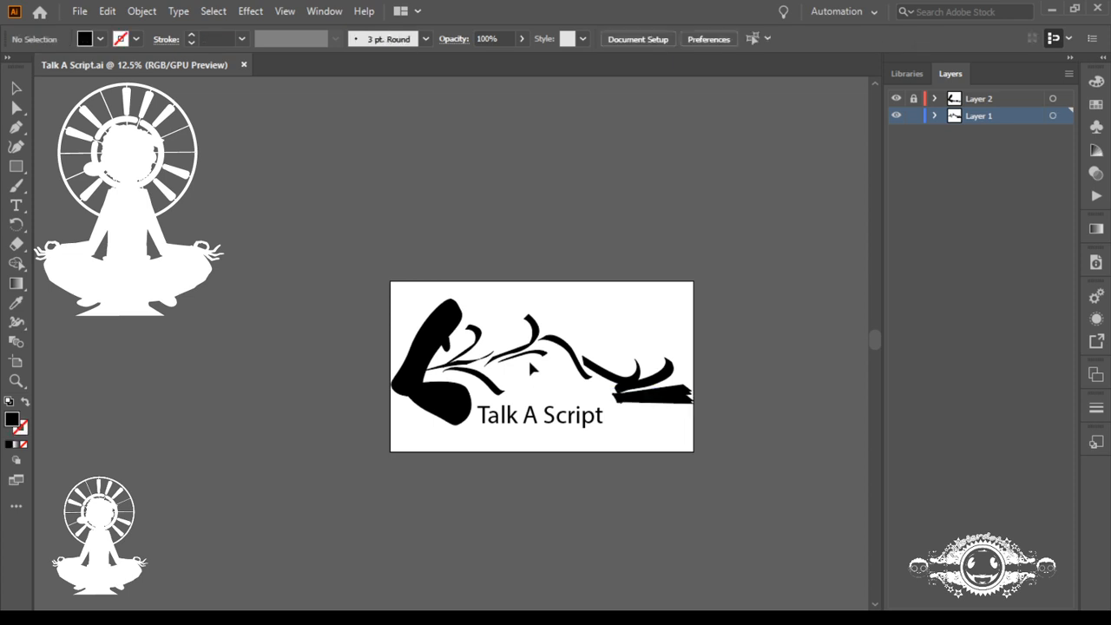
pyautogui.moveTo(512, 333)
pyautogui.mouseDown()
pyautogui.moveTo(533, 365)
pyautogui.moveTo(564, 241)
pyautogui.mouseUp()
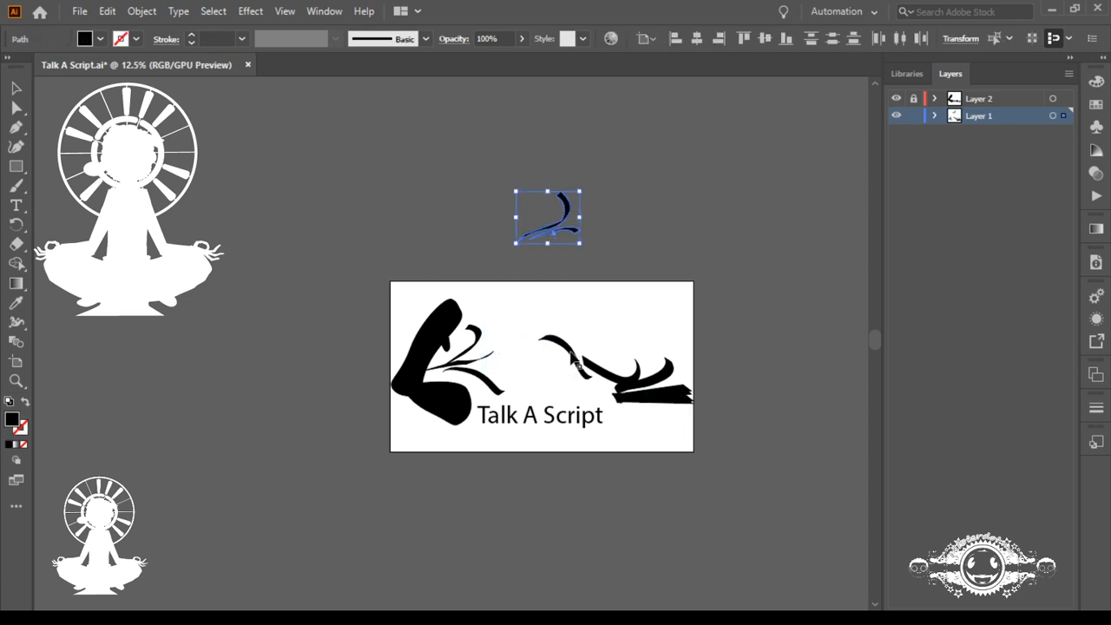
pyautogui.moveTo(572, 358); pyautogui.dragTo(666, 229)
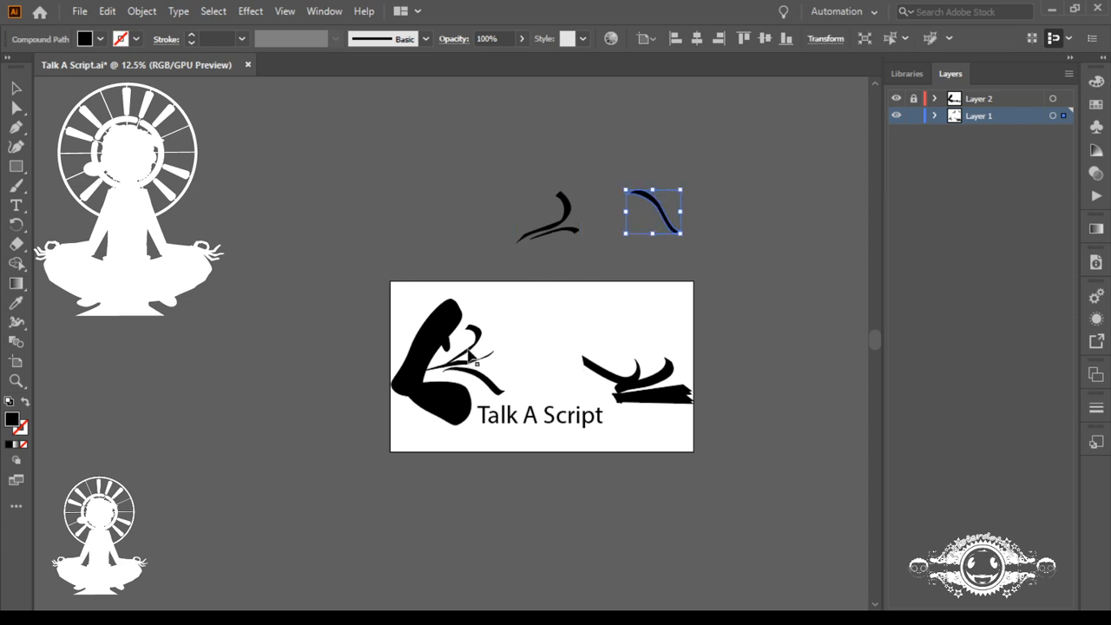
pyautogui.moveTo(473, 356); pyautogui.dragTo(492, 245)
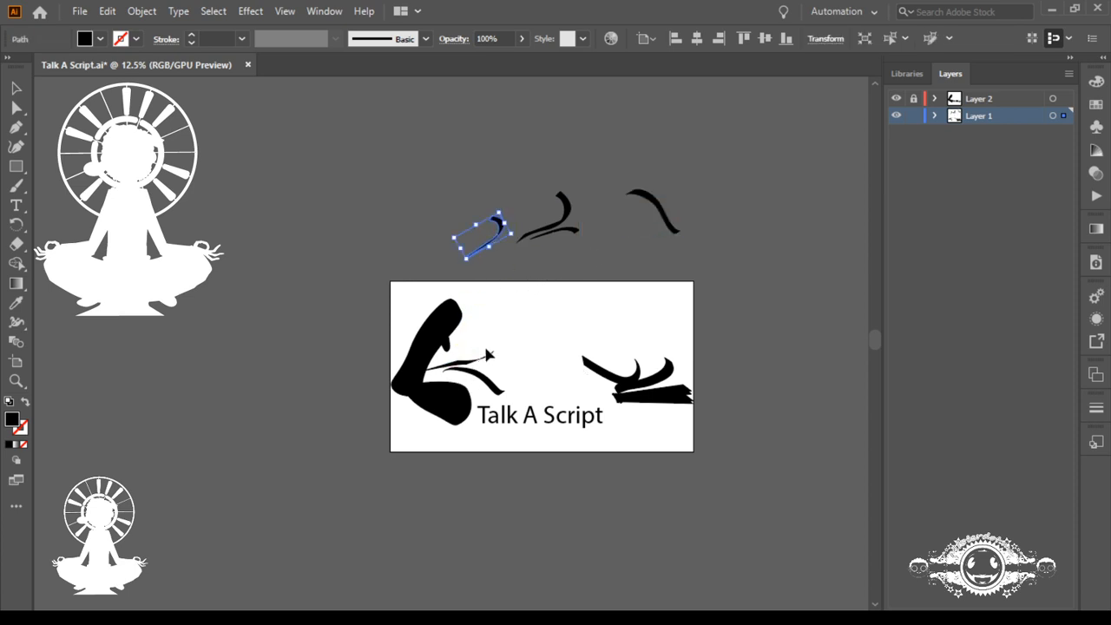
pyautogui.moveTo(482, 350); pyautogui.dragTo(508, 360)
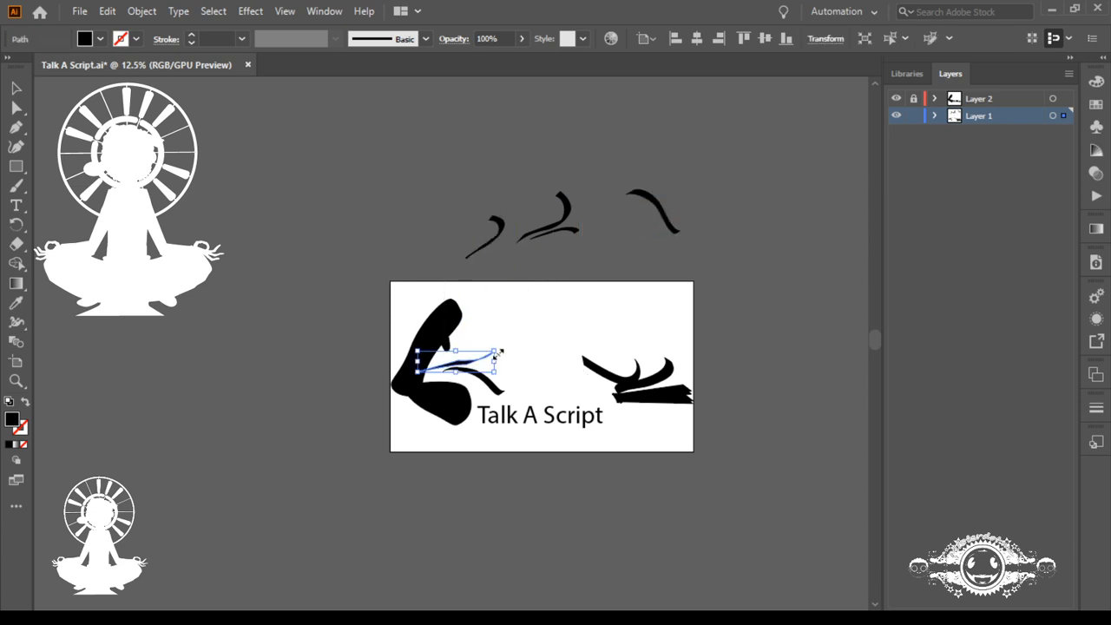
pyautogui.moveTo(483, 320); pyautogui.dragTo(402, 230)
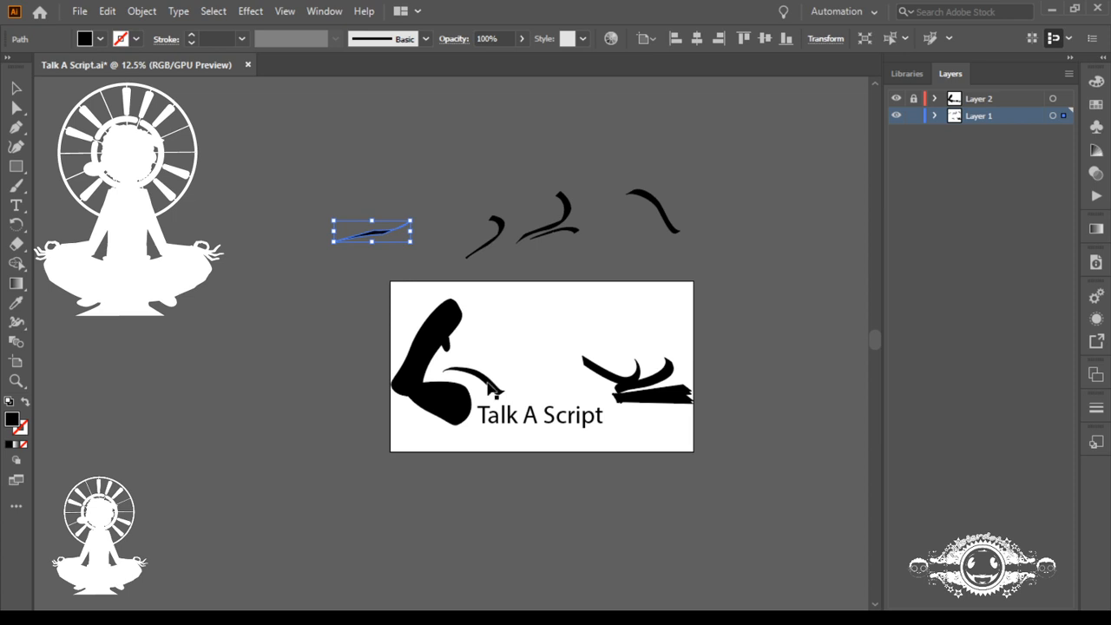
pyautogui.moveTo(496, 385); pyautogui.dragTo(651, 252)
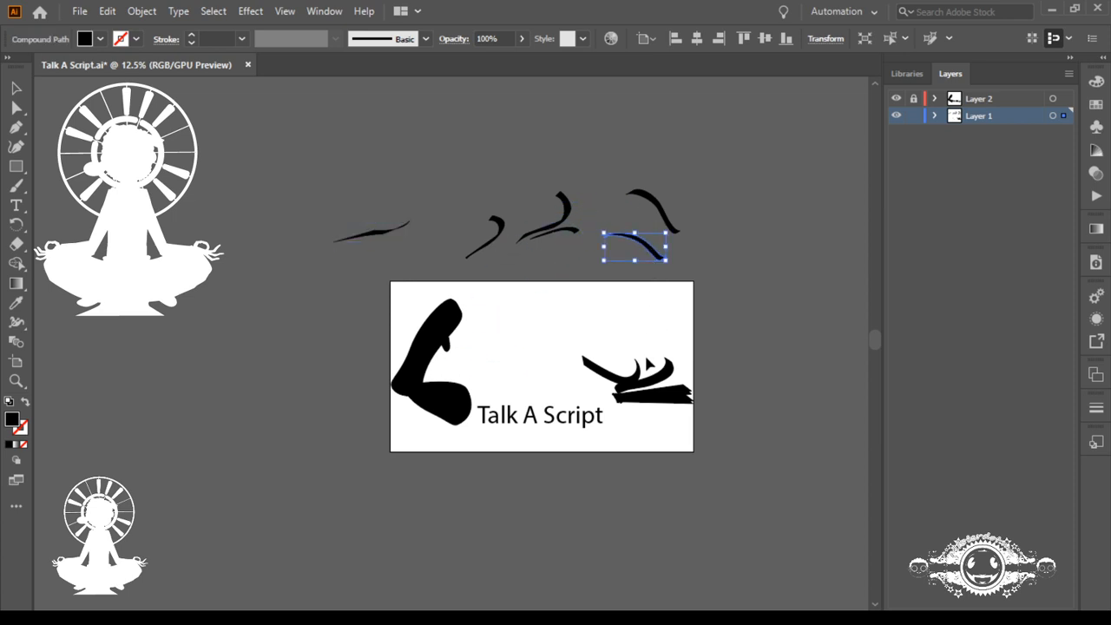
# Step: Nest the unlocked Layer 2 inside Layer 1 and hide the whole Layer 1
pyautogui.moveTo(626, 351); pyautogui.dragTo(652, 413)
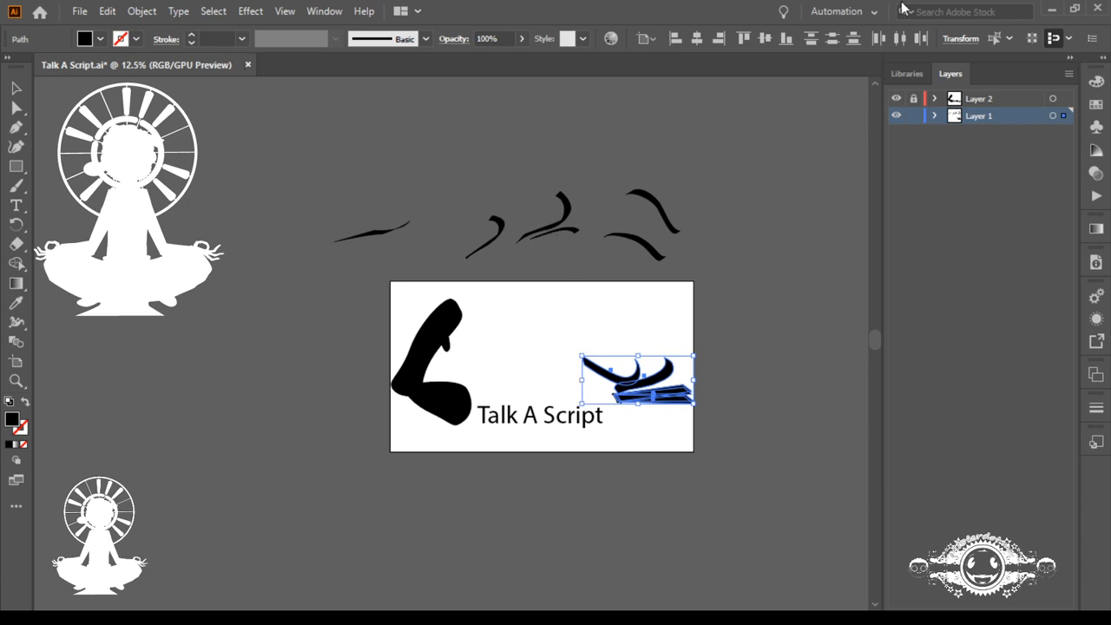
pyautogui.click(959, 115)
pyautogui.moveTo(960, 116); pyautogui.dragTo(957, 115)
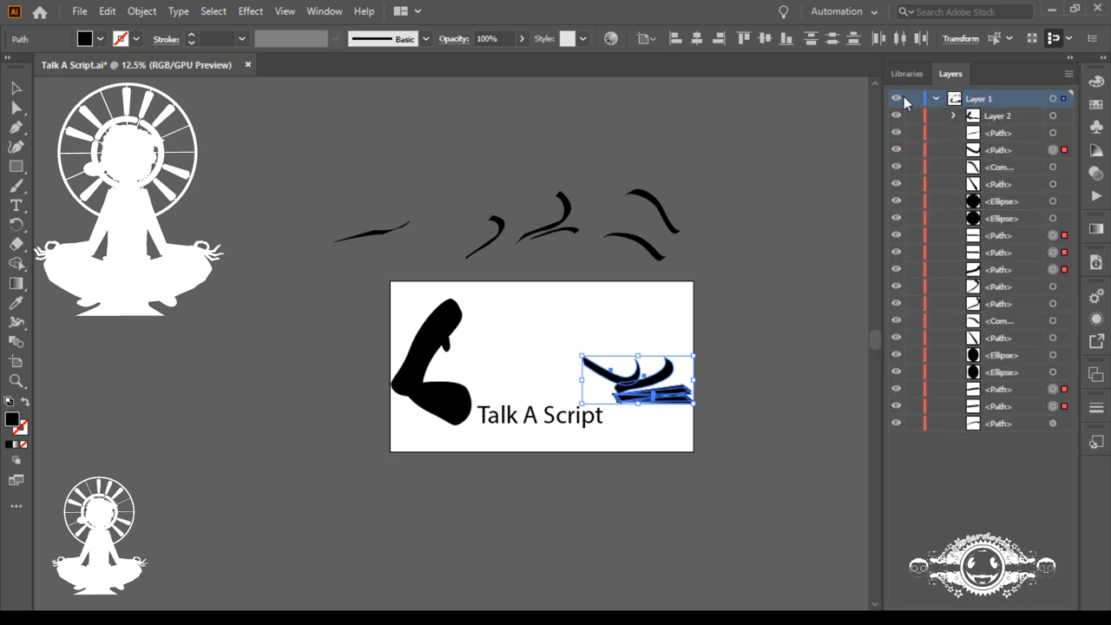
pyautogui.click(896, 100)
pyautogui.click(936, 99)
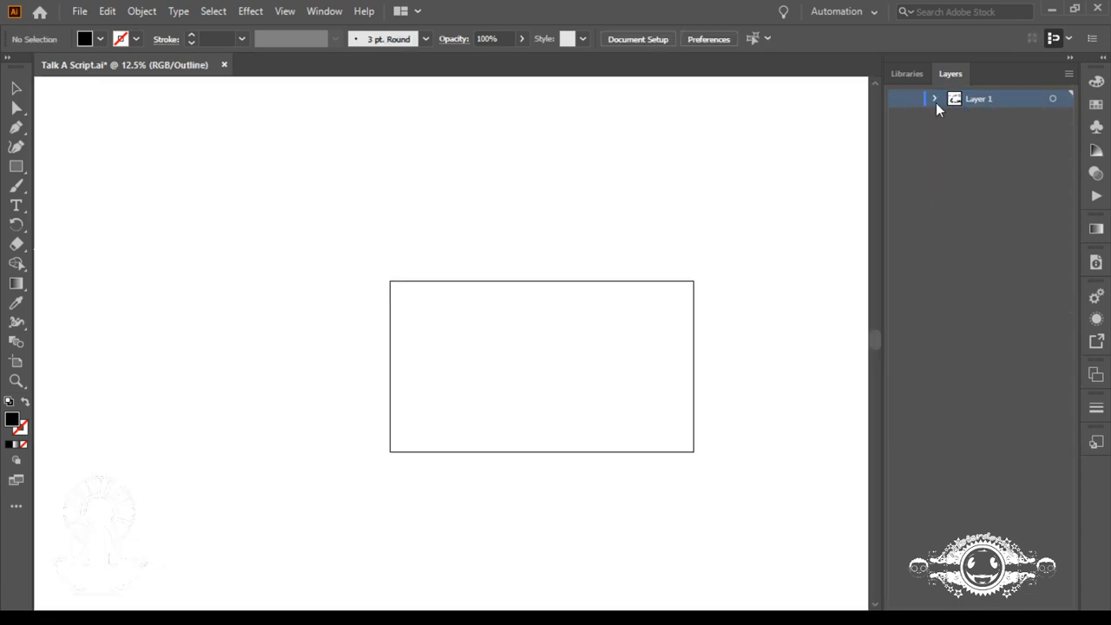
# Step: Place the waiter character artwork from the library at about full artboard height and shift it toward the artboard's right half
pyautogui.click(1030, 615)
pyautogui.click(907, 73)
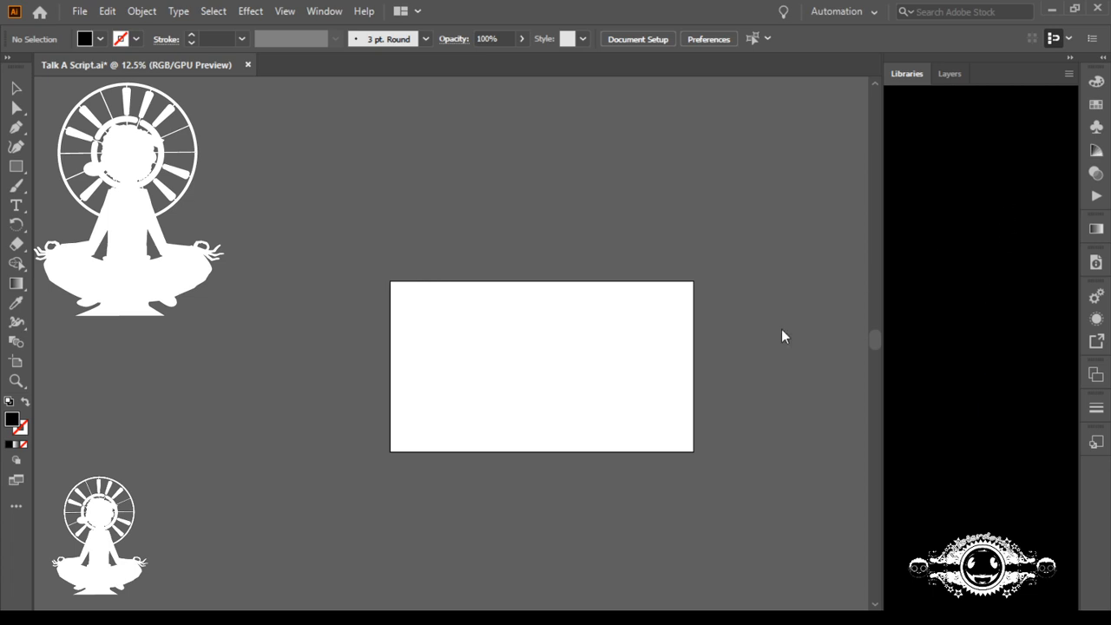
pyautogui.moveTo(594, 383); pyautogui.dragTo(449, 330)
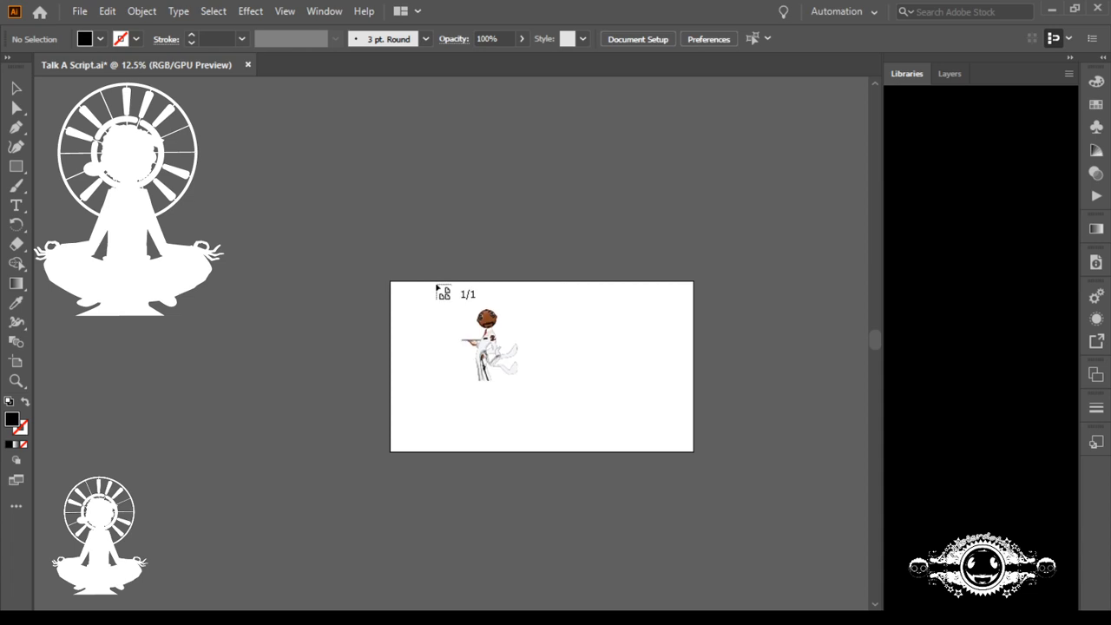
pyautogui.moveTo(437, 286); pyautogui.dragTo(620, 455)
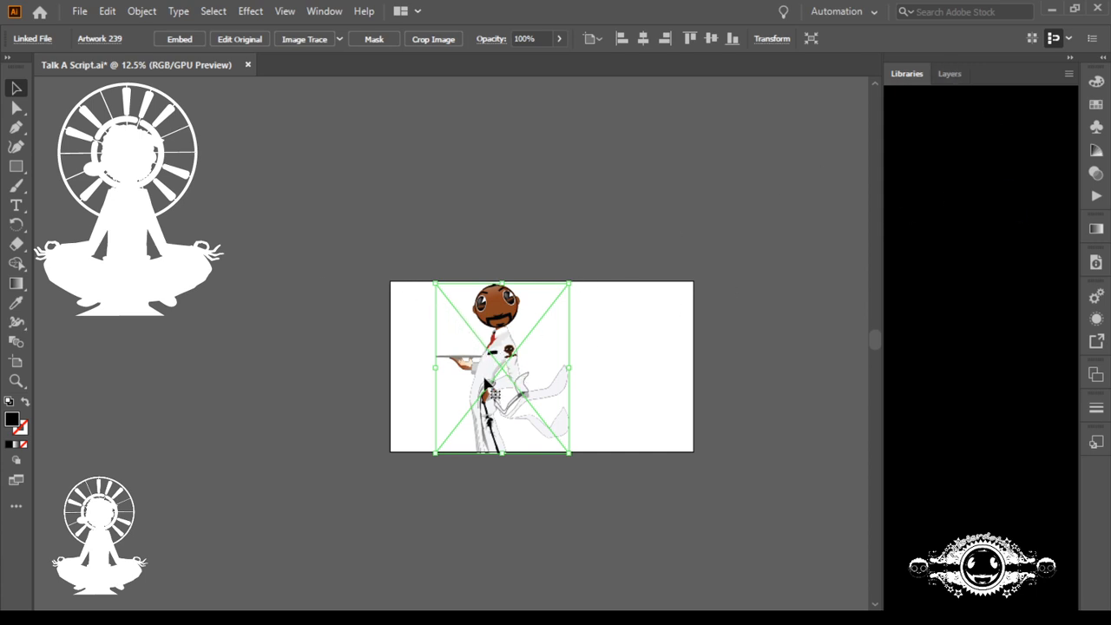
pyautogui.moveTo(486, 380); pyautogui.dragTo(616, 377)
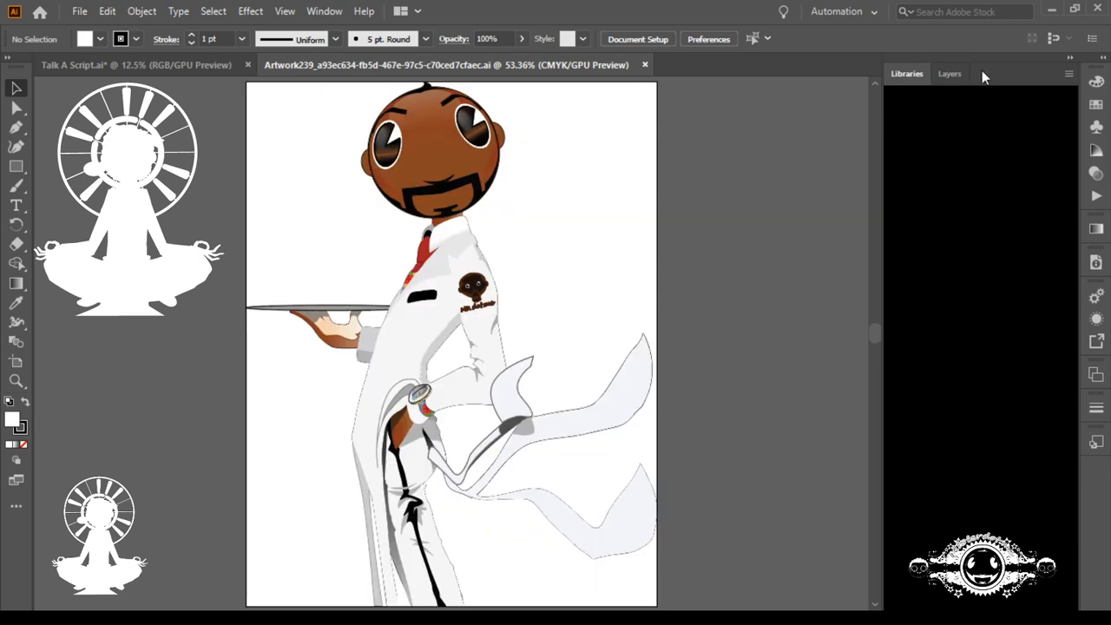
# Step: Expand Layer 1 of the opened waiter artwork and examine its stack of paths and groups
pyautogui.click(955, 73)
pyautogui.click(934, 99)
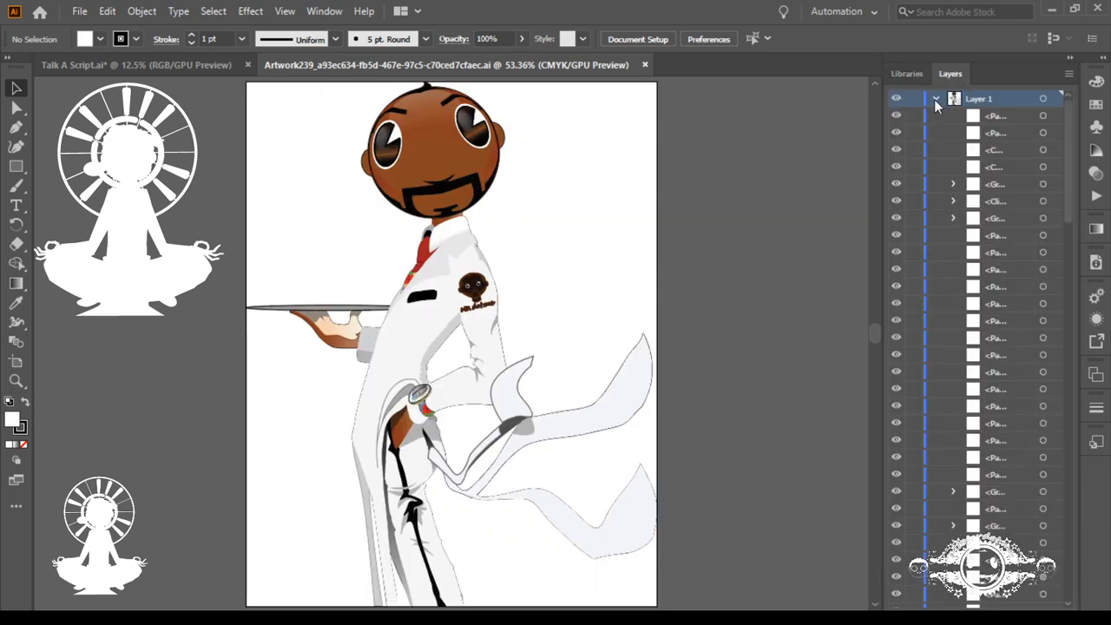
pyautogui.scroll(-5, 963, 199)
pyautogui.scroll(-10, 962, 198)
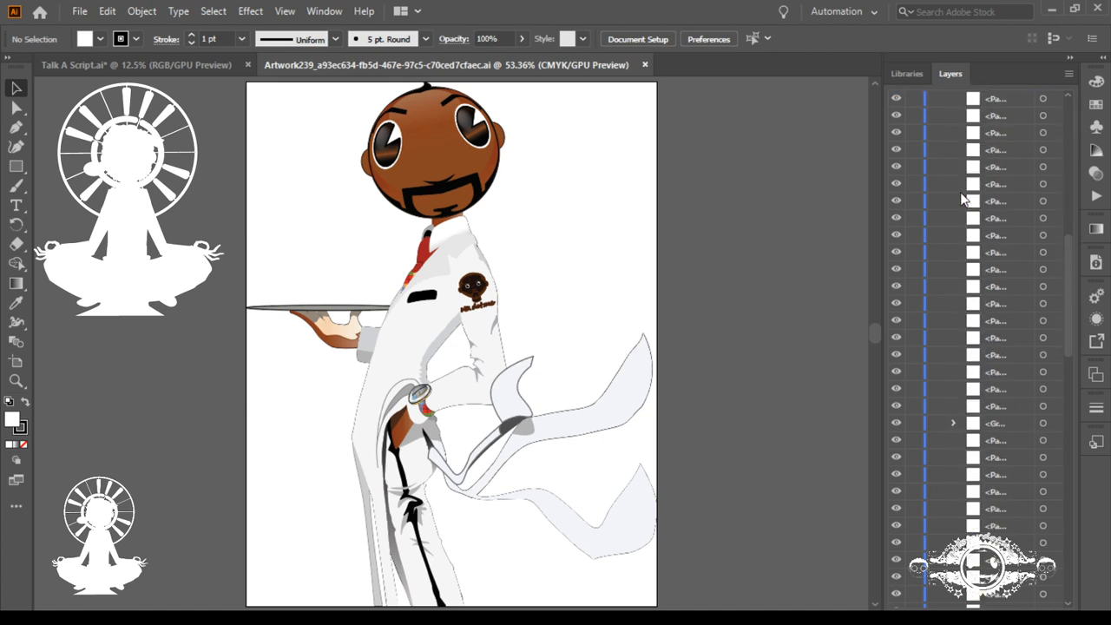
pyautogui.scroll(-3, 960, 191)
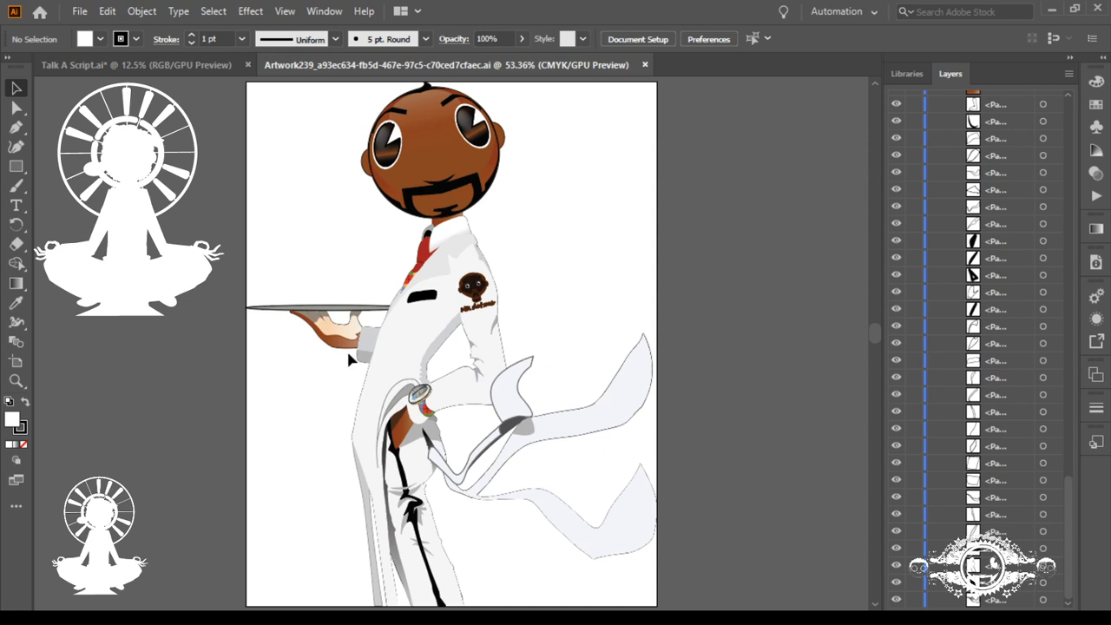
# Step: Try pulling the white bent sleeve away from the waiter's body and undo the moves
pyautogui.click(452, 390)
pyautogui.moveTo(460, 393); pyautogui.dragTo(564, 320)
pyautogui.hotkey('ctrl', 'z')
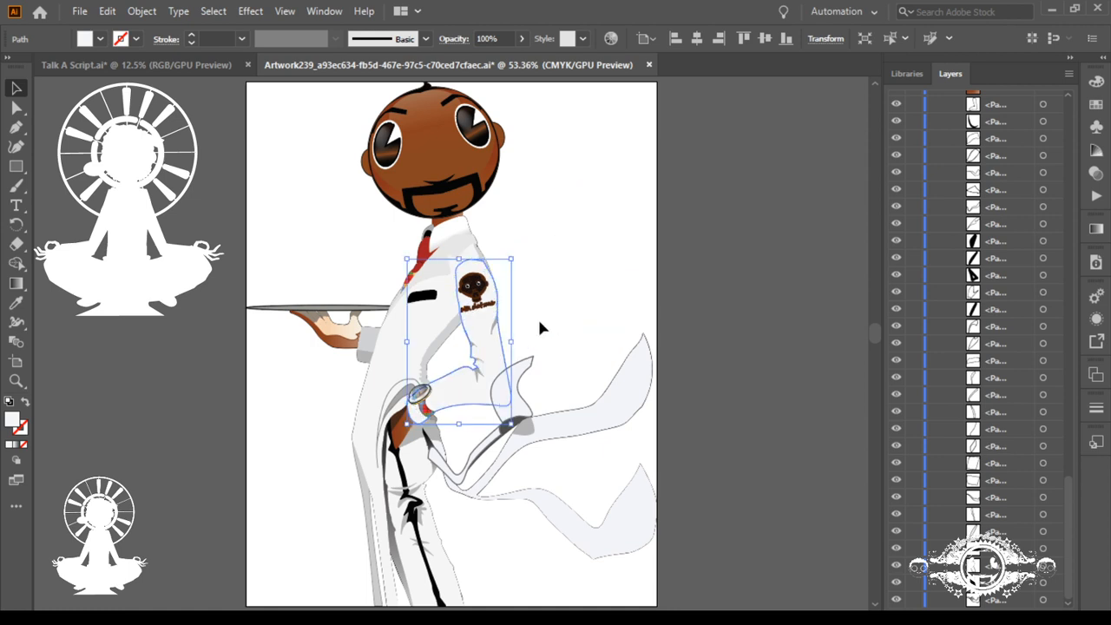
pyautogui.moveTo(523, 316); pyautogui.dragTo(602, 287)
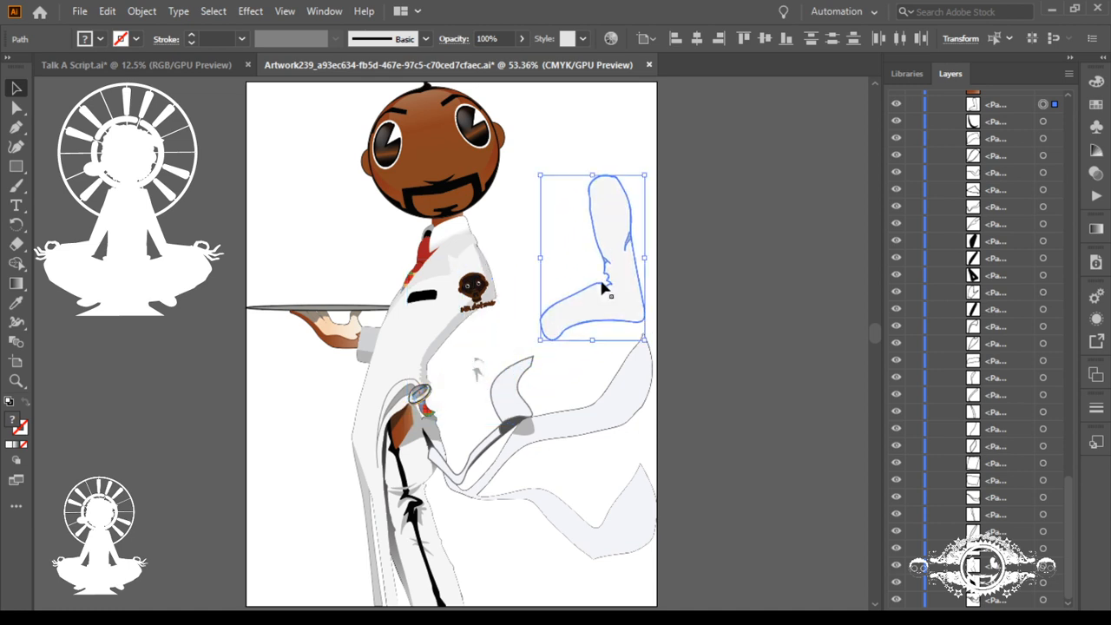
pyautogui.hotkey('ctrl', 'z')
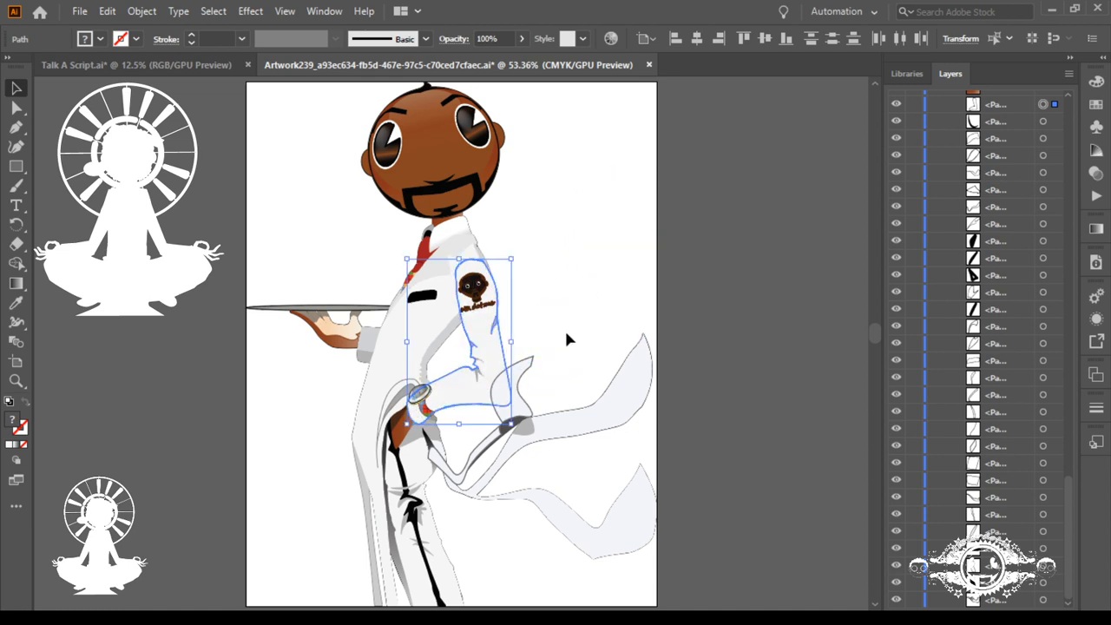
# Step: Group all the flowing pale cloth shapes behind the waiter's bent arm and find the group in the layer list
pyautogui.moveTo(568, 378); pyautogui.dragTo(519, 543)
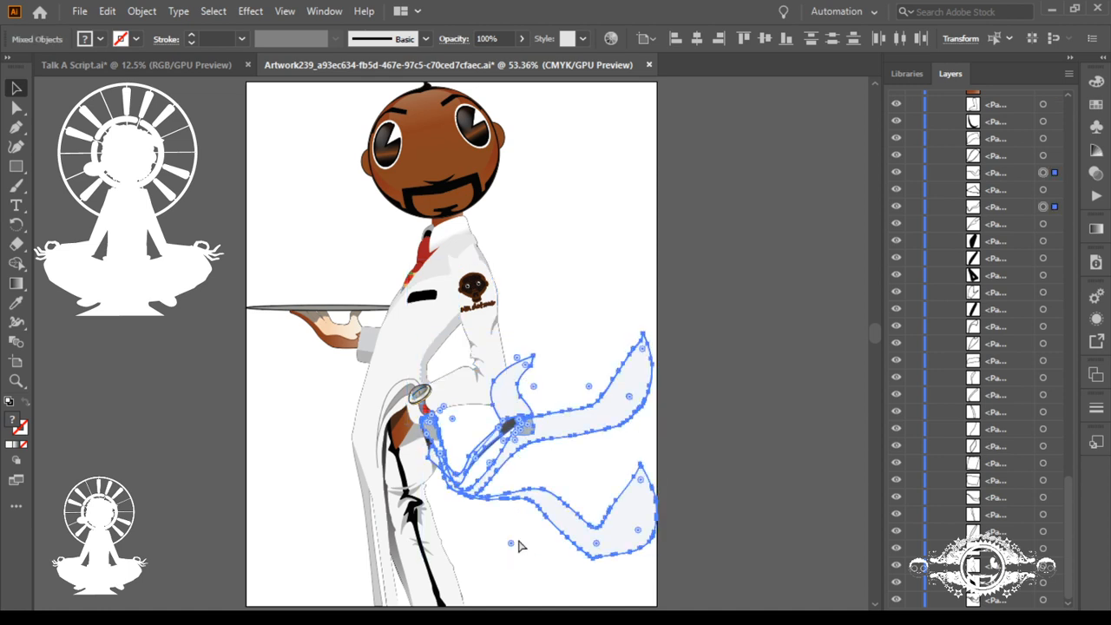
pyautogui.hotkey('ctrl', 'g')
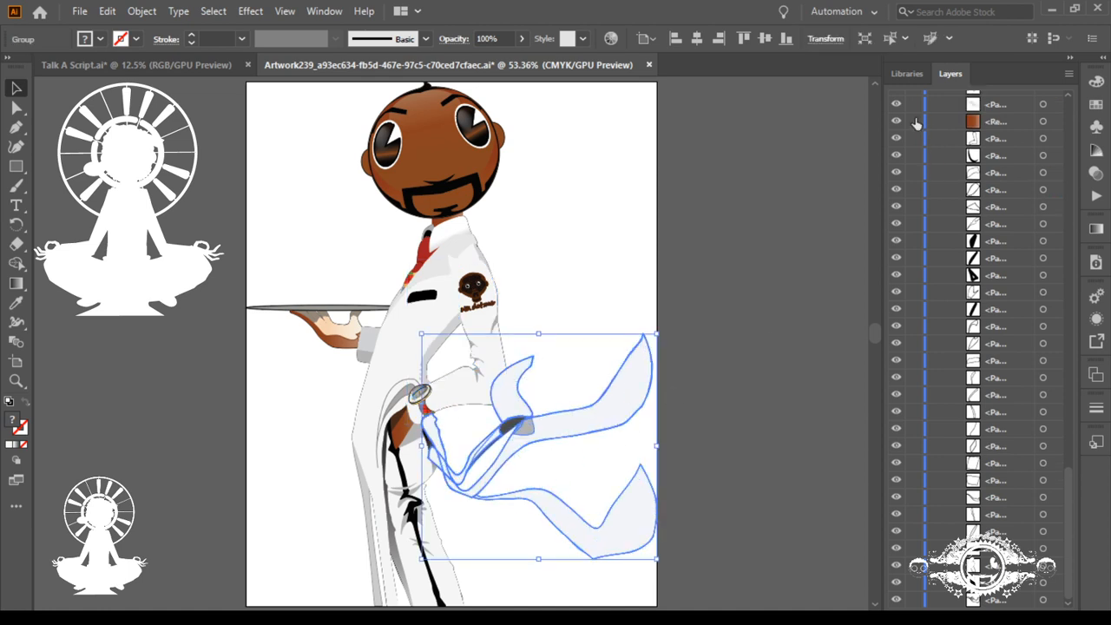
pyautogui.click(904, 77)
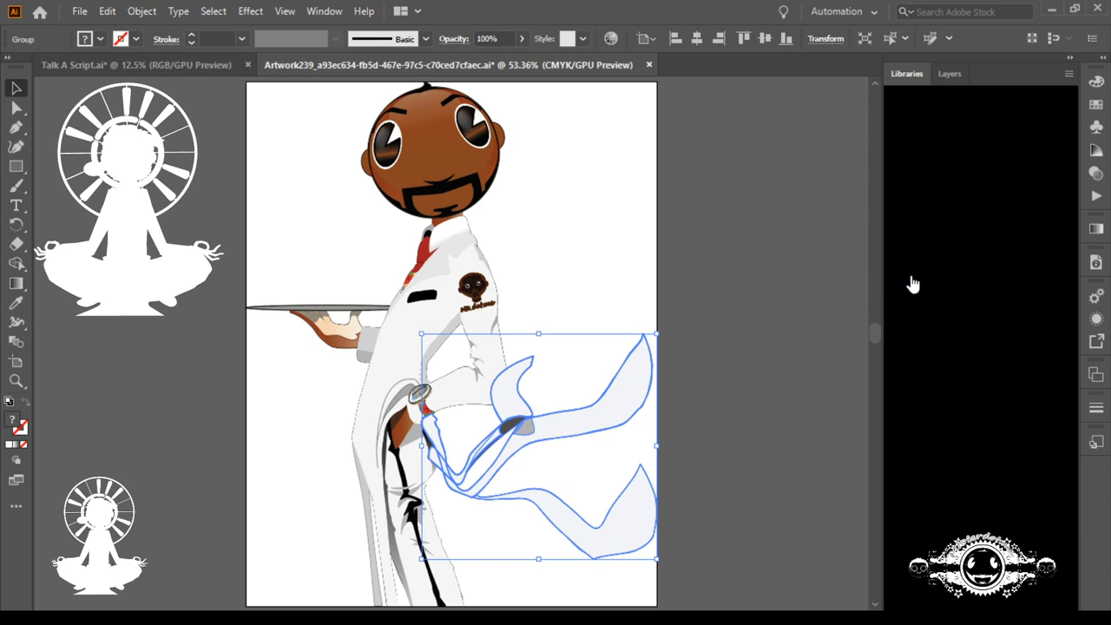
pyautogui.click(946, 74)
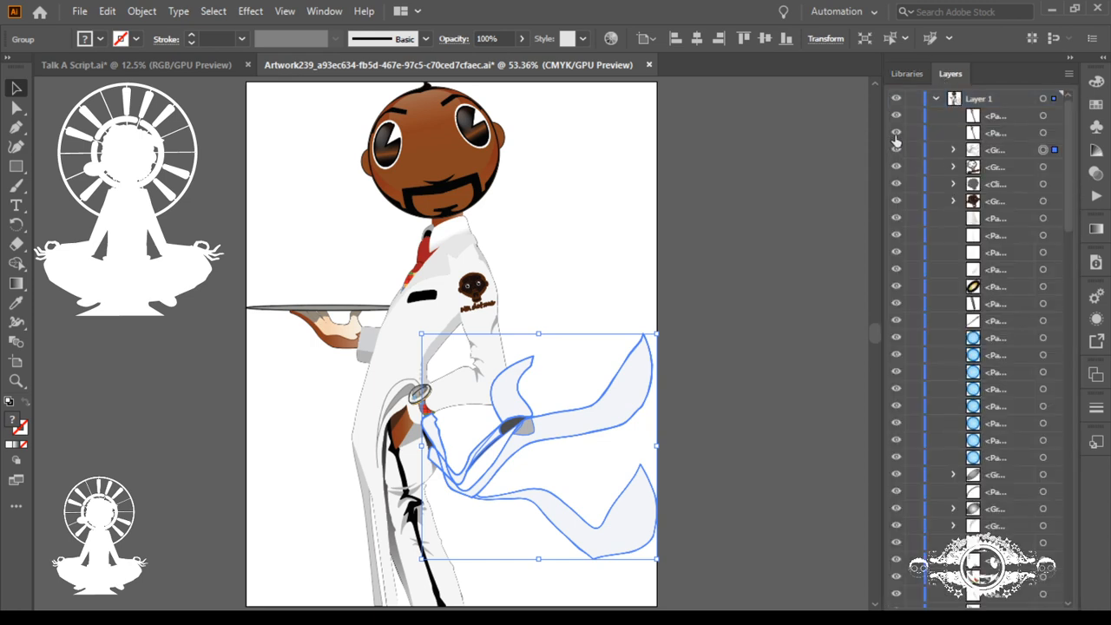
# Step: Toggle the cloth group's visibility to examine the arm, hand and trousers it overlaps
pyautogui.click(896, 151)
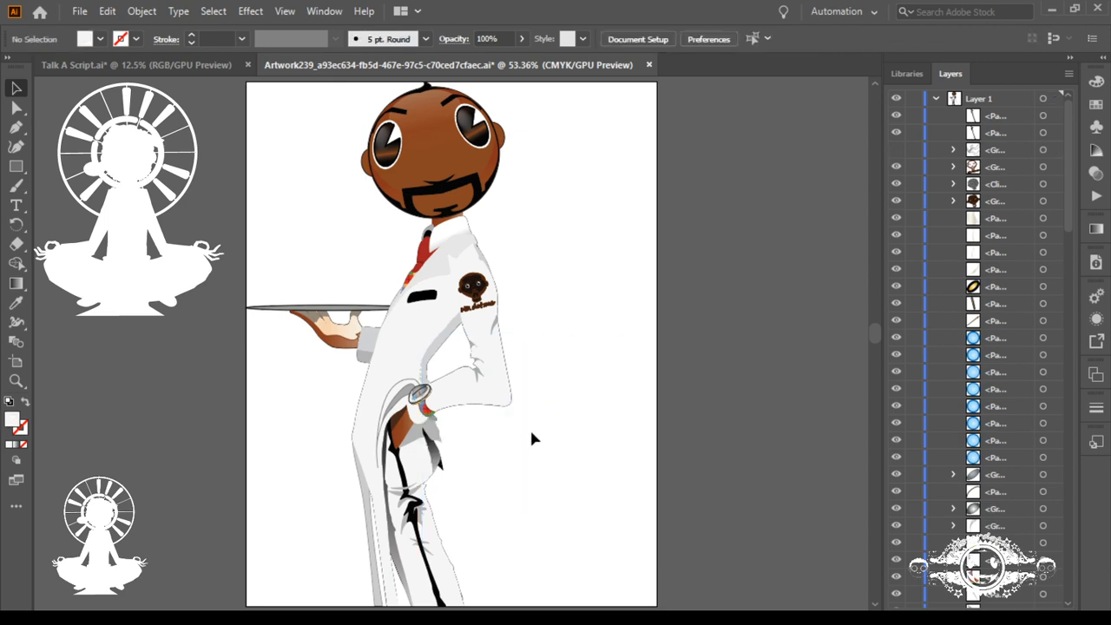
pyautogui.moveTo(409, 402); pyautogui.dragTo(649, 501)
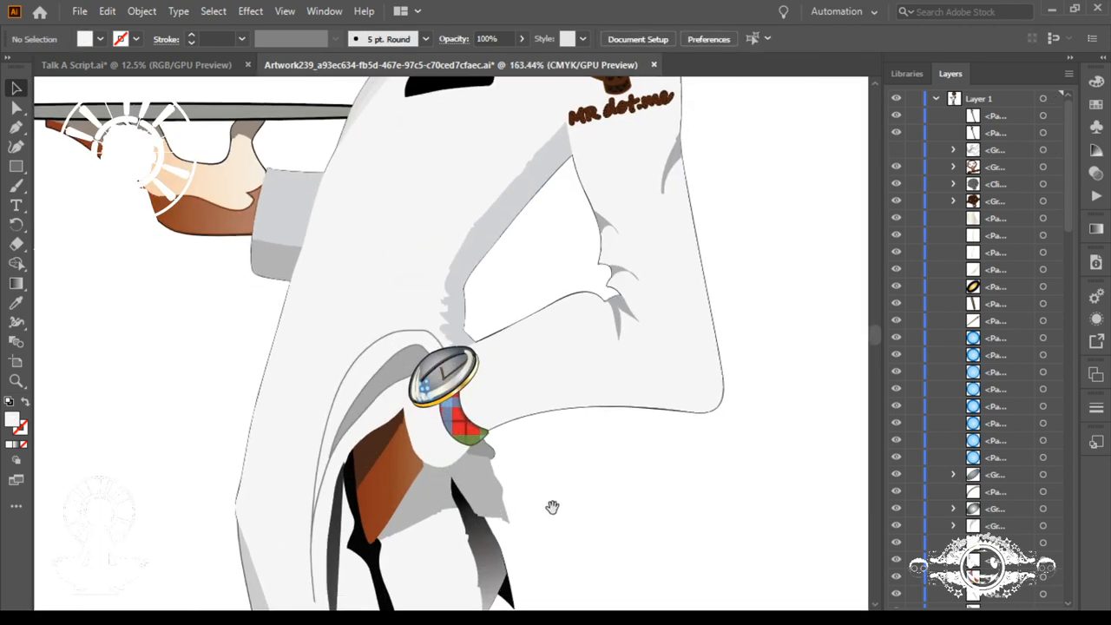
pyautogui.moveTo(553, 508); pyautogui.dragTo(498, 241)
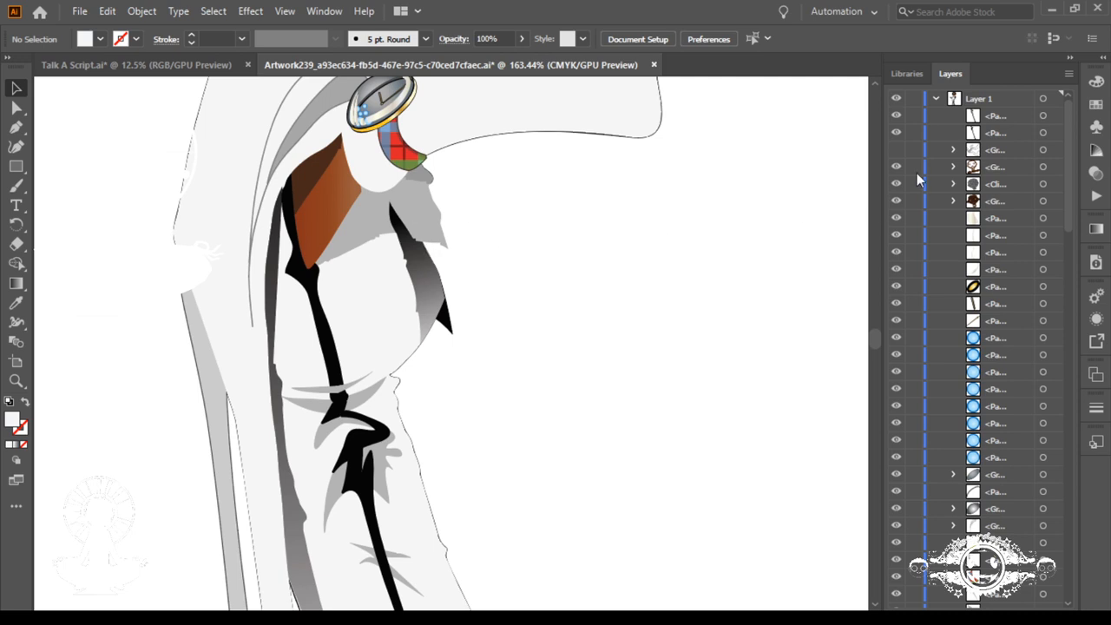
pyautogui.click(896, 151)
pyautogui.click(895, 151)
pyautogui.click(896, 151)
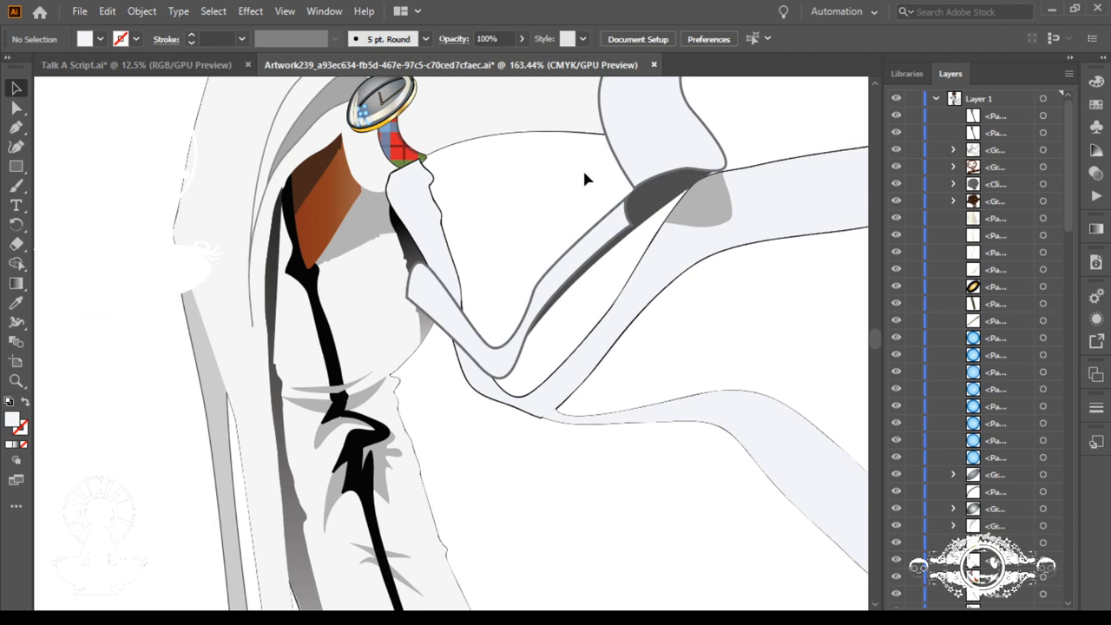
# Step: Select the overlapping sleeve, watch and hand pieces around the waiter's wrist and hide the cloth group
pyautogui.scroll(5, 585, 178)
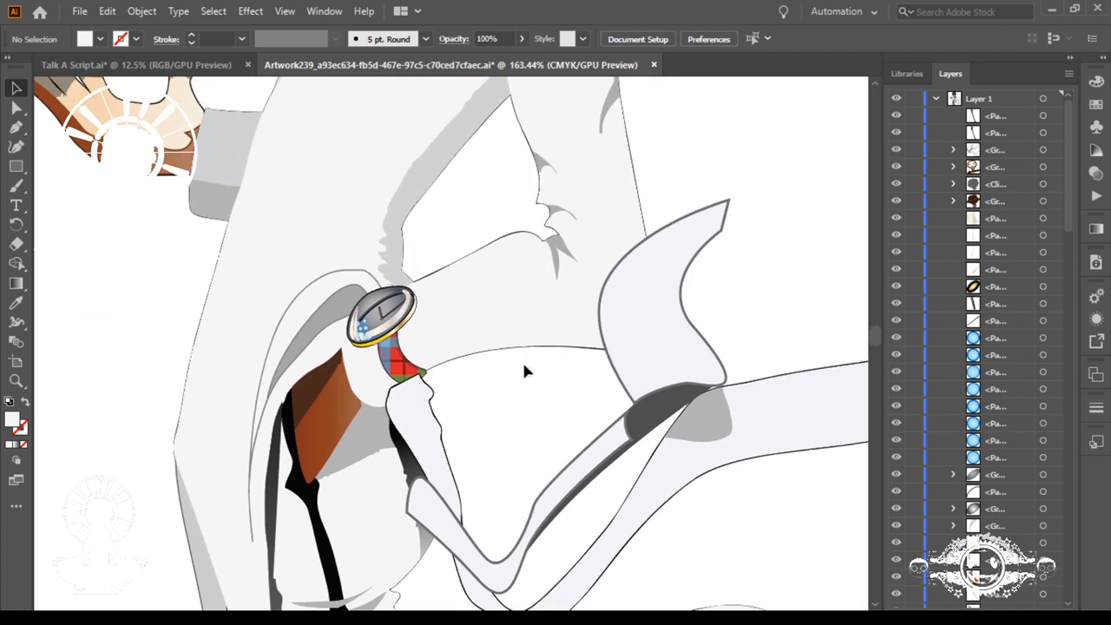
pyautogui.click(444, 228)
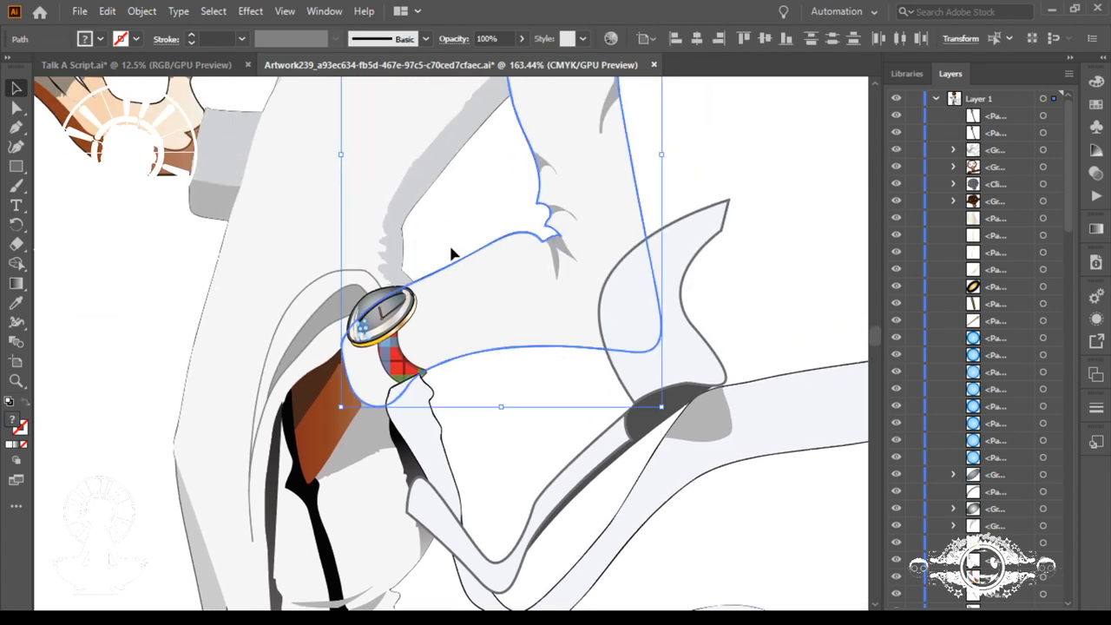
pyautogui.click(395, 334)
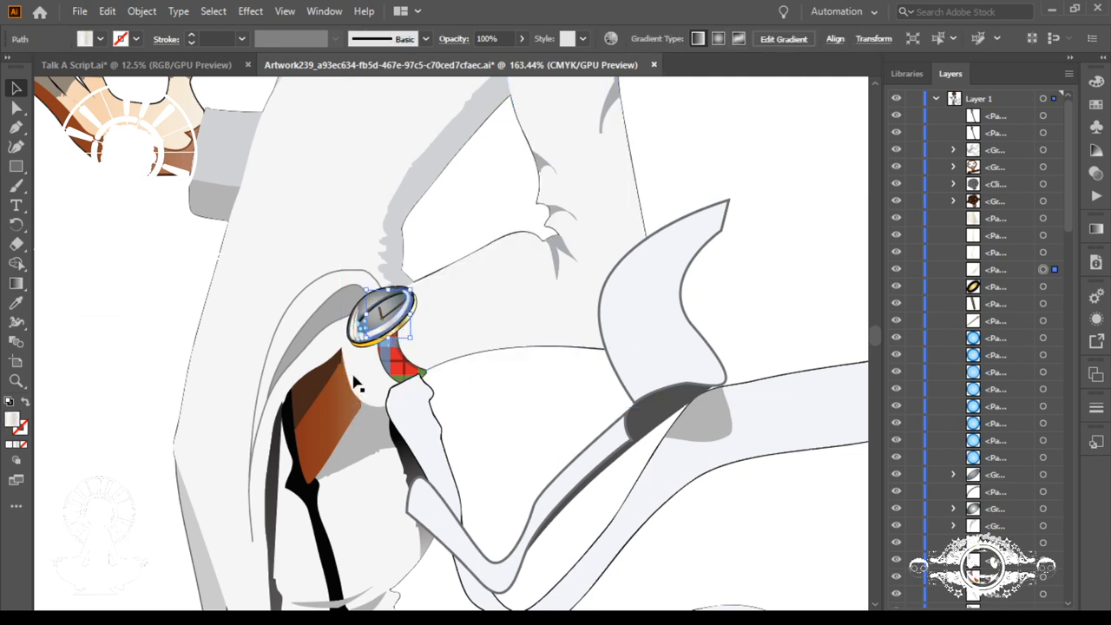
pyautogui.moveTo(442, 239); pyautogui.dragTo(329, 399)
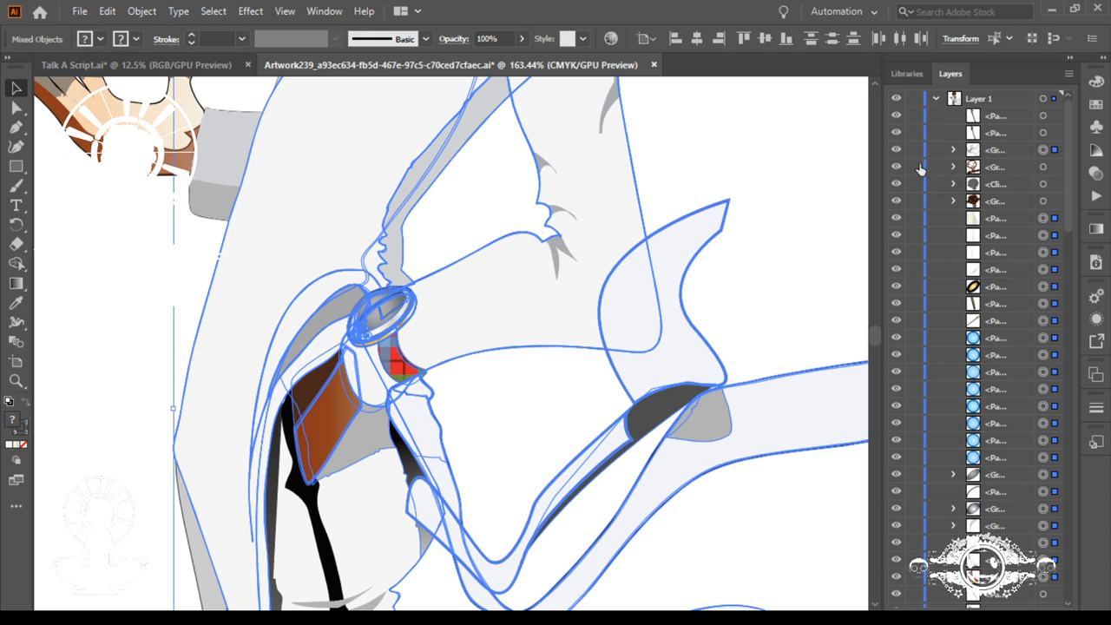
pyautogui.click(896, 150)
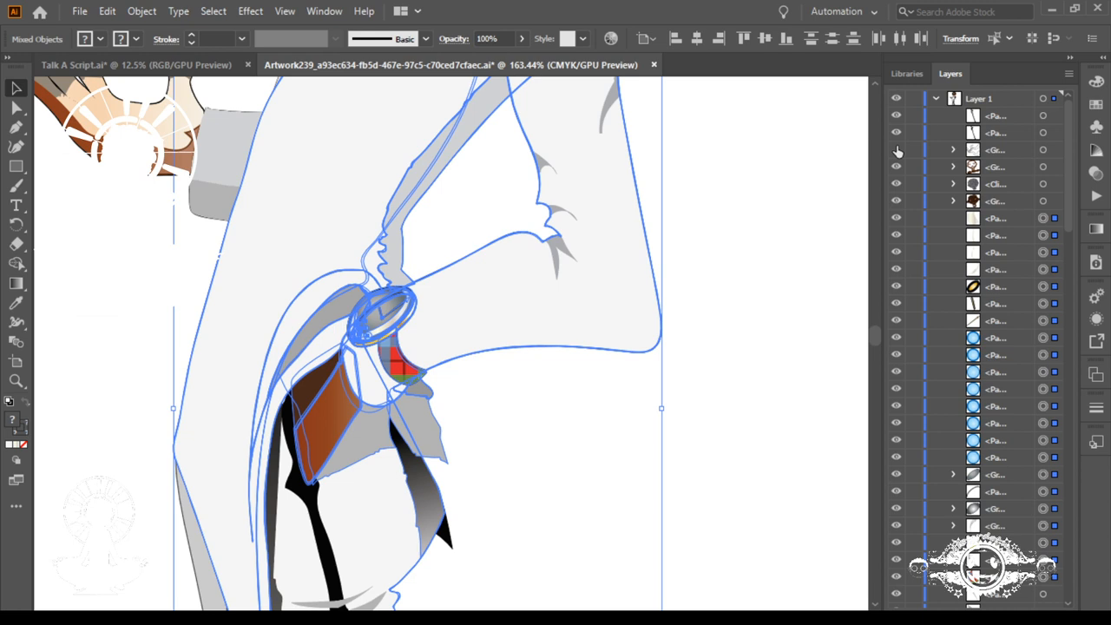
pyautogui.click(897, 149)
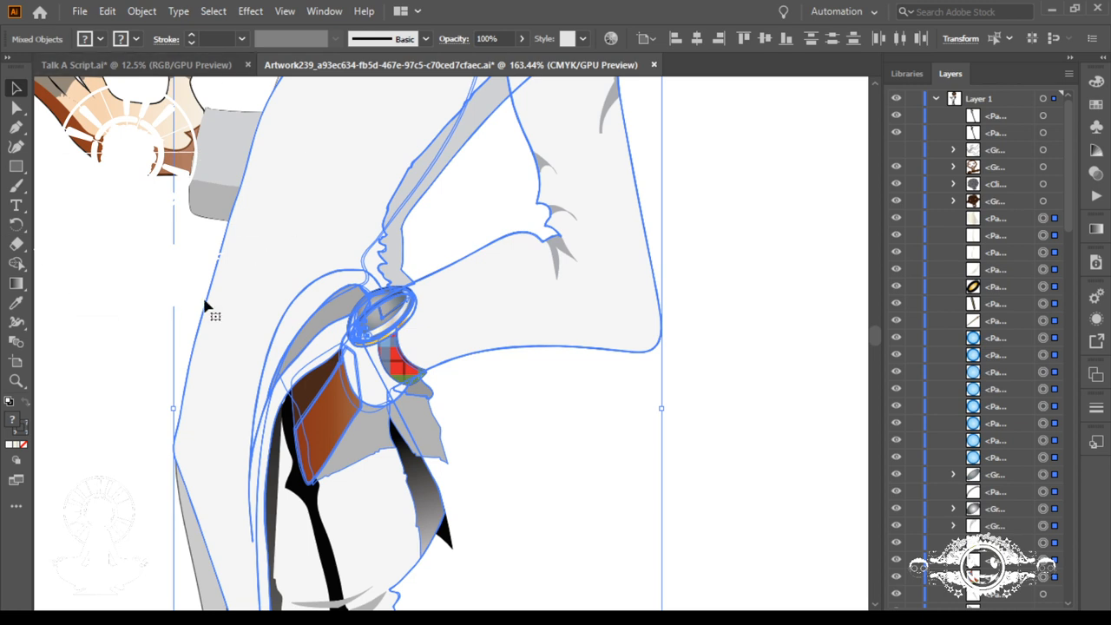
# Step: Remove the grey thigh shadow and trouser pieces from the selection around the waiter's bent arm
pyautogui.press('space')
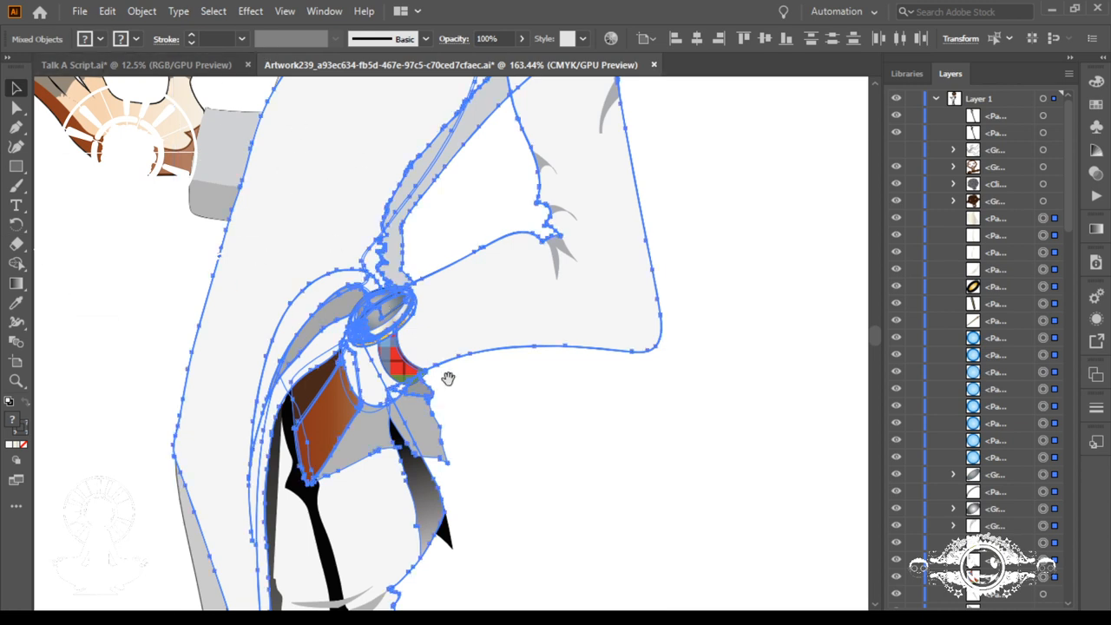
pyautogui.moveTo(439, 366); pyautogui.dragTo(516, 365)
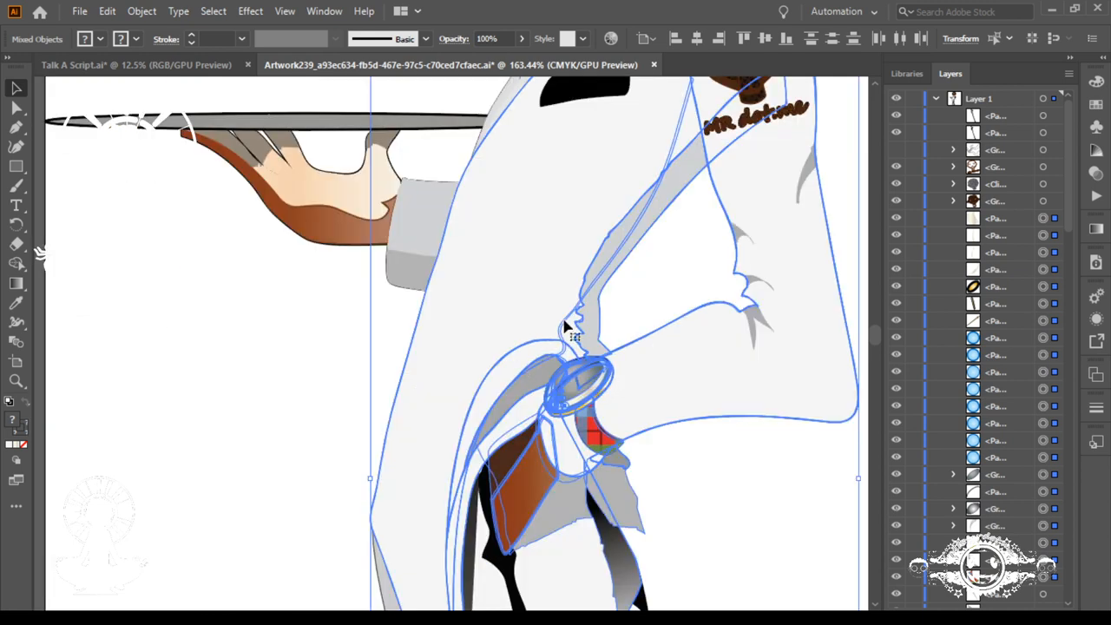
pyautogui.hotkey('ctrl', 'shift', 'a')
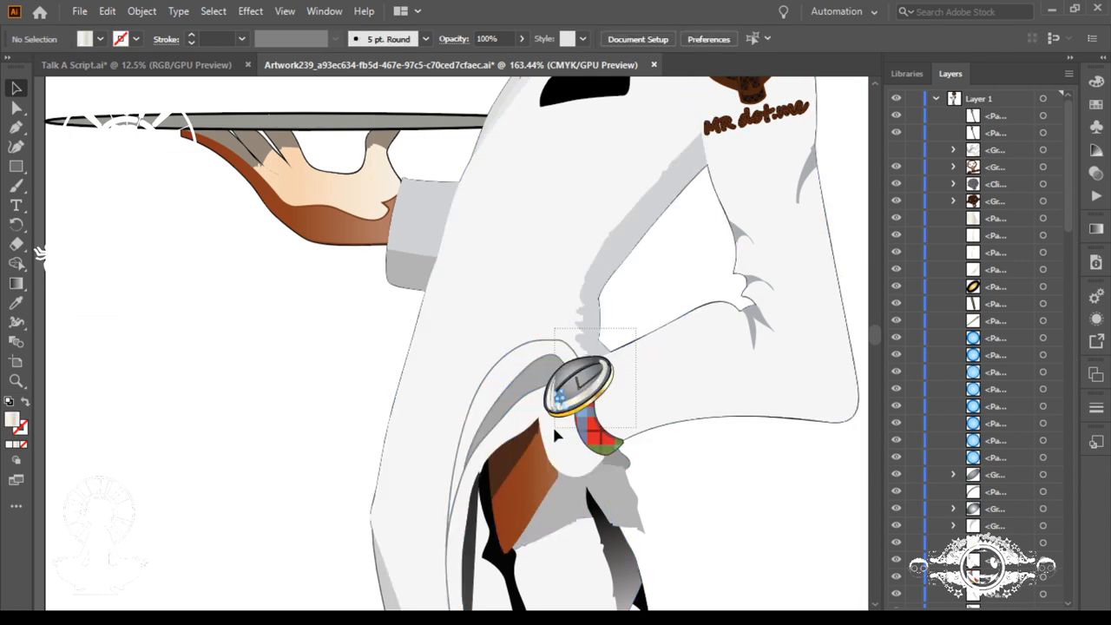
pyautogui.click(536, 469)
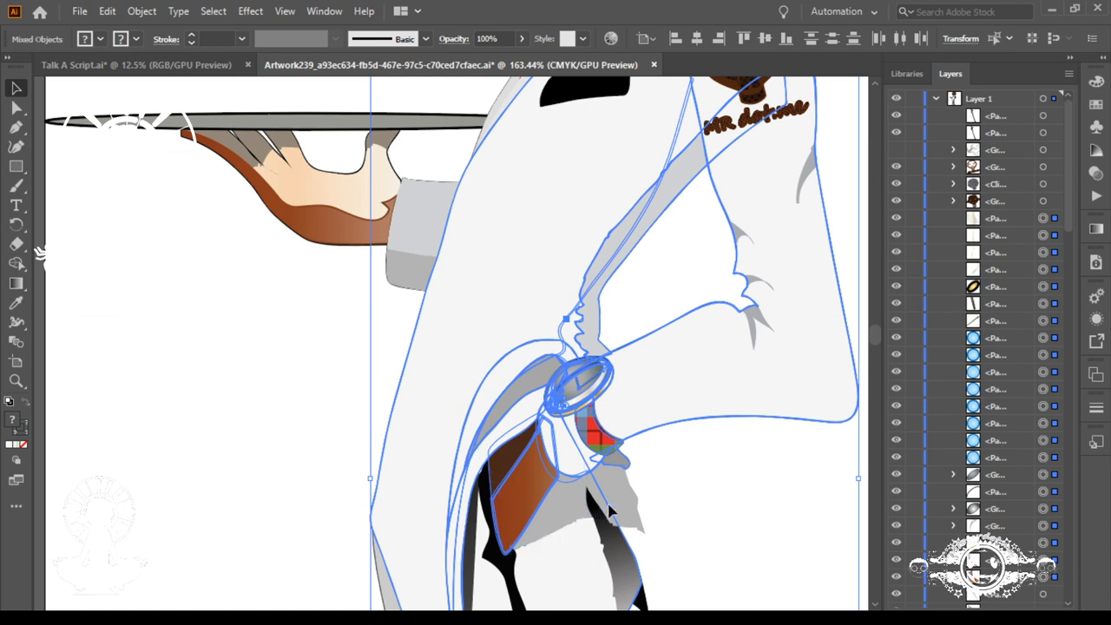
pyautogui.moveTo(479, 441); pyautogui.dragTo(717, 478)
pyautogui.moveTo(782, 594); pyautogui.dragTo(513, 315)
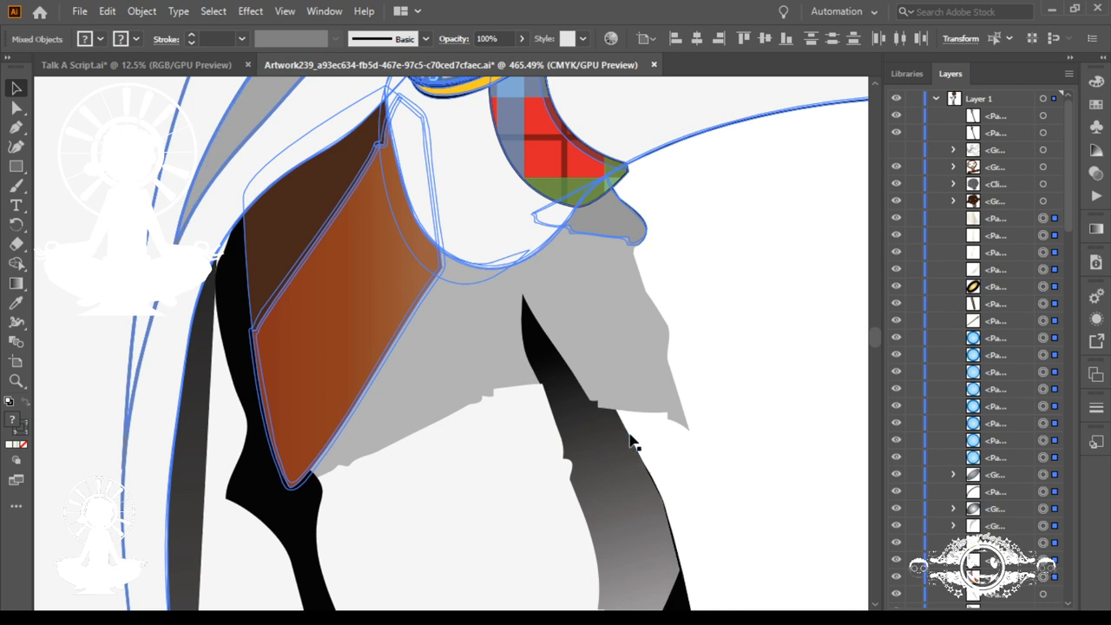
# Step: Remove the small grey cuff shadow, the jacket body and the jagged jacket shading from the arm and watch selection
pyautogui.scroll(5, 538, 280)
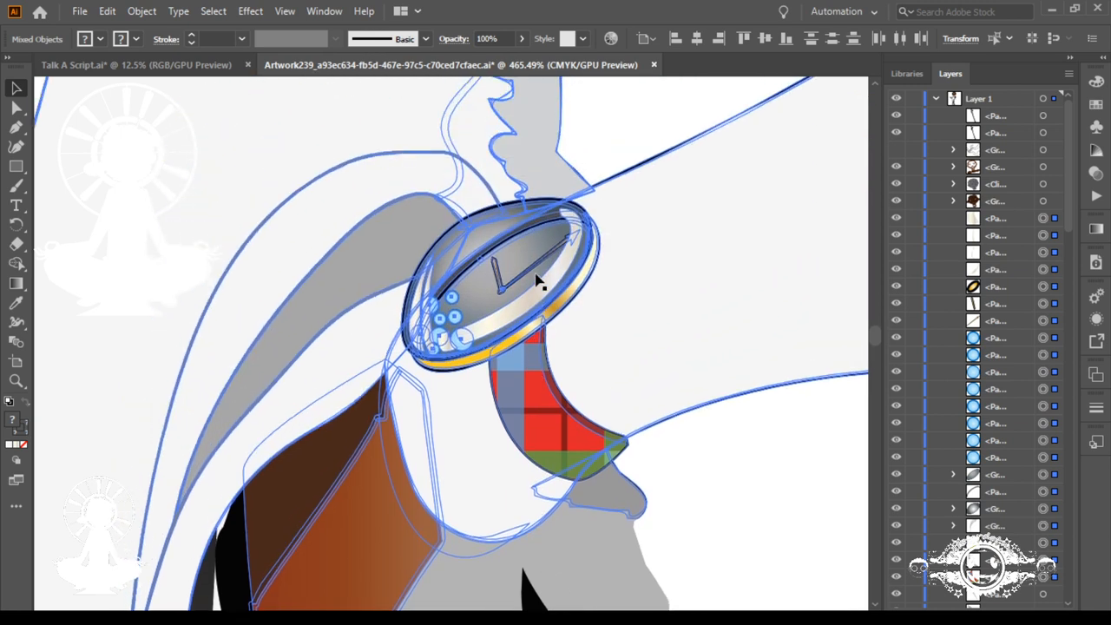
pyautogui.moveTo(415, 334); pyautogui.dragTo(466, 269)
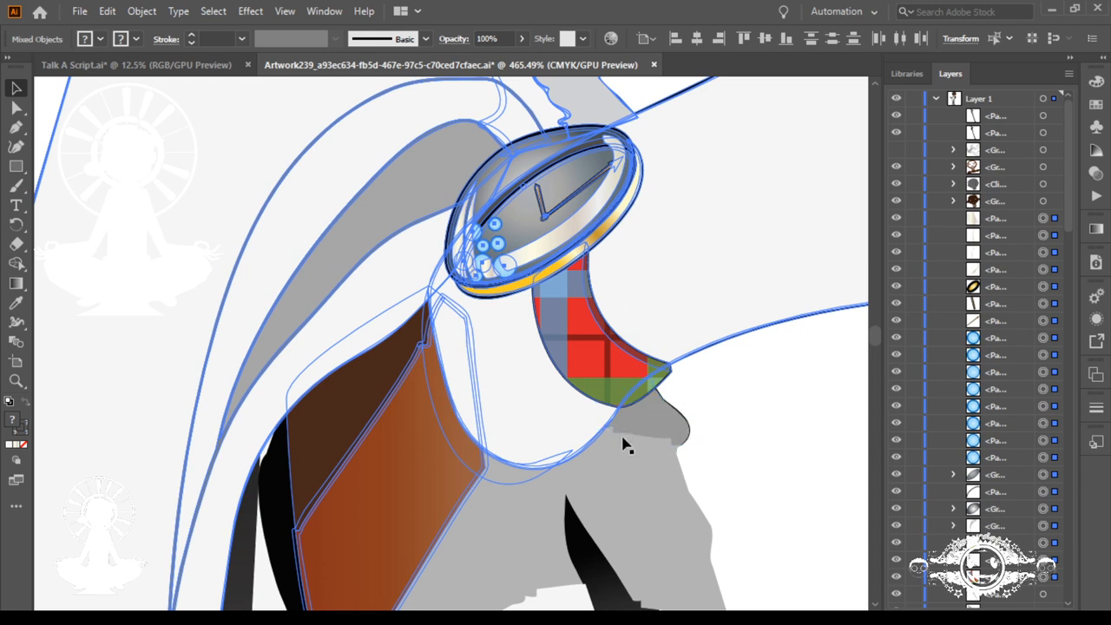
pyautogui.moveTo(514, 370); pyautogui.dragTo(621, 502)
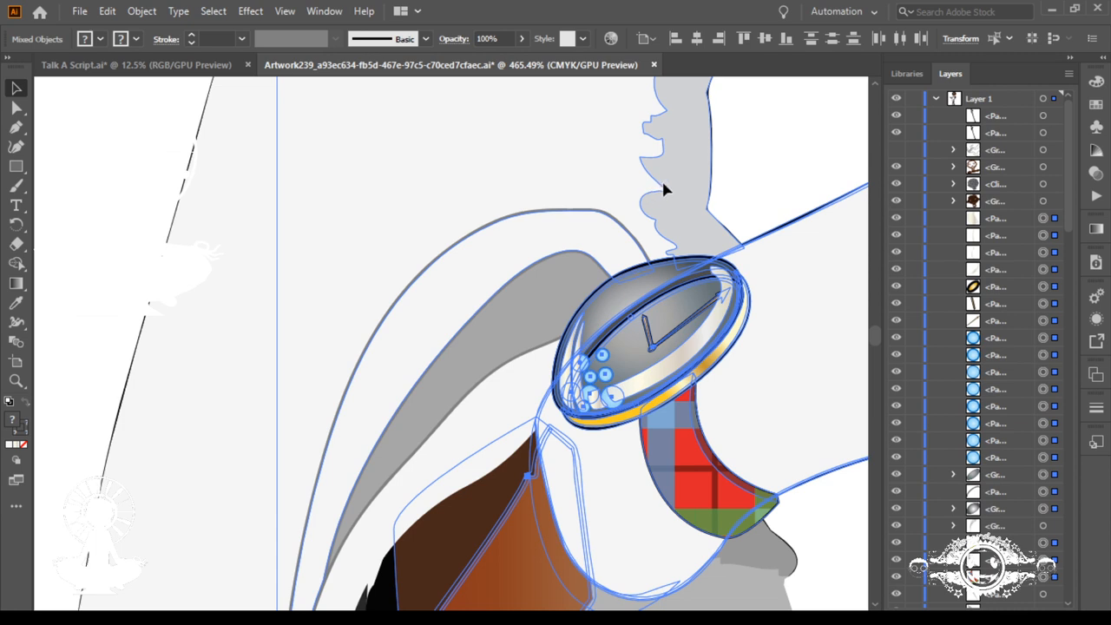
pyautogui.press('ctrl')
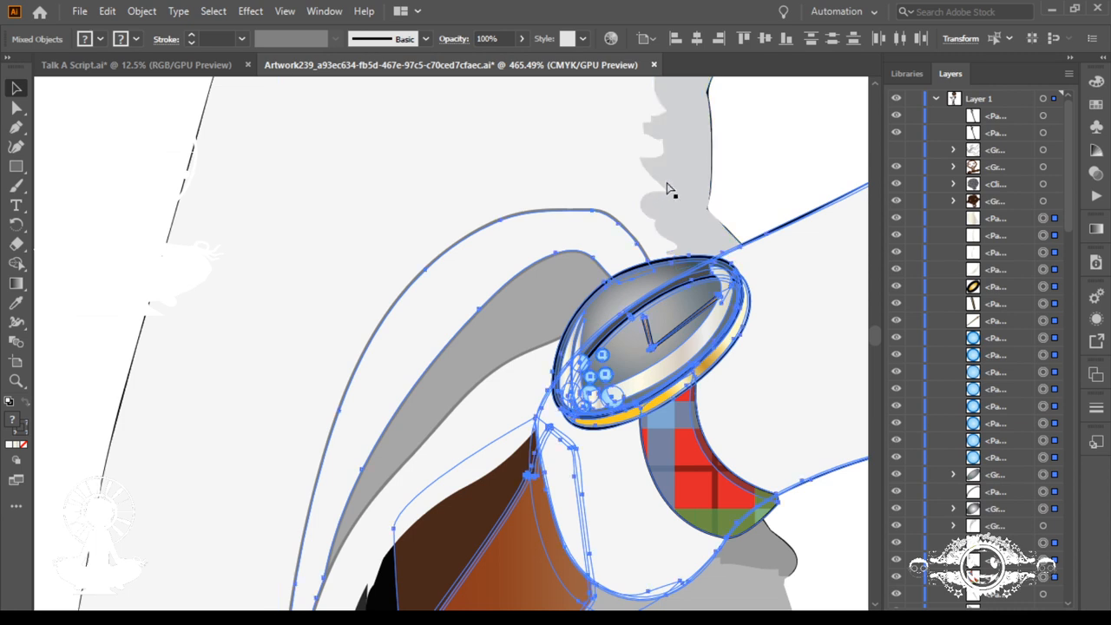
pyautogui.hotkey('ctrl', 'h')
pyautogui.hotkey('ctrl', 'h')
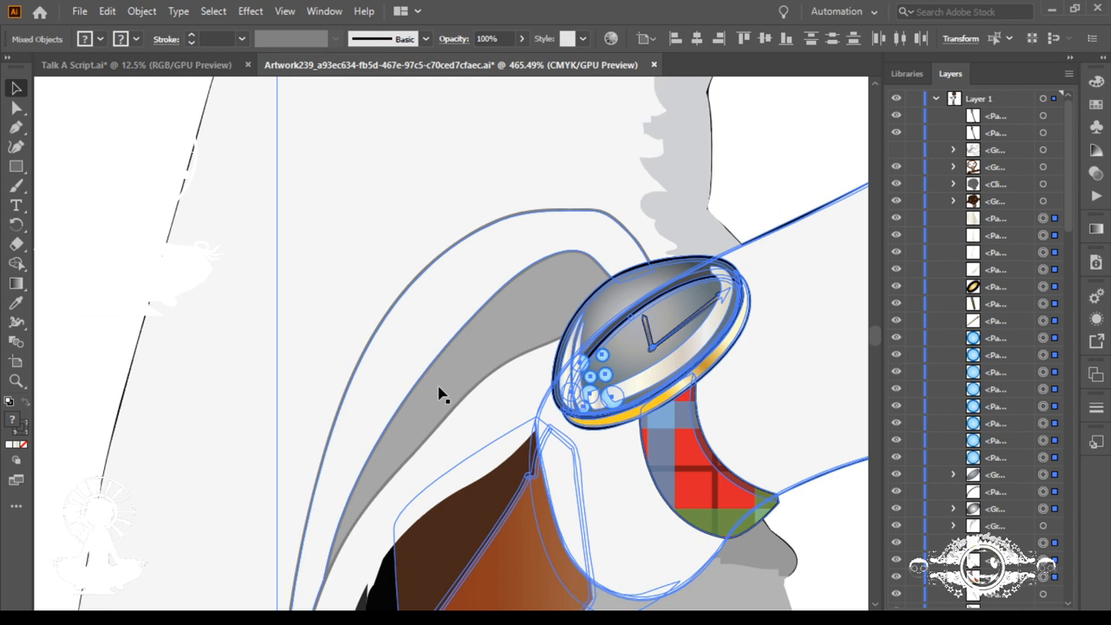
# Step: Check the selected outlines around the wrist and group the sleeve, hand and watch pieces of the bent arm
pyautogui.scroll(-3, 439, 395)
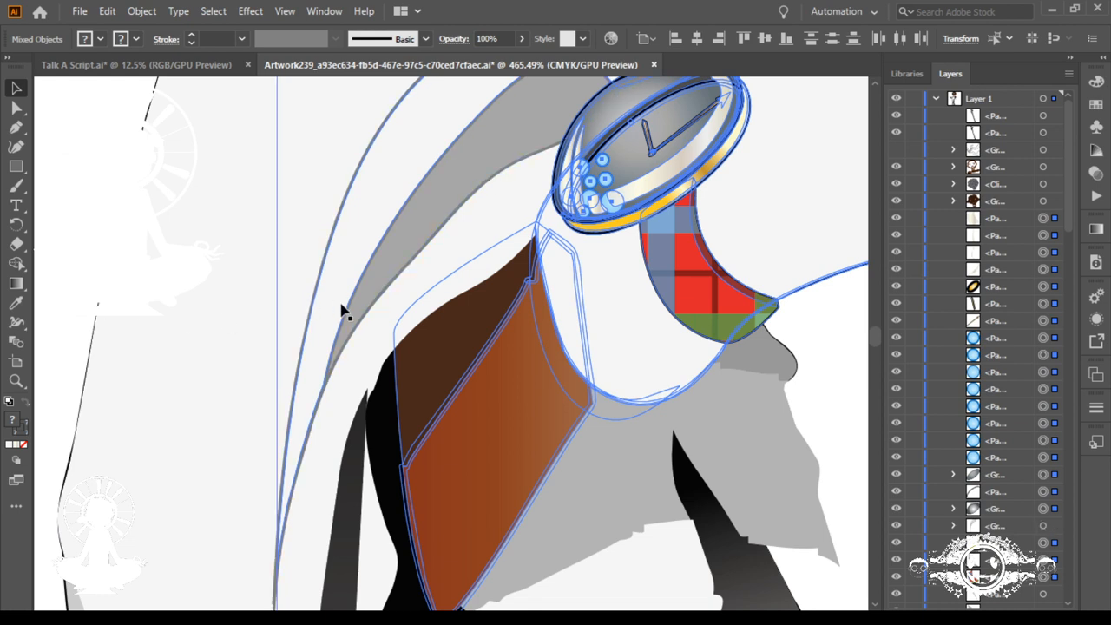
pyautogui.scroll(10, 342, 311)
pyautogui.scroll(8, 342, 311)
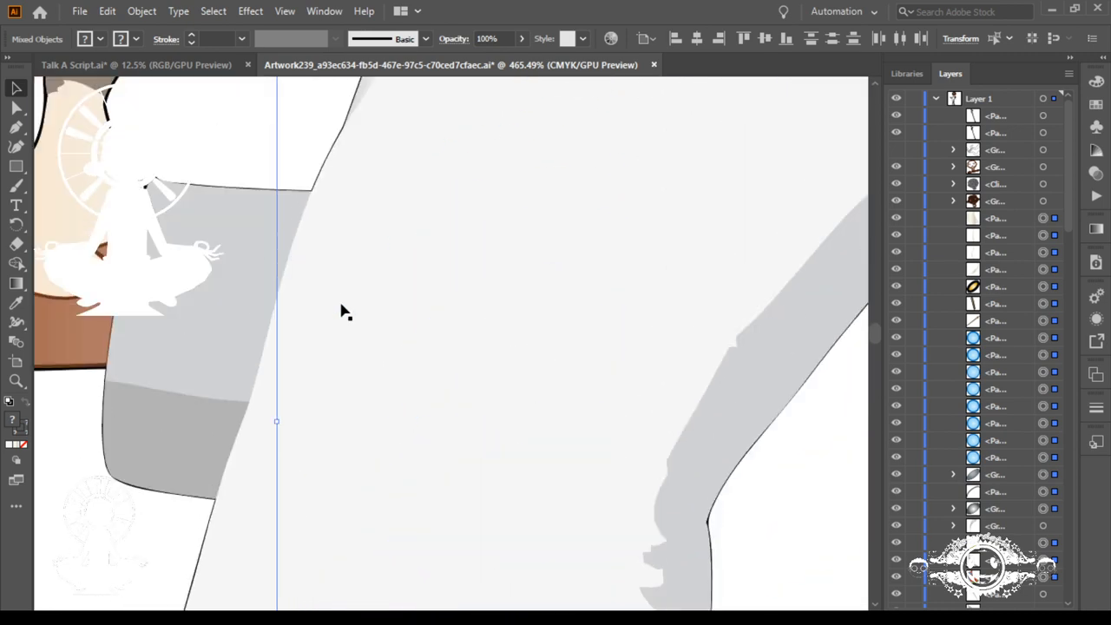
pyautogui.scroll(-7, 342, 311)
pyautogui.scroll(-12, 342, 311)
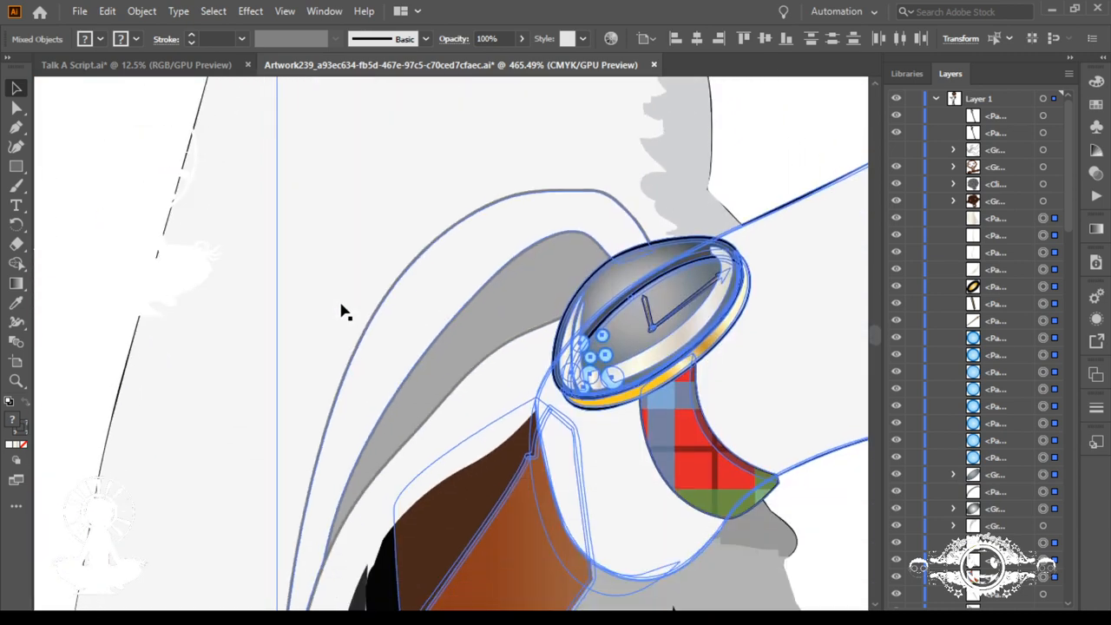
pyautogui.scroll(-4, 342, 311)
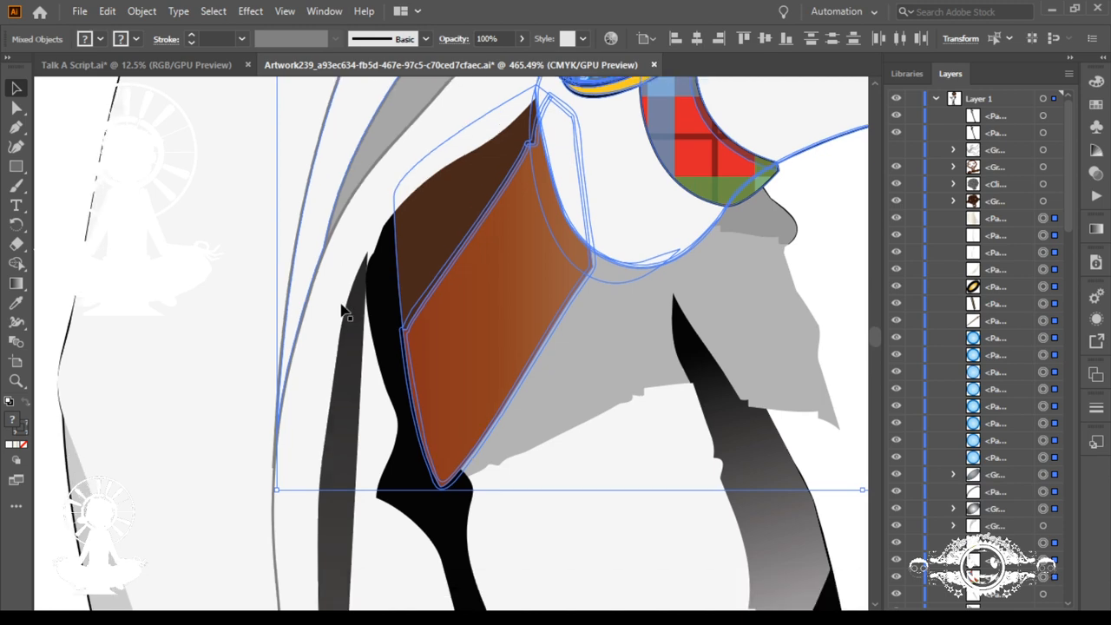
pyautogui.scroll(13, 342, 310)
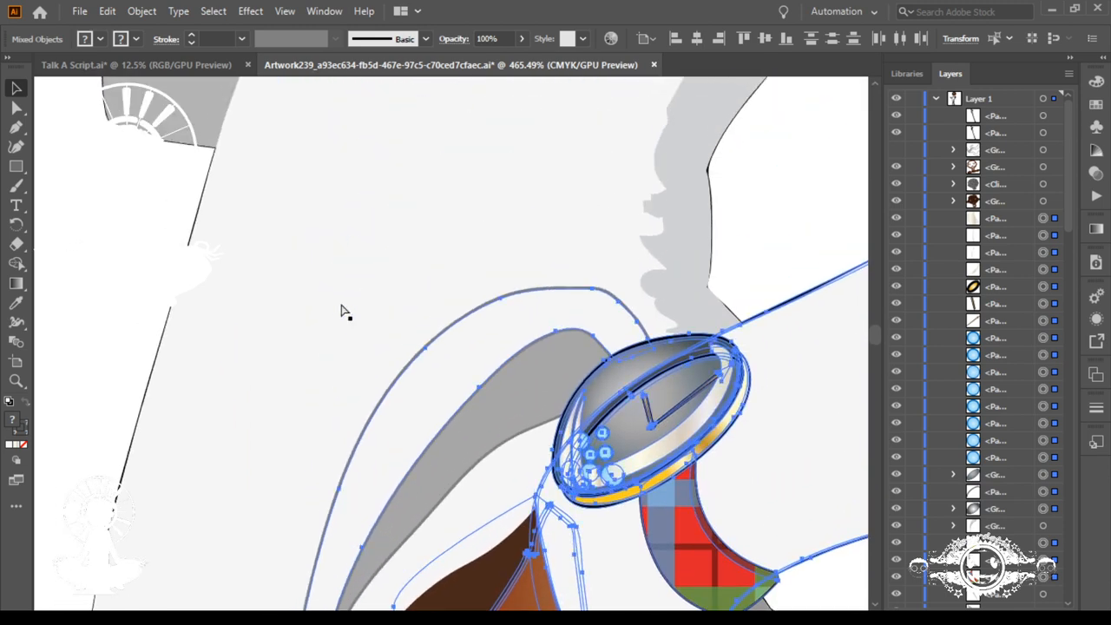
pyautogui.hotkey('ctrl', 'g')
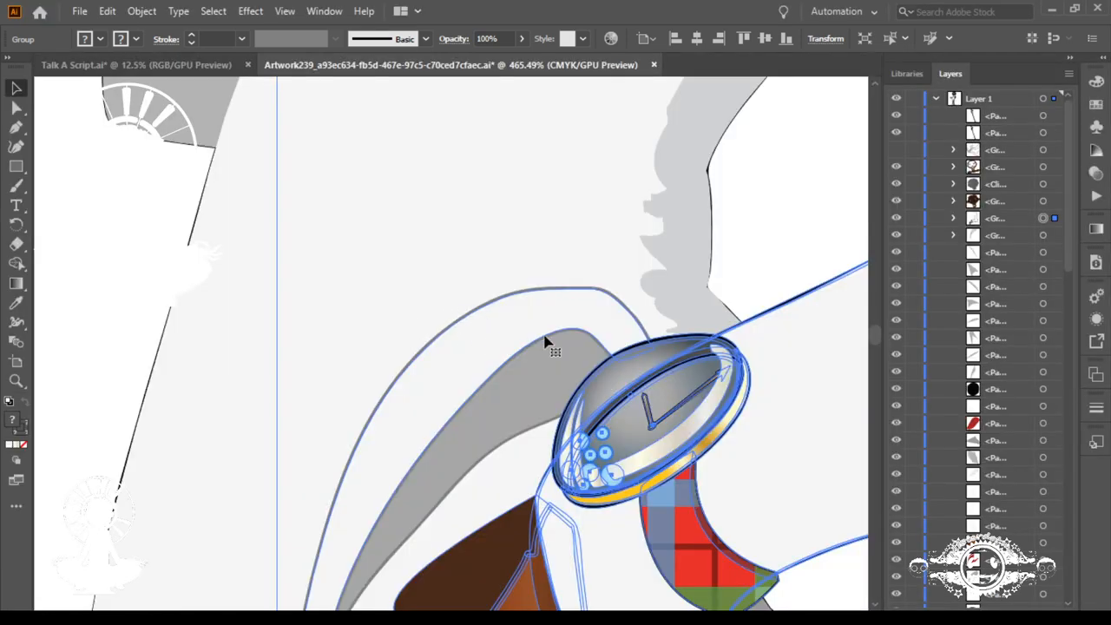
# Step: Toggle the new arm group's visibility with the whole artboard in view and leave the group hidden
pyautogui.click(562, 366)
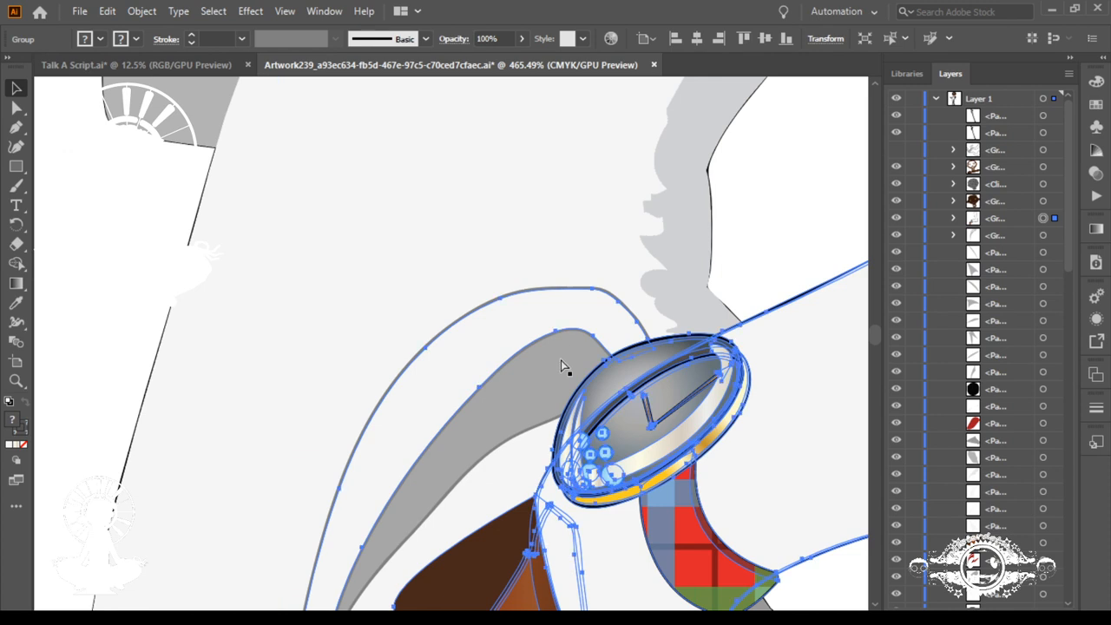
pyautogui.hotkey('ctrl', '0')
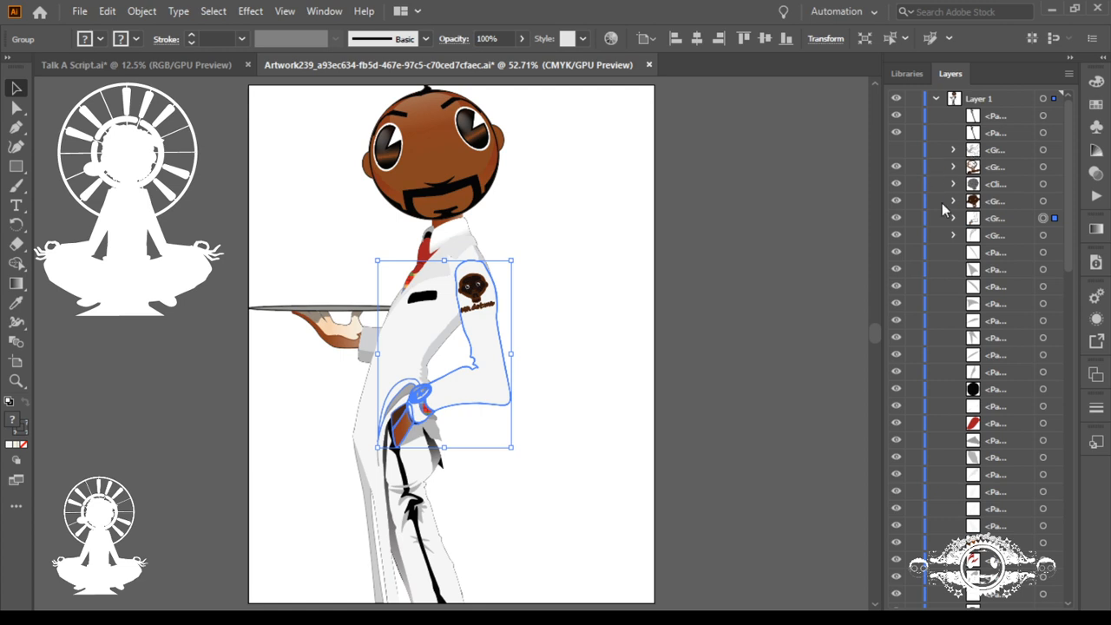
pyautogui.click(898, 223)
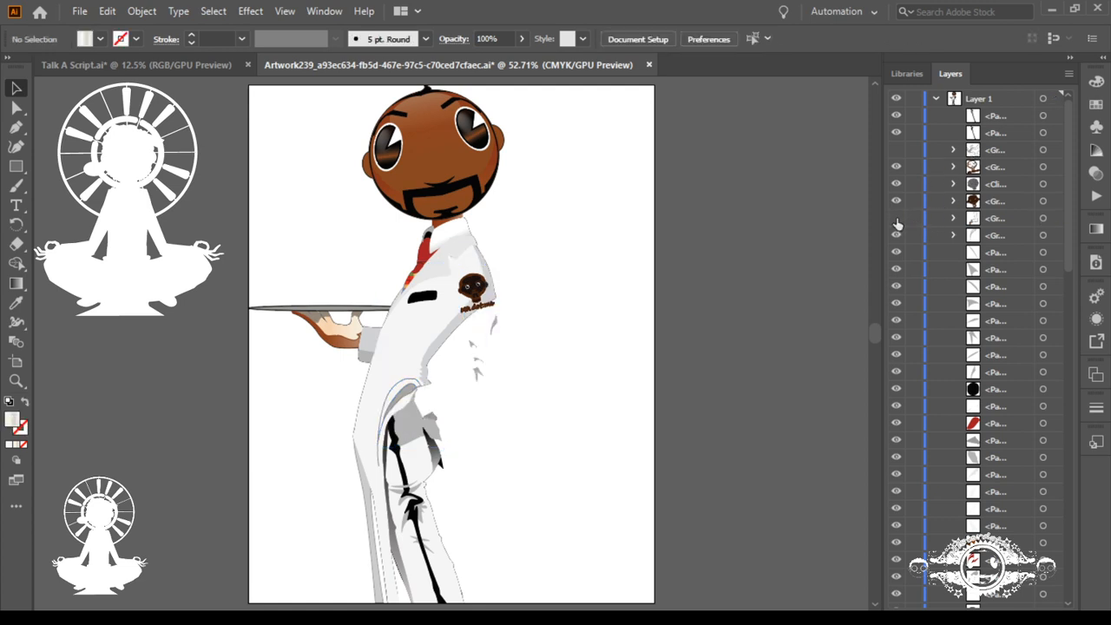
pyautogui.click(898, 223)
pyautogui.click(897, 223)
pyautogui.click(897, 223)
pyautogui.click(898, 223)
pyautogui.click(898, 223)
# Step: Select the MR dot.me face badge group on the waiter's upper sleeve
pyautogui.moveTo(457, 305); pyautogui.dragTo(772, 463)
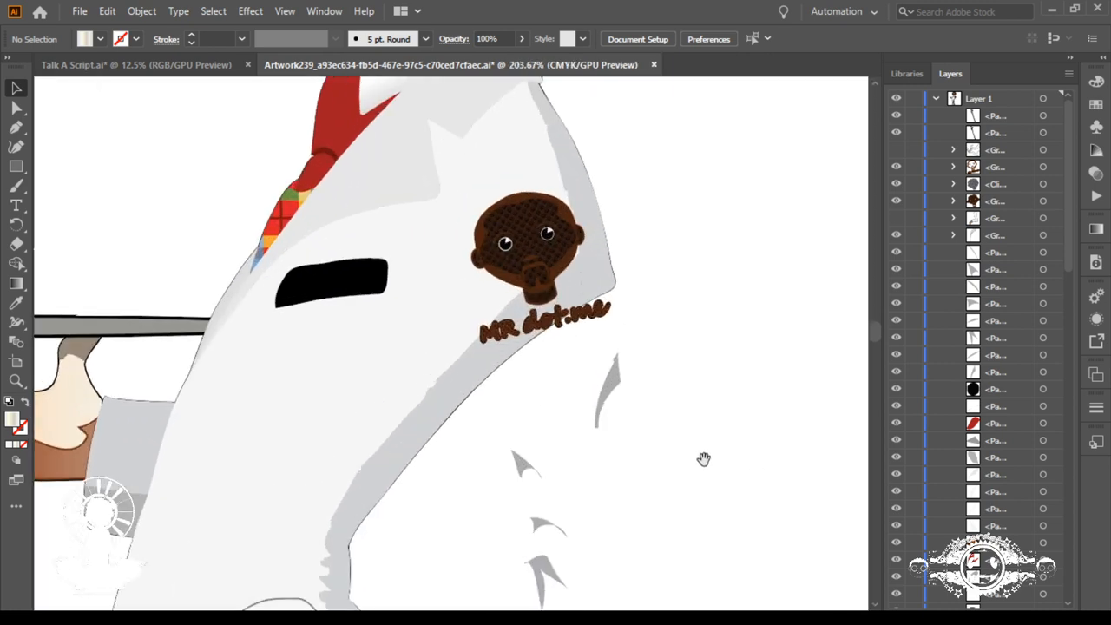
pyautogui.moveTo(703, 458); pyautogui.dragTo(642, 279)
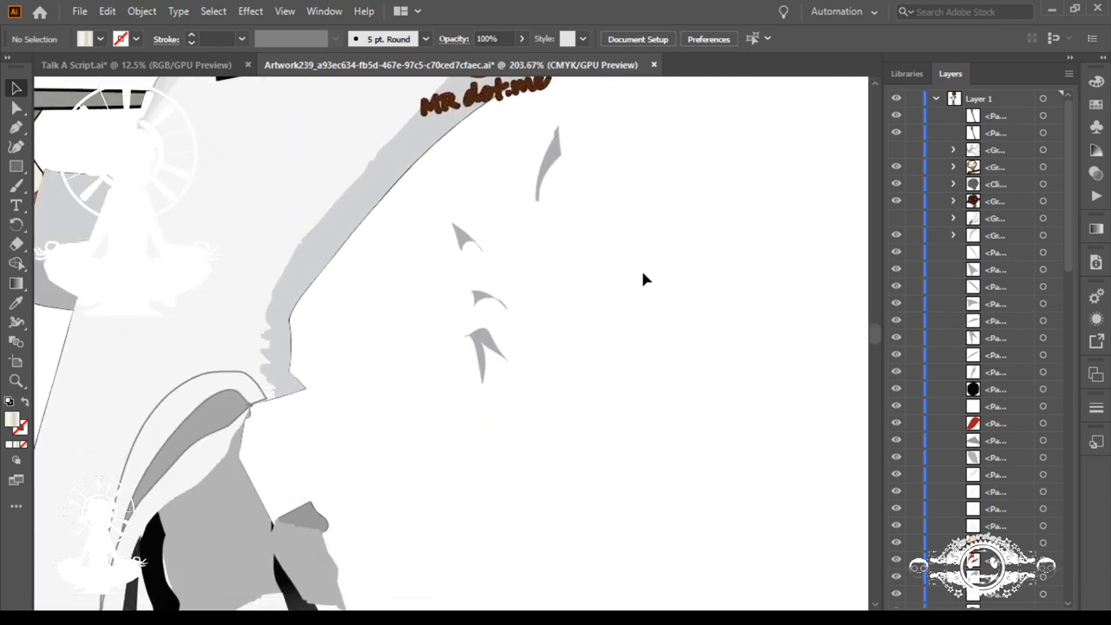
pyautogui.click(524, 97)
pyautogui.scroll(3, 566, 154)
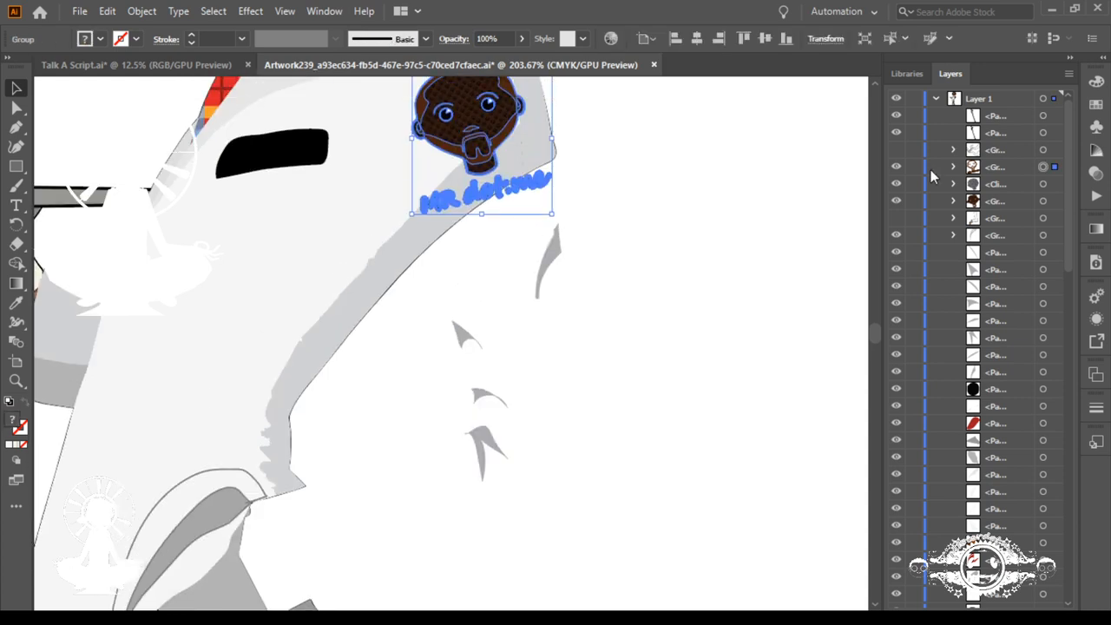
# Step: Try to bring the MR dot.me badge to the front and move it into the arm group, toggling the group's visibility
pyautogui.hotkey('ctrl', 'shift', ']')
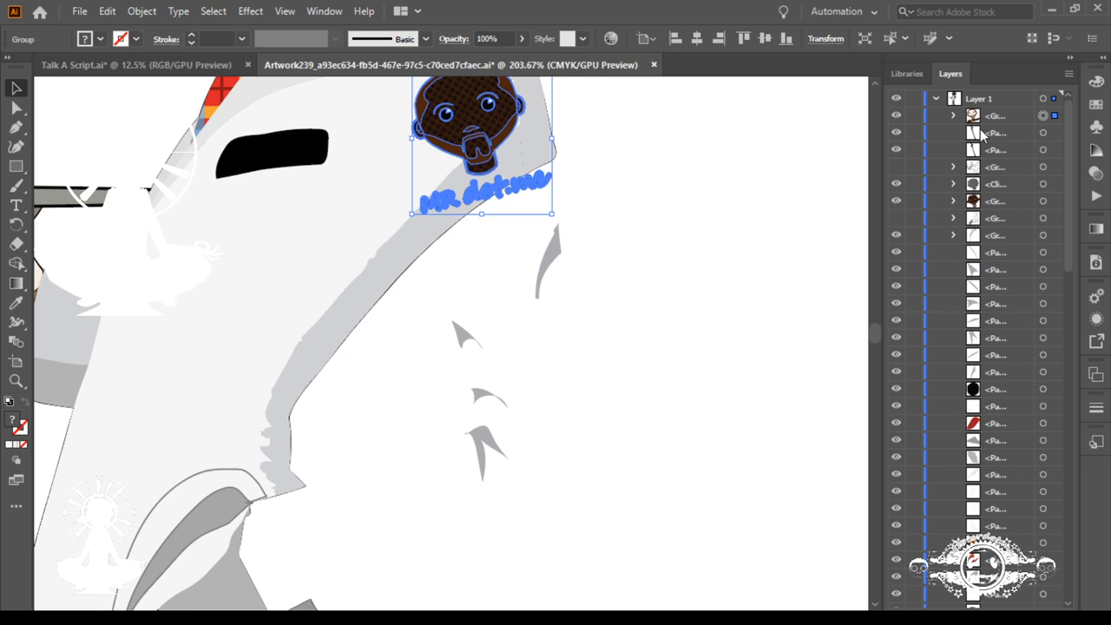
pyautogui.click(896, 220)
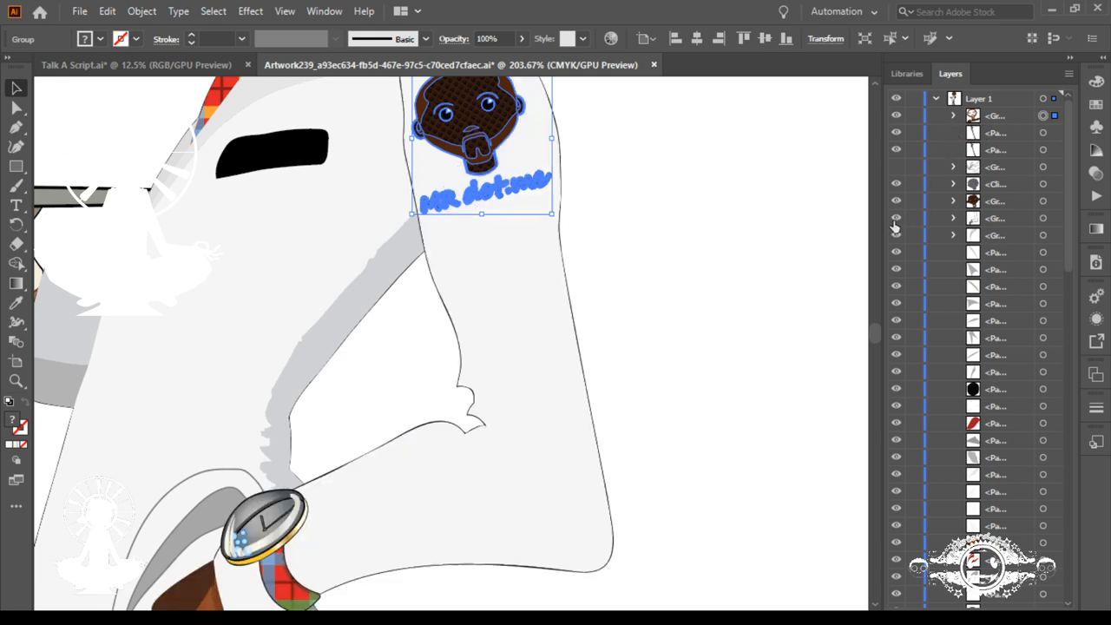
pyautogui.click(973, 118)
pyautogui.moveTo(973, 118); pyautogui.dragTo(981, 224)
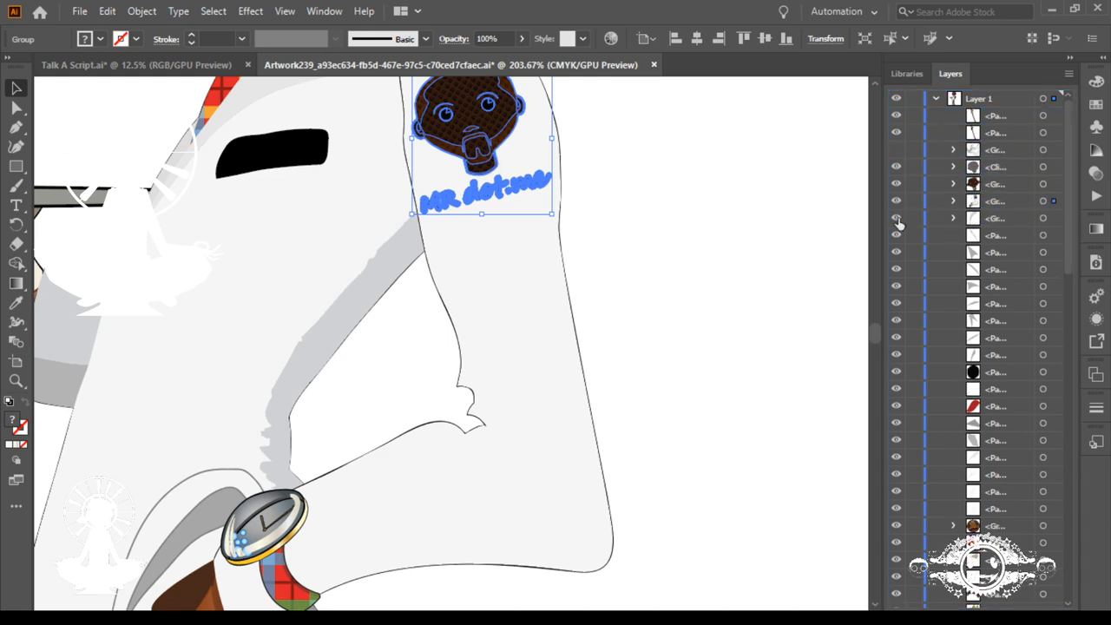
pyautogui.click(898, 220)
pyautogui.click(899, 223)
pyautogui.click(897, 201)
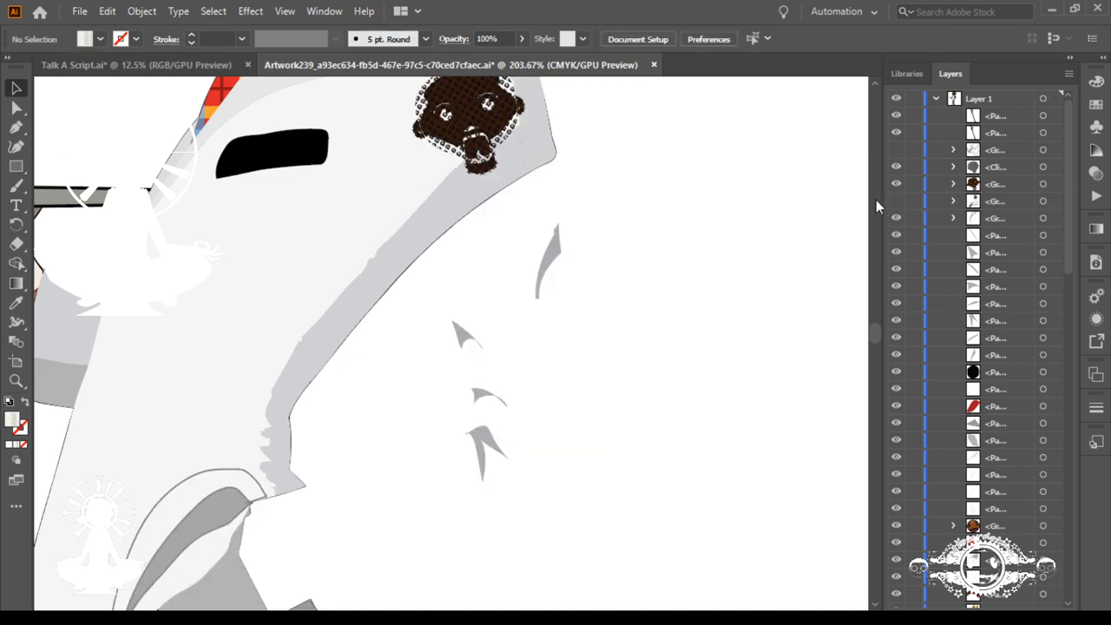
# Step: Select the grey sleeve creases, then undo back through the badge's move into the arm group and its reordering to the front
pyautogui.moveTo(601, 236); pyautogui.dragTo(444, 489)
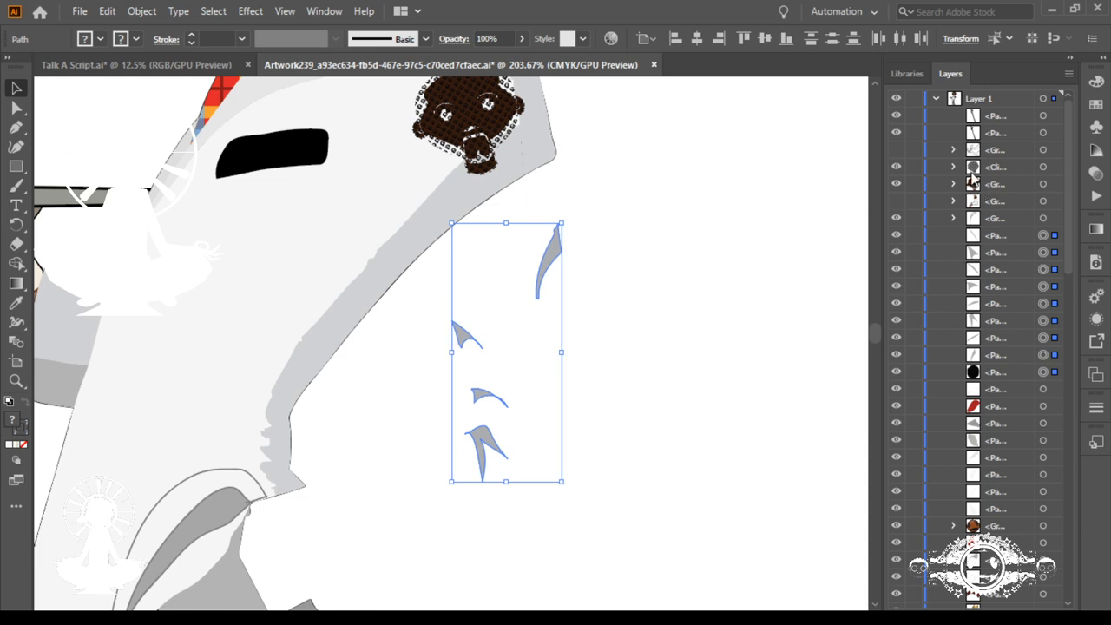
pyautogui.hotkey('ctrl', 'z')
pyautogui.hotkey('ctrl', 'z')
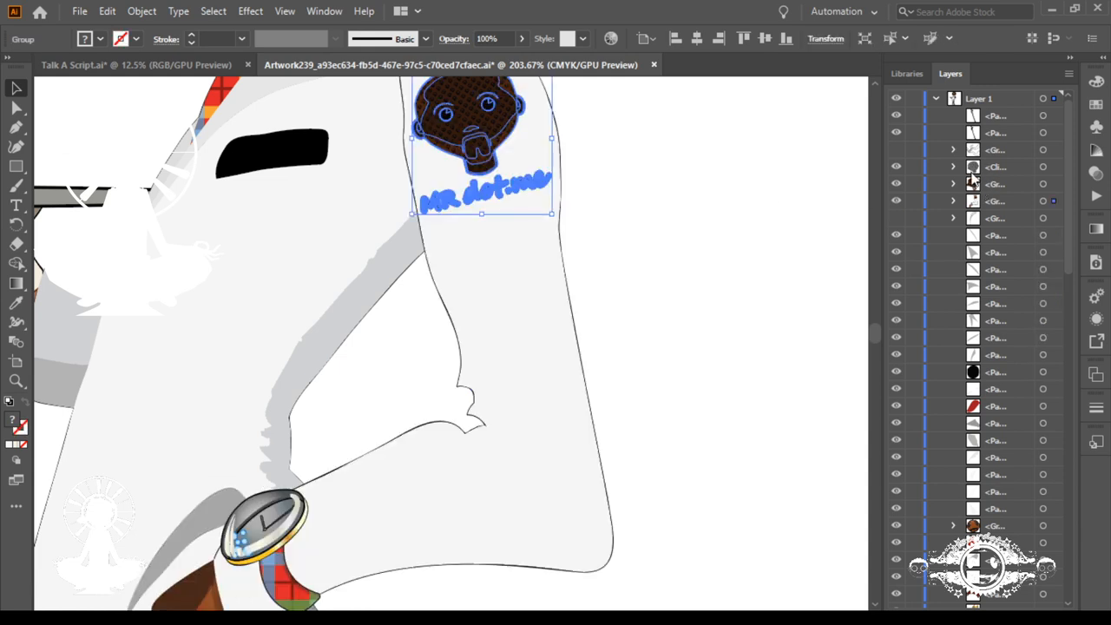
pyautogui.hotkey('ctrl', 'shift', 'z')
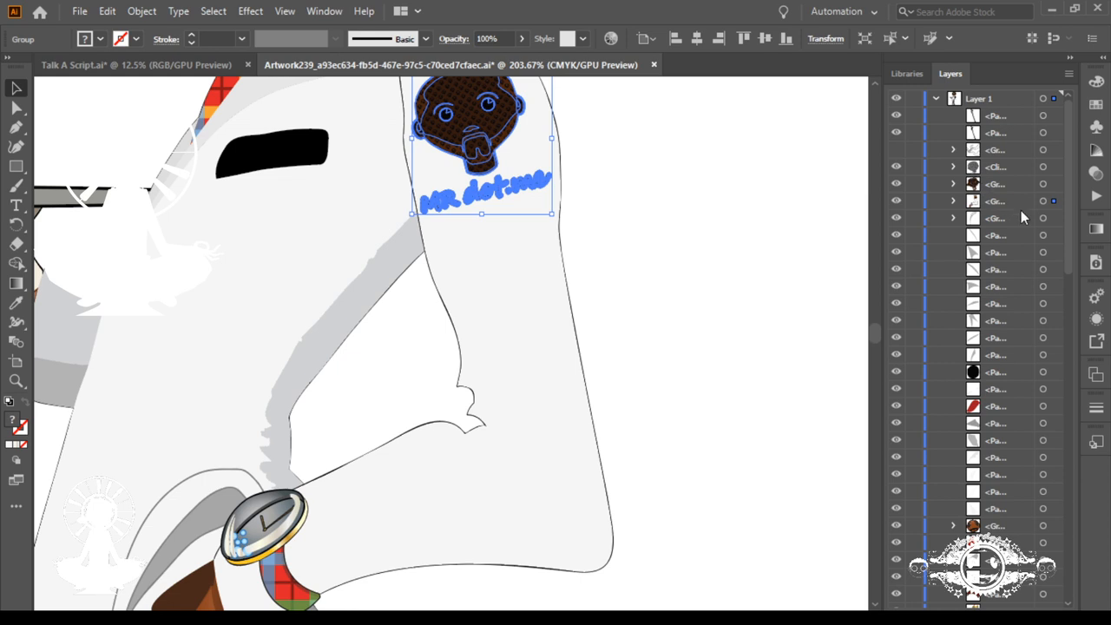
pyautogui.hotkey('ctrl', 'shift', 'z')
pyautogui.hotkey('ctrl', 'shift', 'z')
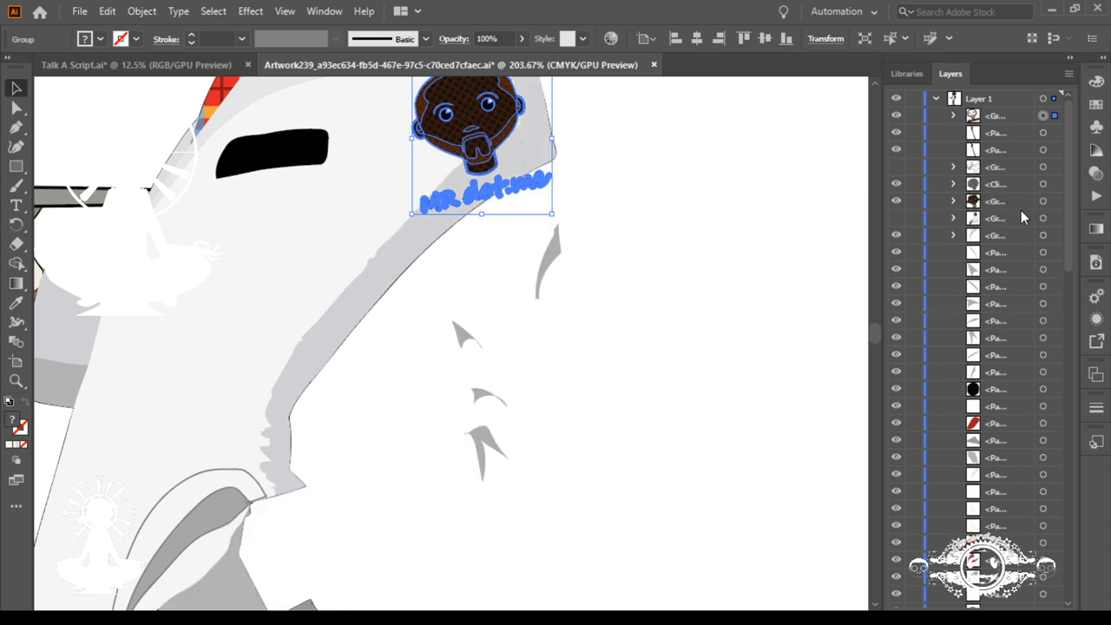
pyautogui.hotkey('ctrl', 'z')
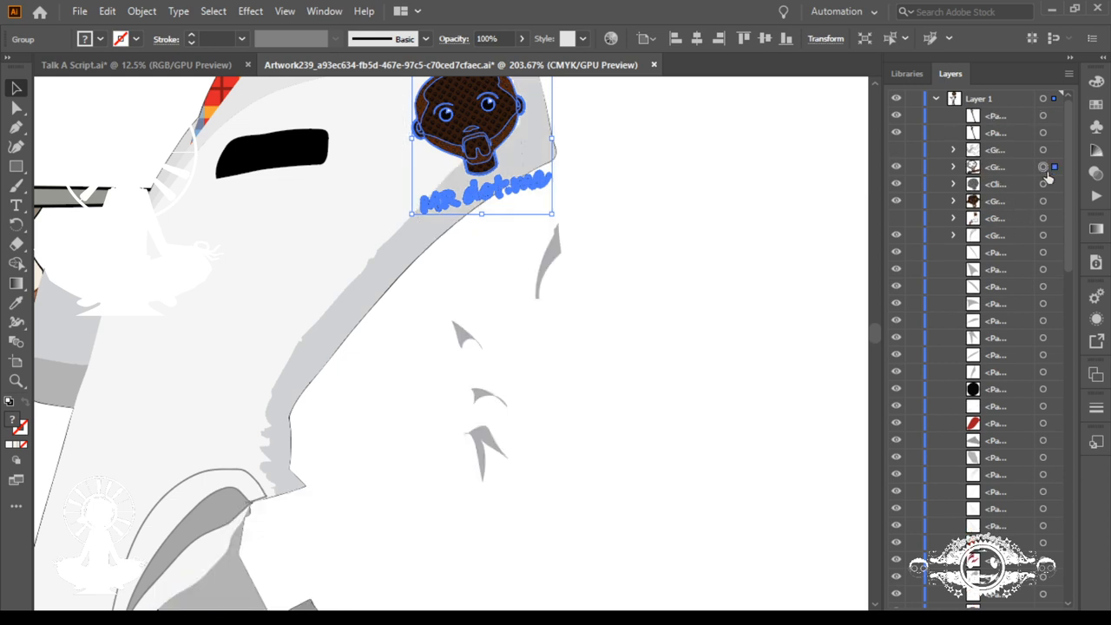
# Step: Group the MR dot.me badge with its clip group and dark face group, and move the result into the hidden arm group
pyautogui.keyDown('shift'); pyautogui.click(1042, 184); pyautogui.keyUp('shift')
pyautogui.keyDown('shift'); pyautogui.click(1043, 201); pyautogui.keyUp('shift')
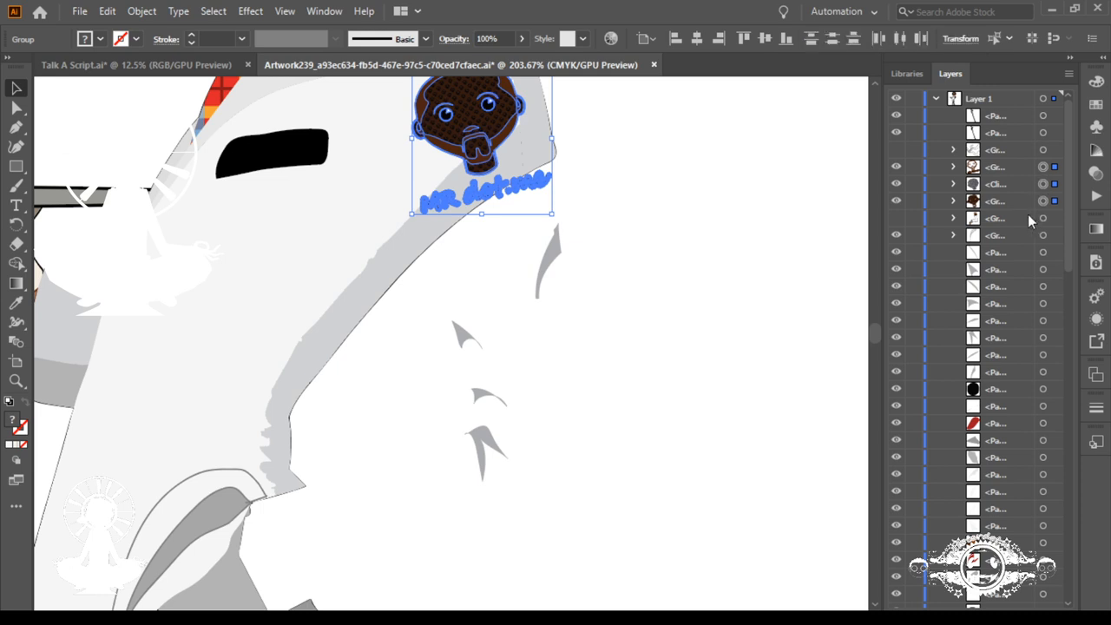
pyautogui.hotkey('ctrl', 'g')
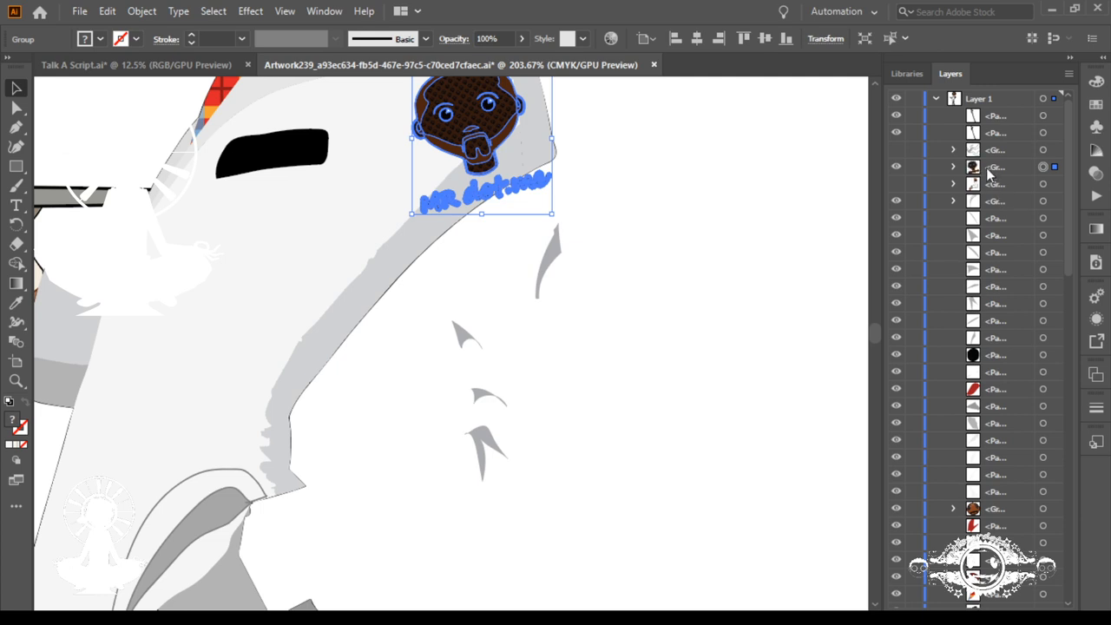
pyautogui.moveTo(988, 174)
pyautogui.mouseDown()
pyautogui.moveTo(986, 206)
pyautogui.moveTo(985, 185)
pyautogui.mouseUp()
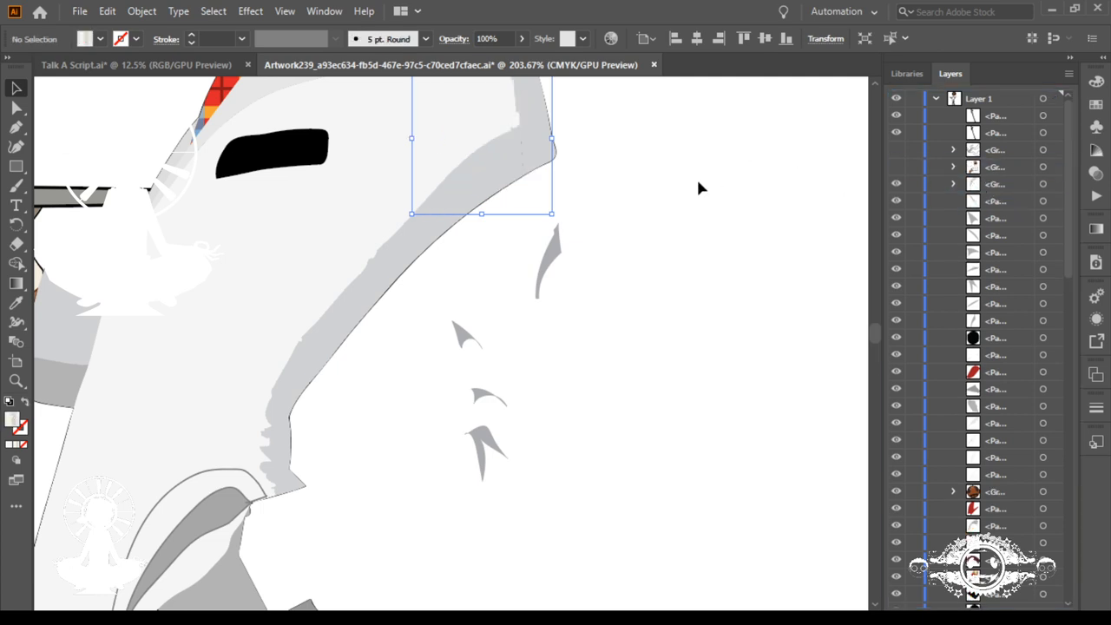
# Step: Select the loose grey sleeve crease pieces, leaving out the sleeve's shaded edge, and combine them into one group
pyautogui.moveTo(618, 221); pyautogui.dragTo(444, 514)
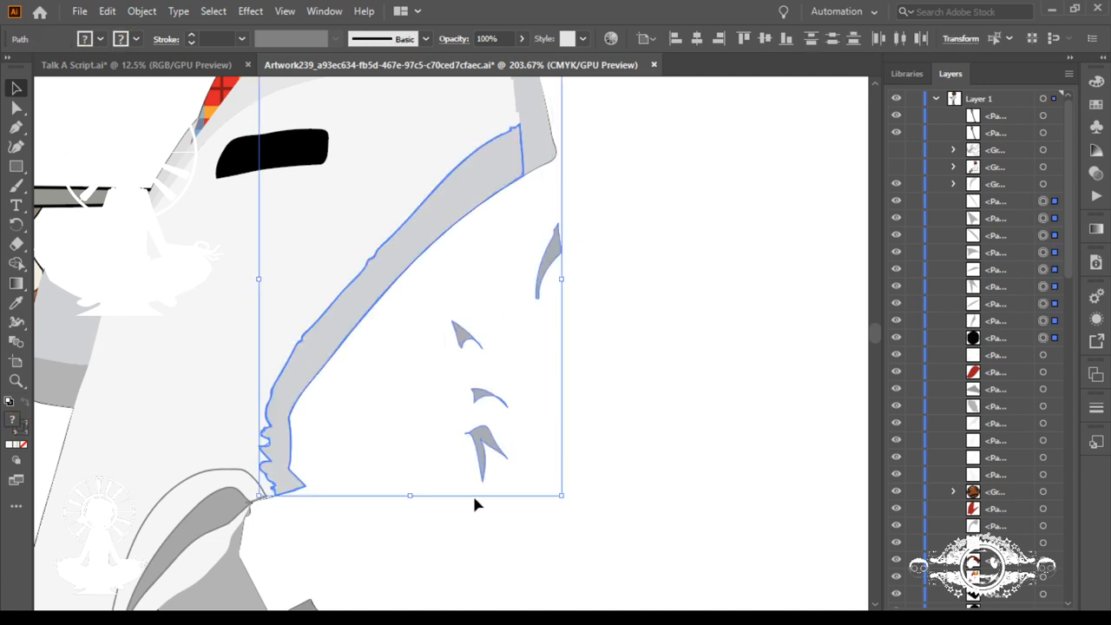
pyautogui.moveTo(532, 320)
pyautogui.mouseDown()
pyautogui.moveTo(416, 486)
pyautogui.moveTo(437, 497)
pyautogui.mouseUp()
pyautogui.scroll(4, 617, 308)
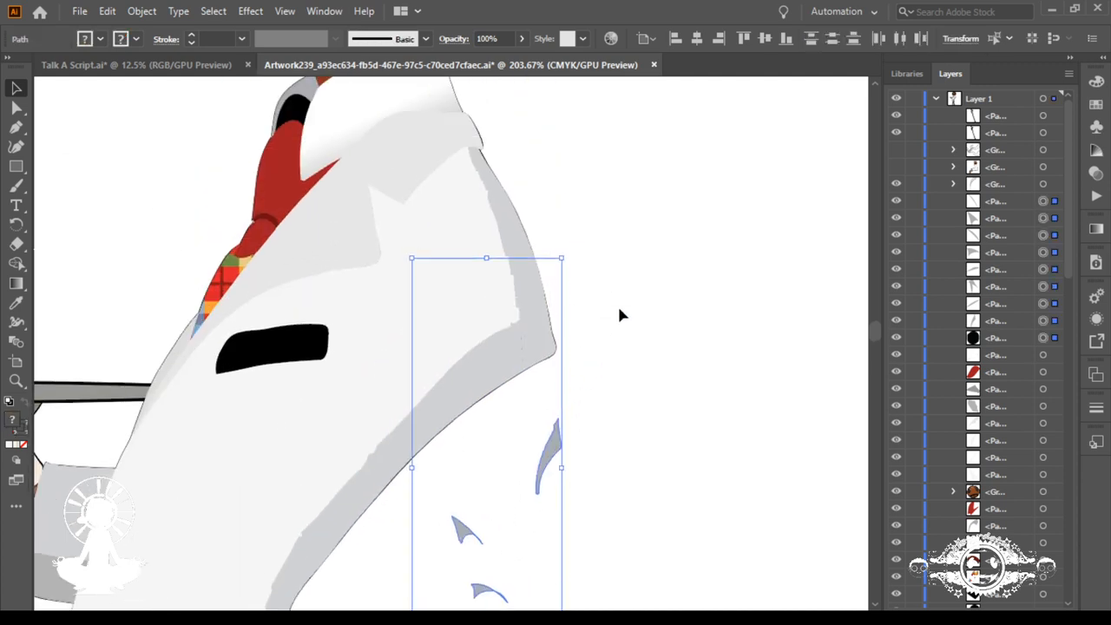
pyautogui.scroll(-2, 617, 308)
pyautogui.moveTo(558, 325); pyautogui.dragTo(794, 322)
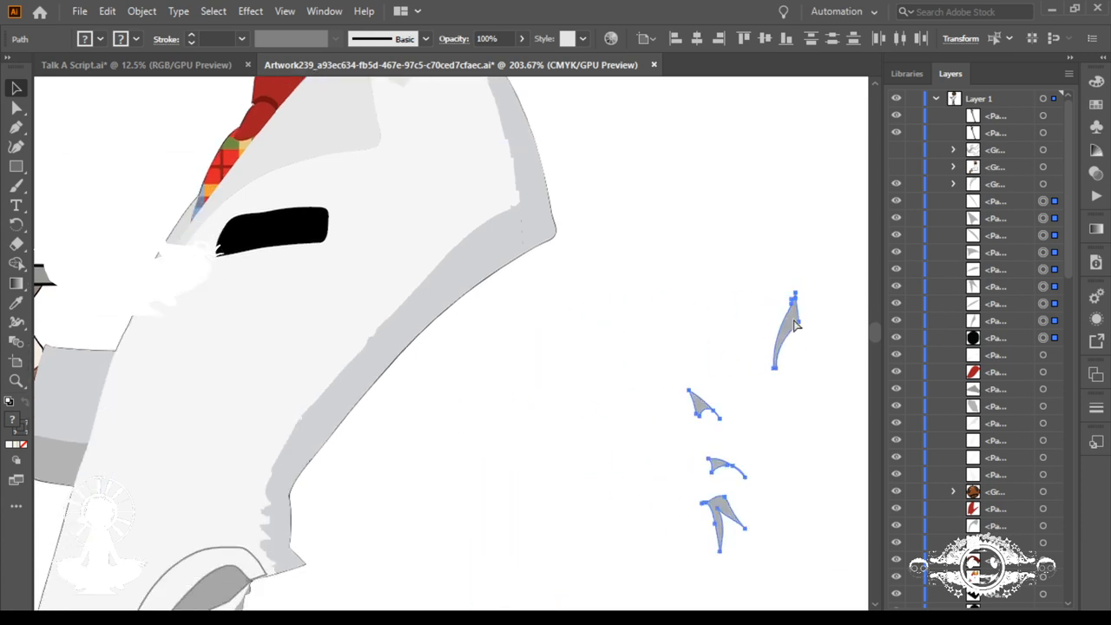
pyautogui.hotkey('ctrl', 'z')
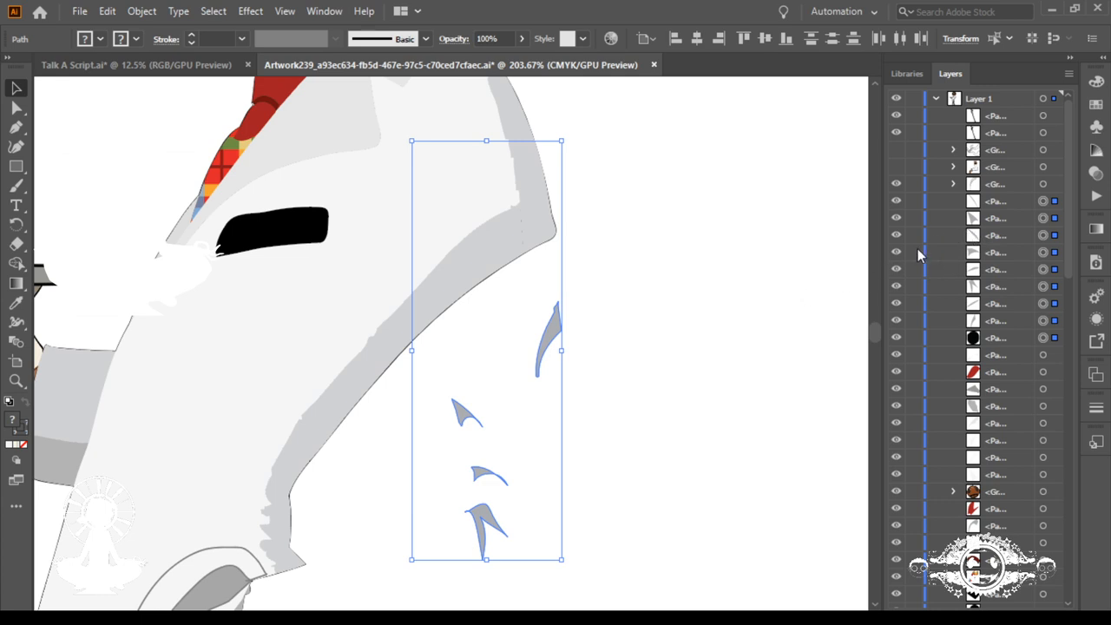
pyautogui.hotkey('ctrl', 'g')
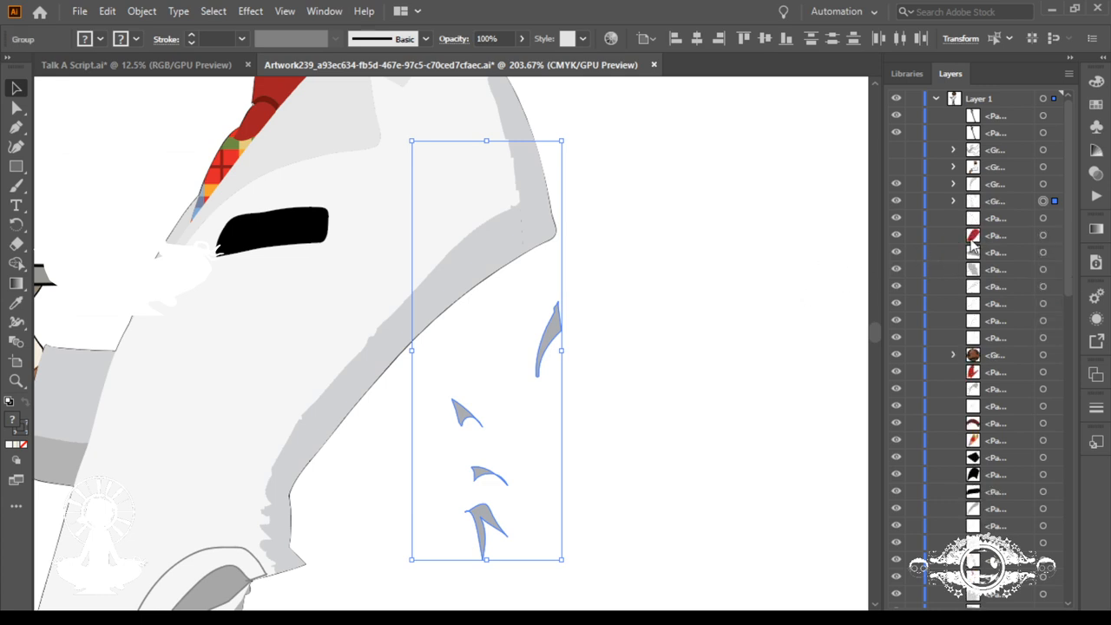
# Step: Expand the grey crease group and toggle the visibility of its individual paths to check which piece each one is
pyautogui.click(954, 201)
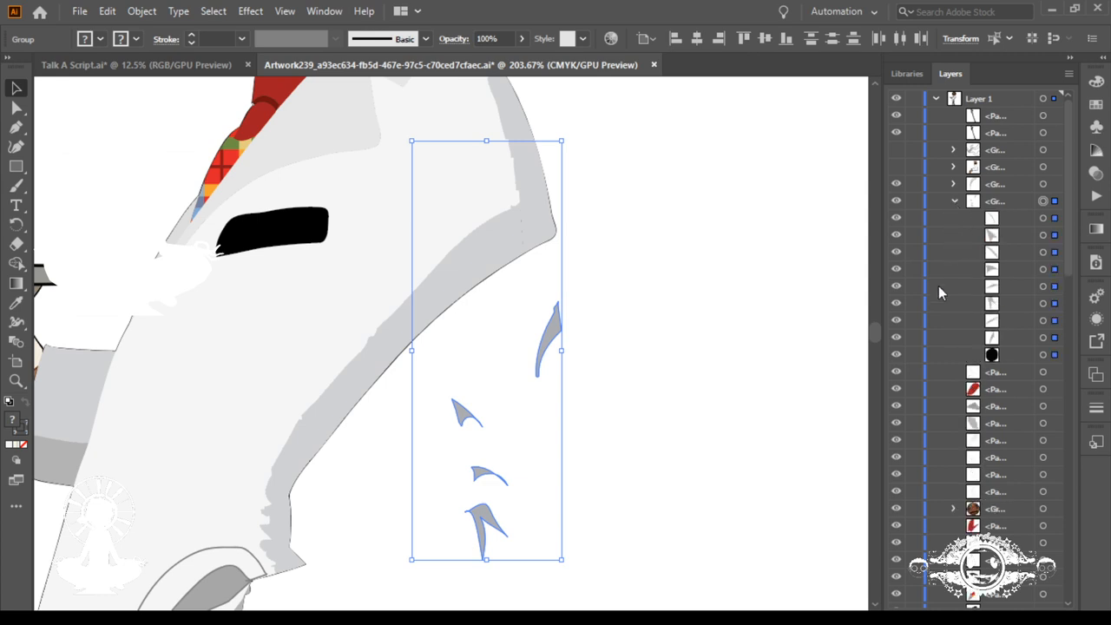
pyautogui.click(898, 354)
pyautogui.click(898, 337)
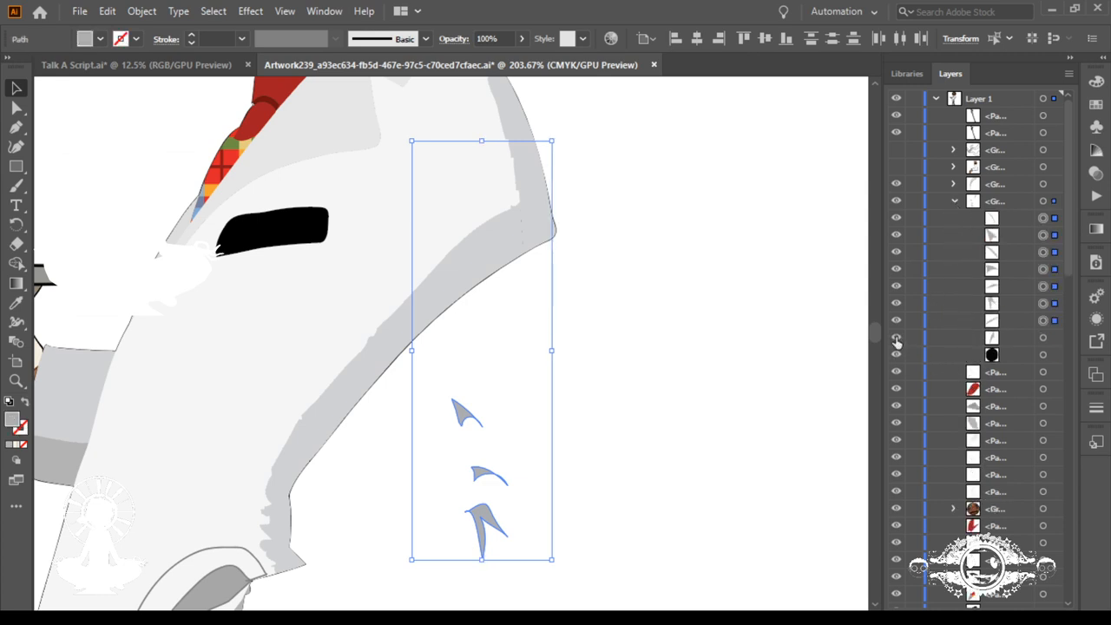
pyautogui.click(897, 336)
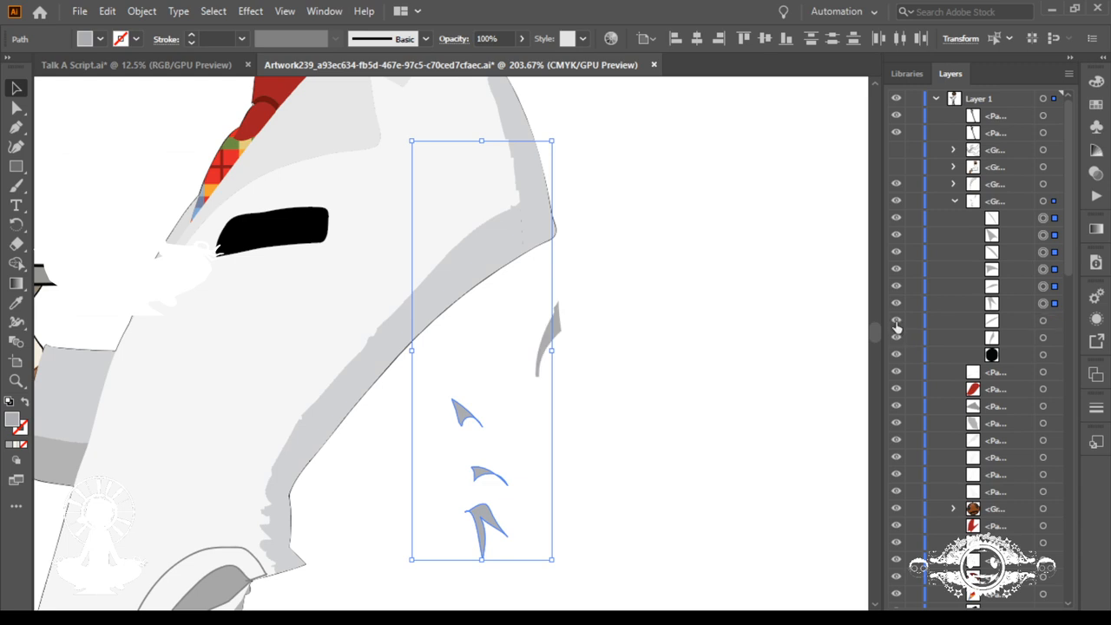
pyautogui.click(897, 303)
pyautogui.click(896, 302)
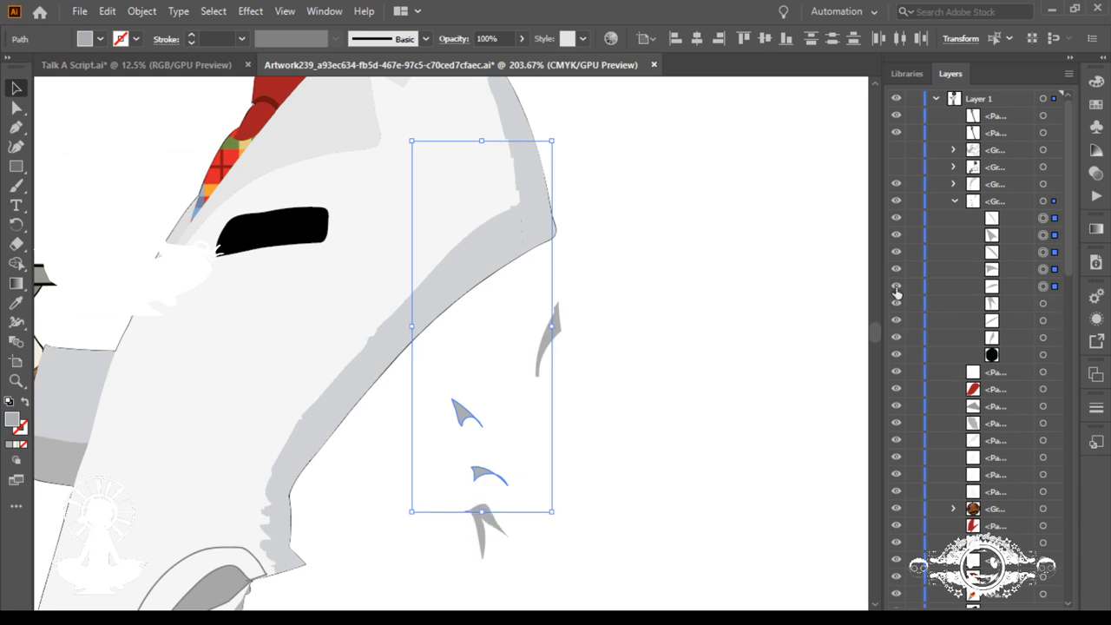
pyautogui.click(896, 289)
pyautogui.click(897, 289)
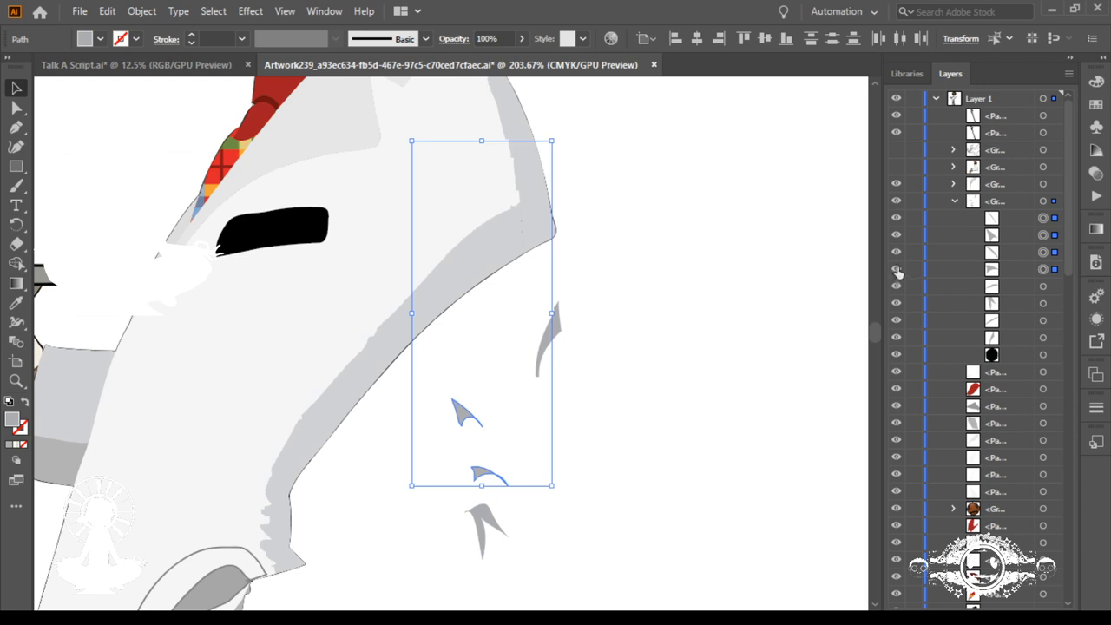
pyautogui.click(897, 270)
pyautogui.click(896, 270)
pyautogui.click(897, 270)
pyautogui.click(897, 270)
pyautogui.click(896, 252)
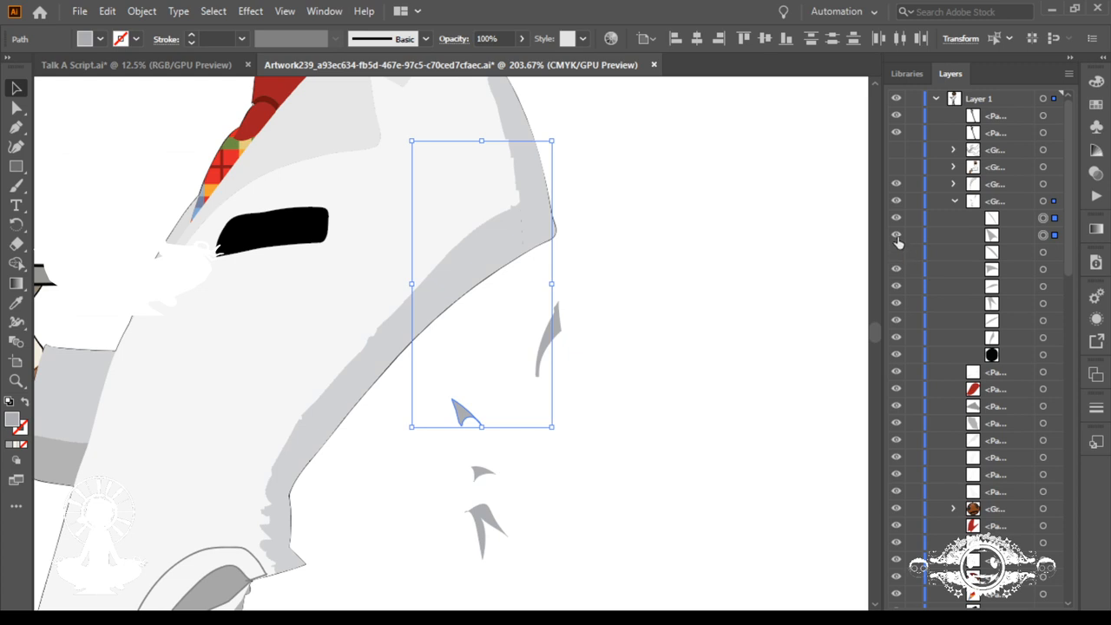
pyautogui.click(897, 235)
pyautogui.click(897, 235)
pyautogui.click(897, 220)
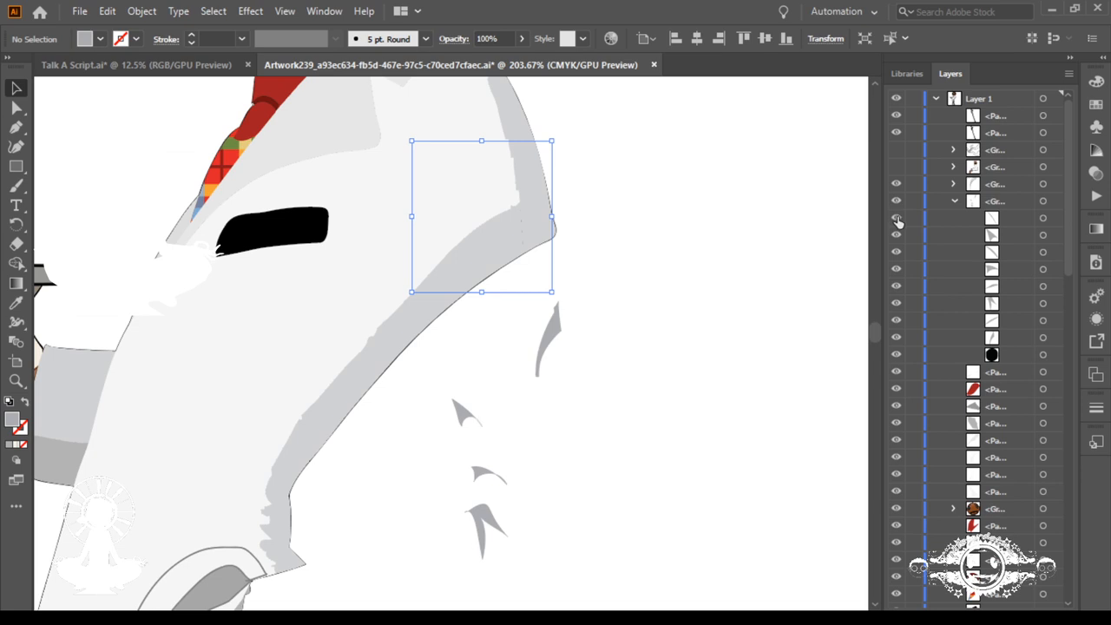
pyautogui.click(956, 202)
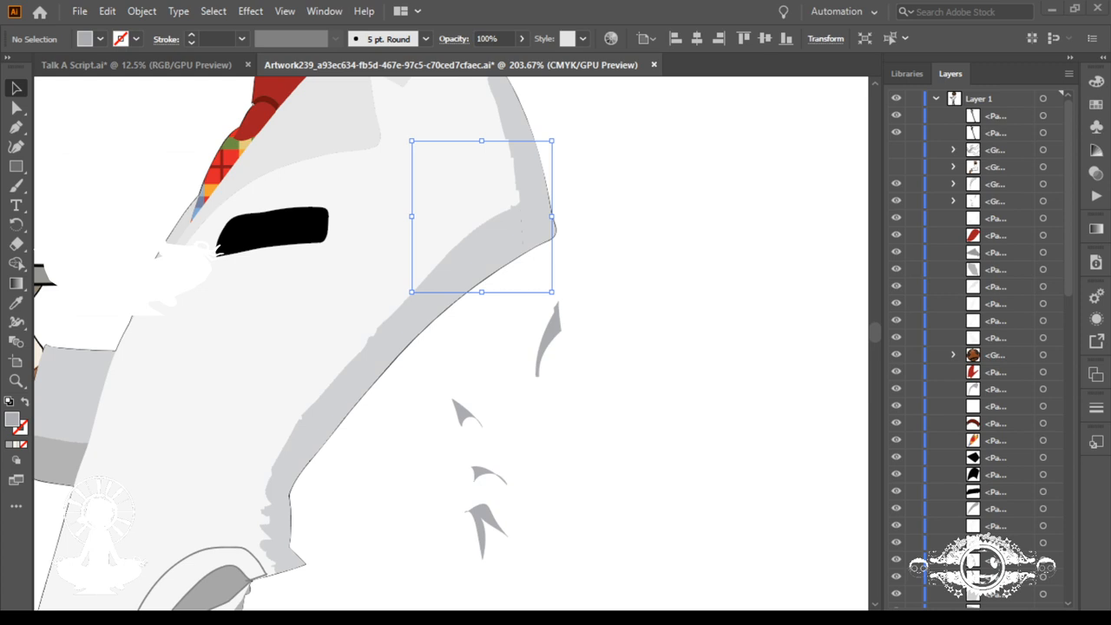
# Step: Select and hide the grey crease group, and try to move it into the group directly above it
pyautogui.scroll(-1, 742, 331)
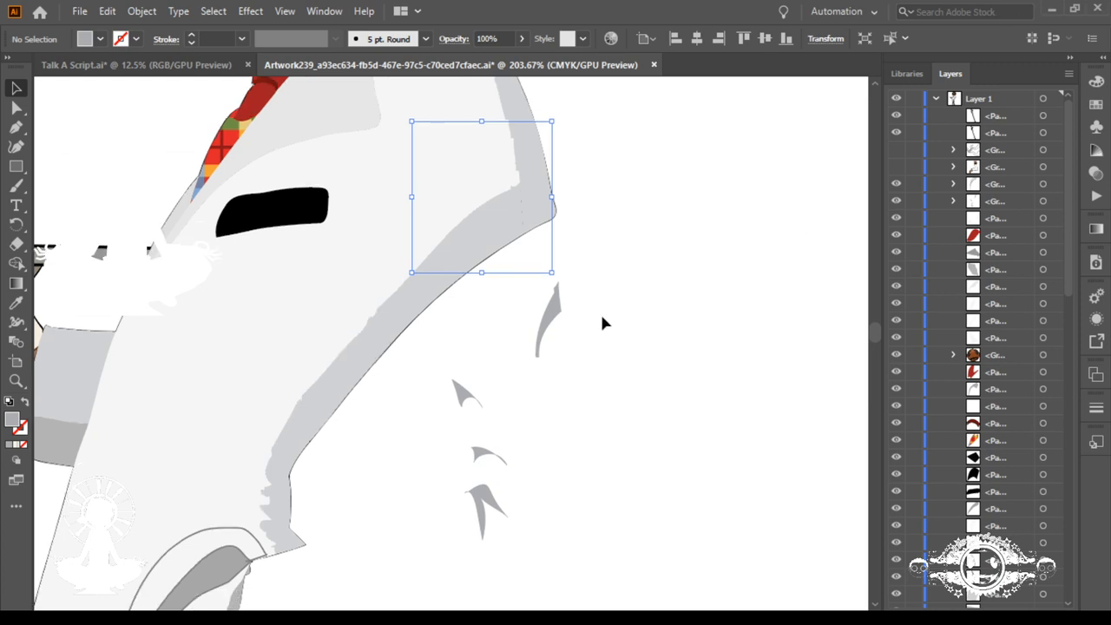
pyautogui.moveTo(598, 300); pyautogui.dragTo(456, 565)
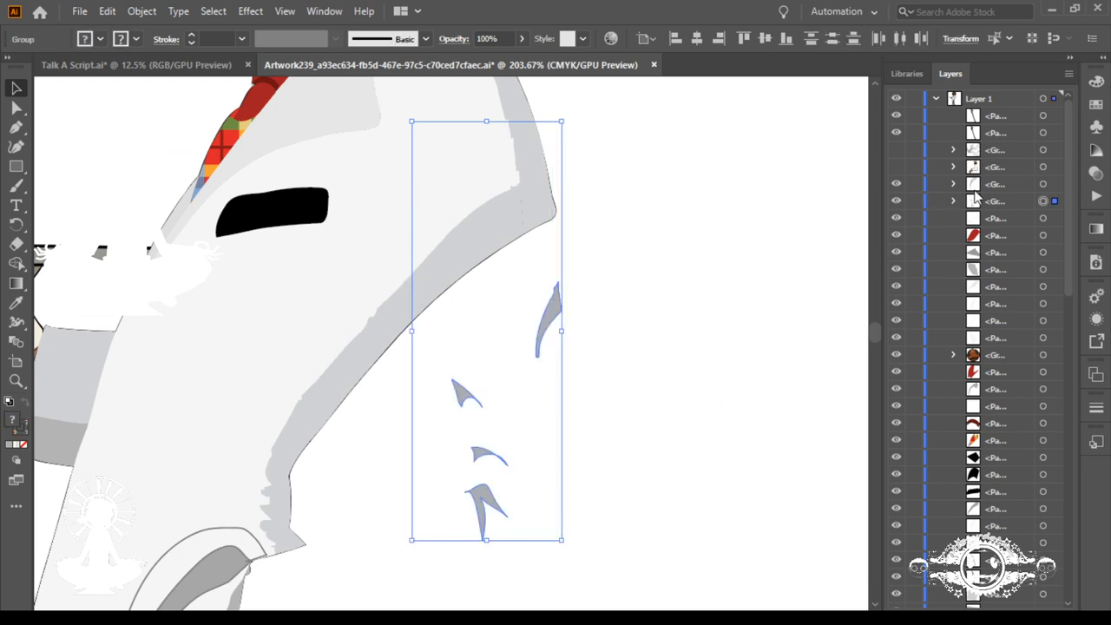
pyautogui.click(897, 202)
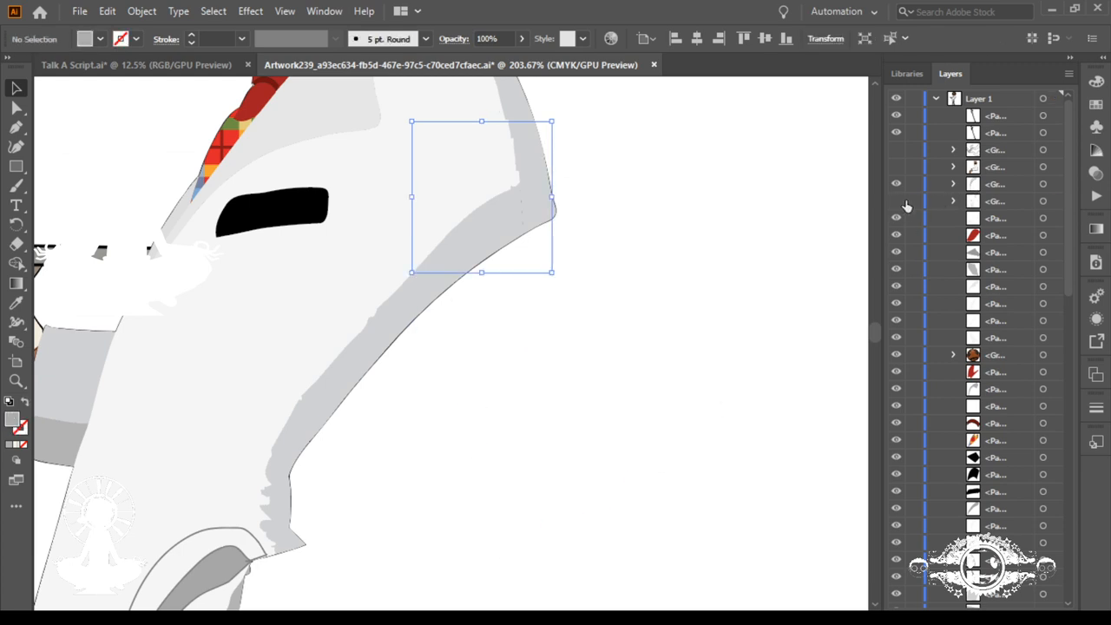
pyautogui.moveTo(982, 202); pyautogui.dragTo(981, 184)
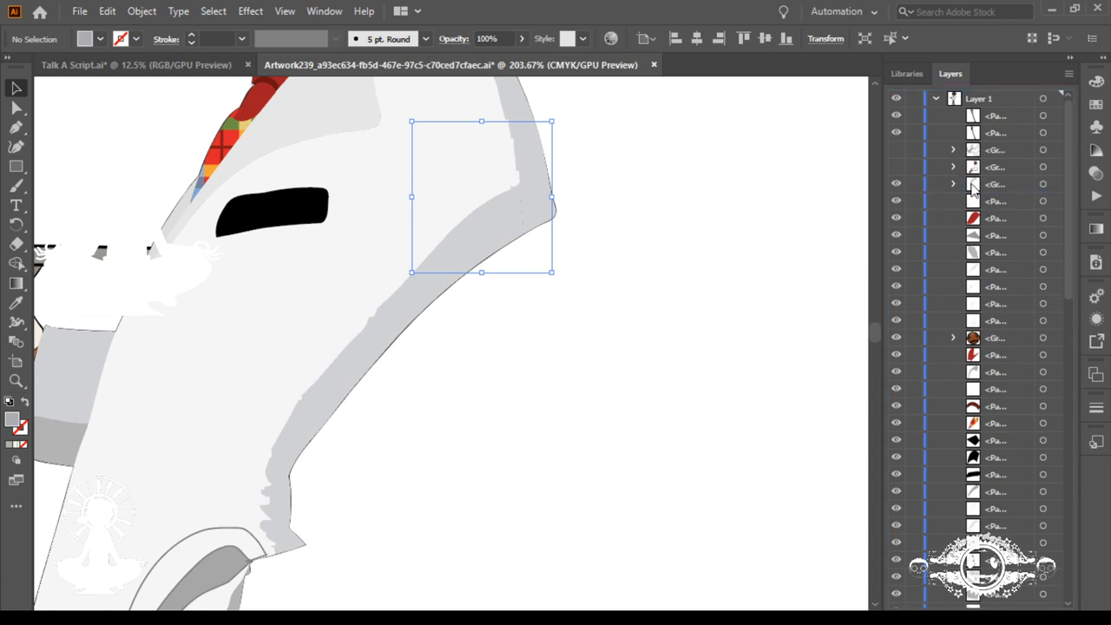
# Step: Show the nested grey crease group again and move it out of its parent group, directly below the hidden arm group
pyautogui.click(955, 184)
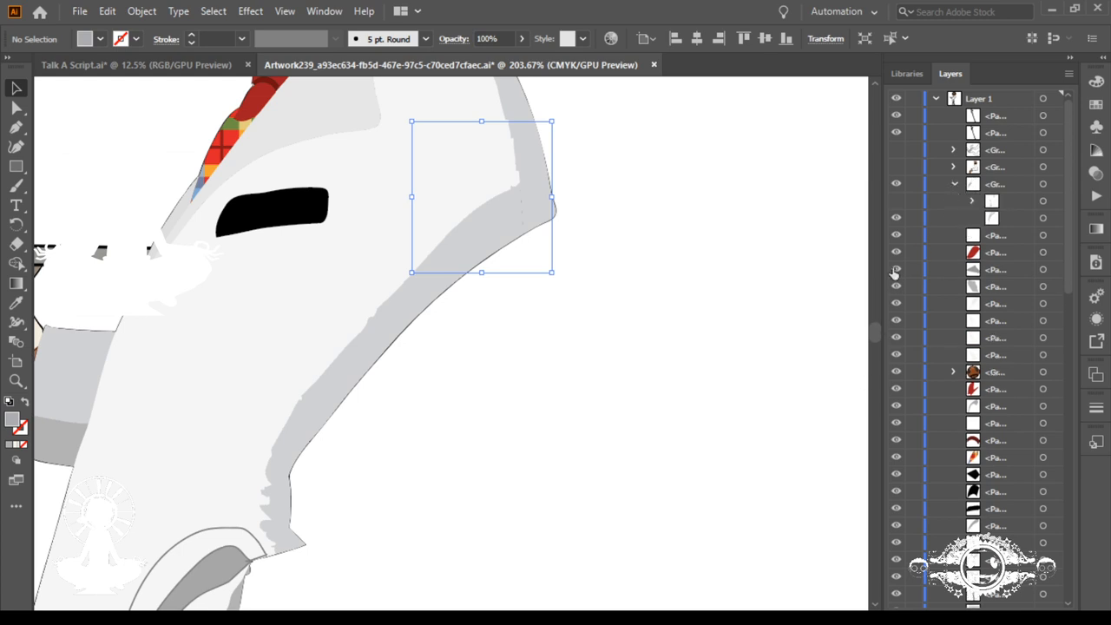
pyautogui.click(897, 201)
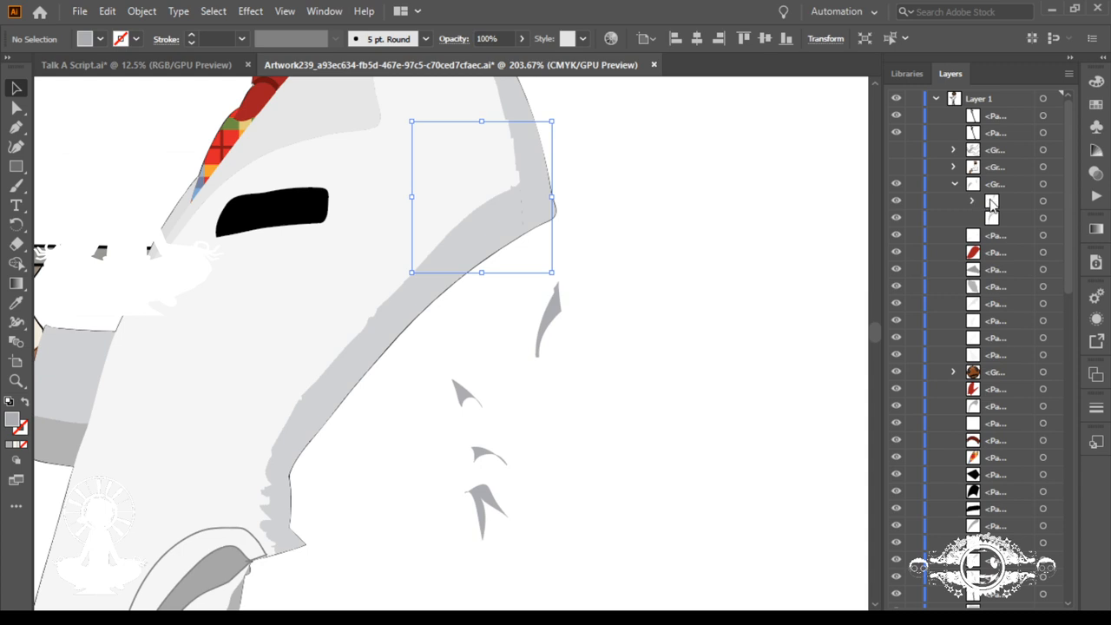
pyautogui.click(994, 205)
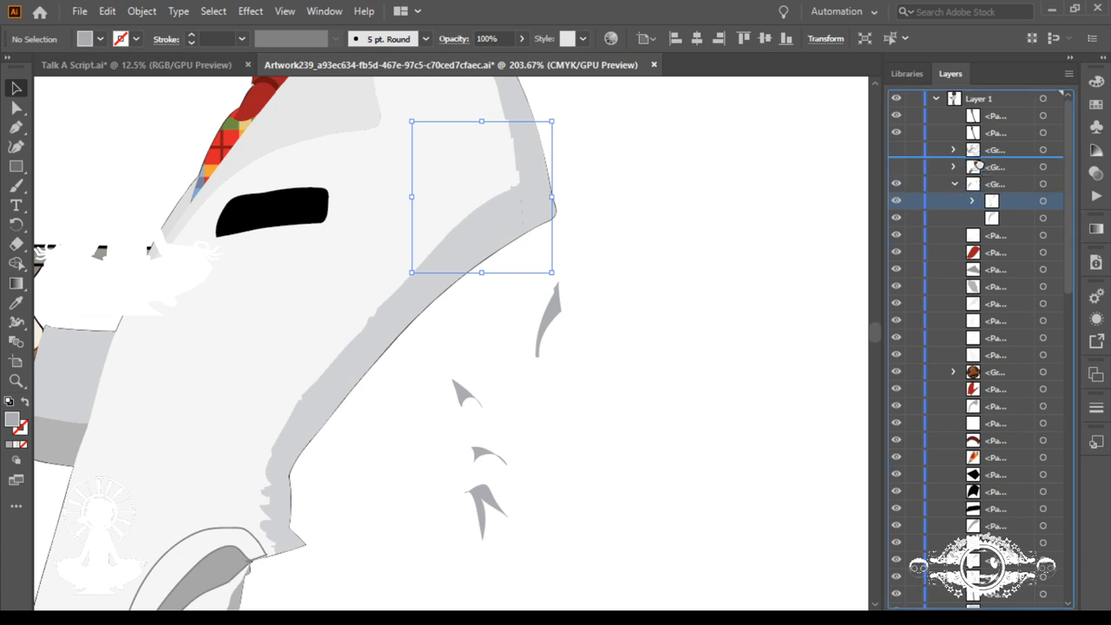
pyautogui.moveTo(979, 170); pyautogui.dragTo(975, 175)
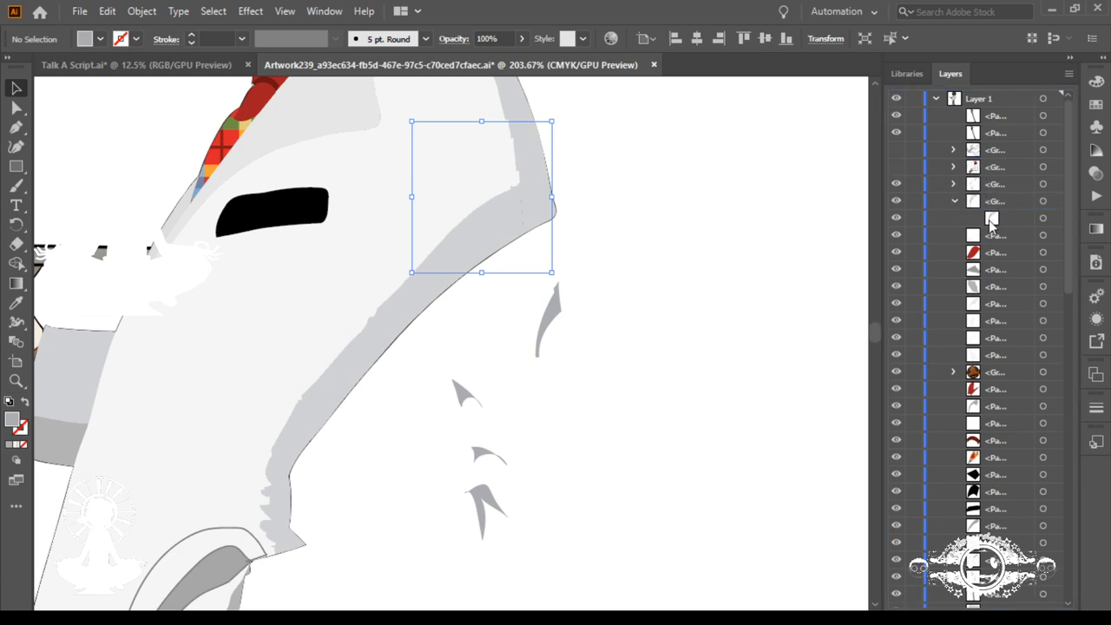
# Step: Select the compound path remaining in the old parent group and move it out to Layer 1, below the crease group
pyautogui.click(1043, 218)
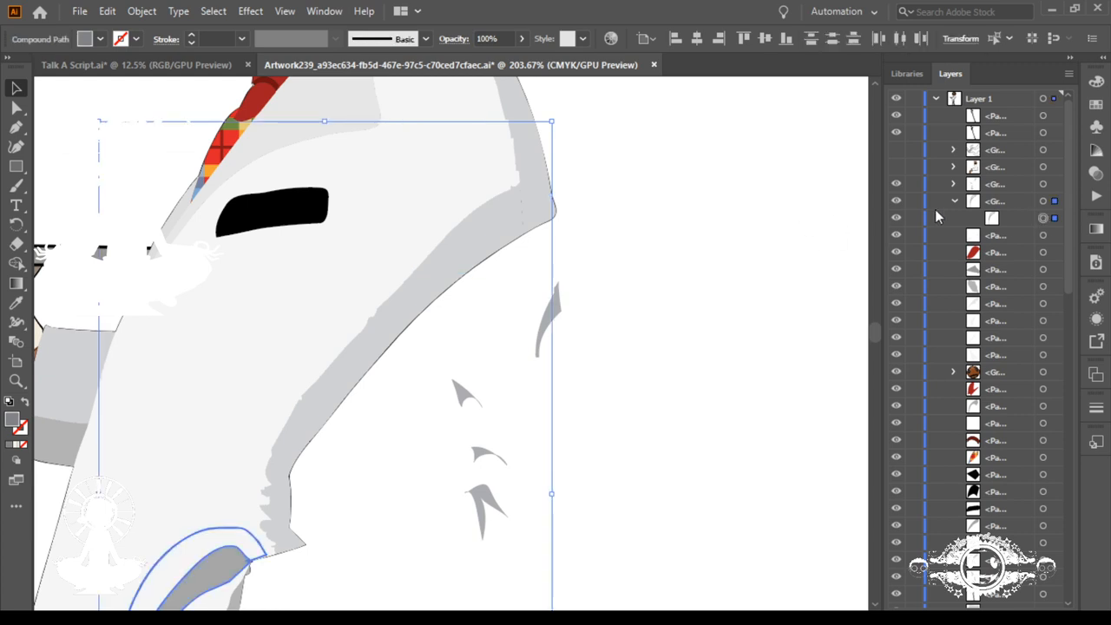
pyautogui.moveTo(989, 220); pyautogui.dragTo(989, 194)
pyautogui.scroll(-10, 560, 454)
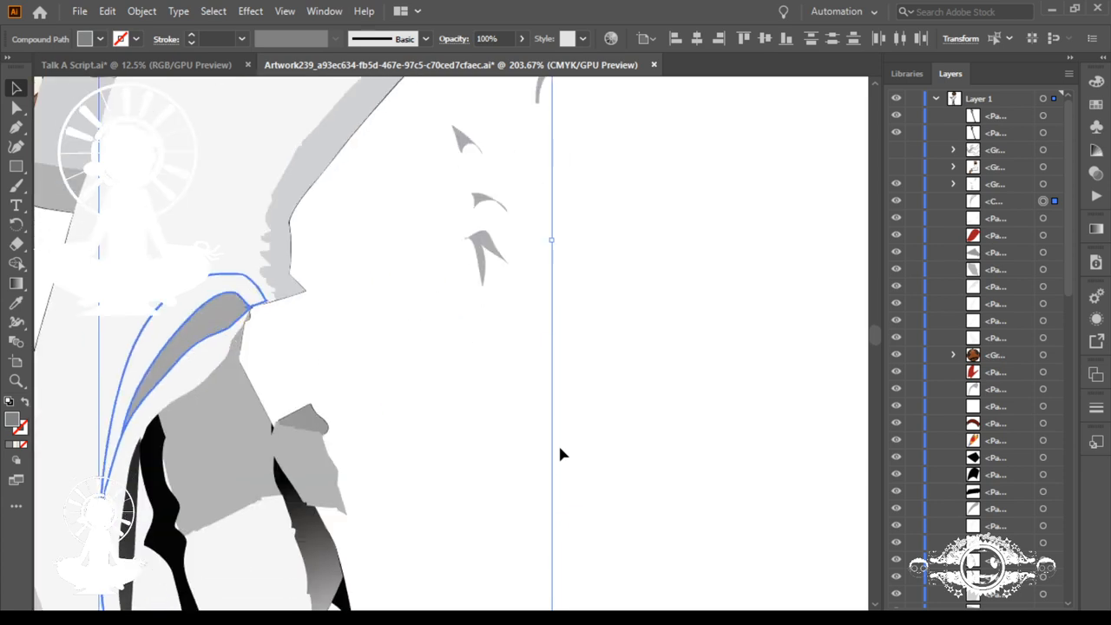
pyautogui.scroll(3, 560, 454)
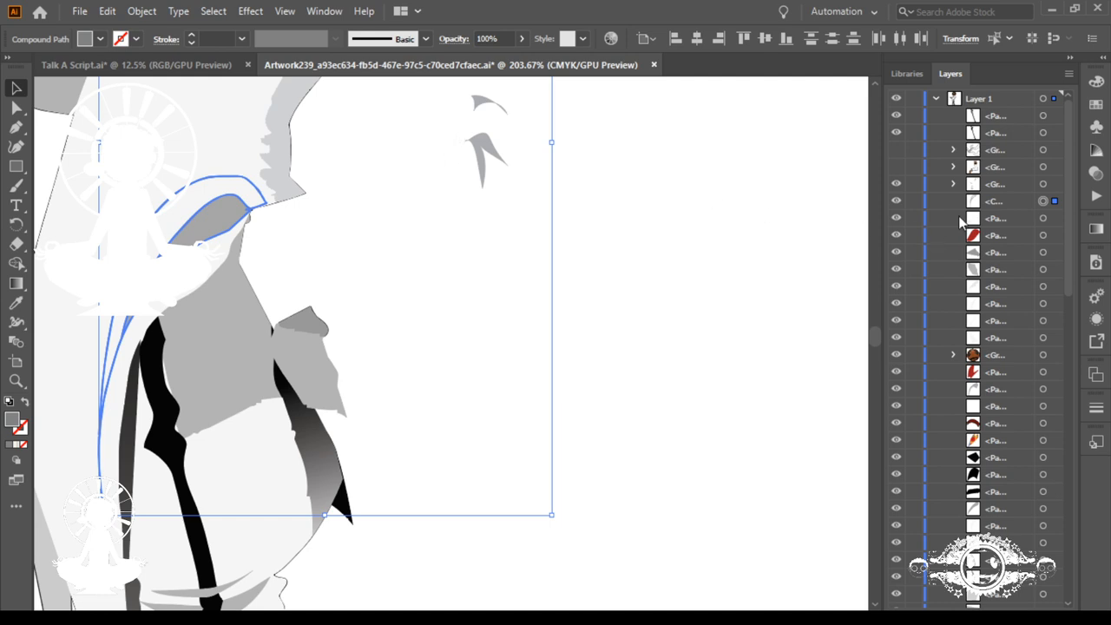
# Step: Toggle the crease group's visibility as a check, and examine the contents of the hidden arm group
pyautogui.click(894, 183)
pyautogui.click(894, 183)
pyautogui.click(954, 166)
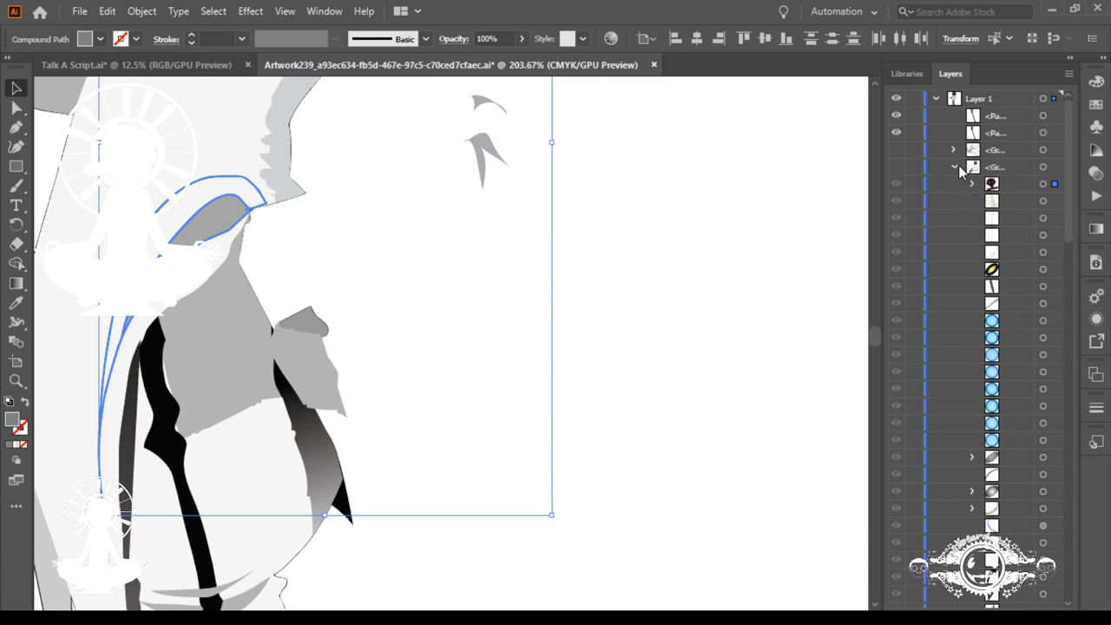
pyautogui.click(954, 166)
# Step: Try to move the compound path into the crease group, and undo the attempt
pyautogui.moveTo(976, 203); pyautogui.dragTo(973, 186)
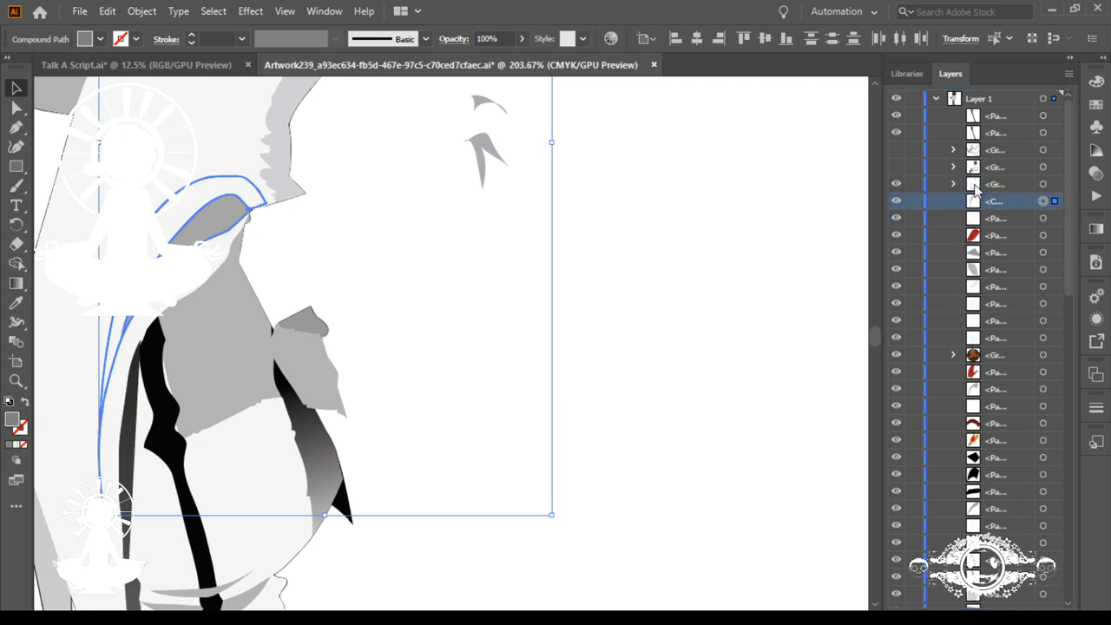
pyautogui.hotkey('ctrl', 'z')
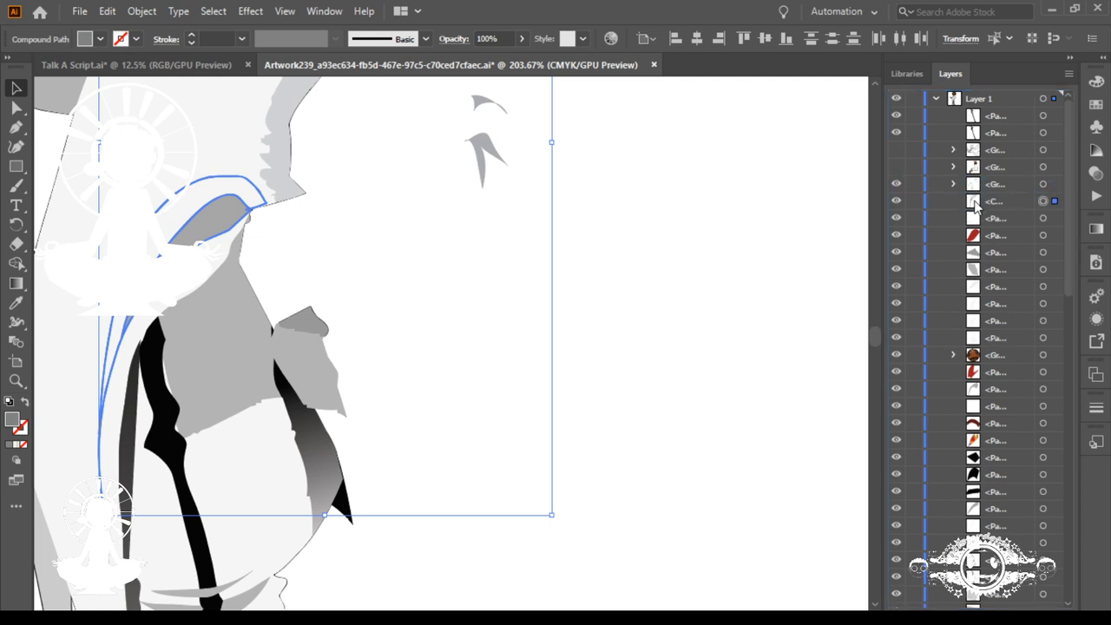
pyautogui.click(975, 201)
# Step: Move the grey crease group into the hidden arm group, and make the expanded arm group visible
pyautogui.moveTo(974, 185); pyautogui.dragTo(974, 169)
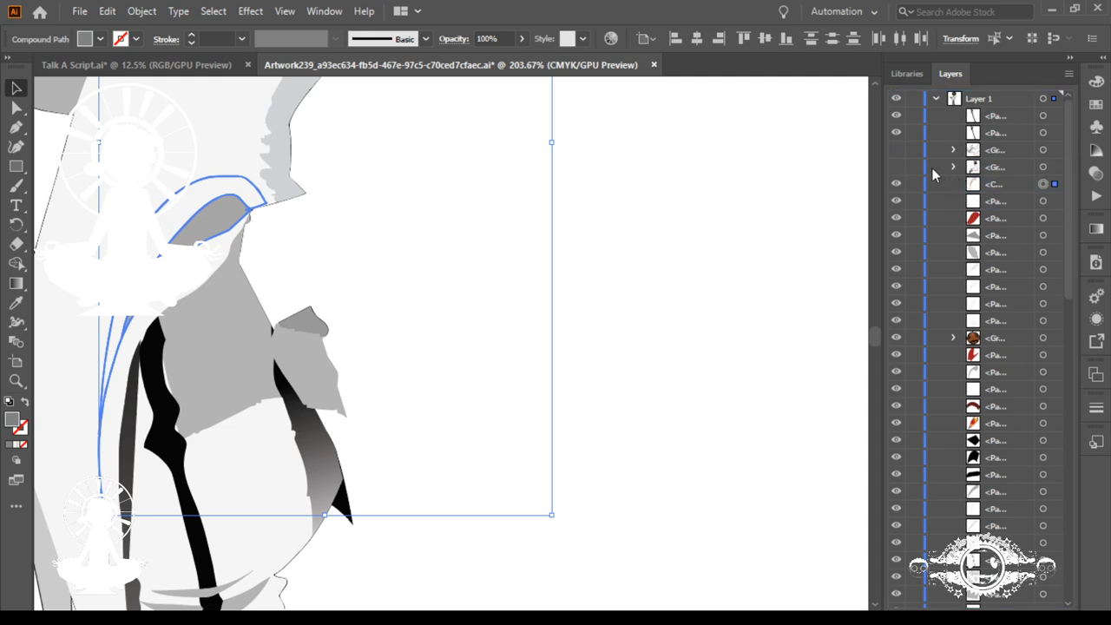
pyautogui.click(953, 165)
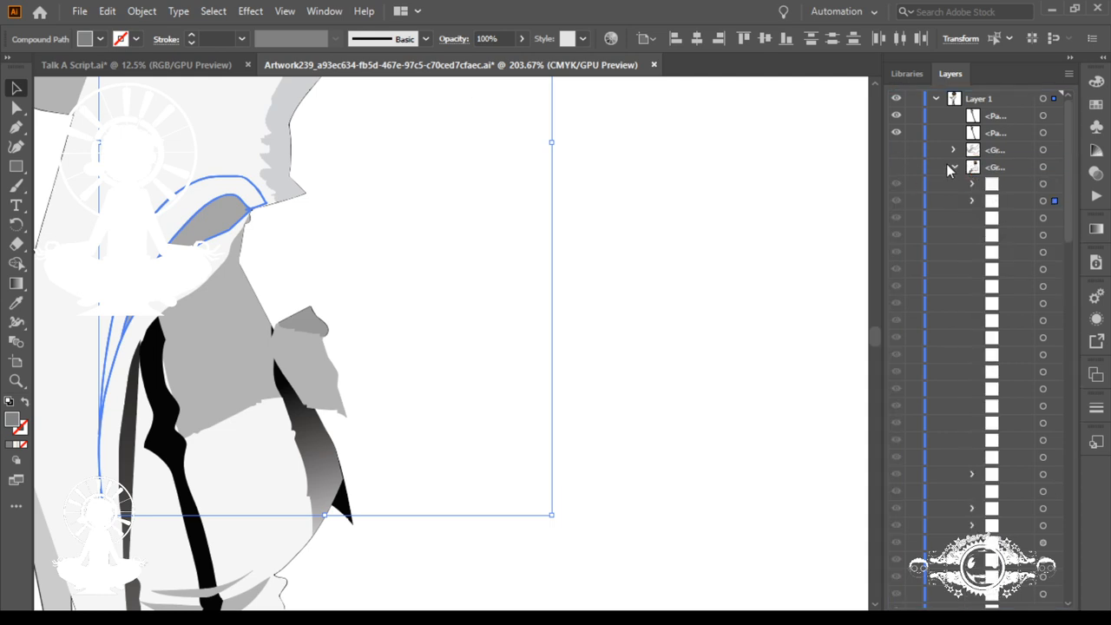
pyautogui.click(897, 166)
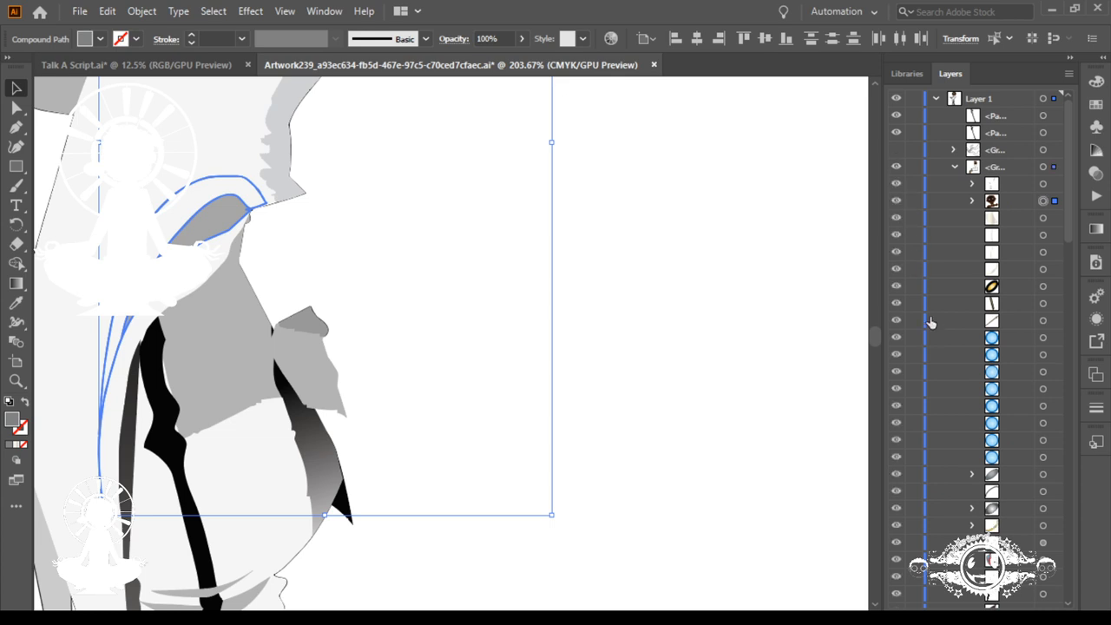
# Step: Review the items nested in the arm group, and select the whole group to check its pieces on the artwork
pyautogui.scroll(-3, 930, 321)
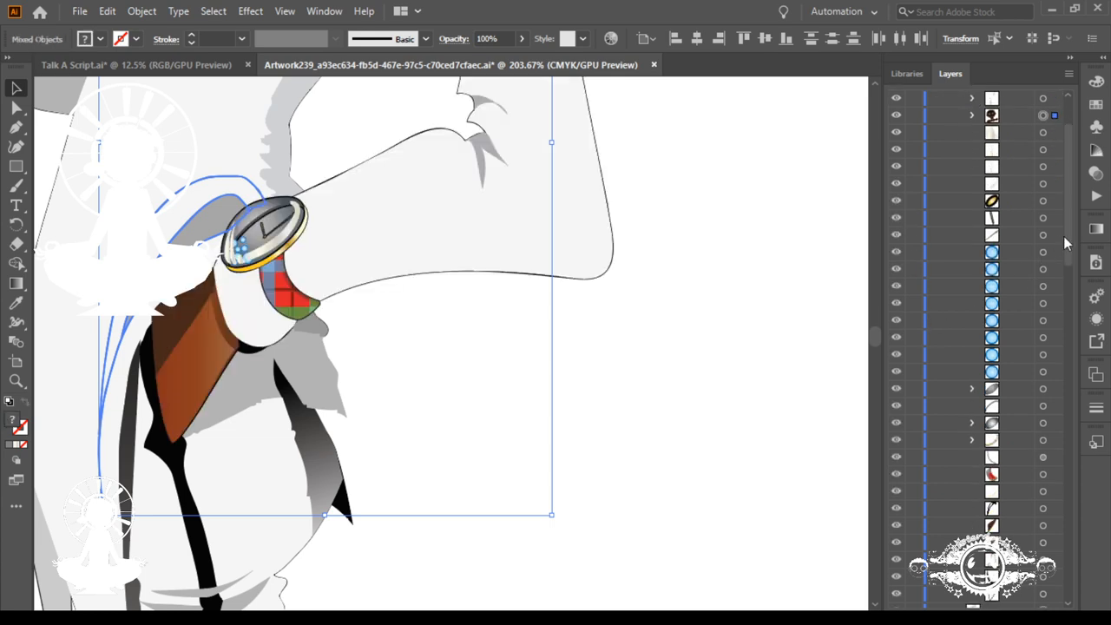
pyautogui.moveTo(1065, 238); pyautogui.dragTo(1085, 136)
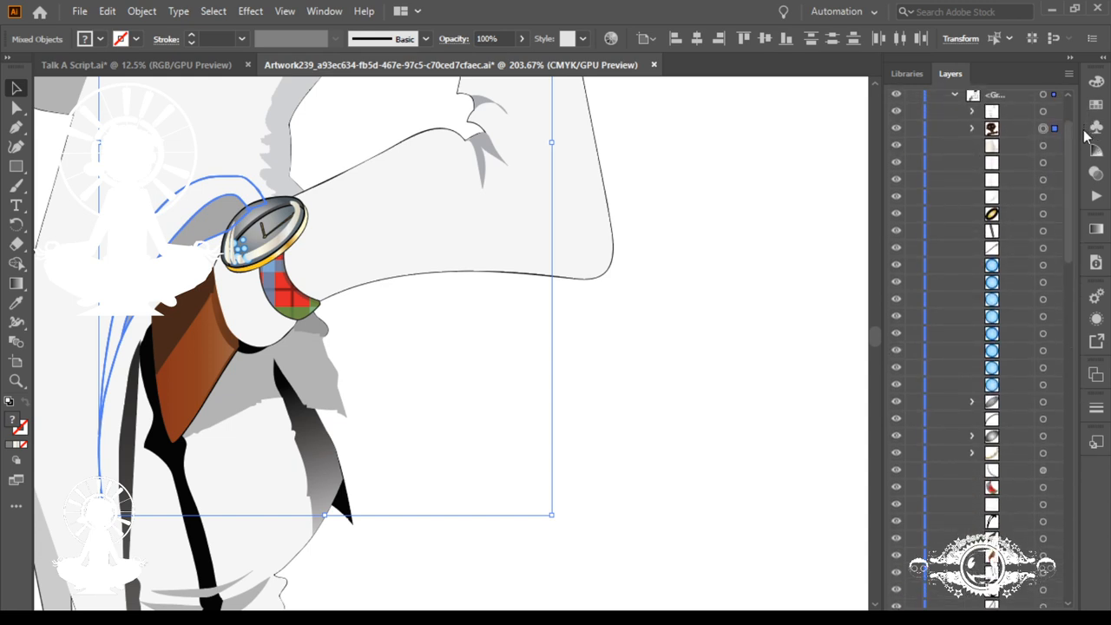
pyautogui.click(975, 130)
pyautogui.click(975, 130)
pyautogui.moveTo(1068, 160); pyautogui.dragTo(1064, 224)
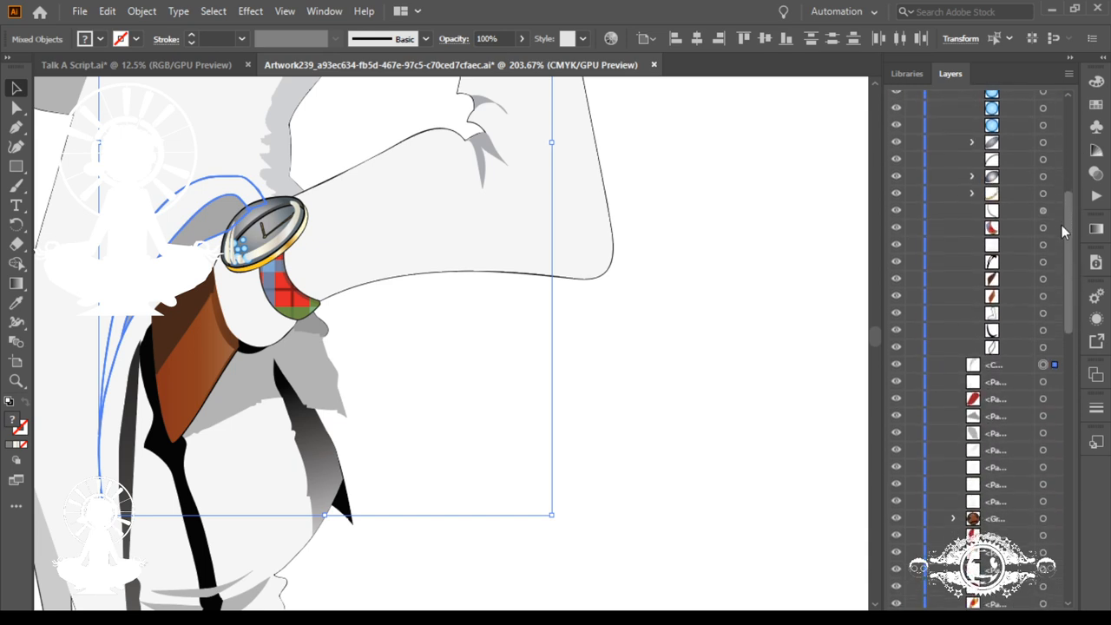
pyautogui.moveTo(1061, 223); pyautogui.dragTo(1051, 38)
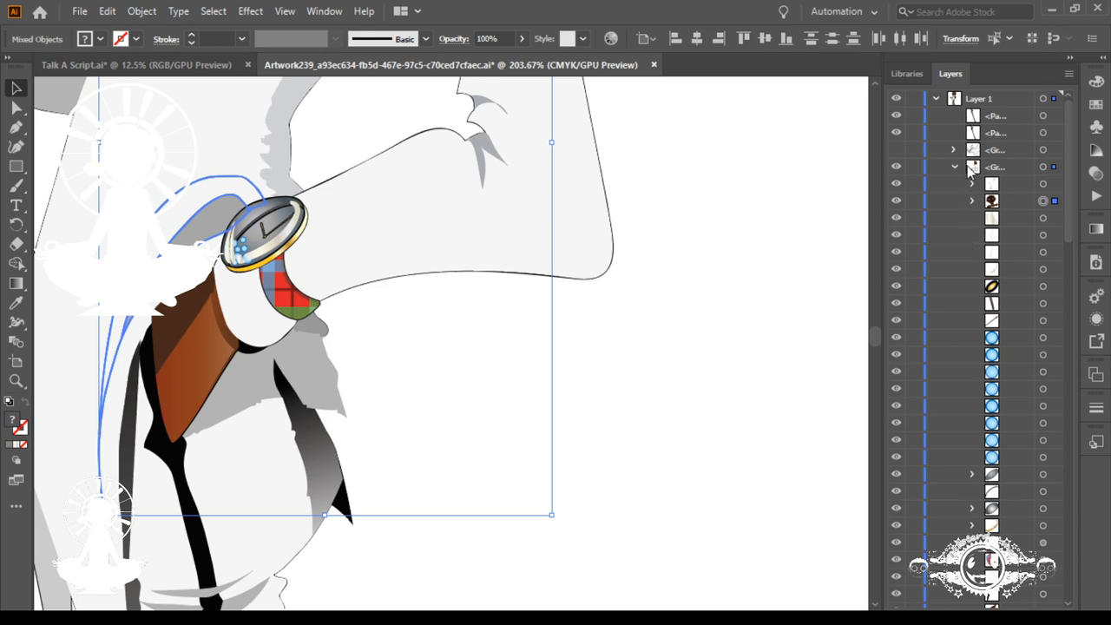
pyautogui.click(1044, 168)
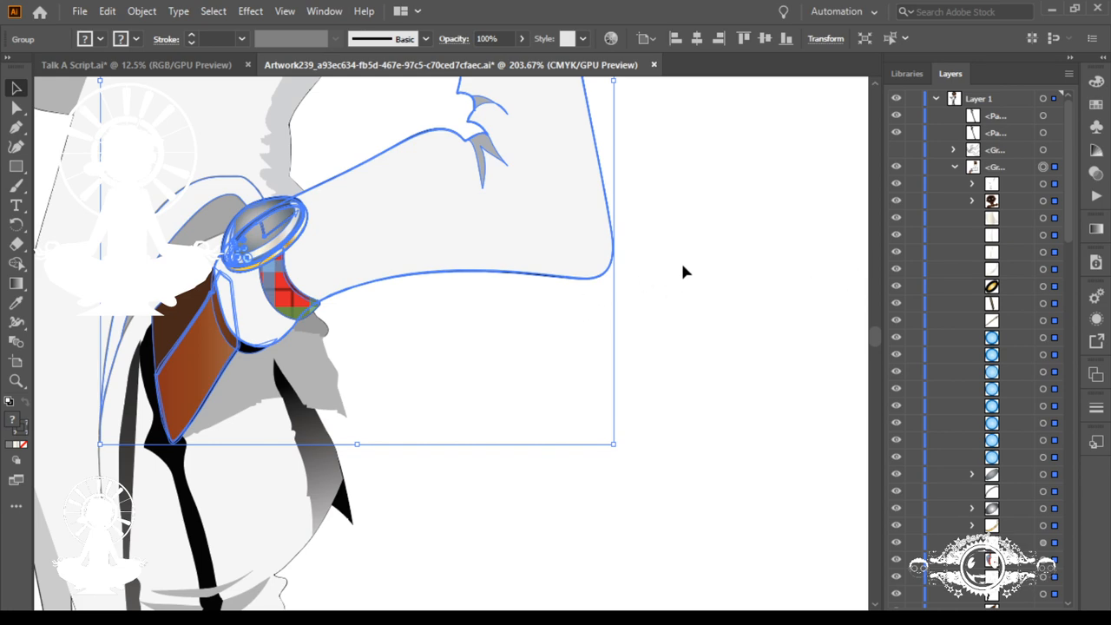
# Step: Select all the pieces of the tray, the hand holding it and its cuff, and group them
pyautogui.hotkey('ctrl', '0')
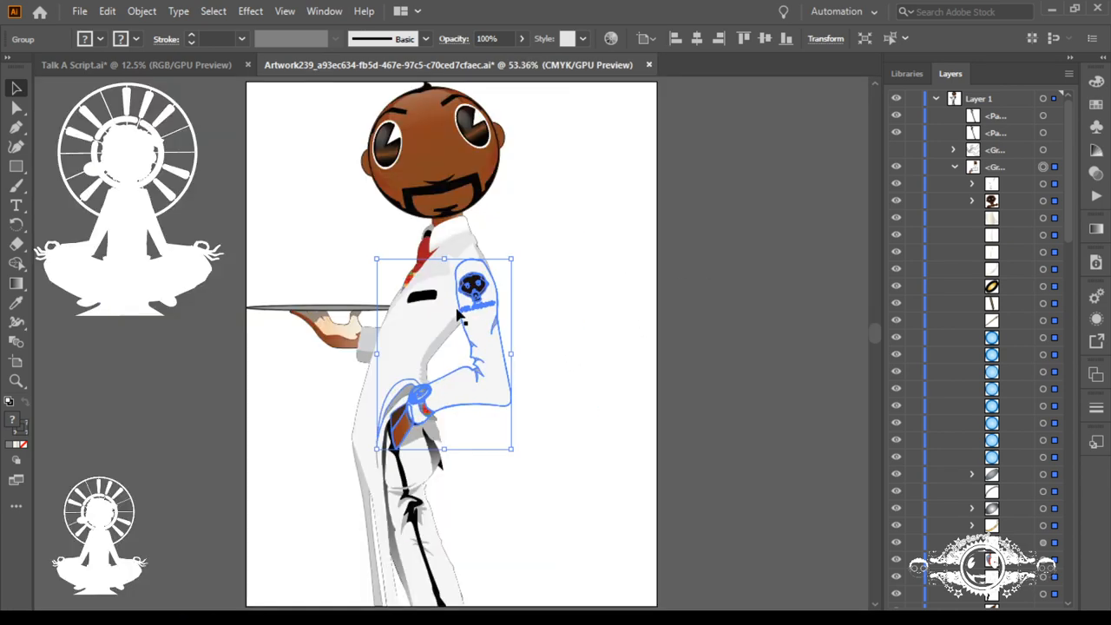
pyautogui.click(594, 387)
pyautogui.scroll(-2, 534, 443)
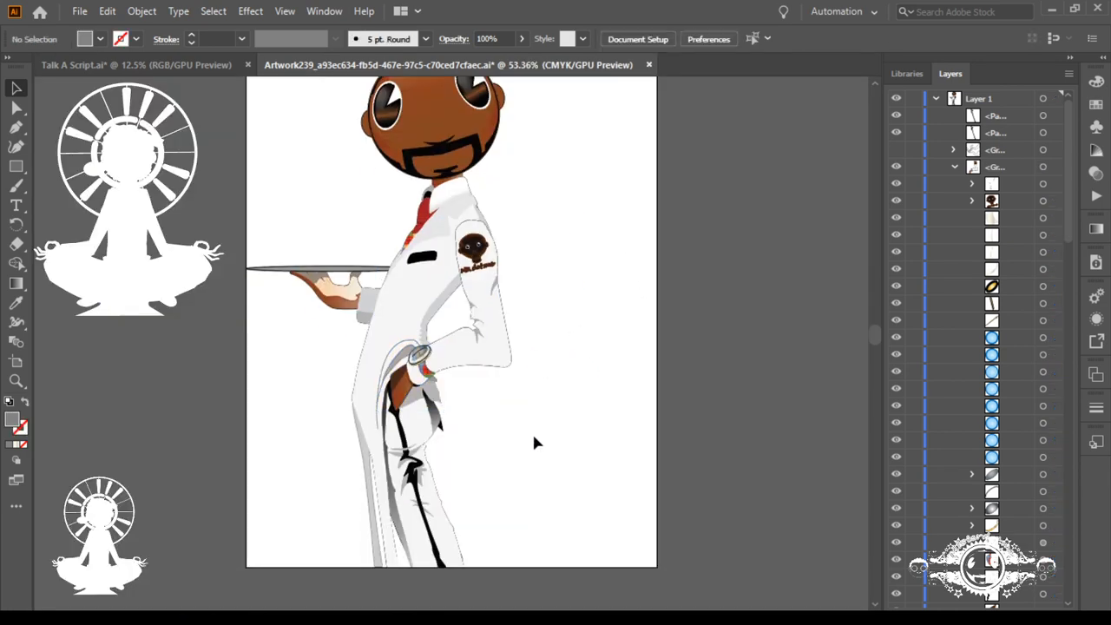
pyautogui.moveTo(305, 246); pyautogui.dragTo(365, 328)
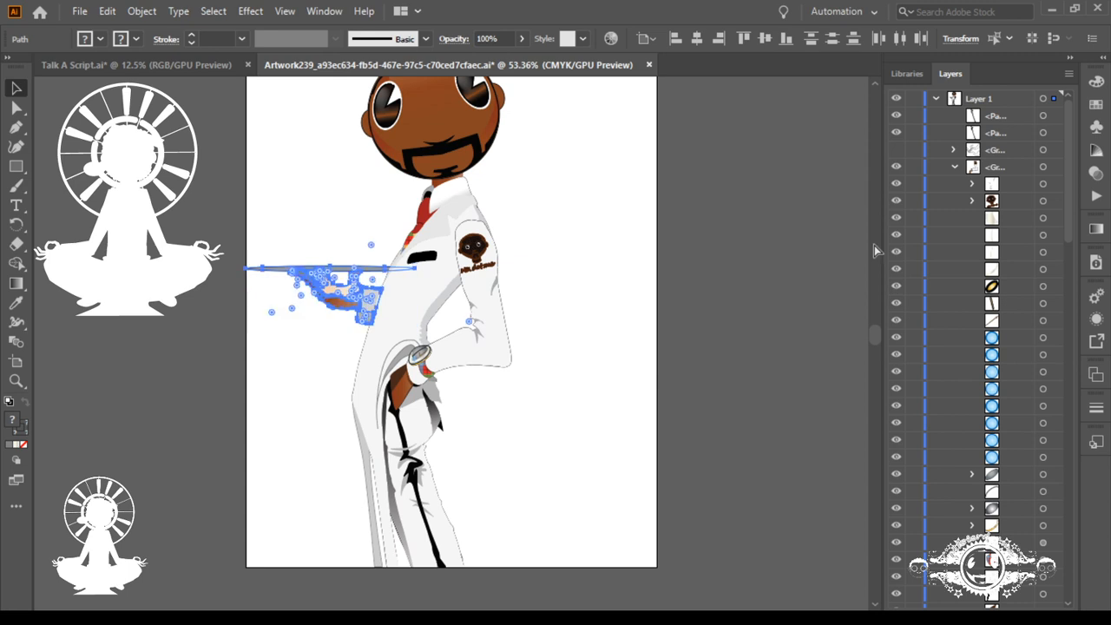
pyautogui.hotkey('ctrl', 'g')
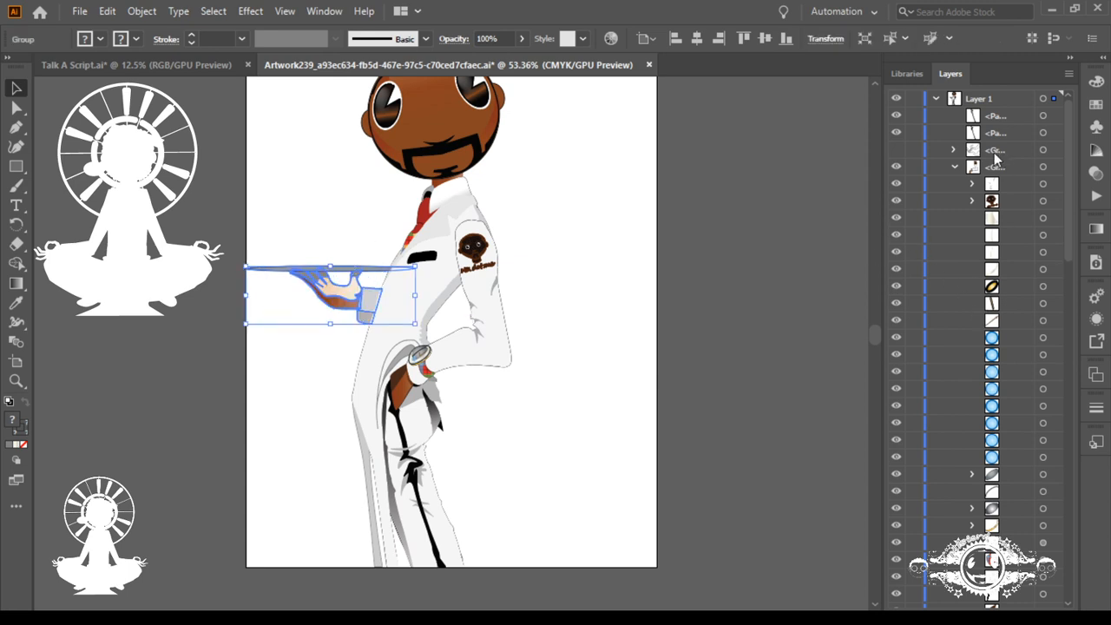
# Step: Collapse the arm group, send the tray and hand group behind all other artwork, and delete it from the illustration
pyautogui.click(954, 166)
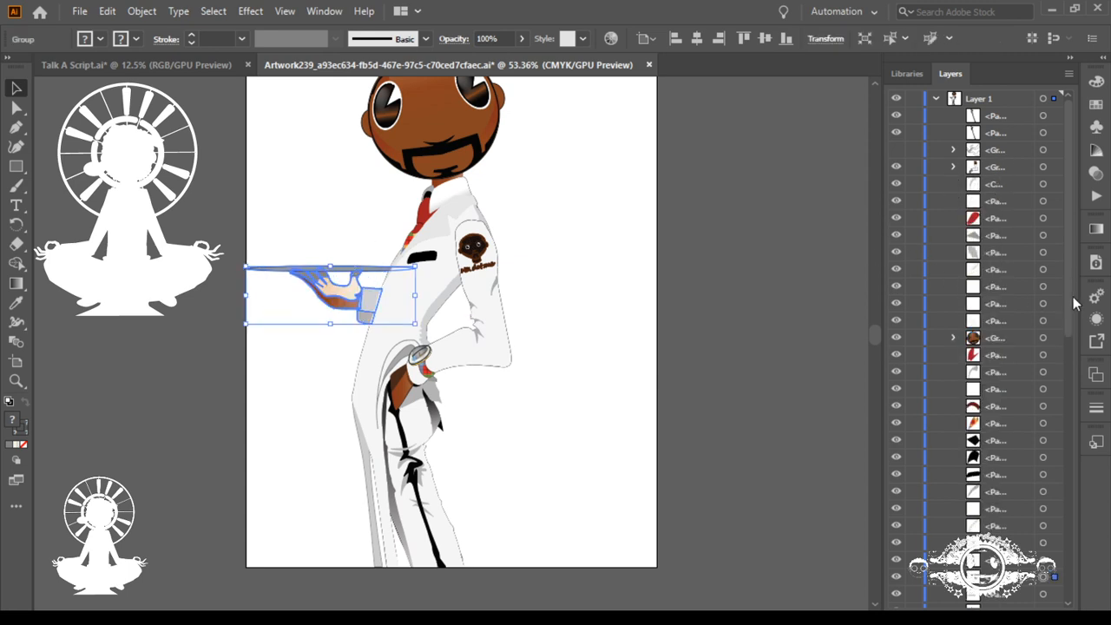
pyautogui.moveTo(1067, 297); pyautogui.dragTo(1060, 421)
pyautogui.scroll(-5, 1005, 233)
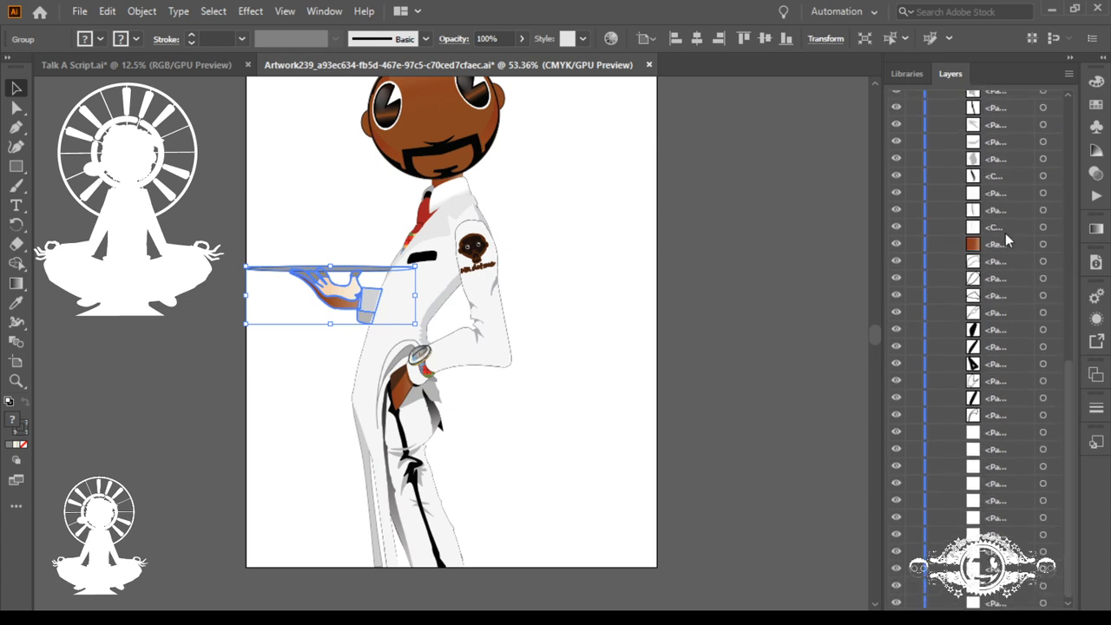
pyautogui.scroll(5, 1054, 250)
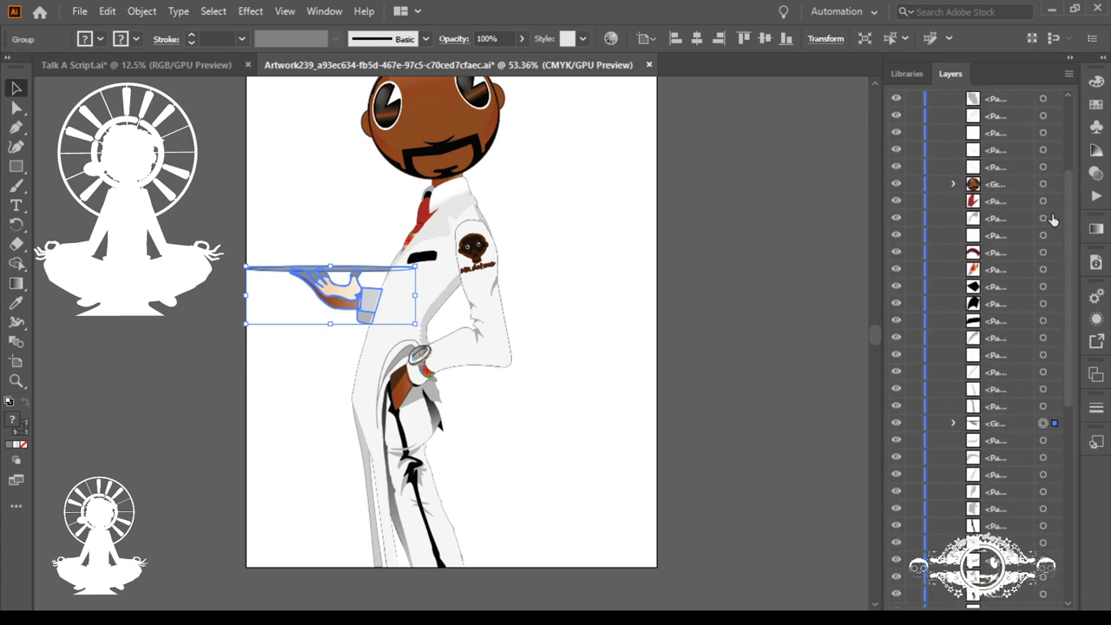
pyautogui.hotkey('ctrl', 'shift', '[')
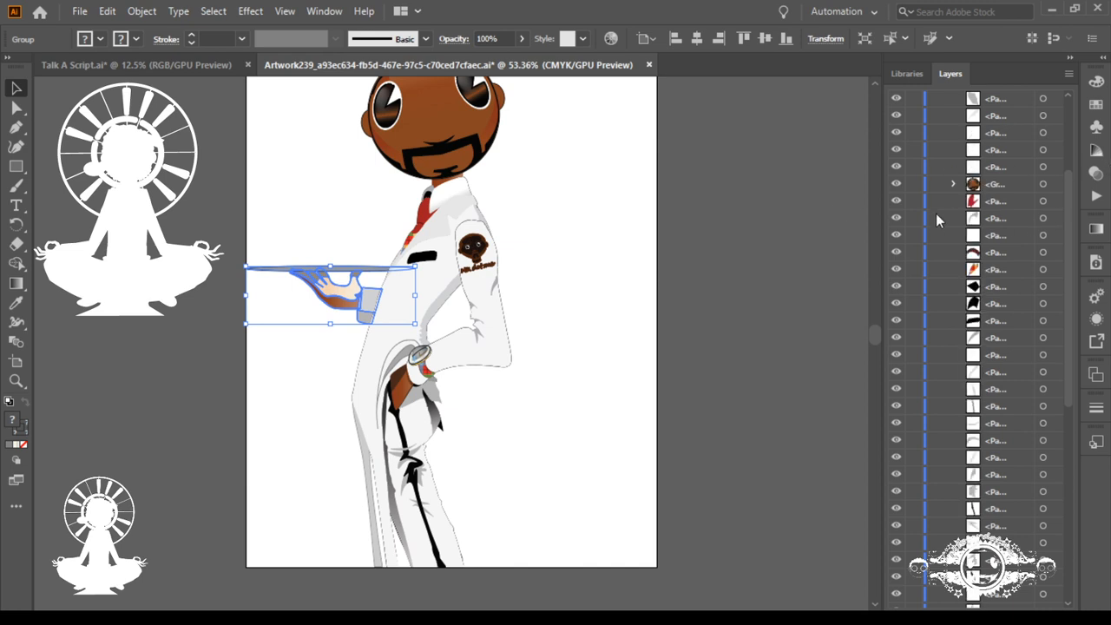
pyautogui.press('Delete')
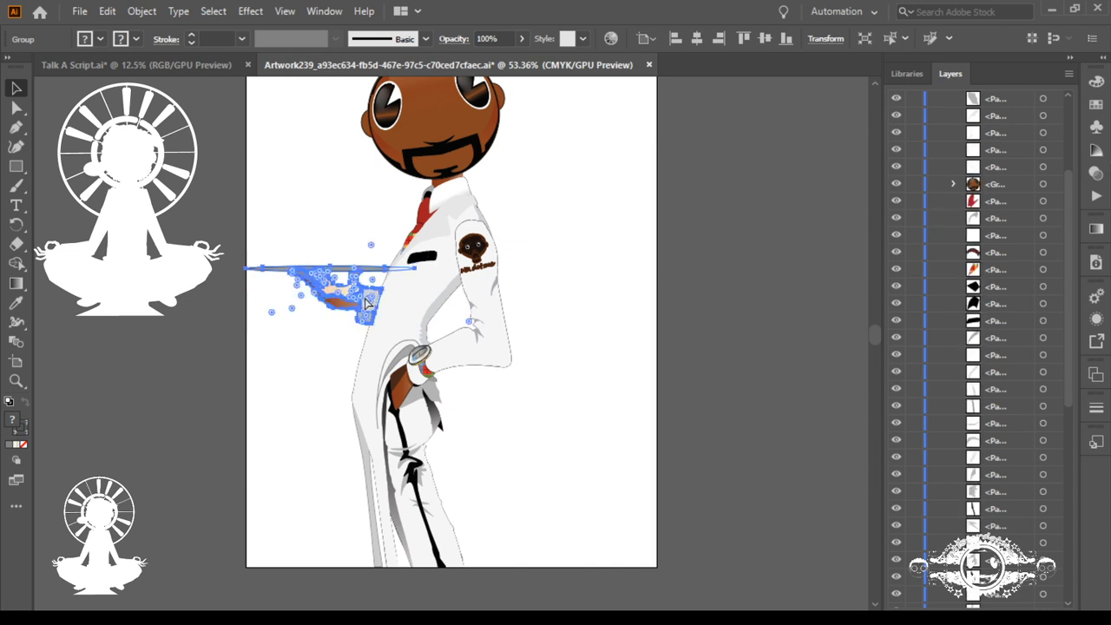
# Step: Give the jacket lapel a 1 pt grey stroke aligned to the inside of its path
pyautogui.scroll(-1, 428, 341)
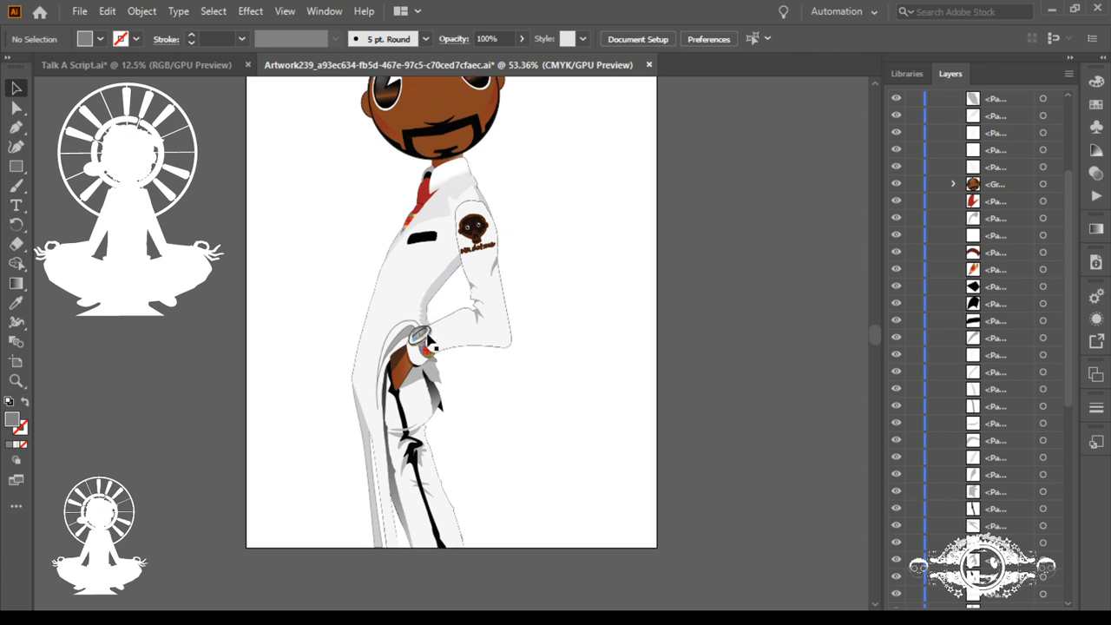
pyautogui.scroll(3, 428, 341)
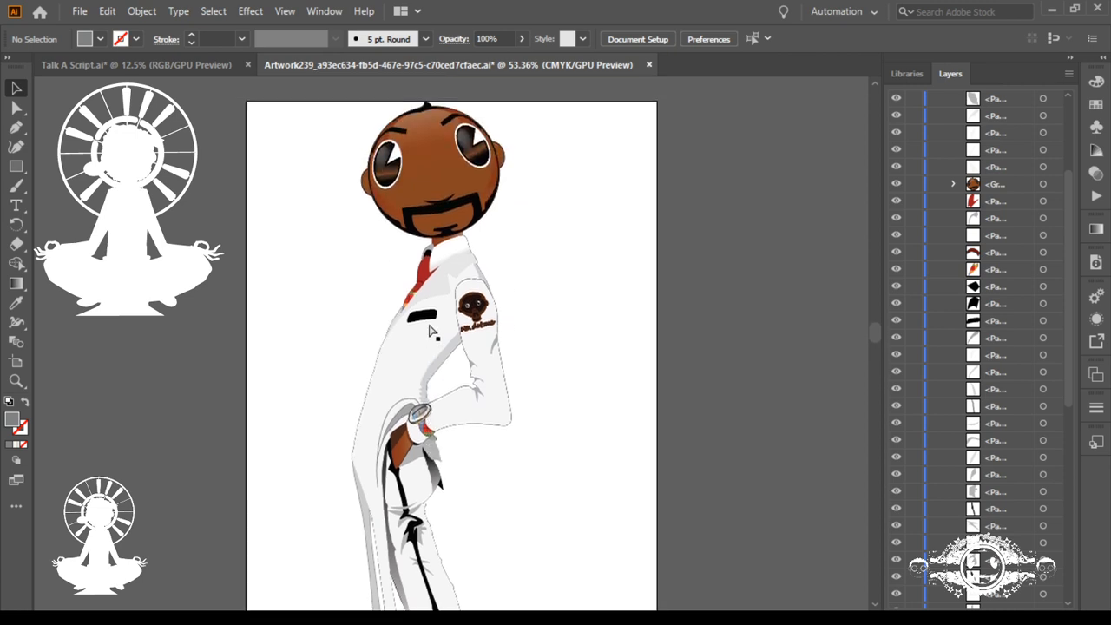
pyautogui.click(432, 291)
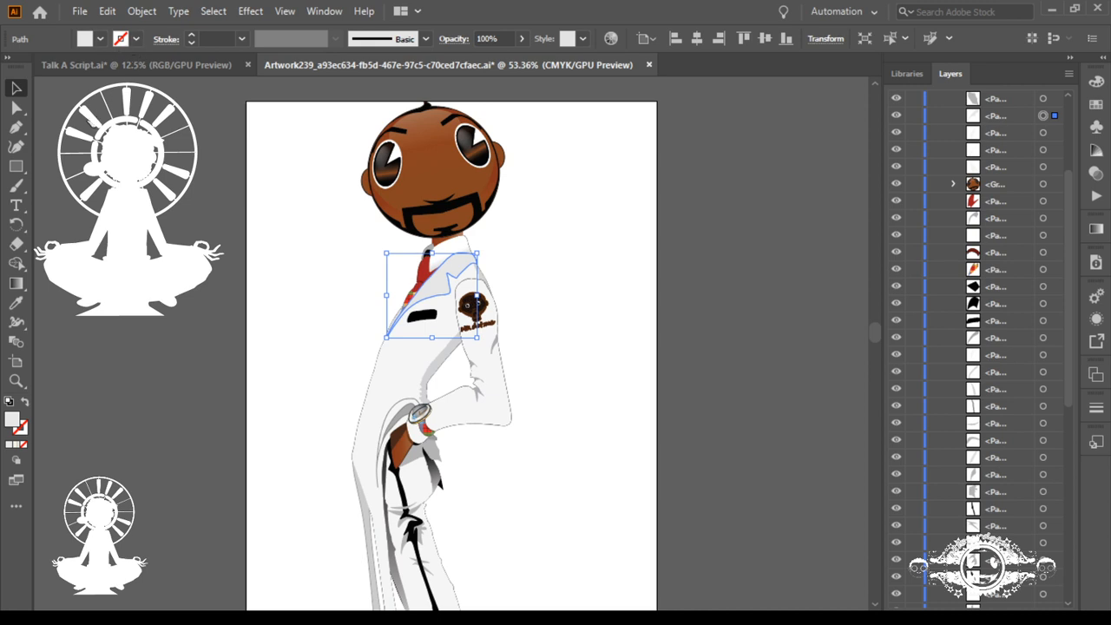
pyautogui.click(80, 118)
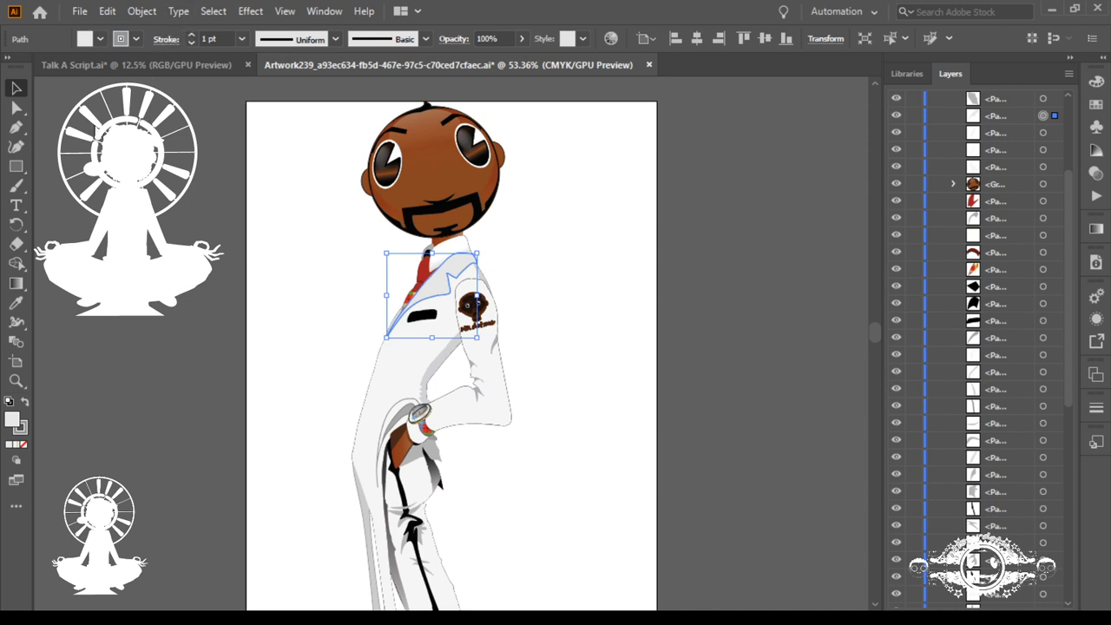
pyautogui.click(93, 126)
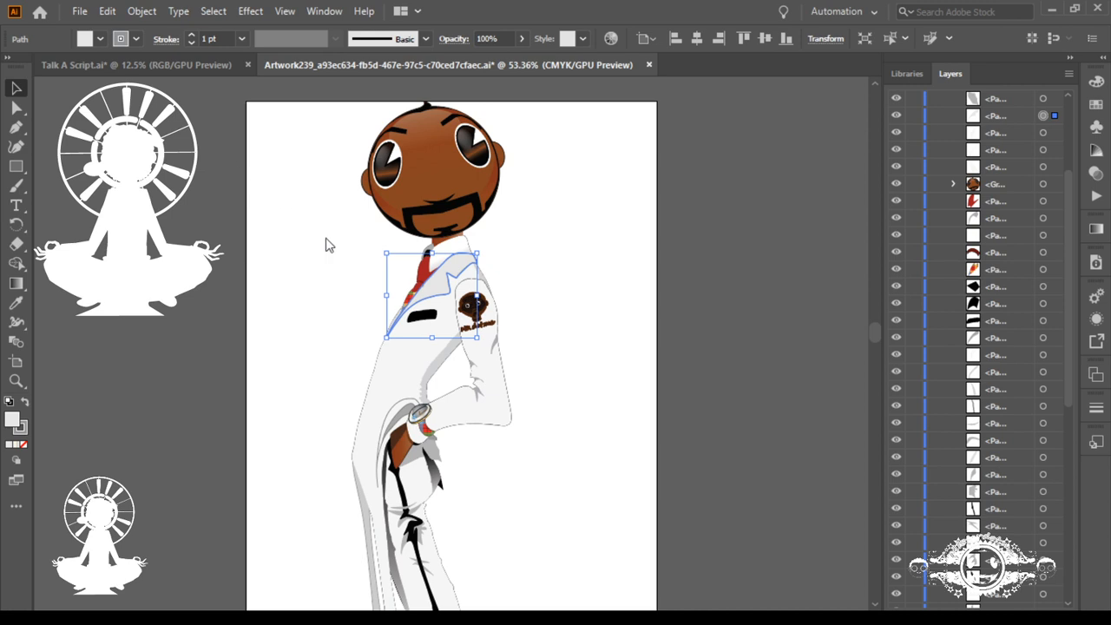
pyautogui.moveTo(425, 283); pyautogui.dragTo(840, 413)
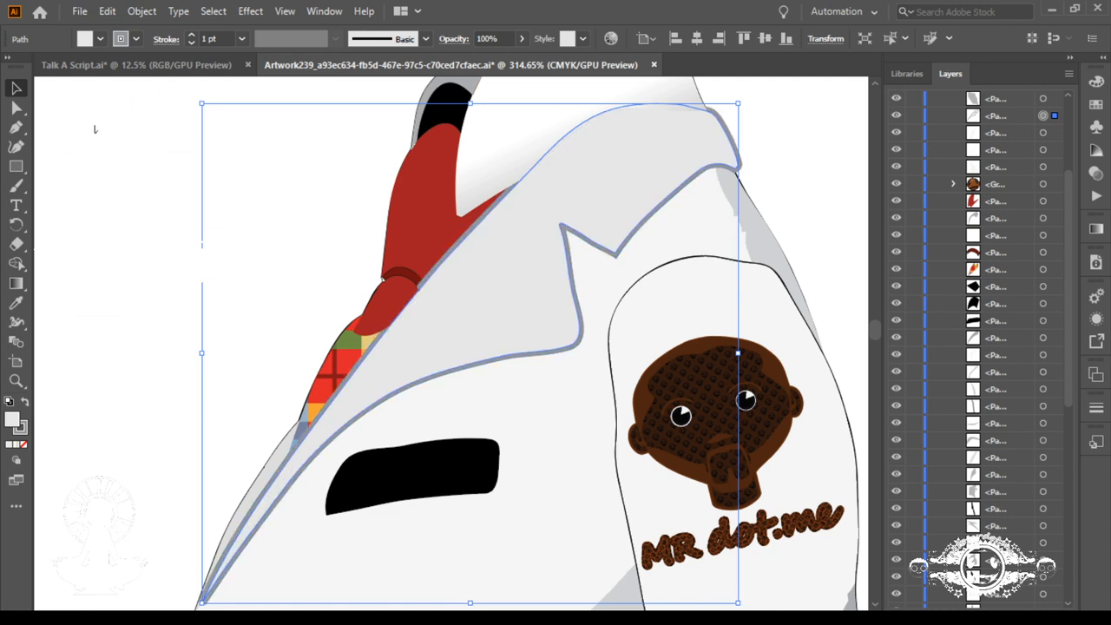
pyautogui.press('F3')
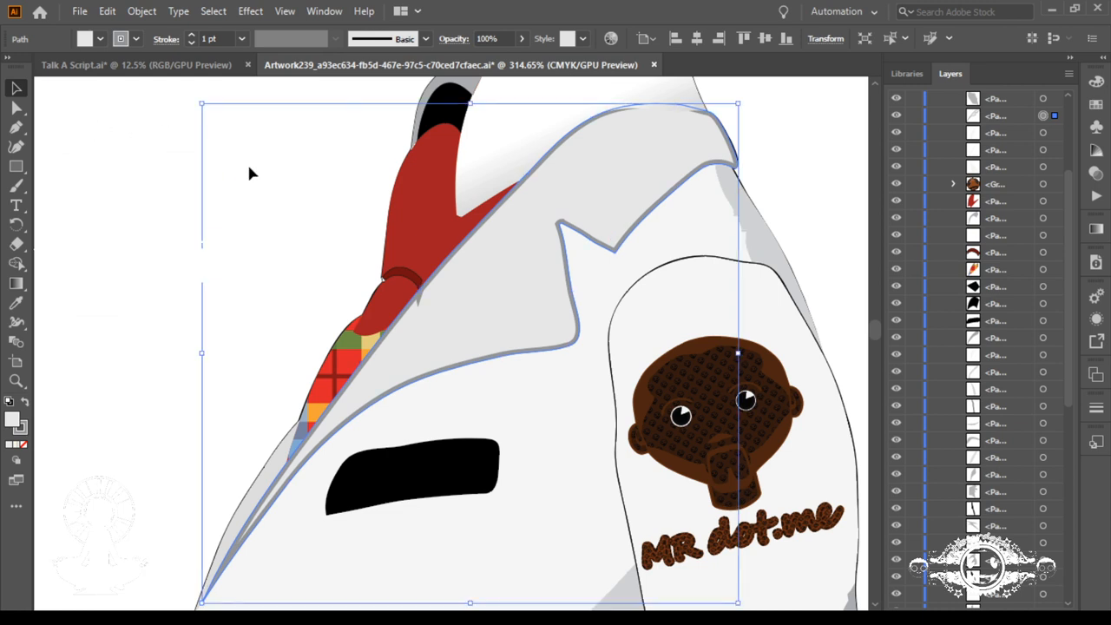
# Step: Remove the stray anchor point causing a spike in the lapel's stroke beside the tie knot, using the Pen tool
pyautogui.hotkey('ctrl', 'space')
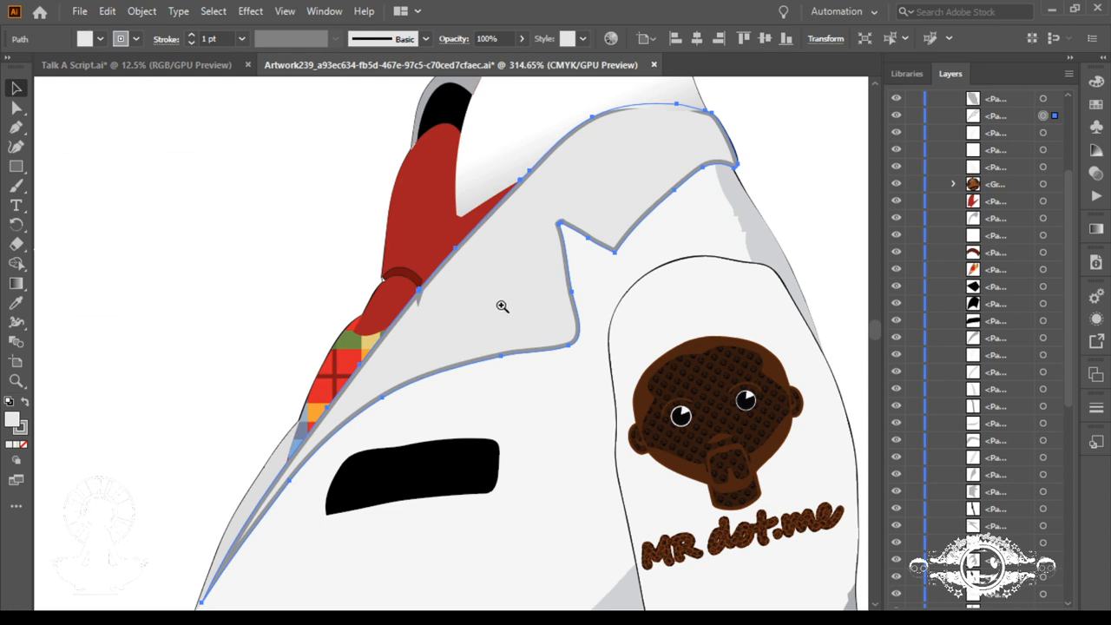
pyautogui.moveTo(419, 278); pyautogui.dragTo(883, 449)
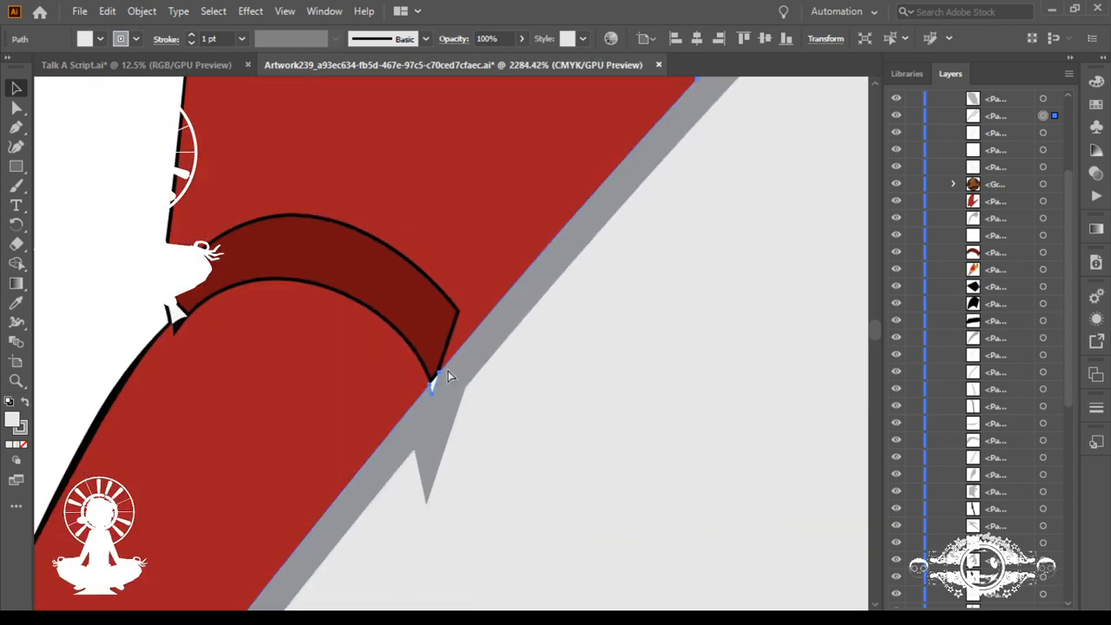
pyautogui.press('p')
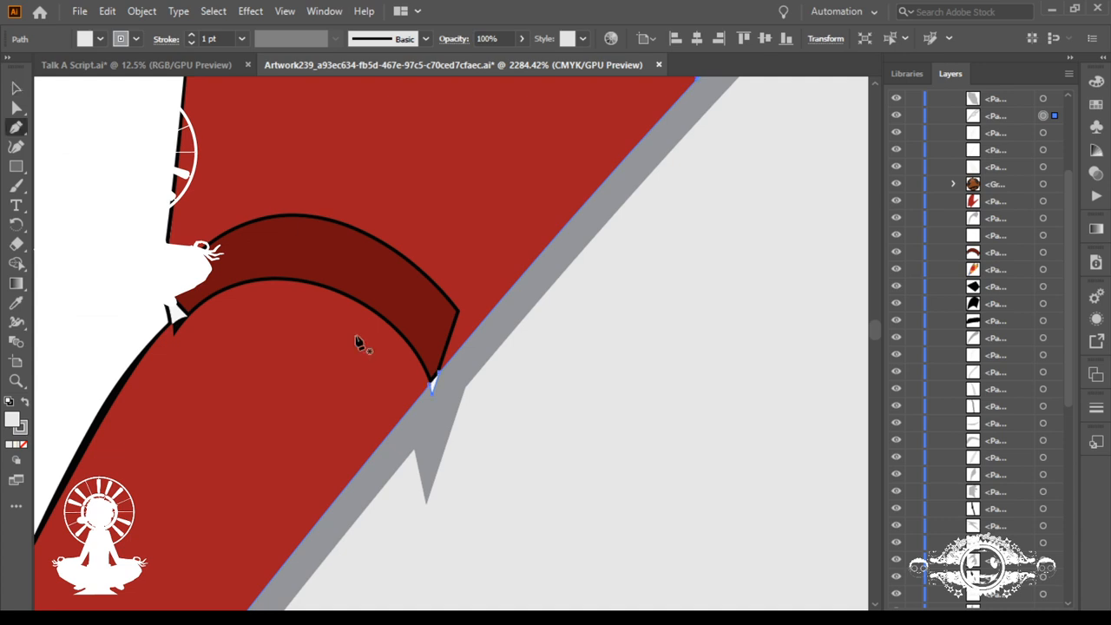
pyautogui.click(437, 378)
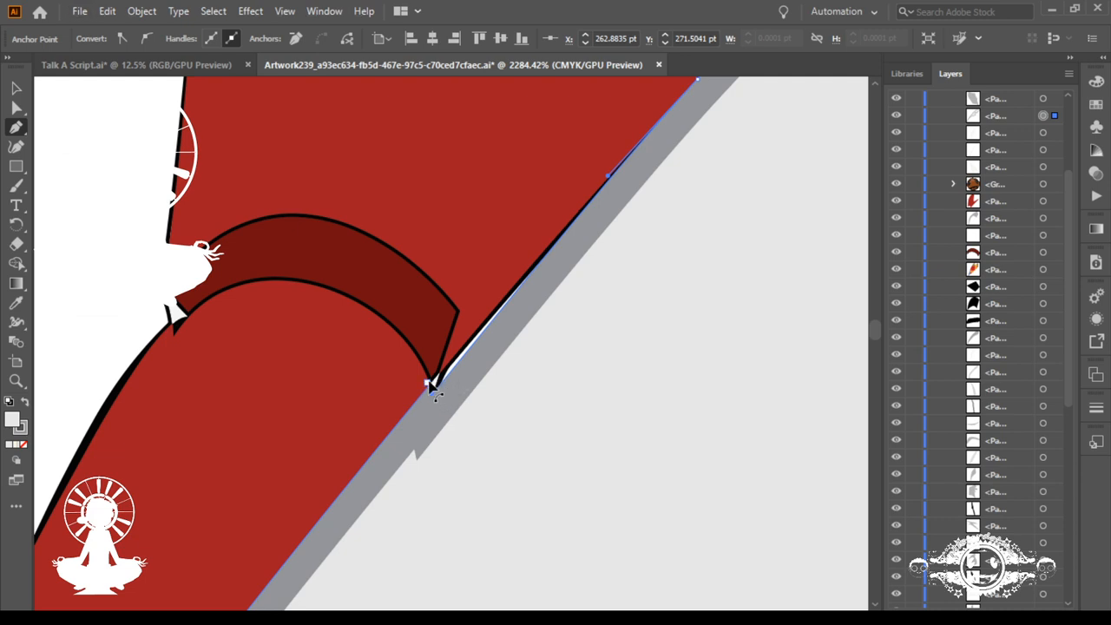
# Step: Delete the remaining extra anchor point on the lapel edge where it meets the tie knot
pyautogui.click(431, 387)
pyautogui.click(16, 106)
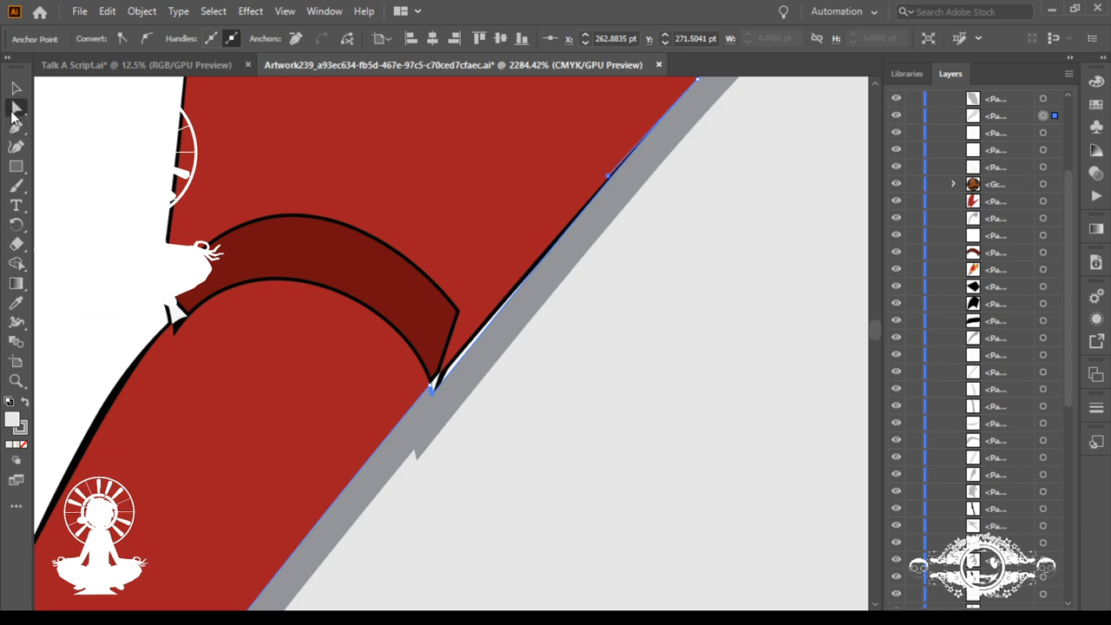
pyautogui.click(431, 386)
pyautogui.click(432, 397)
pyautogui.click(298, 38)
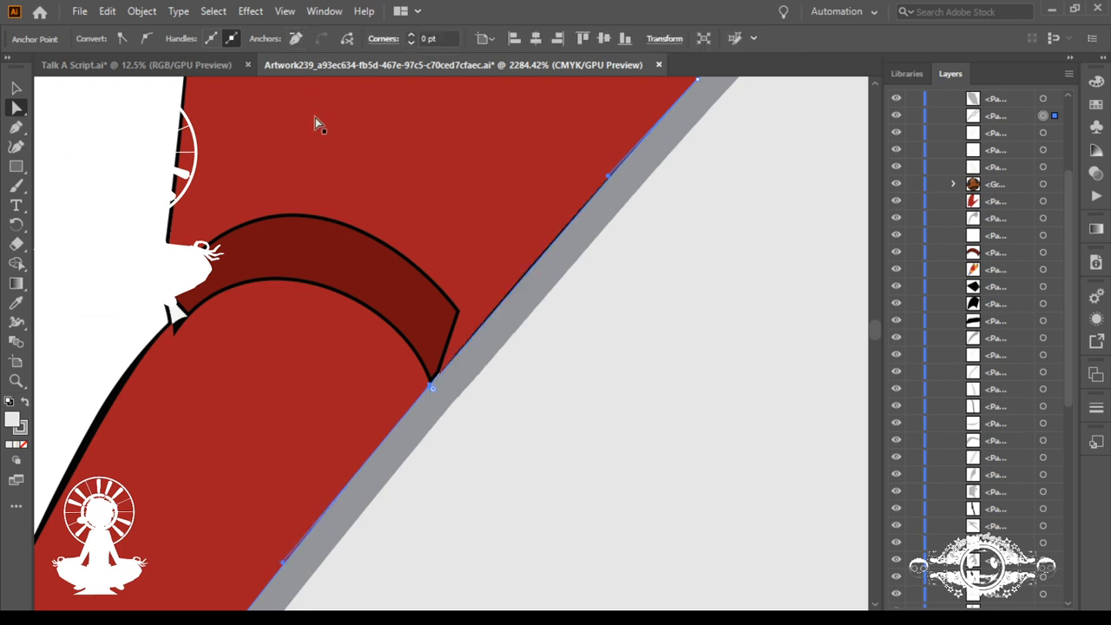
# Step: Reshape the lapel edge at the tie knot by swinging its anchor's direction handle up along the edge to close the gap
pyautogui.click(428, 384)
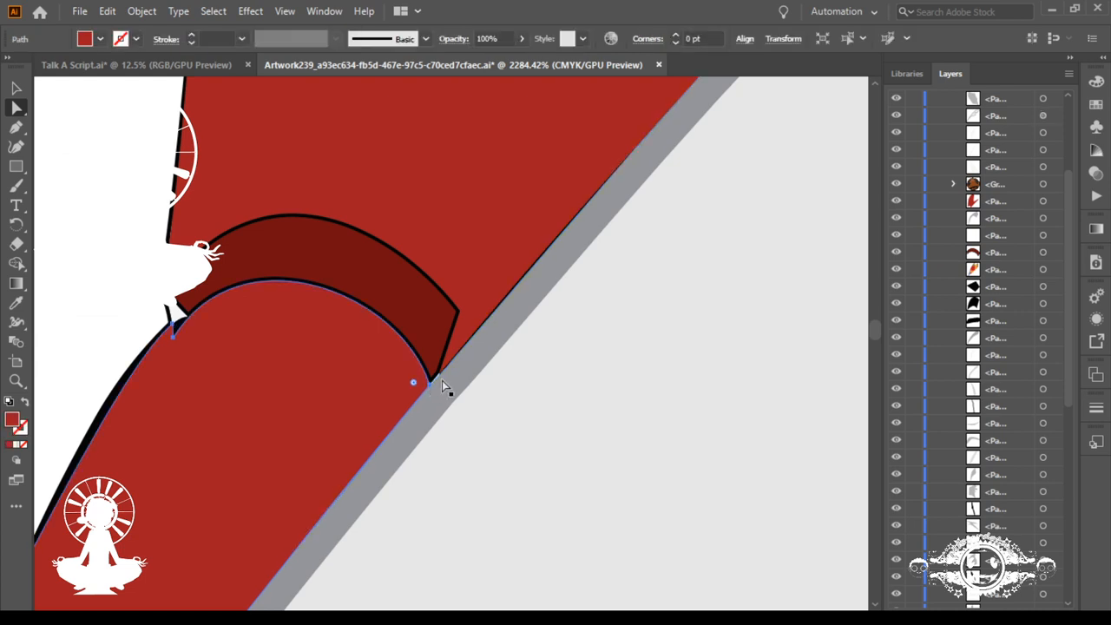
pyautogui.click(442, 386)
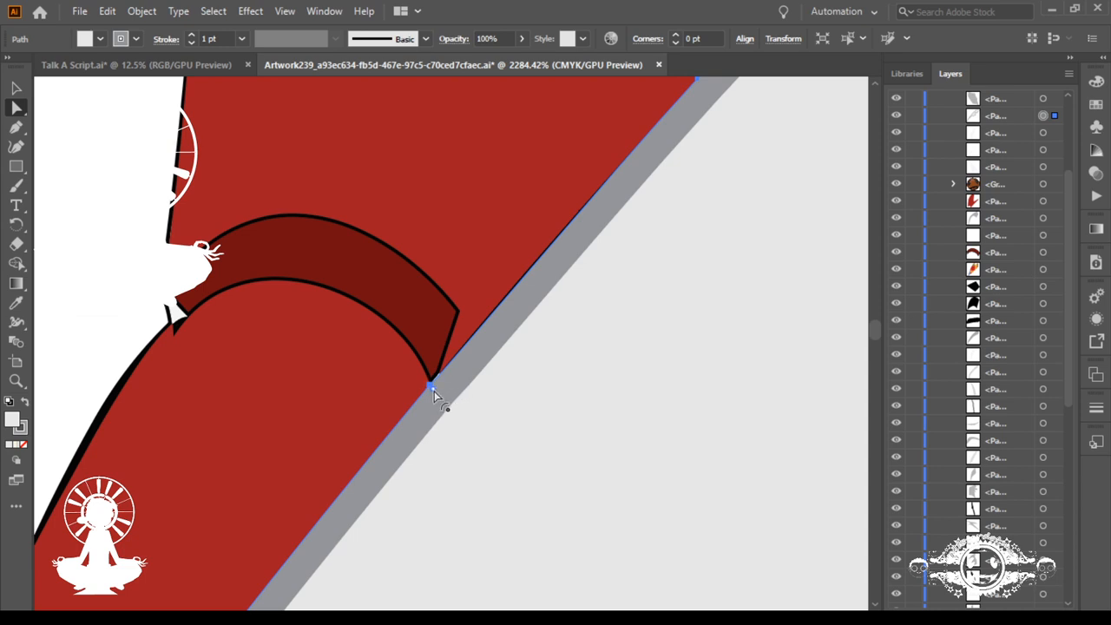
pyautogui.hotkey('ctrl', 'space')
pyautogui.moveTo(413, 371); pyautogui.dragTo(889, 559)
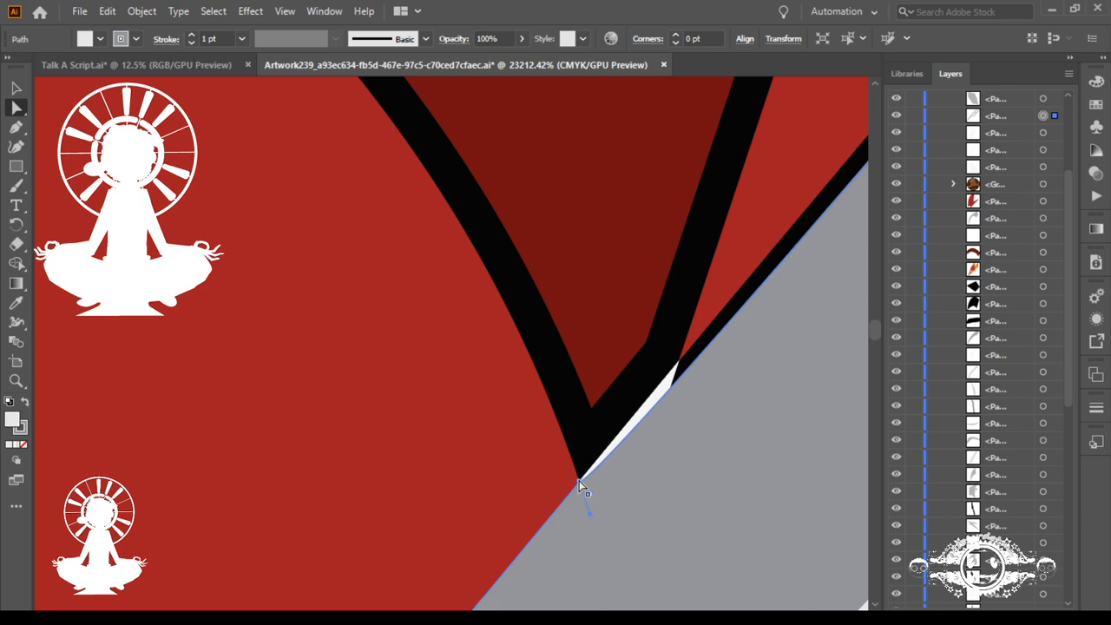
pyautogui.moveTo(591, 513); pyautogui.dragTo(647, 394)
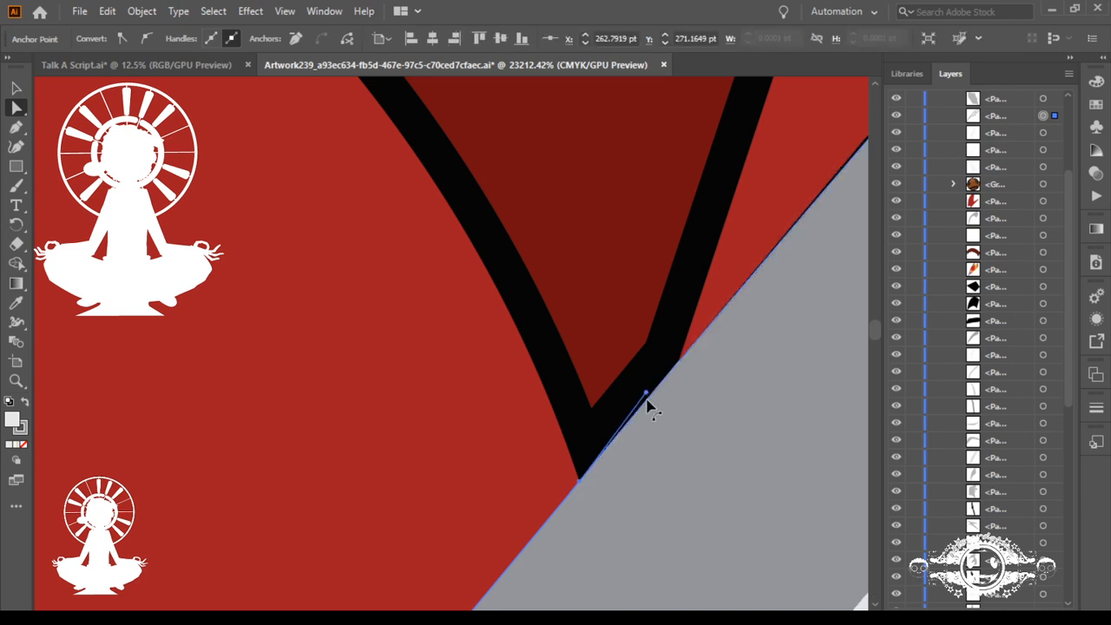
# Step: Reselect the lapel and reduce its stroke weight to 0.25 pt
pyautogui.hotkey('ctrl', '0')
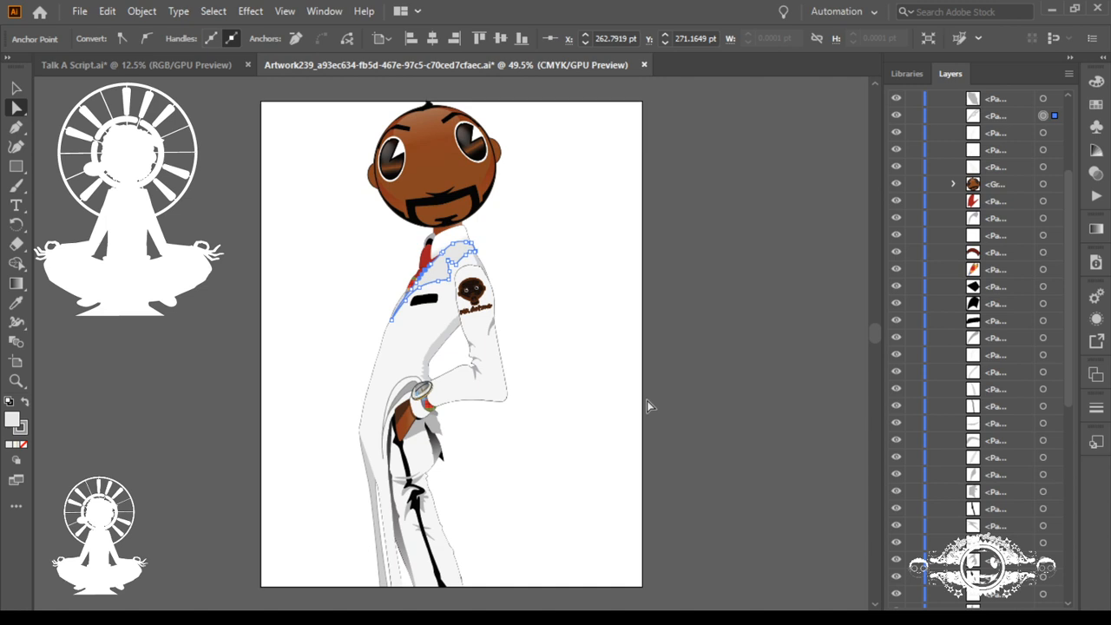
pyautogui.moveTo(389, 236); pyautogui.dragTo(794, 574)
pyautogui.moveTo(795, 526); pyautogui.dragTo(544, 498)
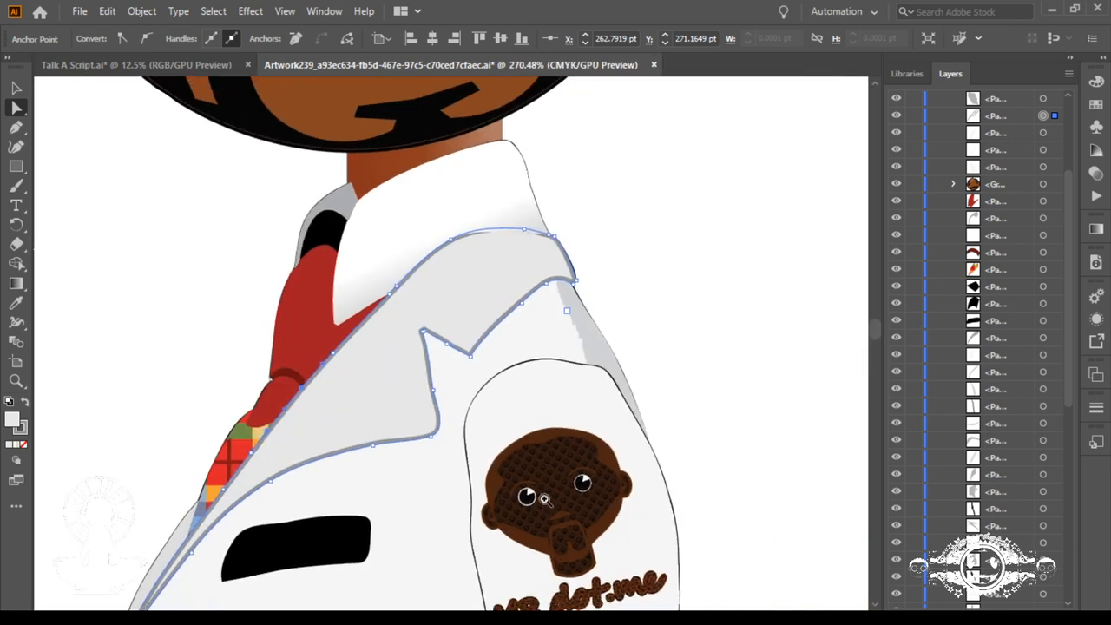
pyautogui.moveTo(451, 211); pyautogui.dragTo(836, 359)
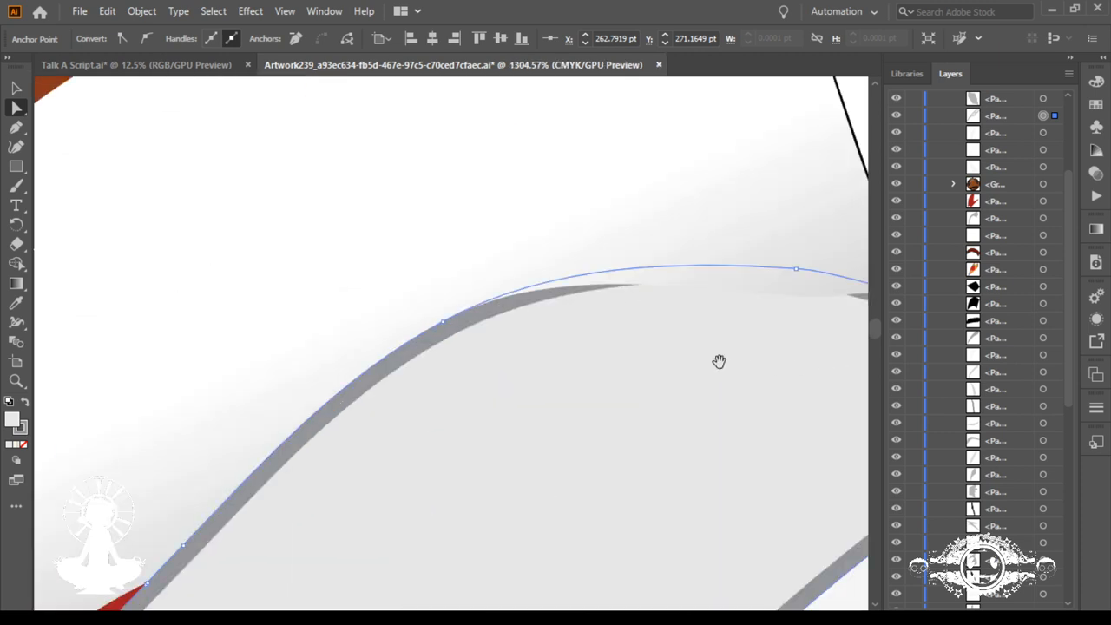
pyautogui.moveTo(726, 365); pyautogui.dragTo(414, 324)
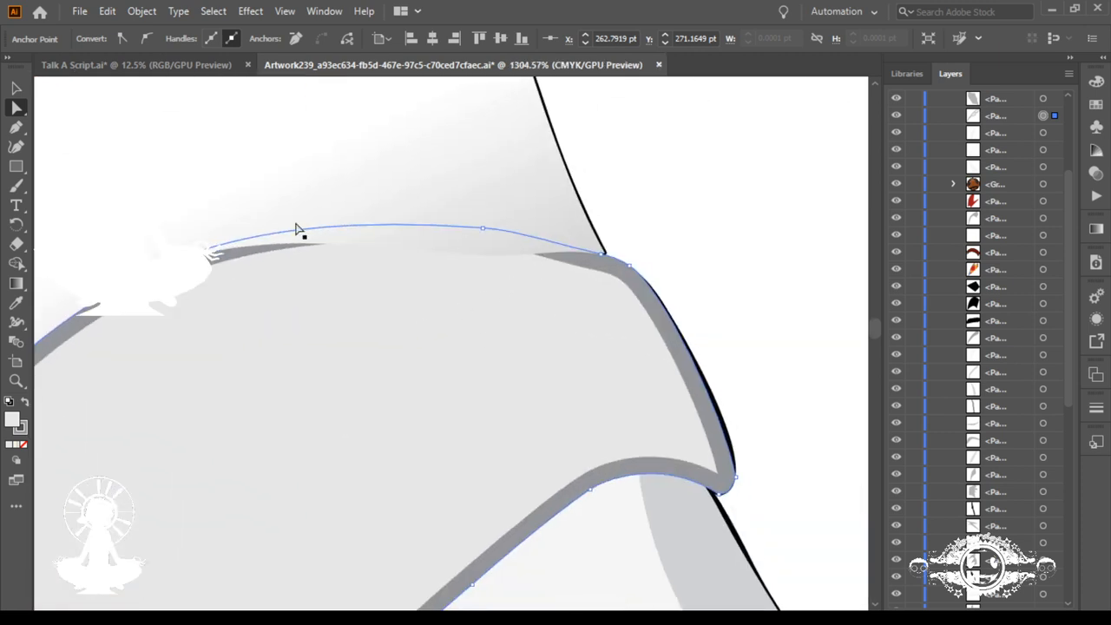
pyautogui.hotkey('ctrl', 'z')
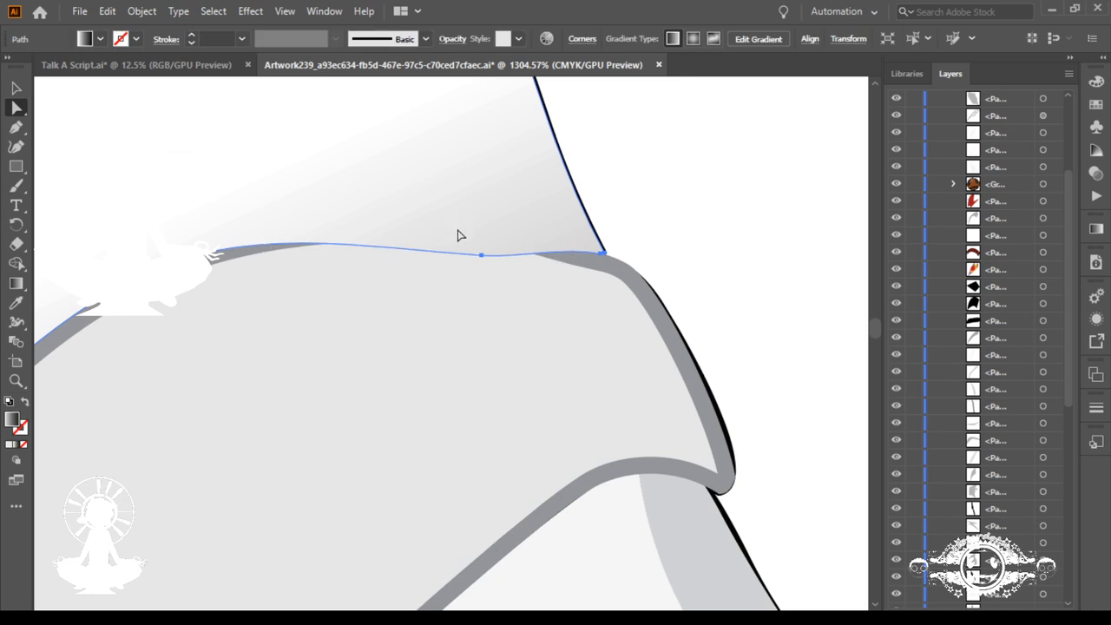
pyautogui.click(584, 264)
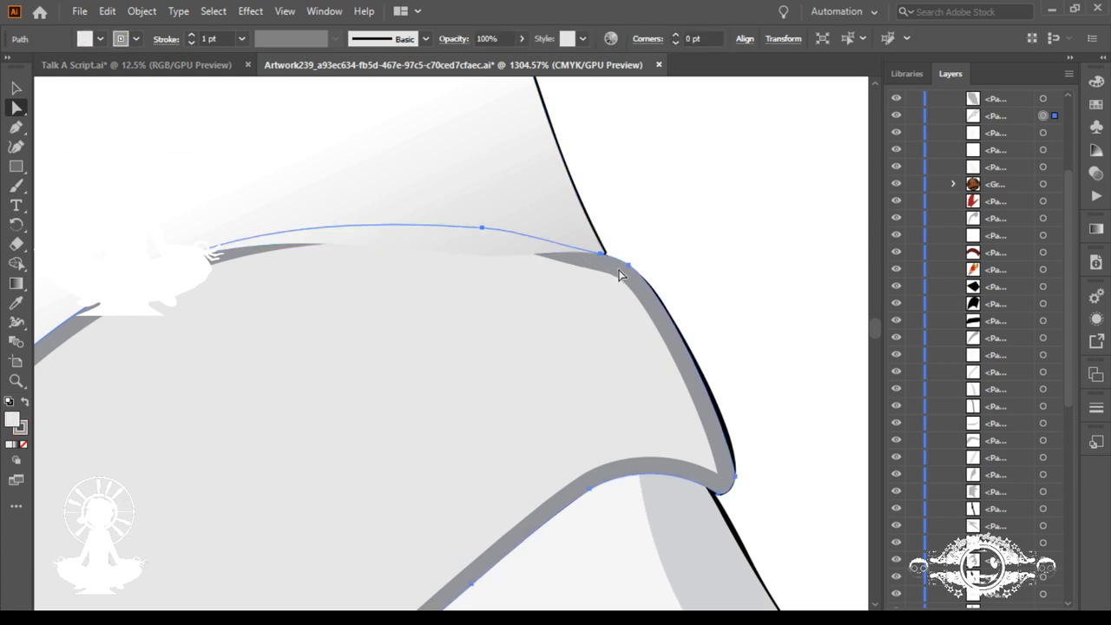
pyautogui.click(192, 44)
pyautogui.click(192, 43)
pyautogui.click(192, 44)
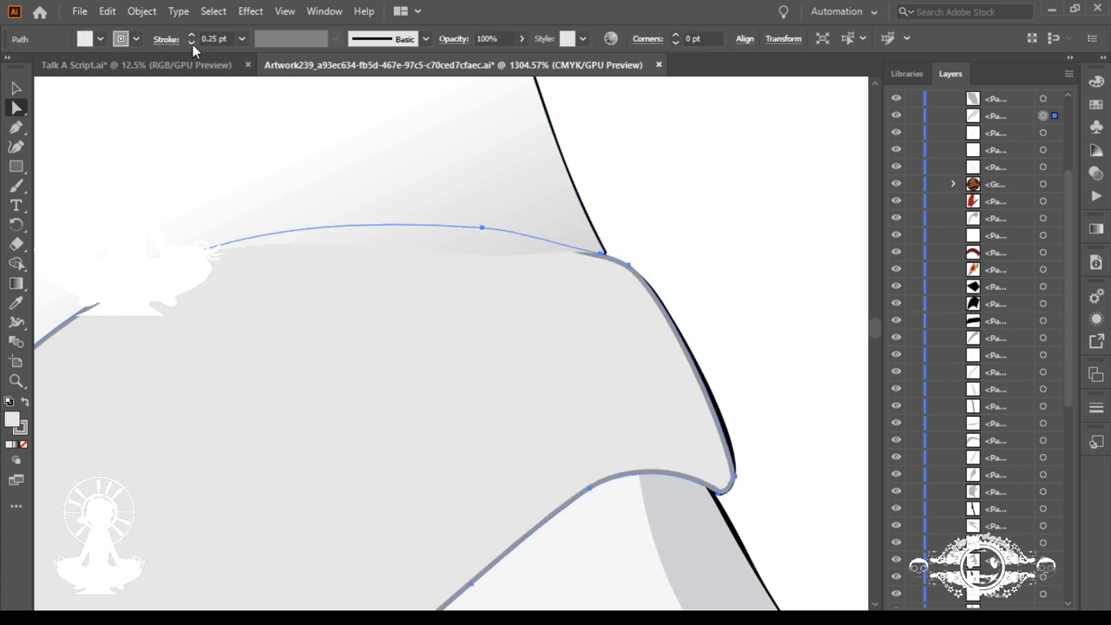
# Step: Reshape the lapel's outer edge above its pointed tip by swinging the anchor's direction handle outward over the black outline
pyautogui.scroll(-3, 405, 362)
pyautogui.scroll(1, 405, 362)
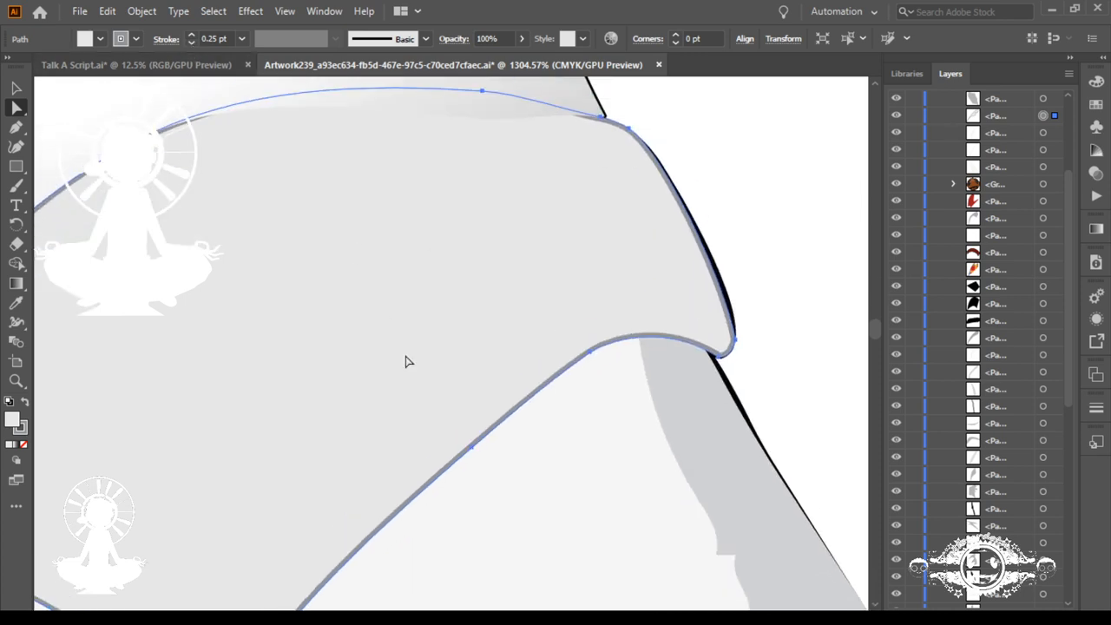
pyautogui.click(736, 345)
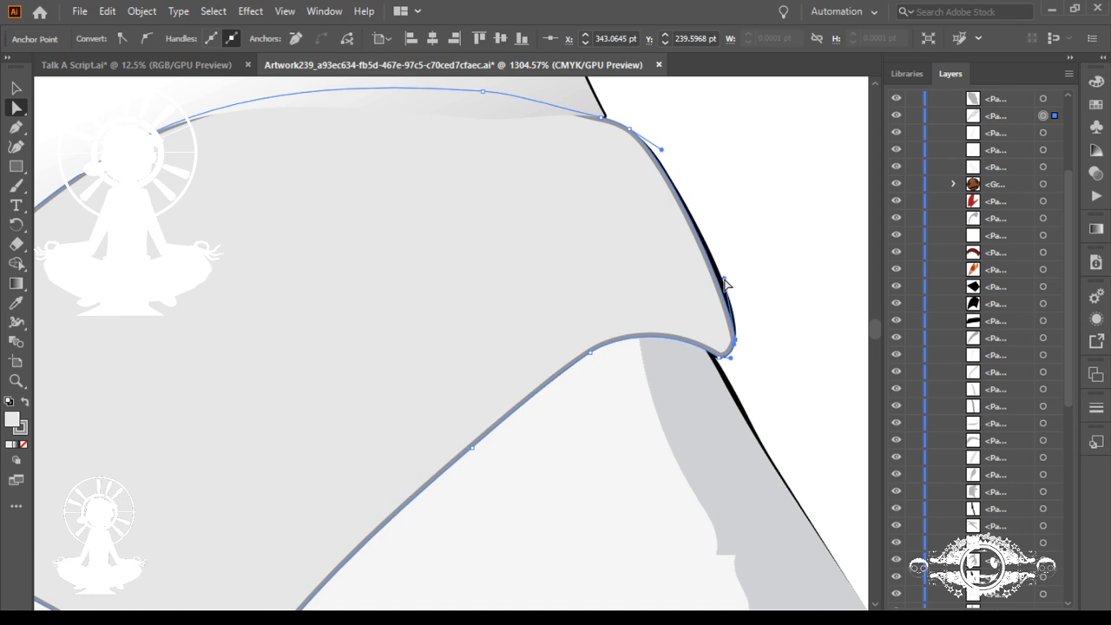
pyautogui.moveTo(727, 284); pyautogui.dragTo(731, 327)
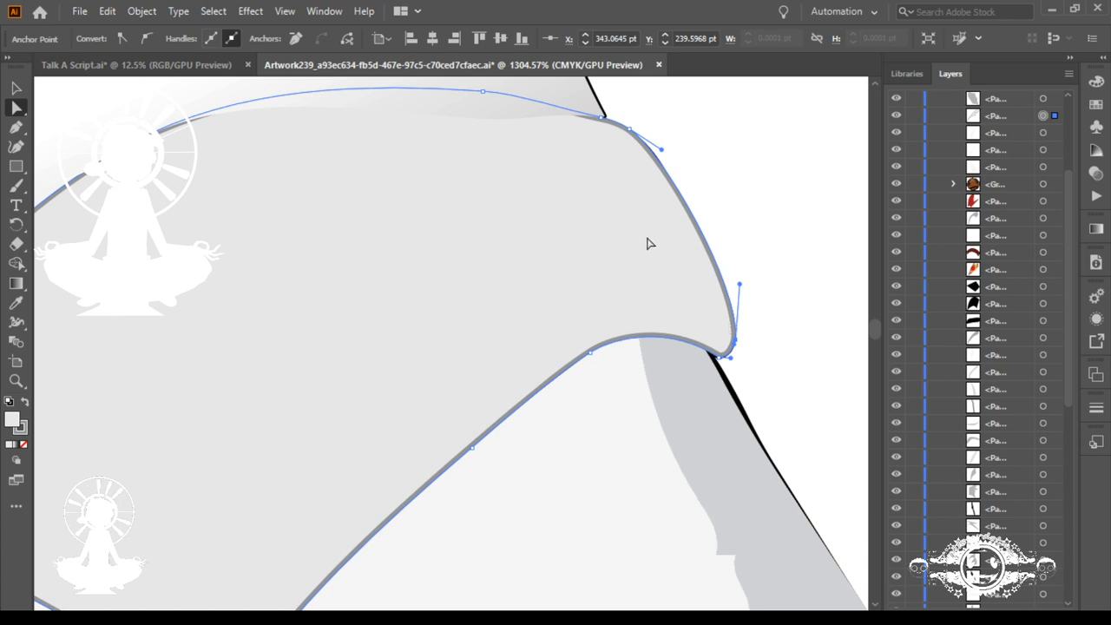
# Step: Nudge the grey shoulder shading's outer anchor just below the lapel tip outward to cover the black outline, and deselect it
pyautogui.click(731, 401)
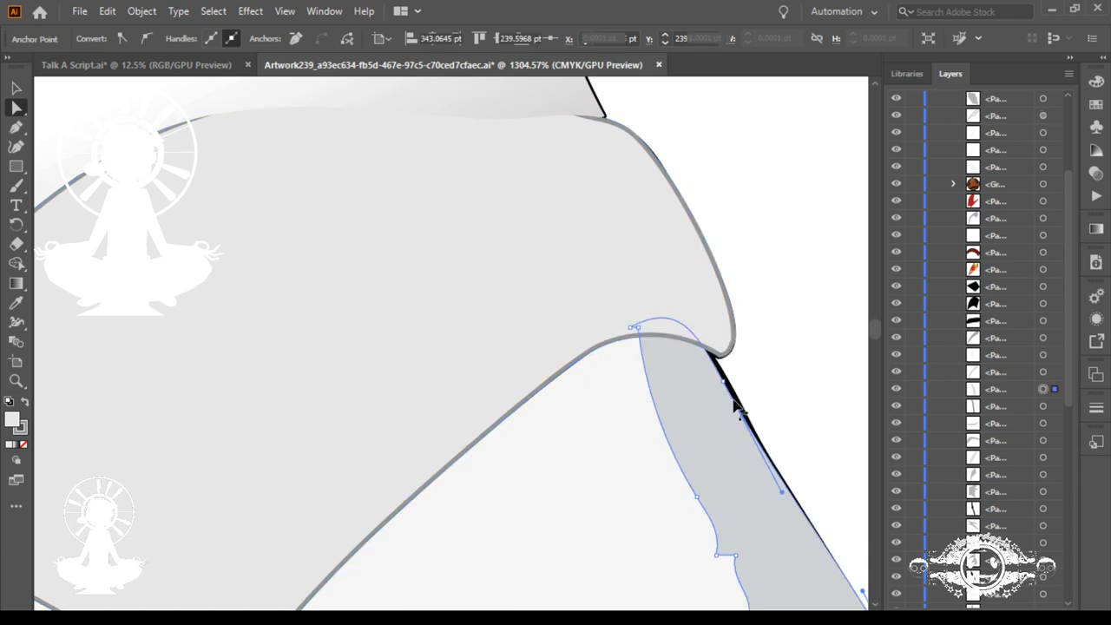
pyautogui.click(728, 387)
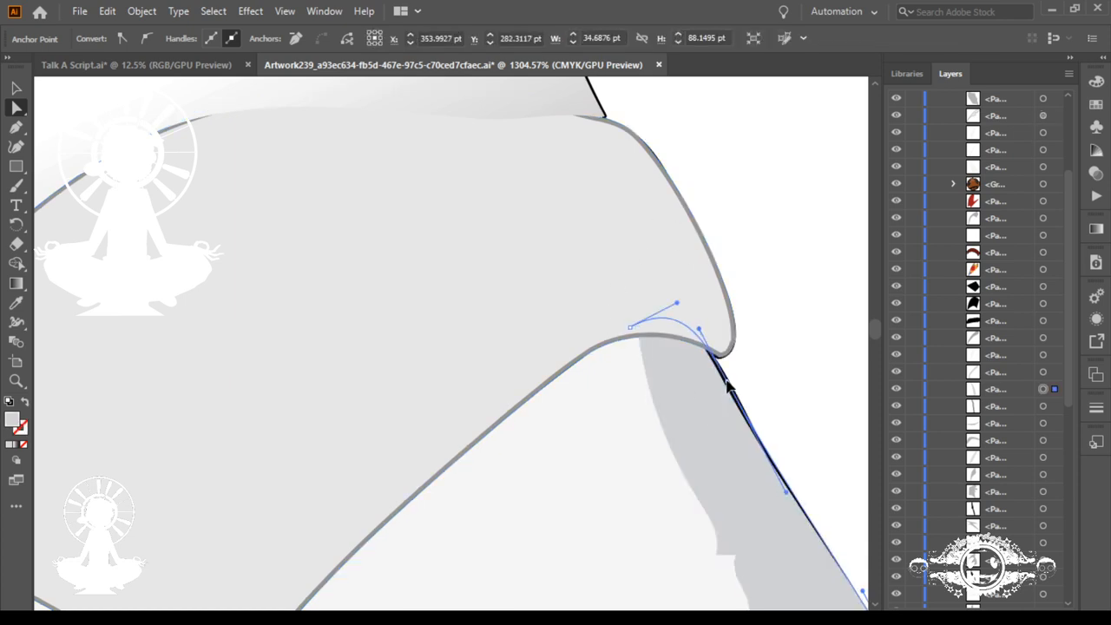
pyautogui.click(727, 380)
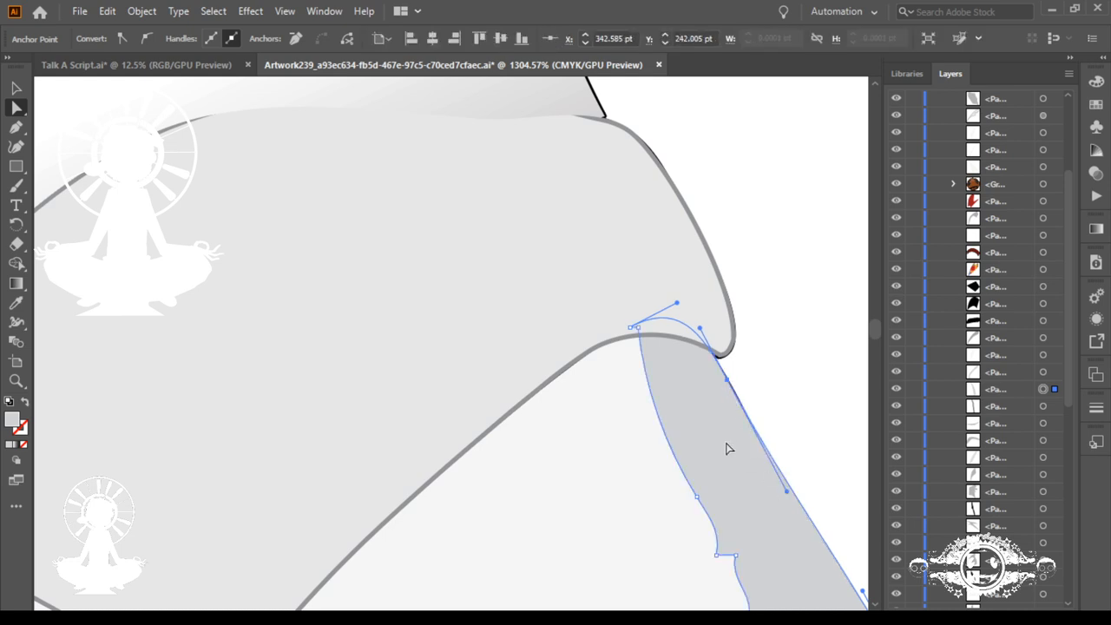
pyautogui.hotkey('ctrl', '0')
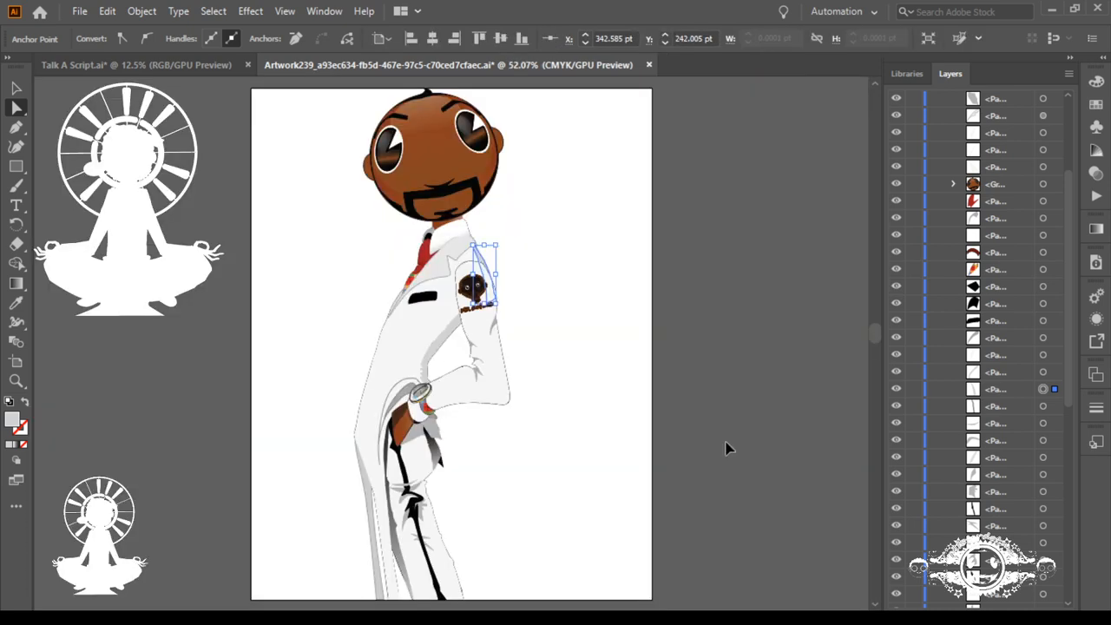
pyautogui.click(509, 434)
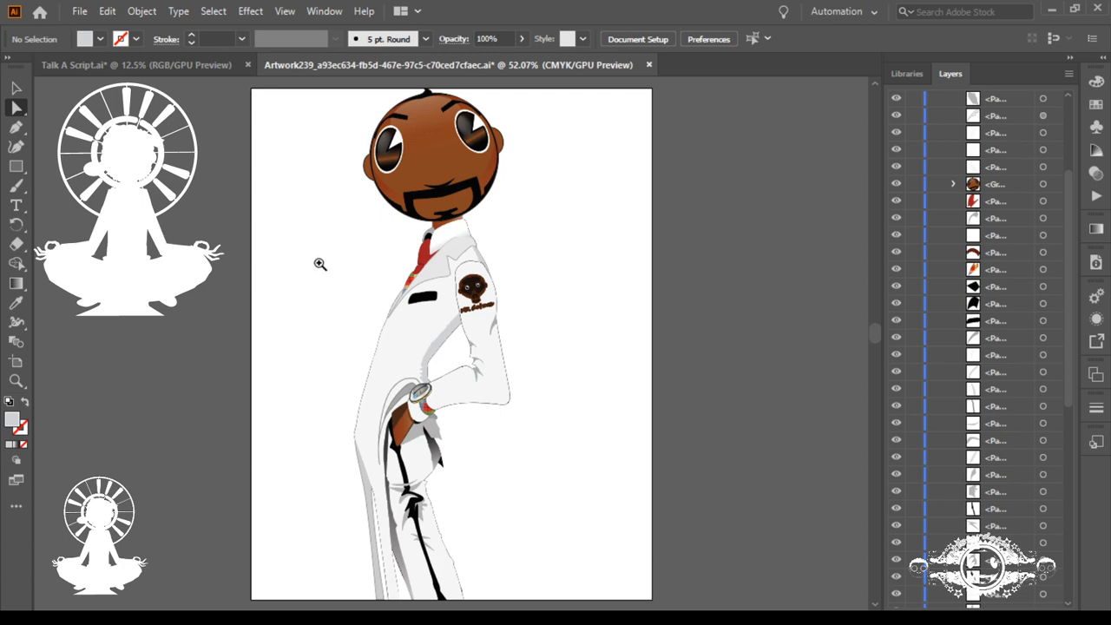
# Step: Lasso the jagged anchors along the lower edge of the grey shadow beside the brown hand and remove them to straighten it
pyautogui.moveTo(317, 260); pyautogui.dragTo(648, 406)
pyautogui.moveTo(793, 496); pyautogui.dragTo(528, 162)
pyautogui.scroll(-10, 559, 311)
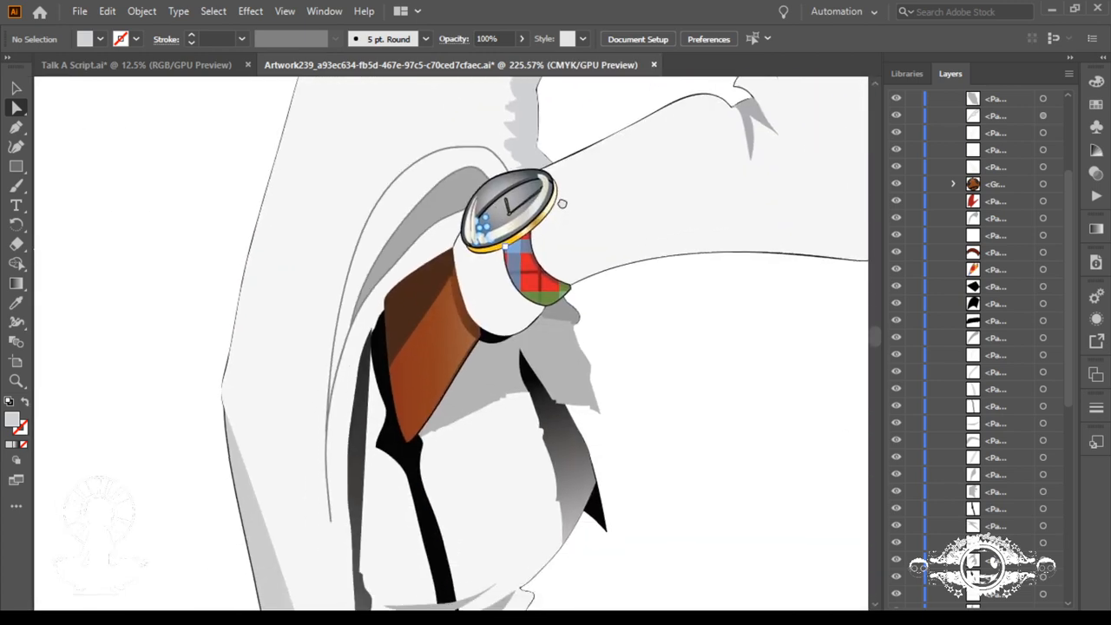
pyautogui.moveTo(559, 282); pyautogui.dragTo(525, 285)
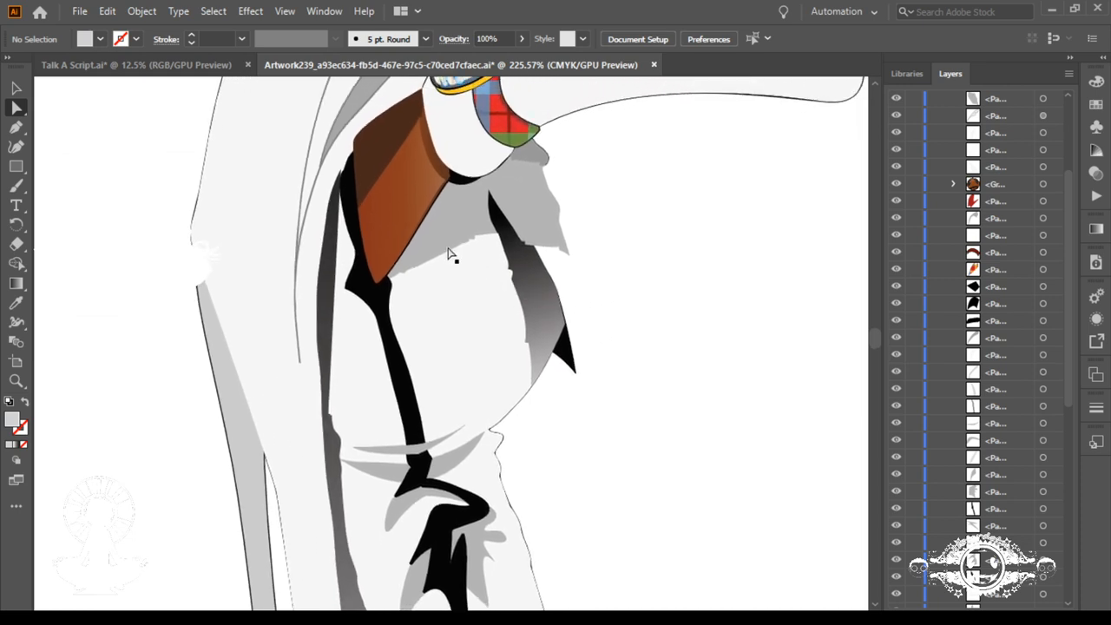
pyautogui.click(15, 127)
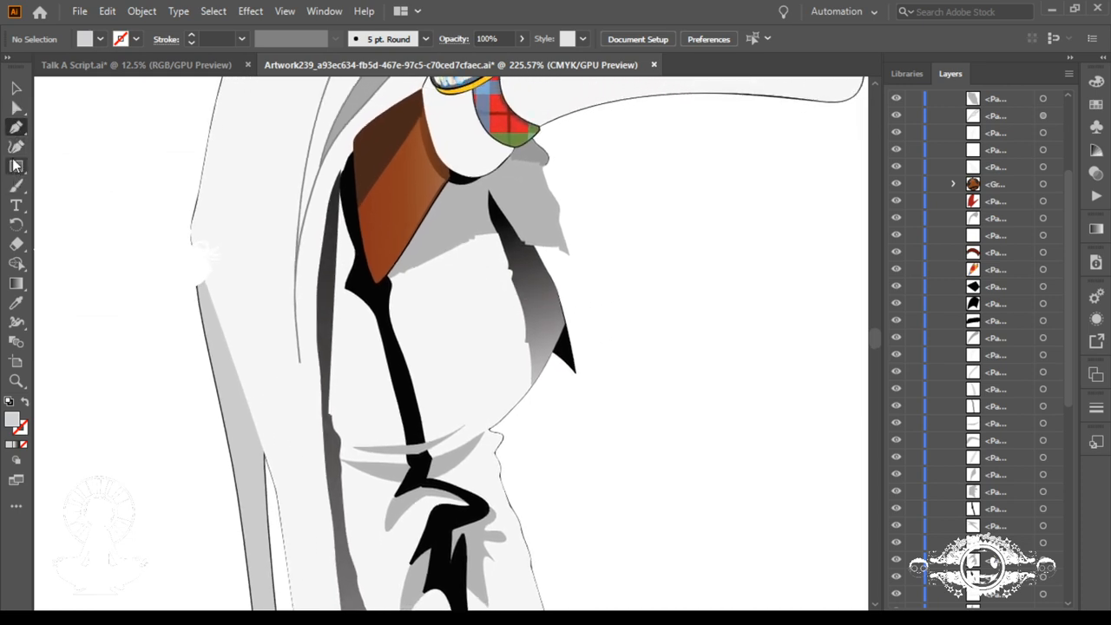
pyautogui.click(15, 142)
pyautogui.click(15, 130)
pyautogui.click(16, 107)
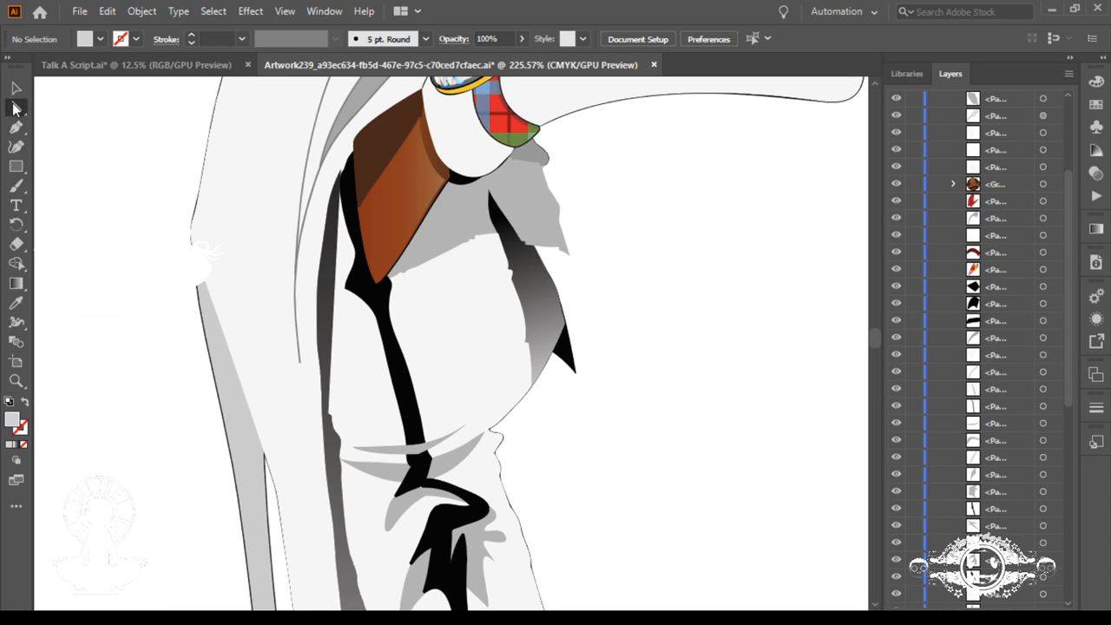
pyautogui.press('q')
pyautogui.moveTo(473, 236)
pyautogui.mouseDown()
pyautogui.moveTo(474, 252)
pyautogui.moveTo(492, 247)
pyautogui.moveTo(487, 231)
pyautogui.mouseUp()
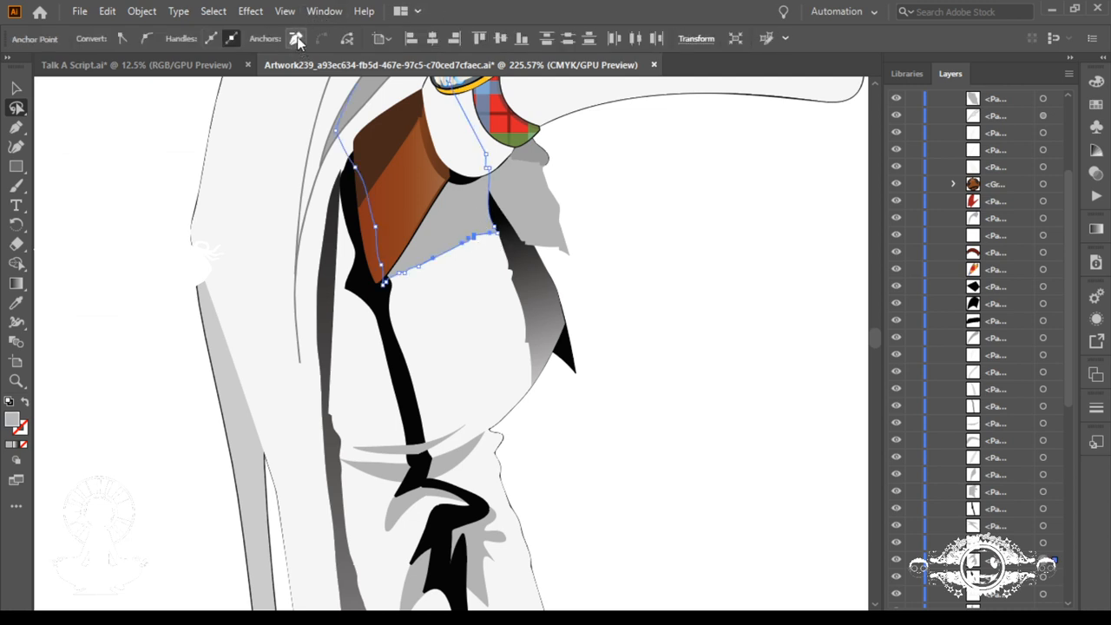
pyautogui.click(296, 39)
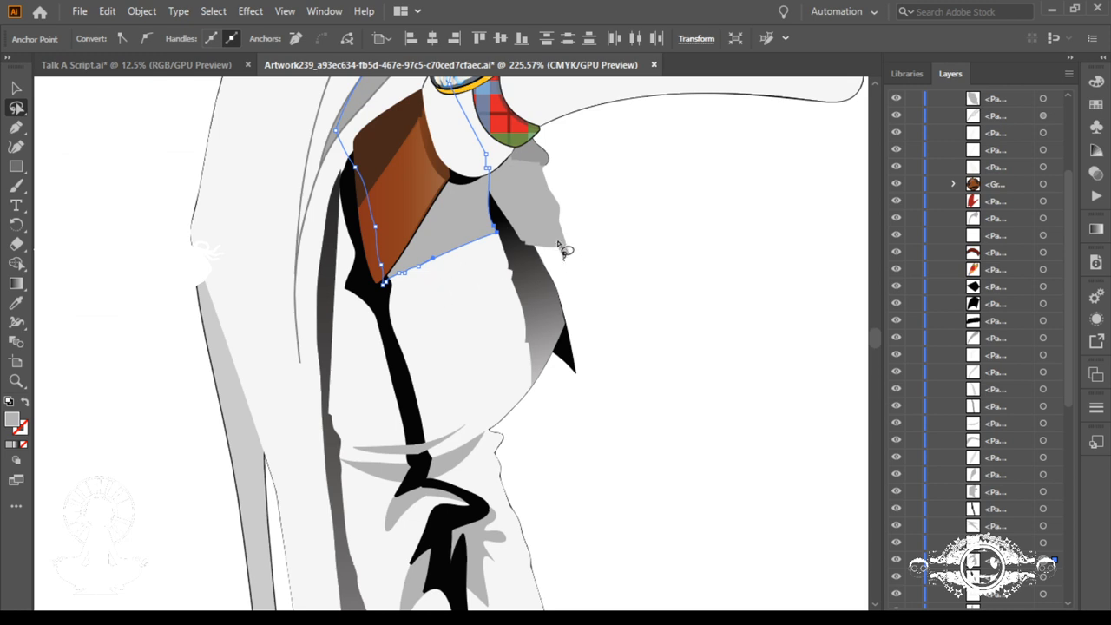
# Step: Lasso the extra anchors along the bottom edge of the grey shadow below the plaid cuff and remove them
pyautogui.moveTo(560, 246)
pyautogui.mouseDown()
pyautogui.moveTo(550, 248)
pyautogui.moveTo(573, 258)
pyautogui.moveTo(557, 245)
pyautogui.mouseUp()
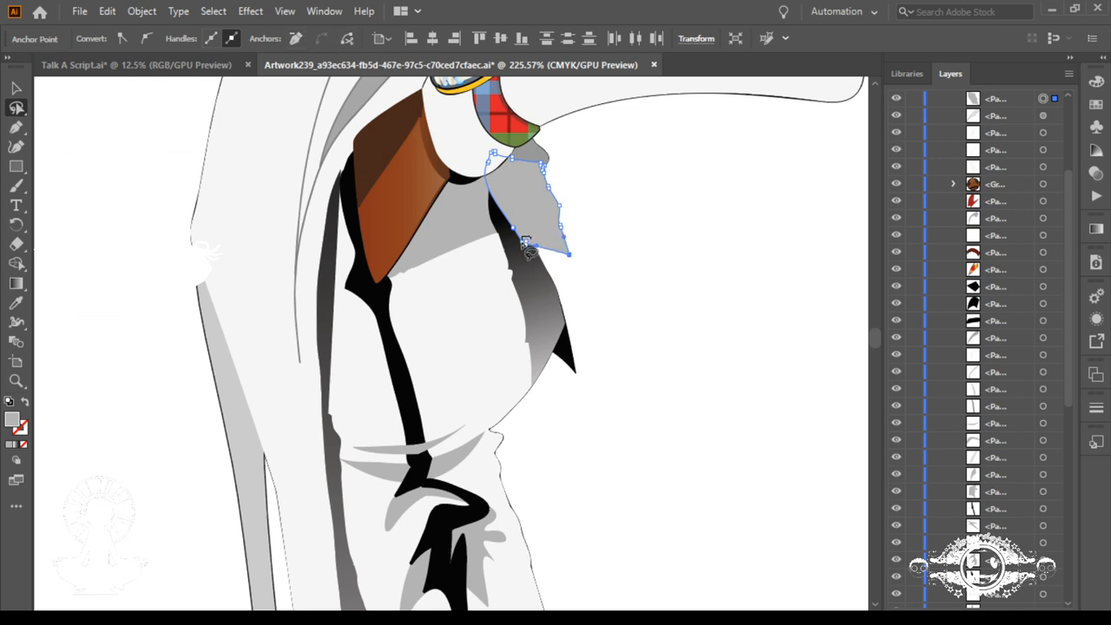
pyautogui.moveTo(527, 246)
pyautogui.mouseDown()
pyautogui.moveTo(536, 256)
pyautogui.moveTo(545, 249)
pyautogui.moveTo(531, 240)
pyautogui.mouseUp()
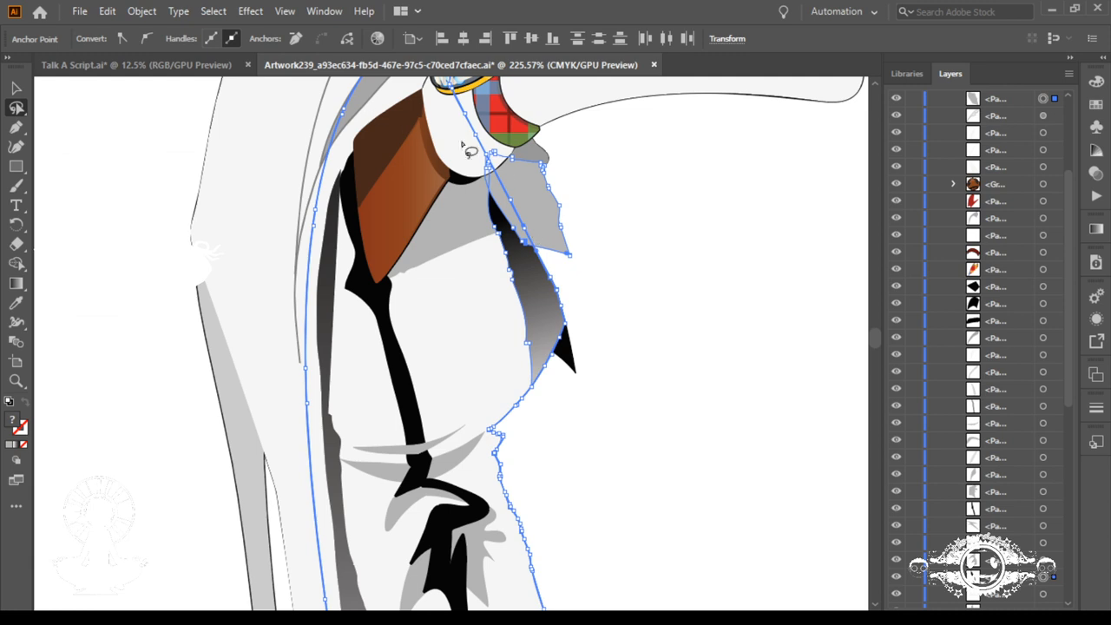
pyautogui.click(527, 243)
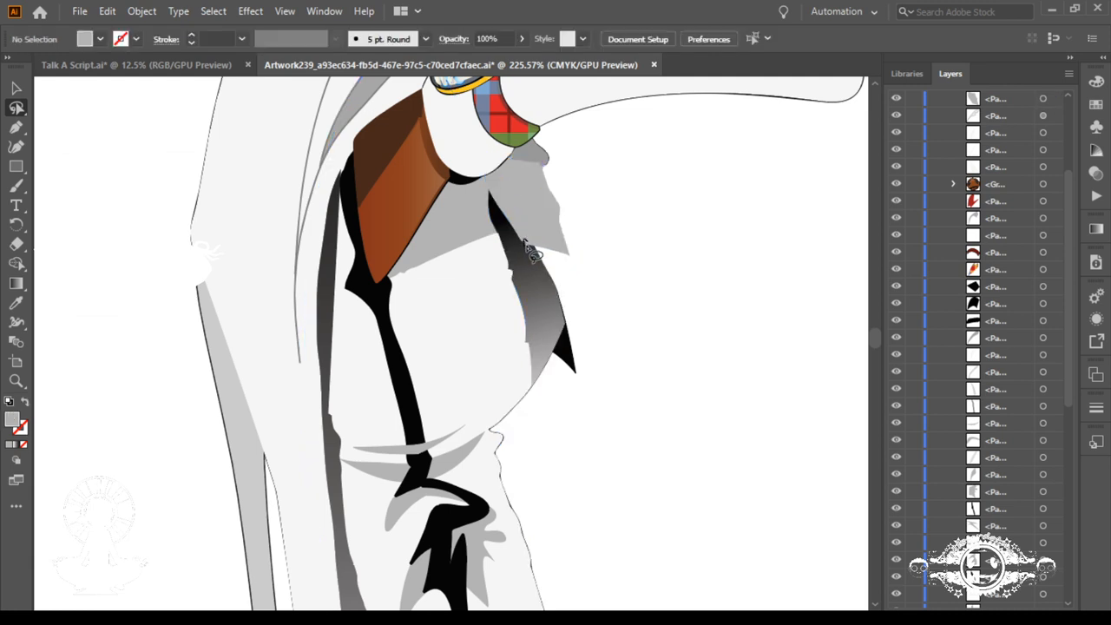
pyautogui.moveTo(527, 246); pyautogui.dragTo(531, 250)
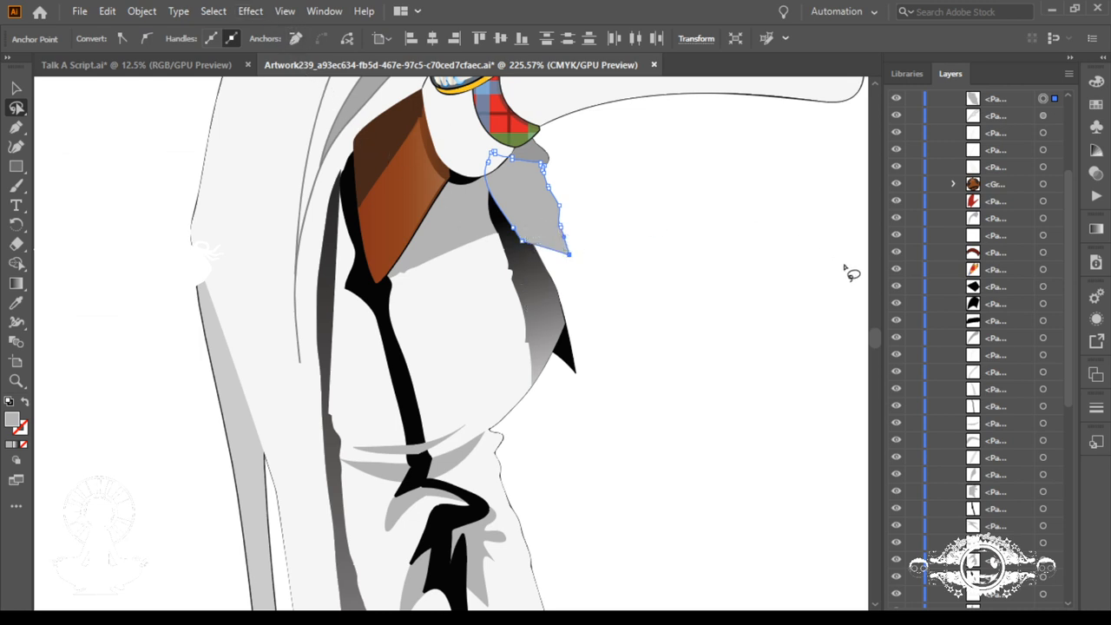
# Step: Check the two grey shadow pieces below the cuff by toggling the larger one's visibility and selecting the smaller one
pyautogui.click(898, 102)
pyautogui.click(898, 102)
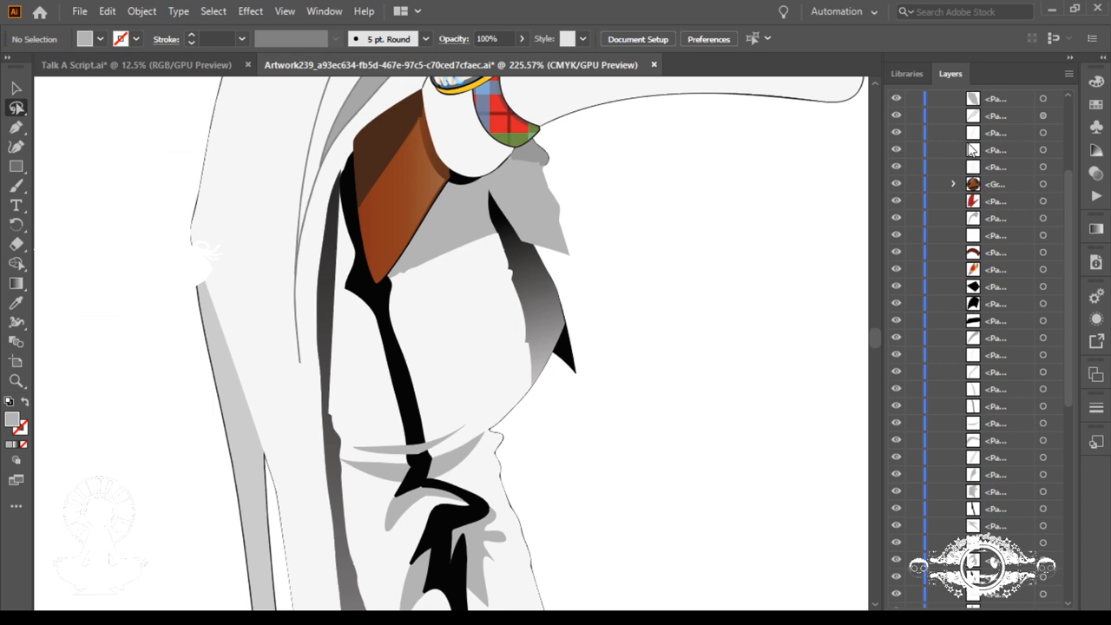
pyautogui.click(897, 99)
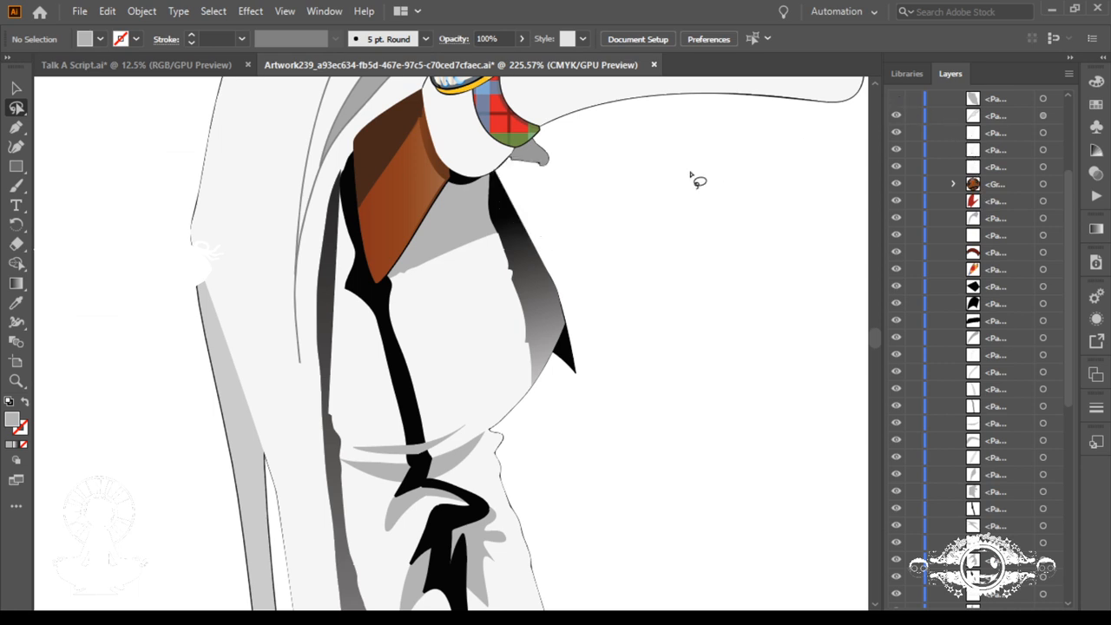
pyautogui.moveTo(541, 158); pyautogui.dragTo(531, 136)
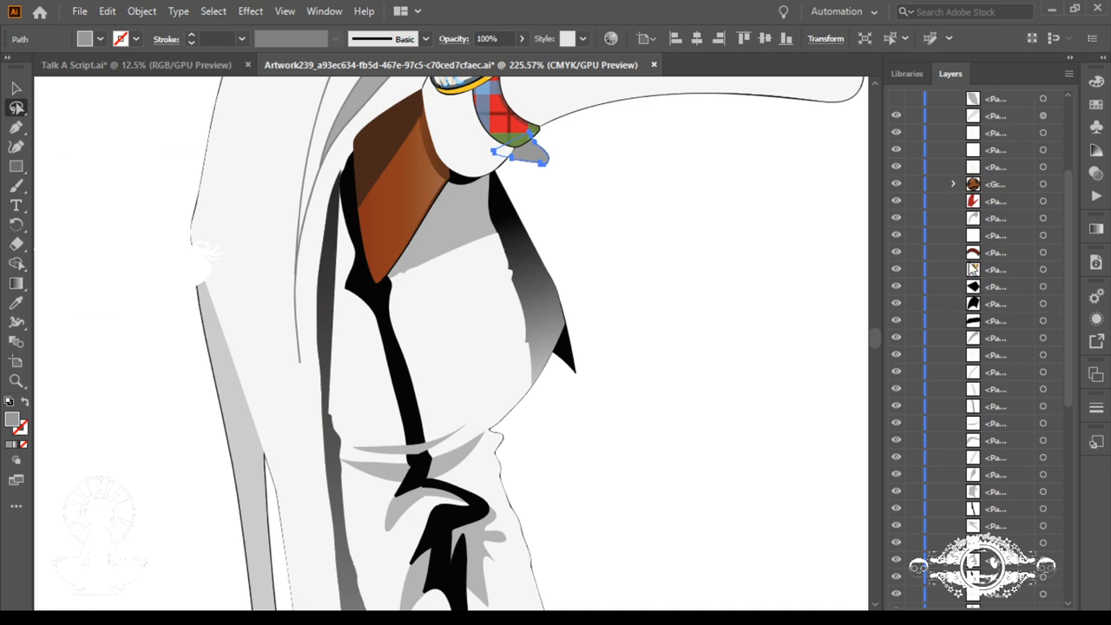
pyautogui.scroll(-5, 969, 309)
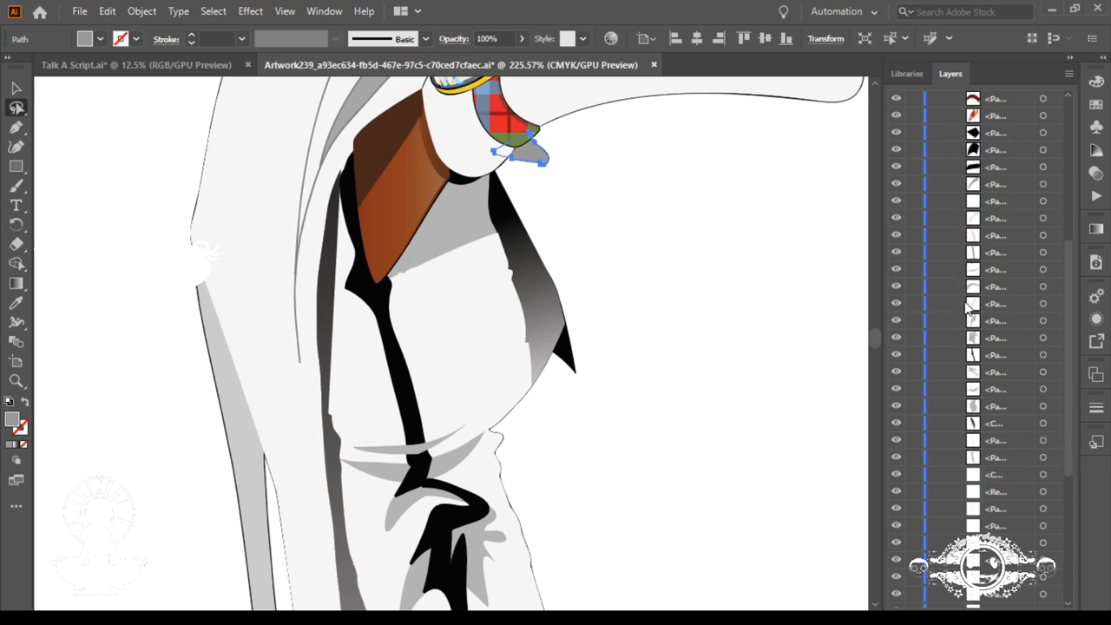
pyautogui.scroll(3, 970, 309)
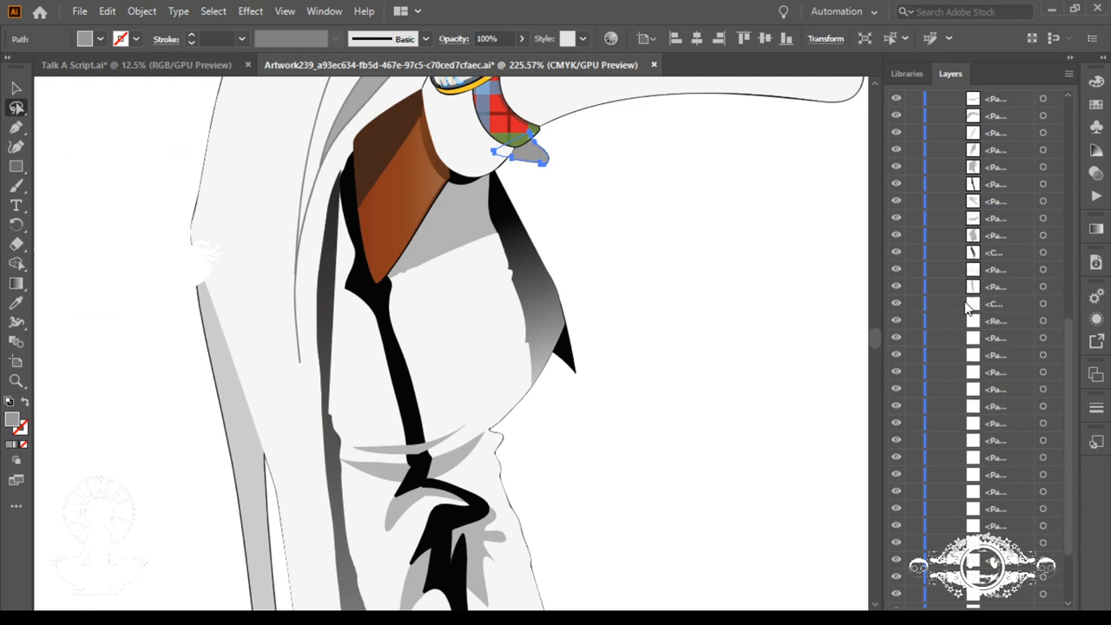
pyautogui.scroll(10, 970, 306)
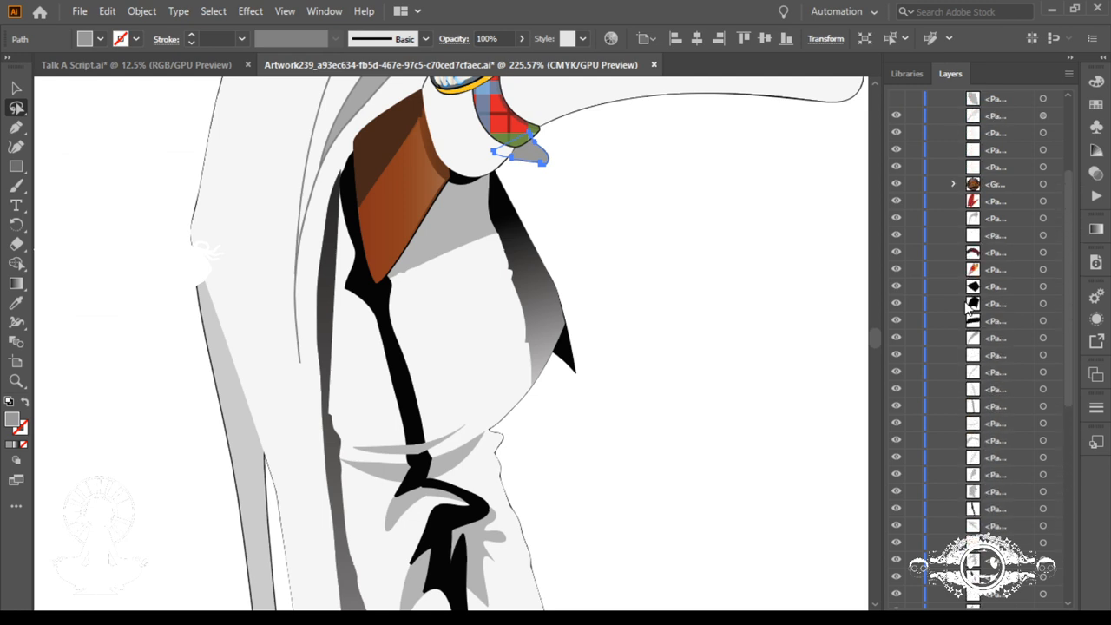
pyautogui.scroll(3, 969, 305)
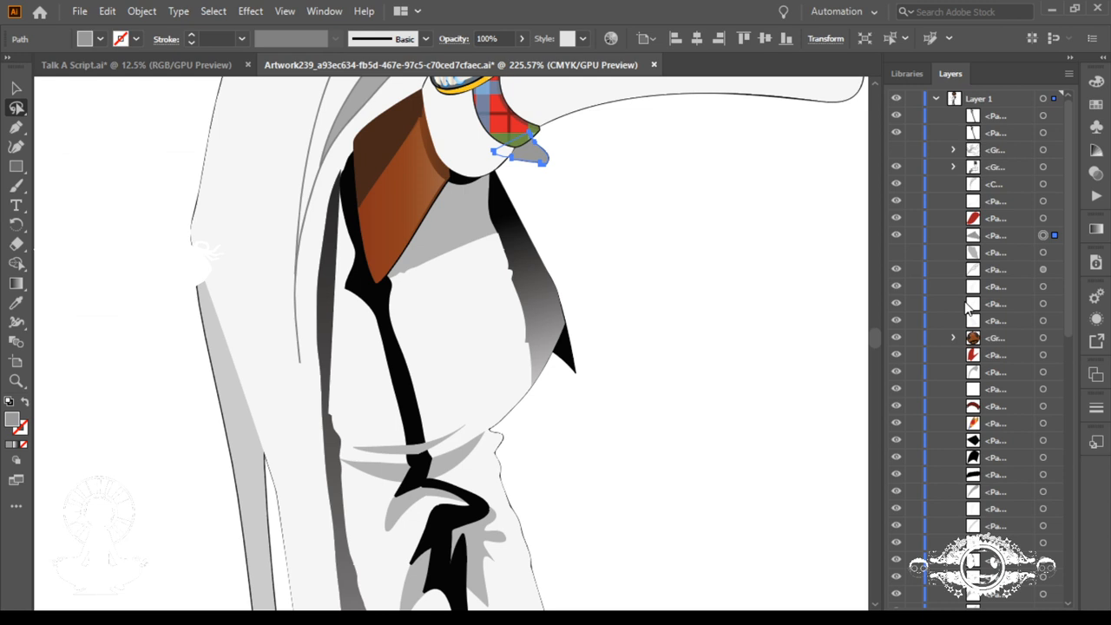
pyautogui.click(896, 252)
pyautogui.click(896, 254)
pyautogui.click(896, 254)
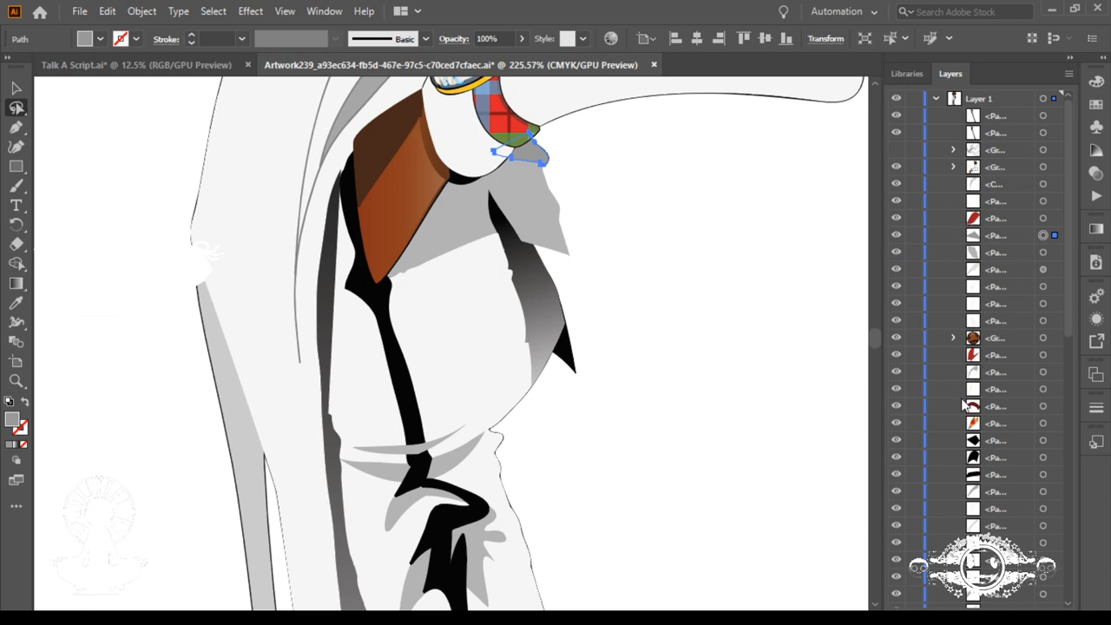
# Step: Find the hidden white ribbon group in Layer 1, show it, and expand its contents
pyautogui.scroll(-5, 986, 431)
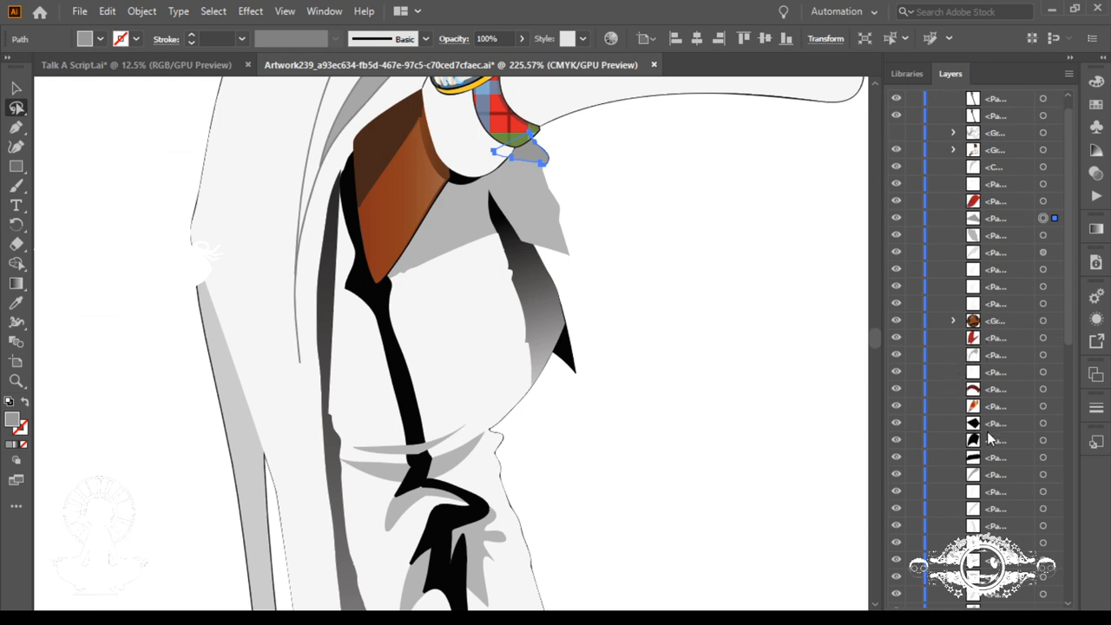
pyautogui.scroll(-7, 987, 431)
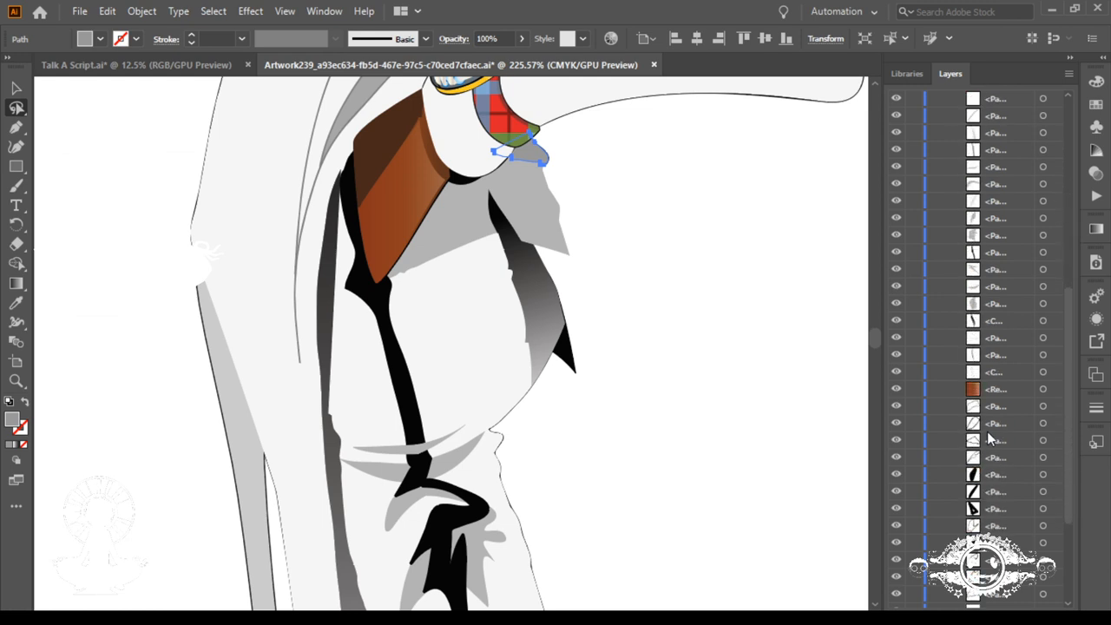
pyautogui.scroll(-1, 987, 432)
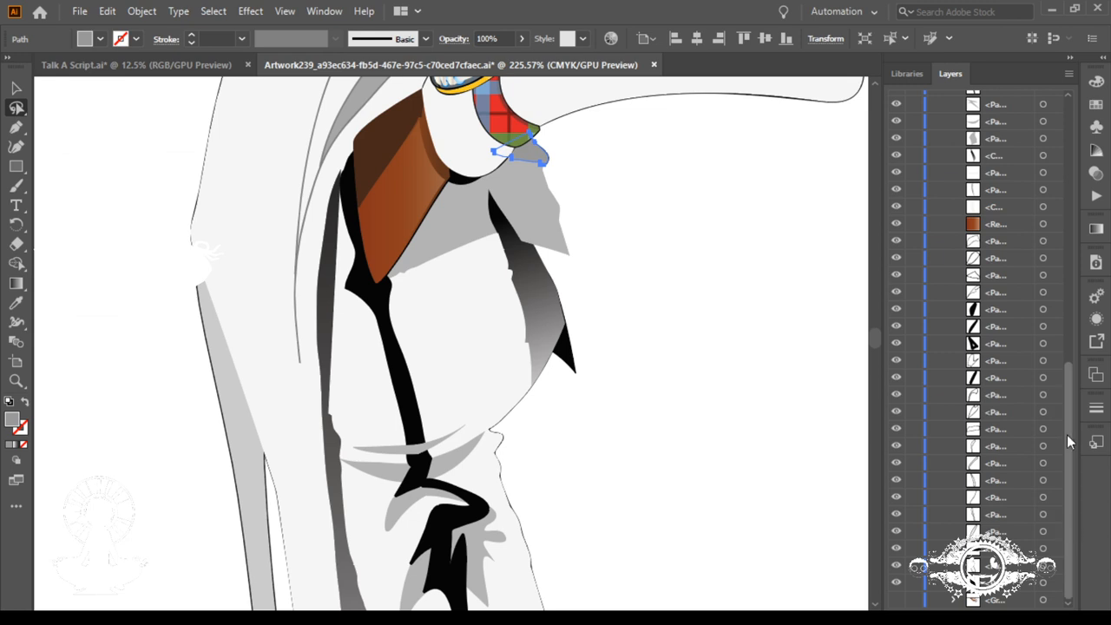
pyautogui.moveTo(1067, 434); pyautogui.dragTo(1028, 136)
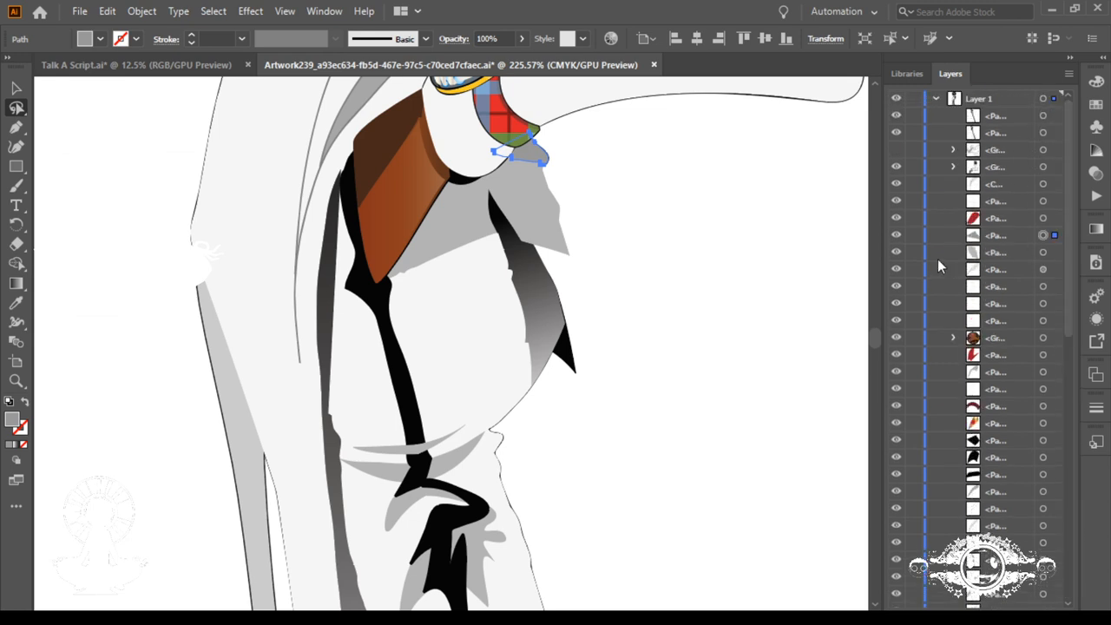
pyautogui.click(897, 151)
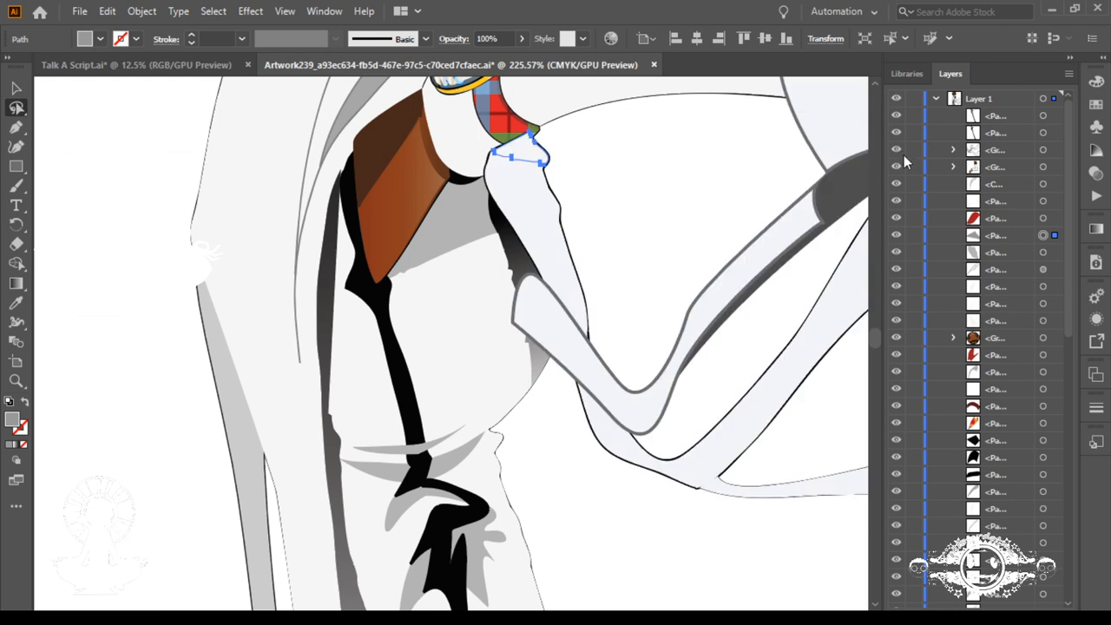
pyautogui.click(953, 150)
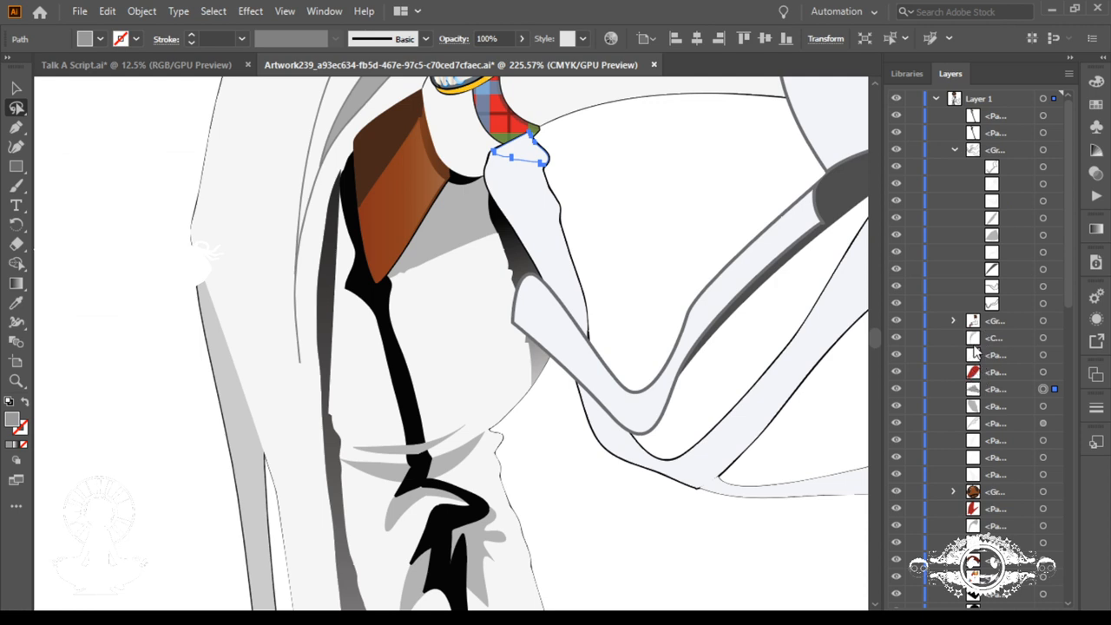
# Step: Move the arm group above the white ribbon group in Layer 1, and hide the ribbon group
pyautogui.moveTo(976, 321); pyautogui.dragTo(974, 149)
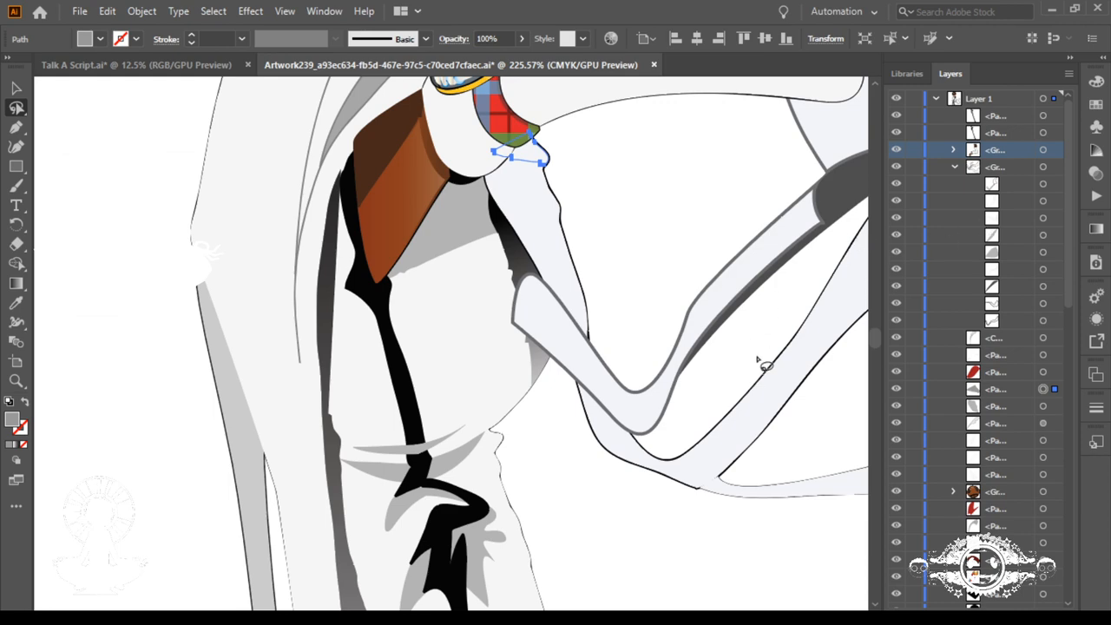
pyautogui.hotkey('ctrl', '-')
pyautogui.hotkey('ctrl', '-')
pyautogui.hotkey('ctrl', '-')
pyautogui.hotkey('ctrl', '-')
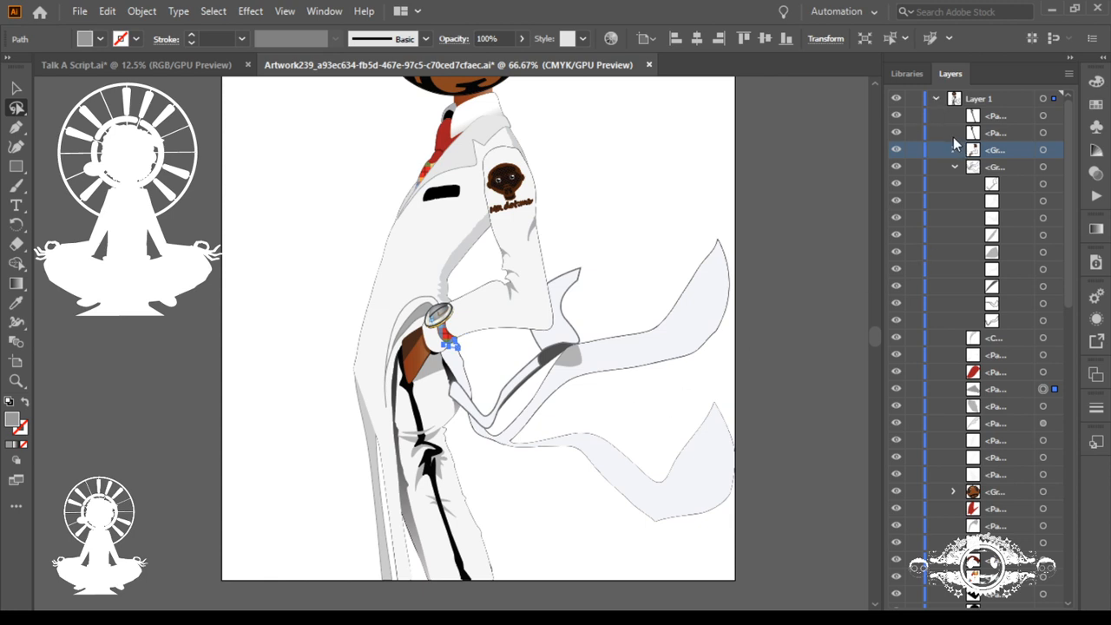
pyautogui.click(896, 166)
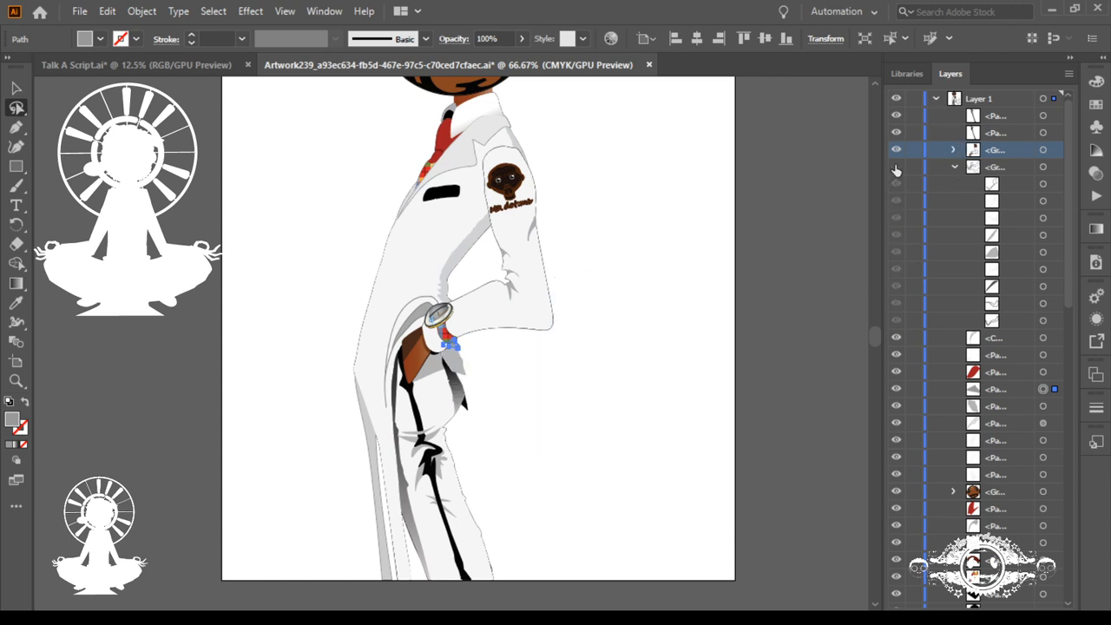
# Step: Show the white ribbon group and toggle the visibility of its top three paths to identify each piece
pyautogui.click(895, 167)
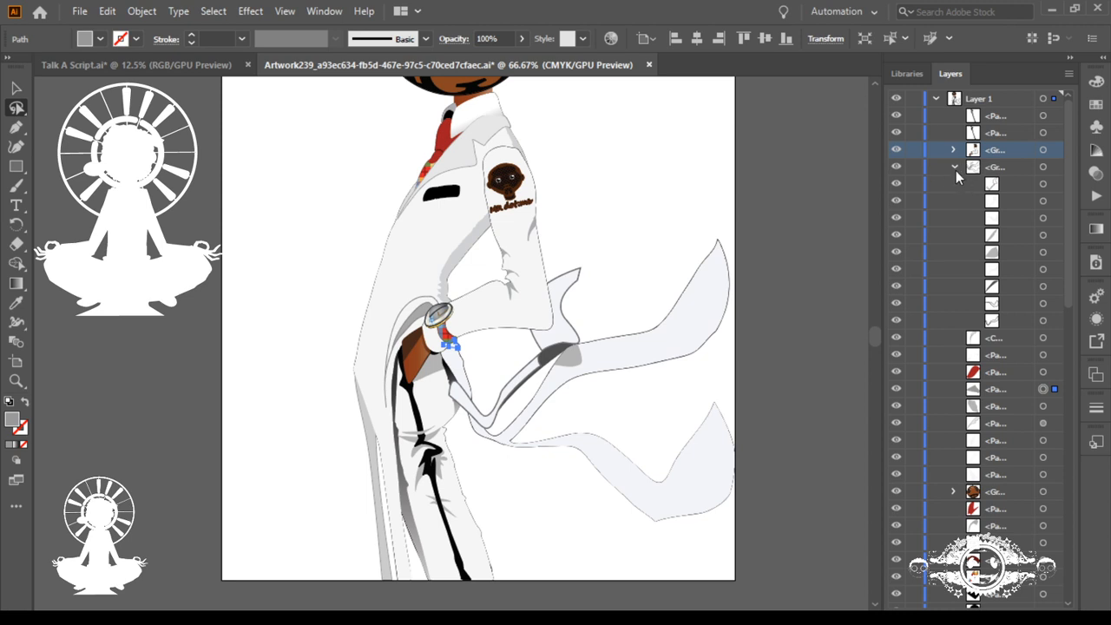
pyautogui.click(895, 184)
pyautogui.click(896, 184)
pyautogui.click(896, 201)
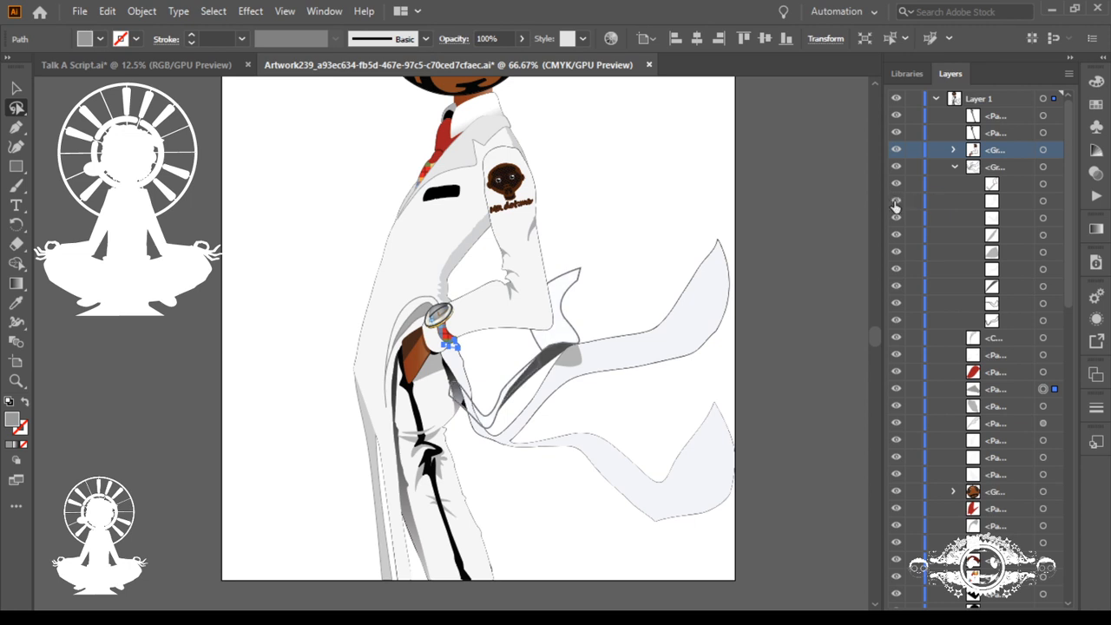
pyautogui.click(896, 201)
pyautogui.click(895, 219)
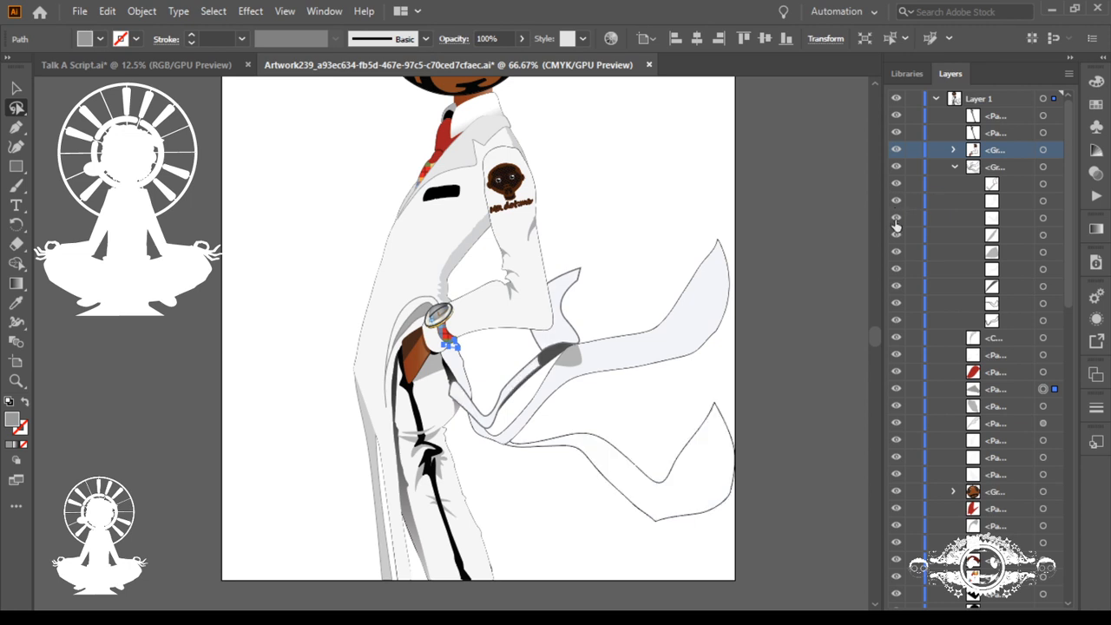
pyautogui.click(895, 220)
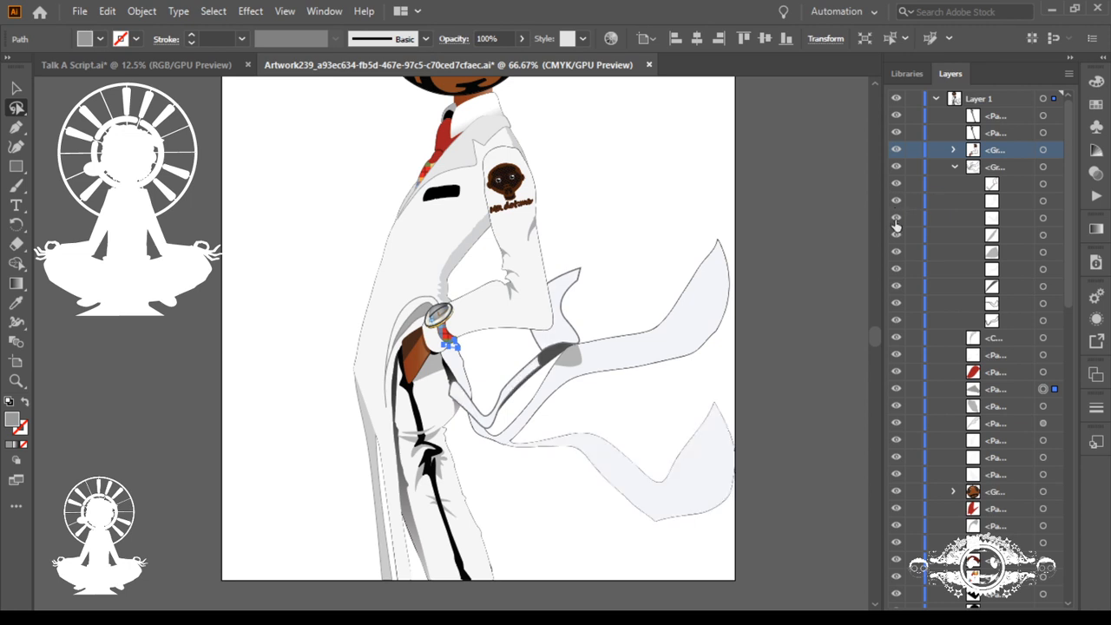
# Step: Select the folded ribbon tail behind the elbow and move its two upper paths down beside its dark shading path in the group
pyautogui.click(996, 189)
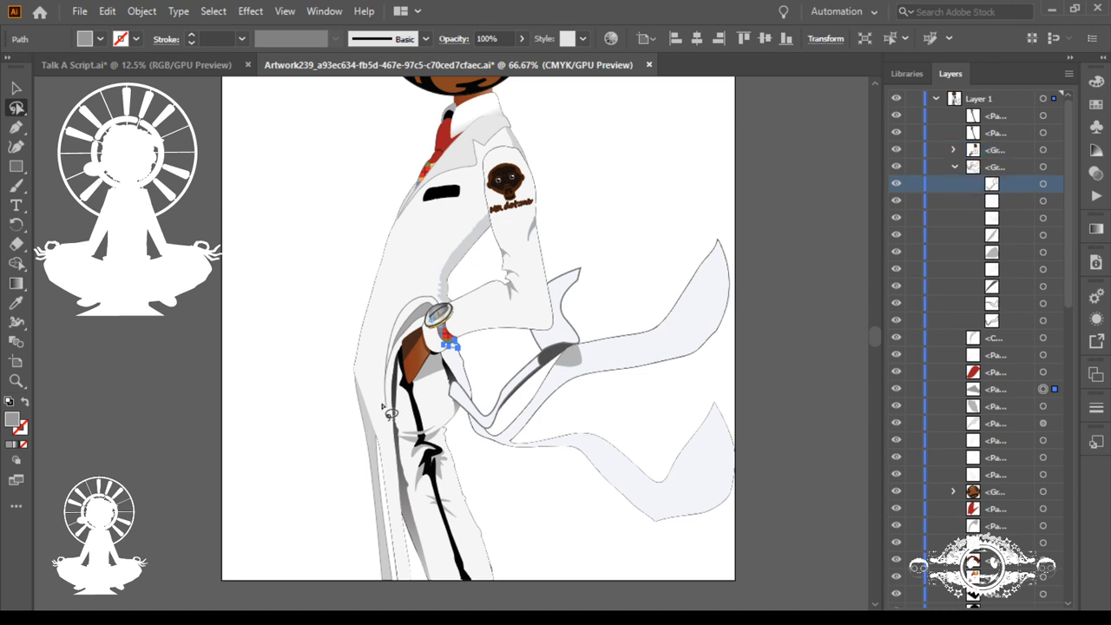
pyautogui.click(464, 379)
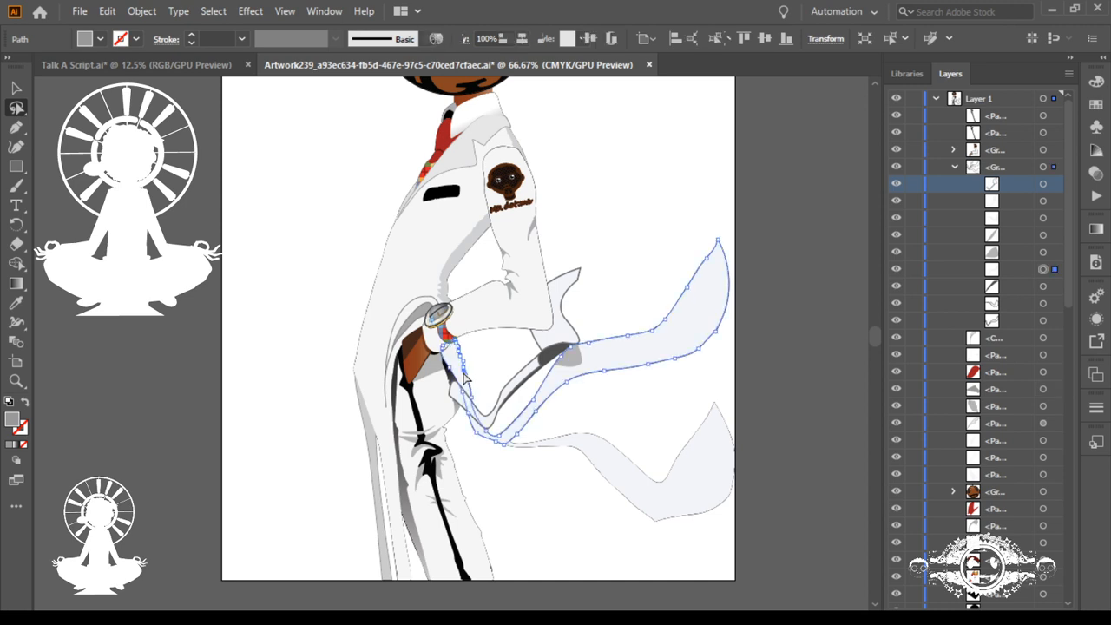
pyautogui.click(552, 379)
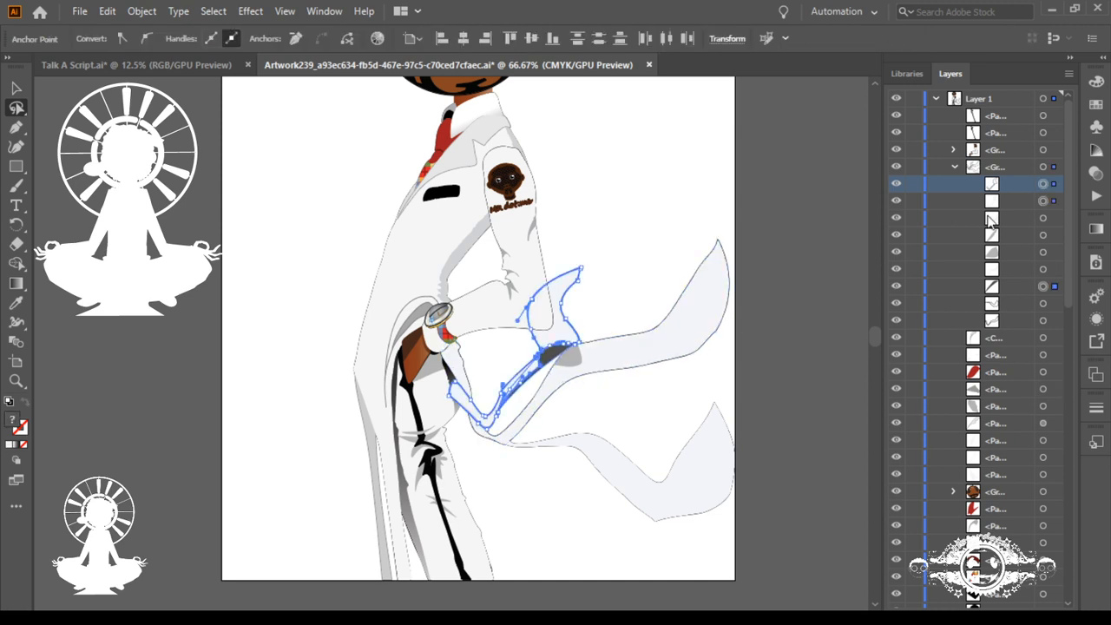
pyautogui.moveTo(1002, 196); pyautogui.dragTo(1021, 283)
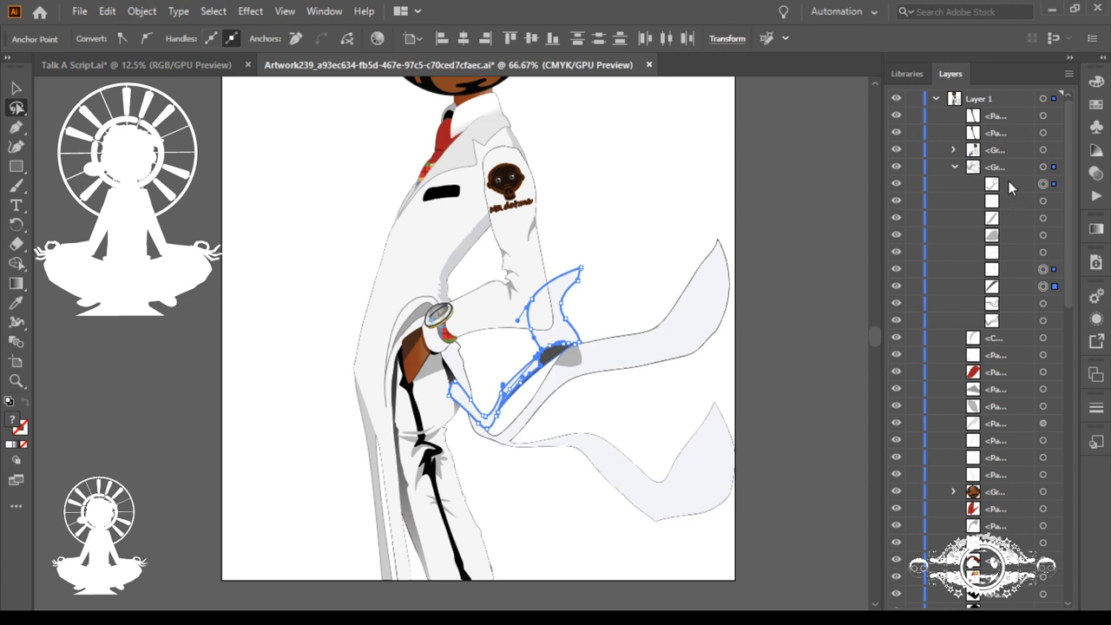
pyautogui.moveTo(1013, 184); pyautogui.dragTo(1019, 257)
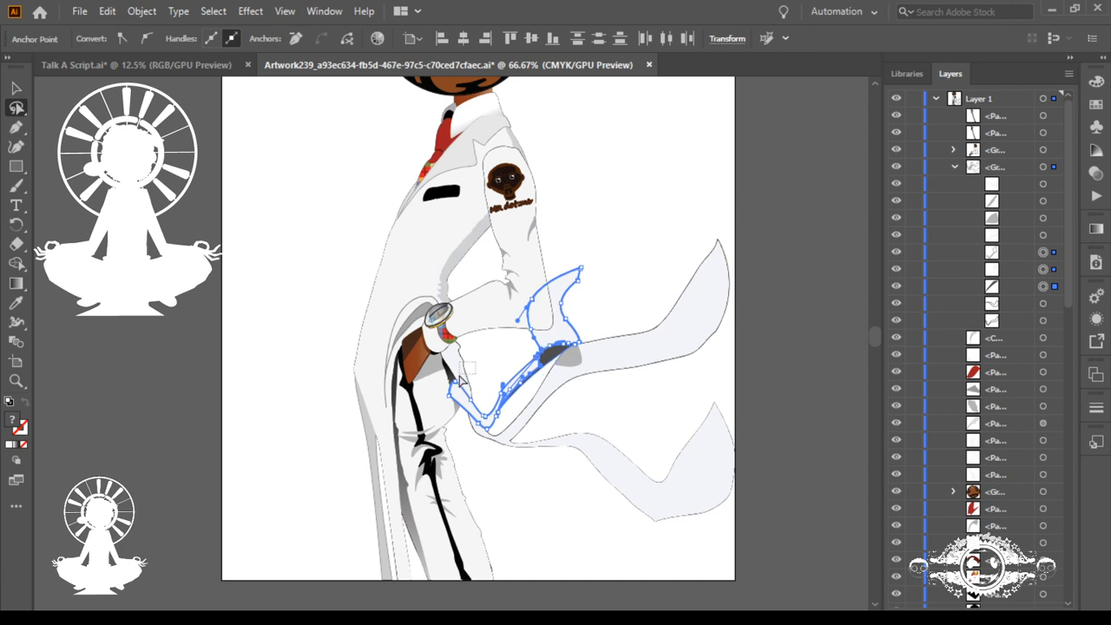
# Step: Select the long upper ribbon's white and shading paths, move both to the top of the ribbon group, and deselect
pyautogui.click(462, 382)
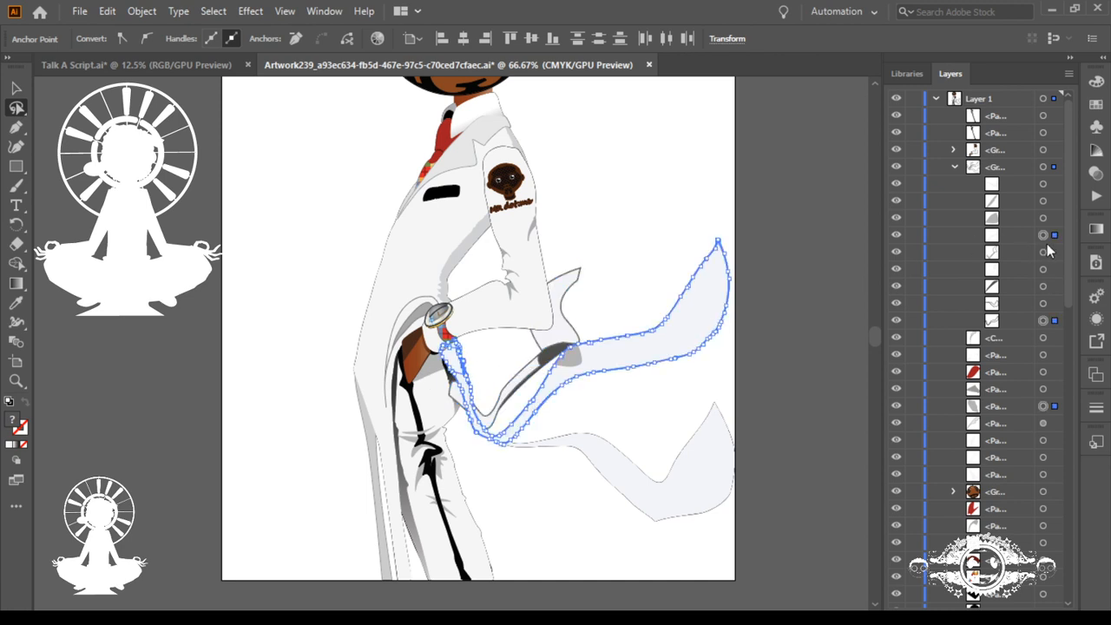
pyautogui.moveTo(1015, 325); pyautogui.dragTo(1011, 175)
pyautogui.moveTo(1016, 251); pyautogui.dragTo(1012, 184)
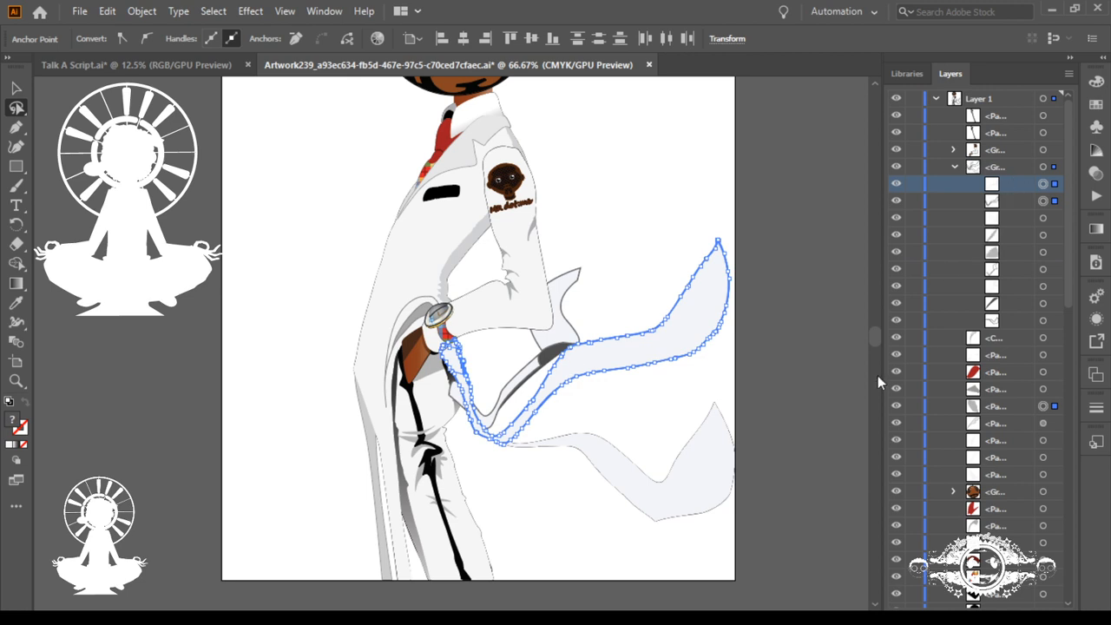
pyautogui.click(692, 254)
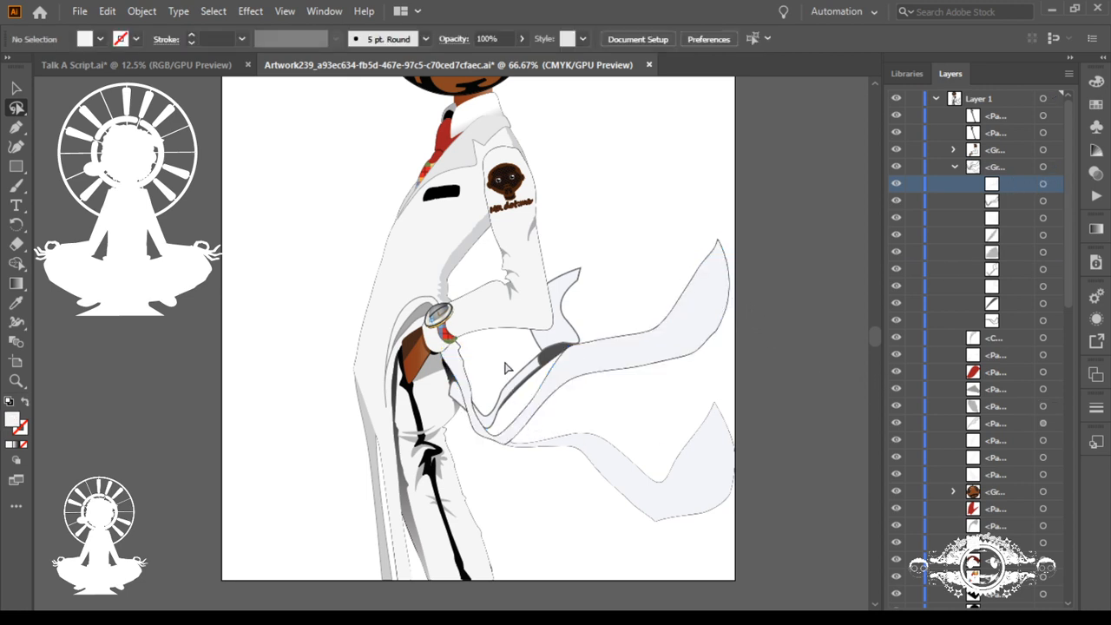
# Step: Group the three paths of the folded ribbon tail and toggle the group's visibility to check it
pyautogui.click(523, 395)
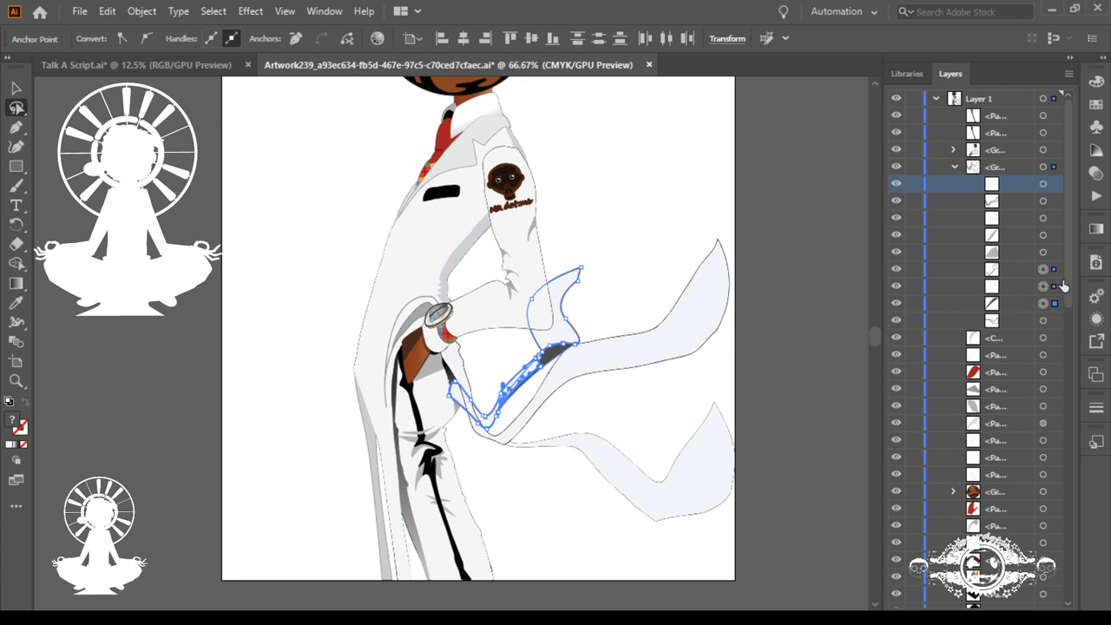
pyautogui.click(1043, 303)
pyautogui.keyDown('shift'); pyautogui.click(1043, 287); pyautogui.keyUp('shift')
pyautogui.keyDown('shift'); pyautogui.click(1043, 270); pyautogui.keyUp('shift')
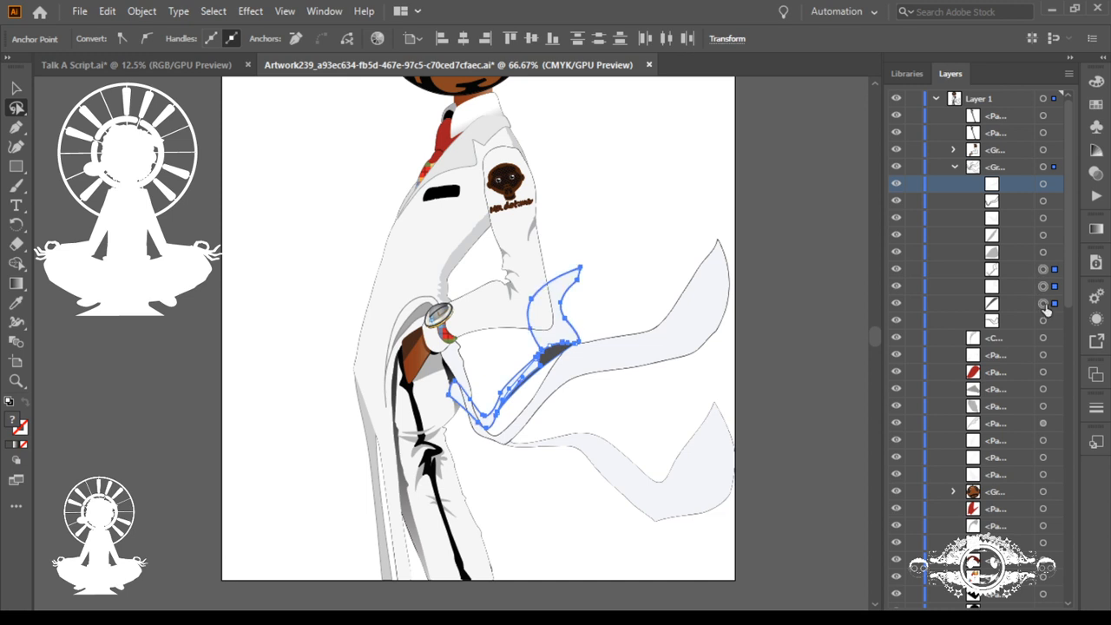
pyautogui.hotkey('ctrl', 'g')
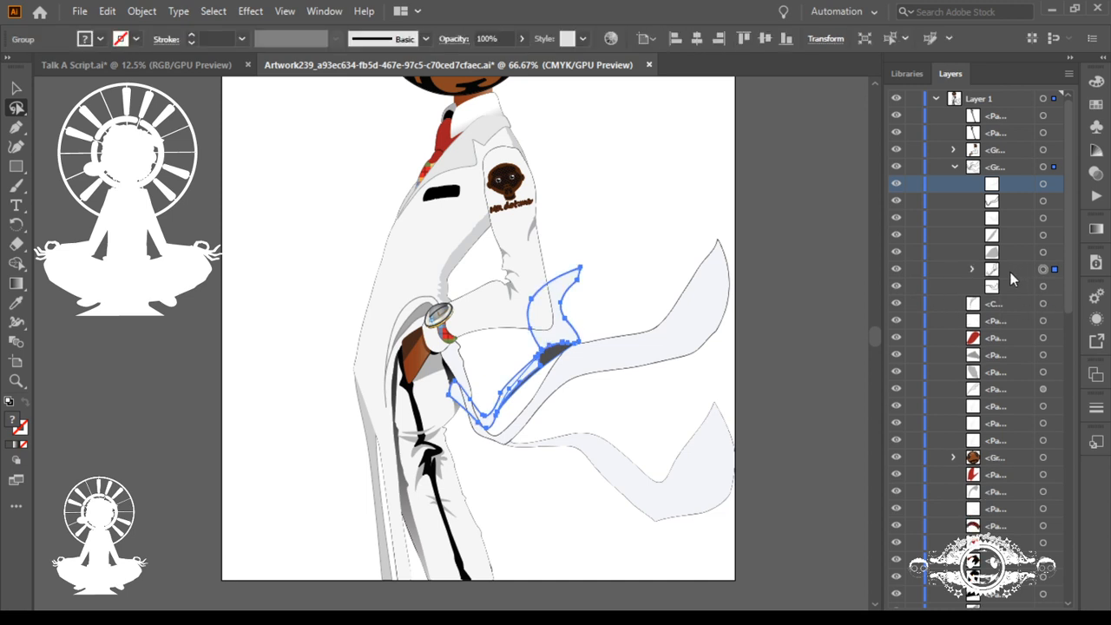
pyautogui.click(995, 272)
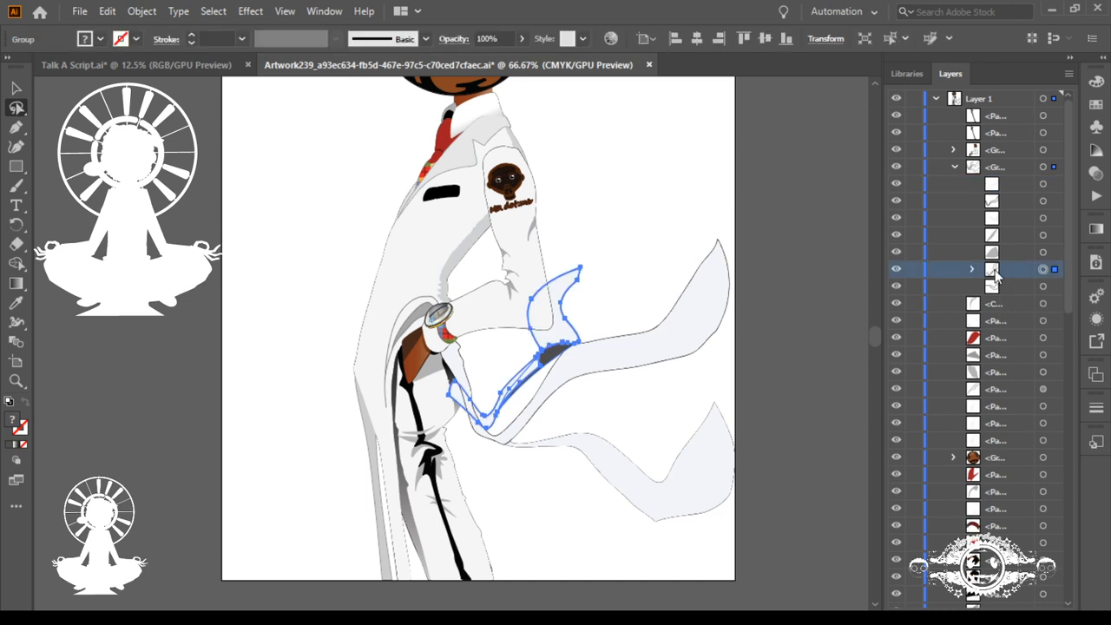
pyautogui.click(898, 271)
pyautogui.click(897, 270)
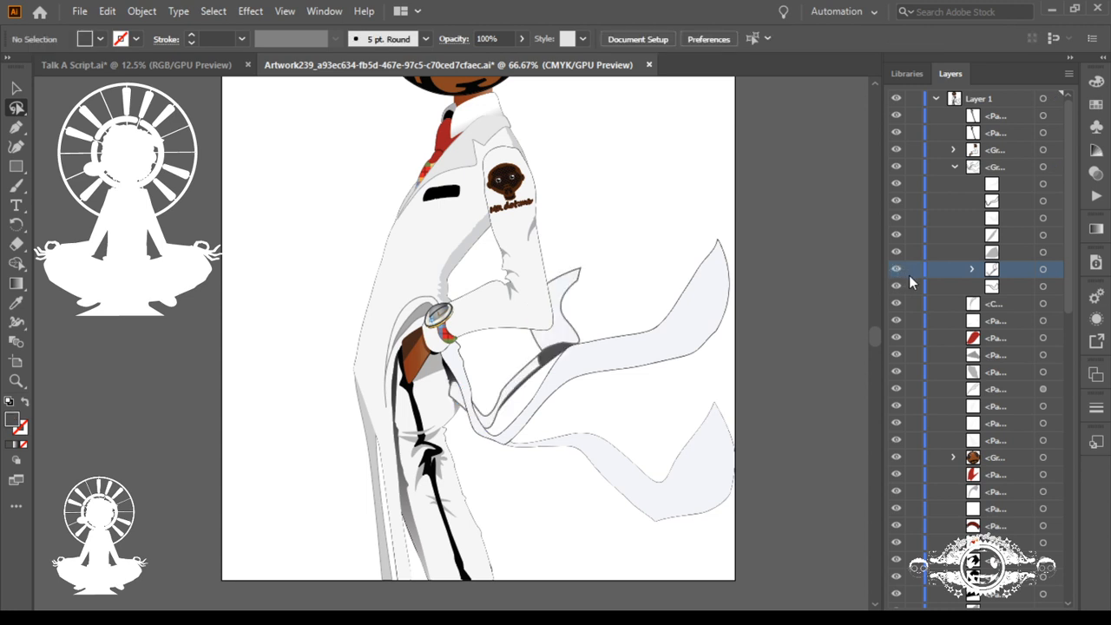
# Step: Move the folded tail group out of the ribbon group into Layer 1, send it to the back, and deselect
pyautogui.moveTo(996, 276); pyautogui.dragTo(1000, 318)
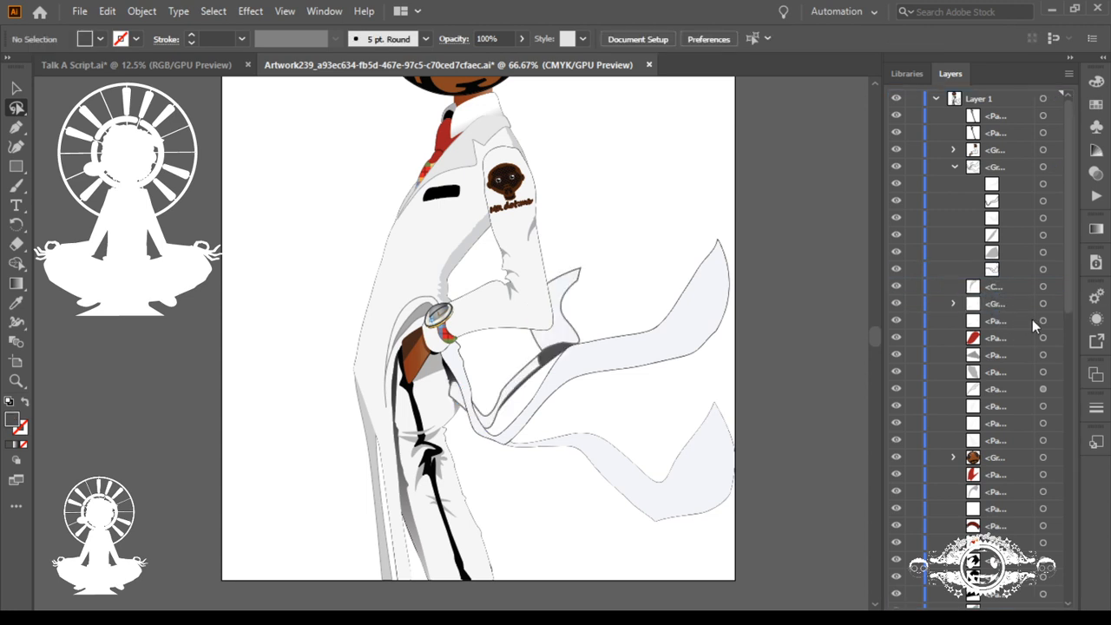
pyautogui.click(1043, 304)
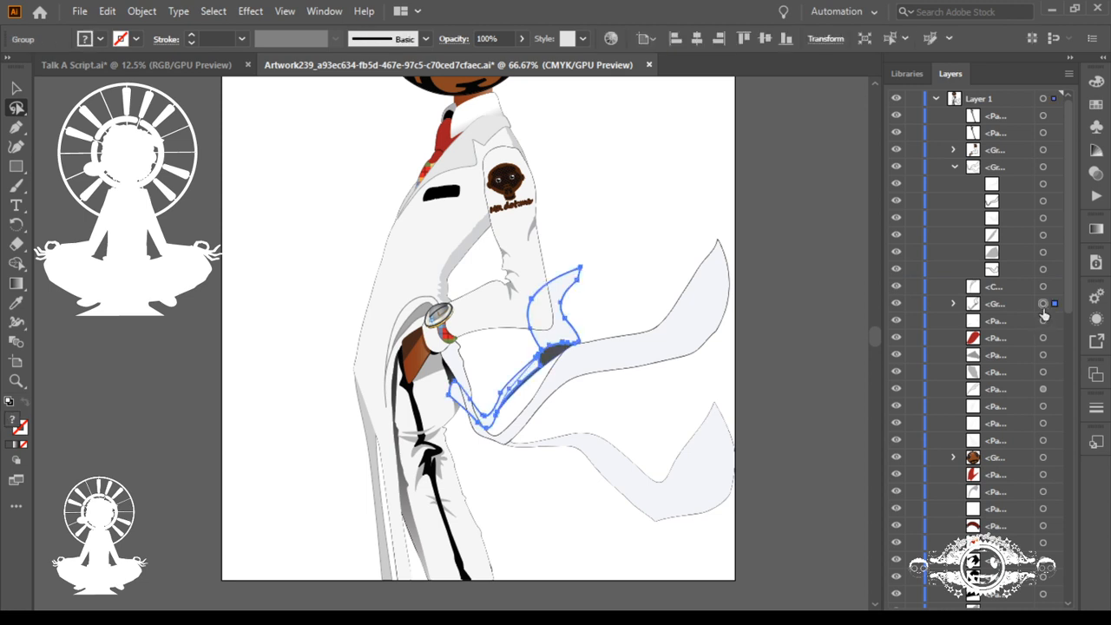
pyautogui.hotkey('ctrl', 'shift', '[')
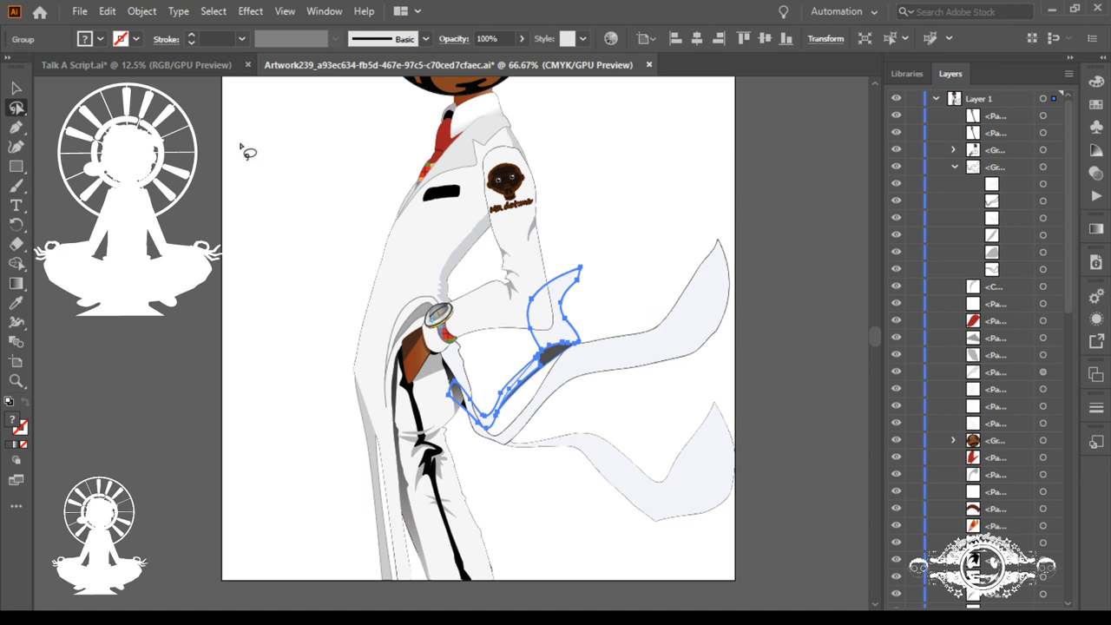
pyautogui.click(16, 88)
pyautogui.click(657, 255)
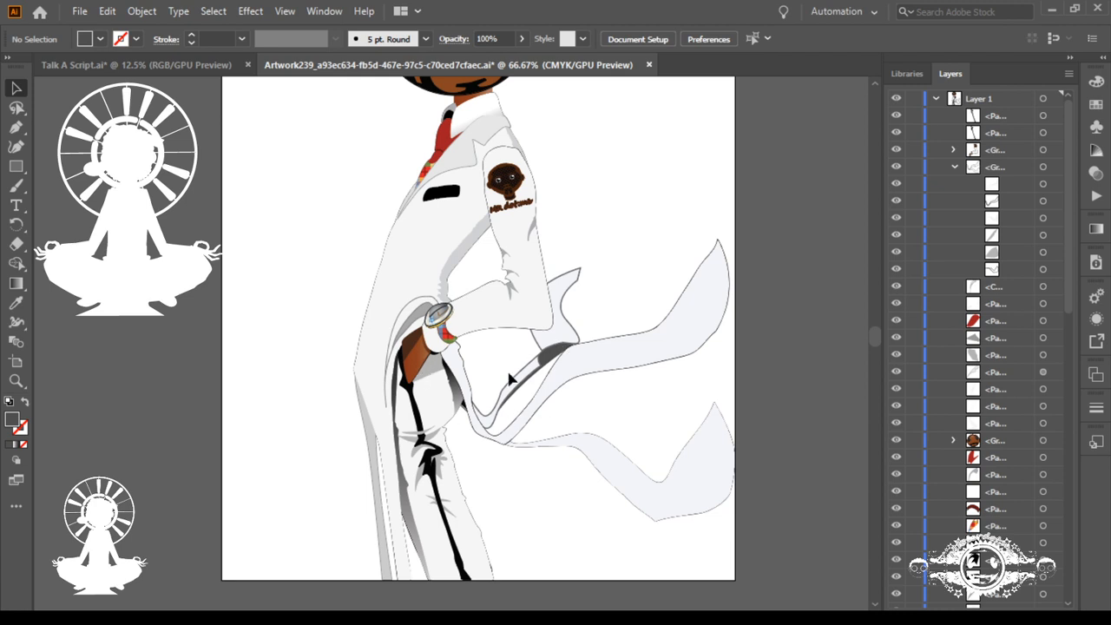
# Step: Check which pieces the ribbon group contains and review the whole figure from head to trousers
pyautogui.click(577, 437)
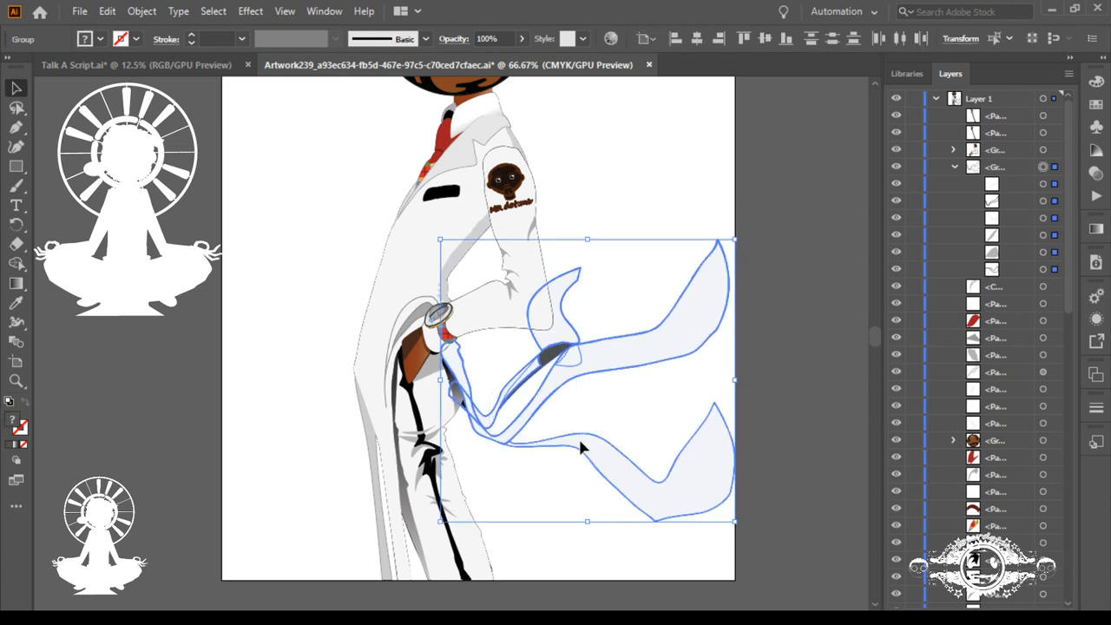
pyautogui.click(510, 368)
pyautogui.scroll(-3, 526, 428)
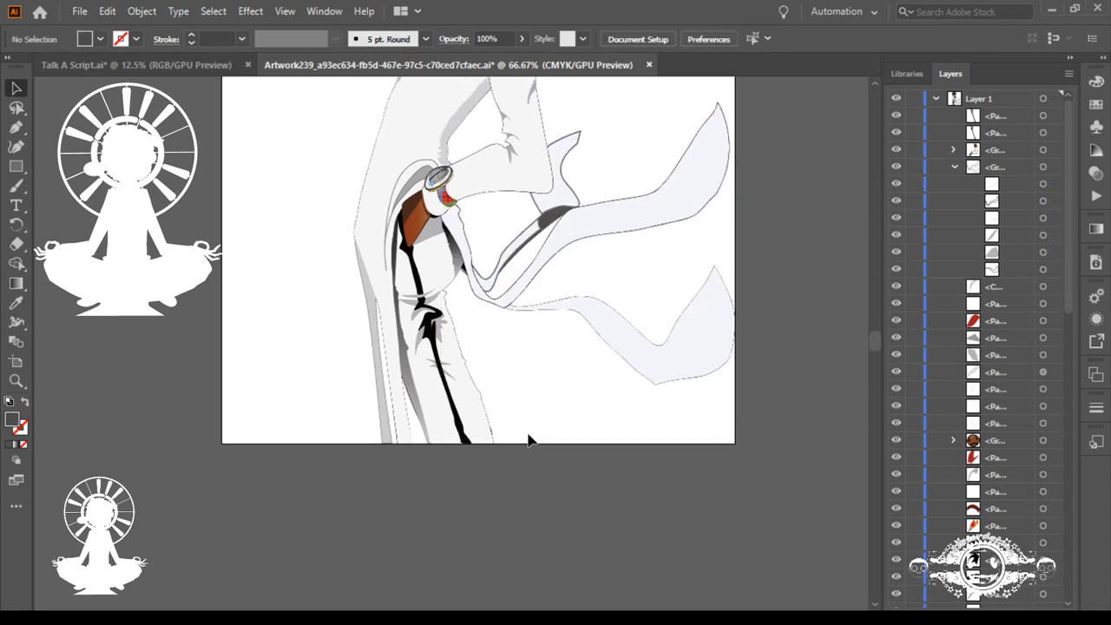
pyautogui.scroll(2, 528, 435)
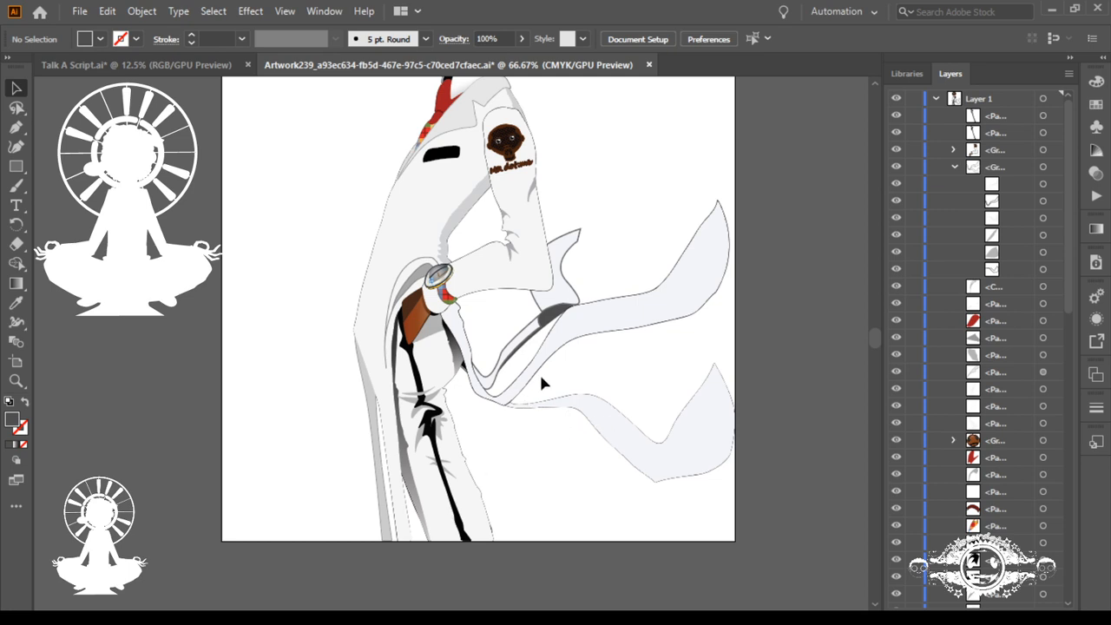
pyautogui.scroll(2, 540, 391)
pyautogui.scroll(5, 540, 451)
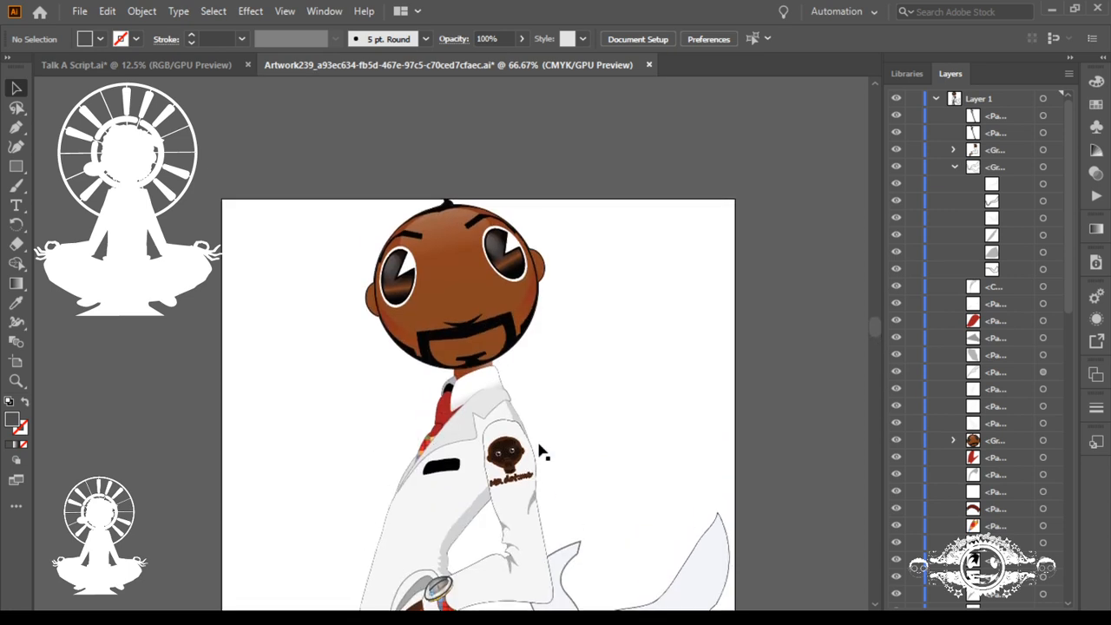
pyautogui.scroll(-6, 539, 450)
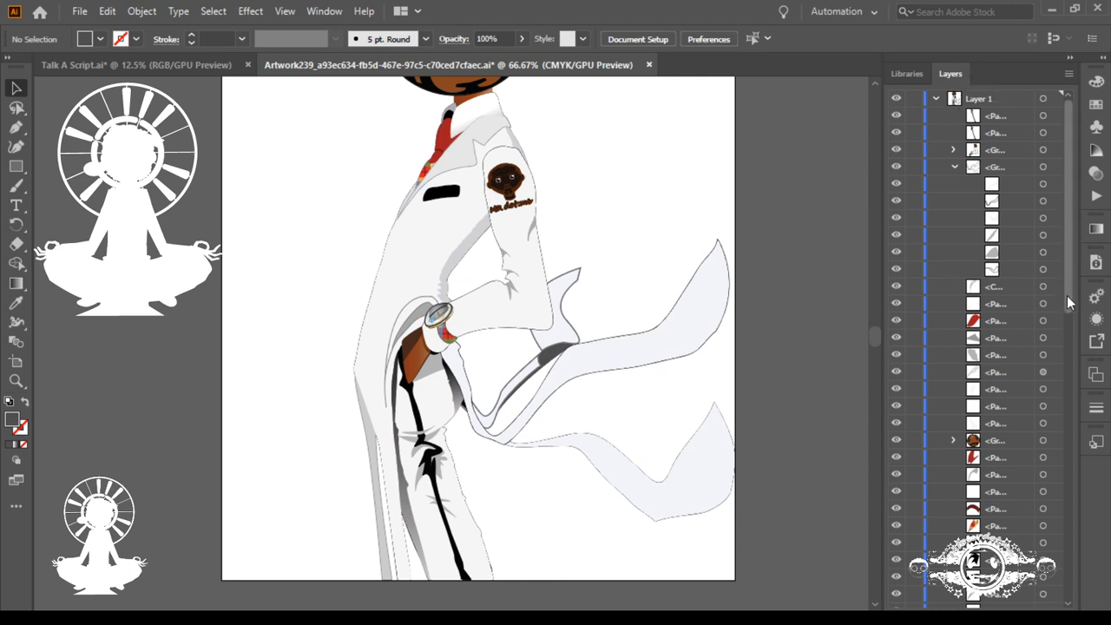
# Step: Collapse the ribbon group and Layer 1, then add a new layer and place it below Layer 1
pyautogui.moveTo(1067, 295); pyautogui.dragTo(1019, 157)
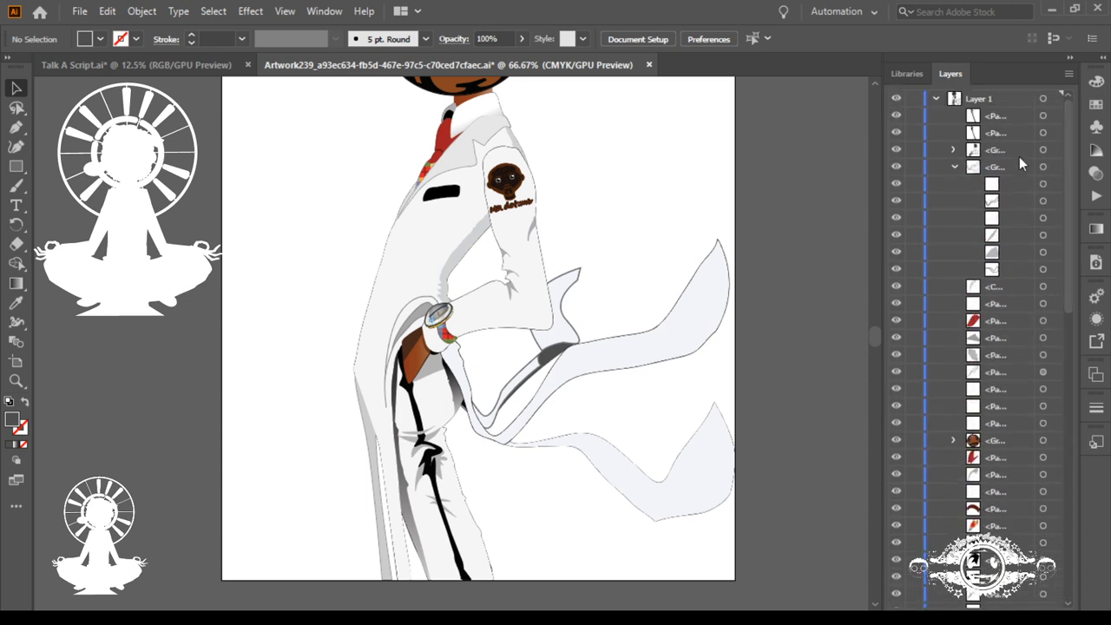
pyautogui.click(953, 166)
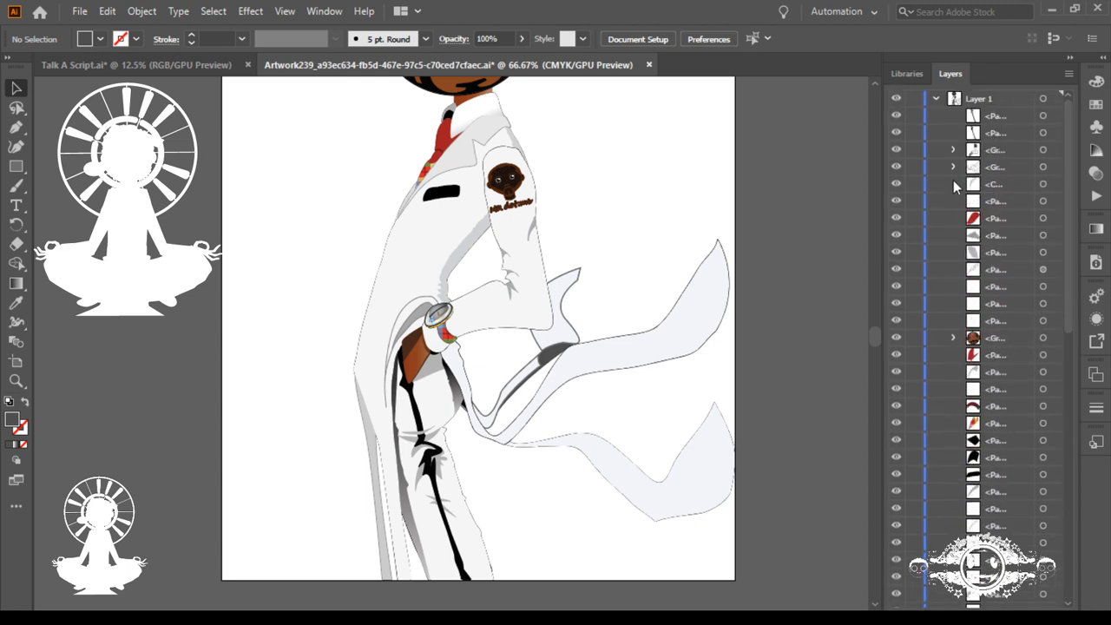
pyautogui.click(935, 100)
pyautogui.click(972, 103)
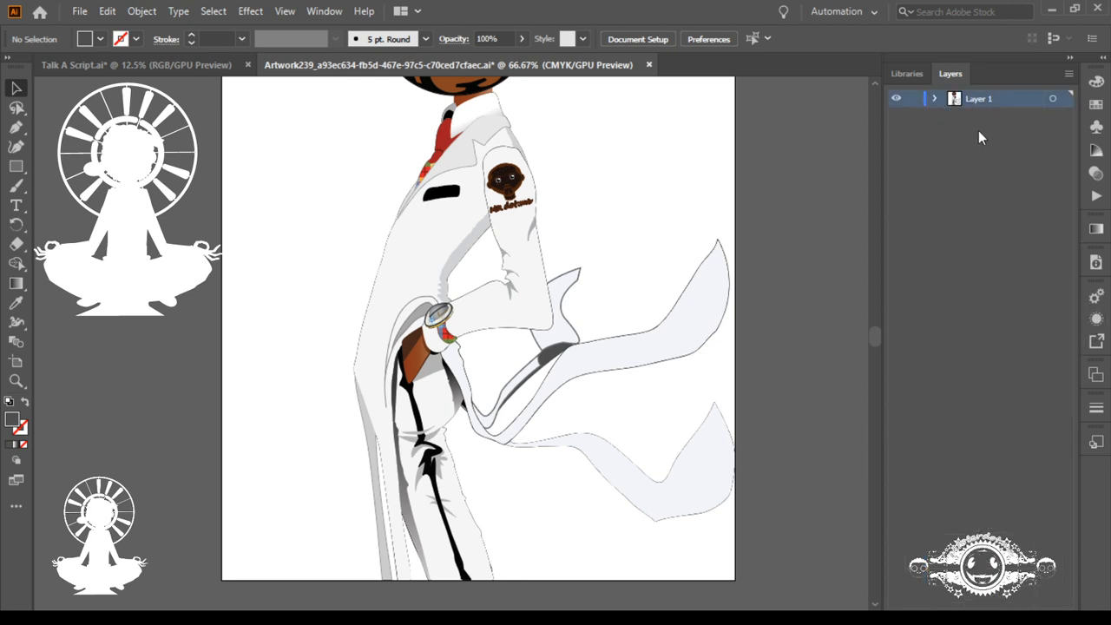
pyautogui.click(1030, 615)
pyautogui.moveTo(955, 98)
pyautogui.mouseDown()
pyautogui.moveTo(962, 128)
pyautogui.moveTo(962, 117)
pyautogui.mouseUp()
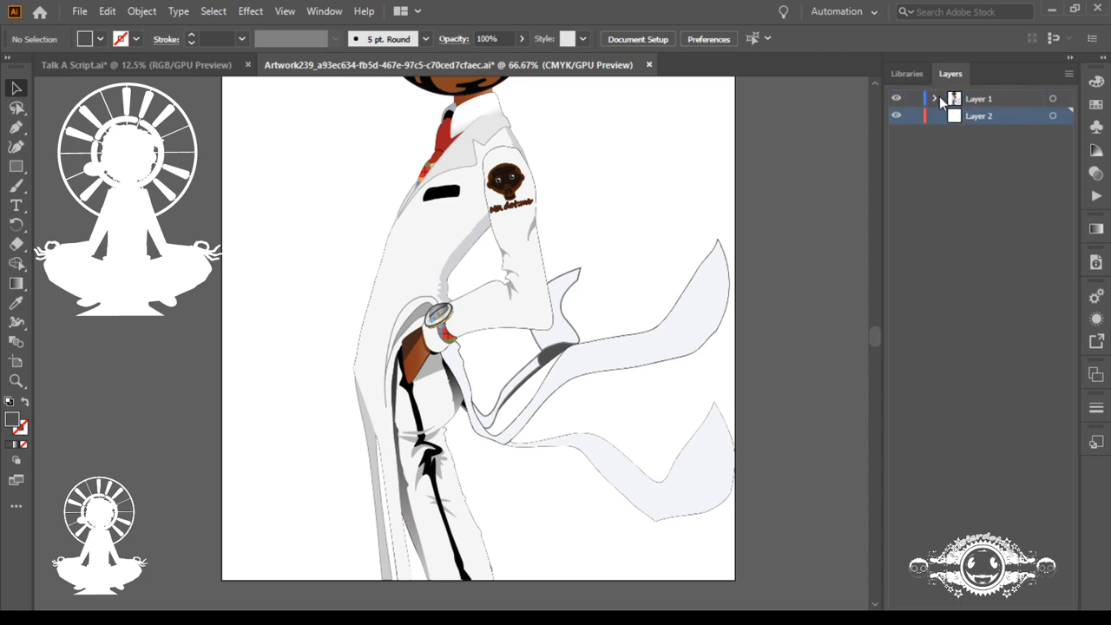
# Step: Move the hidden item near the bottom of Layer 1 into Layer 2, and collapse Layer 1
pyautogui.click(936, 99)
pyautogui.click(935, 99)
pyautogui.click(936, 99)
pyautogui.scroll(-10, 956, 170)
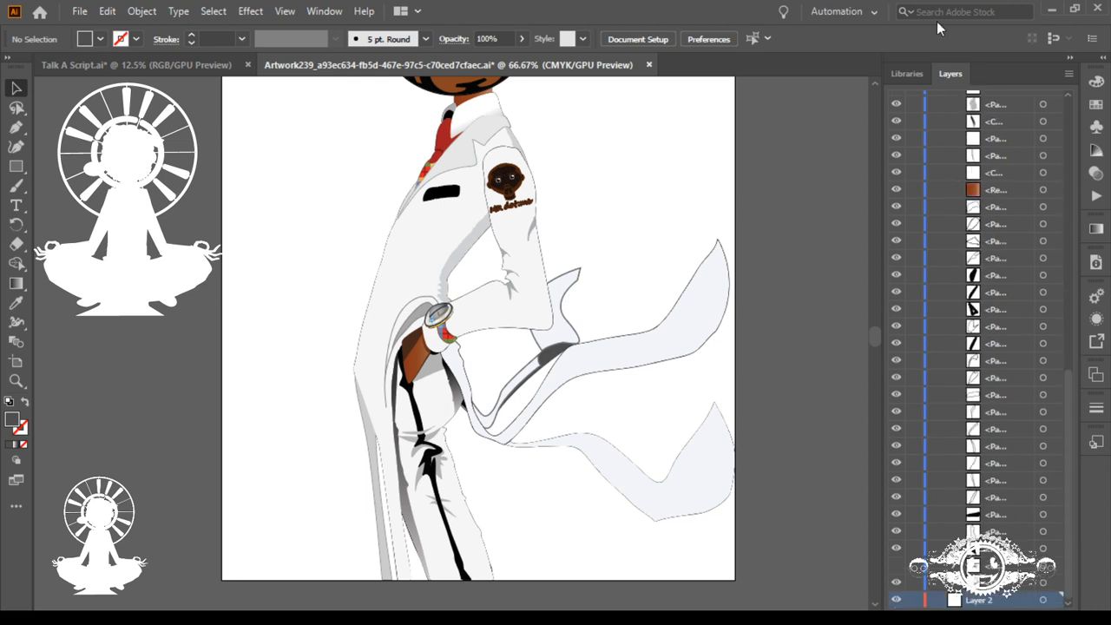
pyautogui.scroll(-5, 937, 24)
pyautogui.scroll(8, 757, 339)
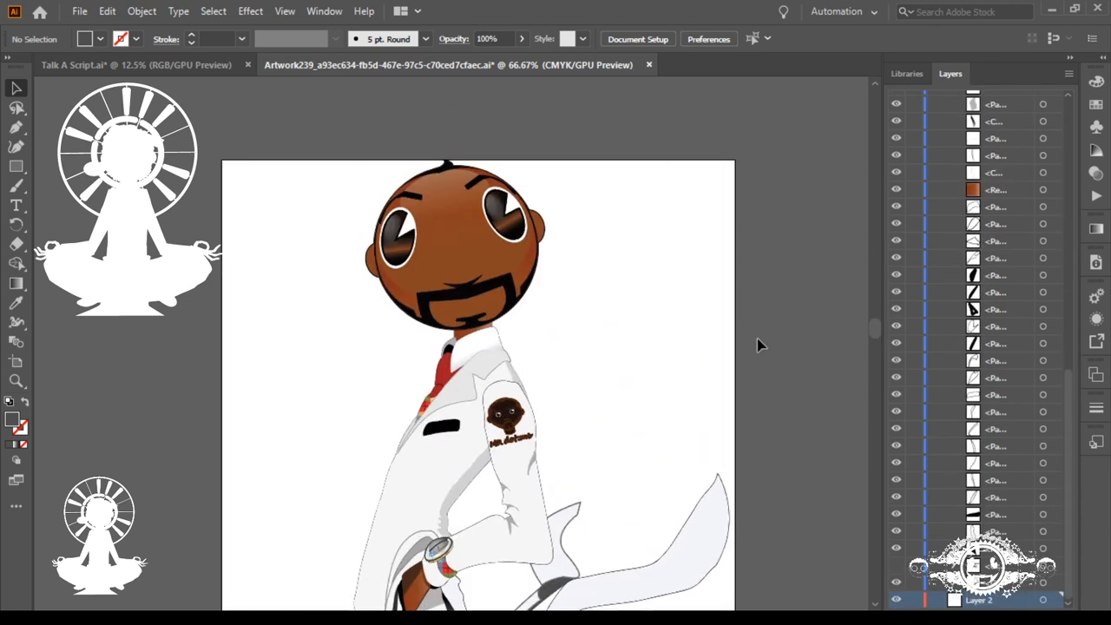
pyautogui.scroll(-1, 781, 347)
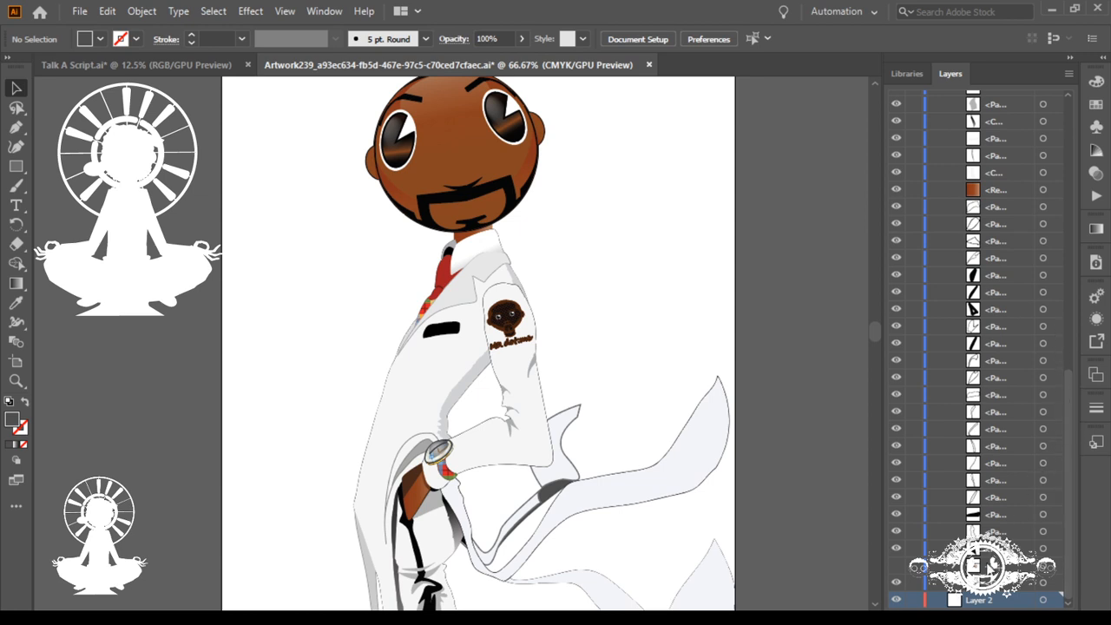
pyautogui.click(974, 569)
pyautogui.moveTo(973, 569); pyautogui.dragTo(950, 584)
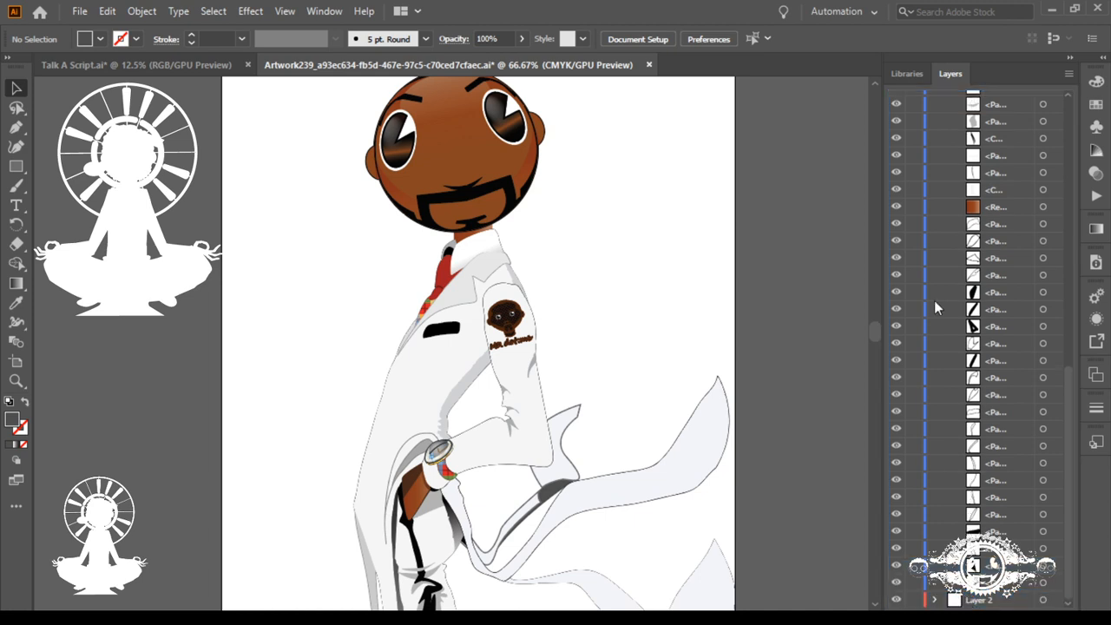
pyautogui.moveTo(1070, 384); pyautogui.dragTo(1042, 83)
pyautogui.click(936, 98)
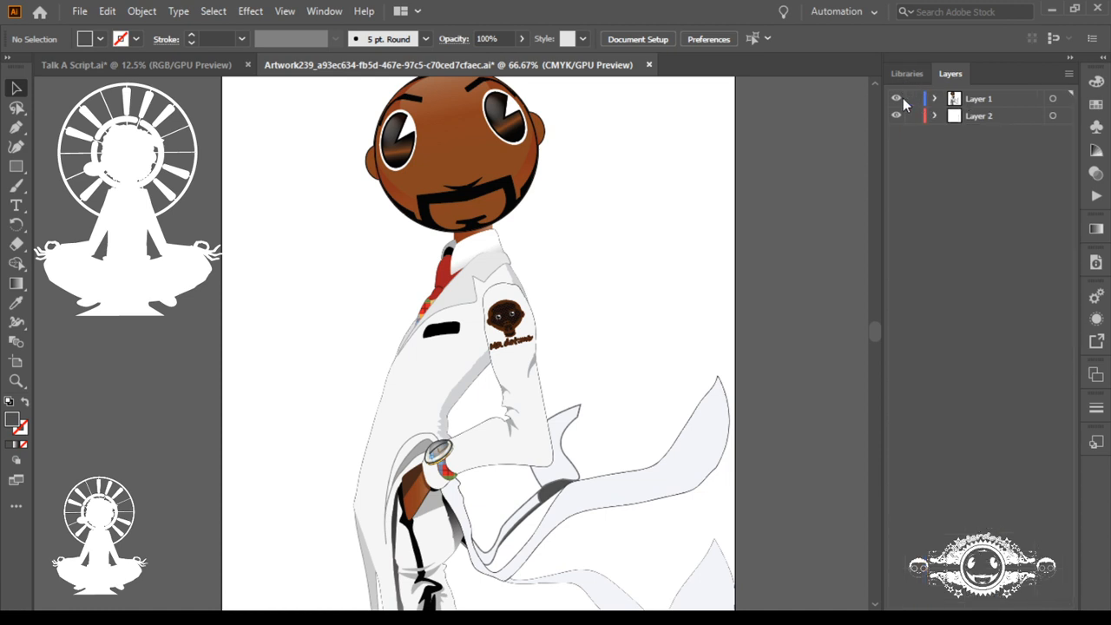
# Step: Hide Layer 1, expand Layer 2, and reveal and select its tray-and-hand group
pyautogui.click(897, 99)
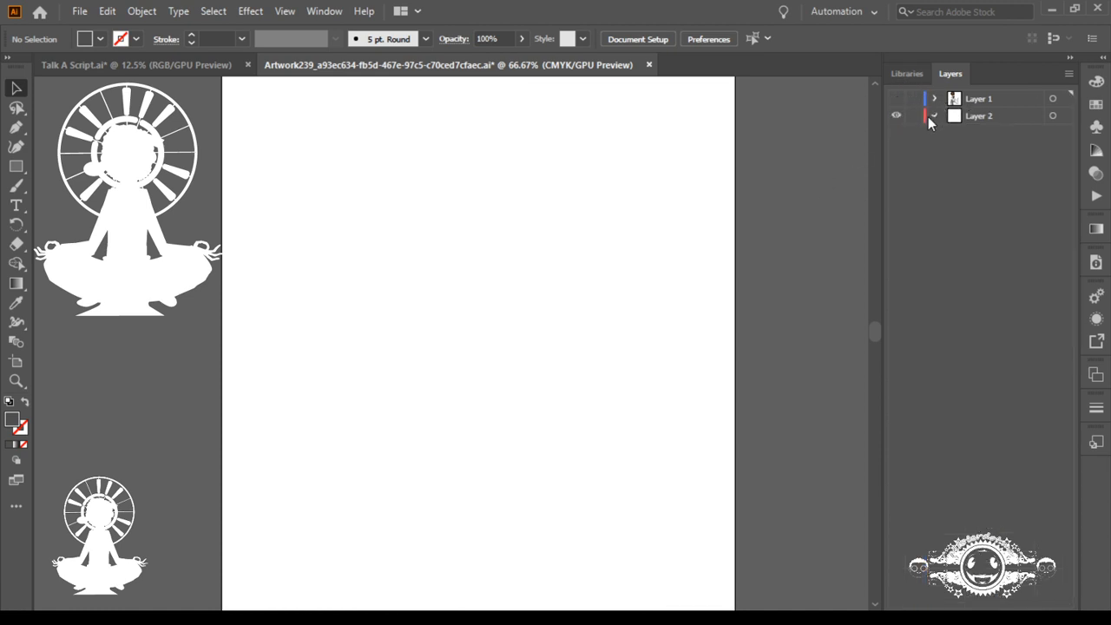
pyautogui.click(934, 115)
pyautogui.click(897, 133)
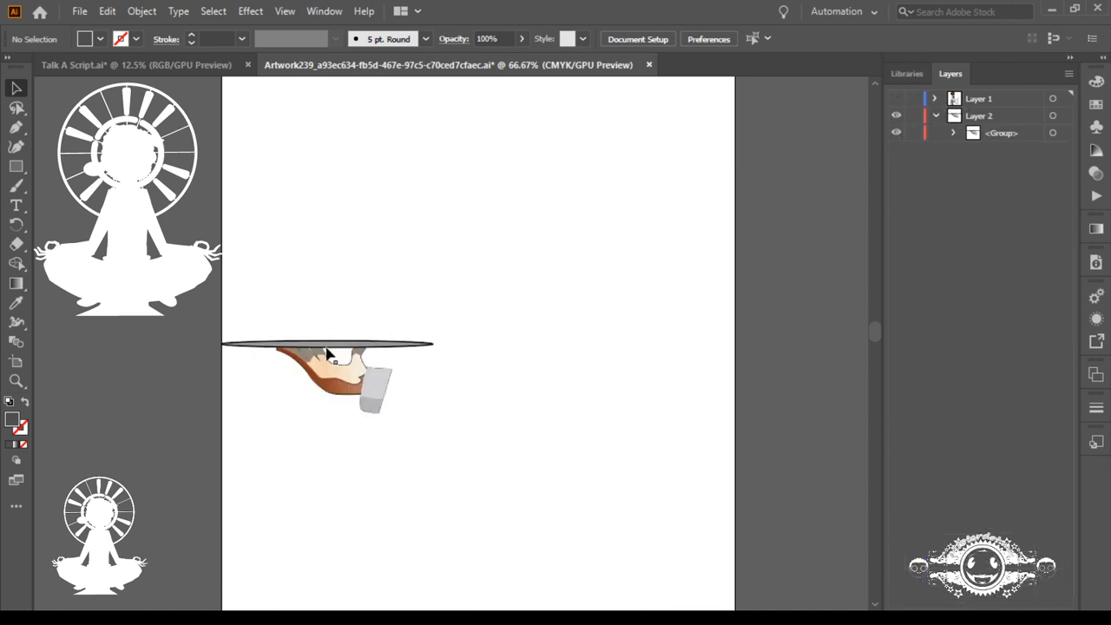
pyautogui.moveTo(295, 297); pyautogui.dragTo(401, 430)
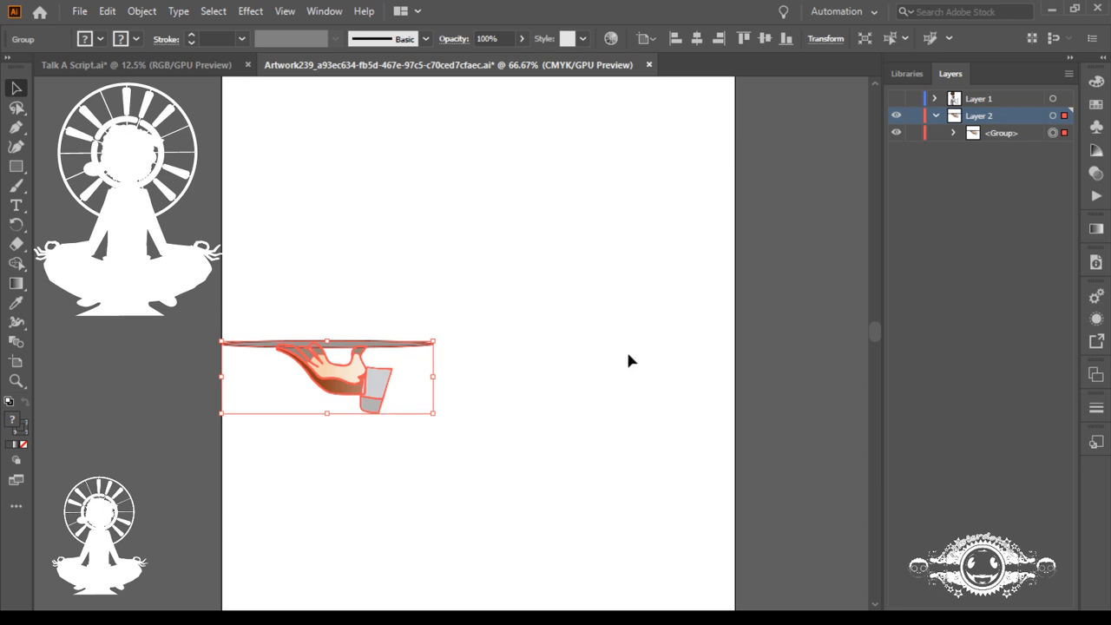
# Step: Show and lock Layer 1, hide the tray-and-hand group in Layer 2, and review the figure
pyautogui.click(896, 98)
pyautogui.click(913, 98)
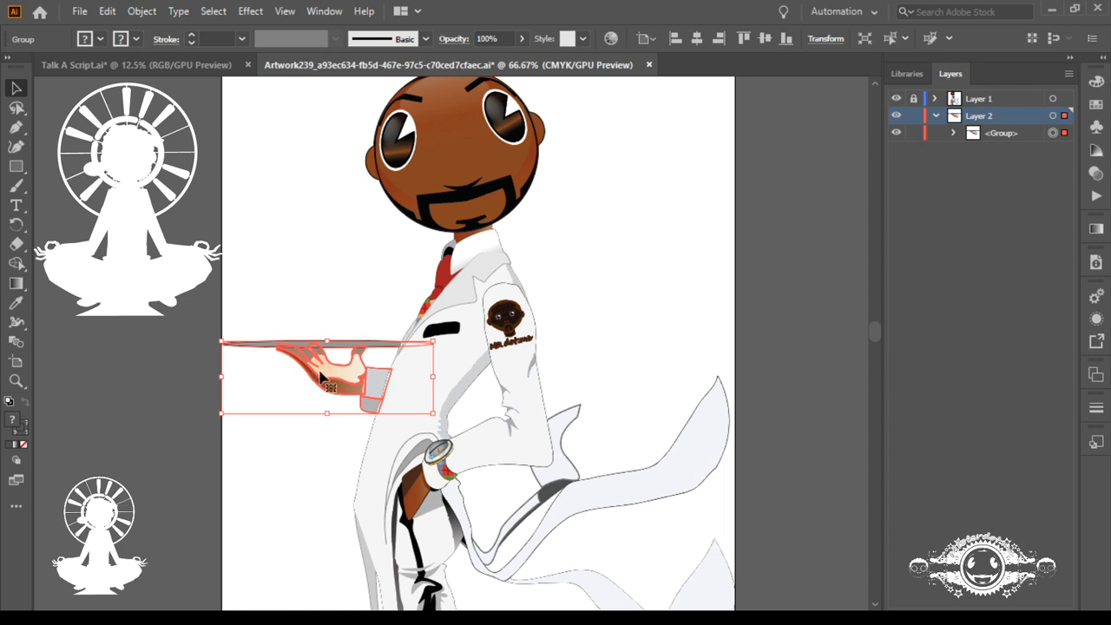
pyautogui.click(896, 133)
pyautogui.scroll(3, 790, 288)
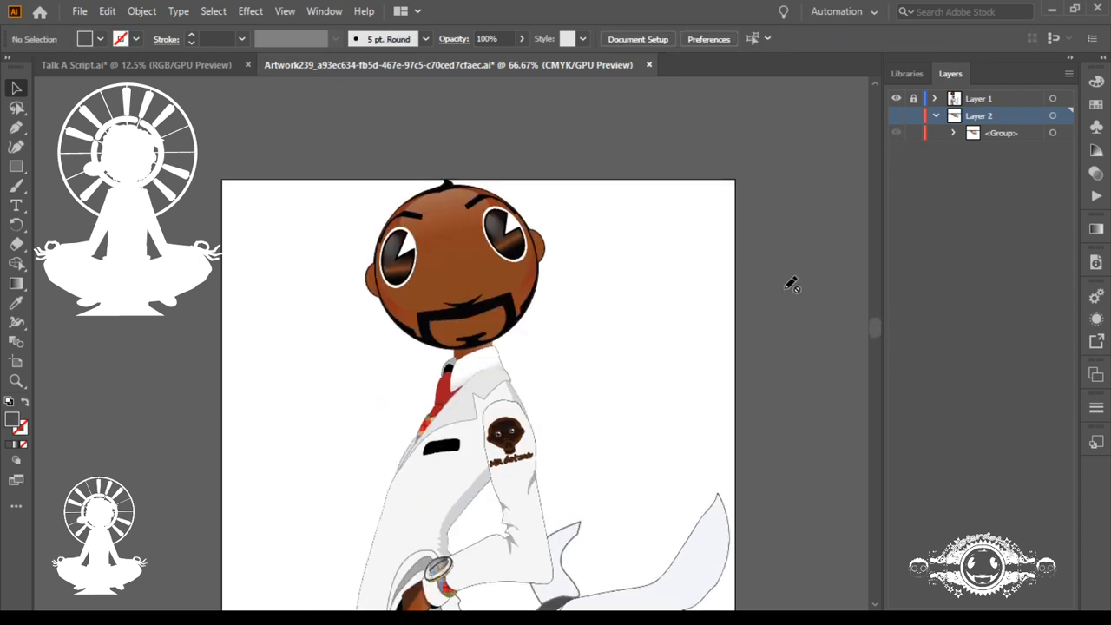
pyautogui.scroll(-5, 790, 288)
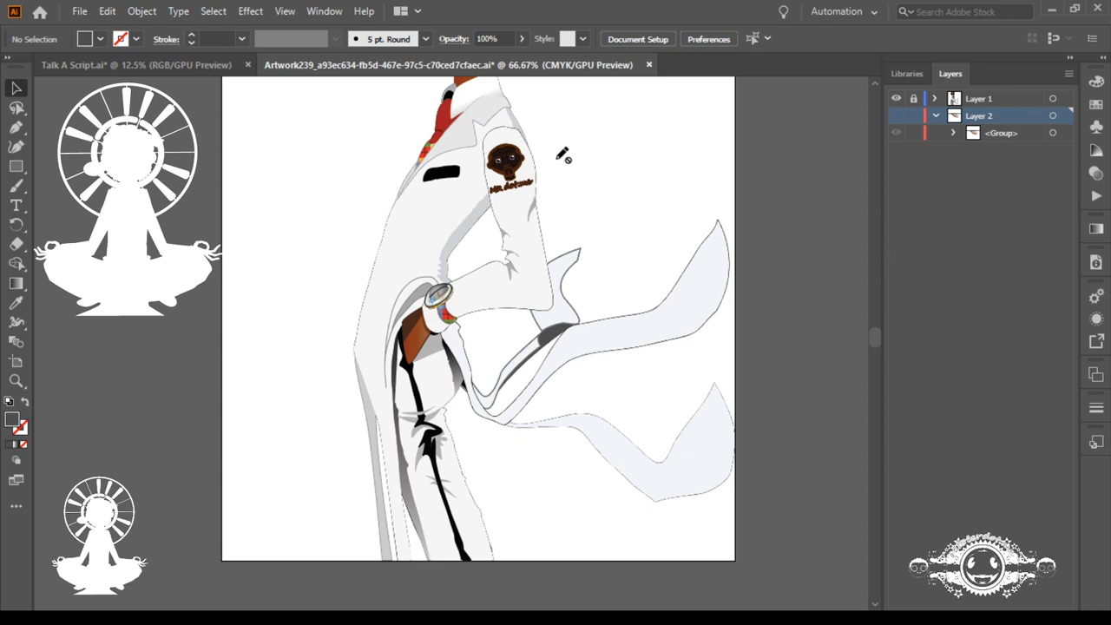
# Step: Unlock Layer 1 and hide the cartoon face badge on the sleeve inside the arm group
pyautogui.click(913, 98)
pyautogui.click(935, 99)
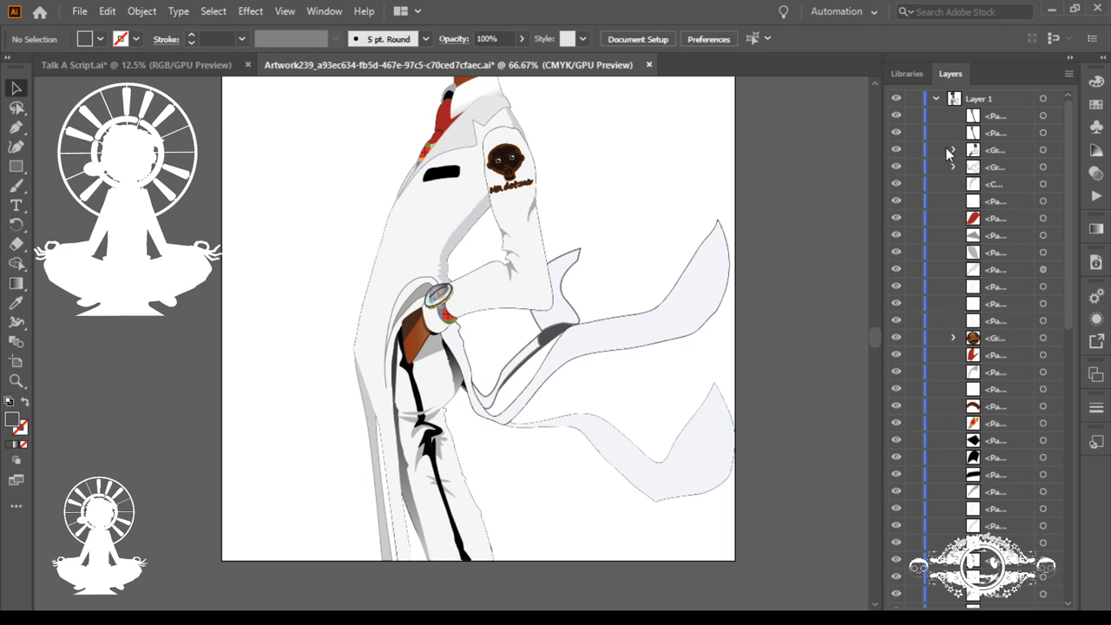
pyautogui.click(953, 149)
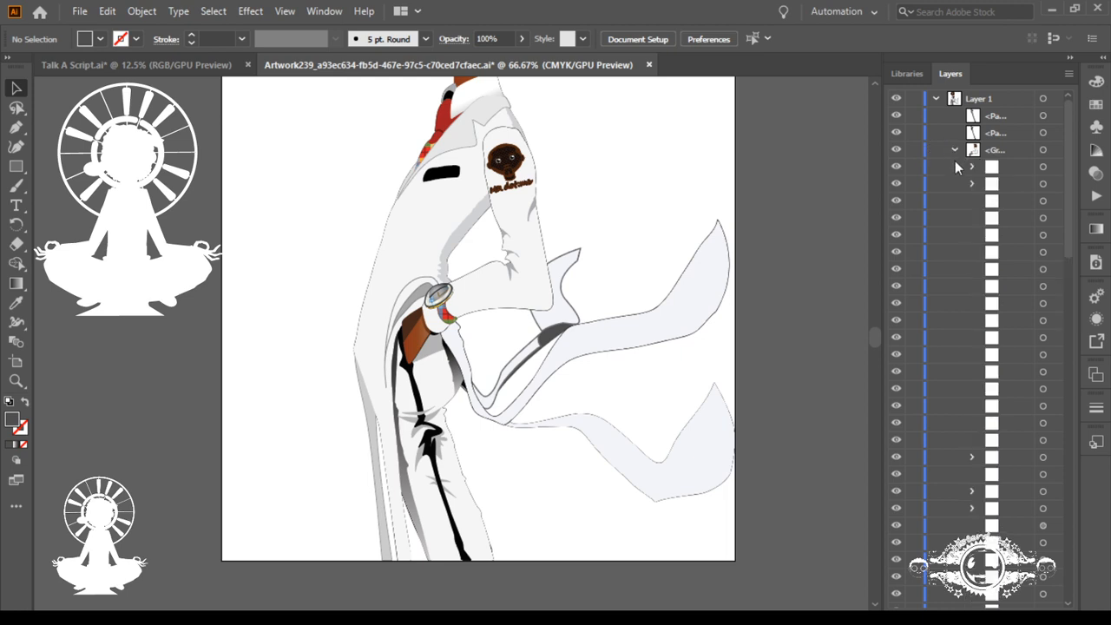
pyautogui.click(896, 183)
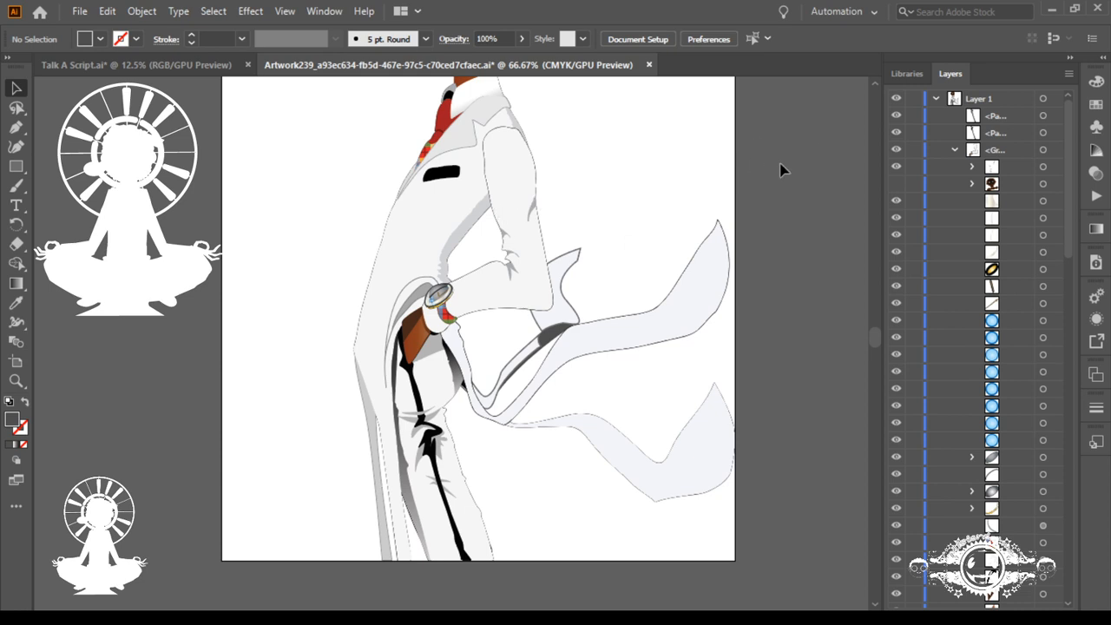
# Step: Place the linked crest image Artwork 20 over the upper sleeve and cut it to the clipboard
pyautogui.click(902, 74)
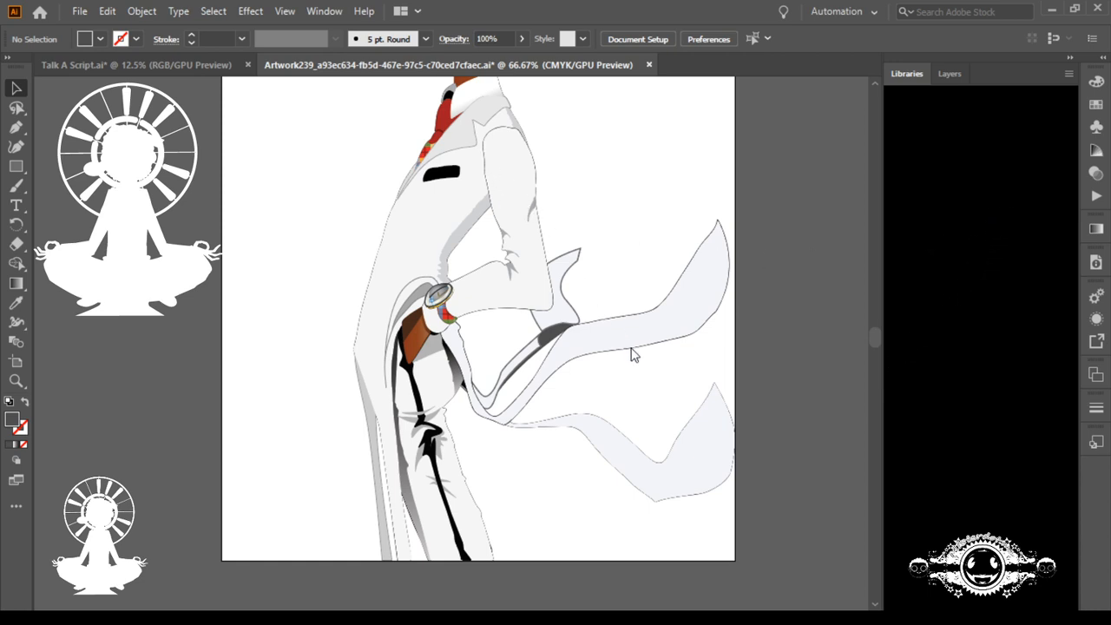
pyautogui.hotkey('ctrl', 'shift', 'p')
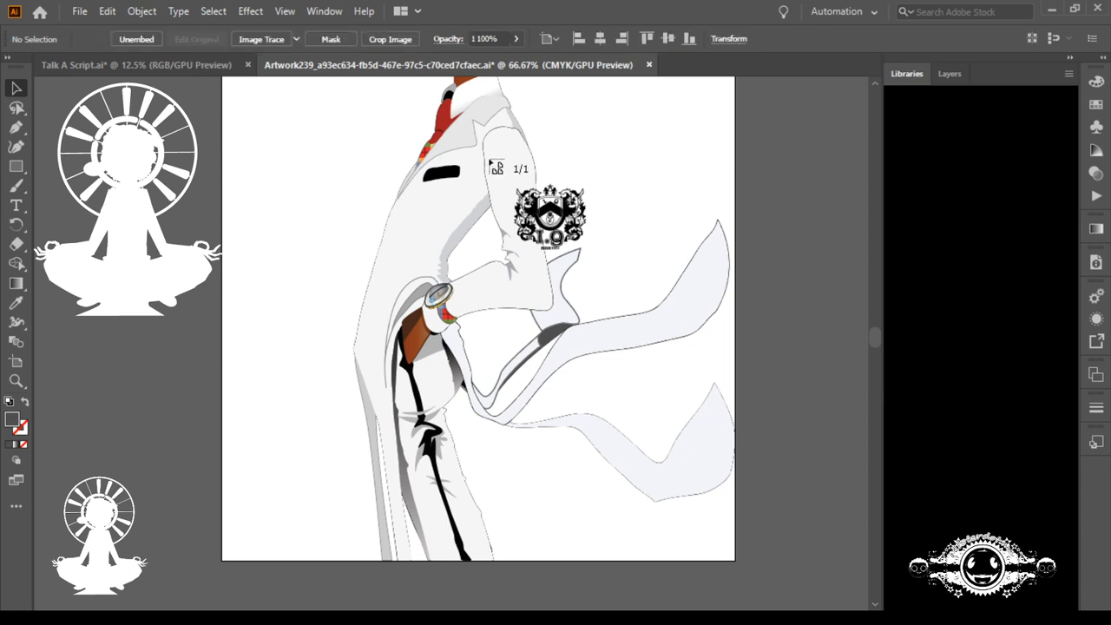
pyautogui.moveTo(484, 150); pyautogui.dragTo(539, 201)
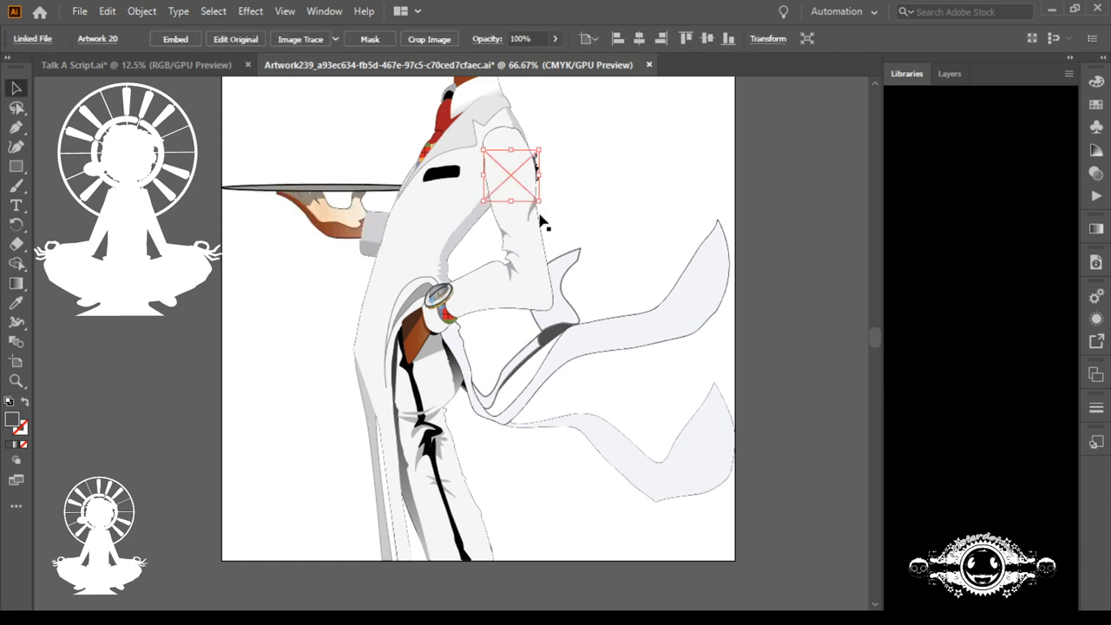
pyautogui.click(758, 144)
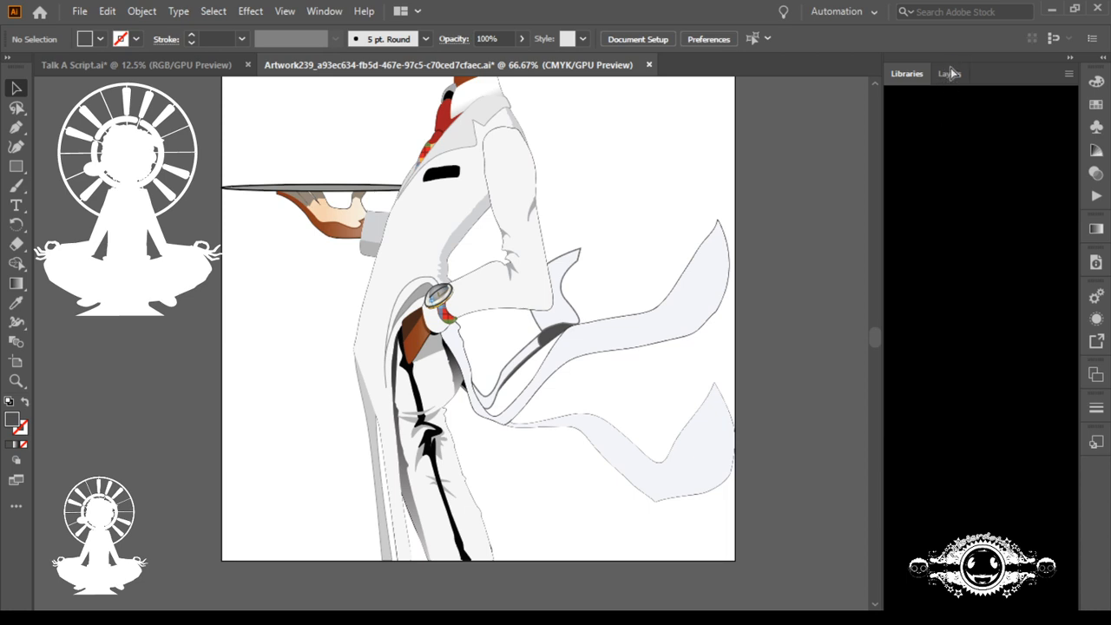
# Step: Collapse the arm group, add a new layer above Layer 1, and paste the crest in front on it
pyautogui.click(950, 74)
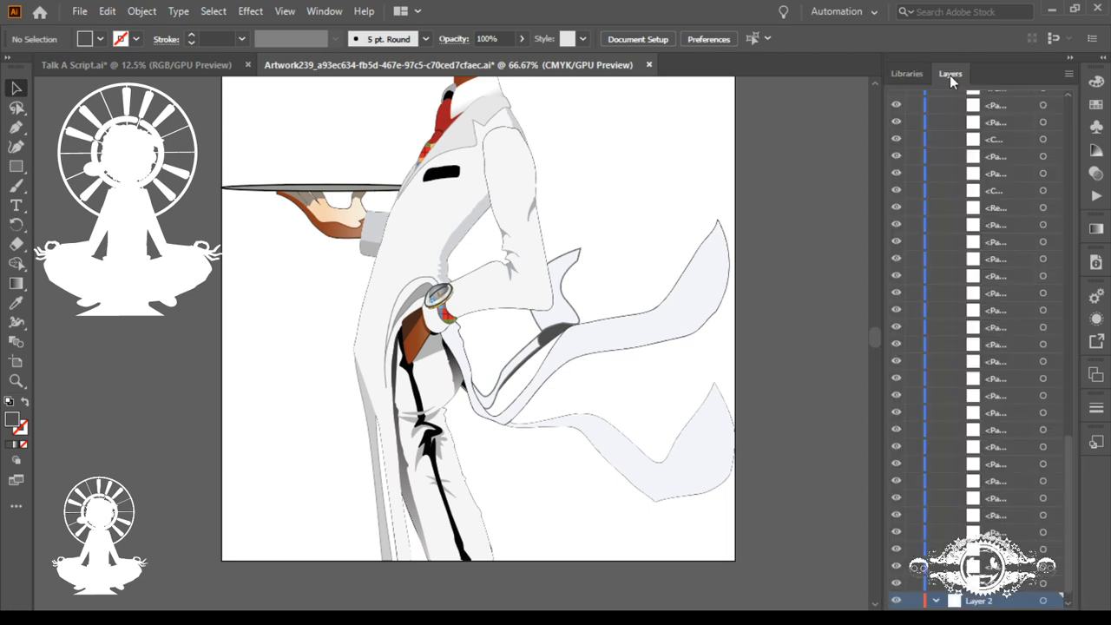
pyautogui.scroll(10, 1010, 181)
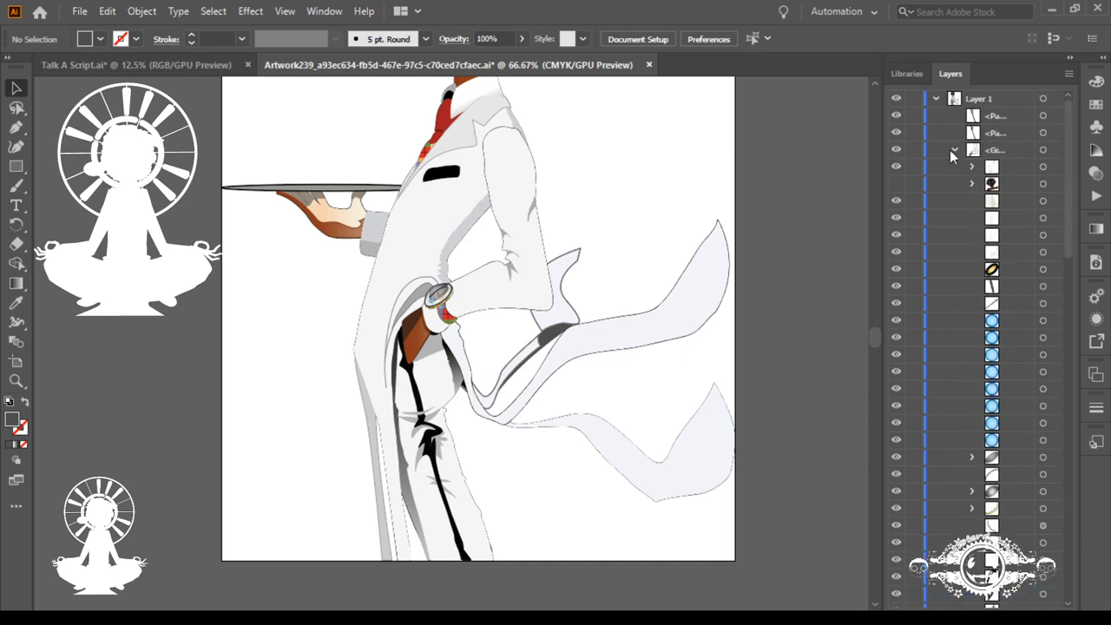
pyautogui.click(953, 149)
pyautogui.click(1020, 98)
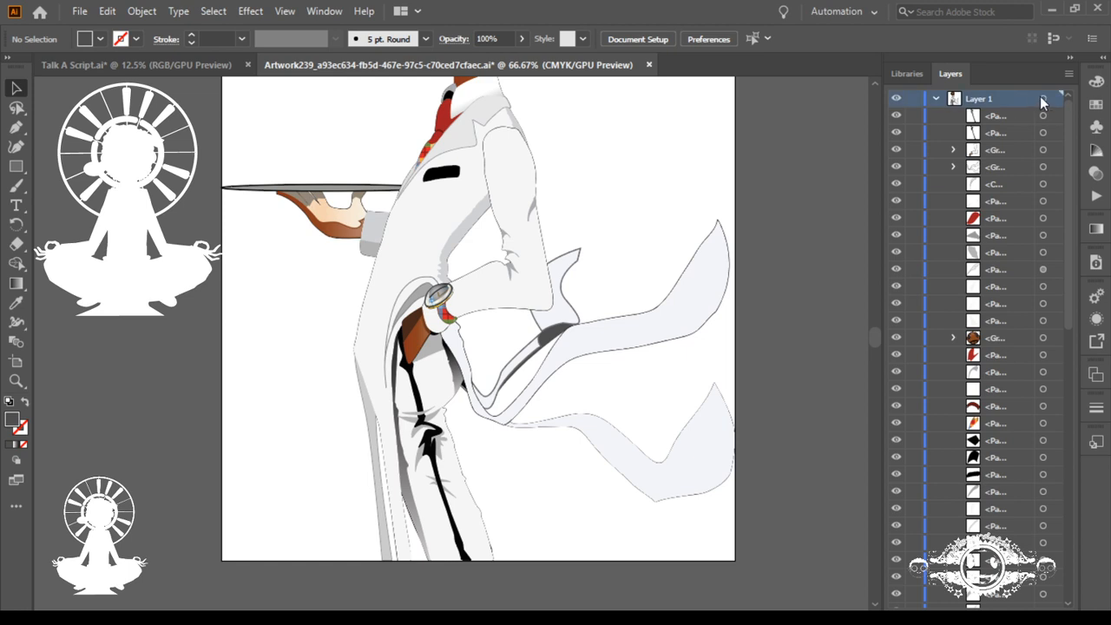
pyautogui.click(1042, 99)
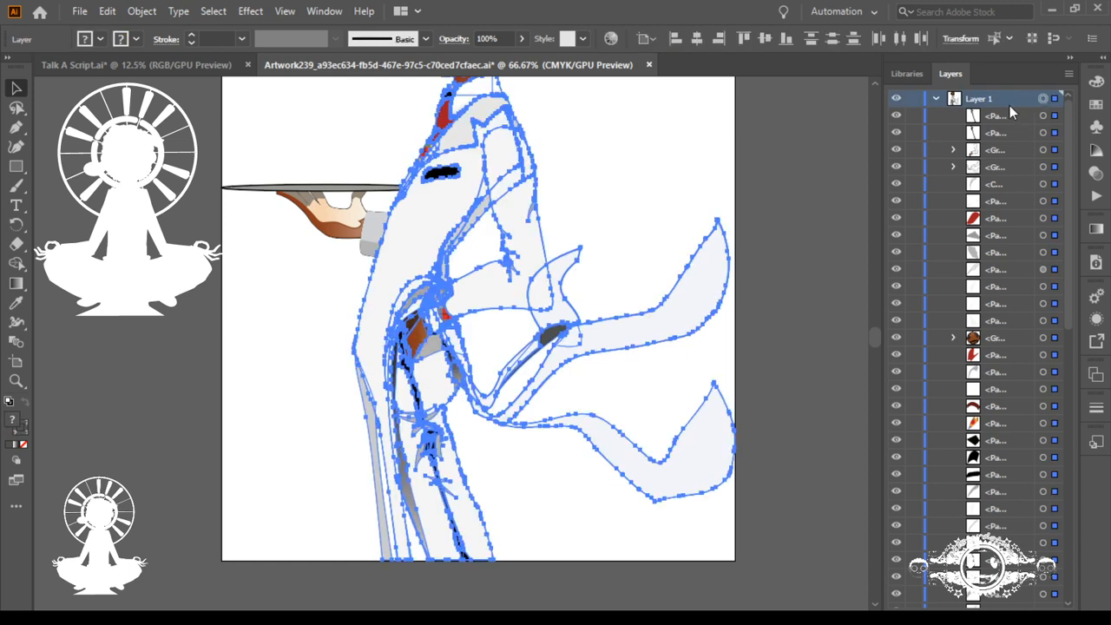
pyautogui.click(1029, 608)
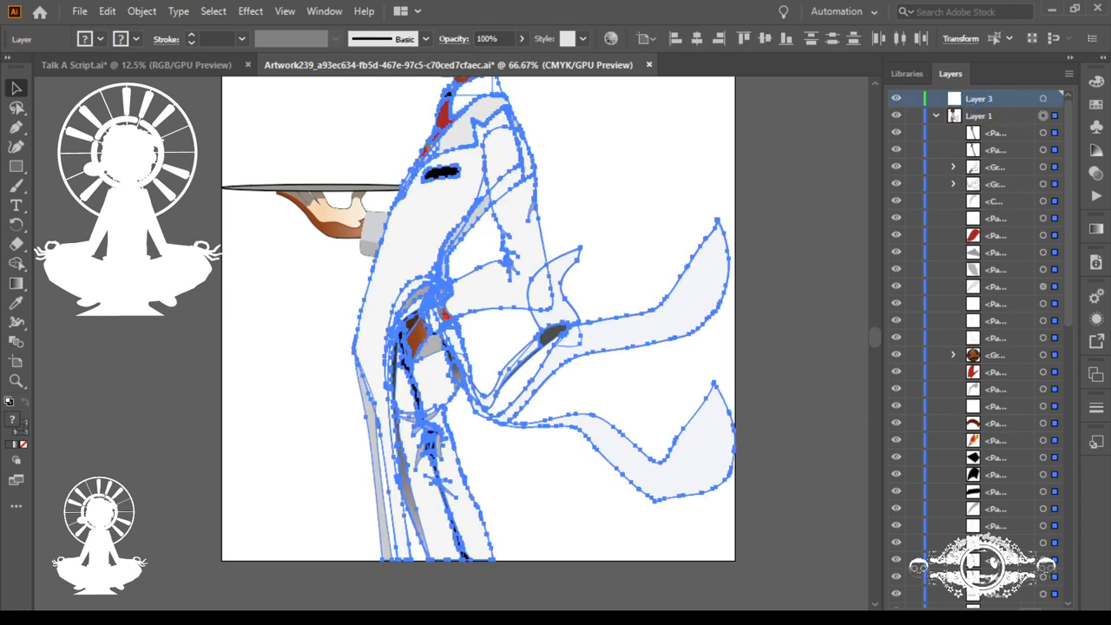
pyautogui.click(1043, 94)
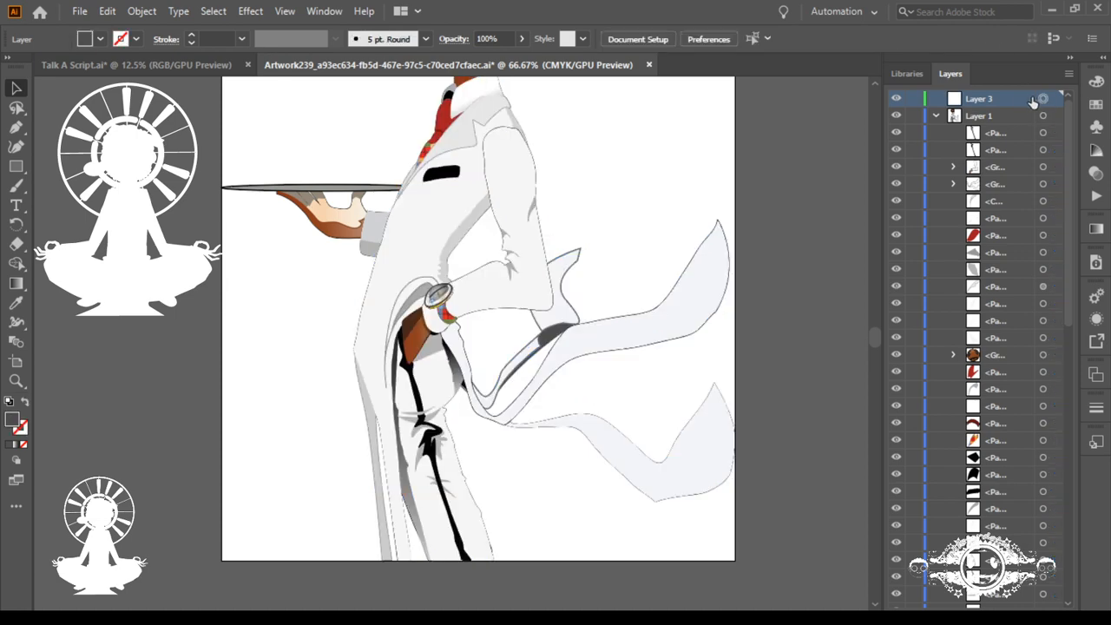
pyautogui.hotkey('ctrl', 'f')
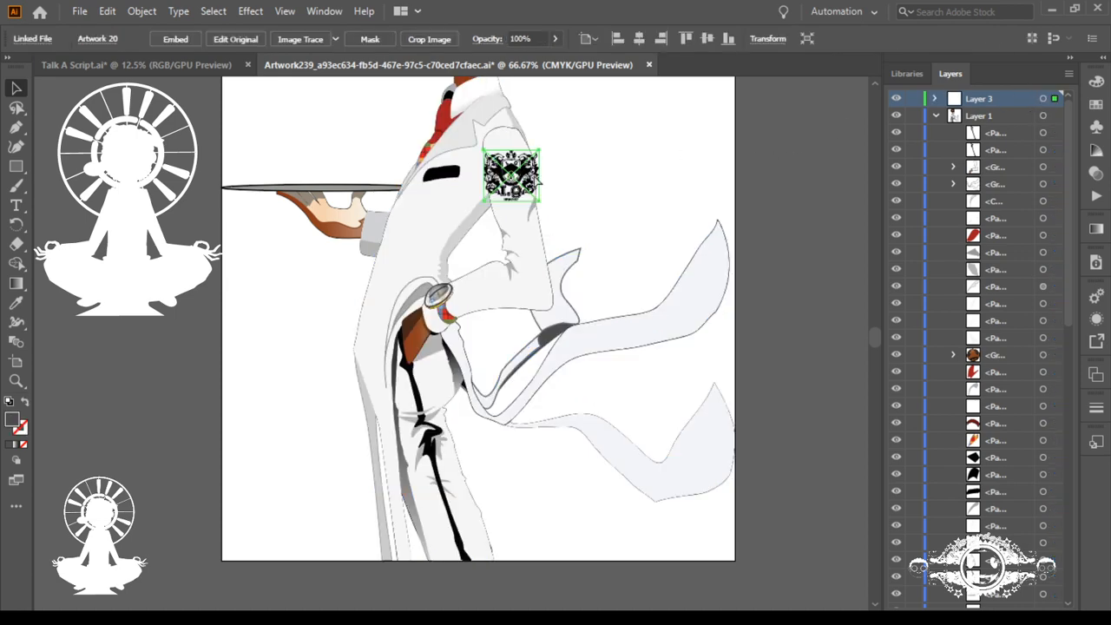
# Step: Rotate the crest slightly counterclockwise to follow the sleeve, and scale it down to fit inside the upper arm
pyautogui.moveTo(467, 142); pyautogui.dragTo(640, 373)
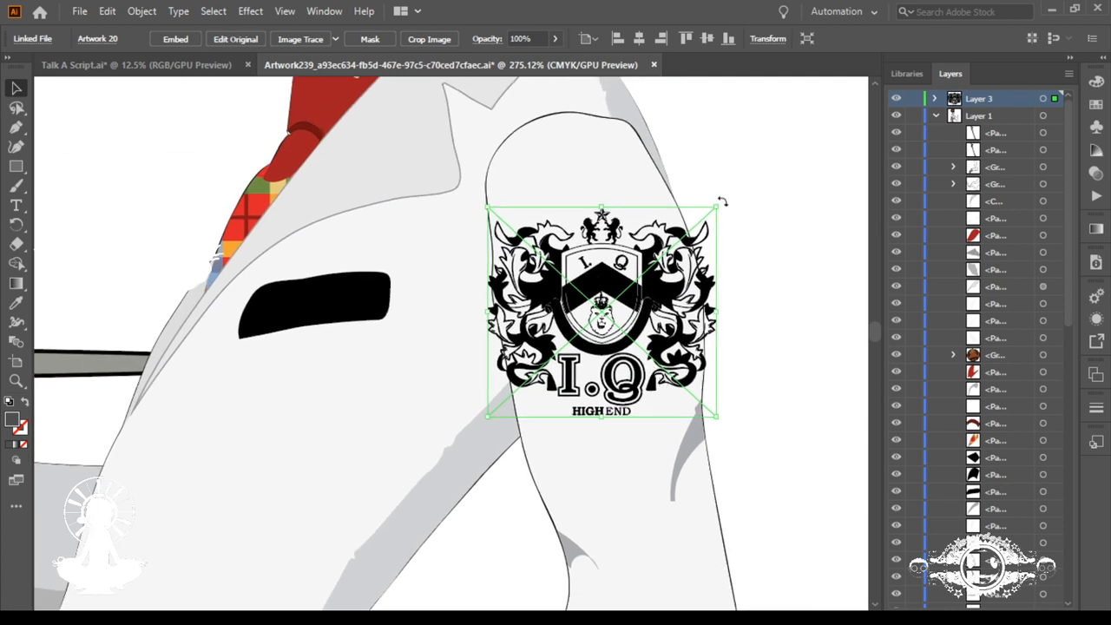
pyautogui.moveTo(721, 201); pyautogui.dragTo(708, 172)
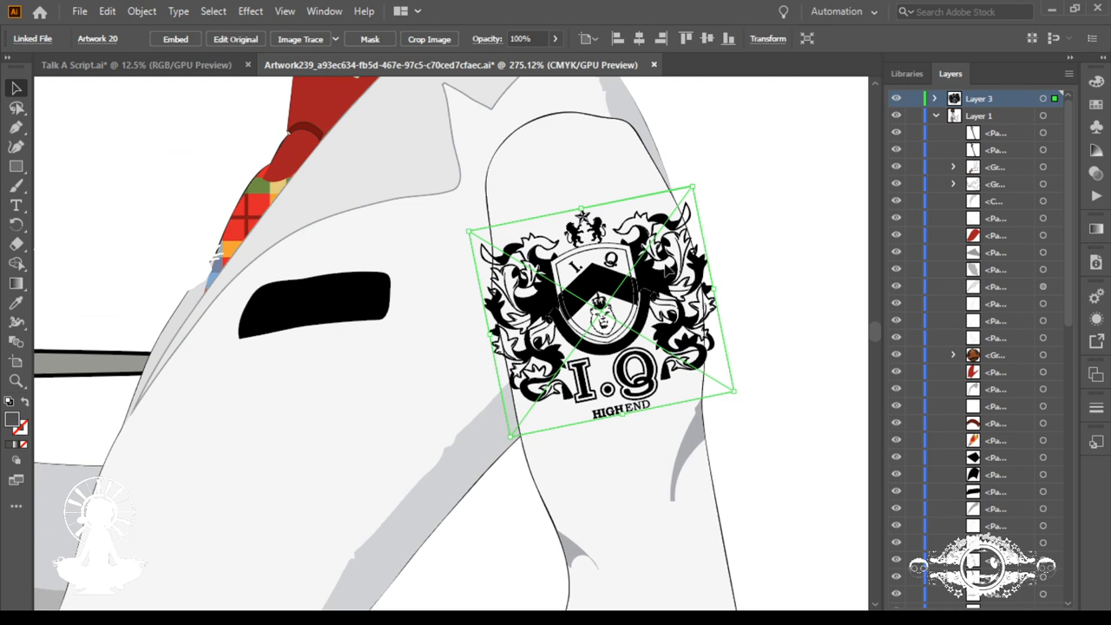
pyautogui.moveTo(623, 414); pyautogui.dragTo(615, 381)
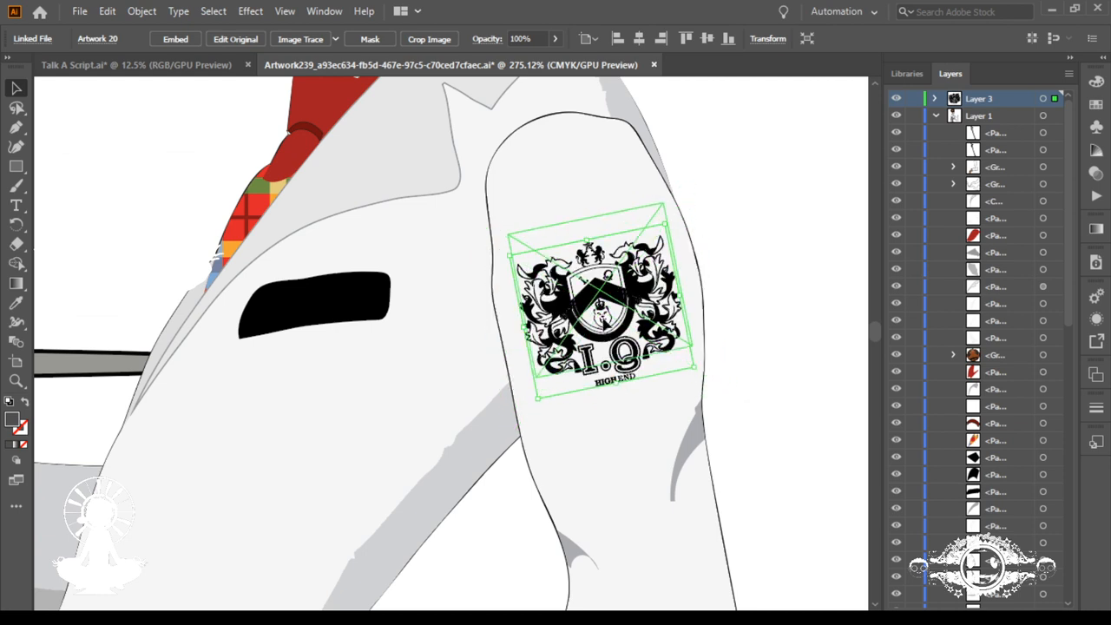
pyautogui.moveTo(603, 320); pyautogui.dragTo(600, 317)
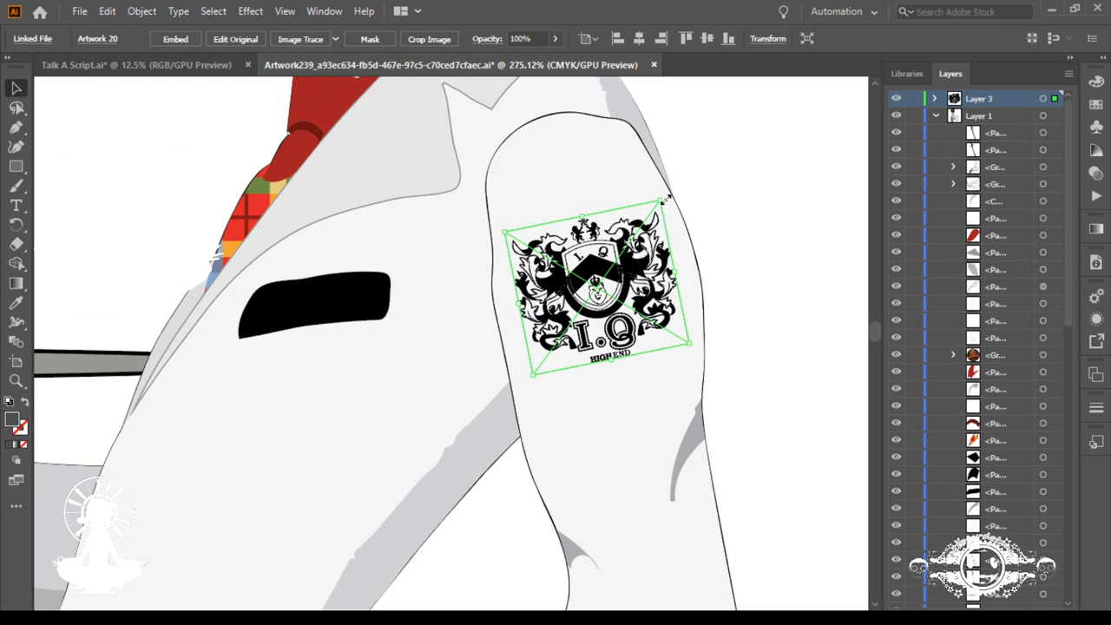
# Step: Enlarge the crest to span the sleeve's width, adjust its position on the upper arm, and deselect it
pyautogui.moveTo(667, 198); pyautogui.dragTo(670, 186)
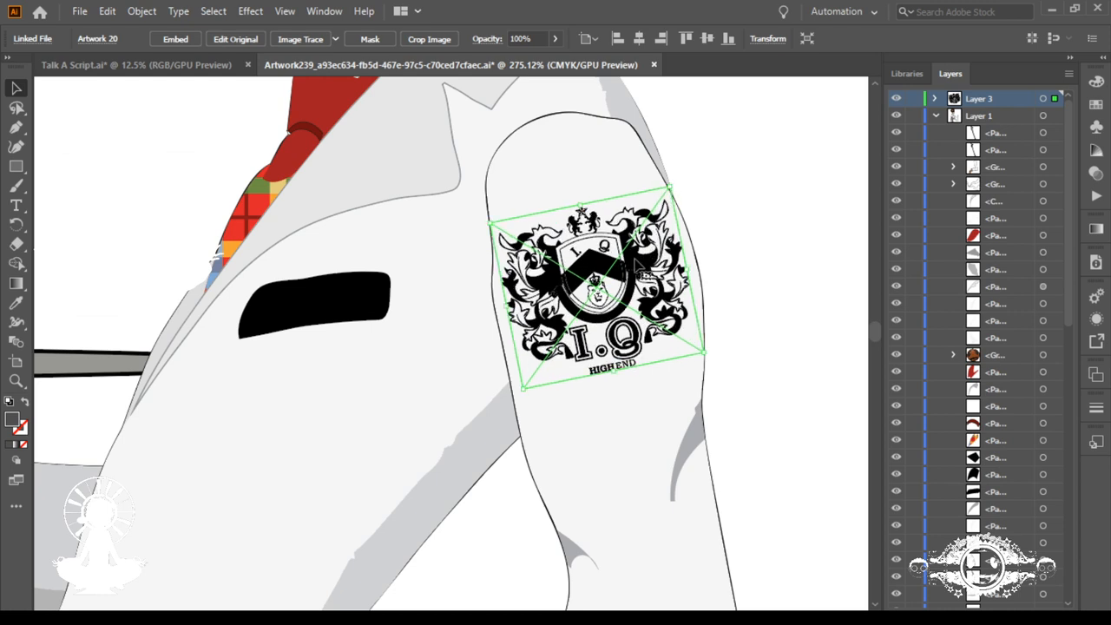
pyautogui.moveTo(638, 265); pyautogui.dragTo(638, 279)
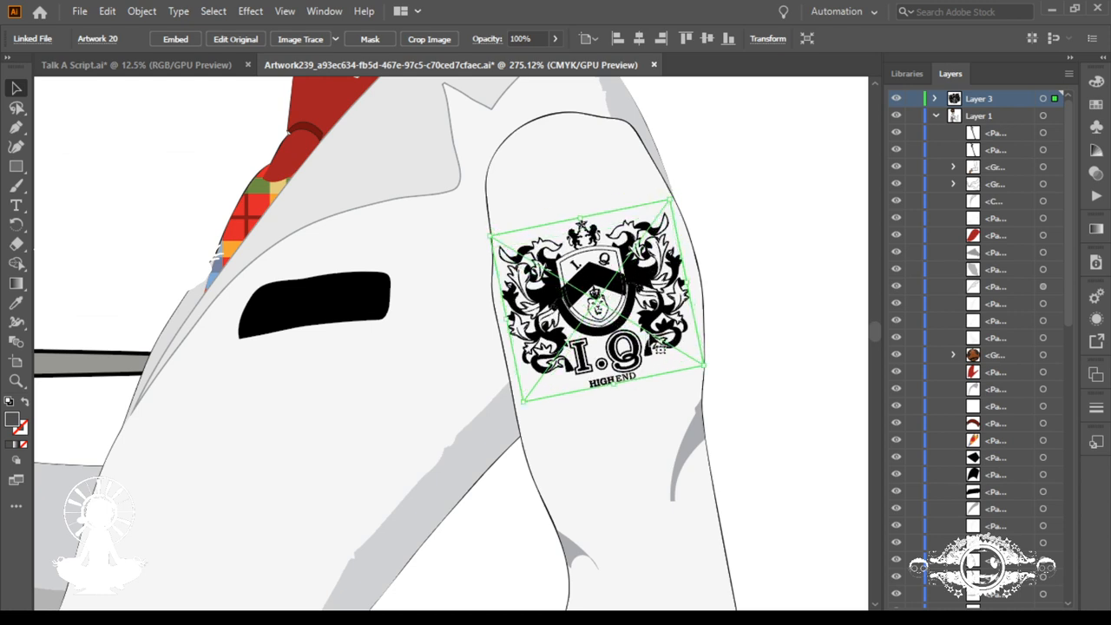
pyautogui.press('Right')
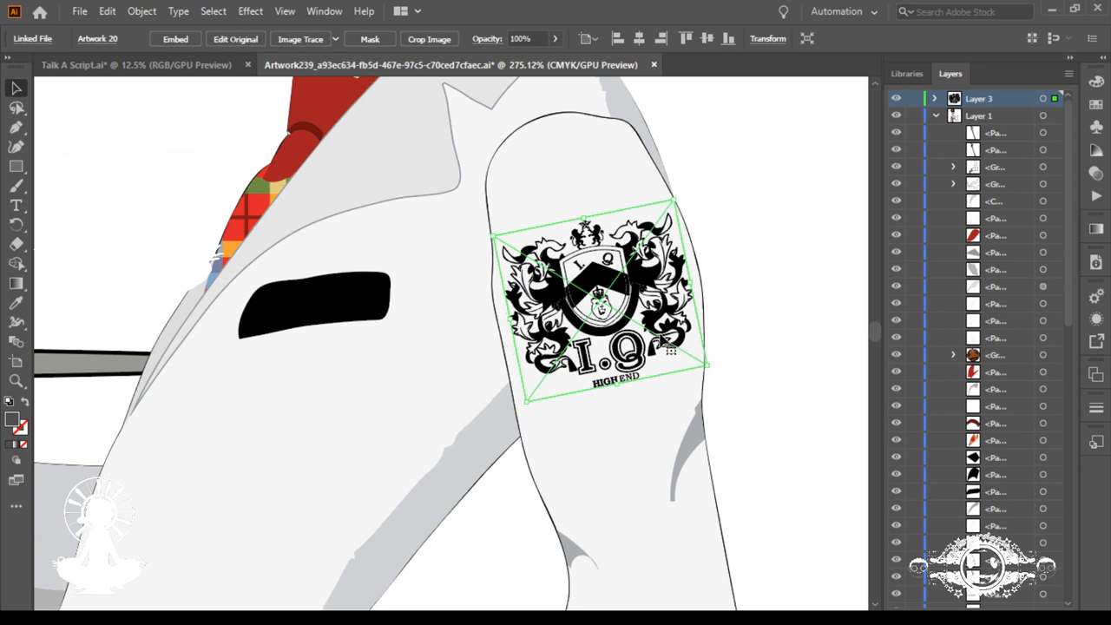
pyautogui.moveTo(493, 236); pyautogui.dragTo(487, 235)
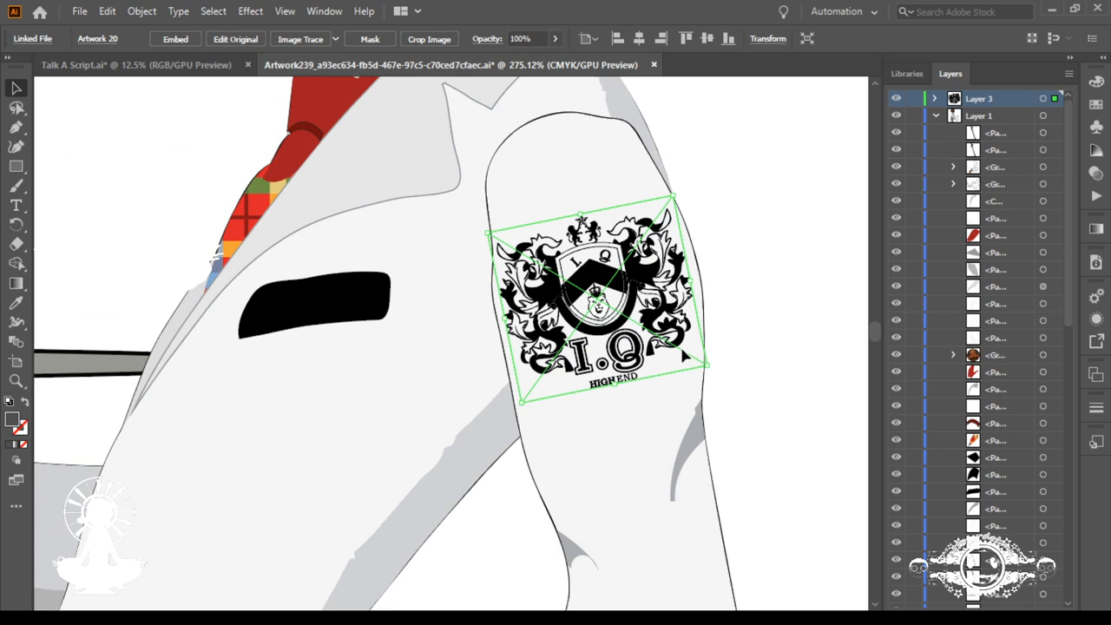
pyautogui.moveTo(708, 364); pyautogui.dragTo(718, 373)
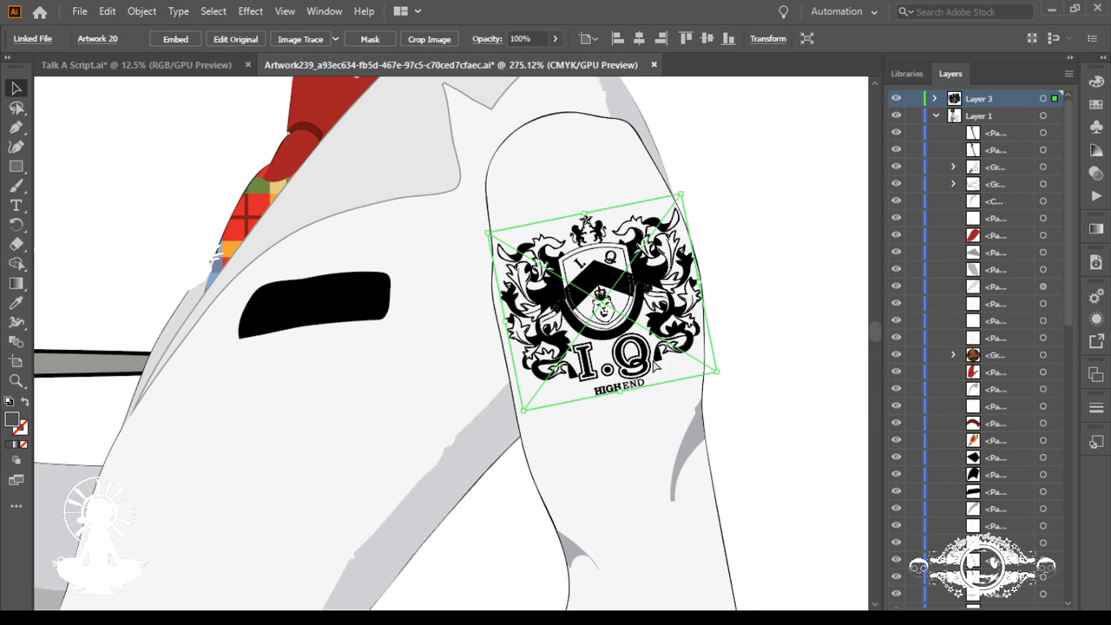
pyautogui.hotkey('ctrl', '0')
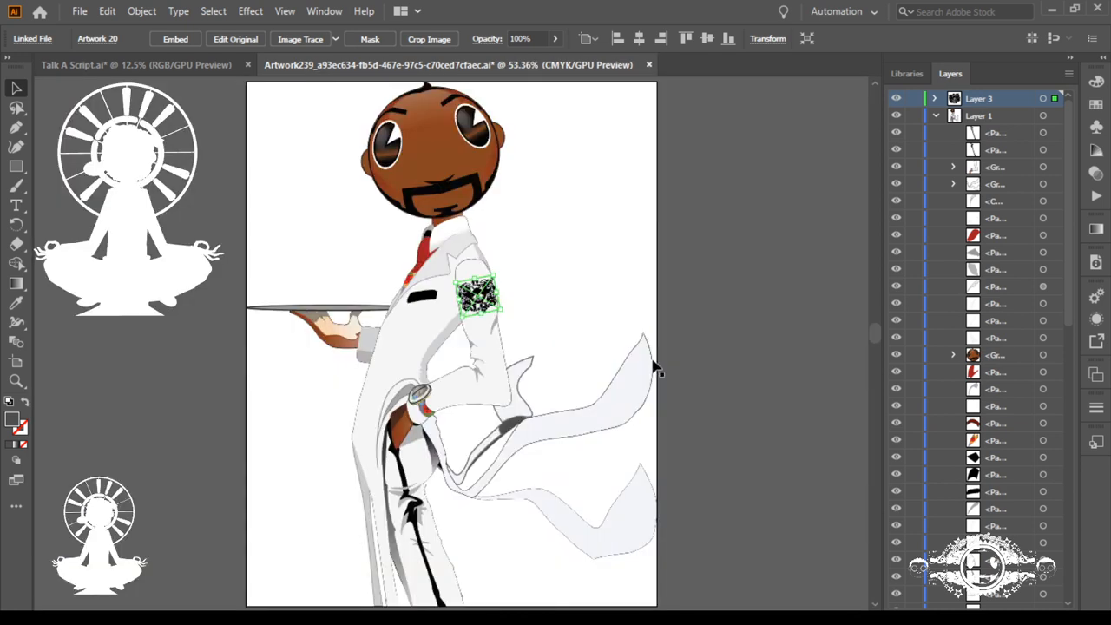
pyautogui.click(559, 314)
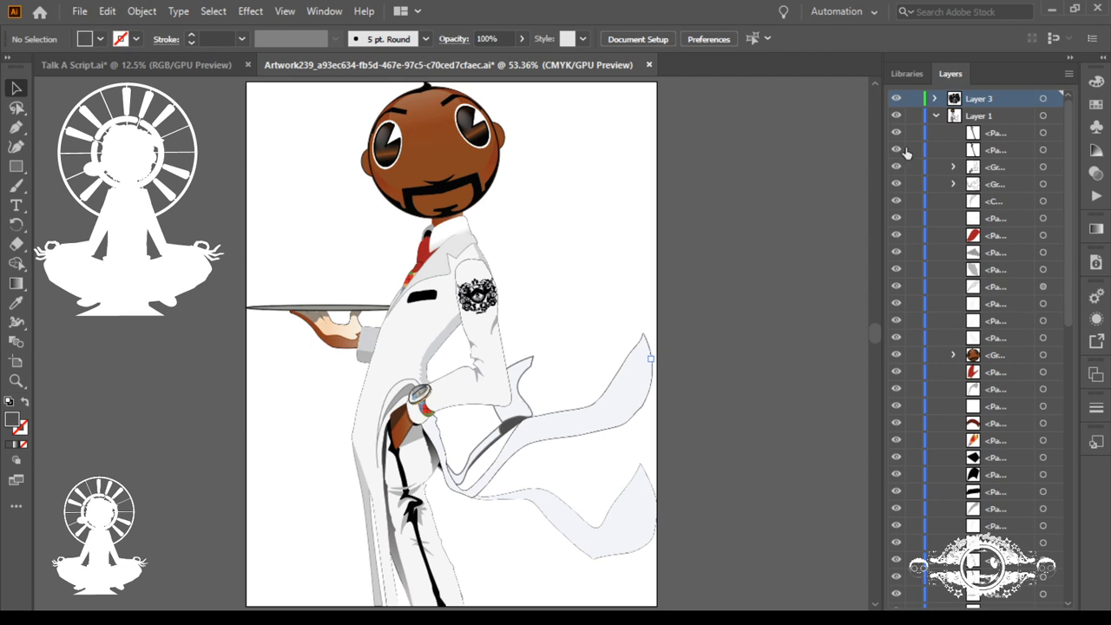
# Step: Collapse Layer 1 and Layer 2, duplicate Layer 2 directly beneath itself, and hide the original Layer 2
pyautogui.click(936, 115)
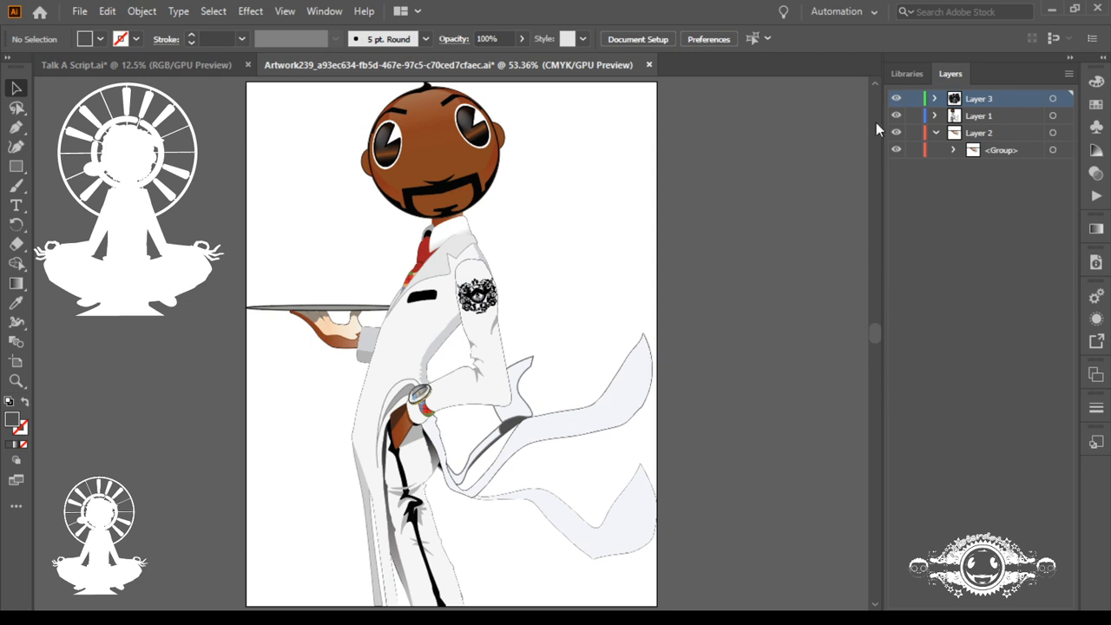
pyautogui.click(935, 132)
pyautogui.moveTo(967, 136)
pyautogui.mouseDown()
pyautogui.moveTo(969, 163)
pyautogui.moveTo(969, 149)
pyautogui.mouseUp()
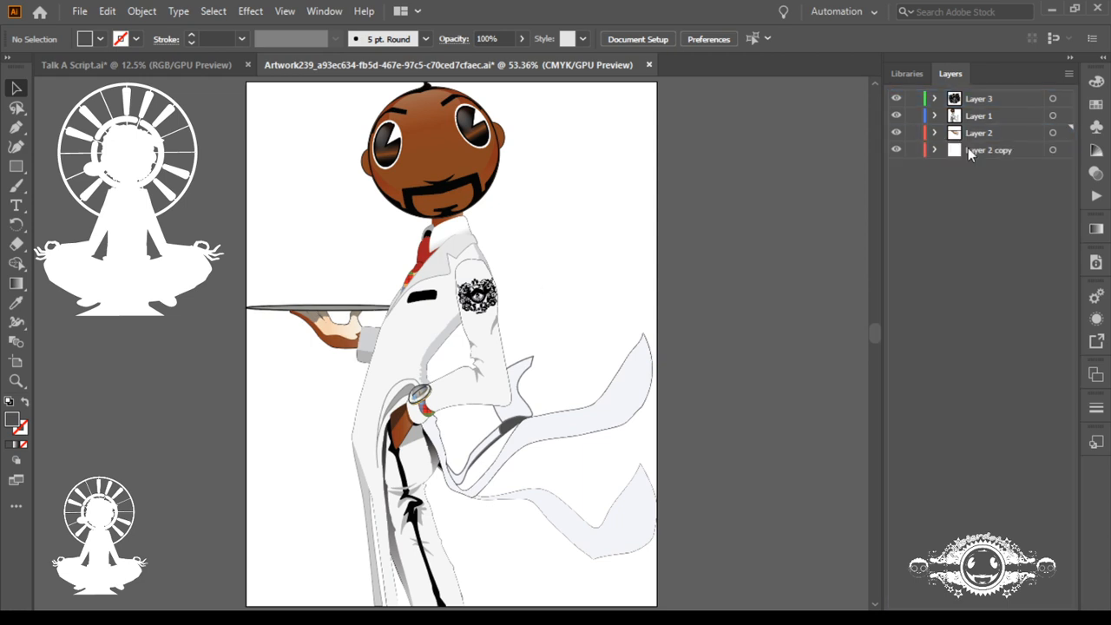
pyautogui.click(895, 135)
pyautogui.moveTo(326, 300); pyautogui.dragTo(642, 341)
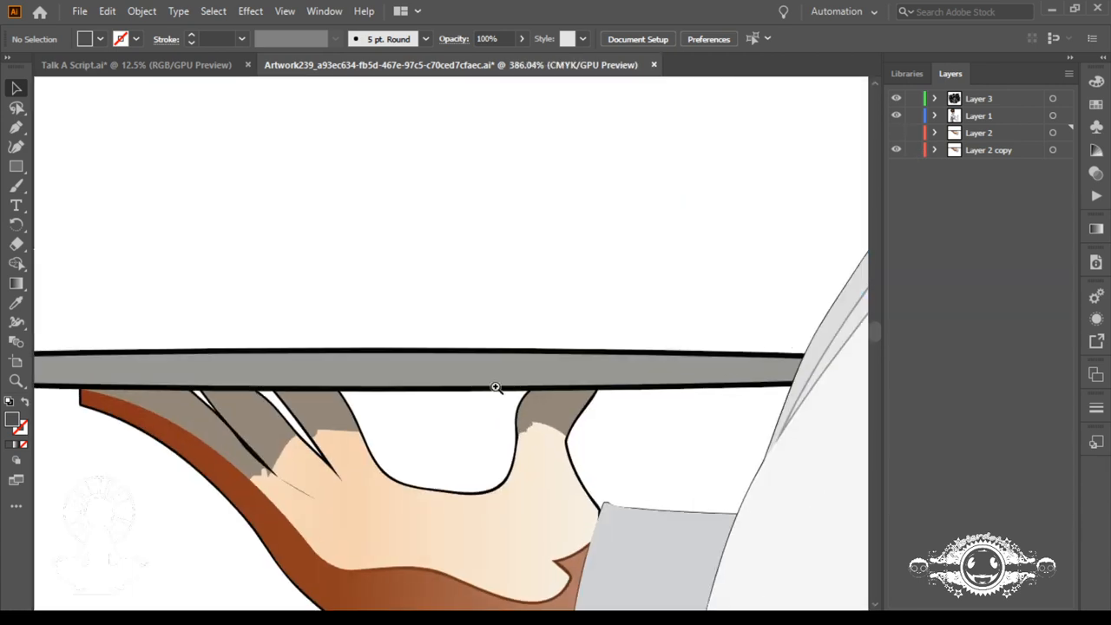
pyautogui.moveTo(353, 483); pyautogui.dragTo(552, 261)
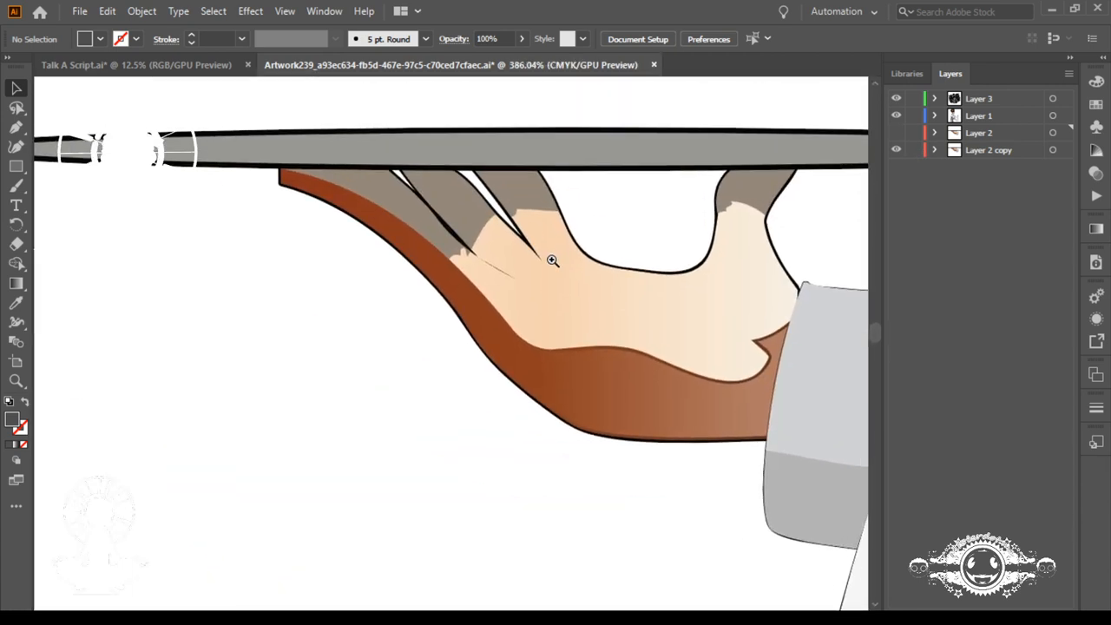
# Step: Rotate the tray-and-hand group in Layer 2 copy counterclockwise about a pivot at the inner elbow, tilting the tray's free end down
pyautogui.hotkey('ctrl', '-')
pyautogui.hotkey('ctrl', '-')
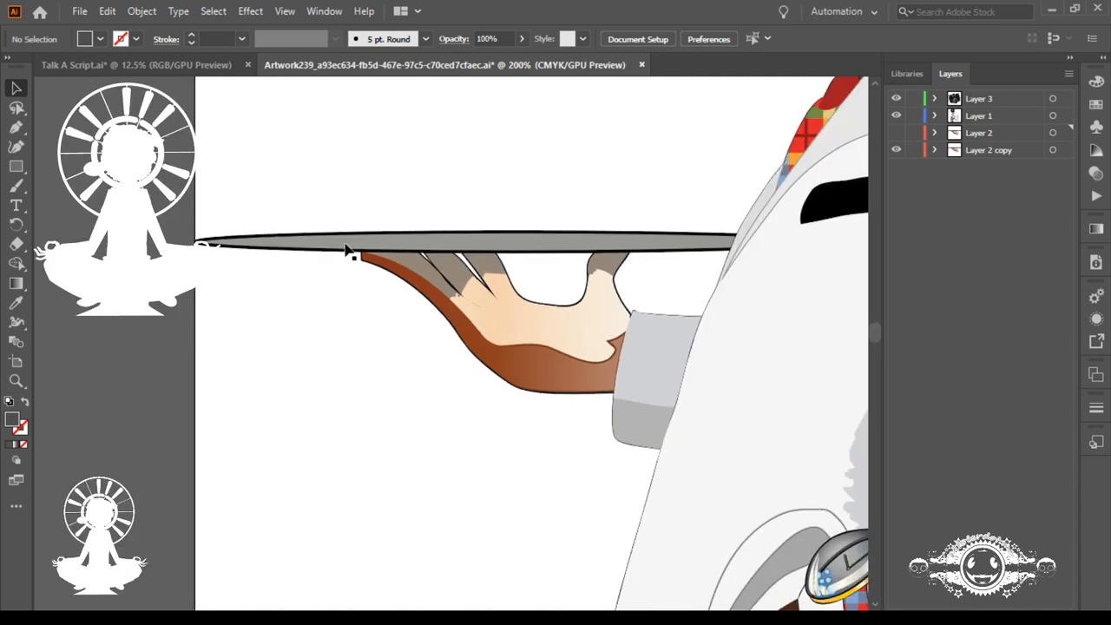
pyautogui.click(346, 251)
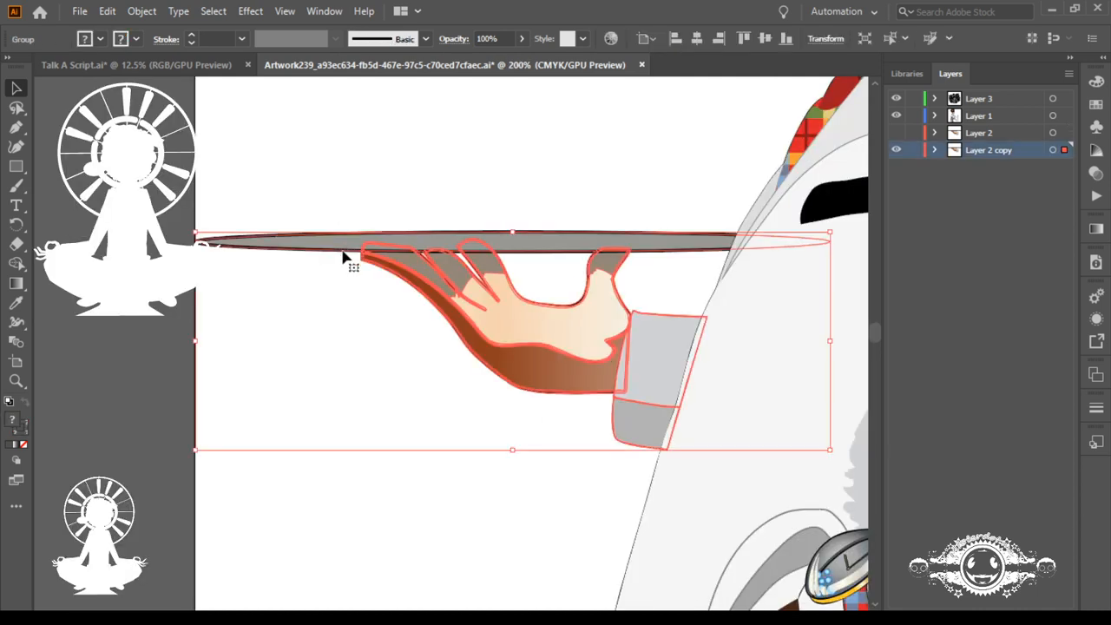
pyautogui.click(16, 248)
pyautogui.click(17, 226)
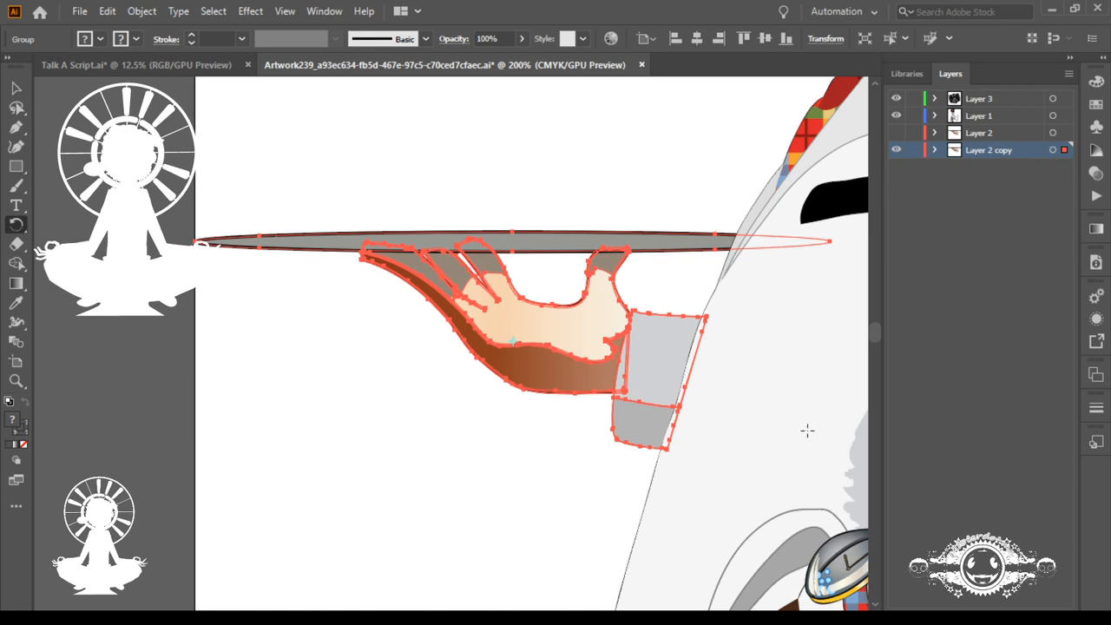
pyautogui.press('ctrl')
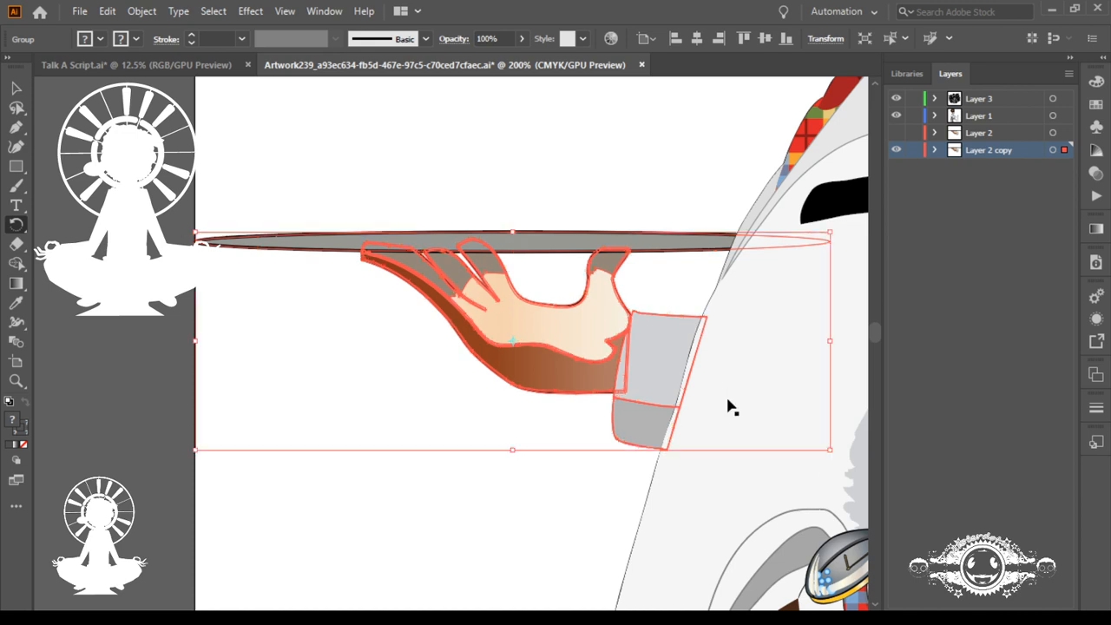
pyautogui.hotkey('ctrl', '-')
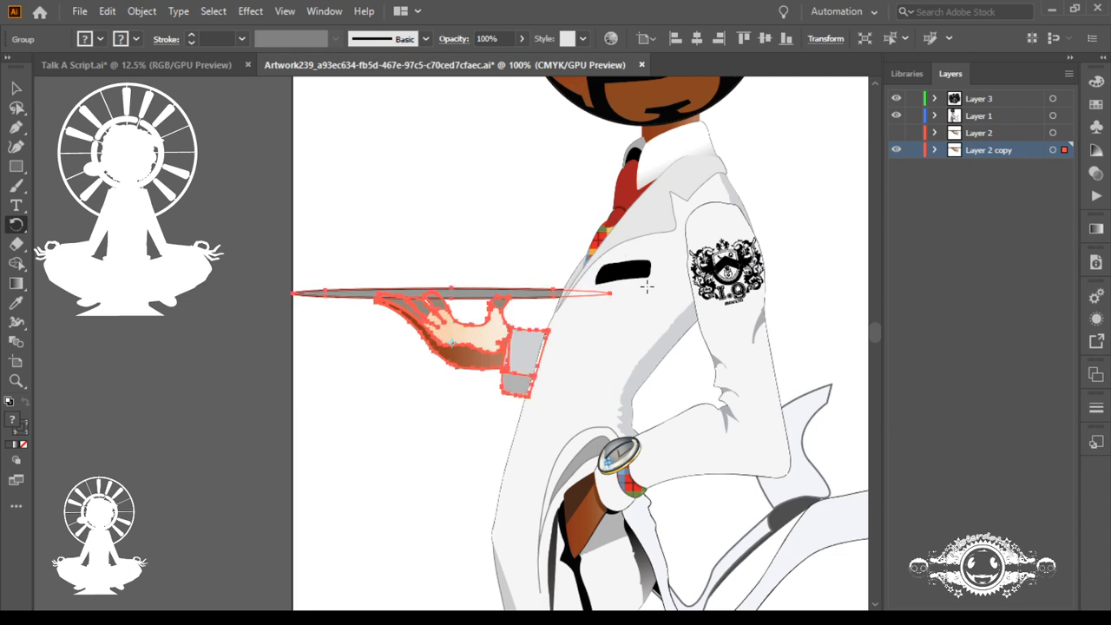
pyautogui.click(657, 368)
pyautogui.moveTo(670, 333); pyautogui.dragTo(644, 129)
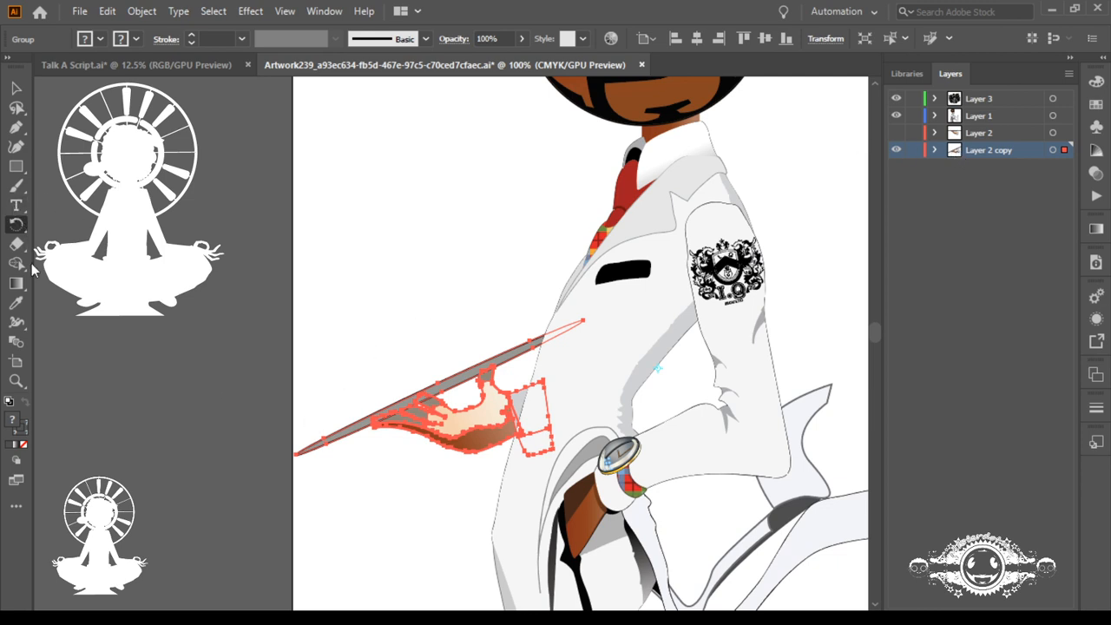
# Step: Expand Layer 2 copy, ungroup the tray hand into separate paths, and lock Layer 3 and Layer 1
pyautogui.click(934, 150)
pyautogui.click(953, 167)
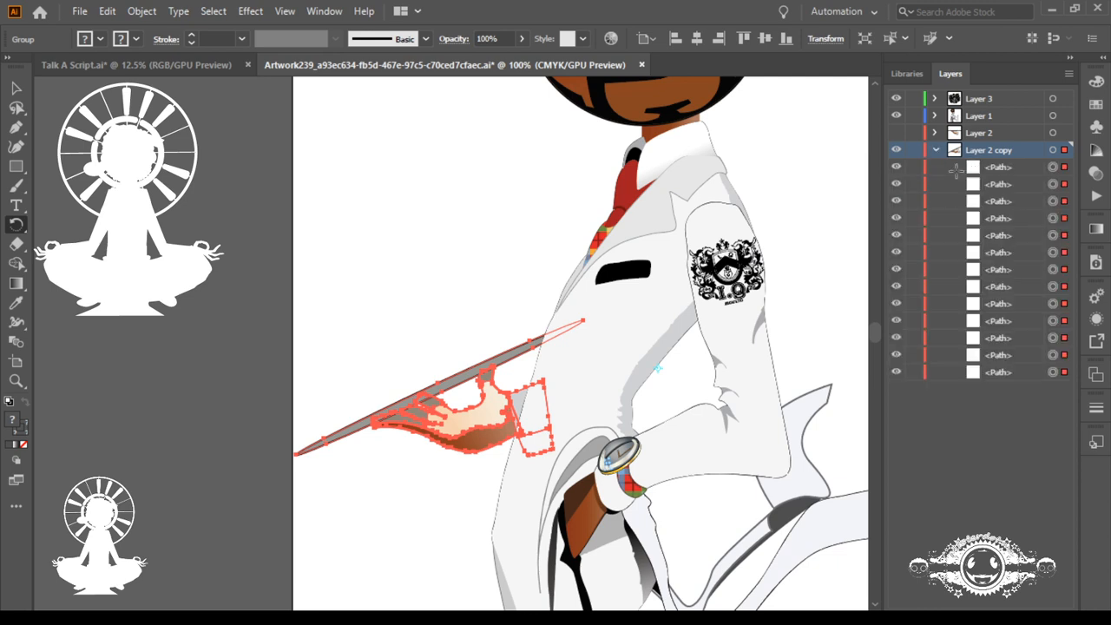
pyautogui.hotkey('ctrl', 'shift', 'g')
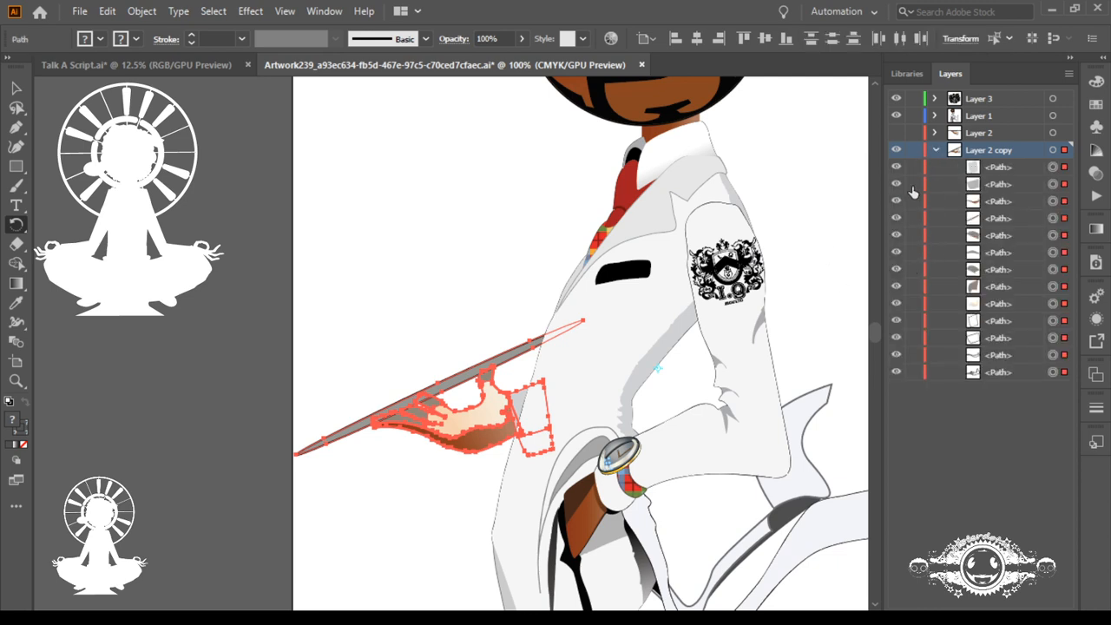
pyautogui.click(912, 97)
# Step: Deselect the ungrouped hand paths and select only the grey tray path
pyautogui.press('ctrl')
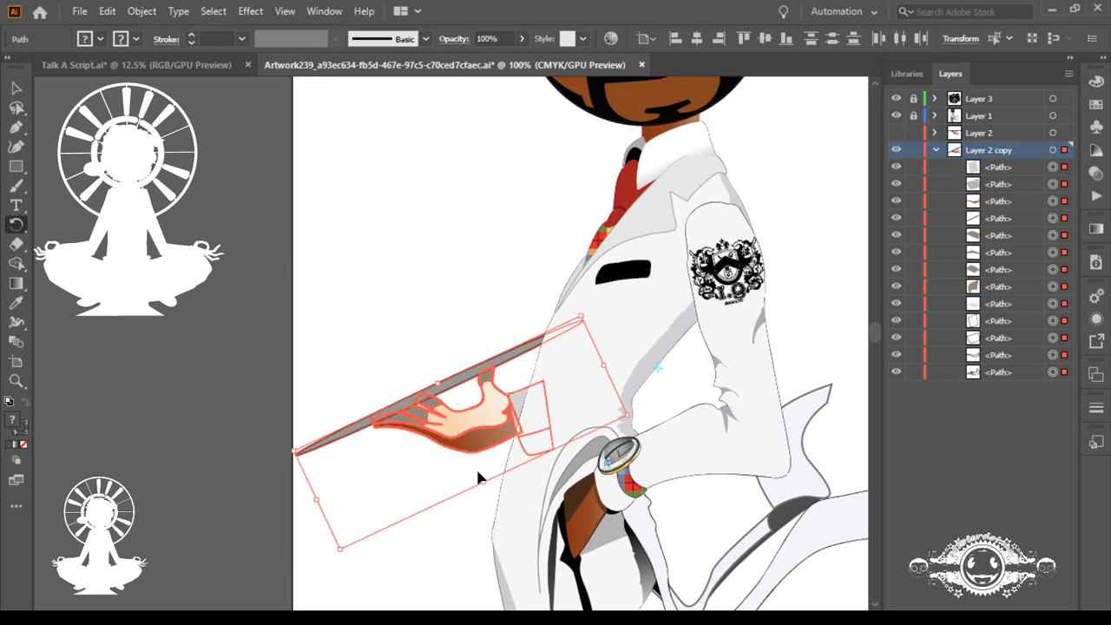
pyautogui.click(475, 466)
pyautogui.click(515, 379)
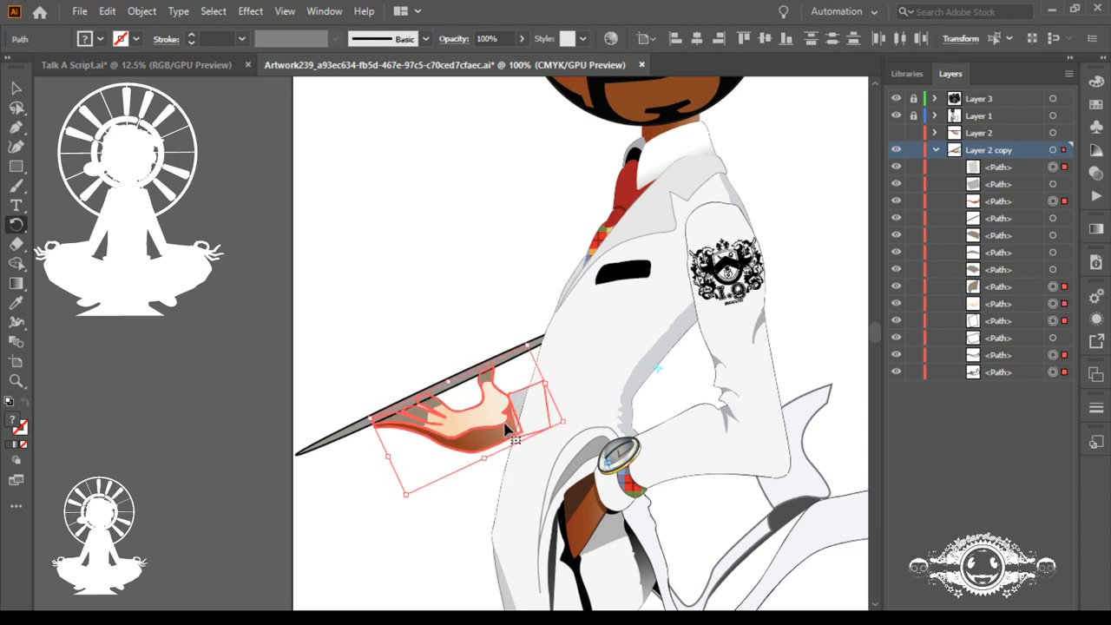
pyautogui.click(412, 475)
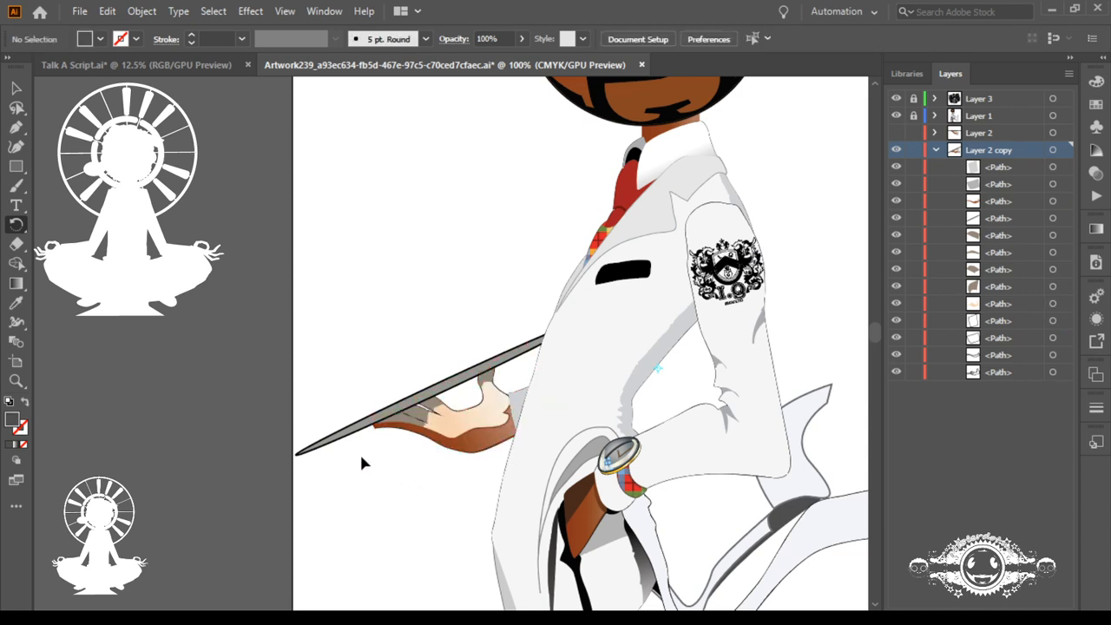
pyautogui.click(325, 444)
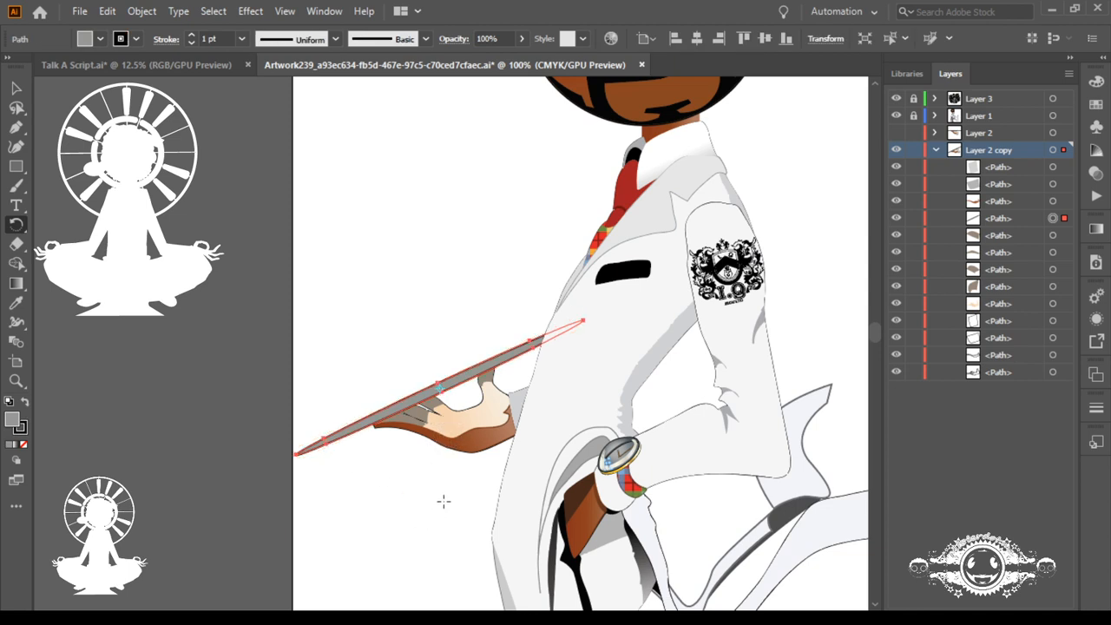
pyautogui.press('ctrl')
pyautogui.click(13, 248)
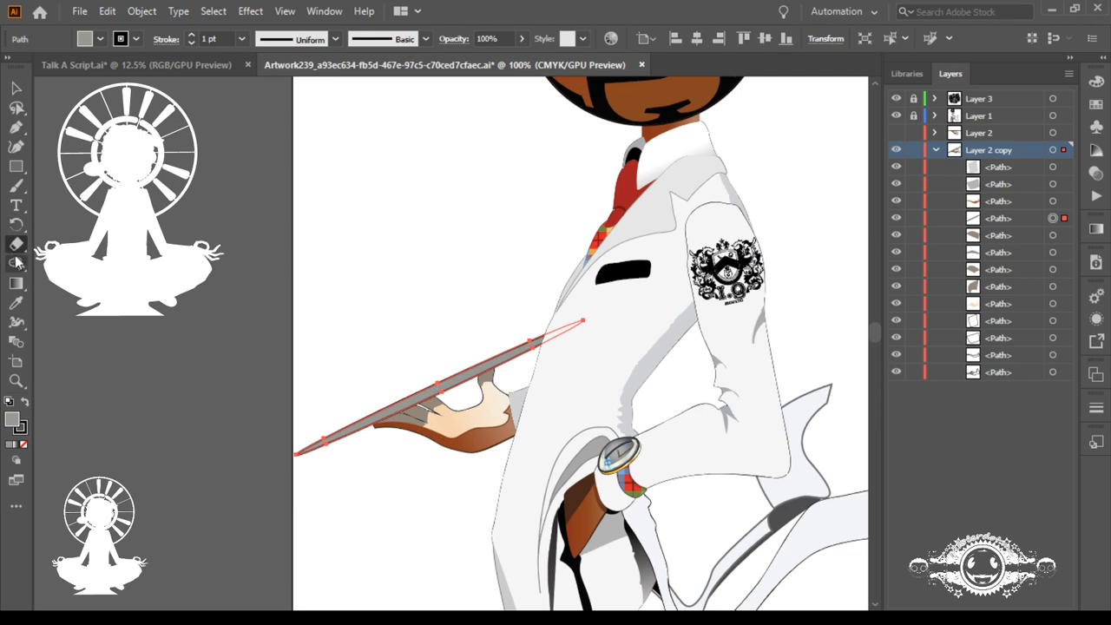
pyautogui.click(18, 265)
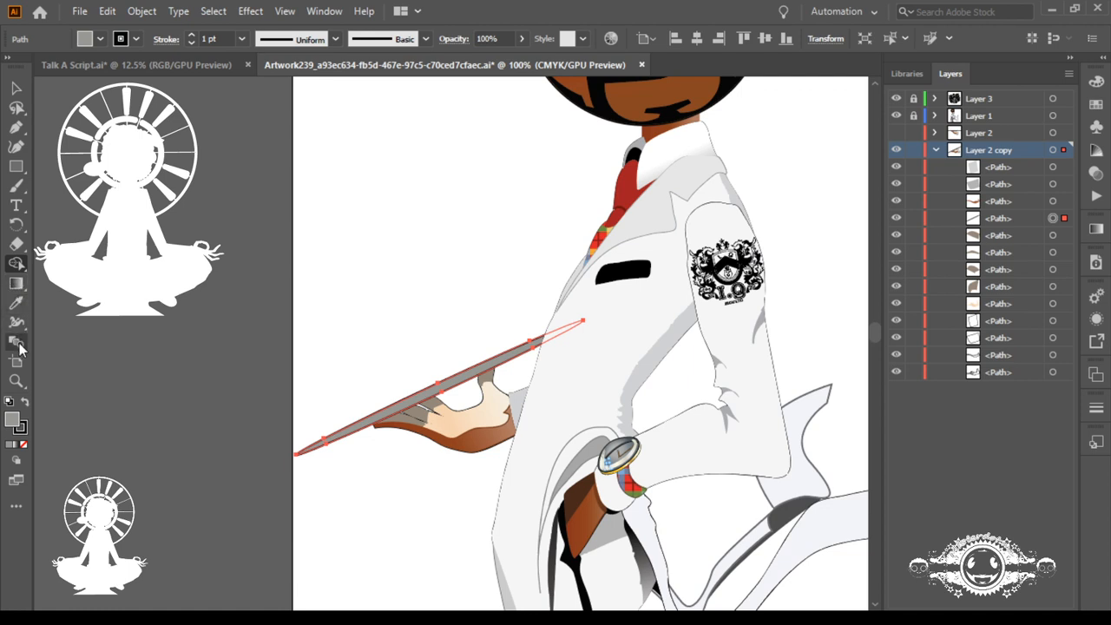
pyautogui.click(17, 244)
pyautogui.click(18, 265)
pyautogui.click(17, 303)
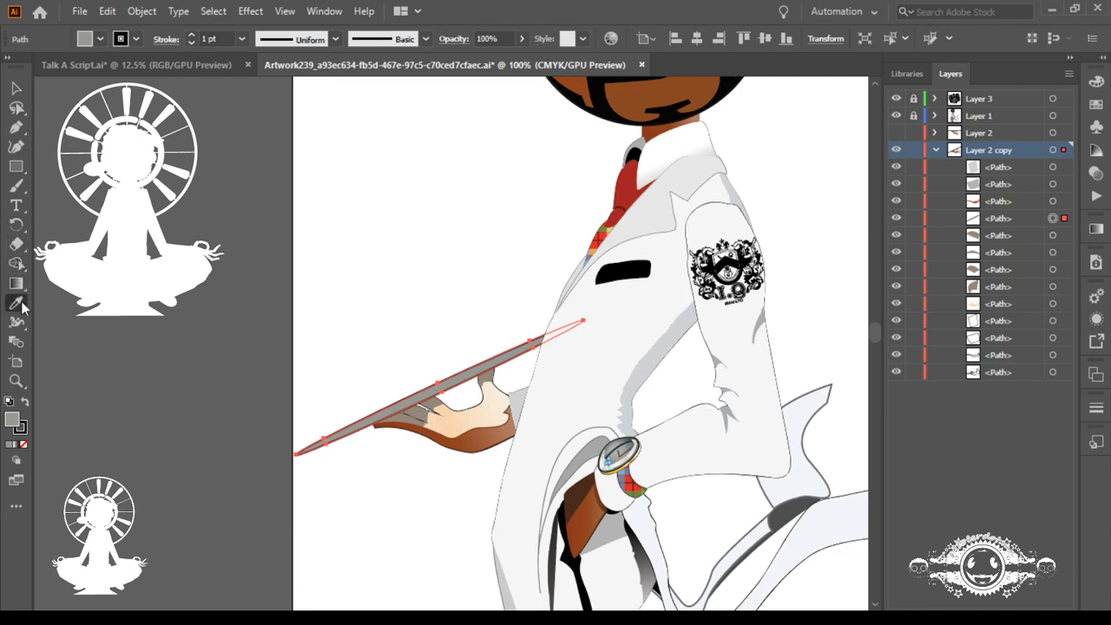
# Step: Try roughening the tray's outline with strokes of the Wrinkle tool
pyautogui.click(17, 322)
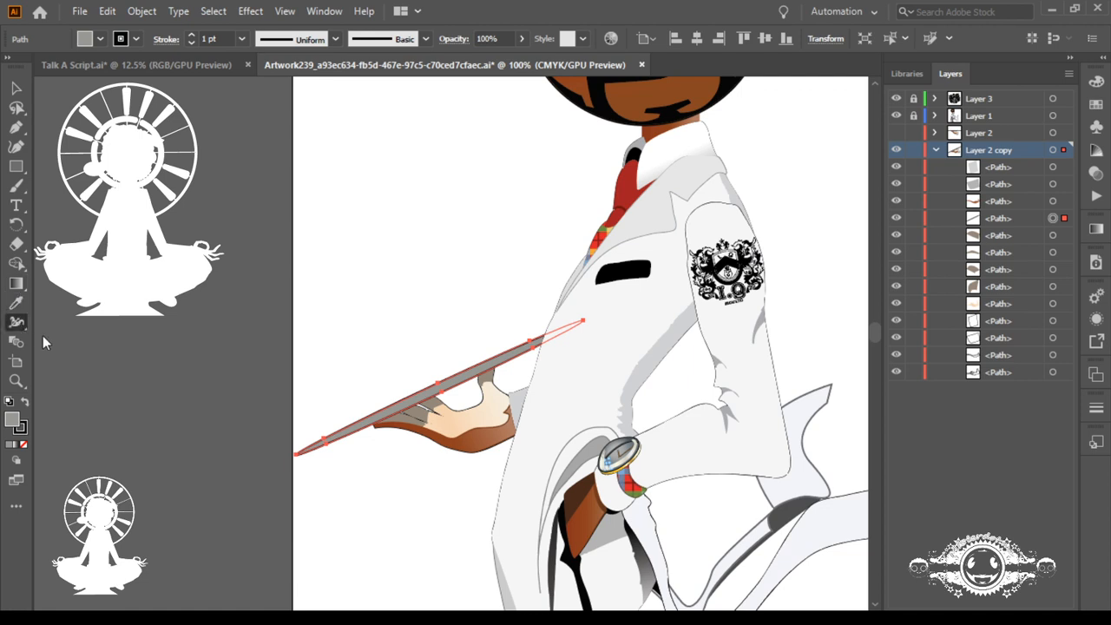
pyautogui.click(91, 399)
pyautogui.moveTo(351, 461); pyautogui.dragTo(436, 557)
pyautogui.moveTo(317, 426)
pyautogui.mouseDown()
pyautogui.moveTo(397, 385)
pyautogui.moveTo(408, 360)
pyautogui.moveTo(446, 409)
pyautogui.moveTo(480, 406)
pyautogui.moveTo(488, 330)
pyautogui.moveTo(565, 399)
pyautogui.moveTo(571, 323)
pyautogui.moveTo(583, 336)
pyautogui.mouseUp()
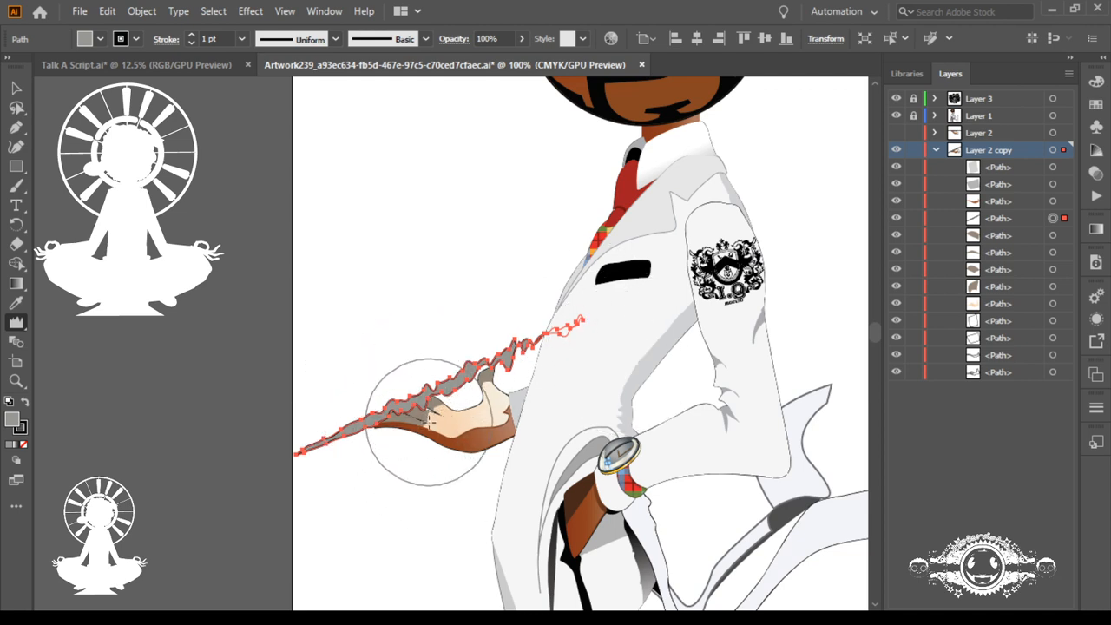
pyautogui.moveTo(431, 422); pyautogui.dragTo(459, 491)
# Step: Undo the wrinkle distortions along the tray until its edges are straight
pyautogui.hotkey('ctrl', 'z')
pyautogui.hotkey('ctrl', 'z')
pyautogui.hotkey('ctrl', 'z')
pyautogui.hotkey('ctrl', 'z')
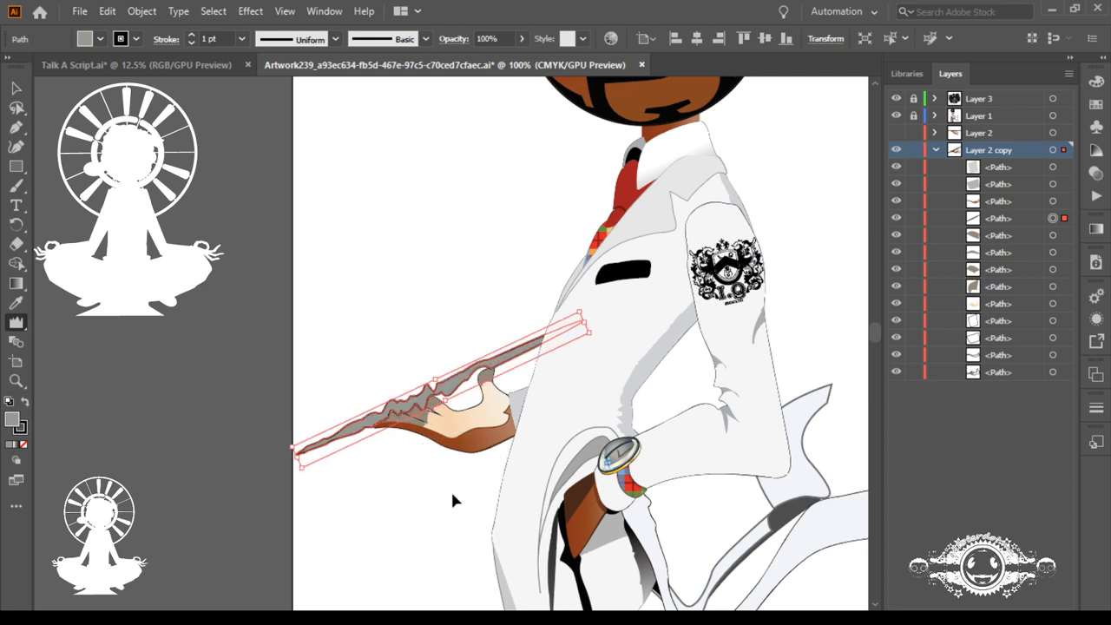
pyautogui.hotkey('ctrl', 'z')
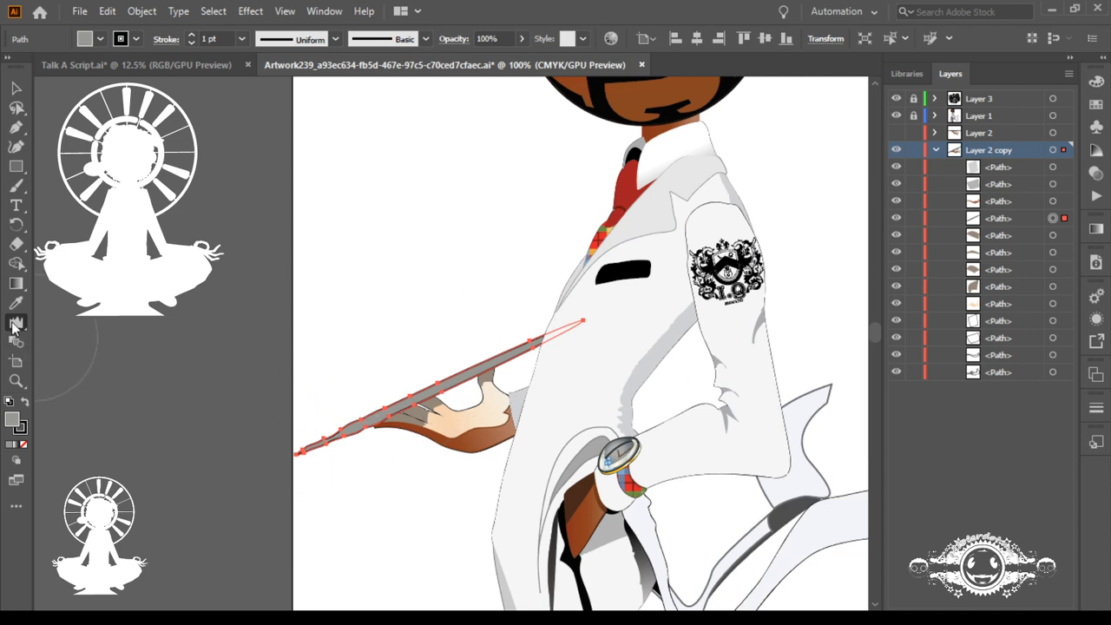
# Step: Switch to another distortion brush and pull the tray's lower edge near its free end into jagged downward spikes with repeated strokes
pyautogui.click(75, 361)
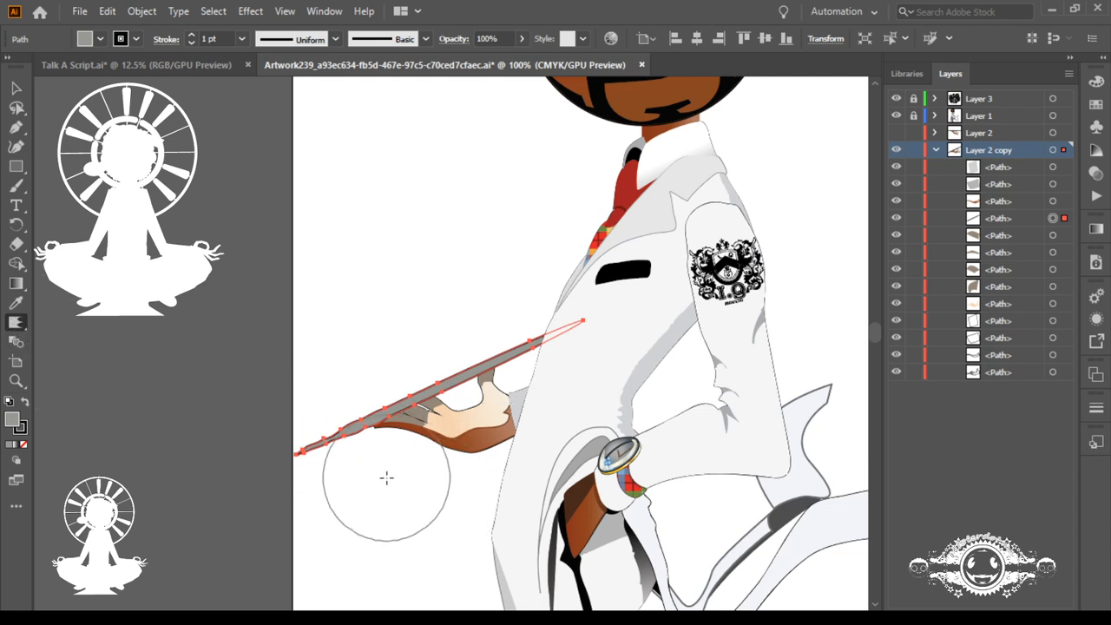
pyautogui.moveTo(379, 476)
pyautogui.mouseDown()
pyautogui.moveTo(414, 533)
pyautogui.moveTo(409, 476)
pyautogui.moveTo(440, 447)
pyautogui.moveTo(357, 500)
pyautogui.moveTo(399, 593)
pyautogui.mouseUp()
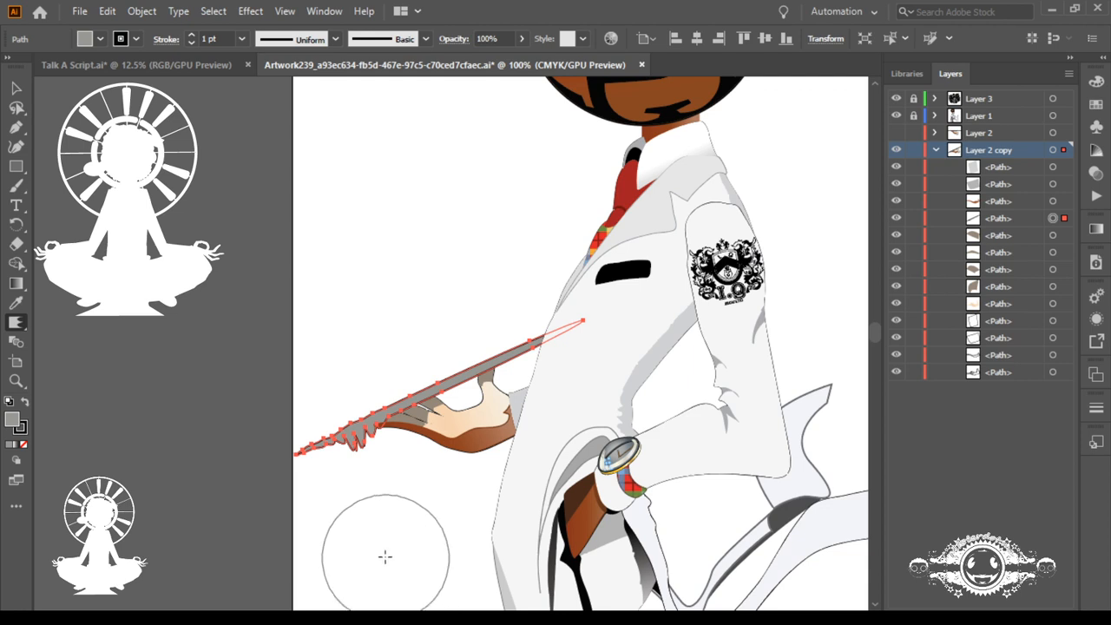
pyautogui.moveTo(374, 502); pyautogui.dragTo(410, 547)
pyautogui.scroll(-5, 434, 521)
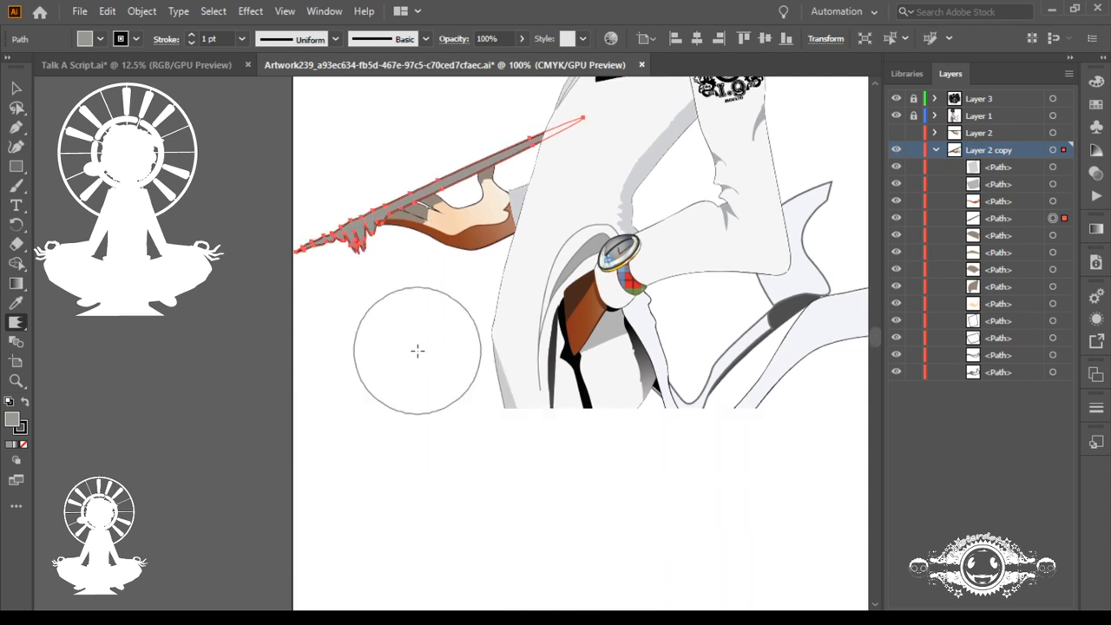
pyautogui.moveTo(375, 282); pyautogui.dragTo(618, 316)
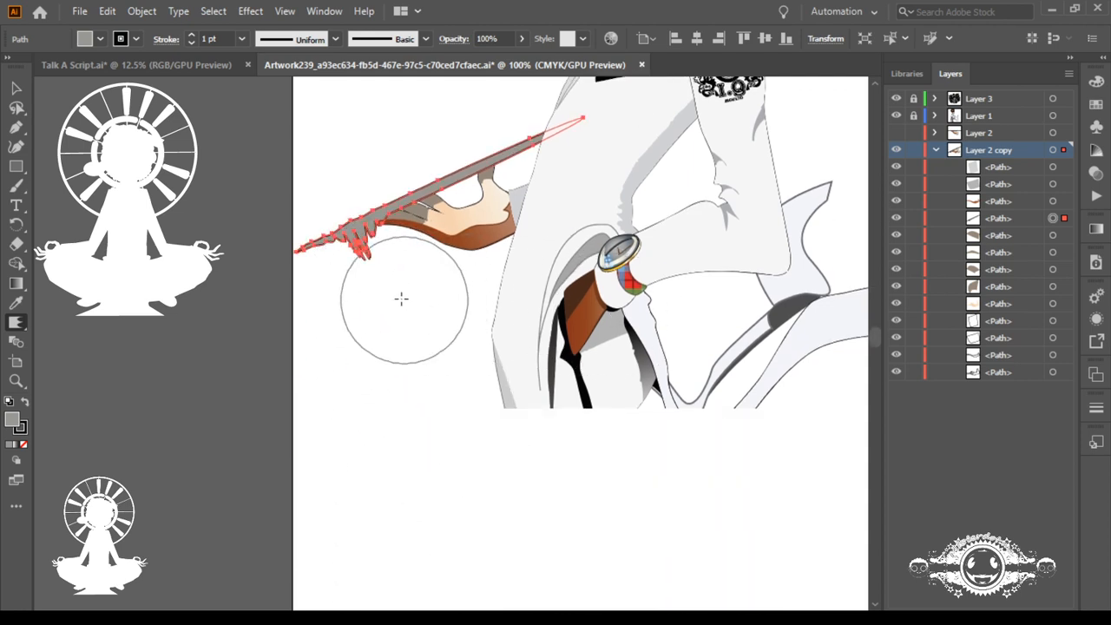
pyautogui.moveTo(386, 292); pyautogui.dragTo(693, 317)
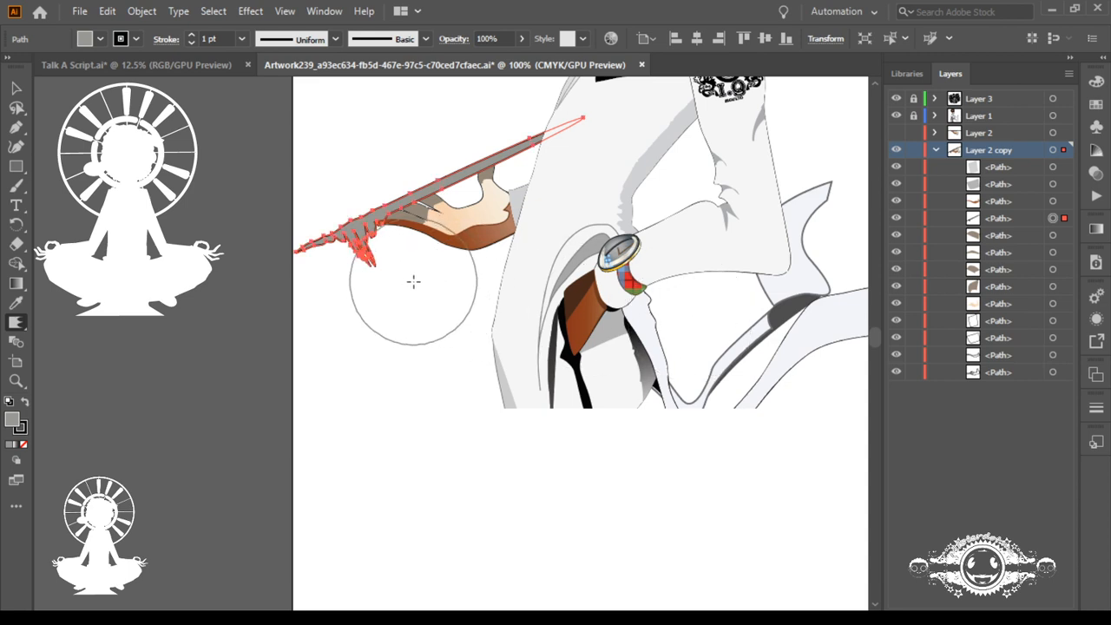
pyautogui.moveTo(392, 276); pyautogui.dragTo(620, 296)
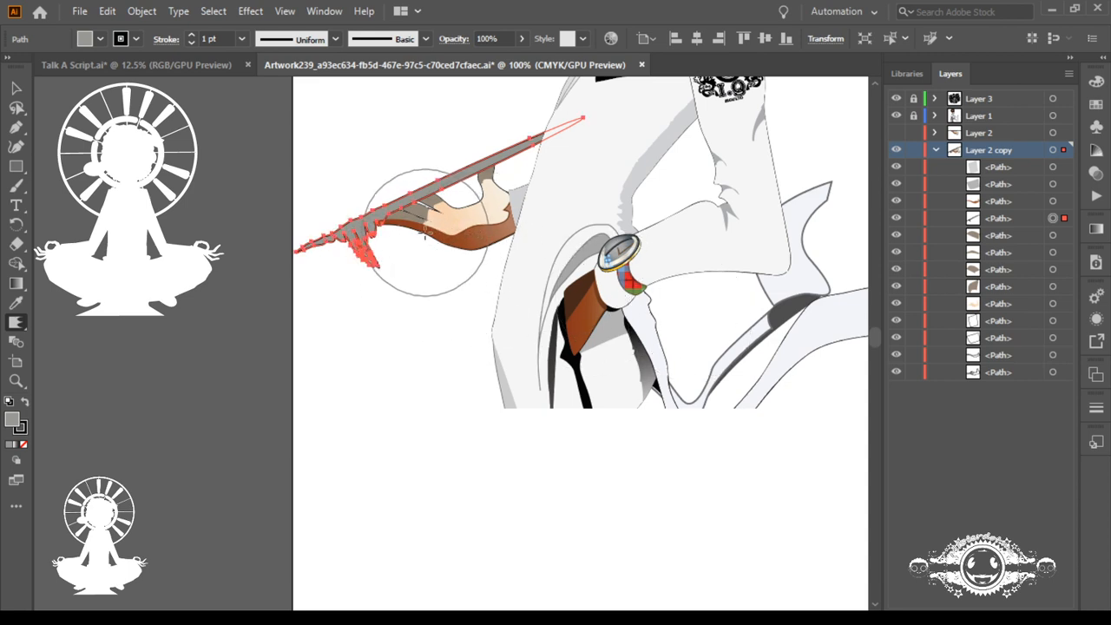
pyautogui.moveTo(422, 244); pyautogui.dragTo(568, 297)
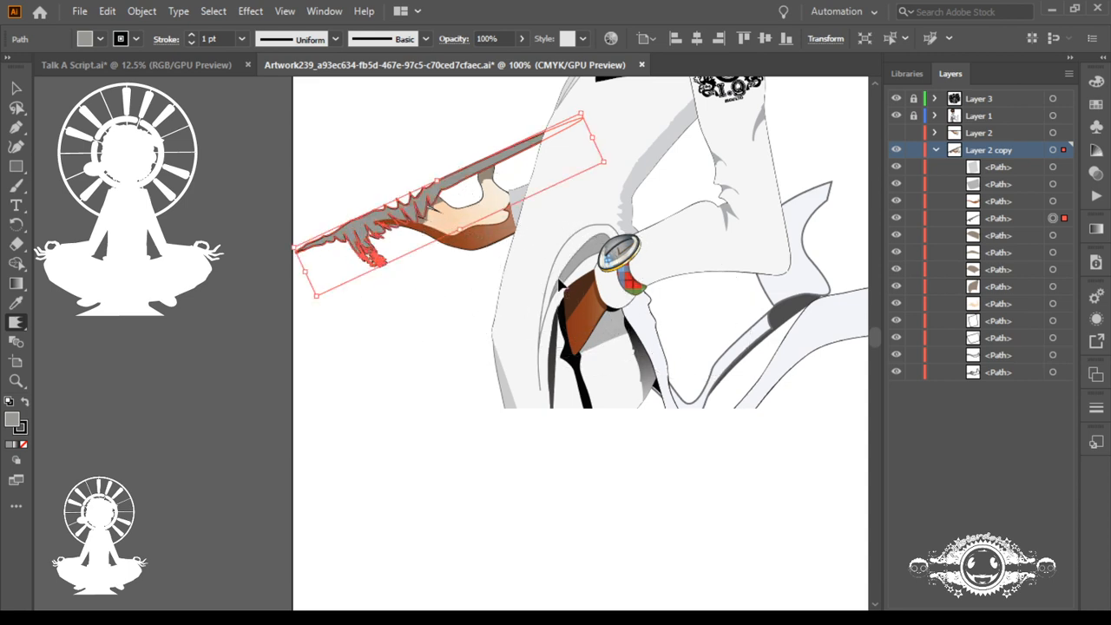
# Step: Undo the most recent distortion strokes on the tray's spiked edge
pyautogui.moveTo(350, 248); pyautogui.dragTo(649, 309)
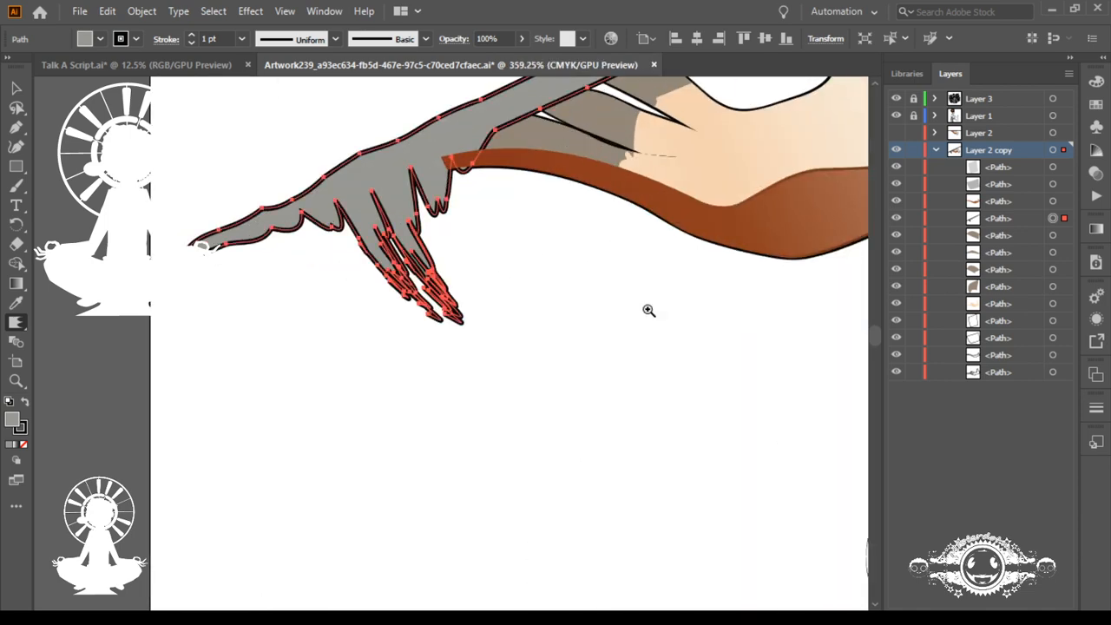
pyautogui.moveTo(593, 250); pyautogui.dragTo(577, 422)
pyautogui.hotkey('ctrl', 'z')
pyautogui.hotkey('ctrl', 'z')
pyautogui.hotkey('ctrl', 'z')
pyautogui.hotkey('ctrl', 'z')
pyautogui.hotkey('ctrl', 'z')
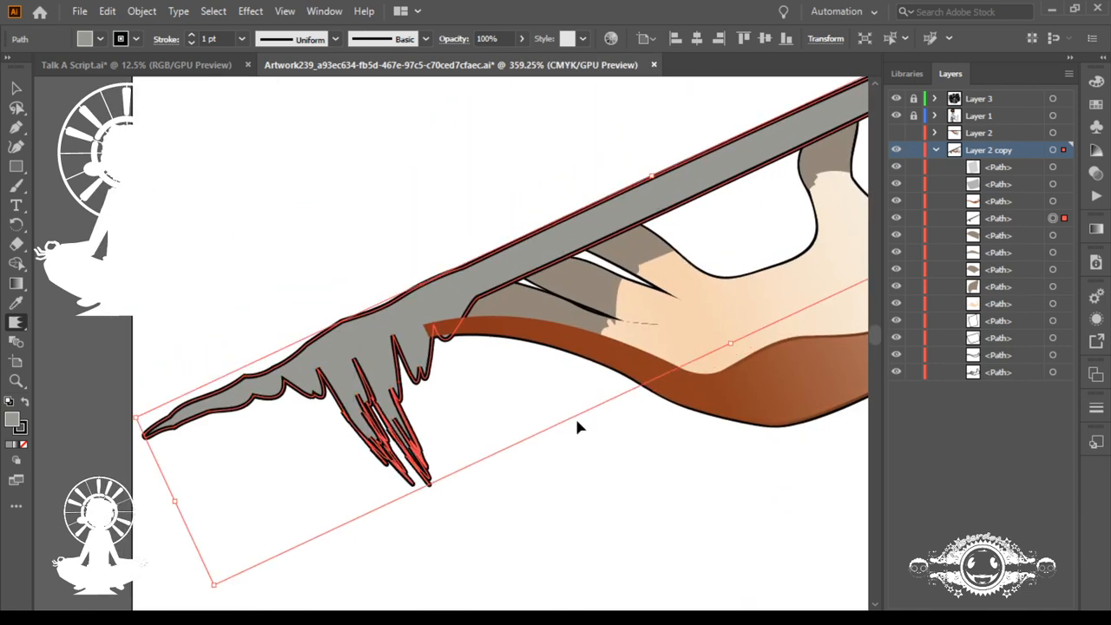
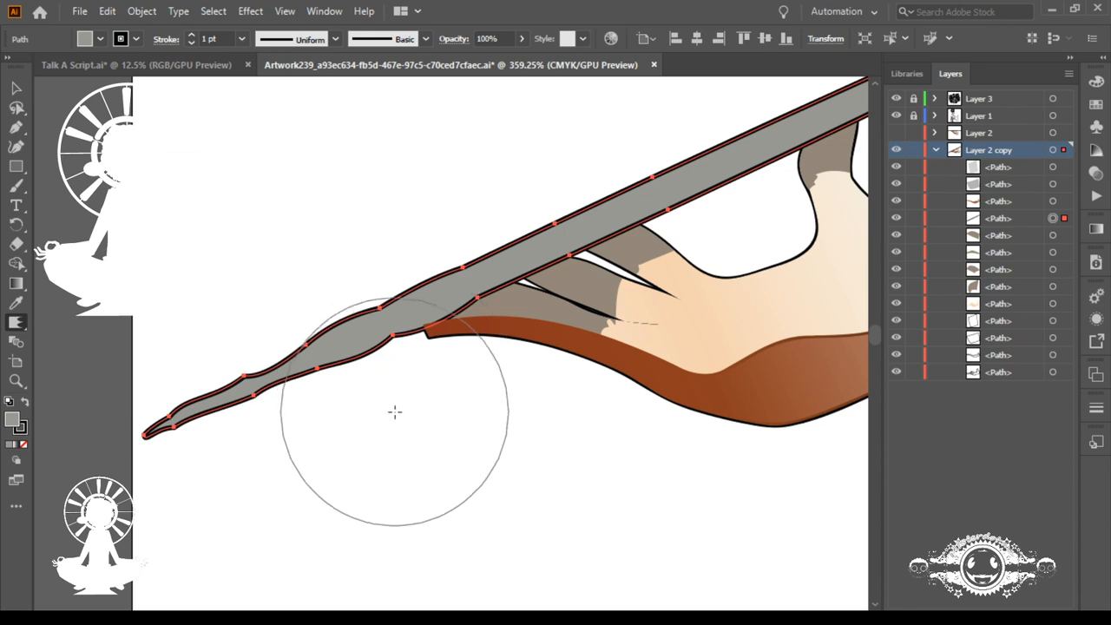
# Step: Try pulling the tray's lower edge near the fingertips into spikes with the current distortion brush, and undo the strokes
pyautogui.moveTo(396, 419); pyautogui.dragTo(446, 507)
pyautogui.moveTo(387, 385); pyautogui.dragTo(399, 414)
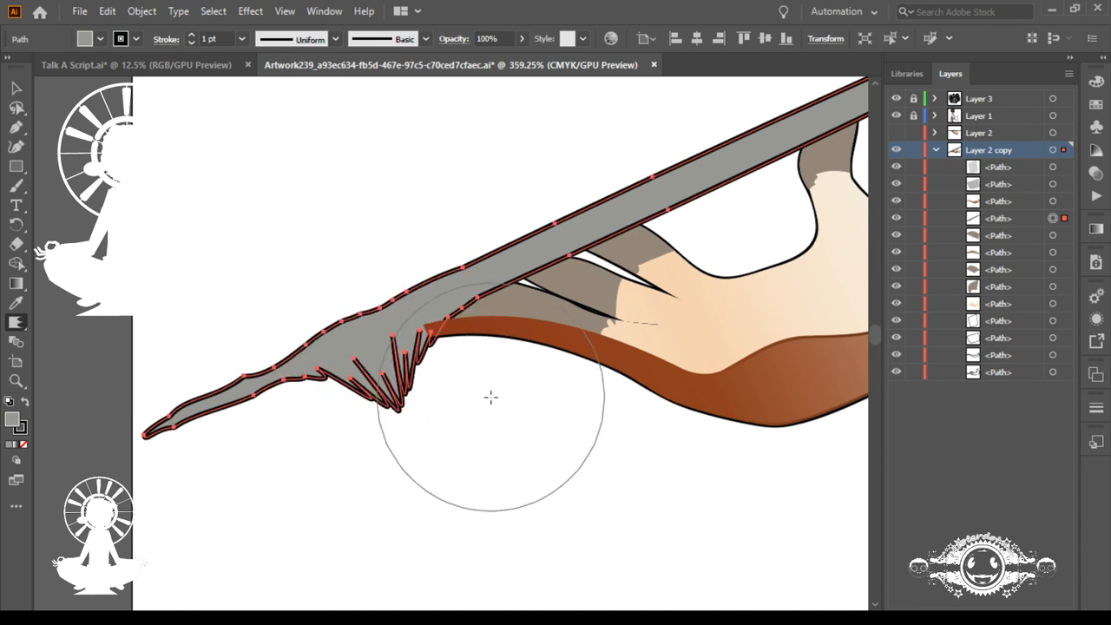
pyautogui.press('v')
pyautogui.hotkey('ctrl', 'z')
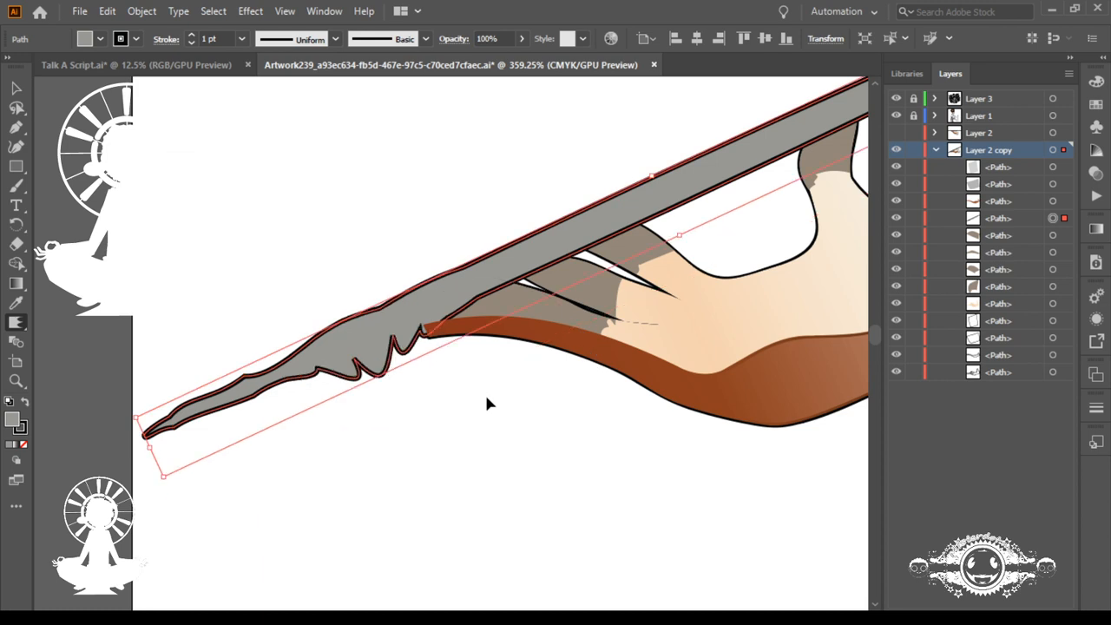
pyautogui.hotkey('ctrl', 'z')
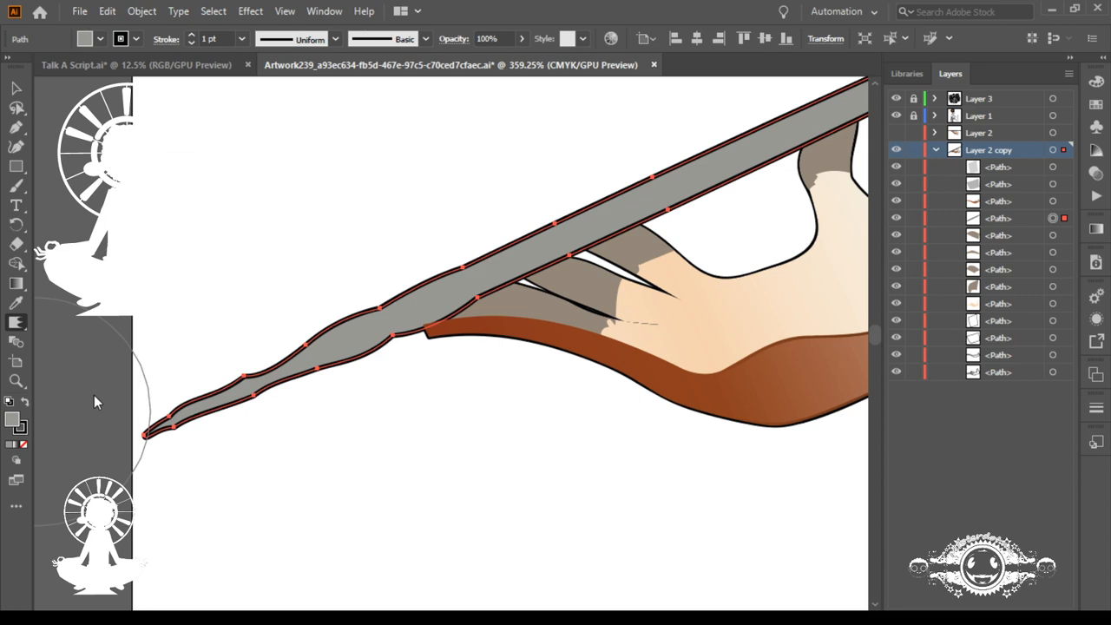
# Step: Switch to another distortion brush, try stretching long spikes out of the tray's lower edge, and undo them
pyautogui.click(98, 454)
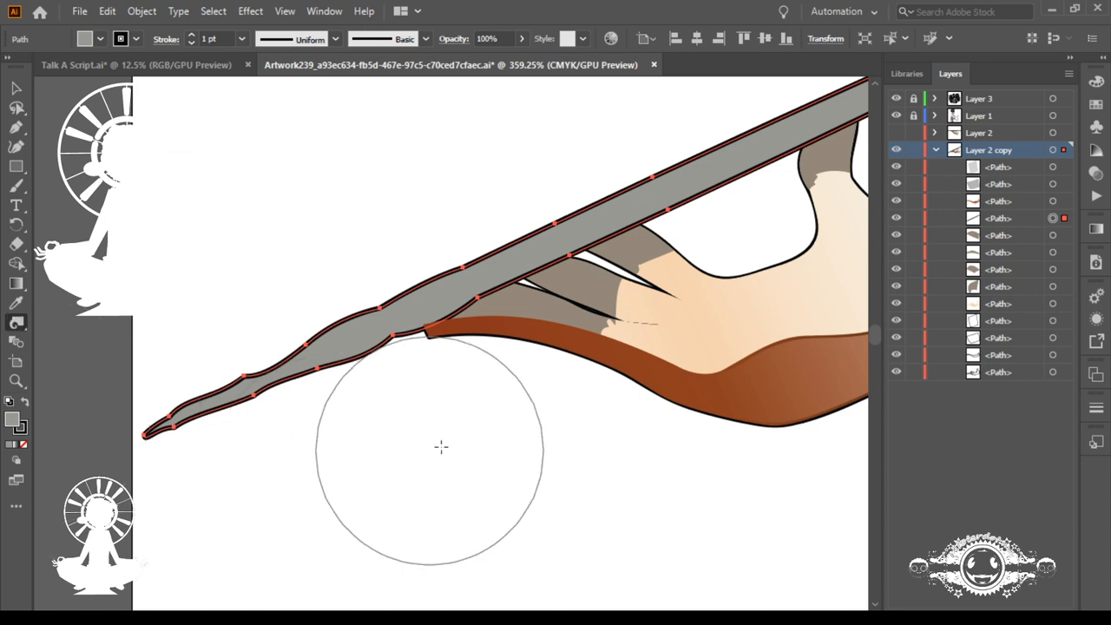
pyautogui.moveTo(410, 393); pyautogui.dragTo(532, 506)
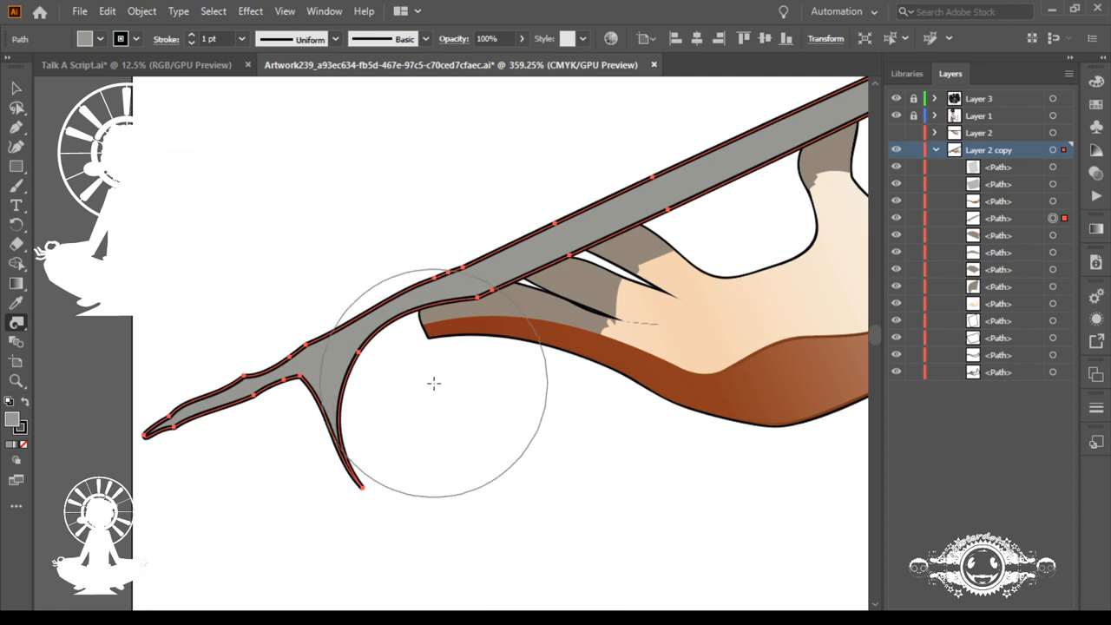
pyautogui.moveTo(449, 357); pyautogui.dragTo(524, 427)
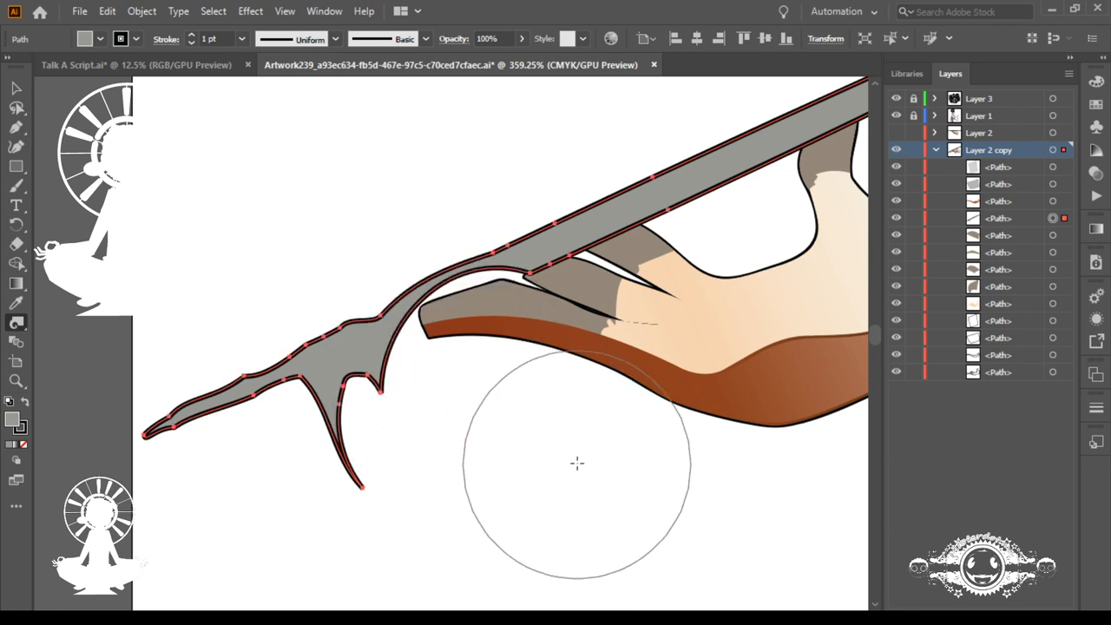
pyautogui.press('ctrl')
pyautogui.hotkey('ctrl', 'z')
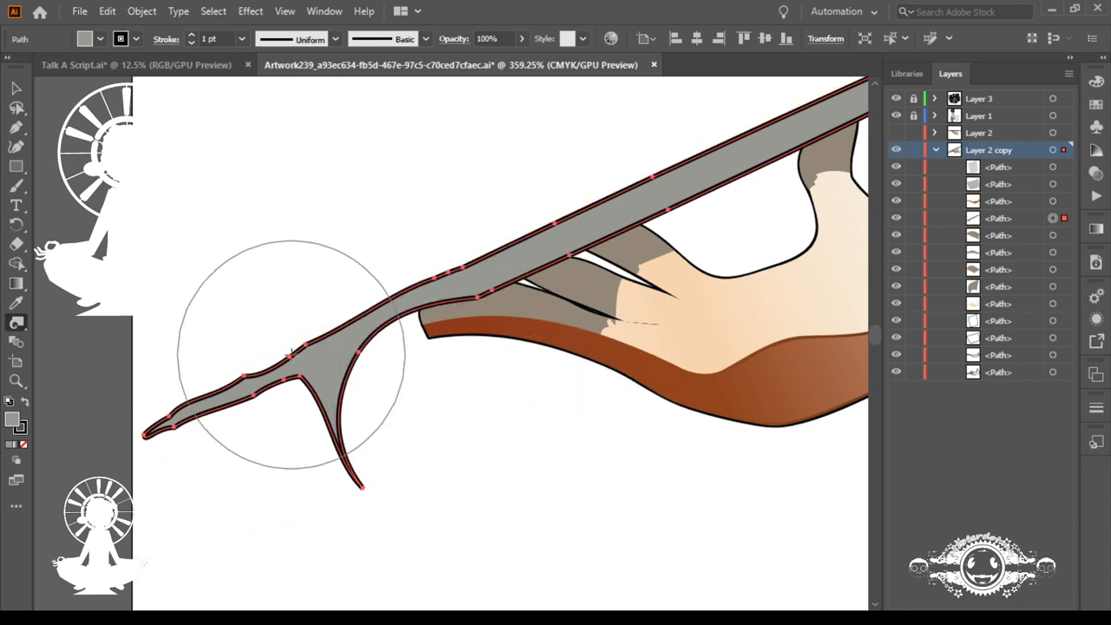
pyautogui.moveTo(285, 441)
pyautogui.mouseDown()
pyautogui.moveTo(390, 590)
pyautogui.moveTo(397, 516)
pyautogui.mouseUp()
pyautogui.press('ctrl')
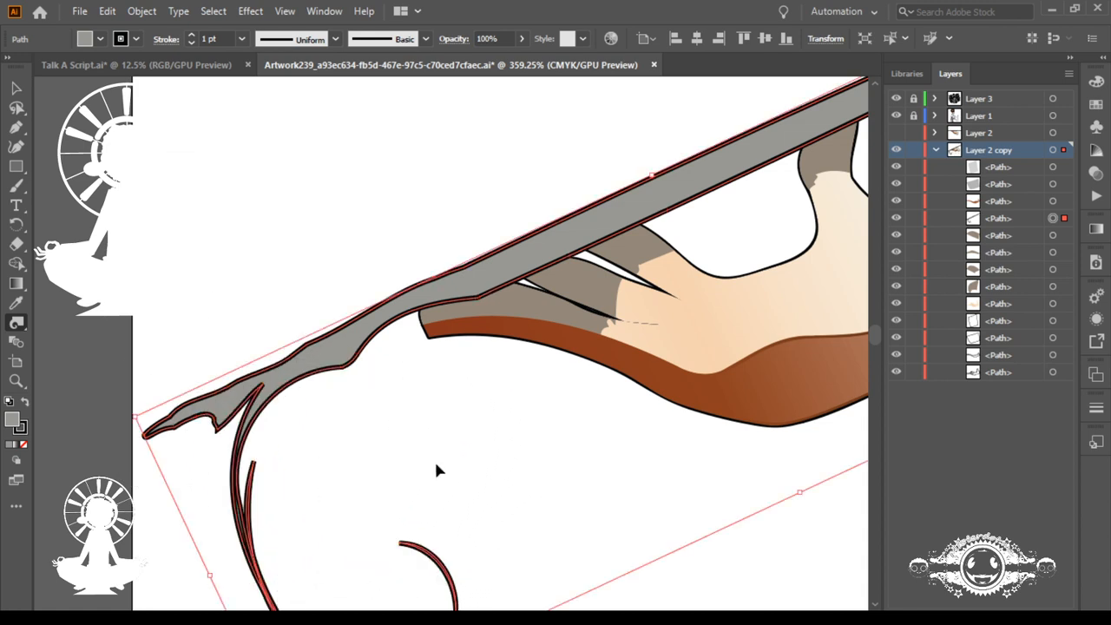
pyautogui.hotkey('ctrl', 'z')
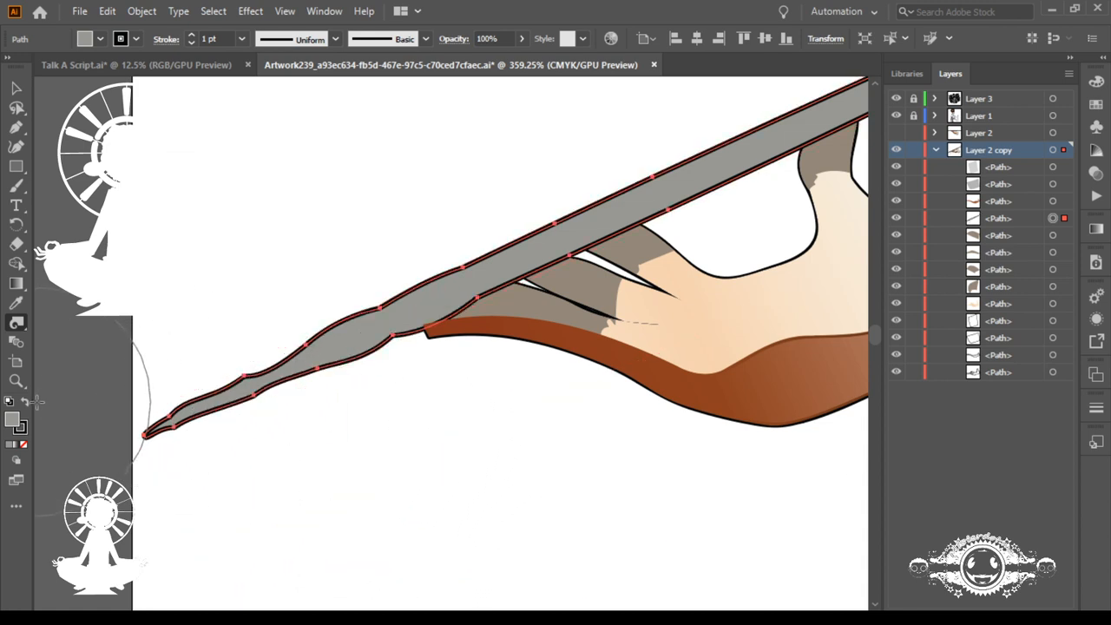
# Step: Reshape the tray's lower edge and free tip with distortion brush strokes, forming a pointed bump and a notched end
pyautogui.moveTo(365, 448); pyautogui.dragTo(530, 557)
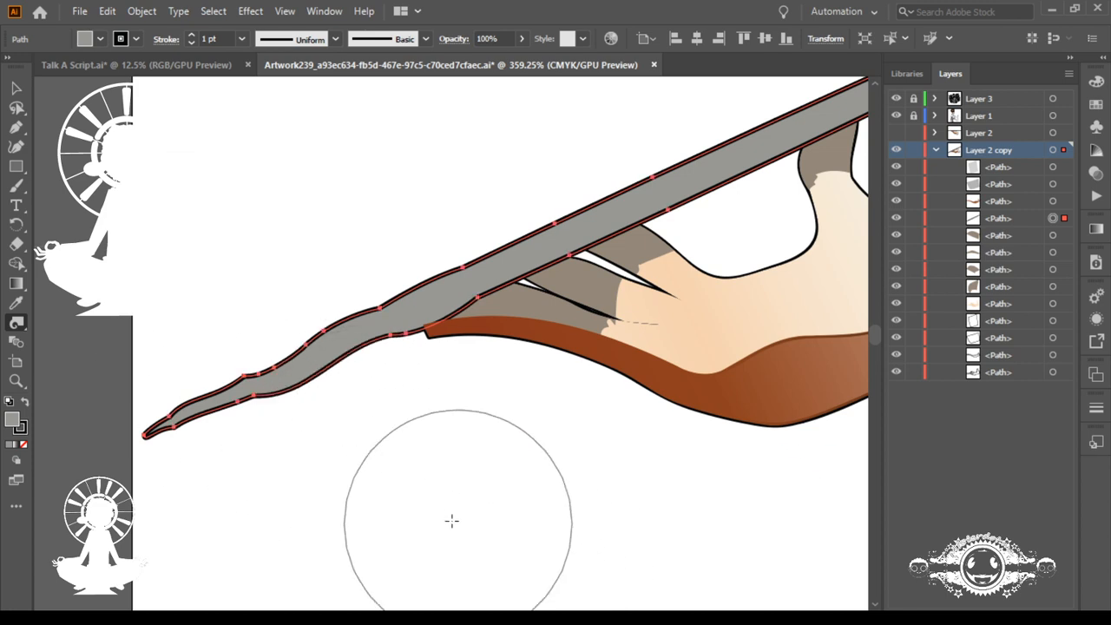
pyautogui.moveTo(405, 417); pyautogui.dragTo(516, 529)
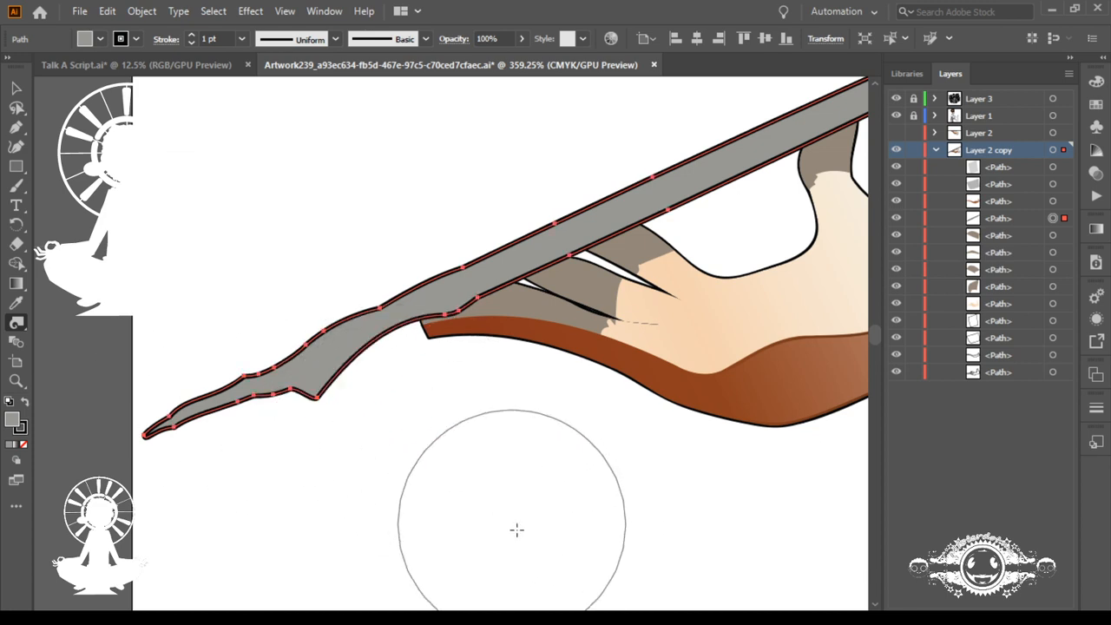
pyautogui.moveTo(484, 402); pyautogui.dragTo(566, 516)
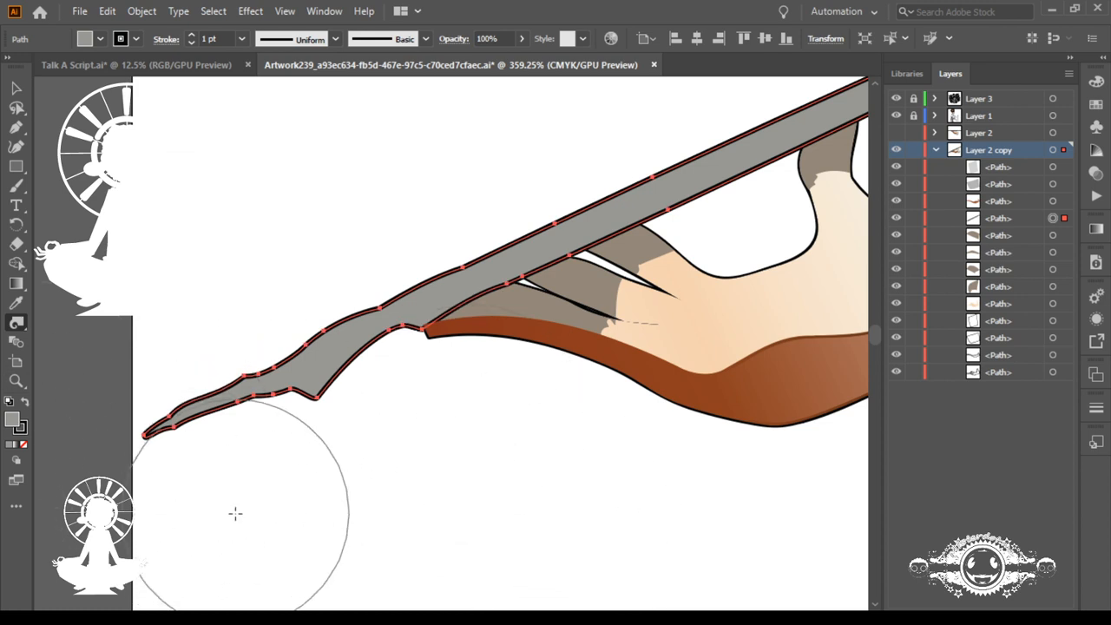
pyautogui.moveTo(236, 512); pyautogui.dragTo(308, 597)
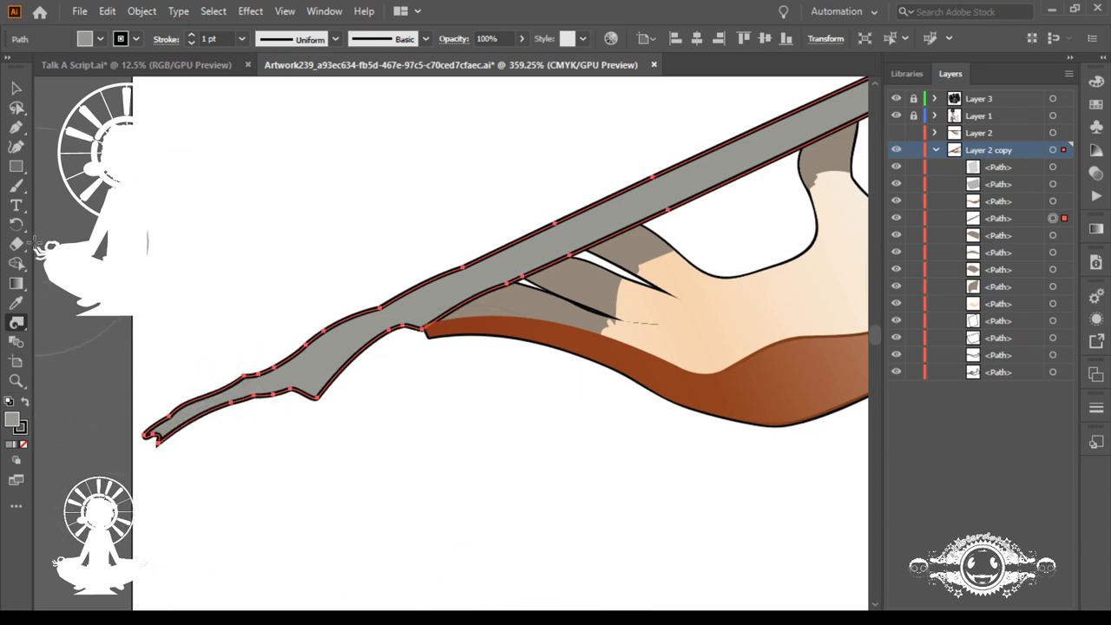
# Step: Try a stroke of a different distortion brush below the tray's lower edge and undo it
pyautogui.click(102, 346)
pyautogui.moveTo(374, 442); pyautogui.dragTo(486, 560)
pyautogui.hotkey('ctrl', 'z')
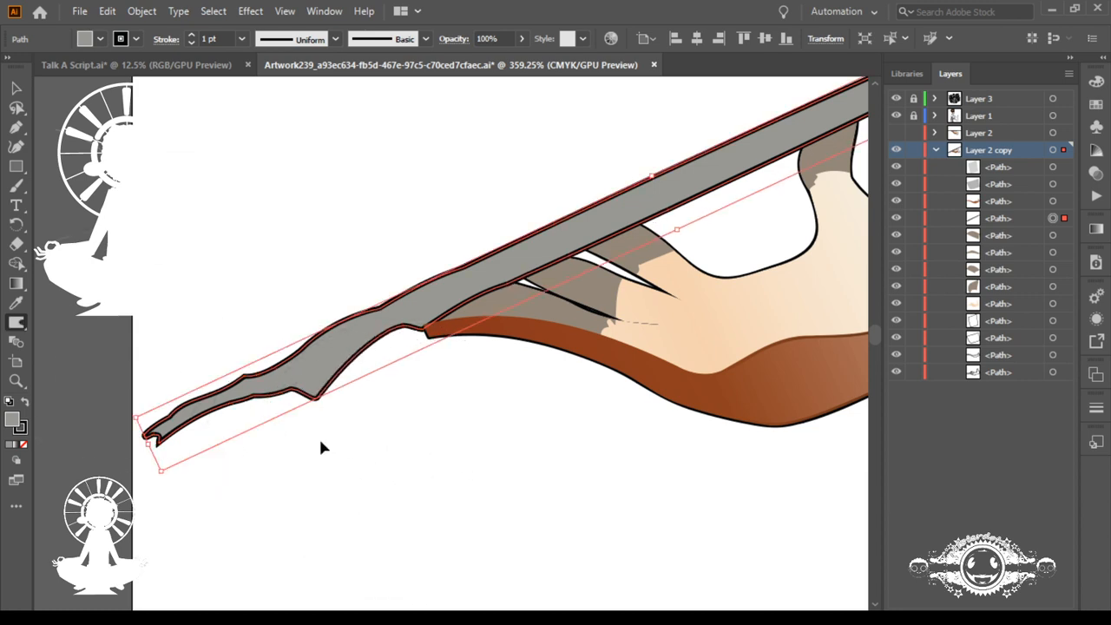
# Step: Switch to the Pen tool and pull the bump's anchor point on the tray's lower edge diagonally down into a long spike
pyautogui.press('p')
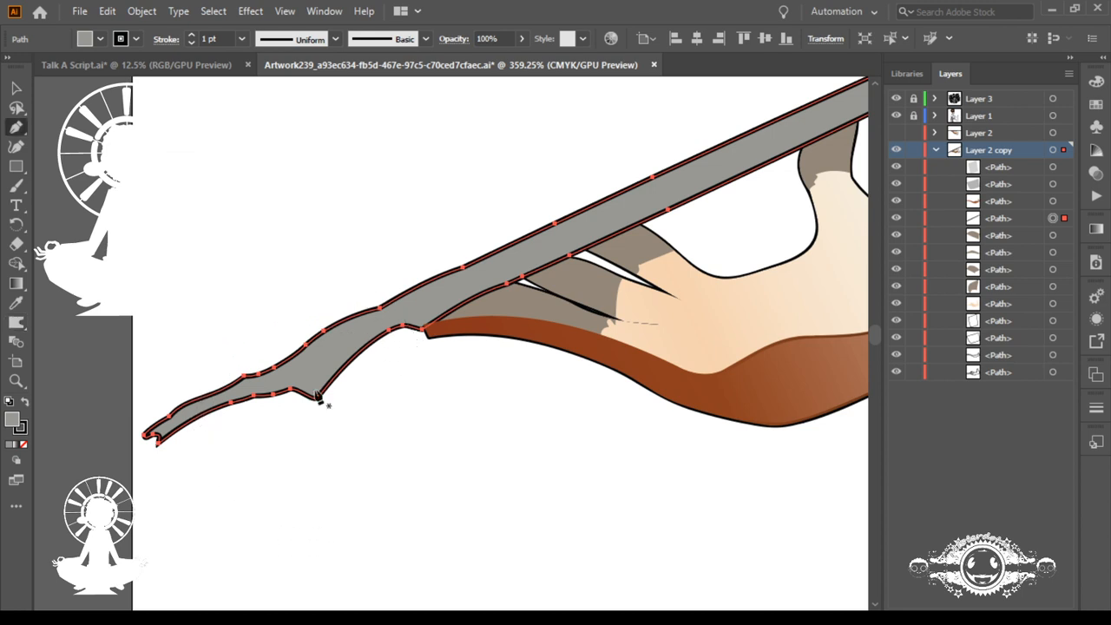
pyautogui.moveTo(316, 399); pyautogui.dragTo(426, 491)
pyautogui.hotkey('ctrl', 'z')
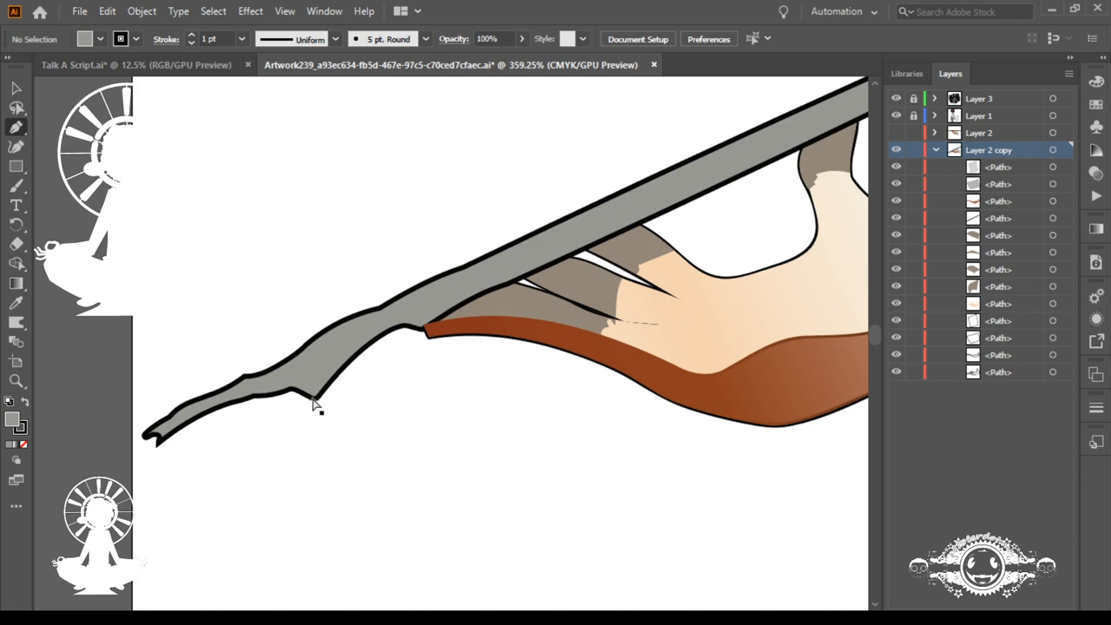
pyautogui.keyDown('ctrl'); pyautogui.click(316, 401); pyautogui.keyUp('ctrl')
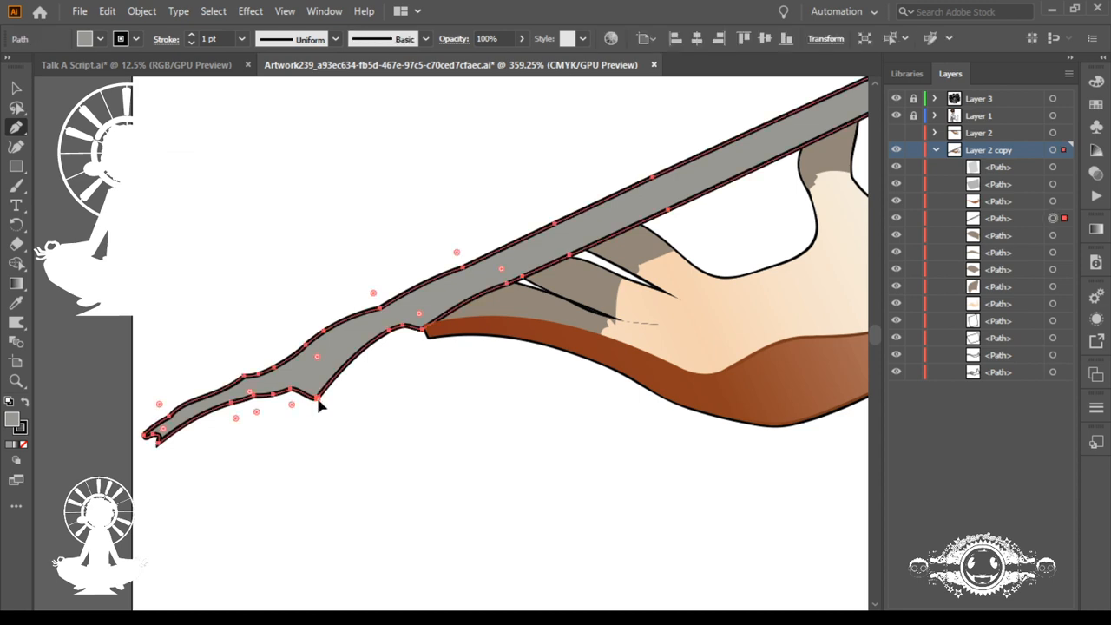
pyautogui.moveTo(317, 401); pyautogui.dragTo(578, 596)
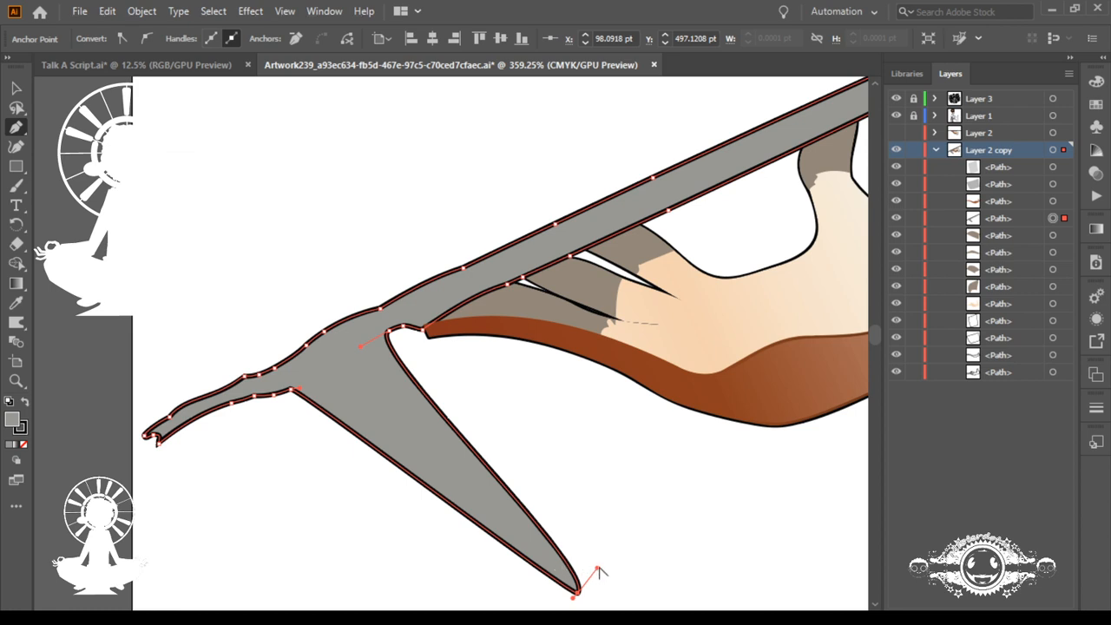
# Step: Adjust the long spike's tip handle and its outer base anchor so both sides curve into a sharp claw
pyautogui.moveTo(597, 568); pyautogui.dragTo(507, 538)
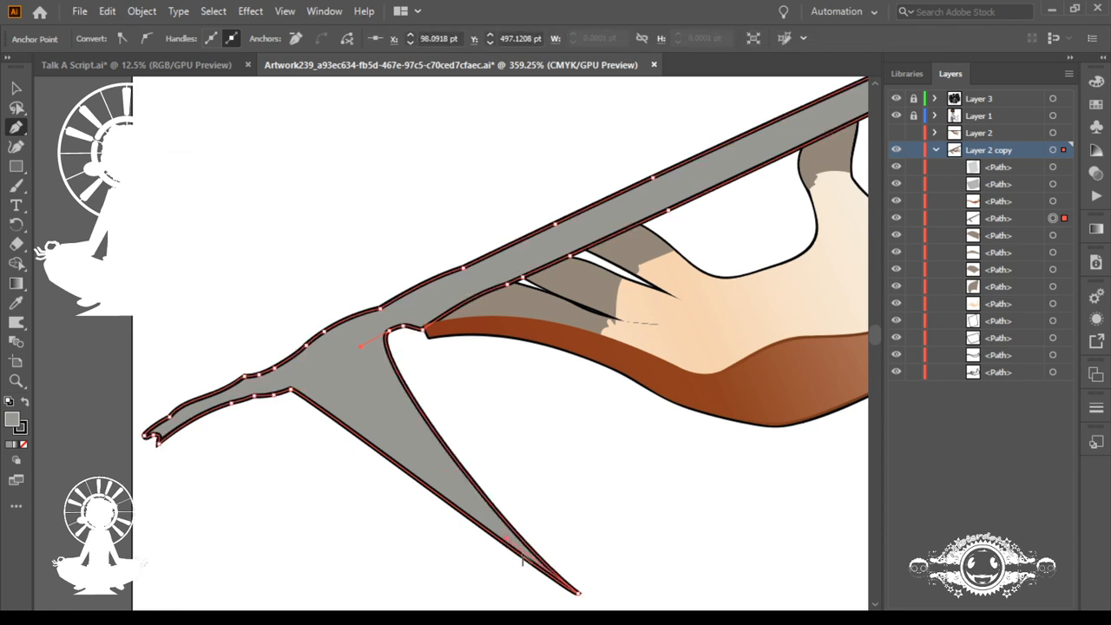
pyautogui.keyDown('ctrl'); pyautogui.click(579, 594); pyautogui.keyUp('ctrl')
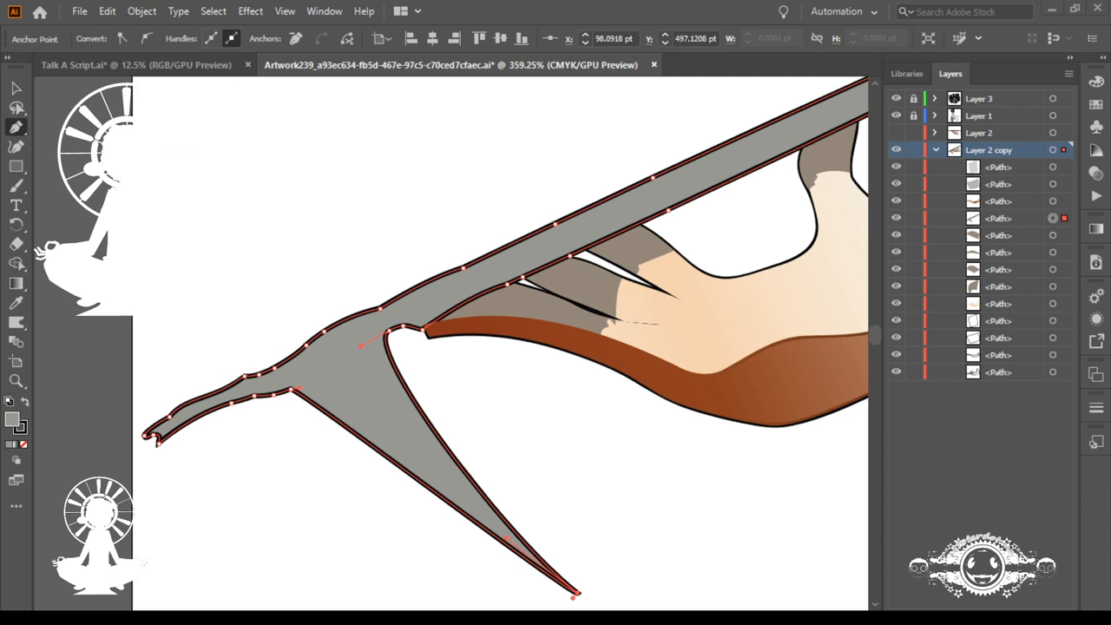
pyautogui.keyDown('ctrl'); pyautogui.click(291, 391); pyautogui.keyUp('ctrl')
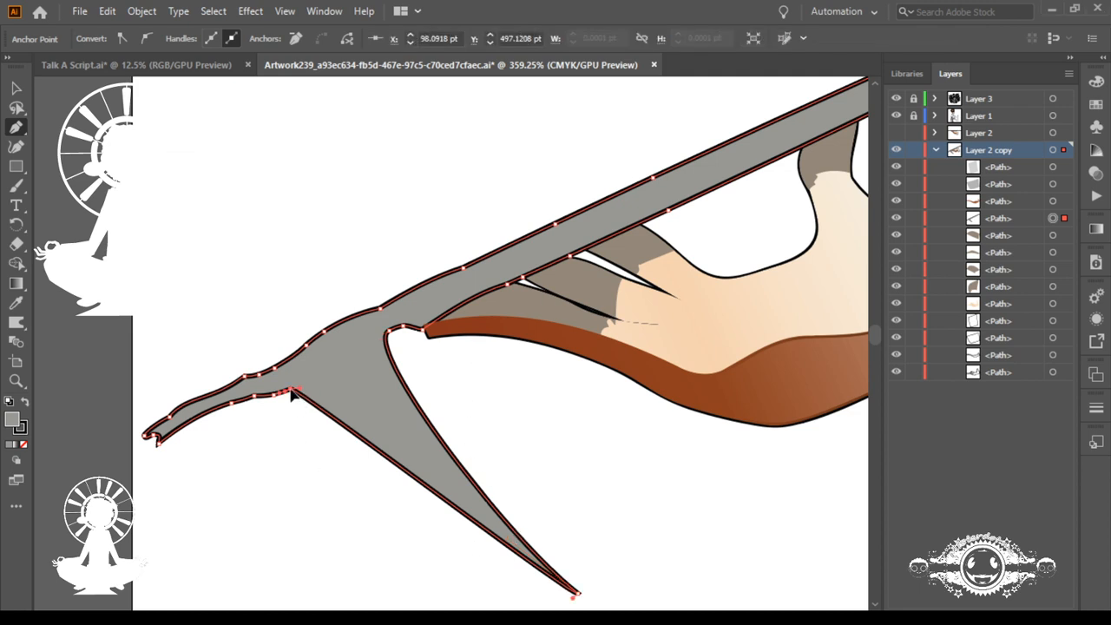
pyautogui.moveTo(291, 391); pyautogui.dragTo(405, 502)
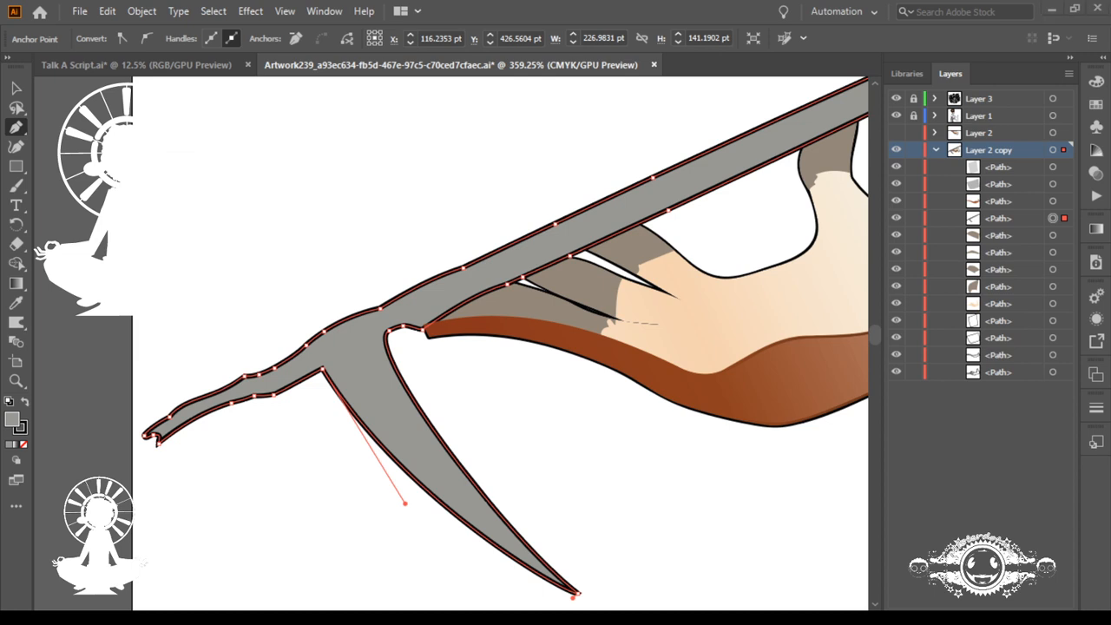
# Step: Pull the edge point beside the first claw down into a second, narrower spike and curve its inner side
pyautogui.click(404, 328)
pyautogui.moveTo(392, 329); pyautogui.dragTo(526, 462)
pyautogui.keyDown('alt'); pyautogui.click(570, 512); pyautogui.keyUp('alt')
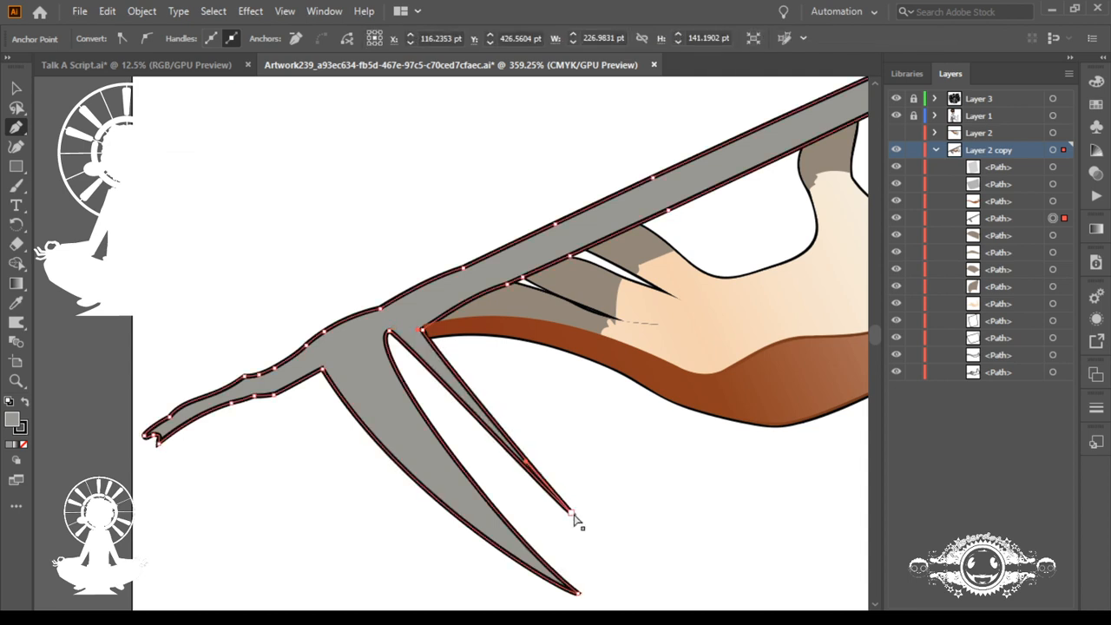
pyautogui.keyDown('ctrl'); pyautogui.click(570, 512); pyautogui.keyUp('ctrl')
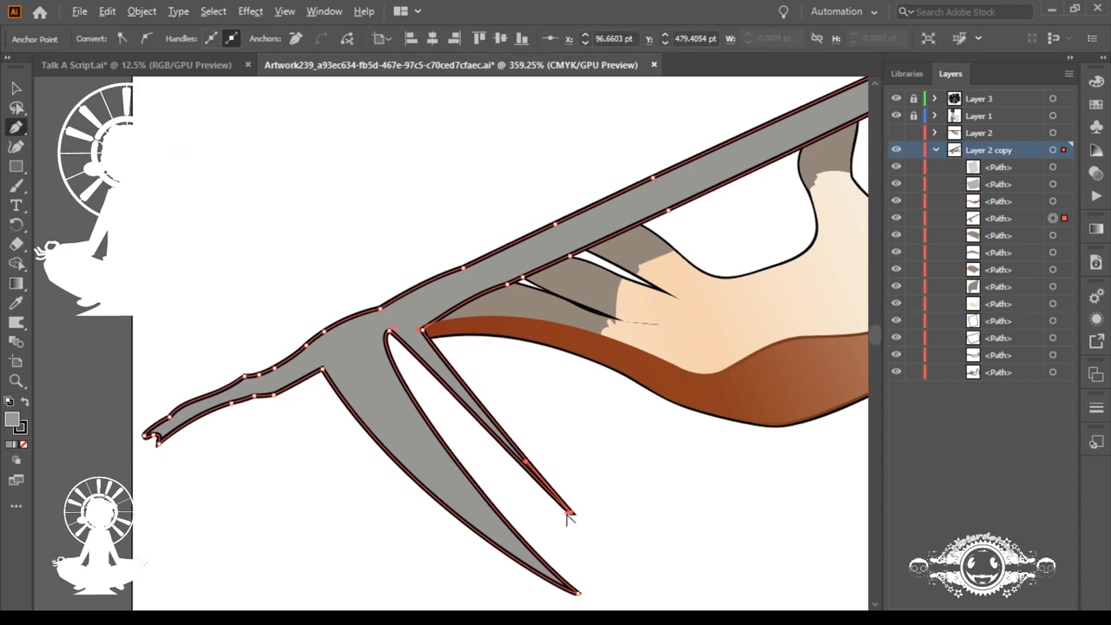
pyautogui.moveTo(568, 515); pyautogui.dragTo(487, 475)
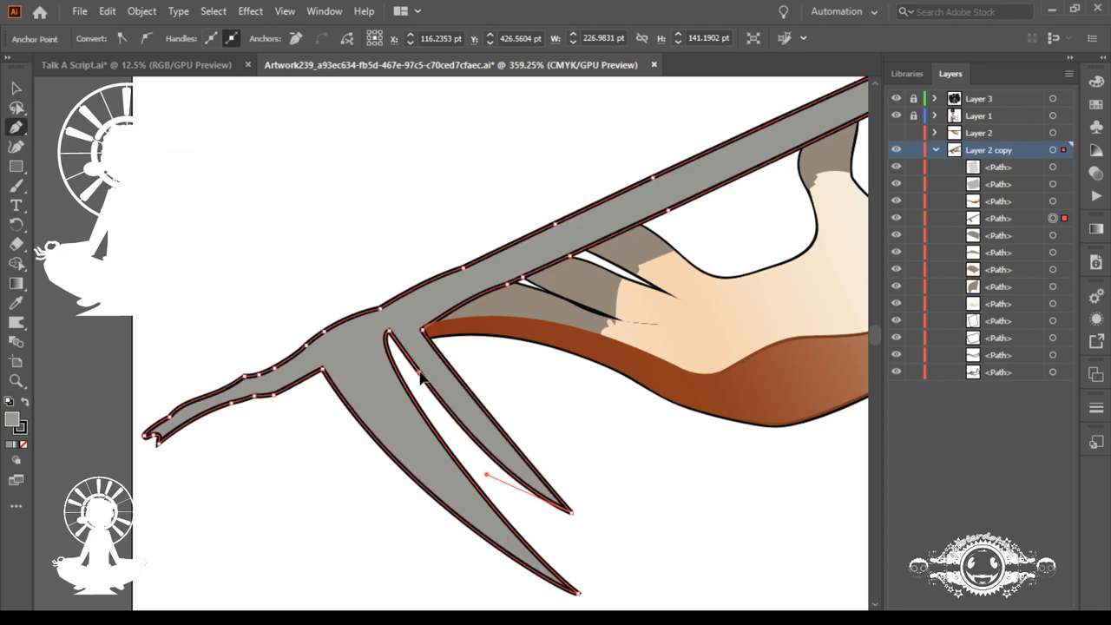
pyautogui.moveTo(388, 332); pyautogui.dragTo(384, 397)
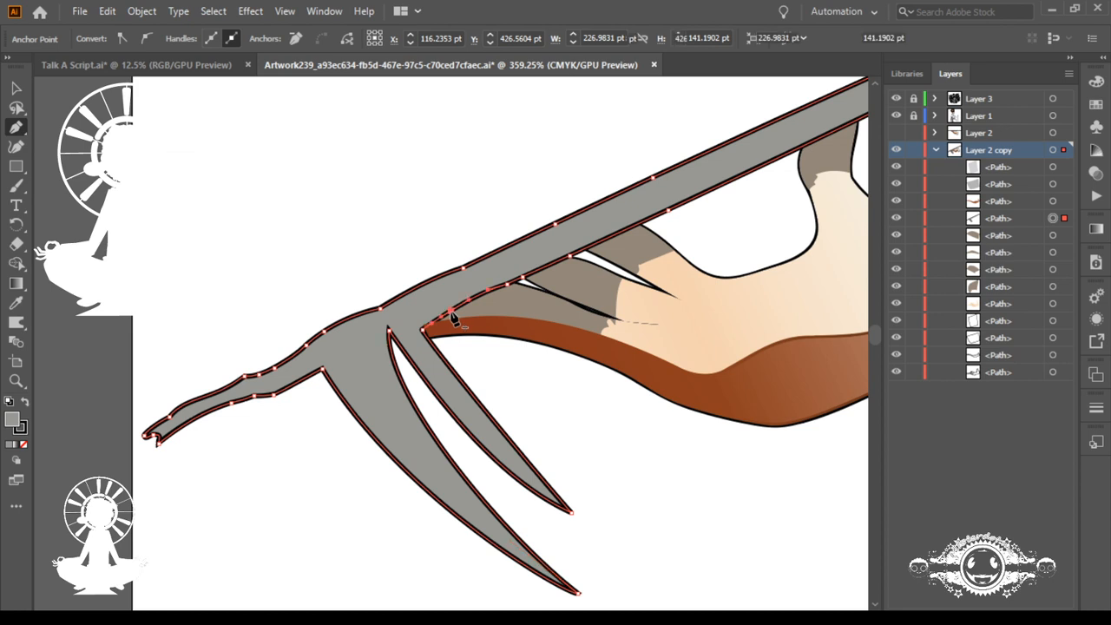
# Step: Pull a third, shorter spike from the tray's edge over the fingertip, sharpen its curved tip, and adjust its base
pyautogui.click(450, 311)
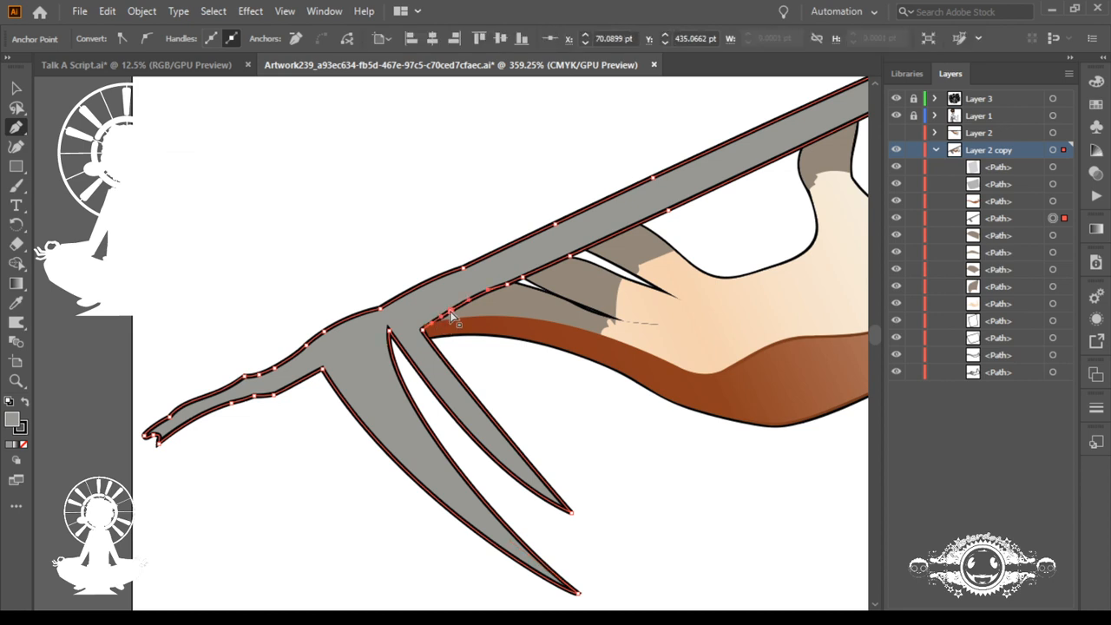
pyautogui.moveTo(450, 313); pyautogui.dragTo(538, 397)
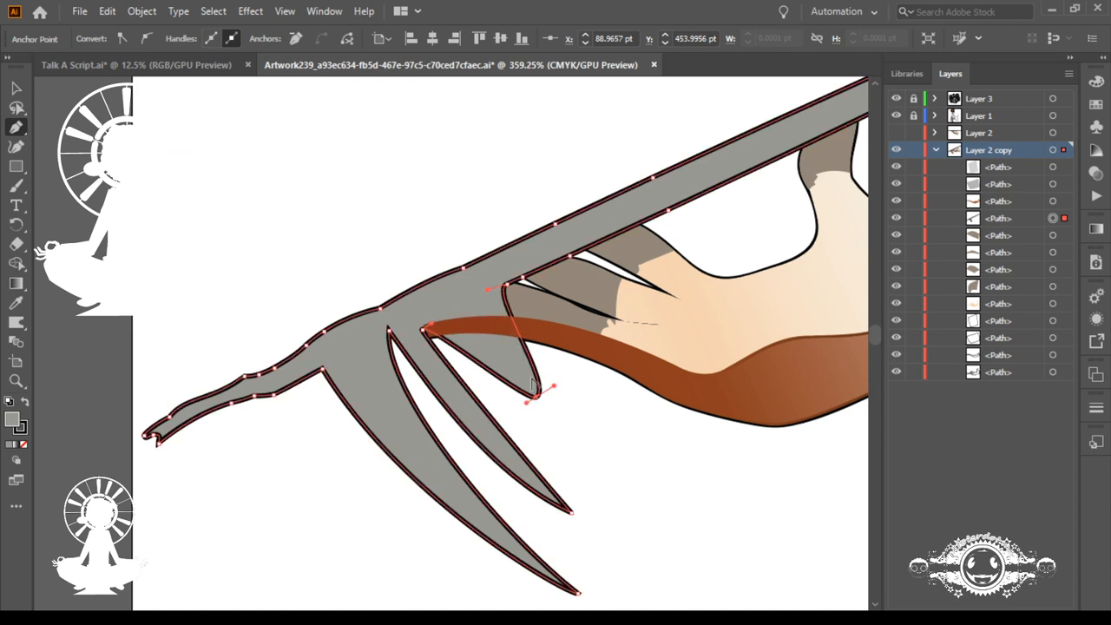
pyautogui.moveTo(553, 387); pyautogui.dragTo(505, 368)
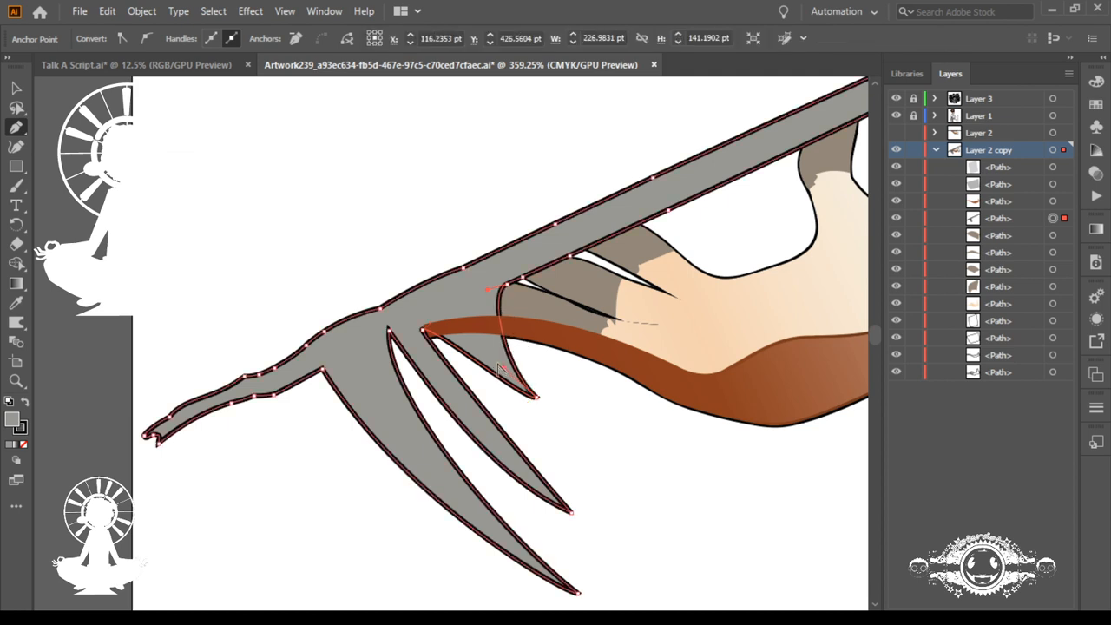
pyautogui.keyDown('ctrl'); pyautogui.click(536, 396); pyautogui.keyUp('ctrl')
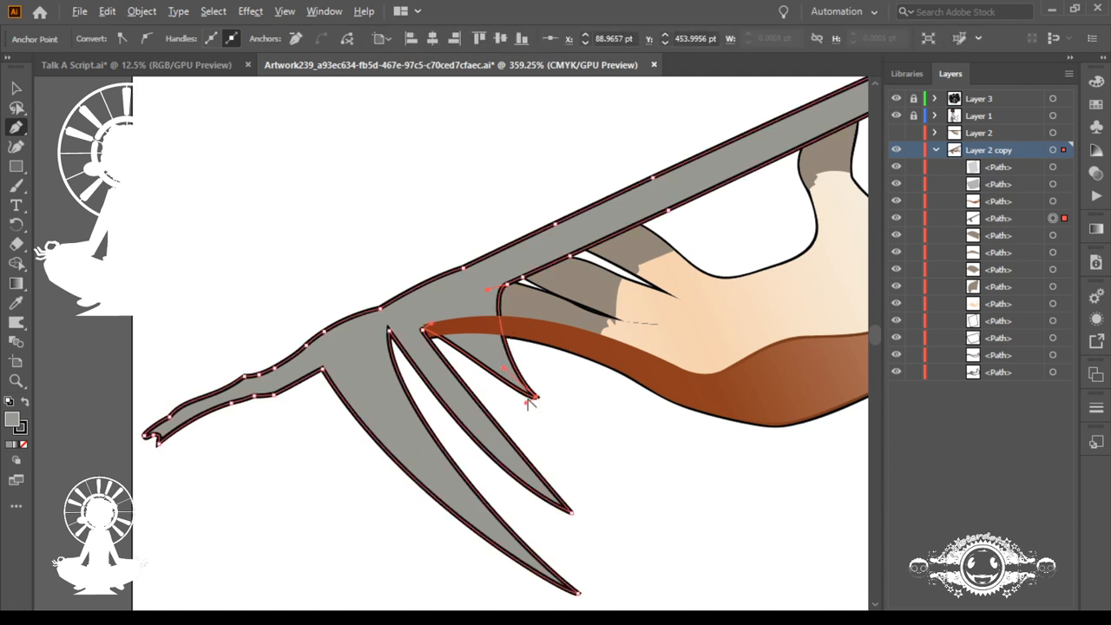
pyautogui.moveTo(527, 403); pyautogui.dragTo(494, 392)
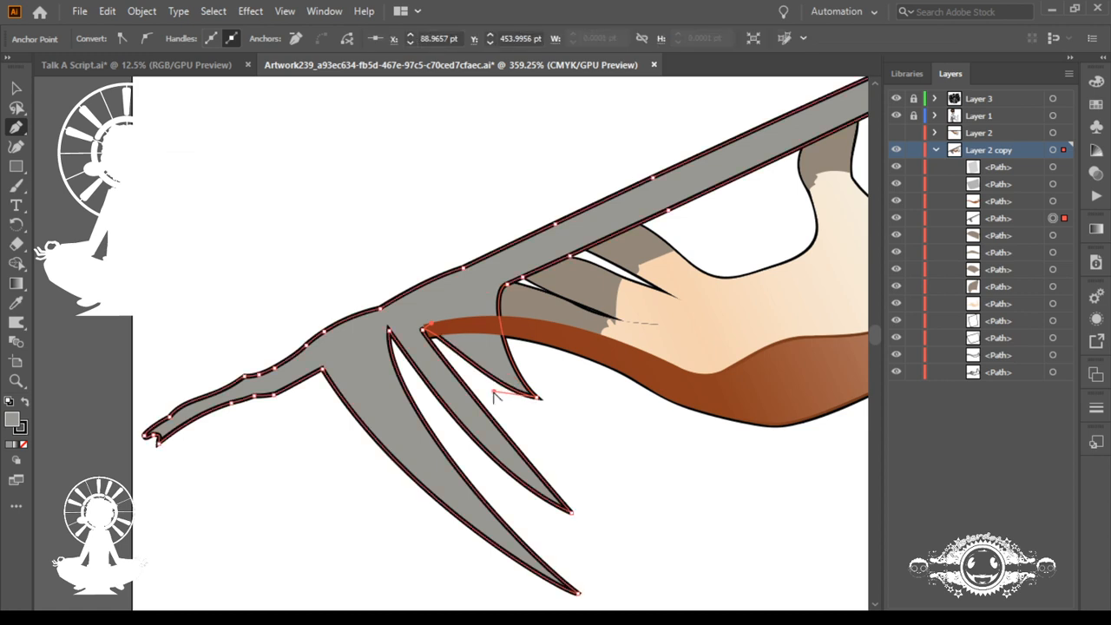
pyautogui.moveTo(446, 348); pyautogui.dragTo(436, 317)
pyautogui.keyDown('ctrl'); pyautogui.click(435, 318); pyautogui.keyUp('ctrl')
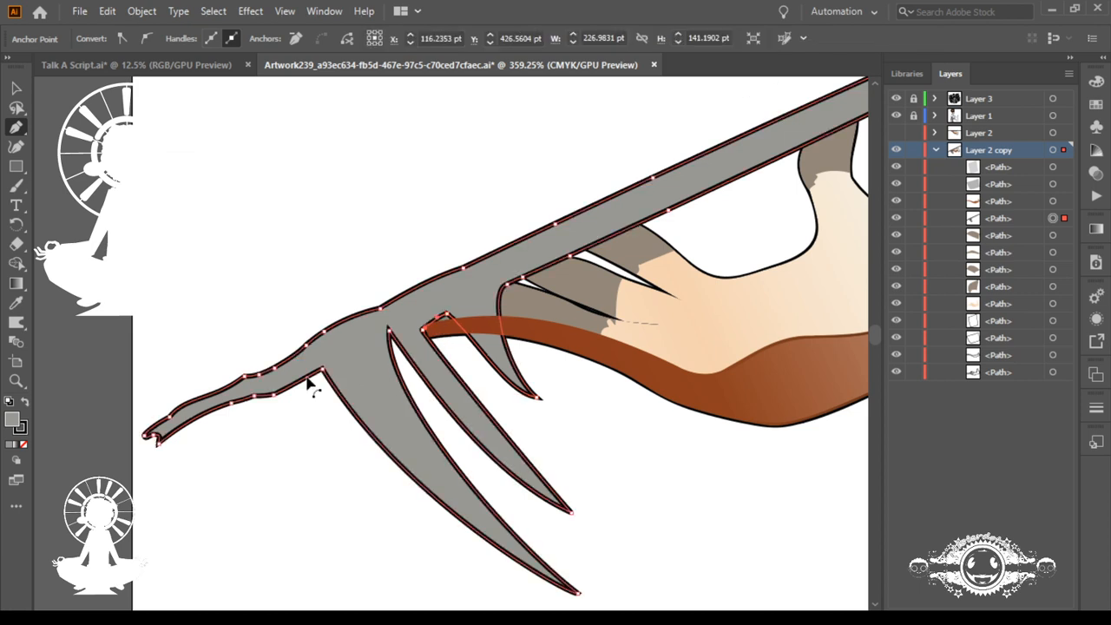
# Step: Pull a small spike from the lower edge near the tray's free end and bend its sides into a curved claw
pyautogui.click(252, 400)
pyautogui.moveTo(251, 399); pyautogui.dragTo(285, 444)
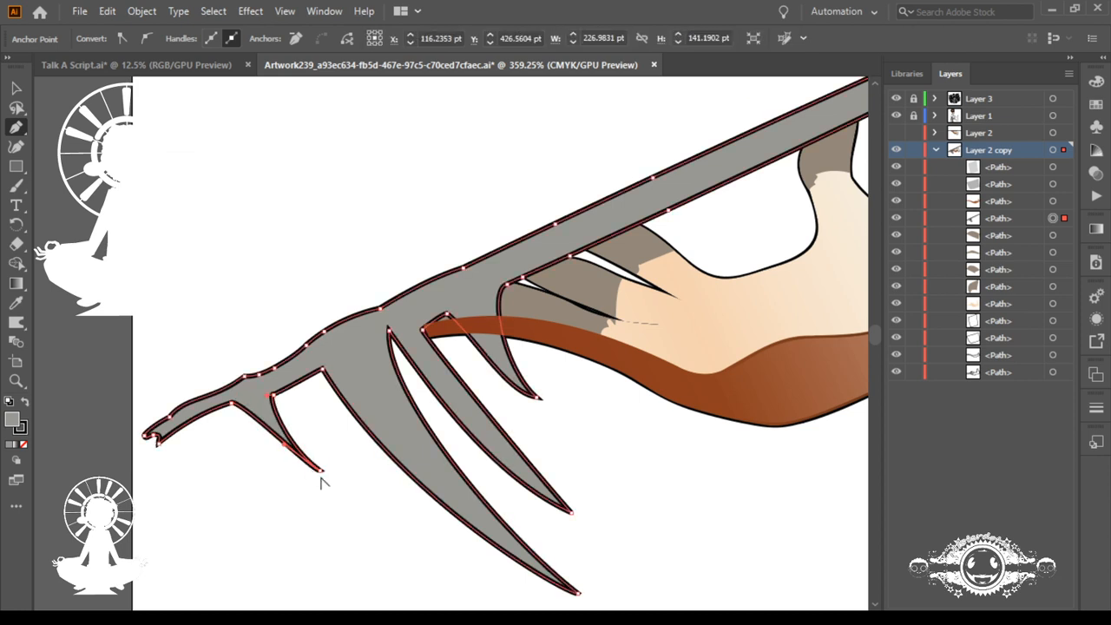
pyautogui.click(320, 471)
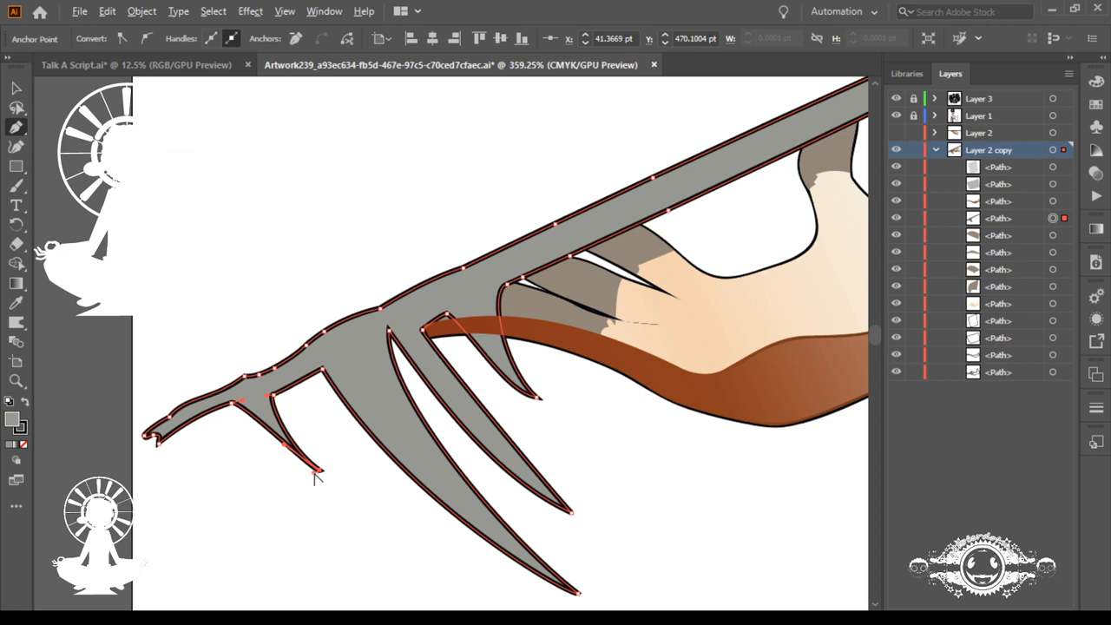
pyautogui.moveTo(316, 471)
pyautogui.mouseDown()
pyautogui.moveTo(276, 461)
pyautogui.moveTo(318, 476)
pyautogui.mouseUp()
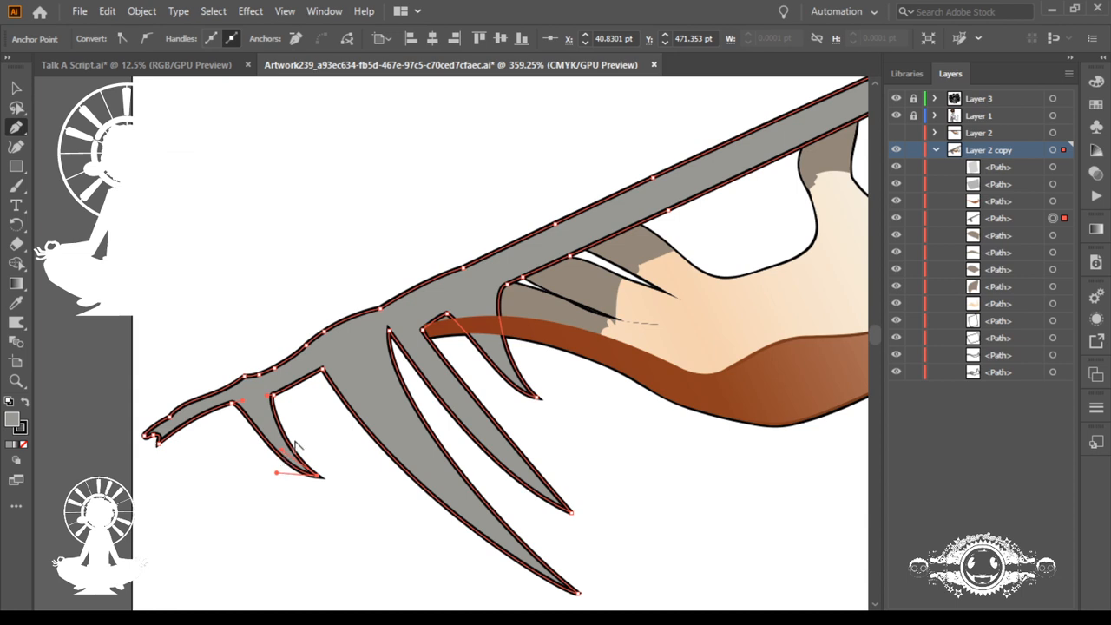
# Step: Shorten the tip handles of the small claw near the tray's free end to straighten and narrow its sides
pyautogui.moveTo(283, 450); pyautogui.dragTo(289, 439)
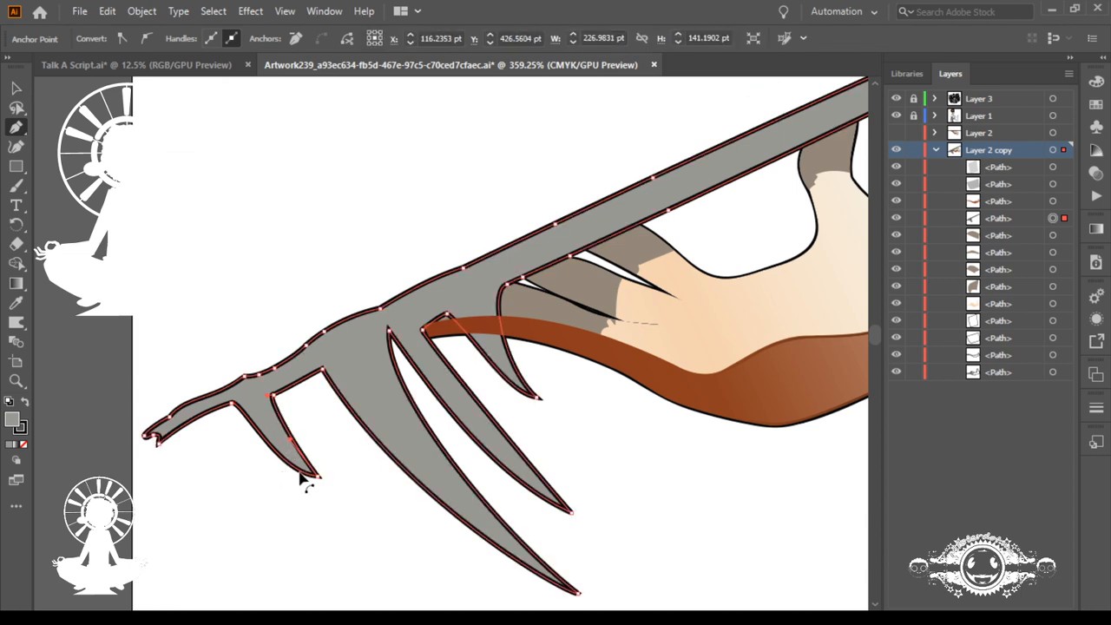
pyautogui.keyDown('alt'); pyautogui.click(301, 470); pyautogui.keyUp('alt')
pyautogui.moveTo(277, 473); pyautogui.dragTo(288, 463)
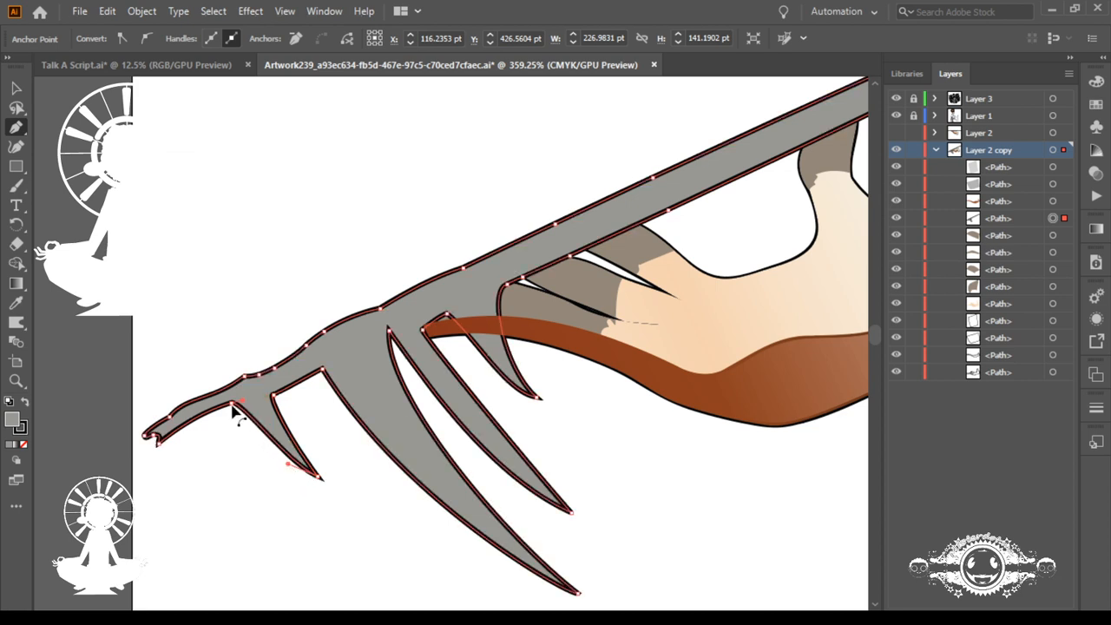
# Step: Pull the lower corner at the tray's free end into a short claw and curve its inner side and tip
pyautogui.moveTo(156, 447); pyautogui.dragTo(189, 449)
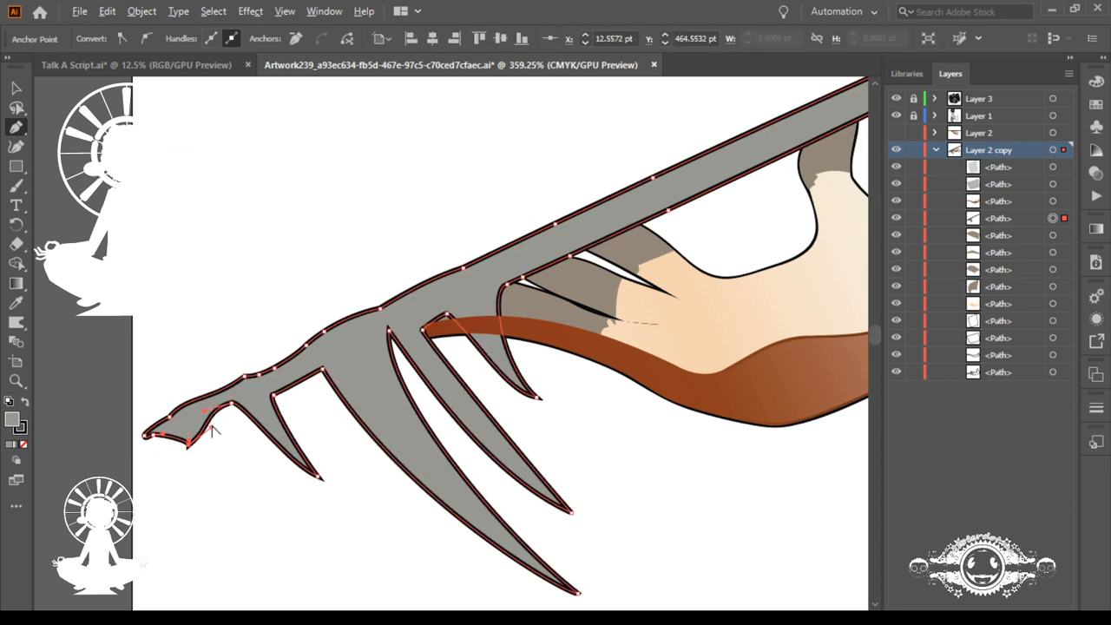
pyautogui.moveTo(212, 431); pyautogui.dragTo(191, 448)
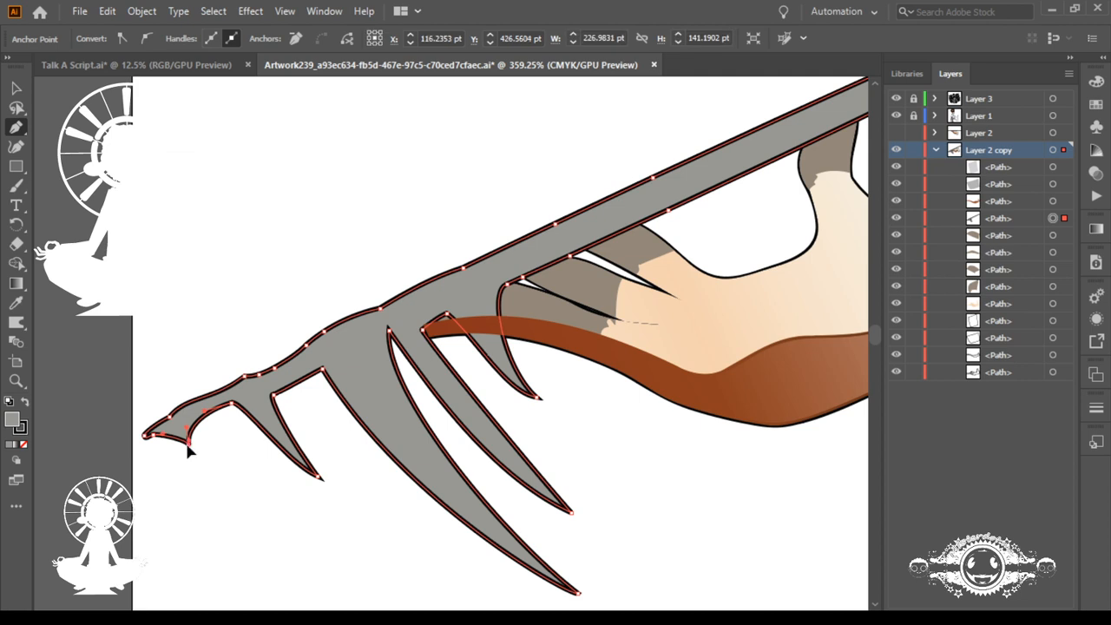
pyautogui.keyDown('ctrl'); pyautogui.click(187, 444); pyautogui.keyUp('ctrl')
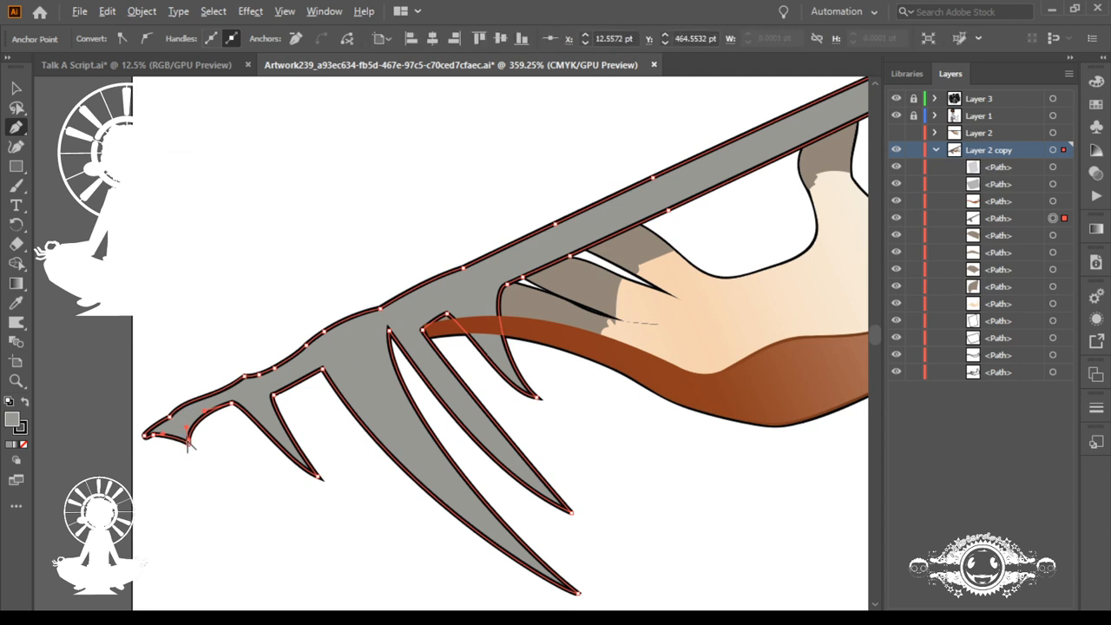
pyautogui.moveTo(188, 445)
pyautogui.mouseDown()
pyautogui.moveTo(168, 441)
pyautogui.moveTo(205, 456)
pyautogui.moveTo(184, 427)
pyautogui.mouseUp()
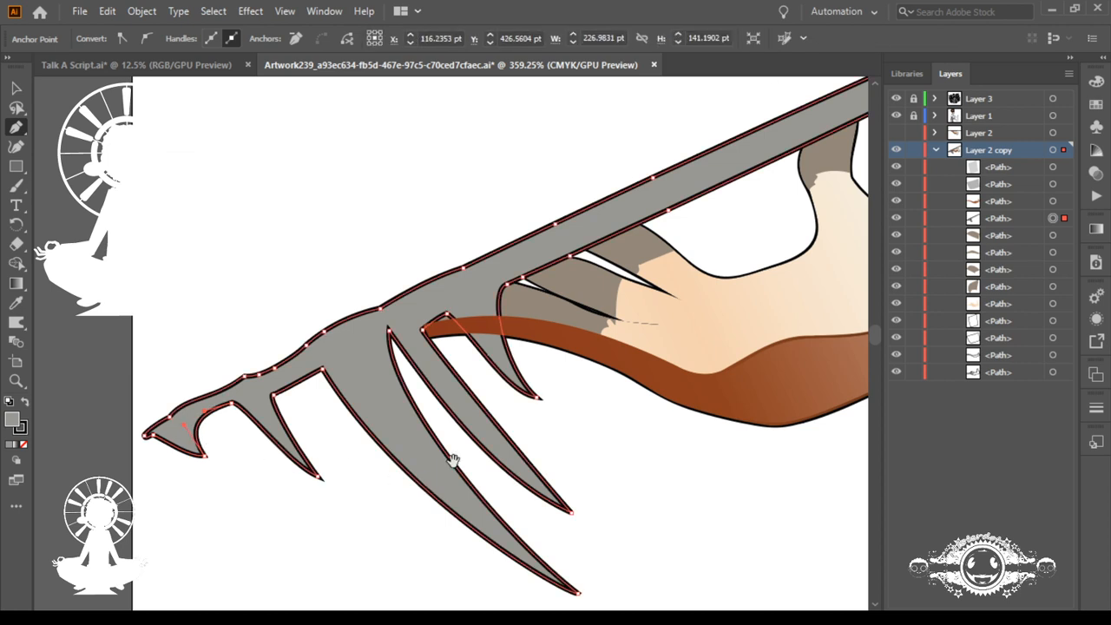
# Step: Pull the tray's edge point beside the third claw down over the fingertip into a tiny spike and curve its inner side
pyautogui.moveTo(469, 439); pyautogui.dragTo(354, 443)
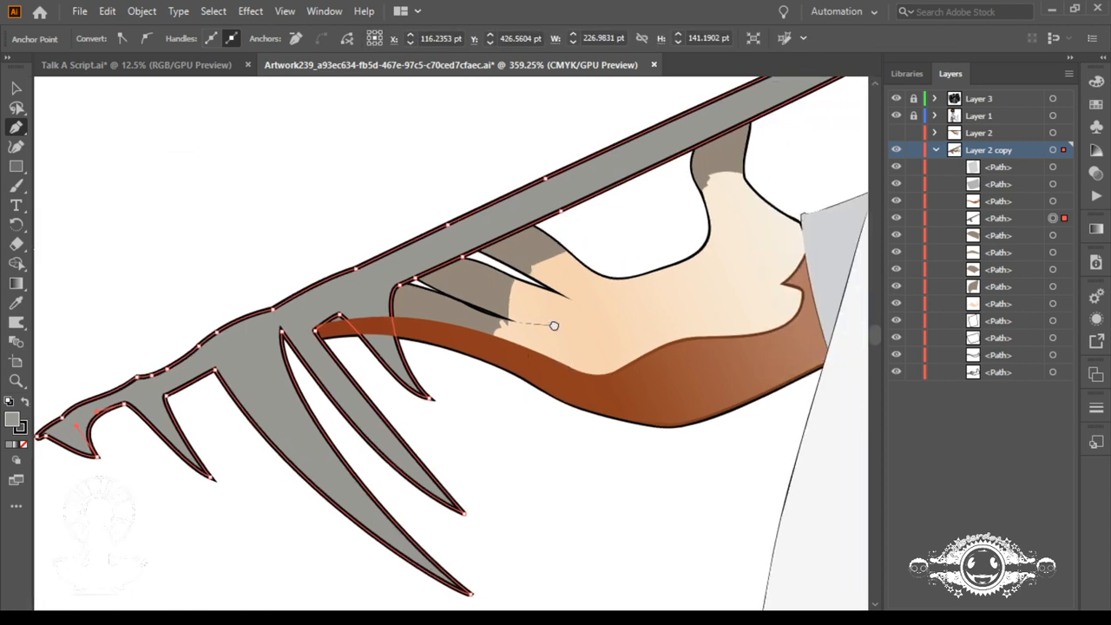
pyautogui.moveTo(550, 325); pyautogui.dragTo(439, 352)
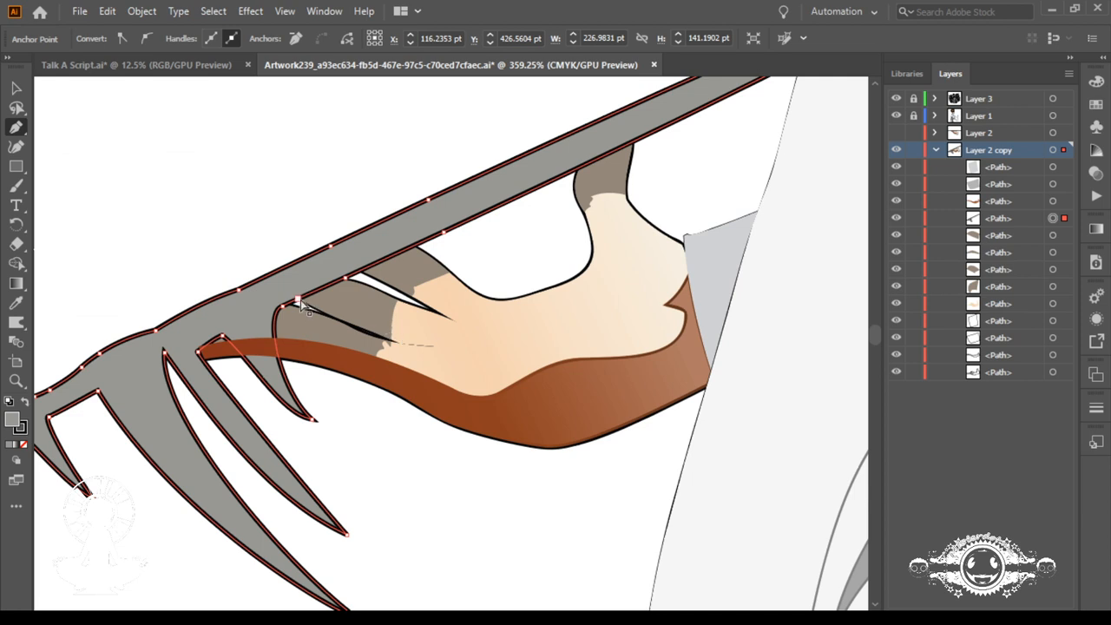
pyautogui.moveTo(300, 300); pyautogui.dragTo(322, 317)
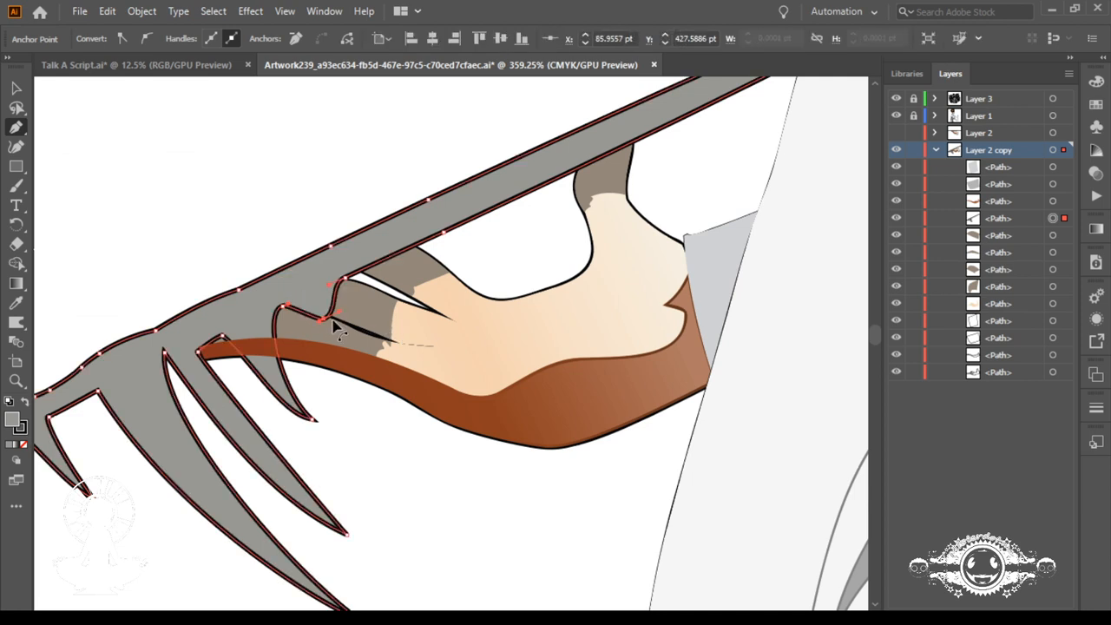
pyautogui.keyDown('ctrl'); pyautogui.click(310, 306); pyautogui.keyUp('ctrl')
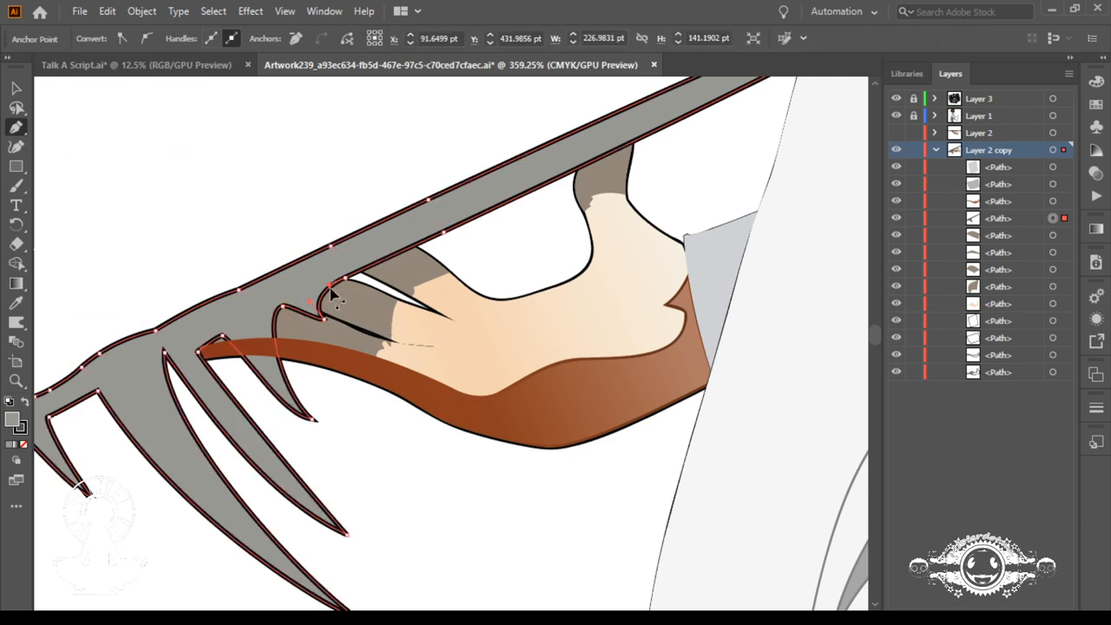
# Step: Move the clawed tray path to the top of Layer 2 copy and reposition the upper-edge anchors near its free end
pyautogui.moveTo(330, 354); pyautogui.dragTo(469, 302)
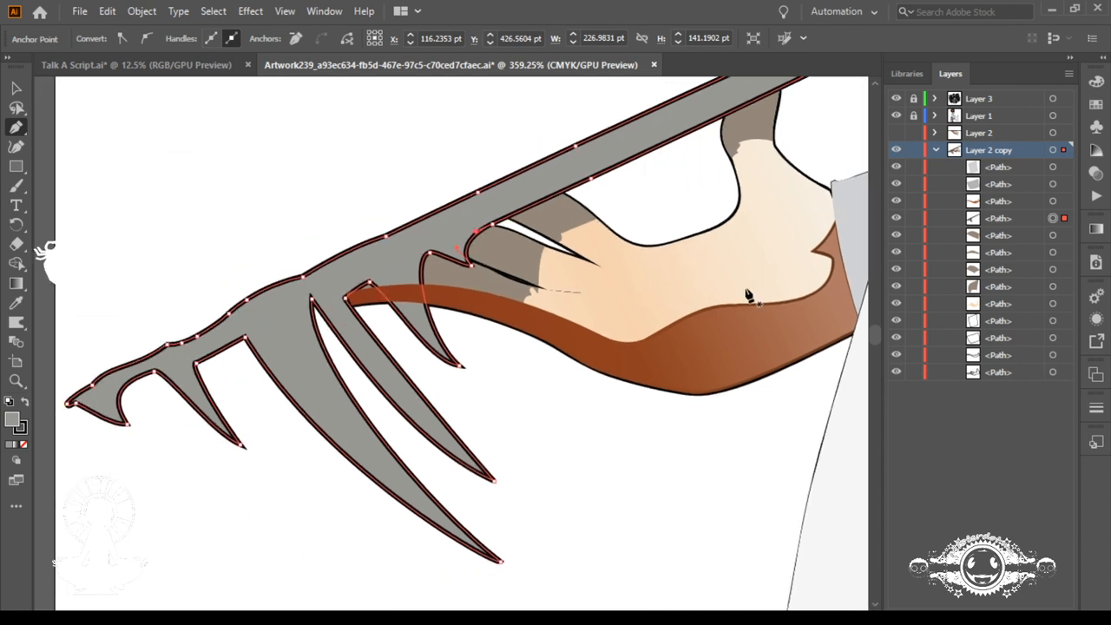
pyautogui.moveTo(1009, 224); pyautogui.dragTo(998, 163)
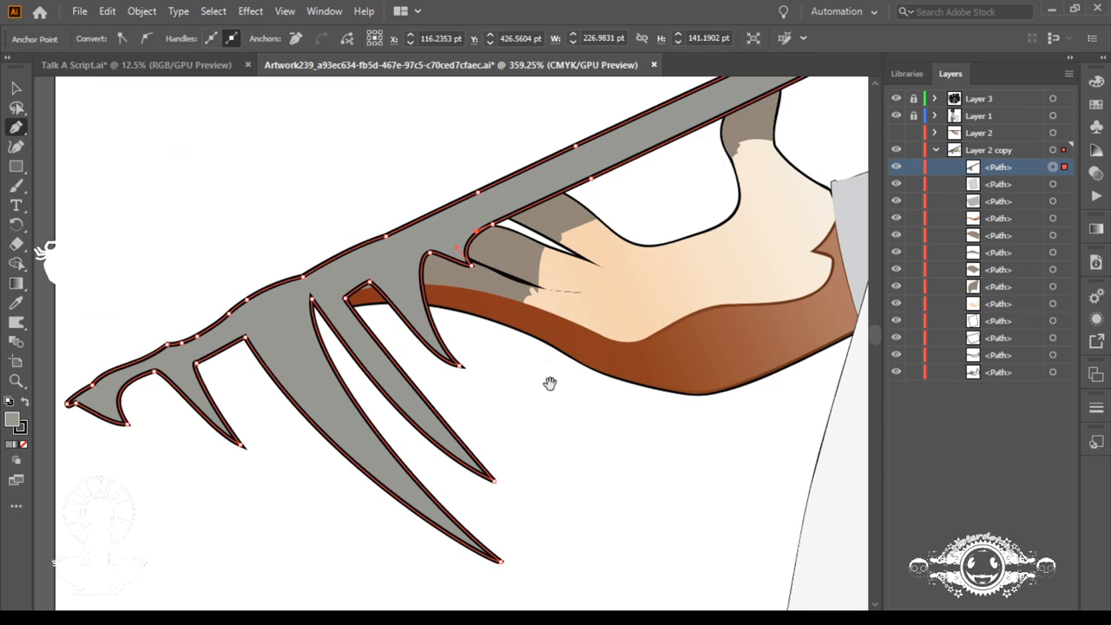
pyautogui.moveTo(550, 385); pyautogui.dragTo(695, 390)
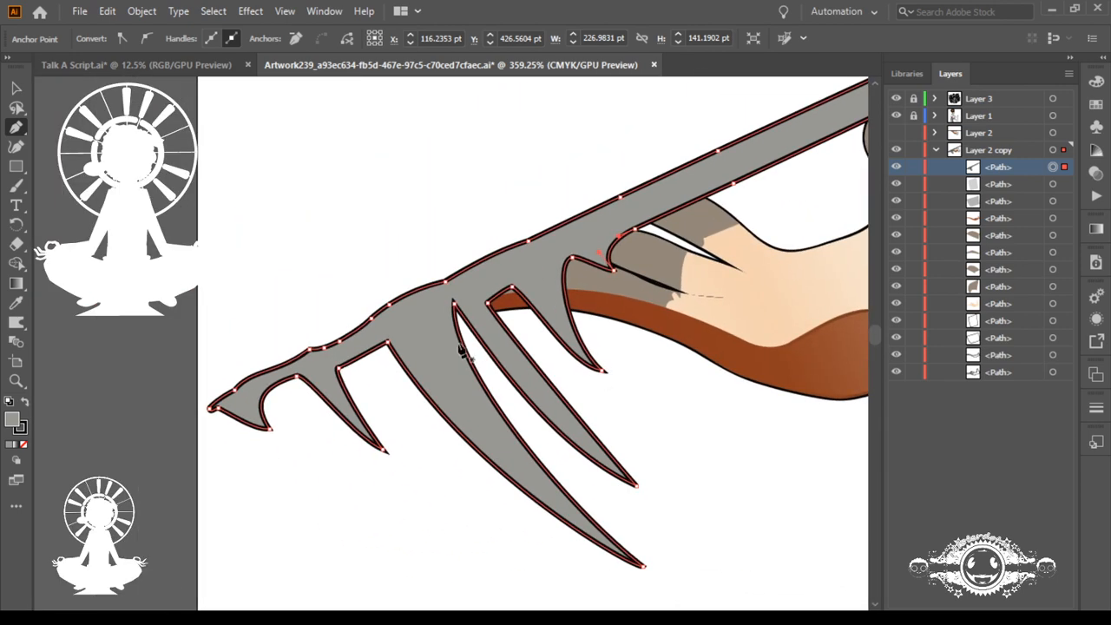
pyautogui.moveTo(388, 304); pyautogui.dragTo(299, 352)
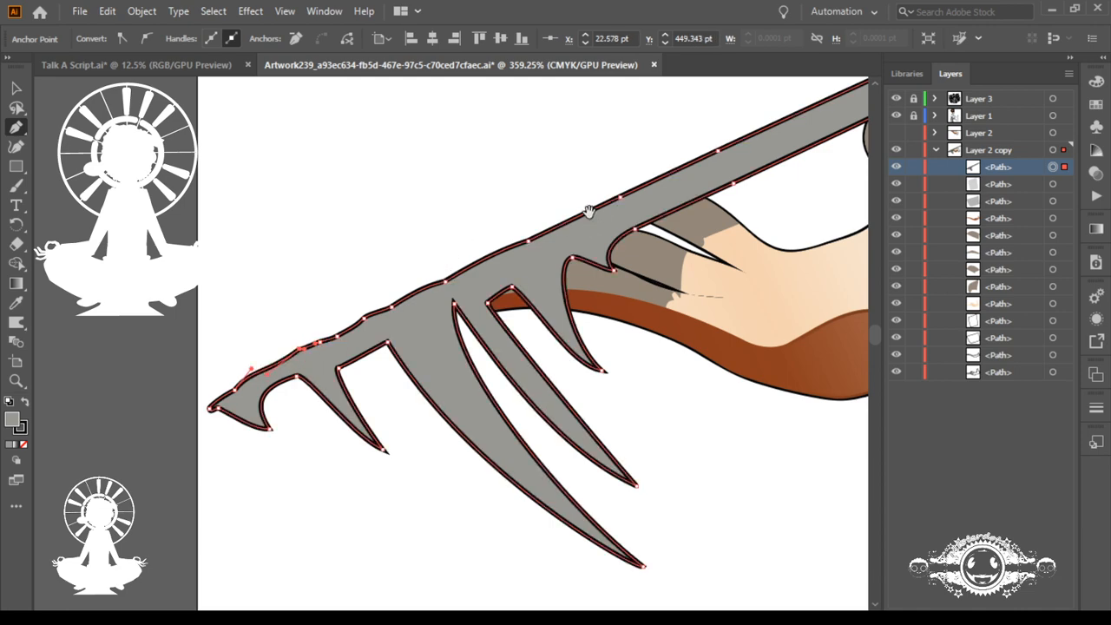
# Step: Add three anchor points along the tray's lower edge near the sleeve, and undo the stray new path point
pyautogui.moveTo(590, 211); pyautogui.dragTo(411, 430)
pyautogui.moveTo(473, 390); pyautogui.dragTo(416, 380)
pyautogui.moveTo(538, 229); pyautogui.dragTo(393, 266)
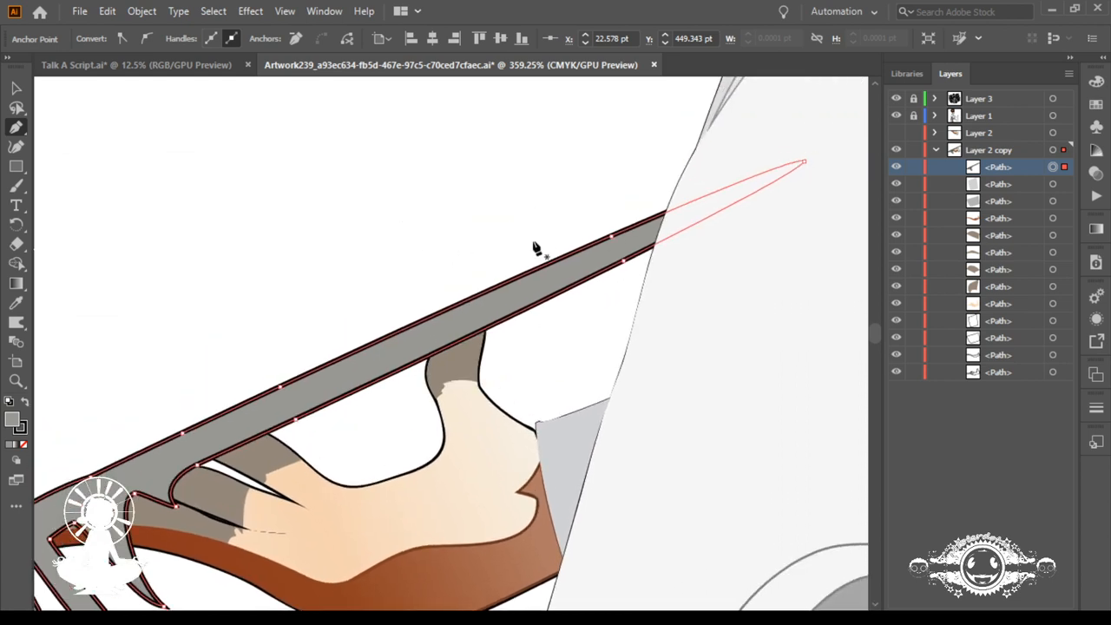
pyautogui.click(603, 274)
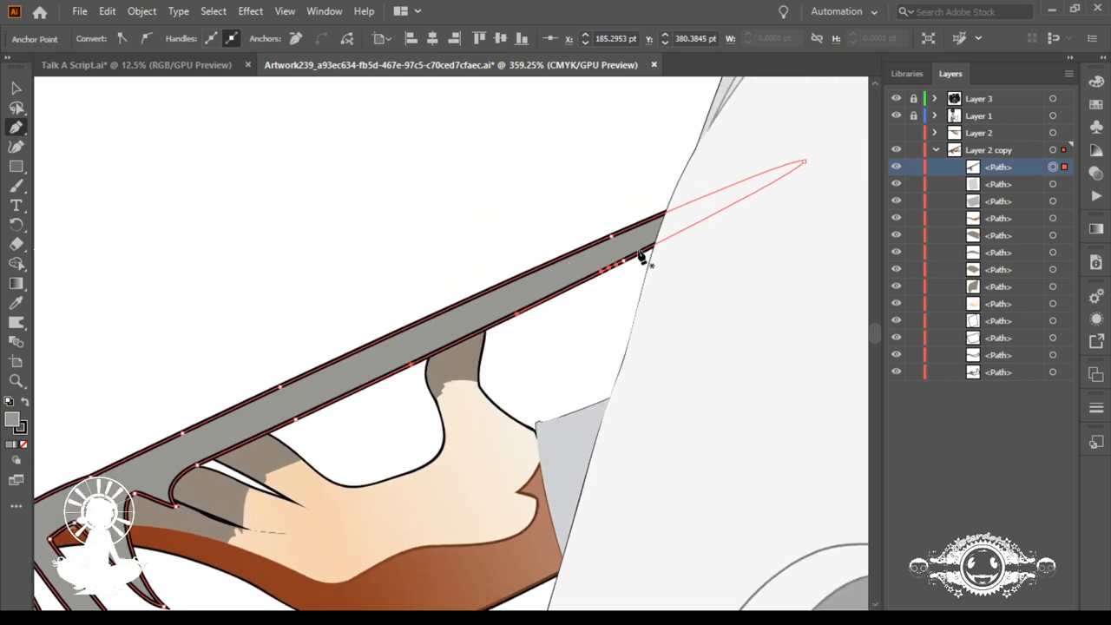
pyautogui.click(641, 252)
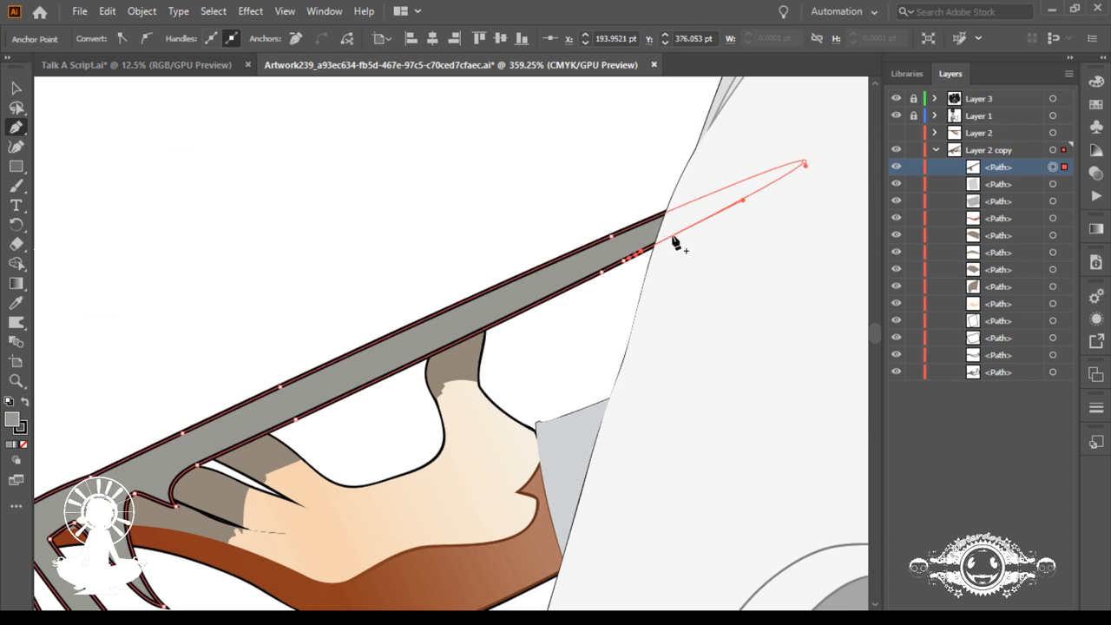
pyautogui.click(672, 236)
pyautogui.click(219, 458)
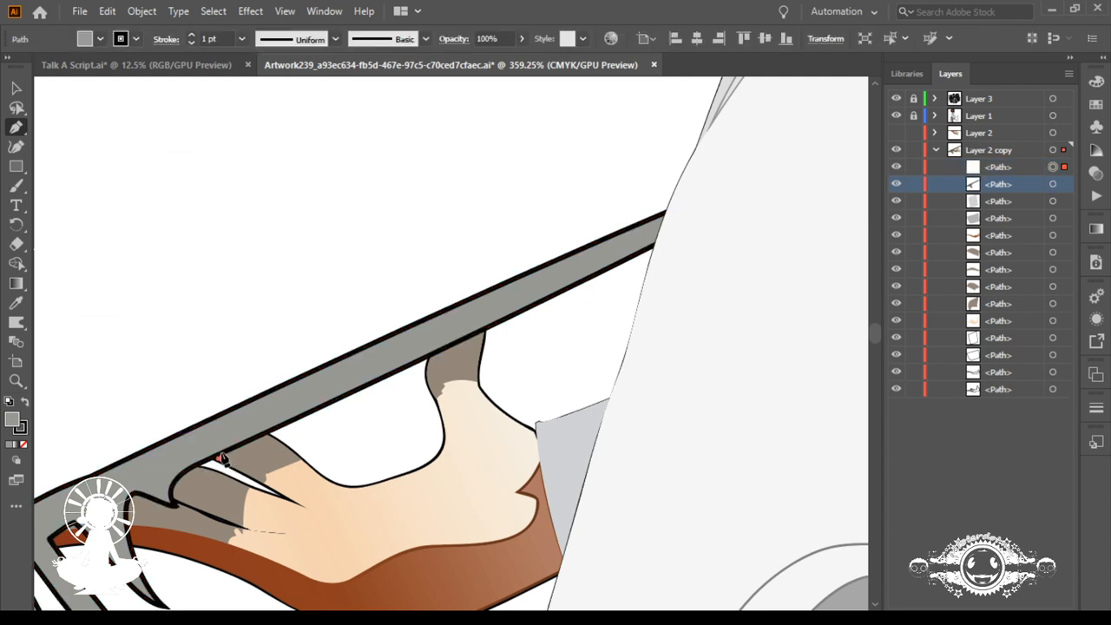
pyautogui.hotkey('ctrl', 'z')
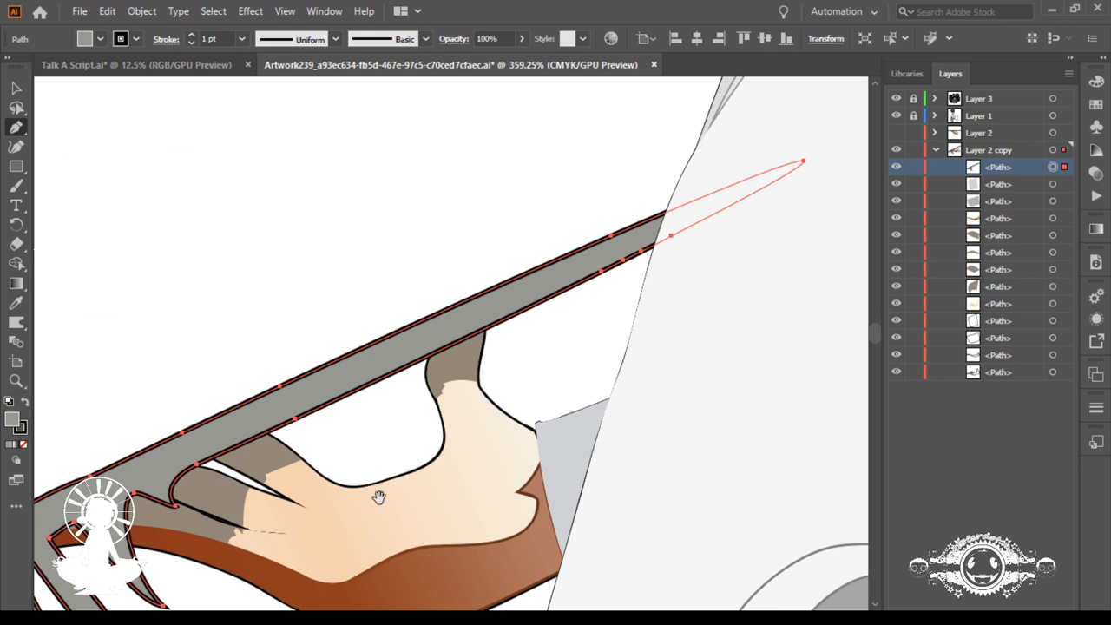
pyautogui.moveTo(377, 496); pyautogui.dragTo(447, 302)
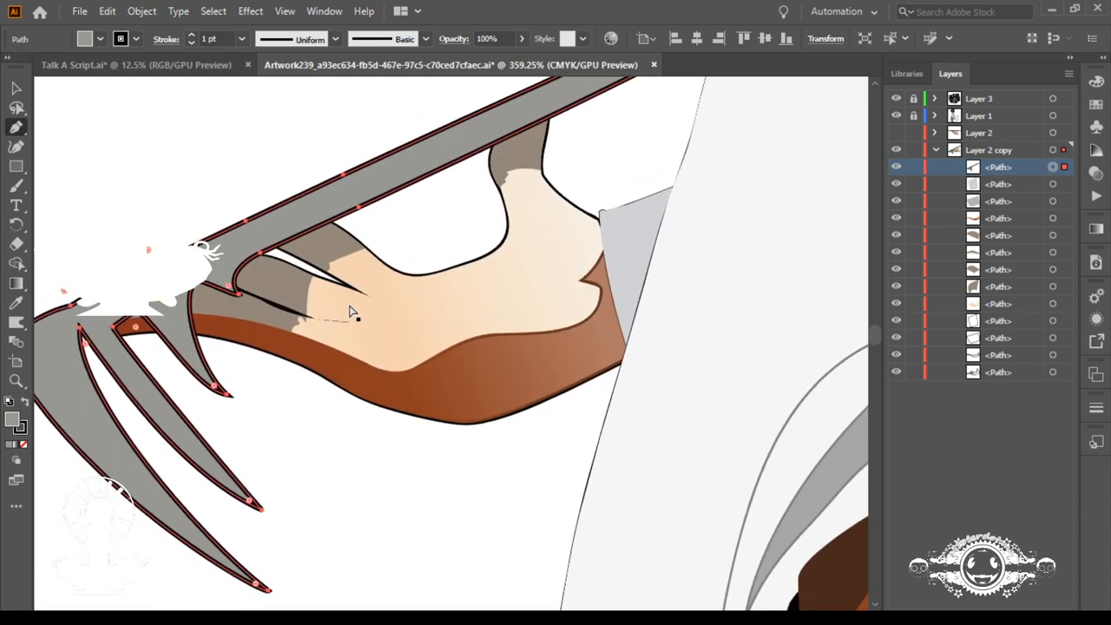
pyautogui.keyDown('ctrl'); pyautogui.click(299, 301); pyautogui.keyUp('ctrl')
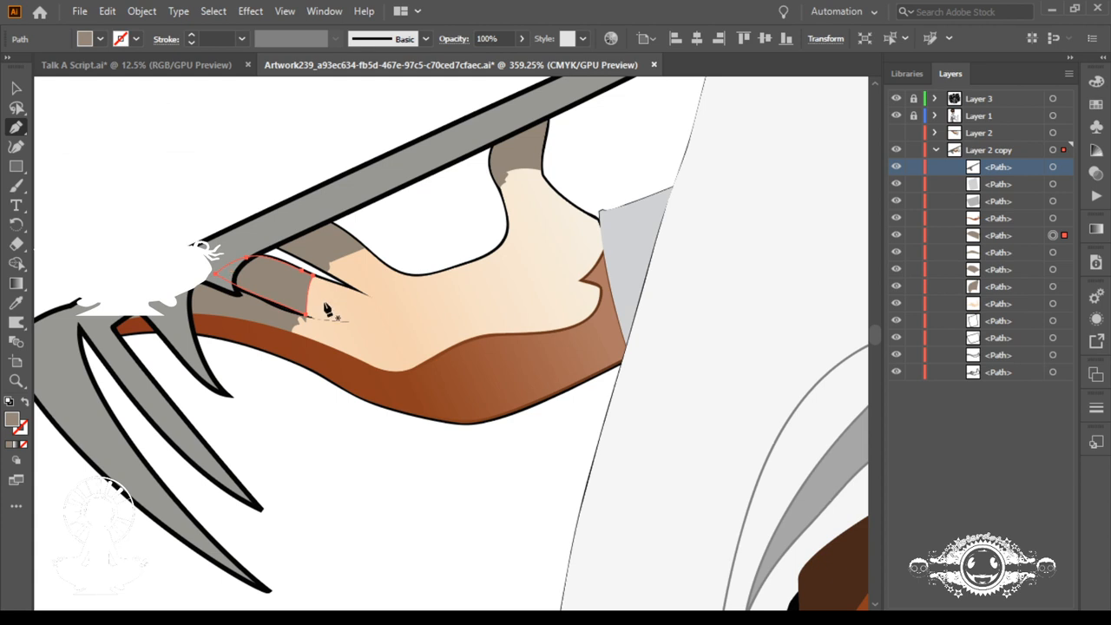
pyautogui.press('Delete')
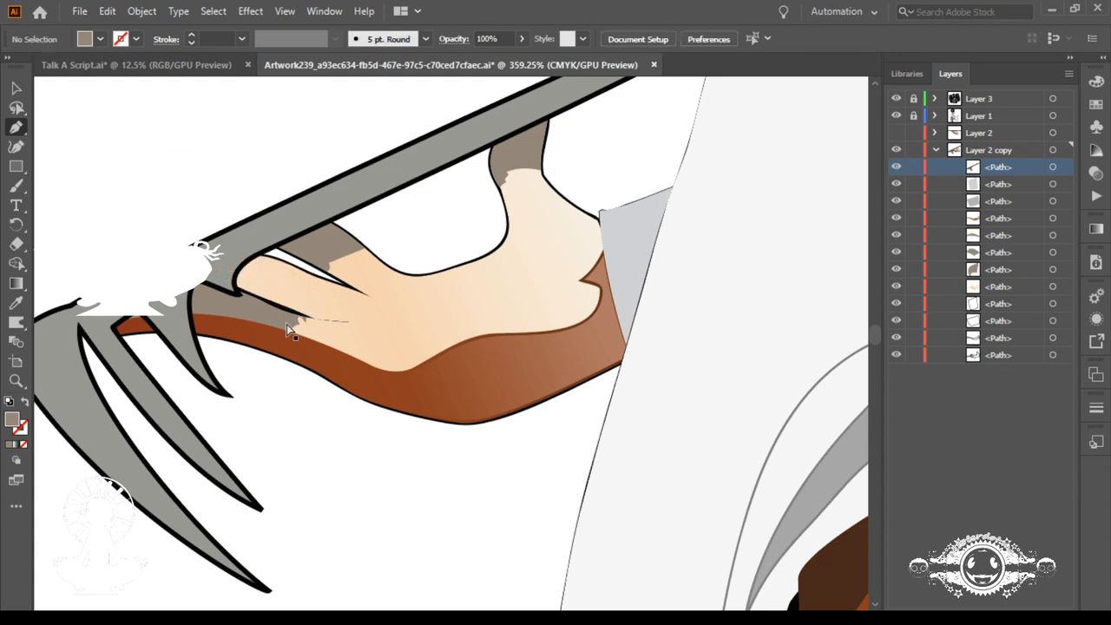
pyautogui.hotkey('ctrl', 'z')
# Step: Sample the hand's skin gradient with the Eyedropper and apply it to the two lower grey-brown fingertip patches
pyautogui.click(16, 303)
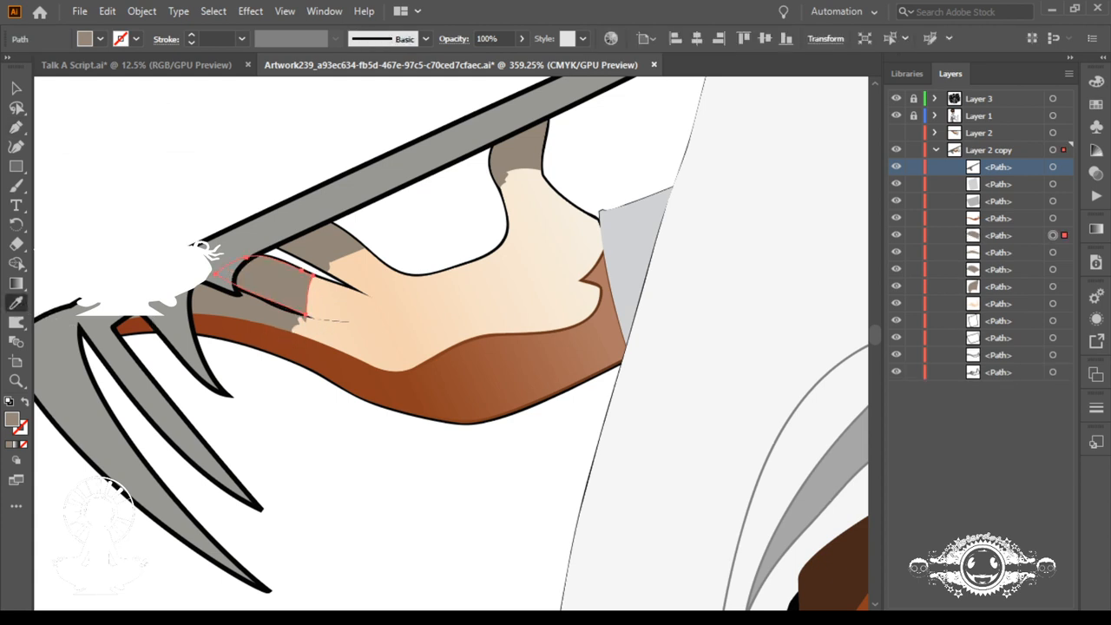
pyautogui.keyDown('ctrl'); pyautogui.click(231, 164); pyautogui.keyUp('ctrl')
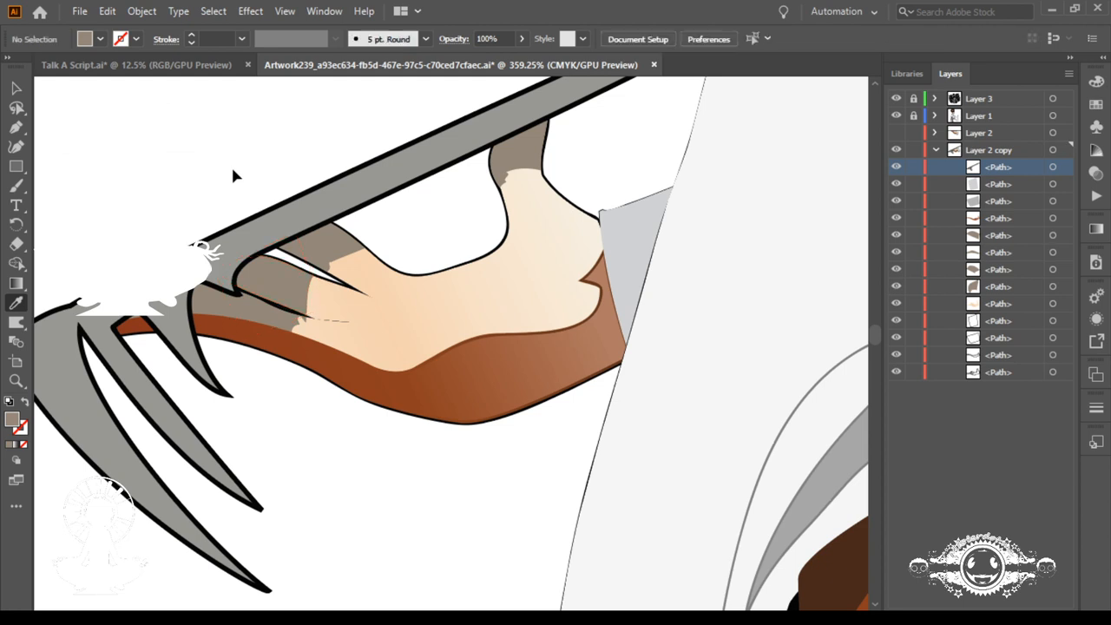
pyautogui.click(329, 295)
pyautogui.keyDown('alt'); pyautogui.click(274, 295); pyautogui.keyUp('alt')
pyautogui.keyDown('alt'); pyautogui.click(277, 302); pyautogui.keyUp('alt')
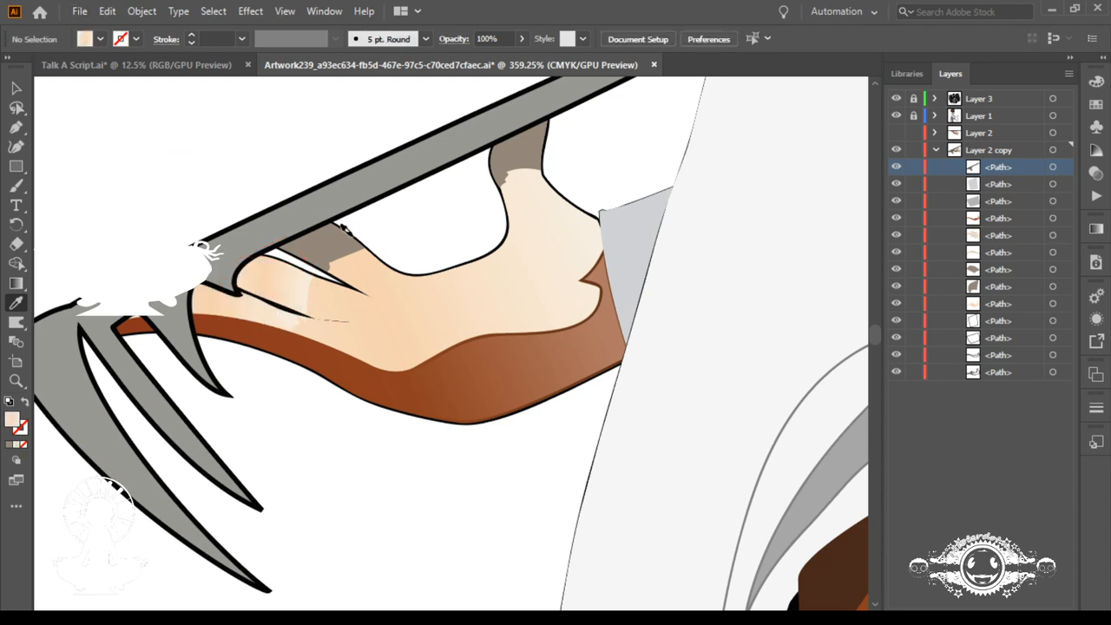
# Step: Sample the upper fingertip's grey-brown colour and fill the whole hand and the two lower fingertip patches with it
pyautogui.click(343, 241)
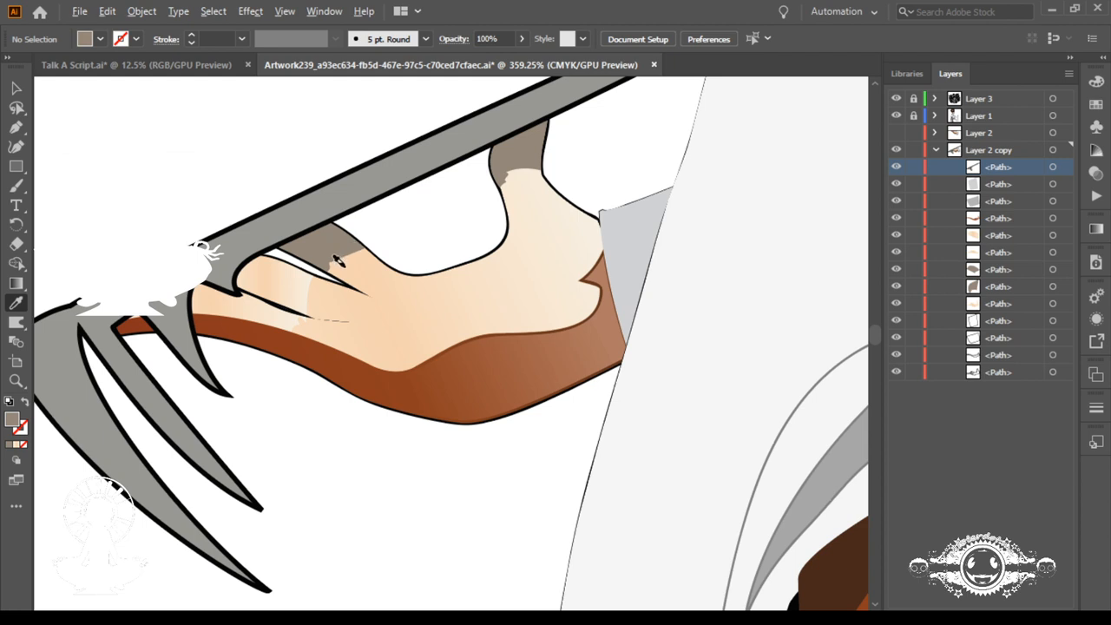
pyautogui.keyDown('alt'); pyautogui.click(343, 263); pyautogui.keyUp('alt')
pyautogui.keyDown('alt'); pyautogui.click(295, 285); pyautogui.keyUp('alt')
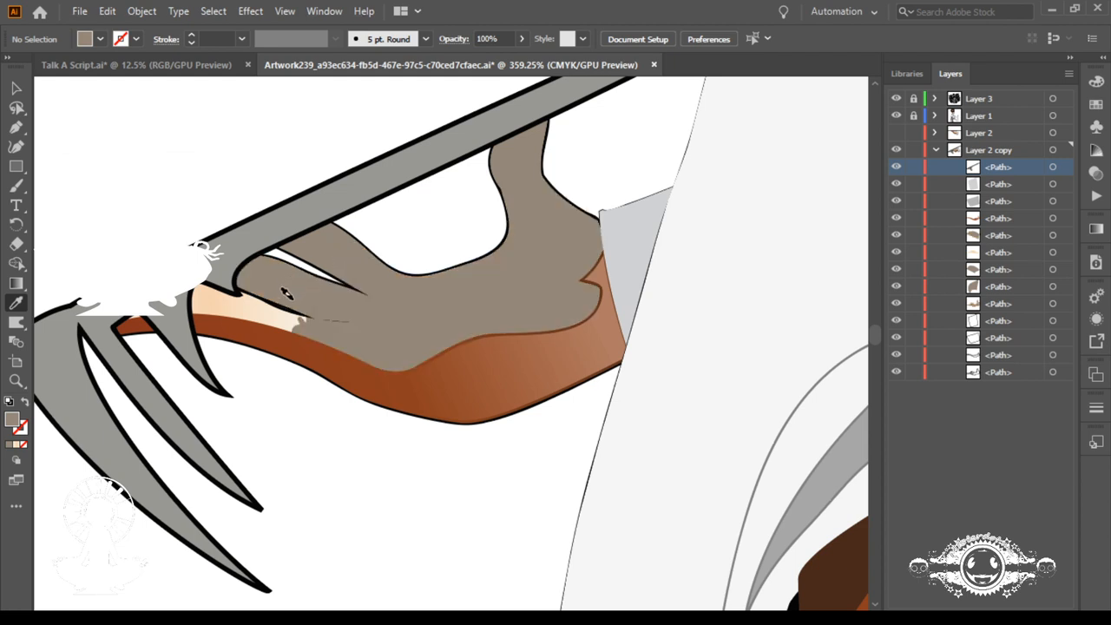
pyautogui.keyDown('alt'); pyautogui.click(278, 313); pyautogui.keyUp('alt')
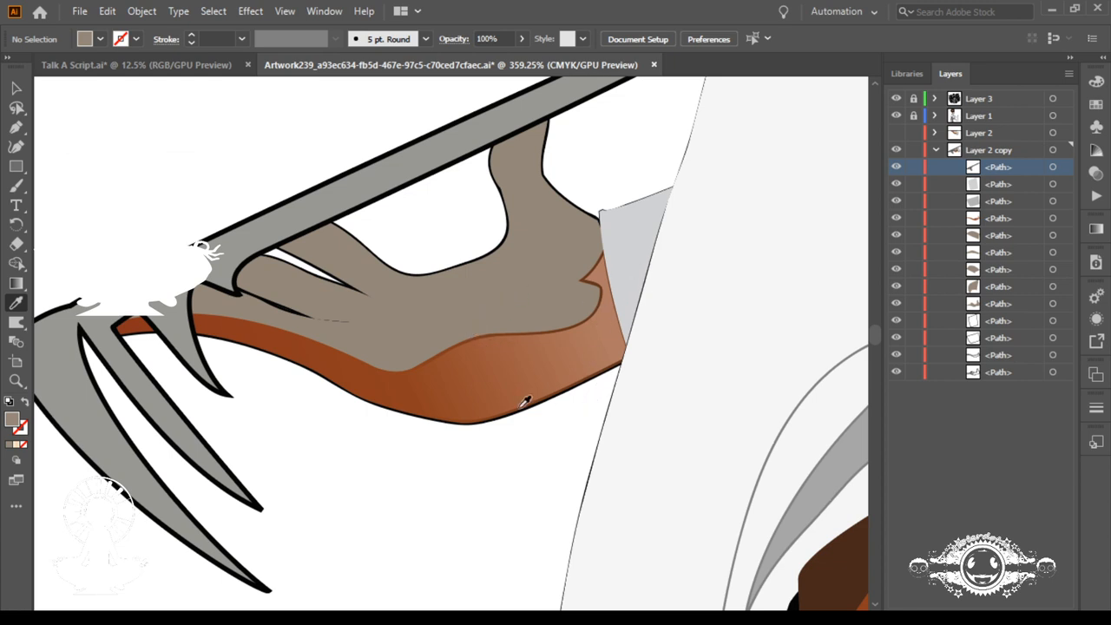
# Step: Select the hand, its brown underside and their outlines, and warp them to bulge the palm downward and lengthen the gaps between the fingers
pyautogui.click(499, 417)
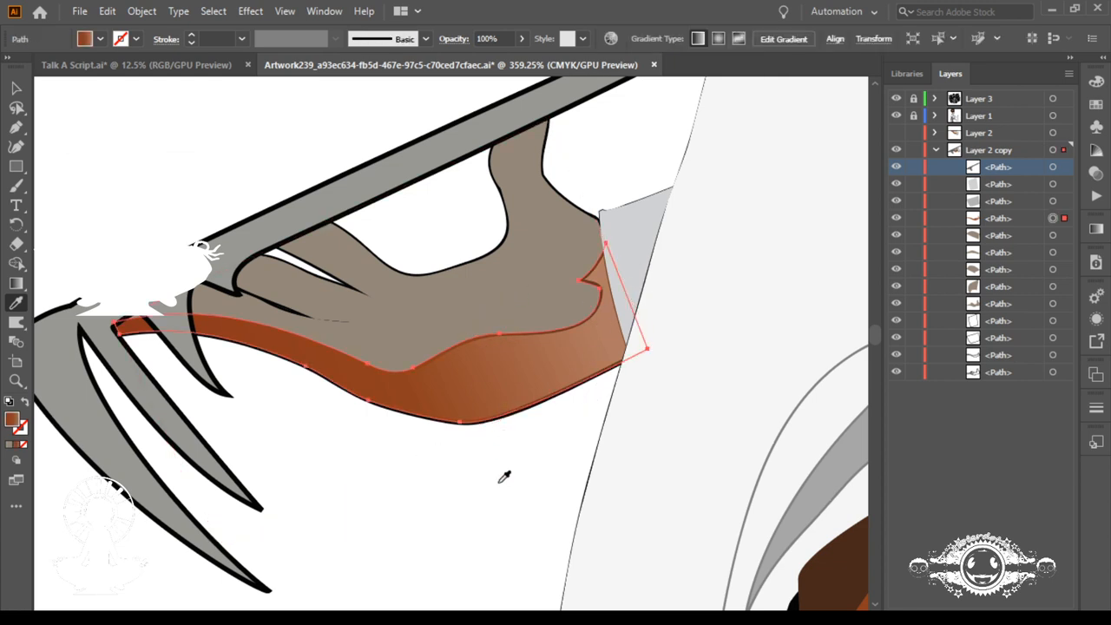
pyautogui.moveTo(506, 473); pyautogui.dragTo(444, 262)
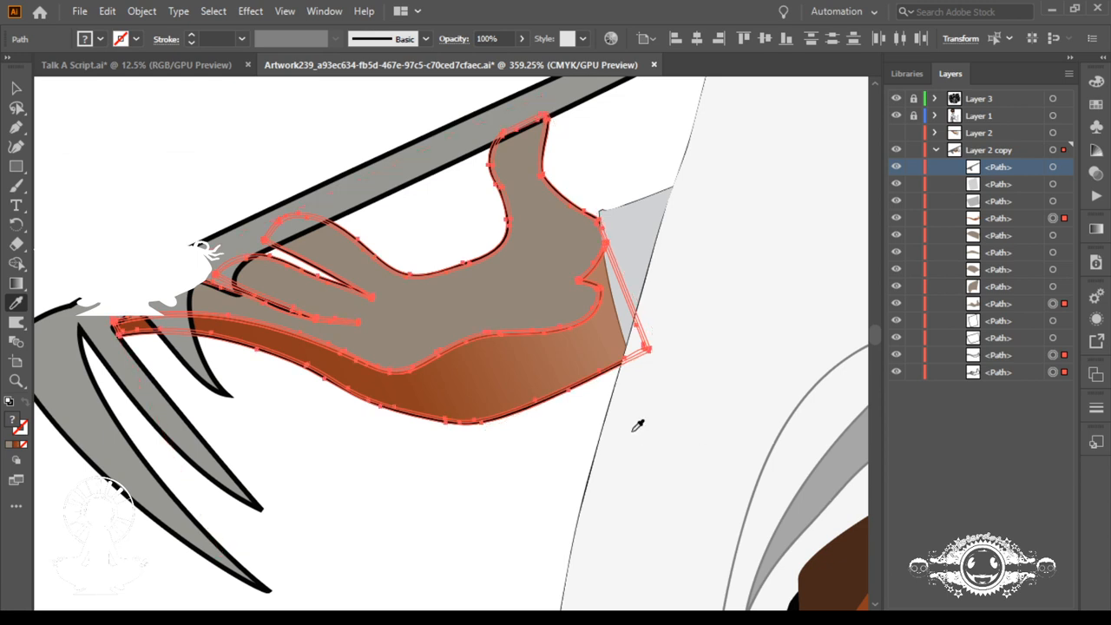
pyautogui.click(17, 323)
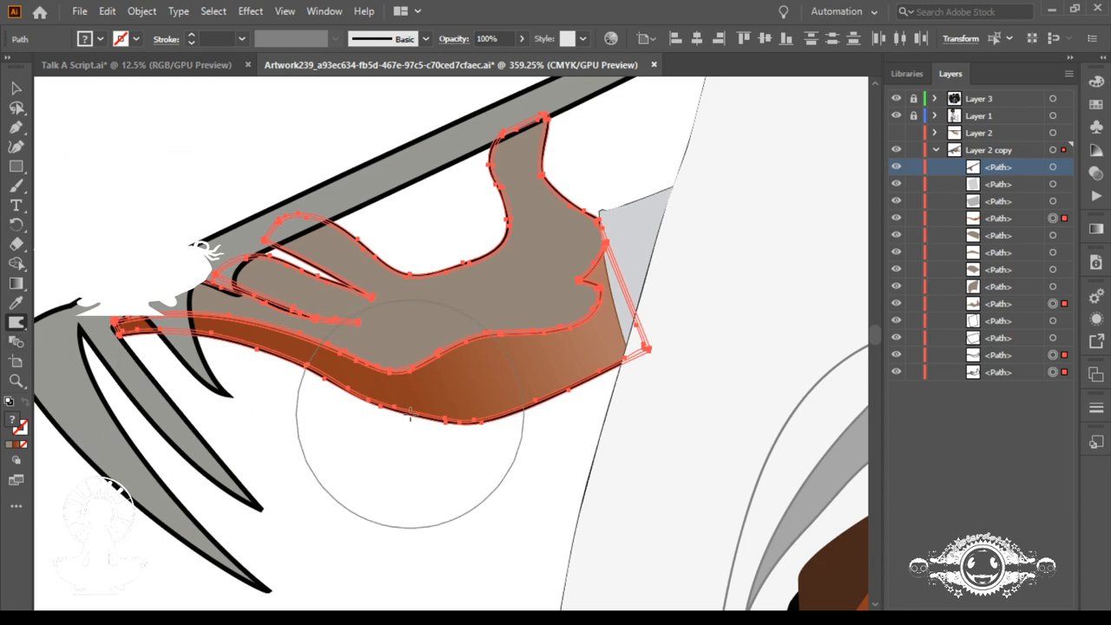
pyautogui.moveTo(427, 436)
pyautogui.mouseDown()
pyautogui.moveTo(545, 573)
pyautogui.moveTo(496, 471)
pyautogui.moveTo(508, 446)
pyautogui.moveTo(607, 477)
pyautogui.mouseUp()
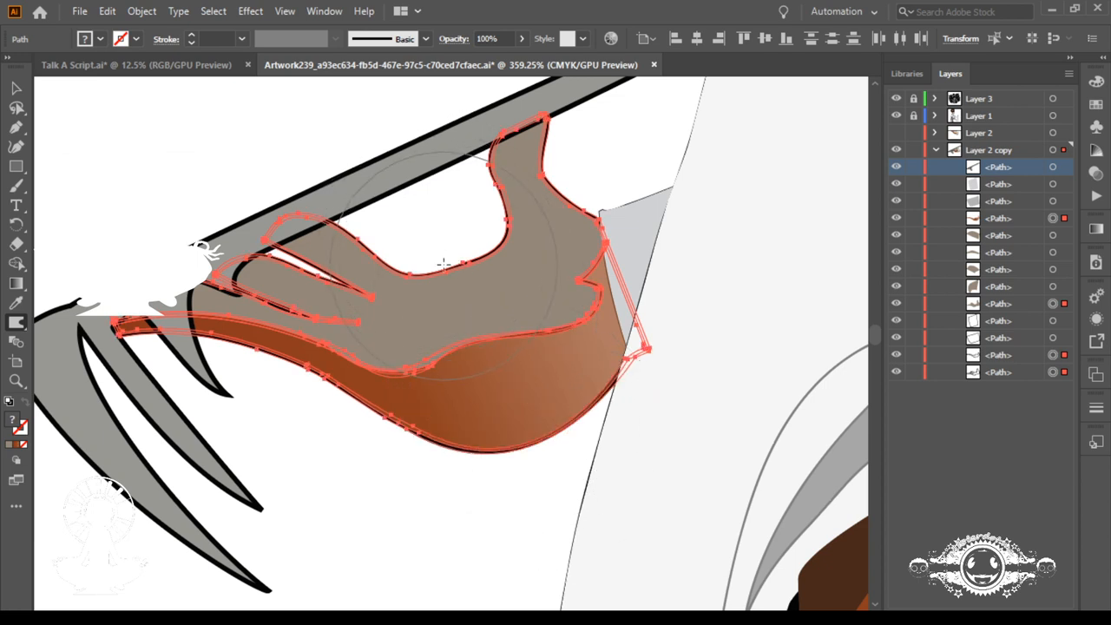
pyautogui.moveTo(456, 280); pyautogui.dragTo(540, 357)
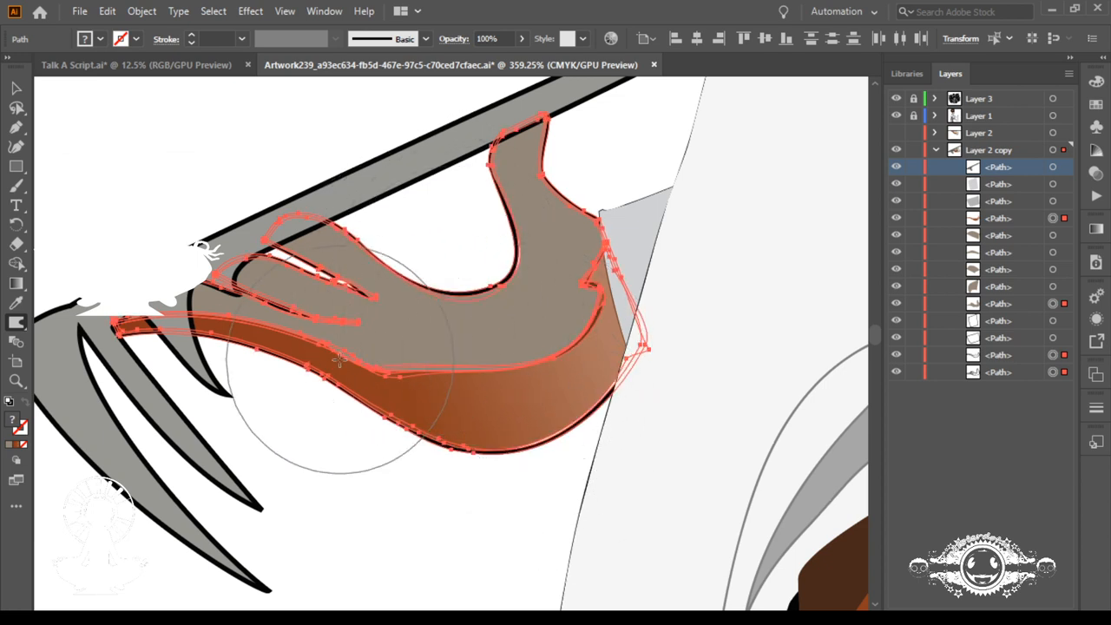
pyautogui.moveTo(337, 364); pyautogui.dragTo(527, 420)
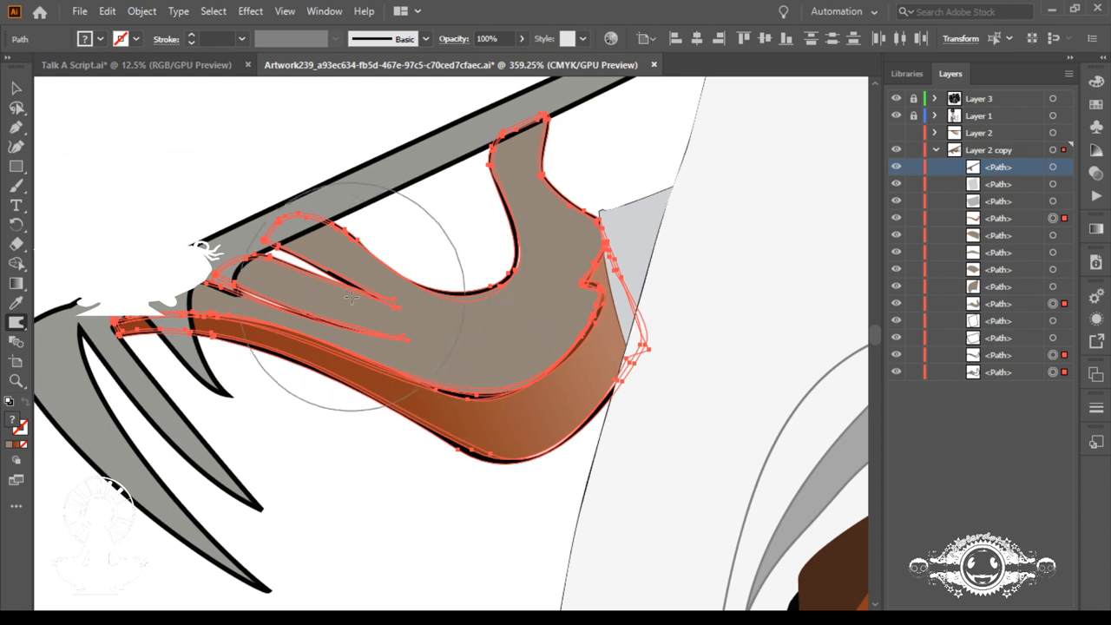
pyautogui.moveTo(319, 286); pyautogui.dragTo(425, 338)
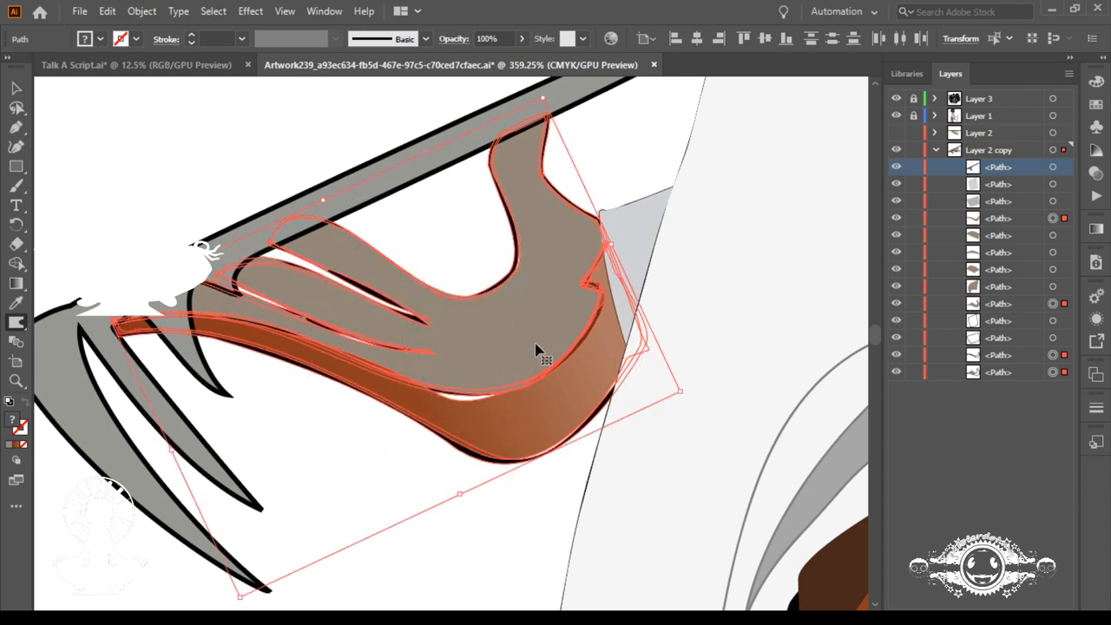
# Step: Undo the last hand warps, warp the thumb and wrist side slightly toward the sleeve, and deselect the hand
pyautogui.hotkey('ctrl', 'z')
pyautogui.hotkey('ctrl', 'z')
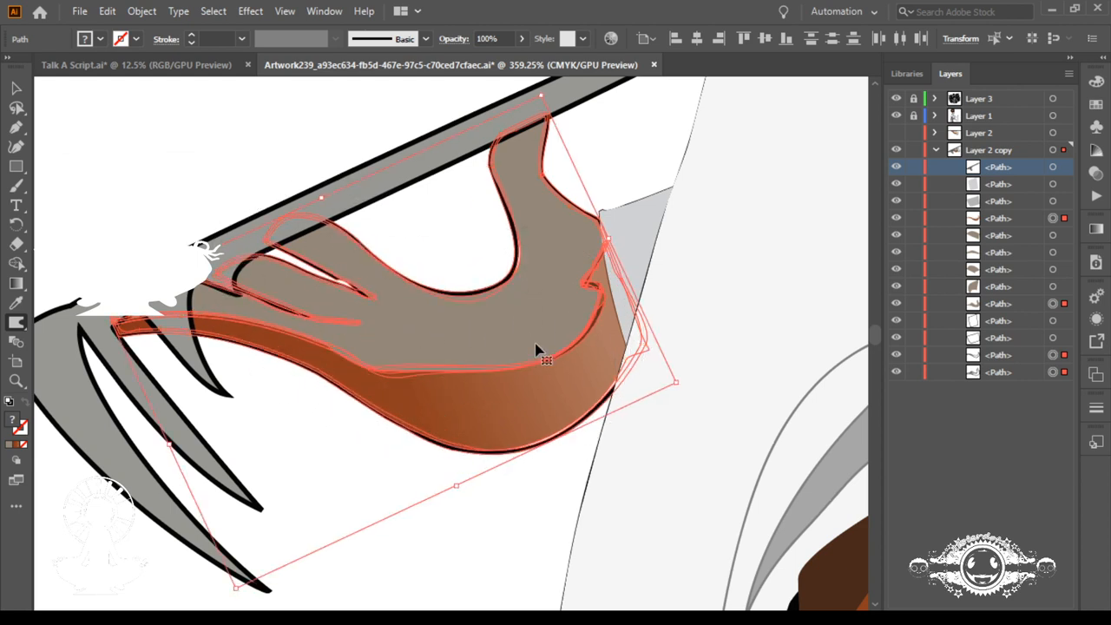
pyautogui.hotkey('ctrl', 'z')
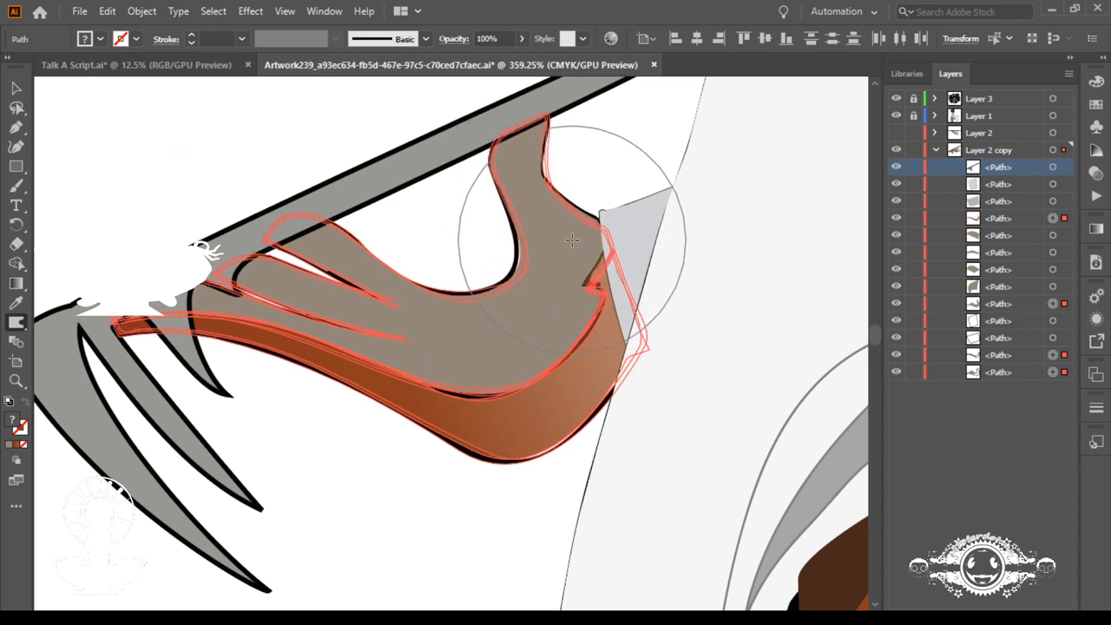
pyautogui.moveTo(572, 240); pyautogui.dragTo(586, 253)
pyautogui.press('ctrl')
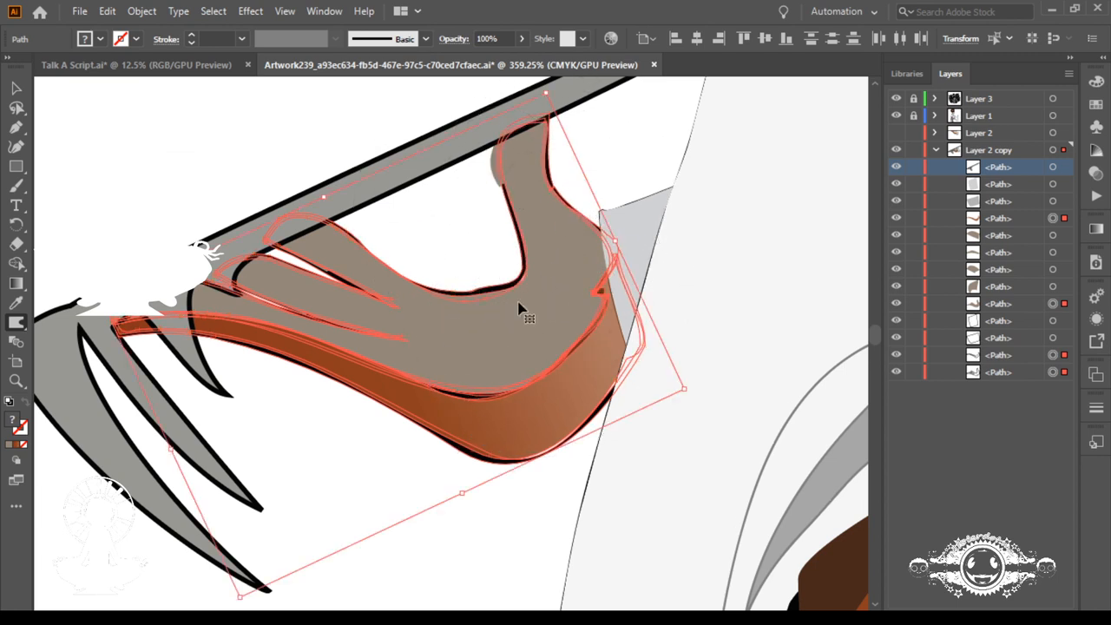
pyautogui.hotkey('ctrl', '0')
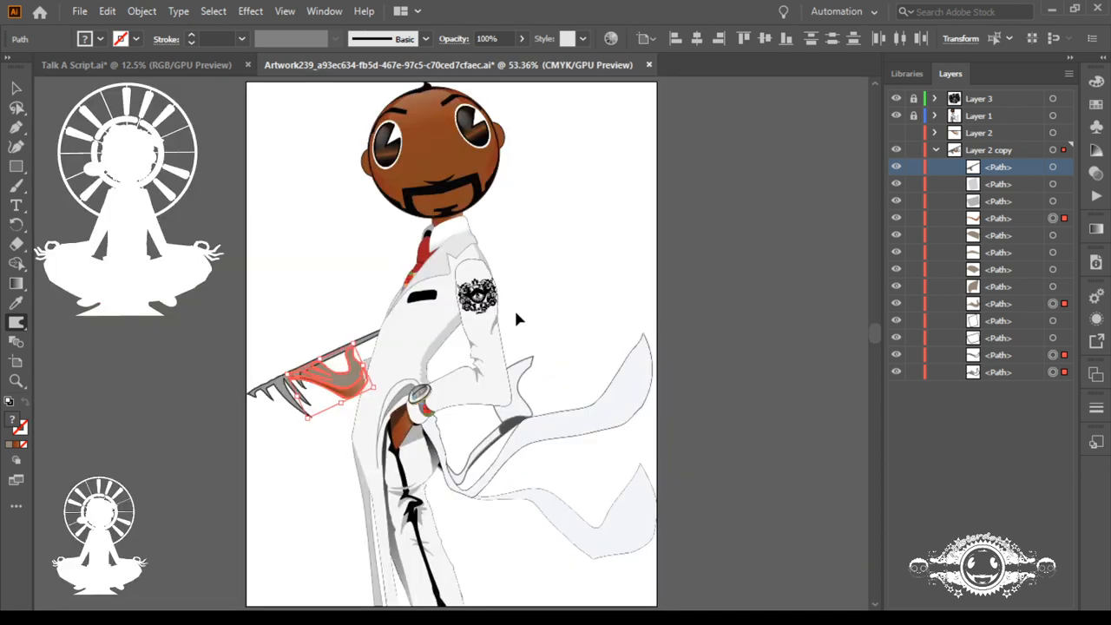
pyautogui.click(16, 87)
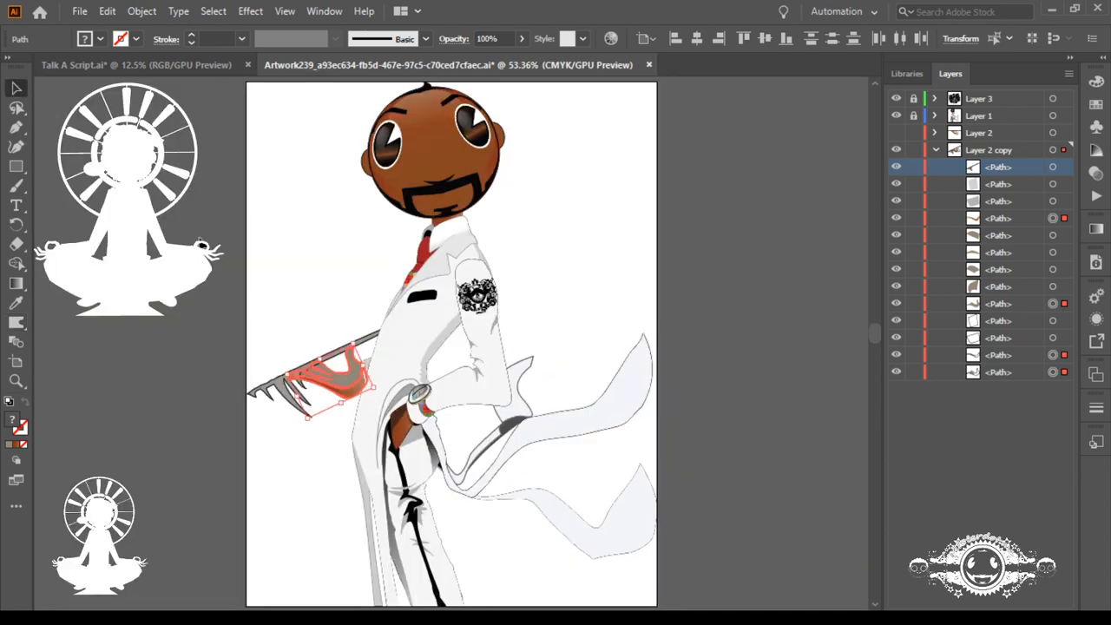
pyautogui.click(257, 306)
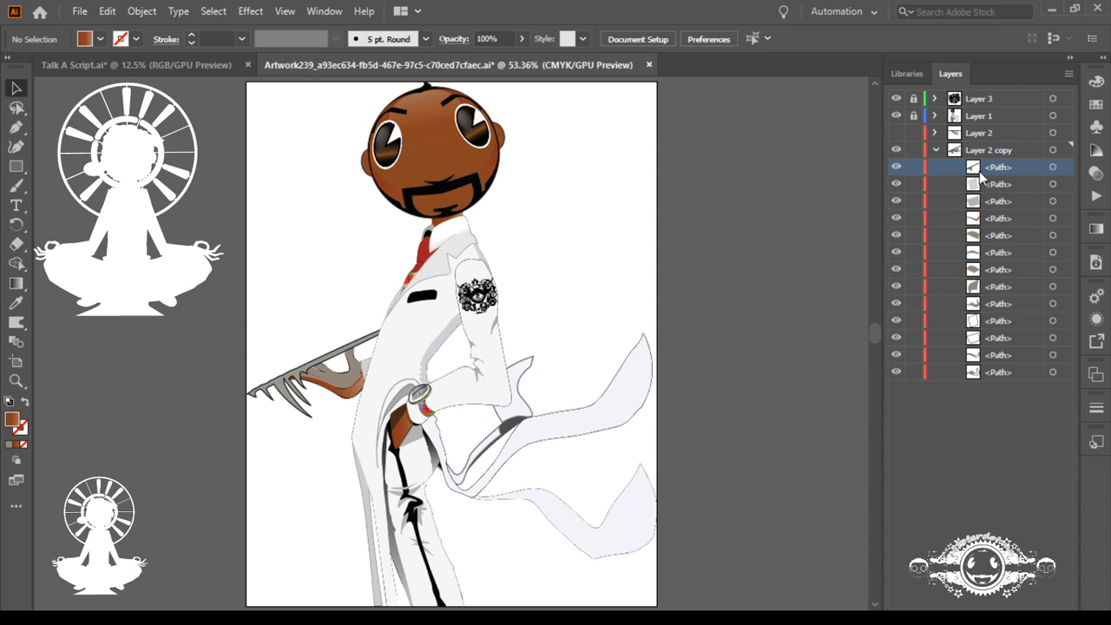
# Step: Compare the artwork with and without the modified tray and hand by toggling the visibility of Layer 2 copy
pyautogui.click(935, 151)
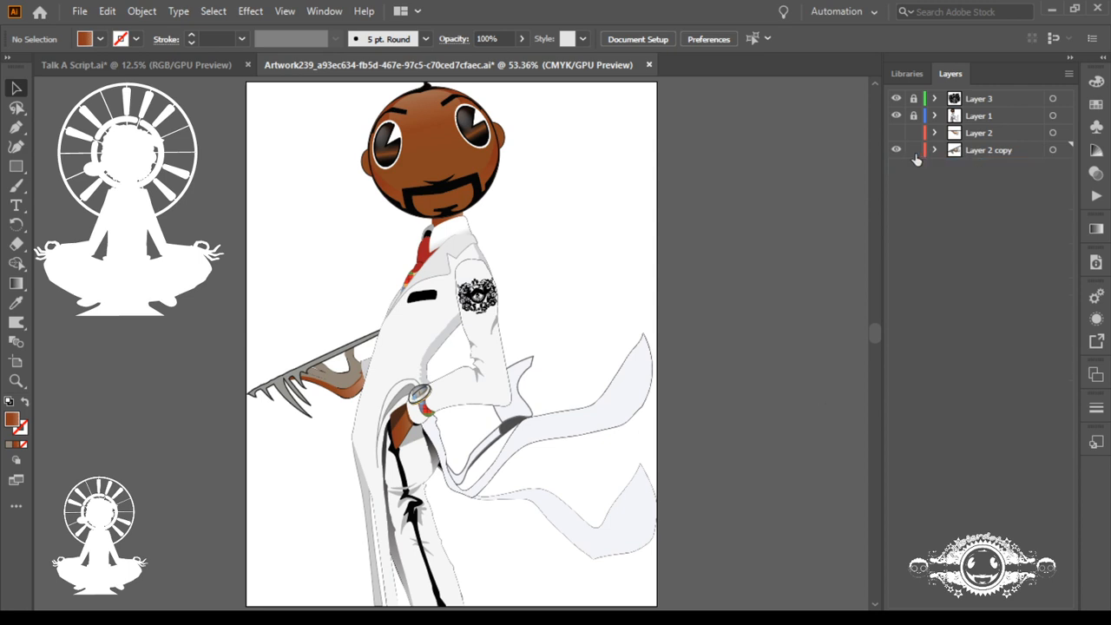
pyautogui.click(896, 151)
pyautogui.click(897, 151)
pyautogui.click(935, 150)
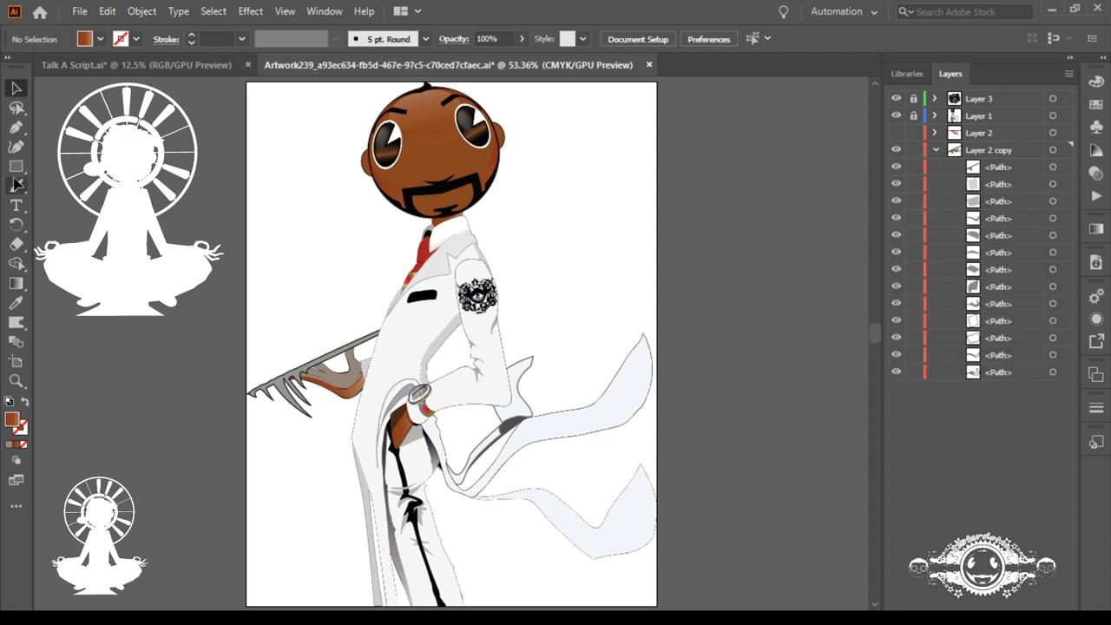
# Step: Draw a thin, closed curved sliver about 100 pt wide and 87 pt high with the Pen tool below the tray's claws
pyautogui.click(15, 128)
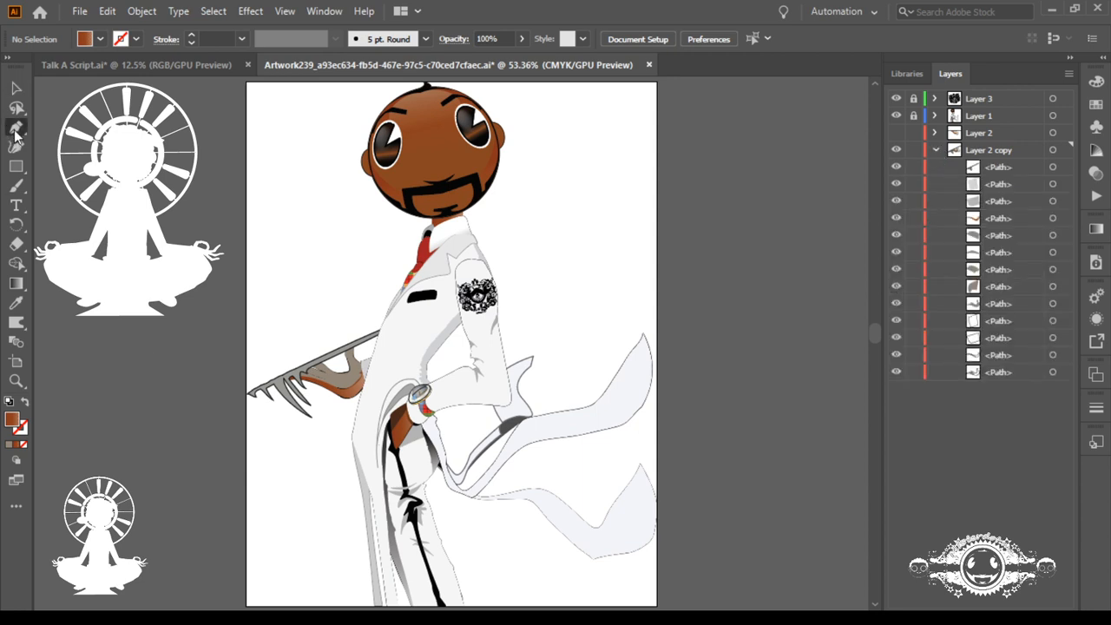
pyautogui.click(280, 414)
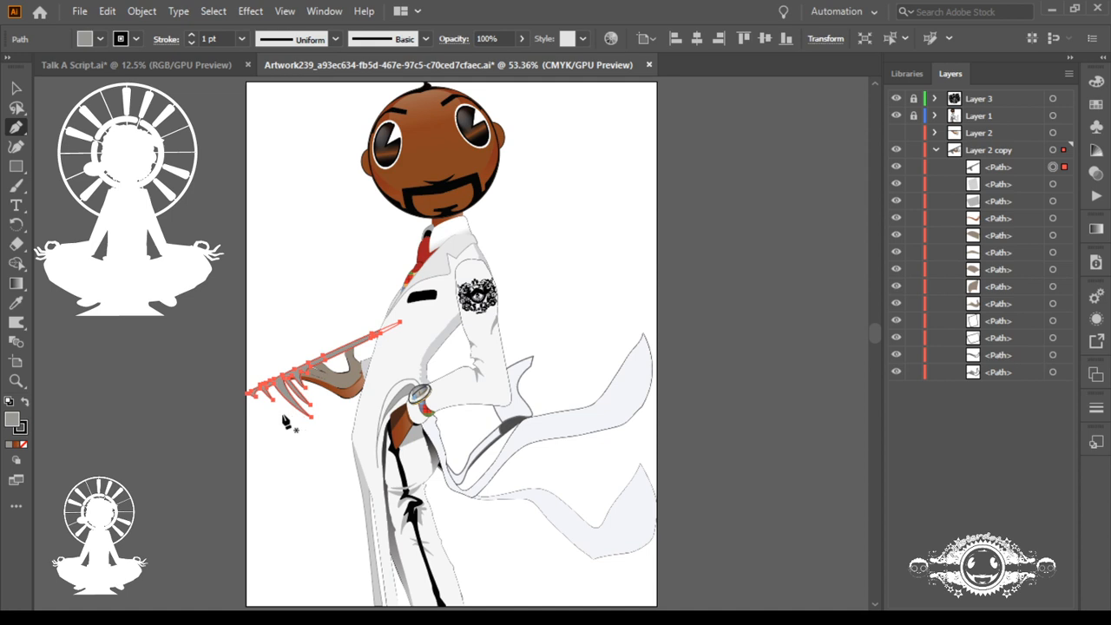
pyautogui.moveTo(348, 473); pyautogui.dragTo(401, 499)
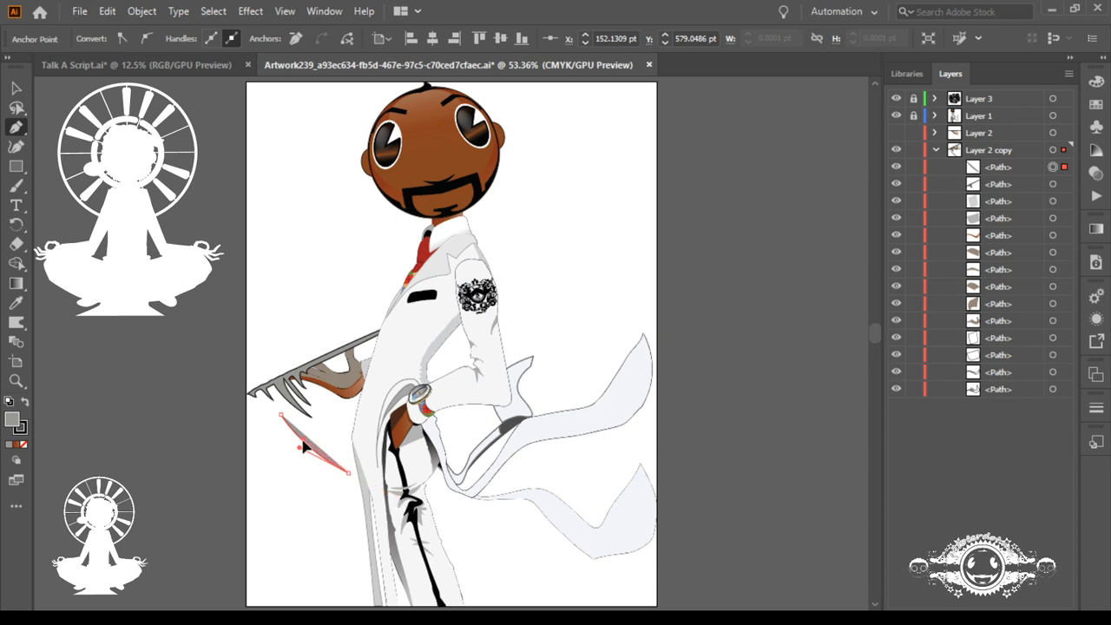
pyautogui.click(280, 416)
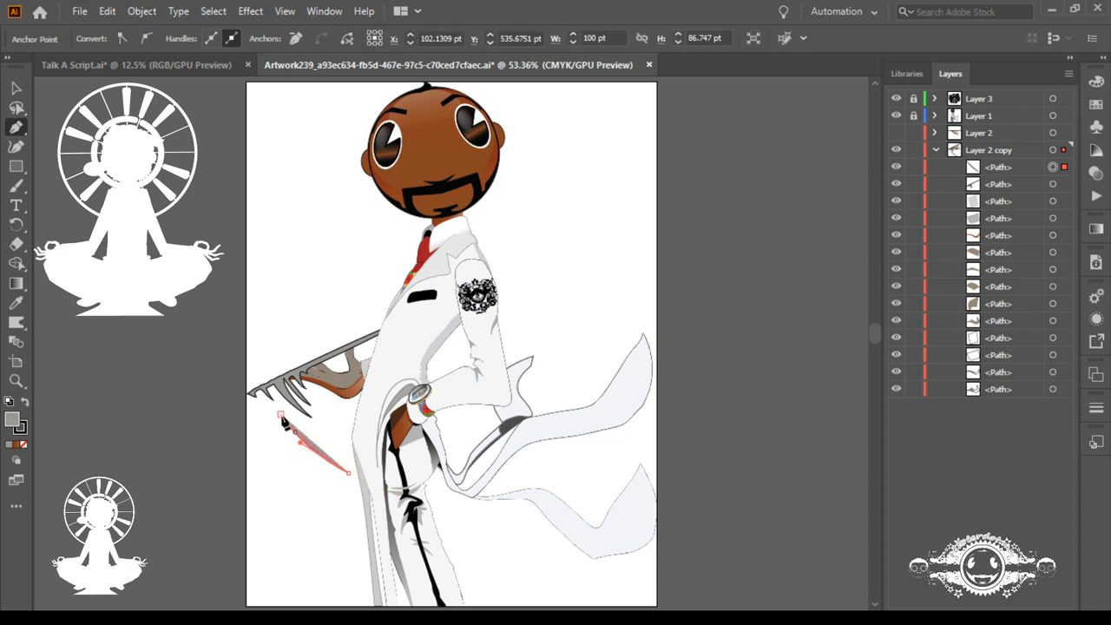
pyautogui.moveTo(280, 416)
pyautogui.mouseDown()
pyautogui.moveTo(270, 396)
pyautogui.moveTo(273, 416)
pyautogui.mouseUp()
# Step: Make two smaller, slightly rotated copies of the curved sliver, one above the other, between the claws and the coat
pyautogui.moveTo(265, 397); pyautogui.dragTo(551, 452)
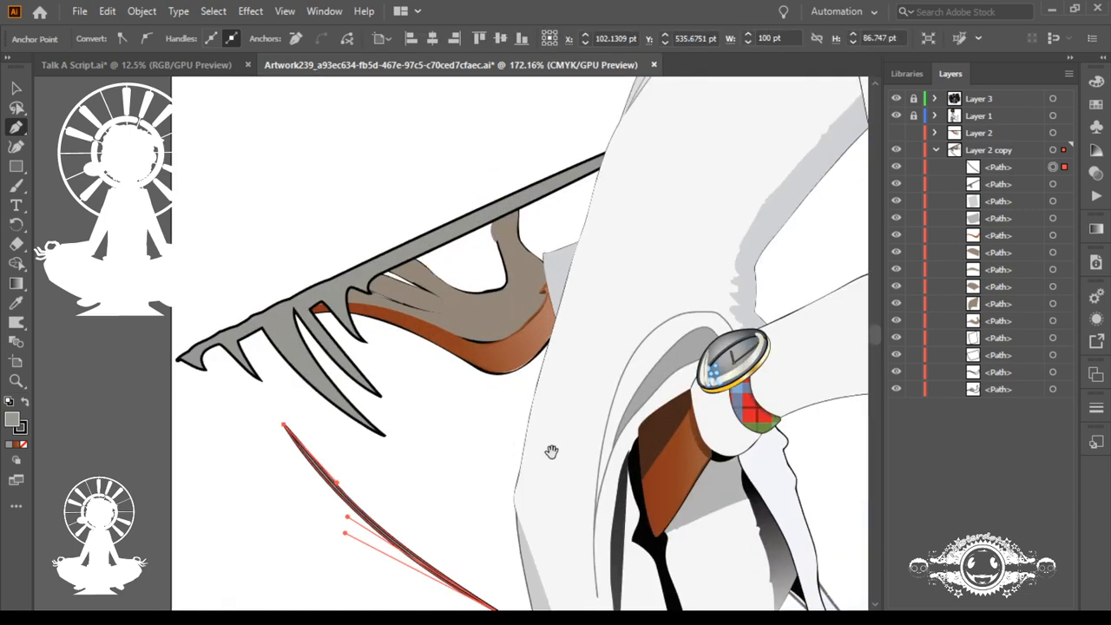
pyautogui.scroll(-5, 507, 408)
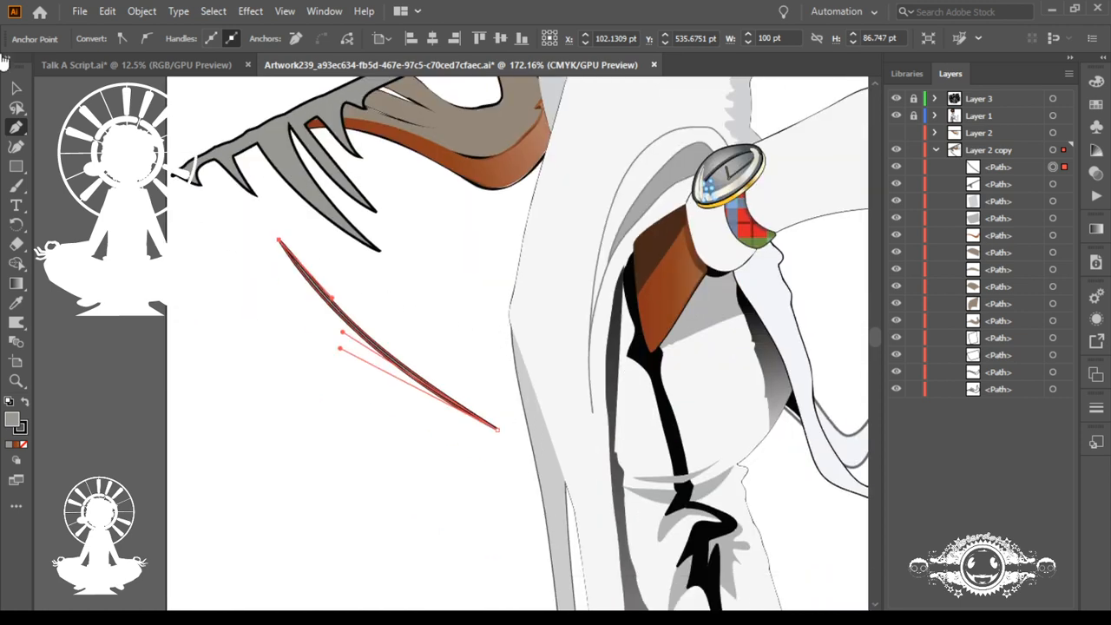
pyautogui.click(15, 88)
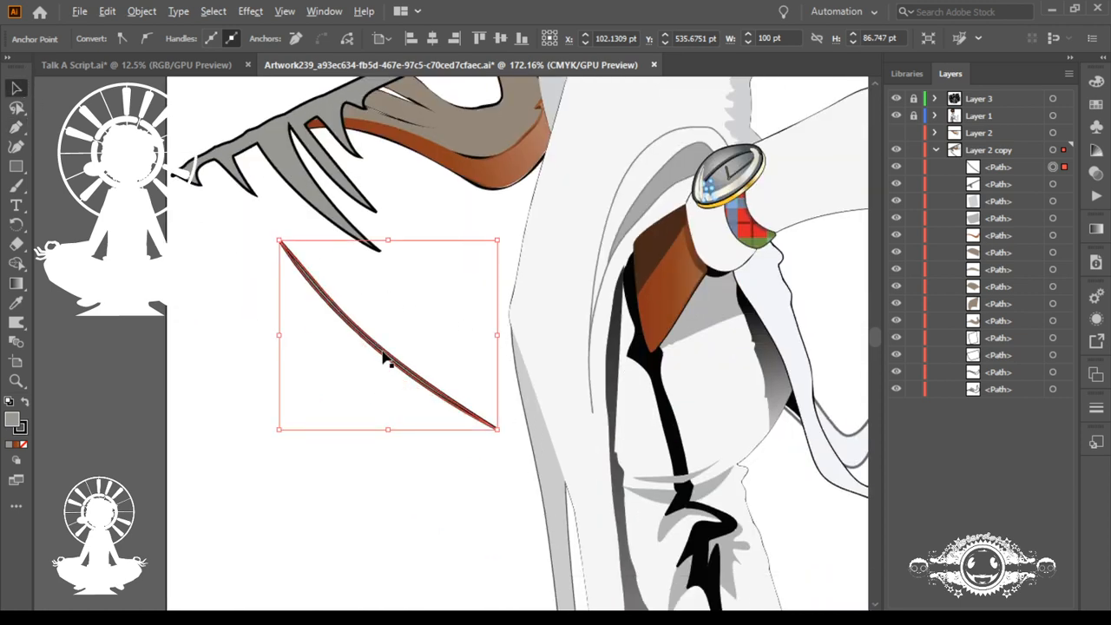
pyautogui.moveTo(388, 361); pyautogui.dragTo(438, 342)
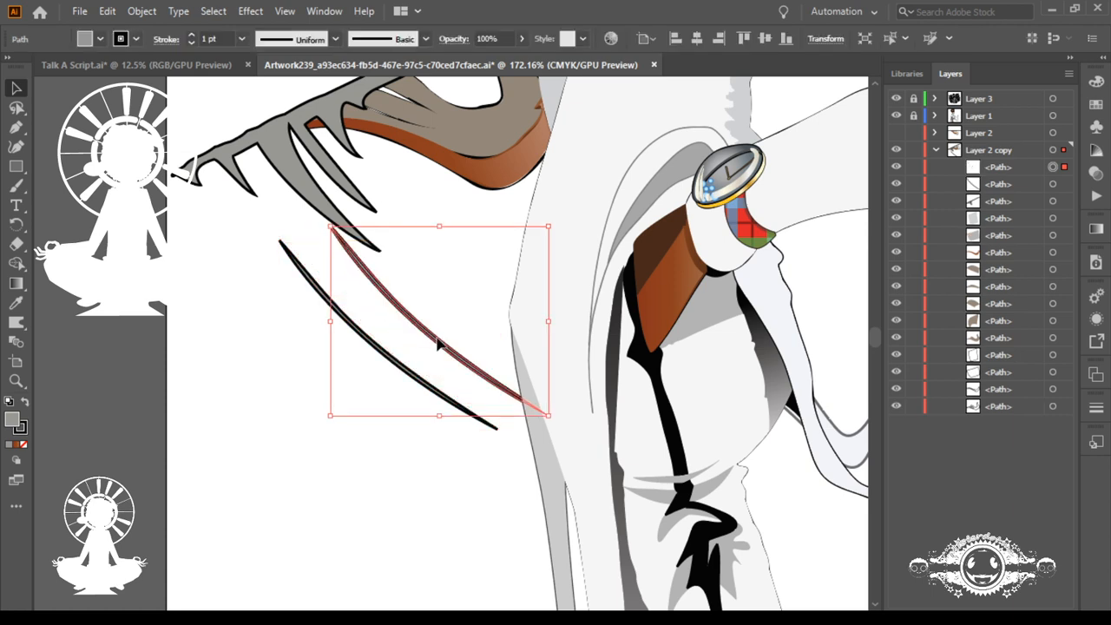
pyautogui.moveTo(548, 417); pyautogui.dragTo(474, 318)
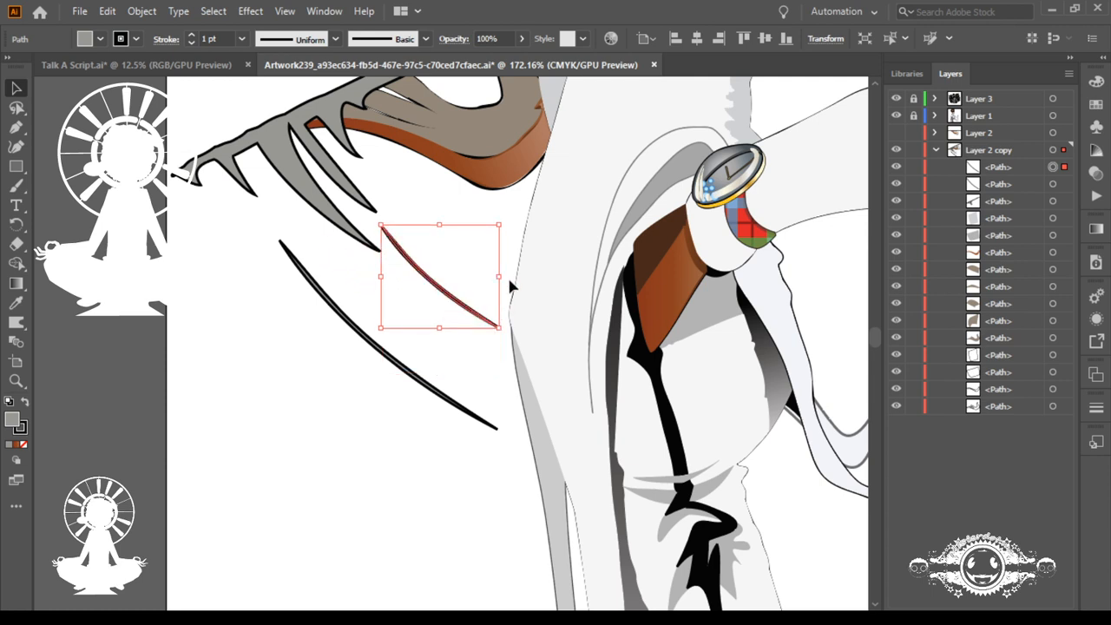
pyautogui.moveTo(506, 224); pyautogui.dragTo(488, 219)
pyautogui.moveTo(476, 309); pyautogui.dragTo(460, 236)
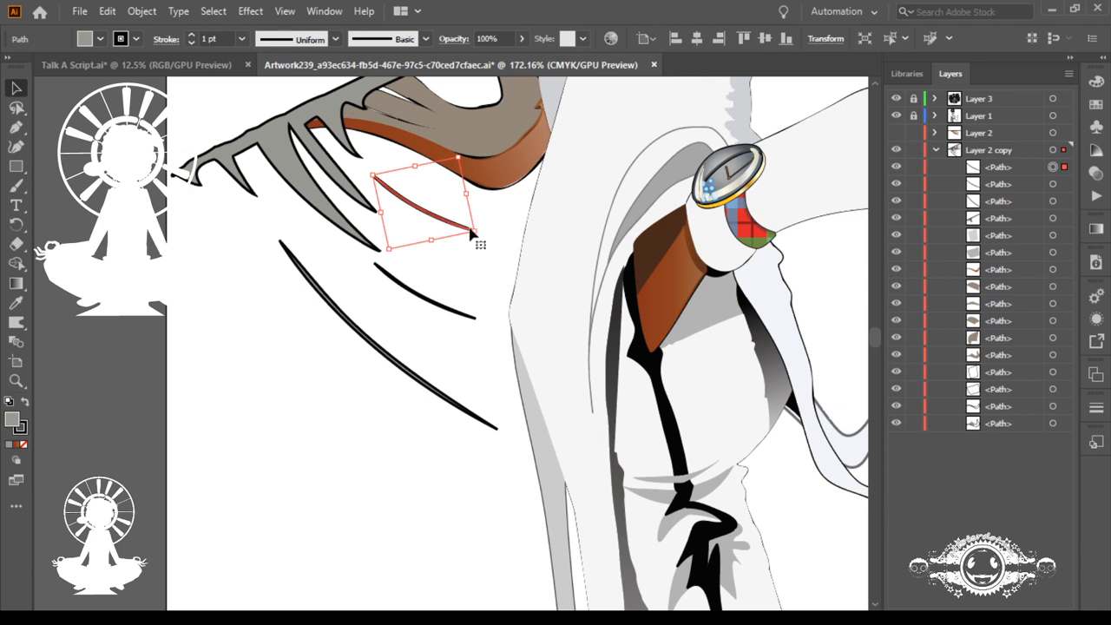
# Step: Stretch the uppermost copy by moving its lower end point to the coat's edge, making it about 68 pt wide and 41 pt high
pyautogui.hotkey('ctrl', 'shift', 'b')
pyautogui.click(474, 231)
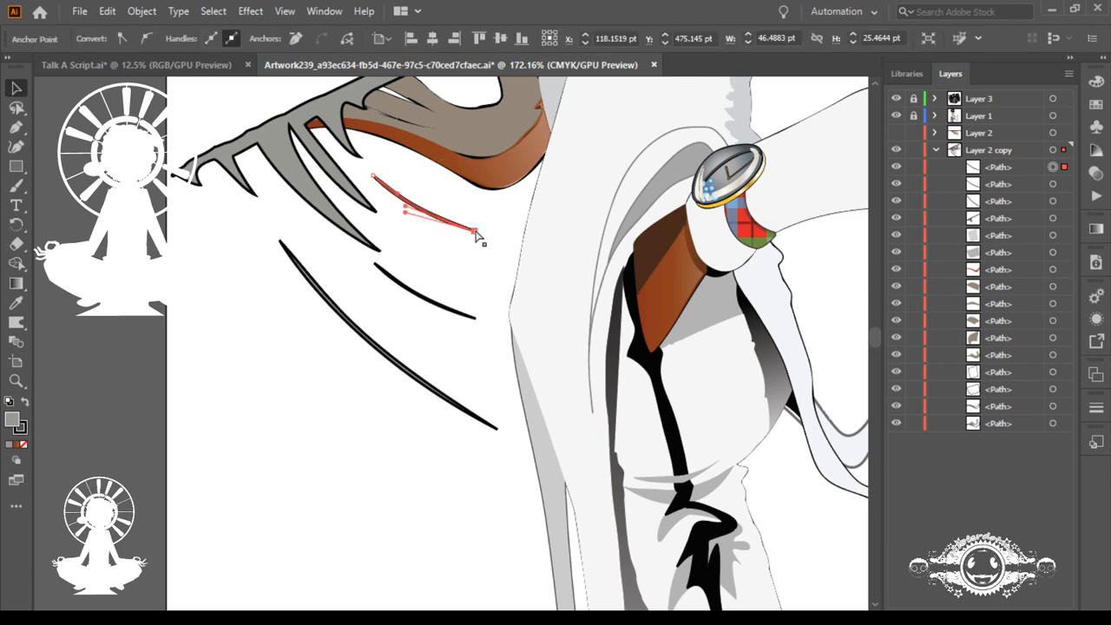
pyautogui.moveTo(475, 231); pyautogui.dragTo(521, 262)
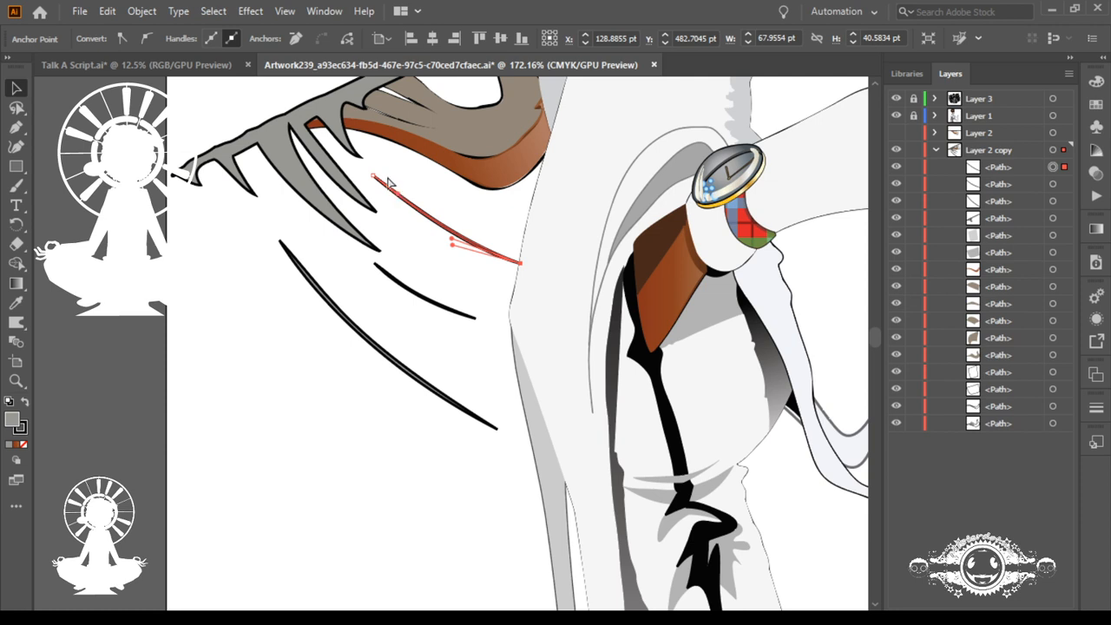
# Step: Rotate the uppermost sliver's curve handle to thicken its upper part, and deselect the sliver
pyautogui.hotkey('ctrl', 'shift', 'b')
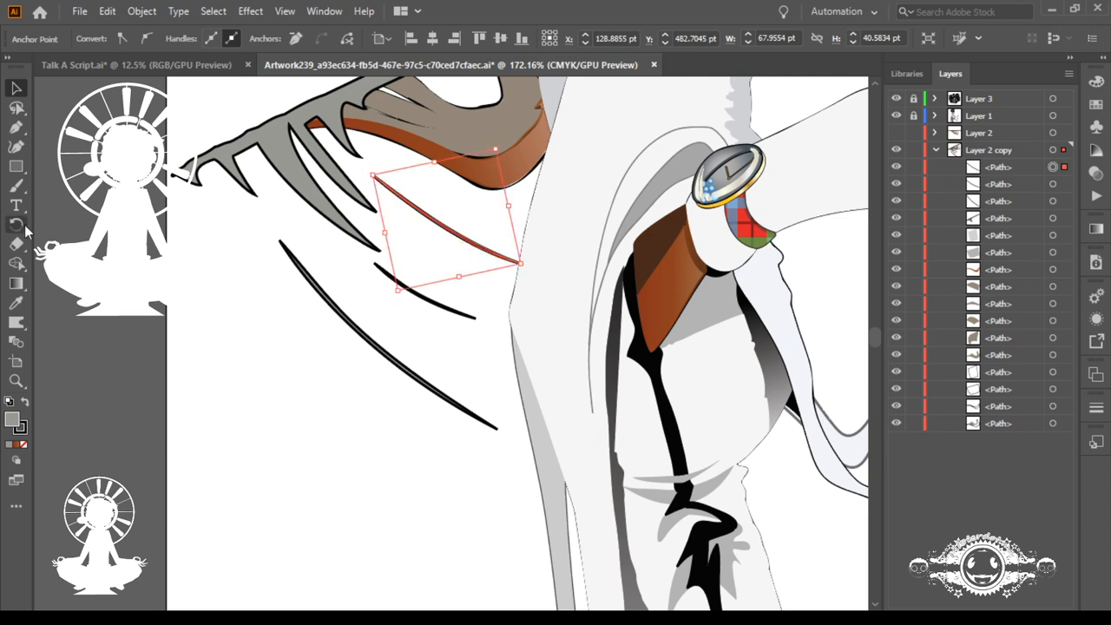
pyautogui.click(17, 224)
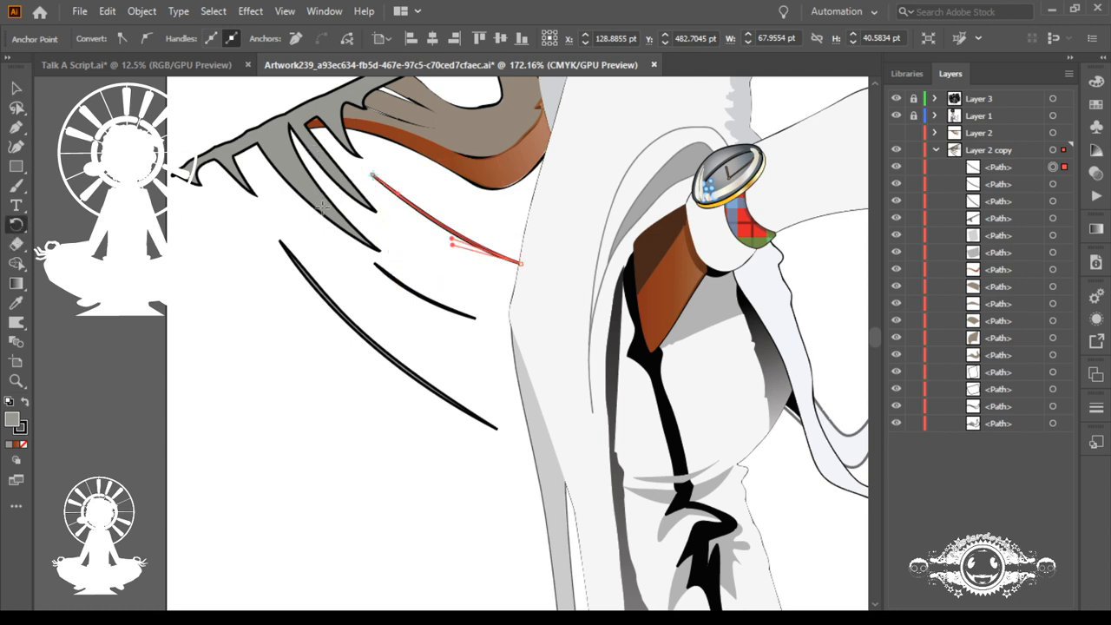
pyautogui.moveTo(322, 208)
pyautogui.mouseDown()
pyautogui.moveTo(307, 211)
pyautogui.moveTo(306, 200)
pyautogui.mouseUp()
pyautogui.press('ctrl')
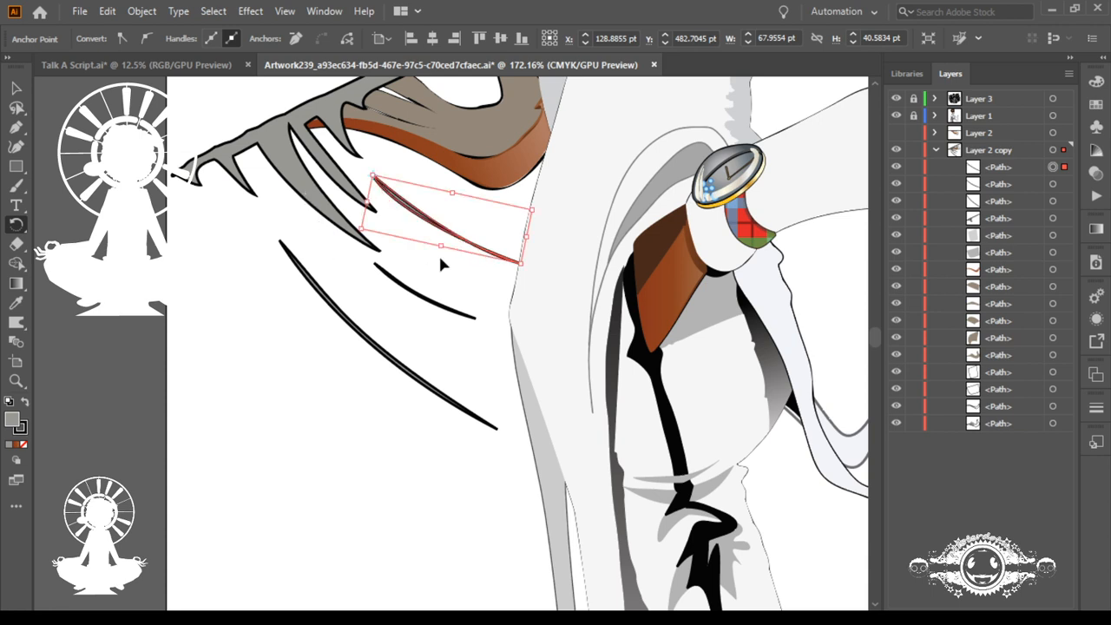
pyautogui.press('ctrl')
pyautogui.keyDown('ctrl'); pyautogui.click(267, 217); pyautogui.keyUp('ctrl')
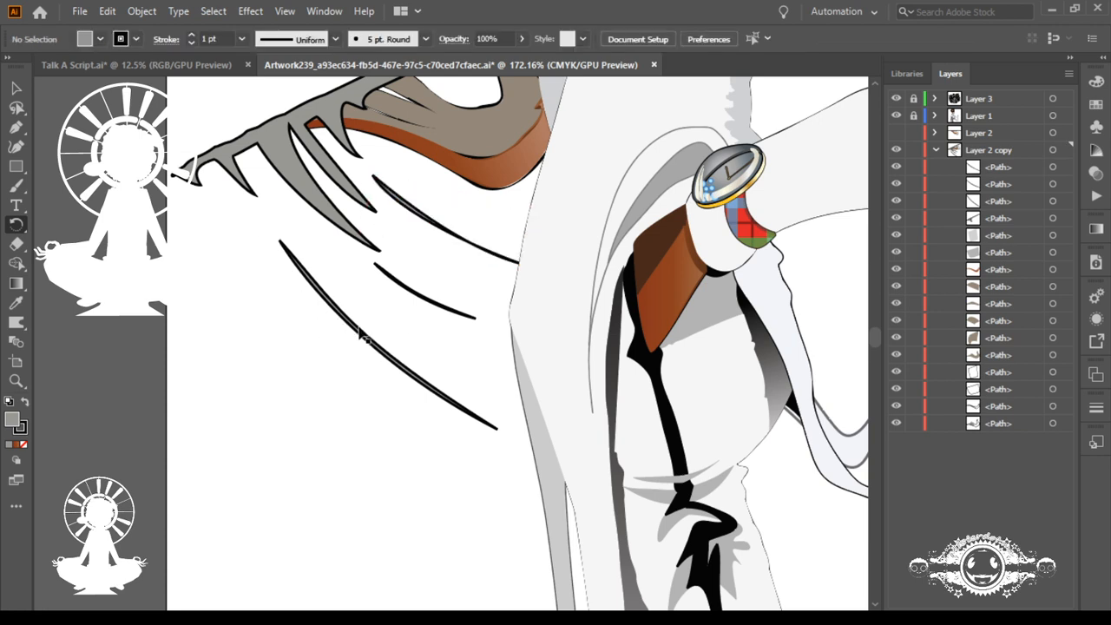
# Step: Widen the uppermost sliver's body with its lower curve handle and pull its lower end point just off the coat, about 66 pt by 41 pt
pyautogui.click(18, 90)
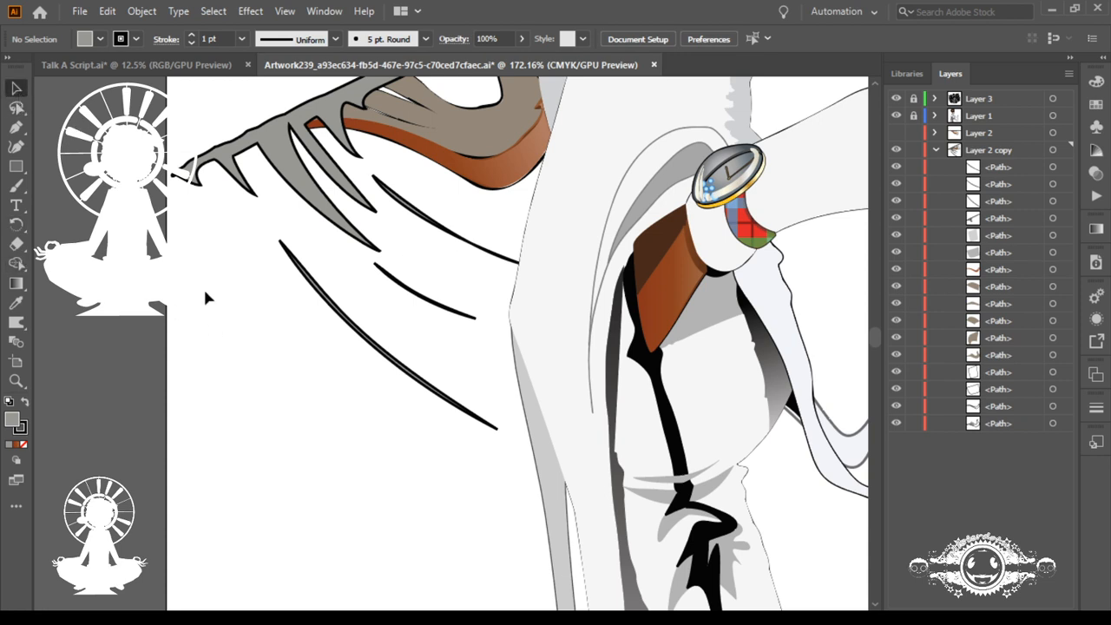
pyautogui.click(16, 107)
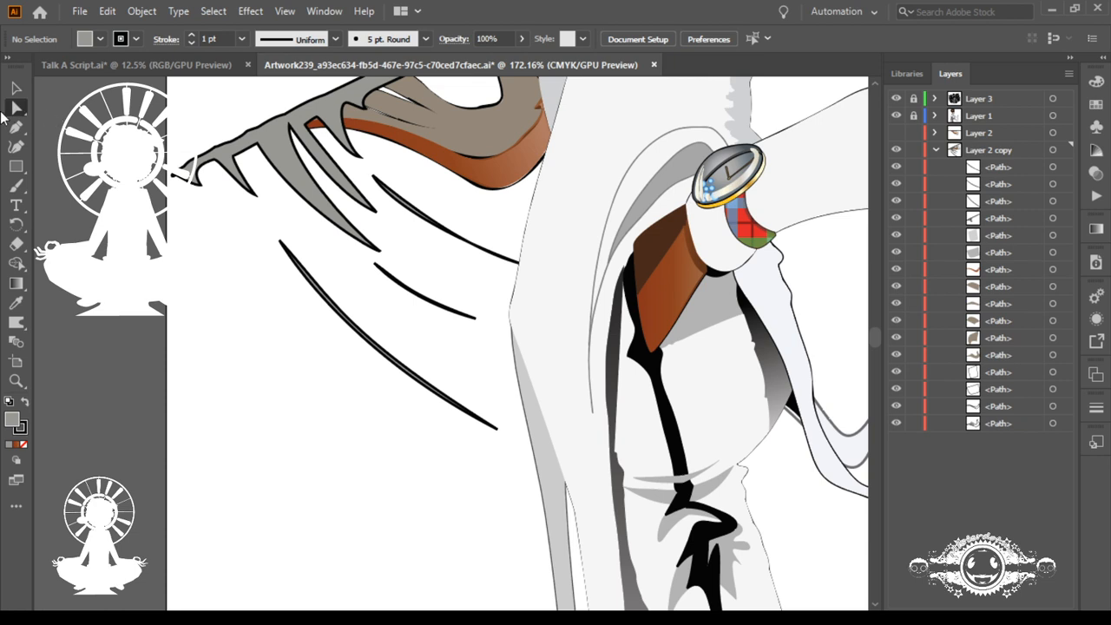
pyautogui.press('a')
pyautogui.moveTo(426, 265)
pyautogui.mouseDown()
pyautogui.moveTo(506, 327)
pyautogui.moveTo(635, 380)
pyautogui.mouseUp()
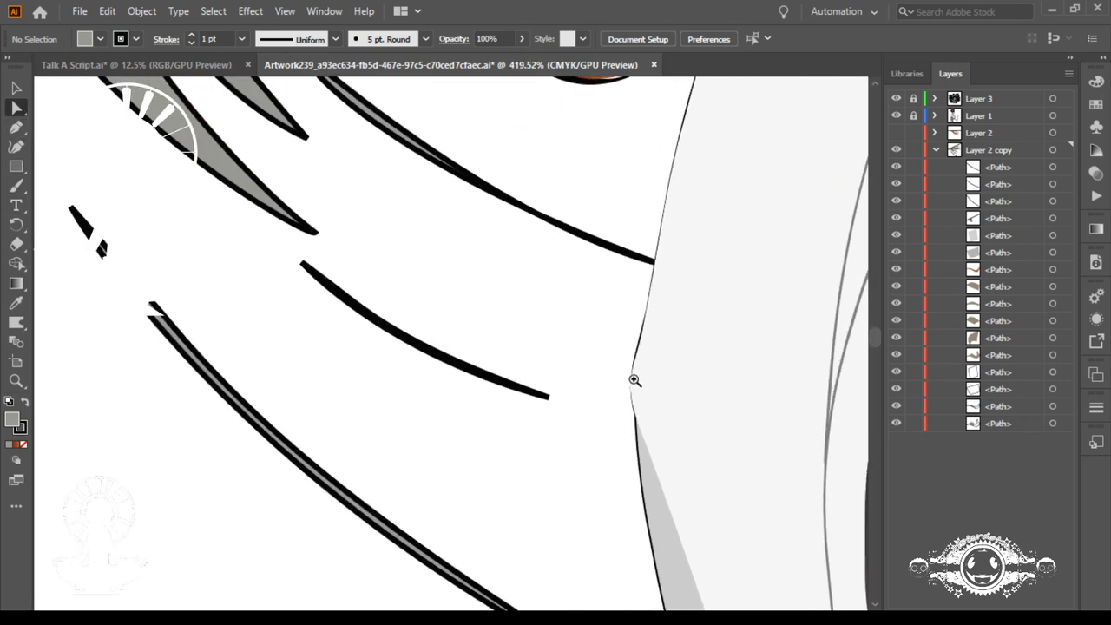
pyautogui.click(534, 411)
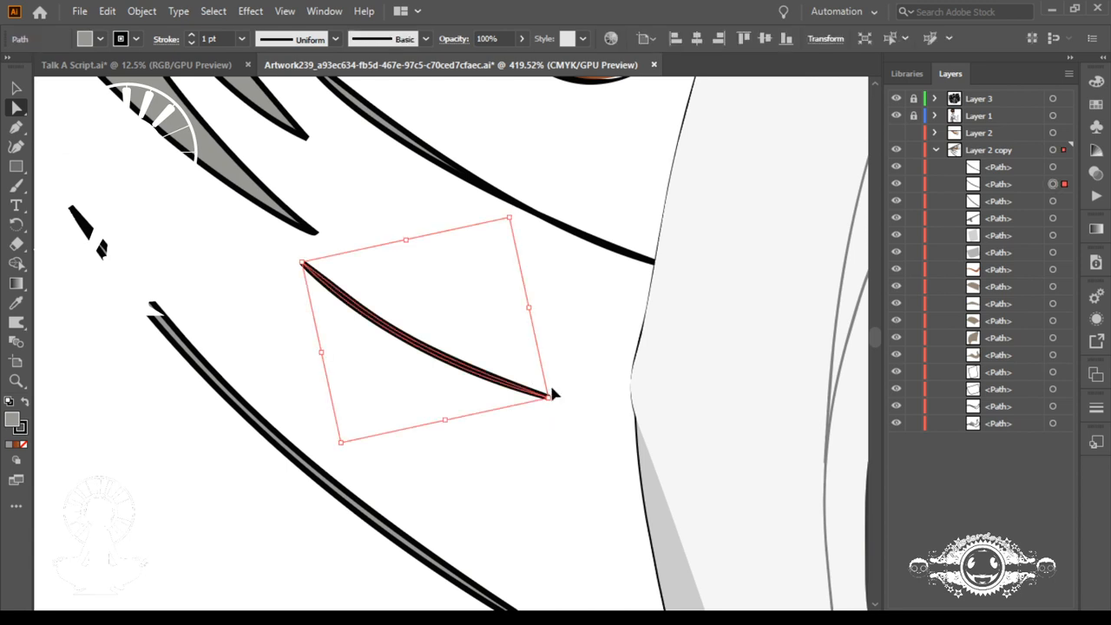
pyautogui.moveTo(620, 229); pyautogui.dragTo(575, 307)
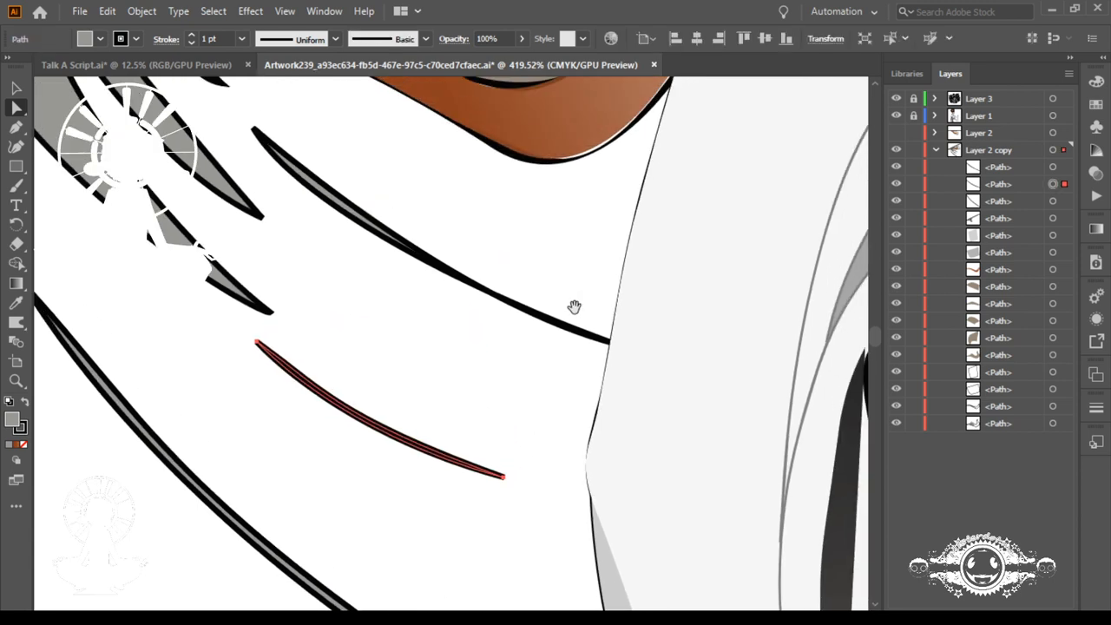
pyautogui.click(579, 338)
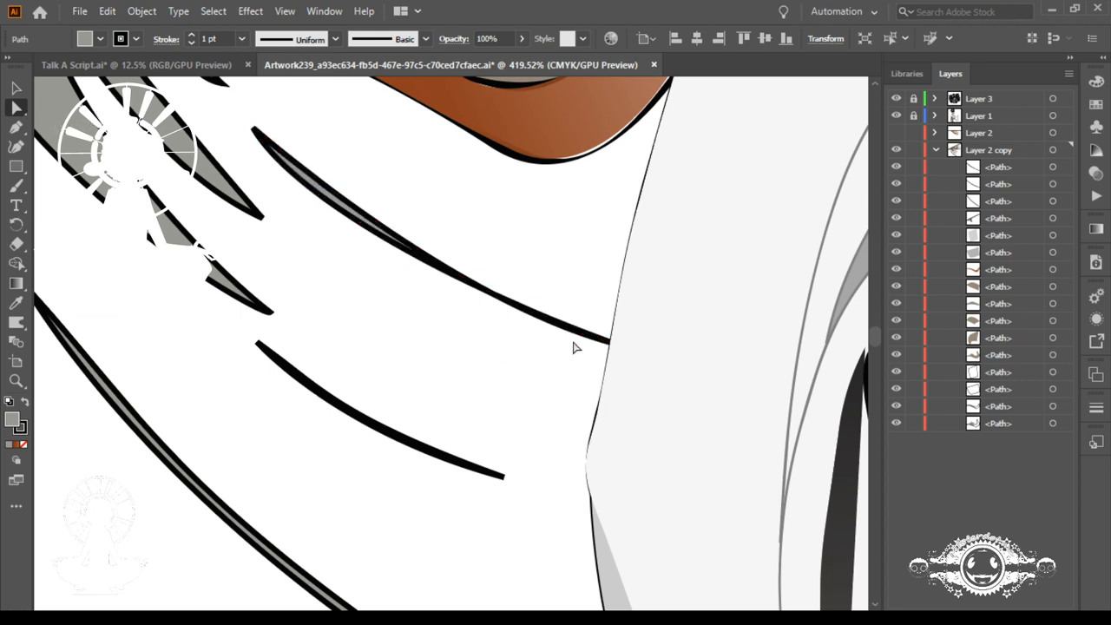
pyautogui.click(610, 341)
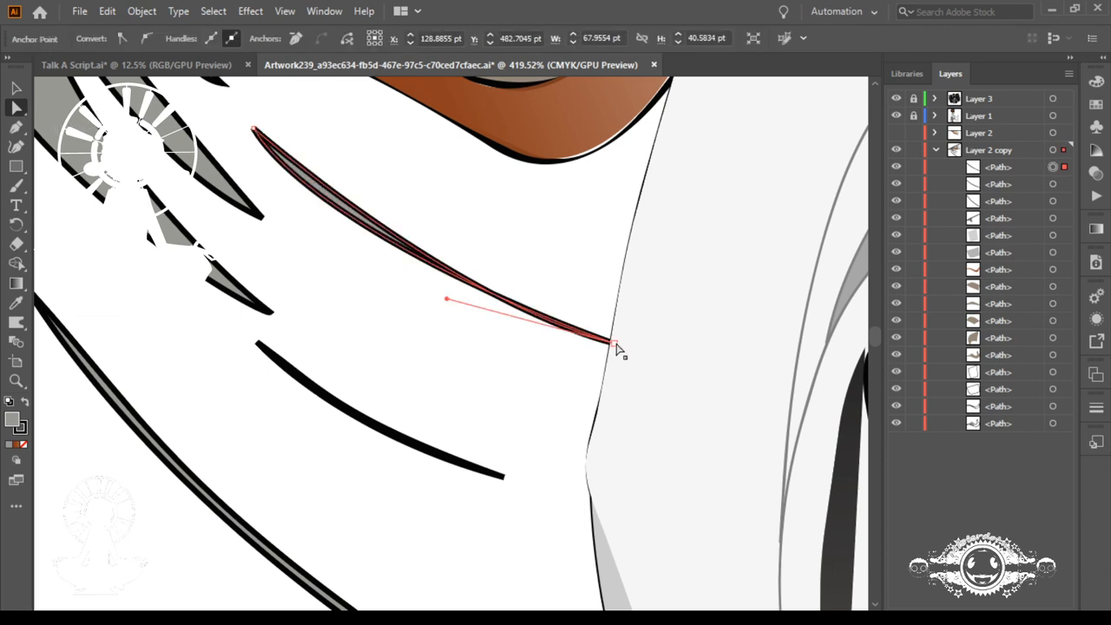
pyautogui.click(613, 343)
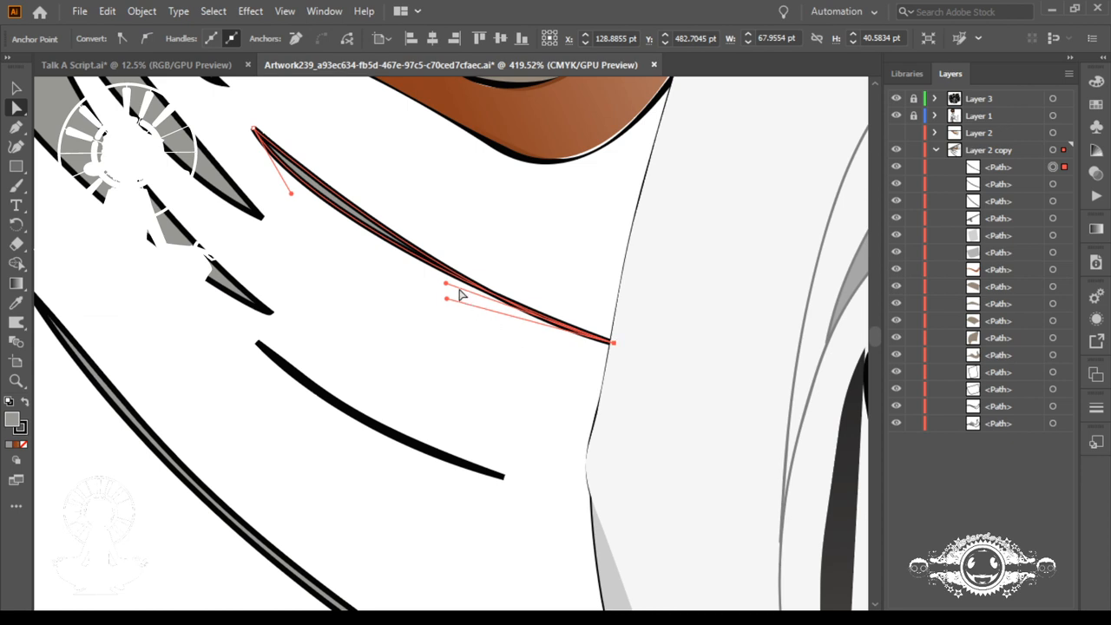
pyautogui.moveTo(445, 284)
pyautogui.mouseDown()
pyautogui.moveTo(446, 313)
pyautogui.moveTo(432, 300)
pyautogui.mouseUp()
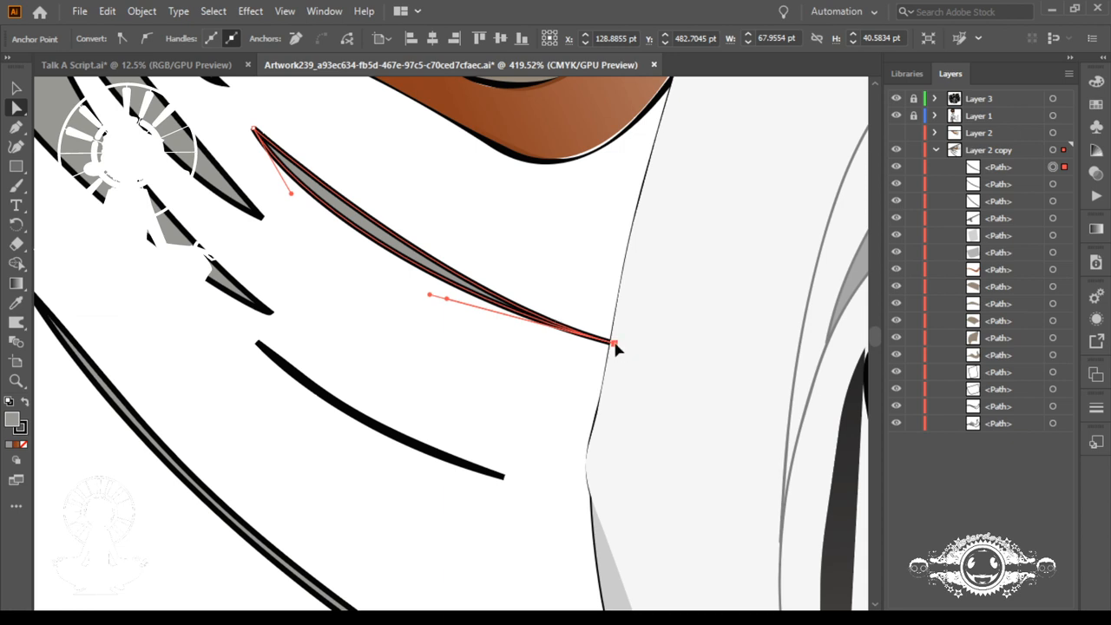
pyautogui.moveTo(614, 346); pyautogui.dragTo(601, 344)
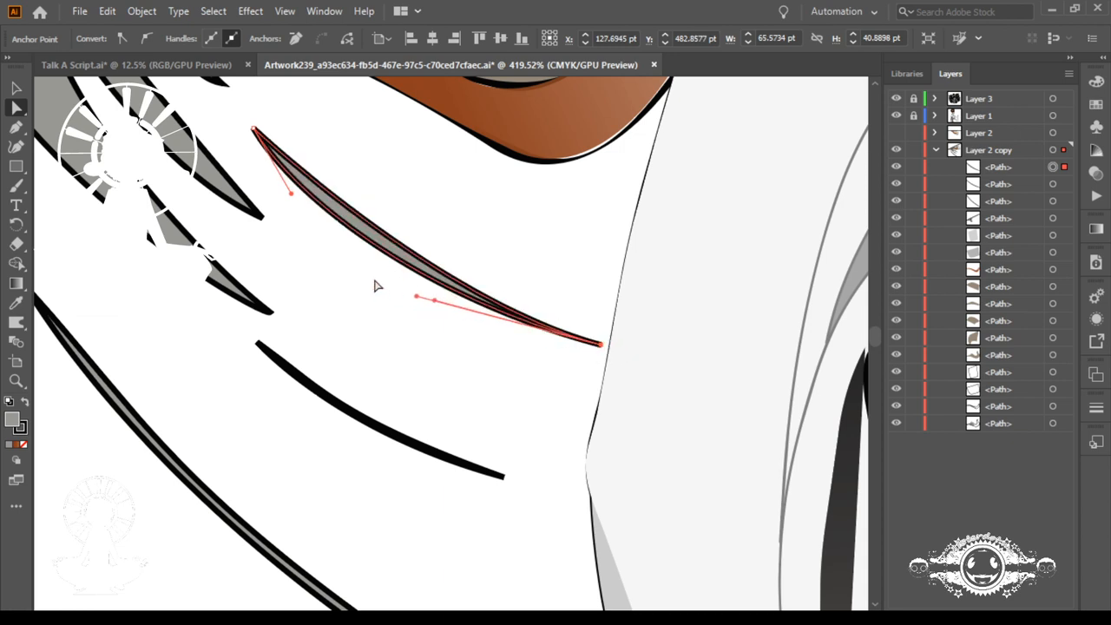
# Step: Reposition the curve handle at the uppermost sliver's upper end to reshape the bulge of its underside
pyautogui.click(254, 131)
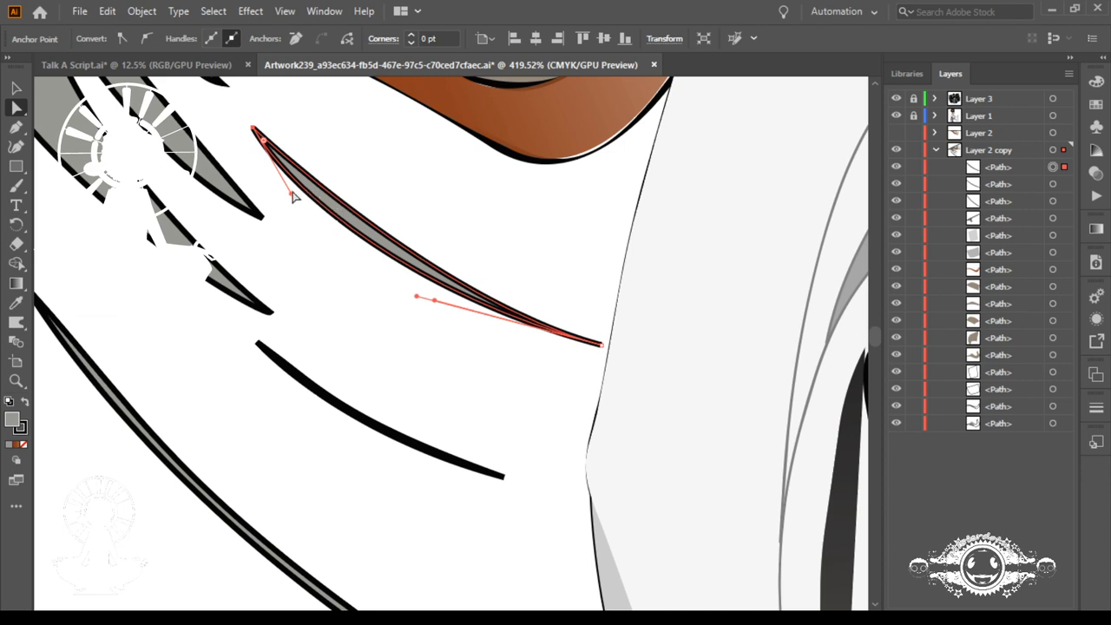
pyautogui.moveTo(292, 196); pyautogui.dragTo(292, 212)
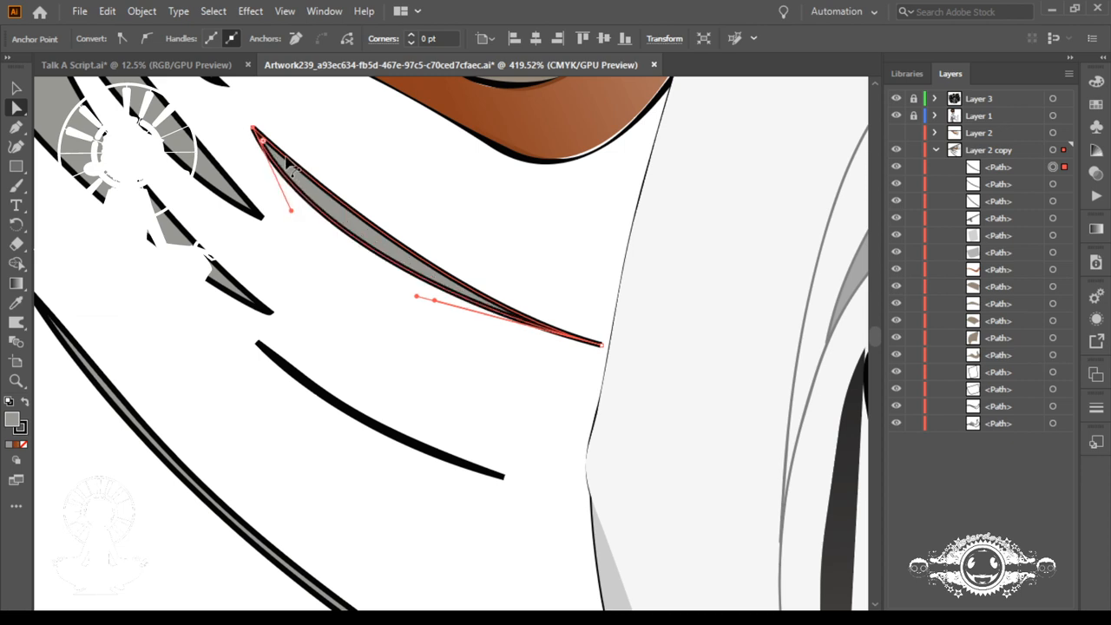
pyautogui.click(253, 130)
pyautogui.press('p')
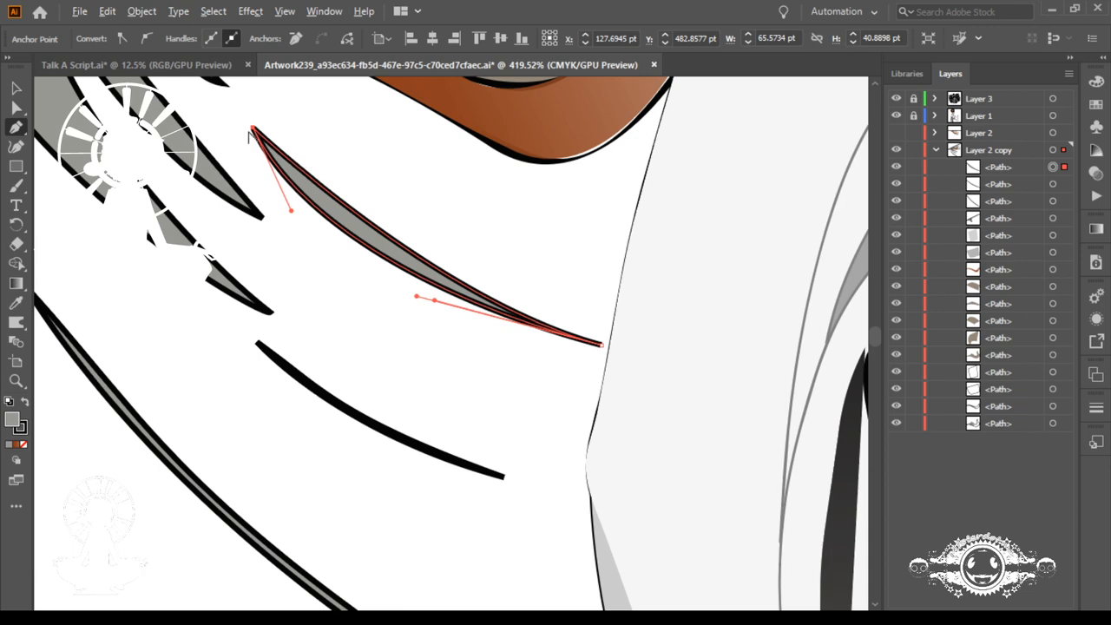
pyautogui.moveTo(253, 130); pyautogui.dragTo(334, 441)
pyautogui.press('space')
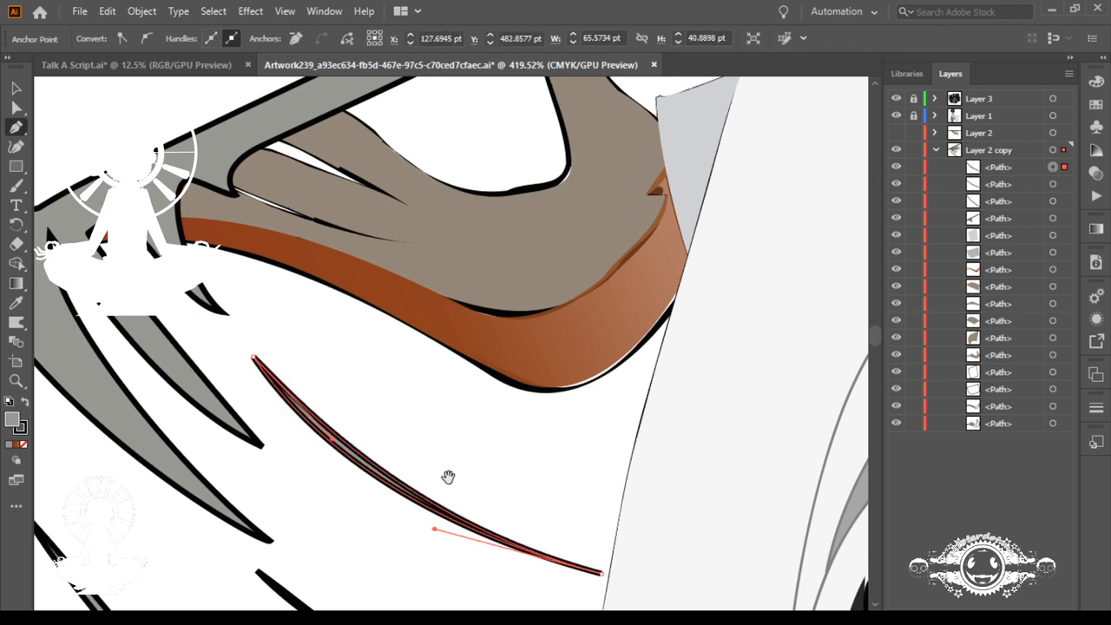
# Step: Swing the curve handle at the uppermost sliver's lower end outward to thicken the sliver's body
pyautogui.moveTo(452, 481); pyautogui.dragTo(290, 286)
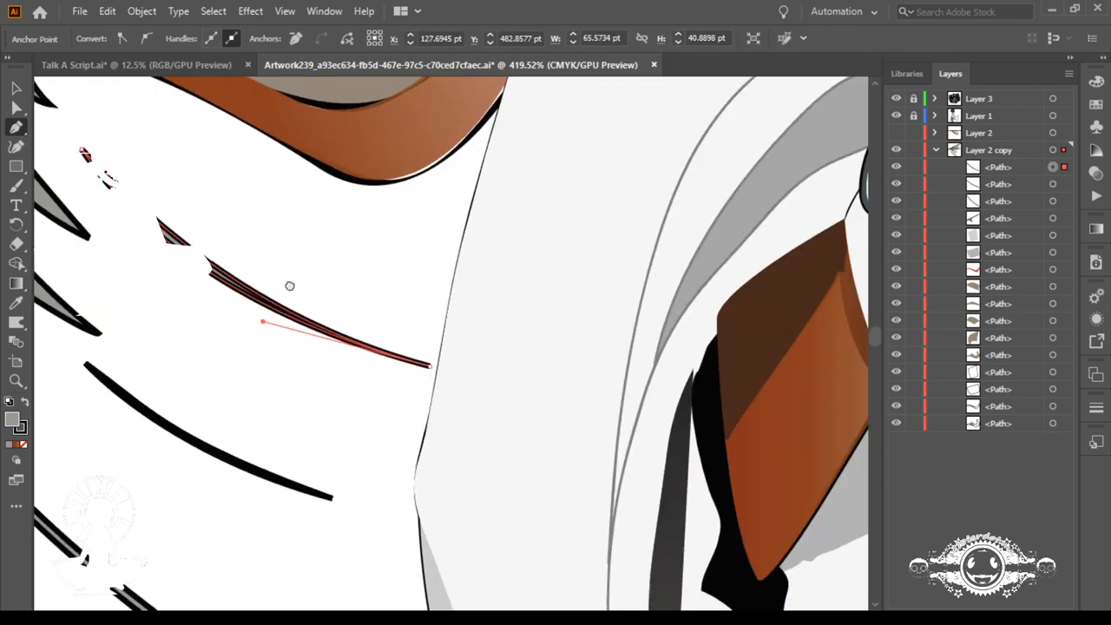
pyautogui.click(430, 366)
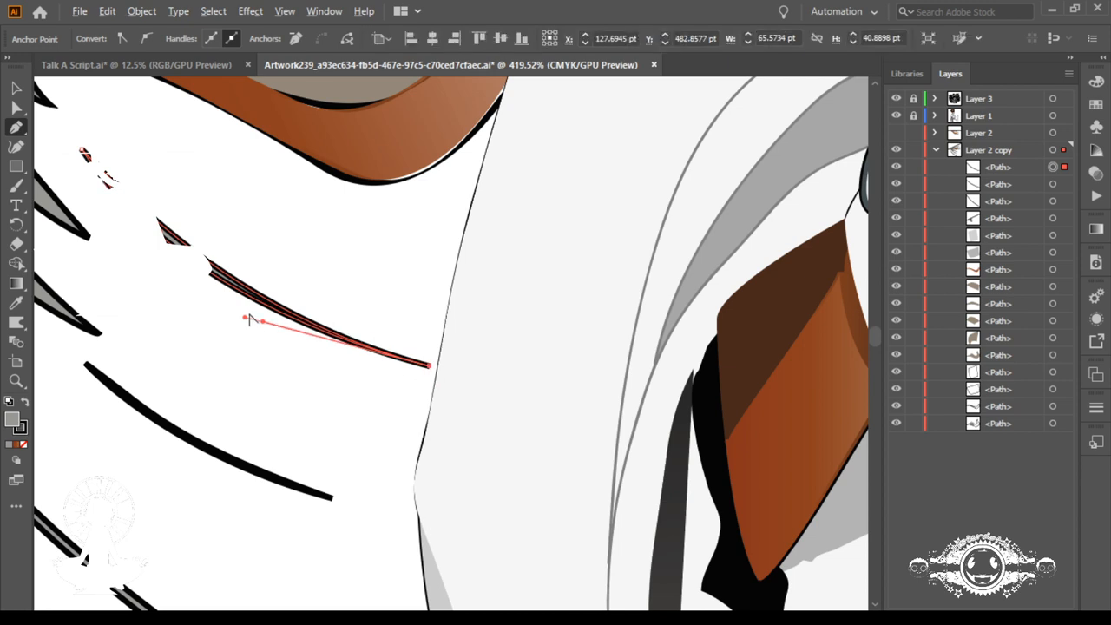
pyautogui.moveTo(250, 324); pyautogui.dragTo(304, 332)
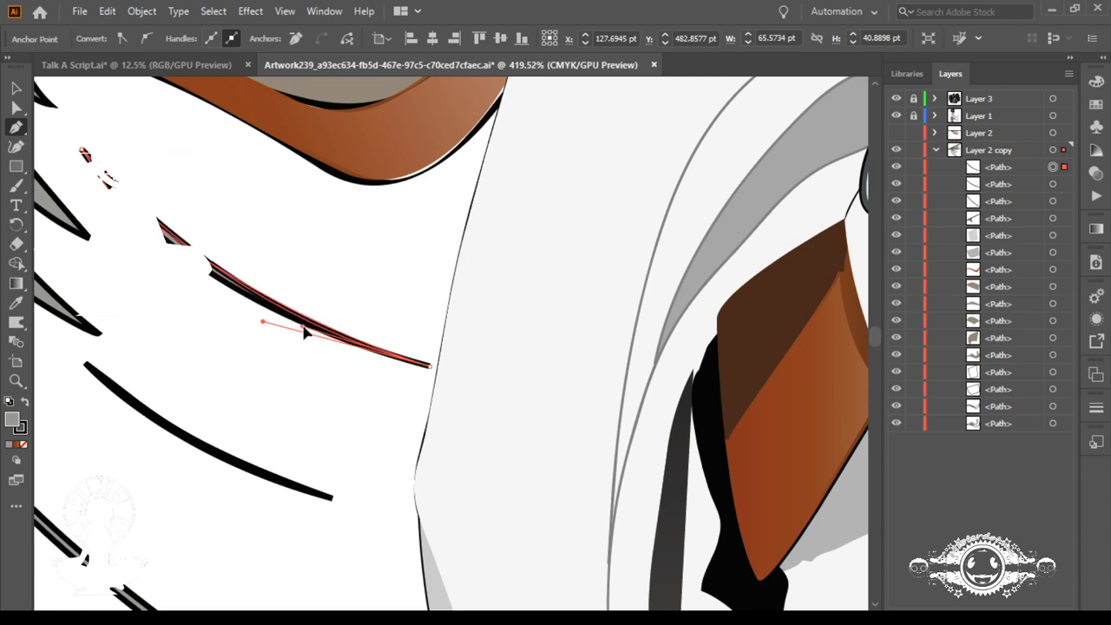
pyautogui.click(304, 331)
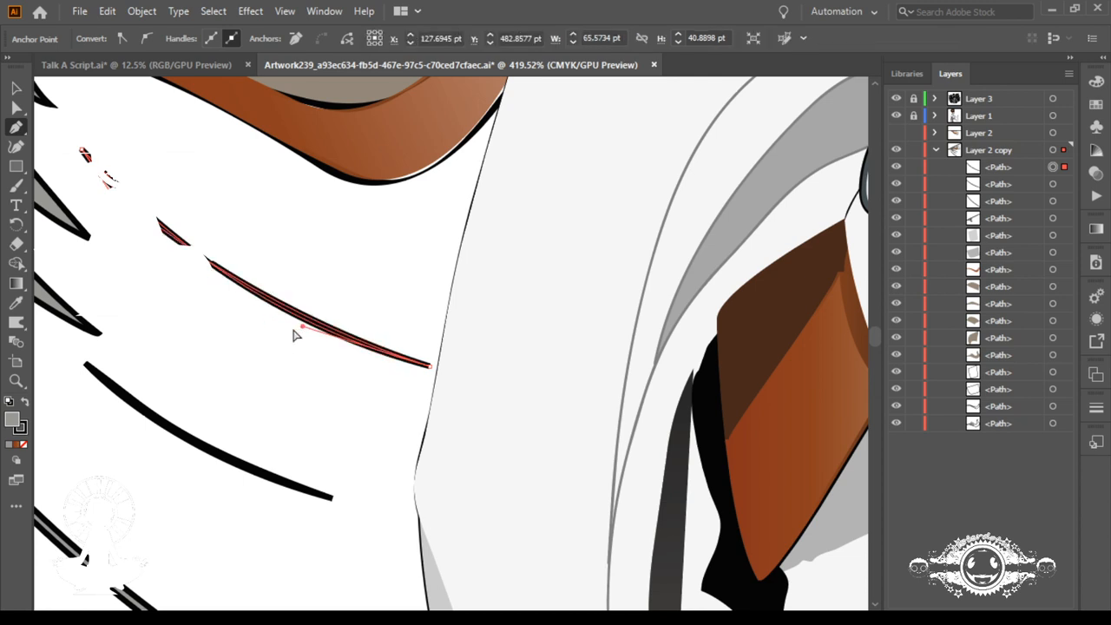
pyautogui.hotkey('ctrl', 'z')
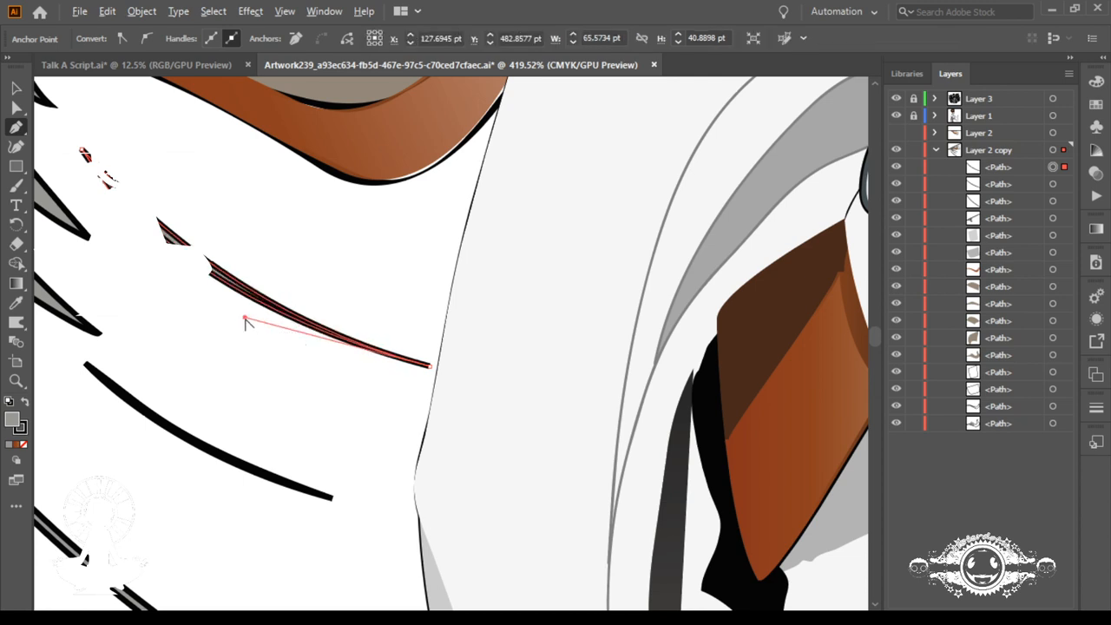
pyautogui.moveTo(246, 320); pyautogui.dragTo(237, 327)
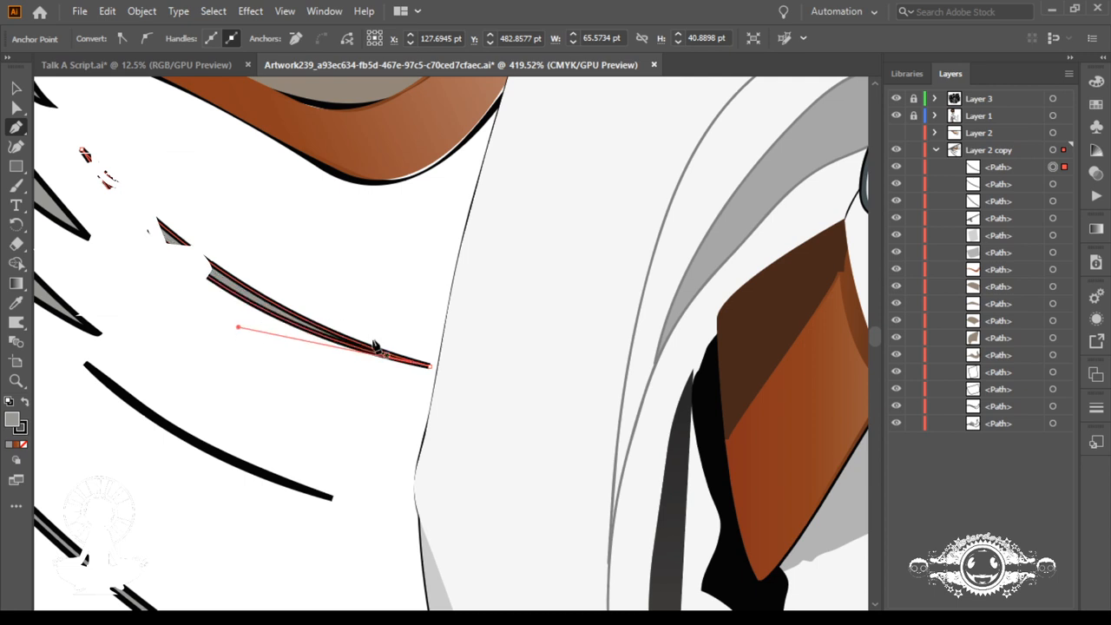
# Step: Lower the middle sliver's lower end point to make it about 46 pt by 29 pt, and adjust its curve handle to thicken it
pyautogui.moveTo(228, 461); pyautogui.dragTo(513, 218)
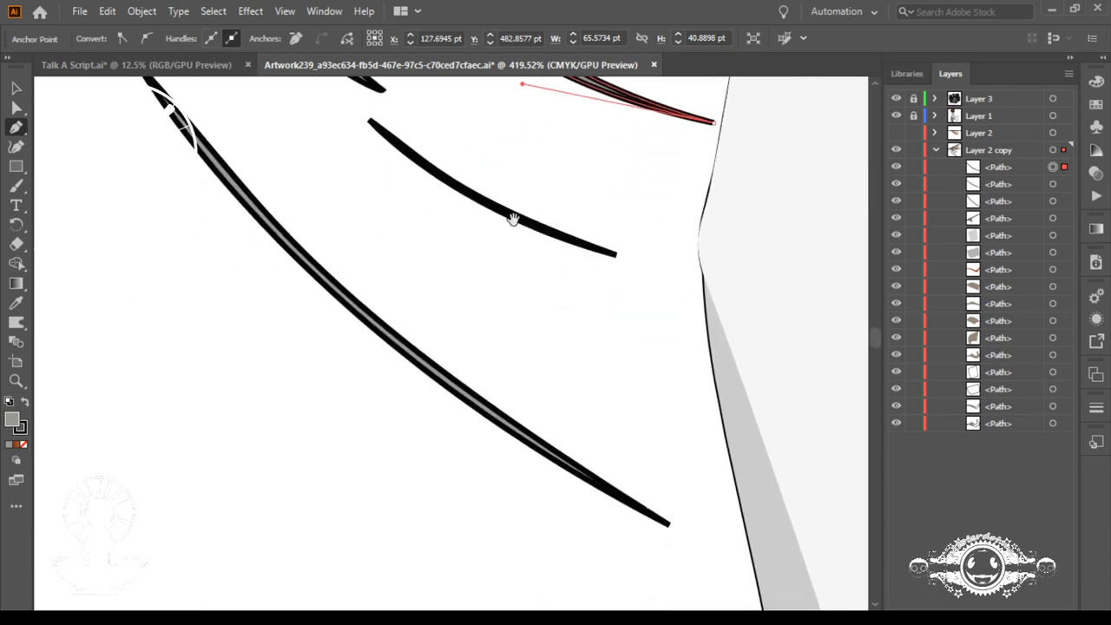
pyautogui.keyDown('ctrl'); pyautogui.click(615, 272); pyautogui.keyUp('ctrl')
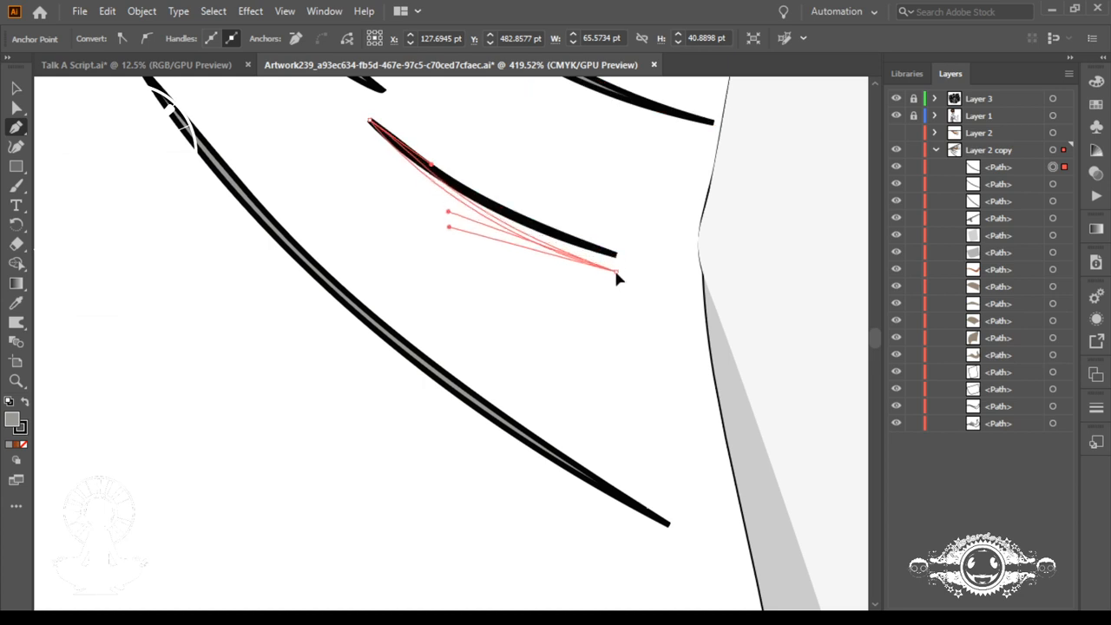
pyautogui.moveTo(616, 272); pyautogui.dragTo(613, 276)
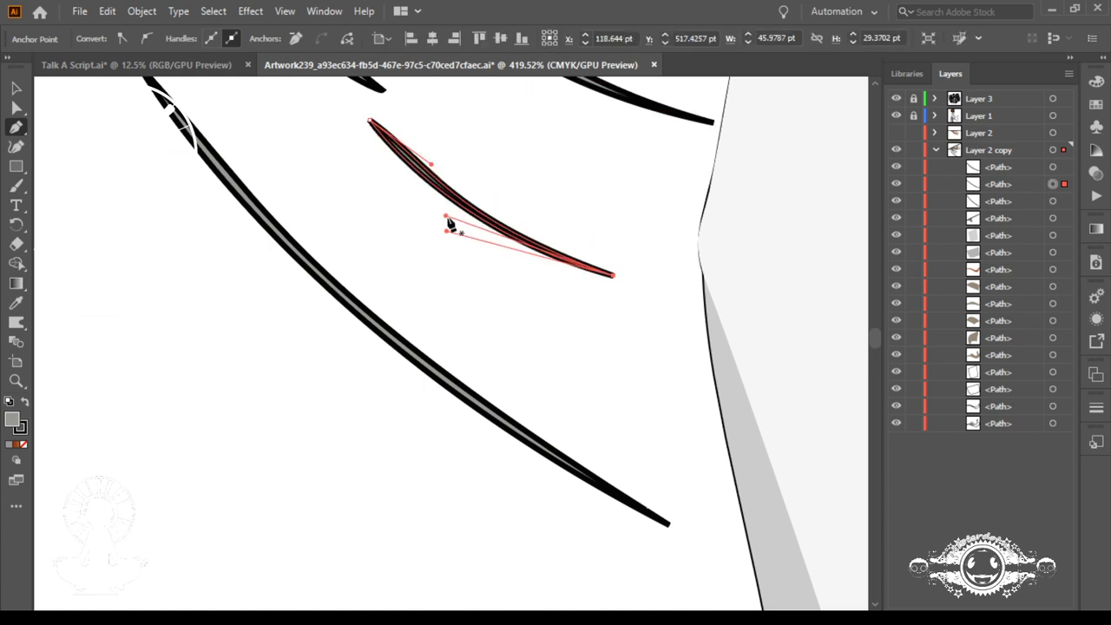
pyautogui.moveTo(446, 217); pyautogui.dragTo(452, 204)
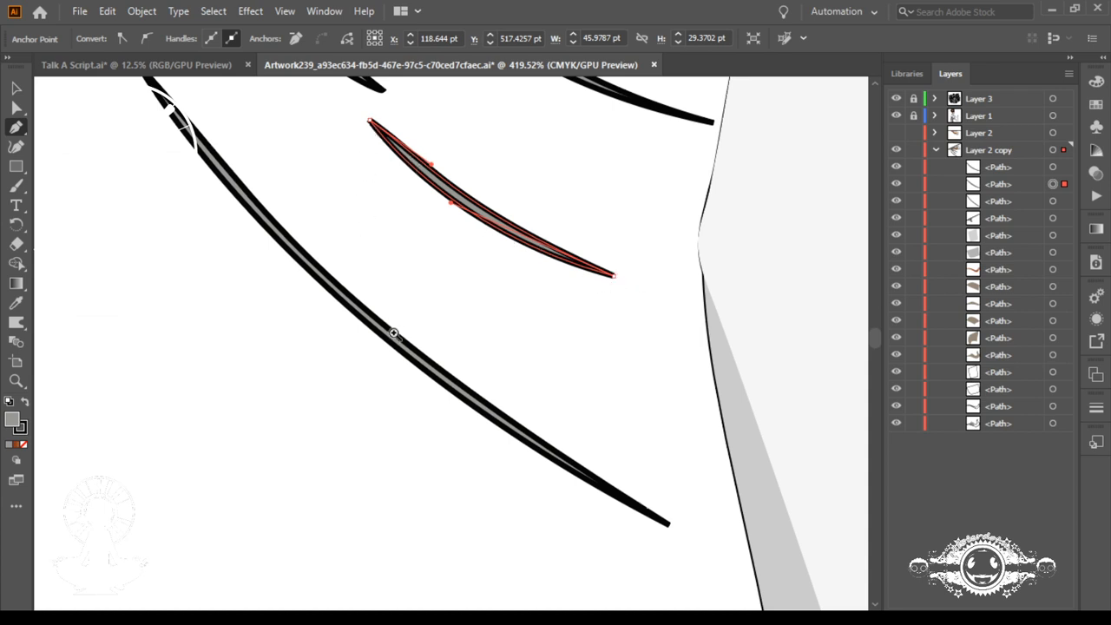
pyautogui.scroll(3, 394, 333)
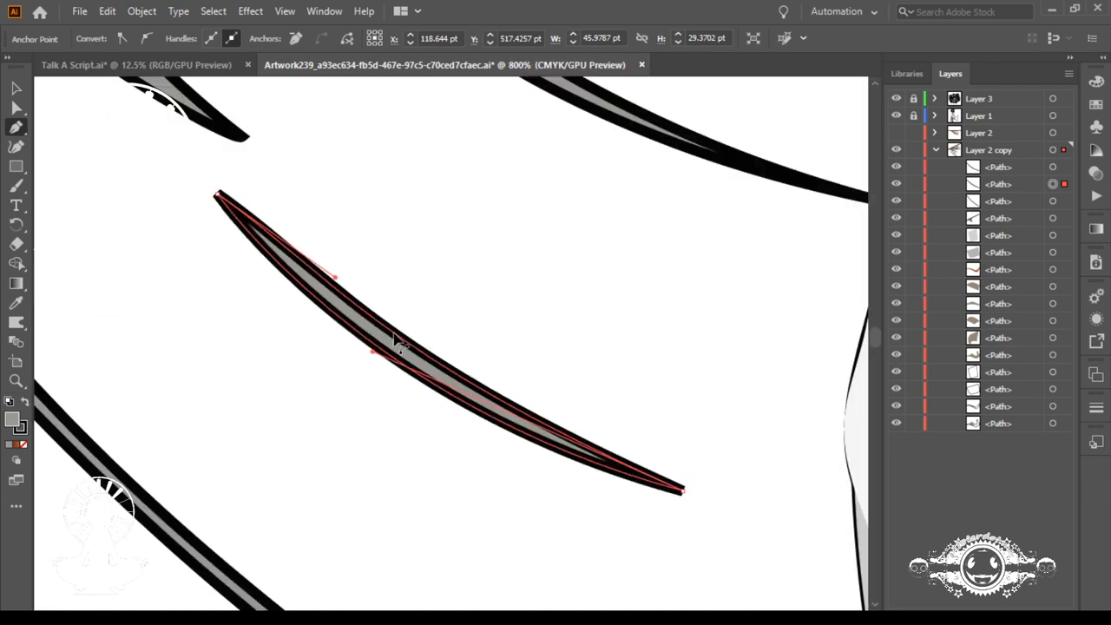
pyautogui.scroll(-4, 395, 337)
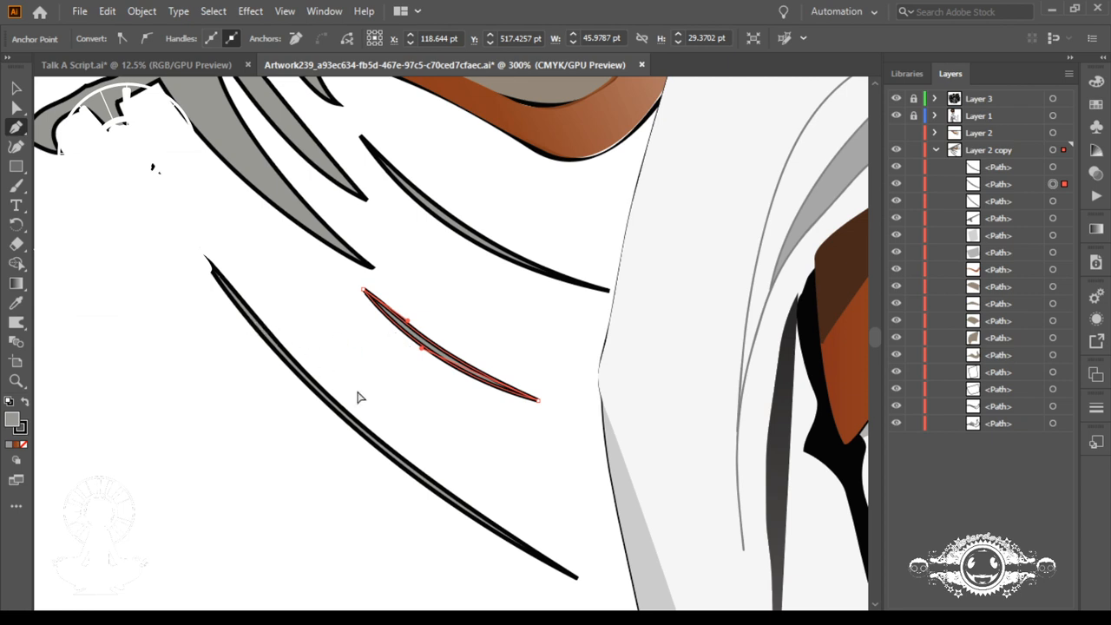
# Step: Move the longest sliver's lower end point up toward the coat, making the sliver about 103 pt wide and 78 pt high
pyautogui.moveTo(412, 449); pyautogui.dragTo(318, 367)
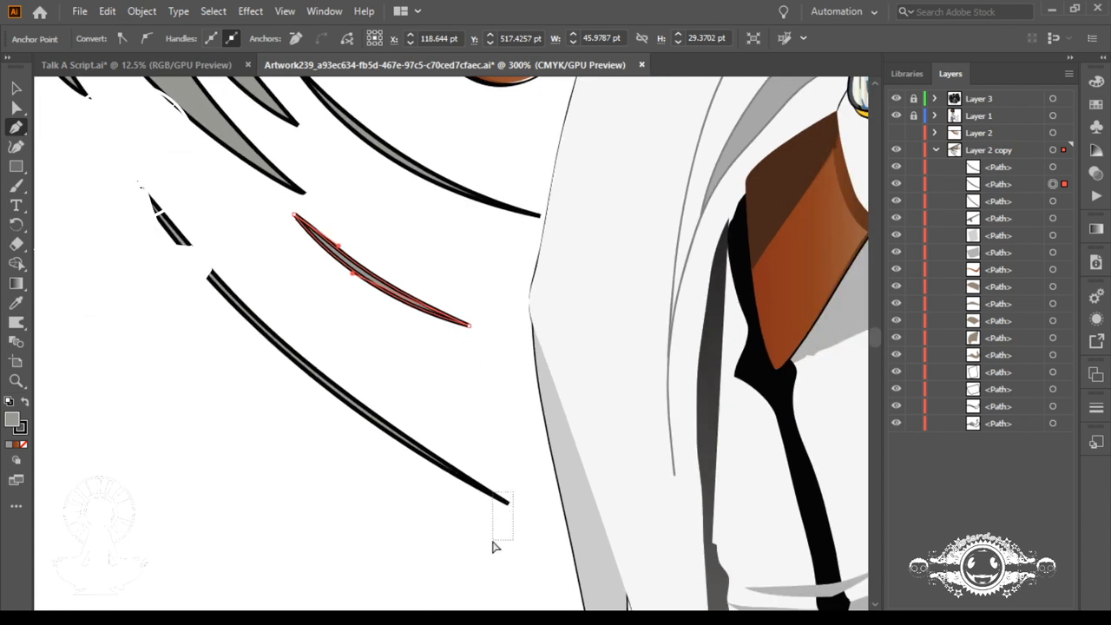
pyautogui.keyDown('ctrl'); pyautogui.click(509, 504); pyautogui.keyUp('ctrl')
pyautogui.moveTo(511, 506); pyautogui.dragTo(521, 471)
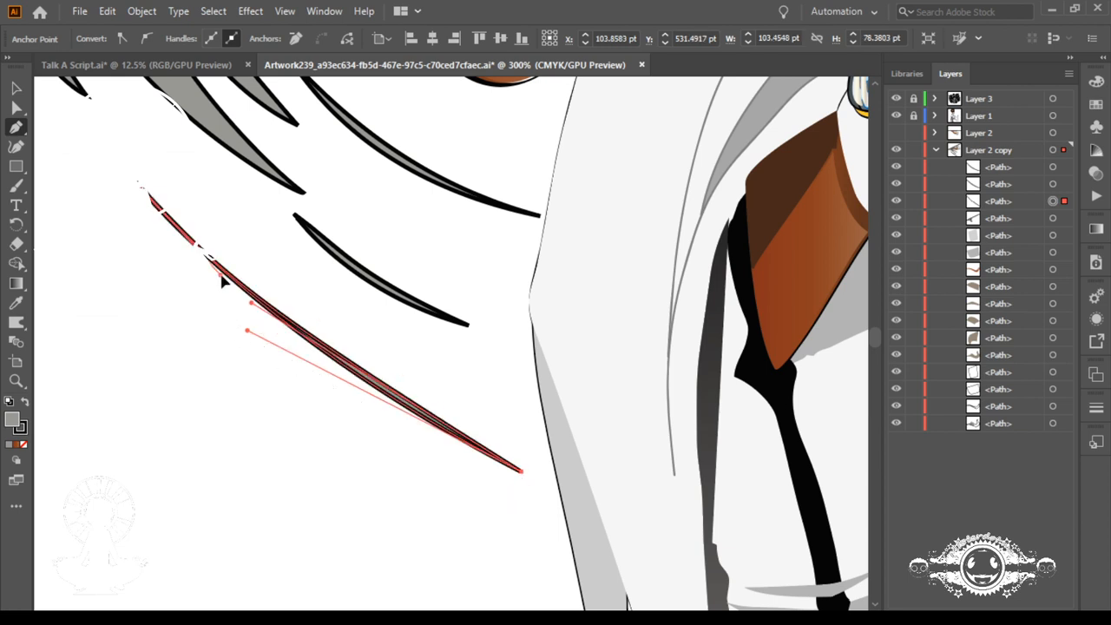
pyautogui.moveTo(221, 276); pyautogui.dragTo(205, 284)
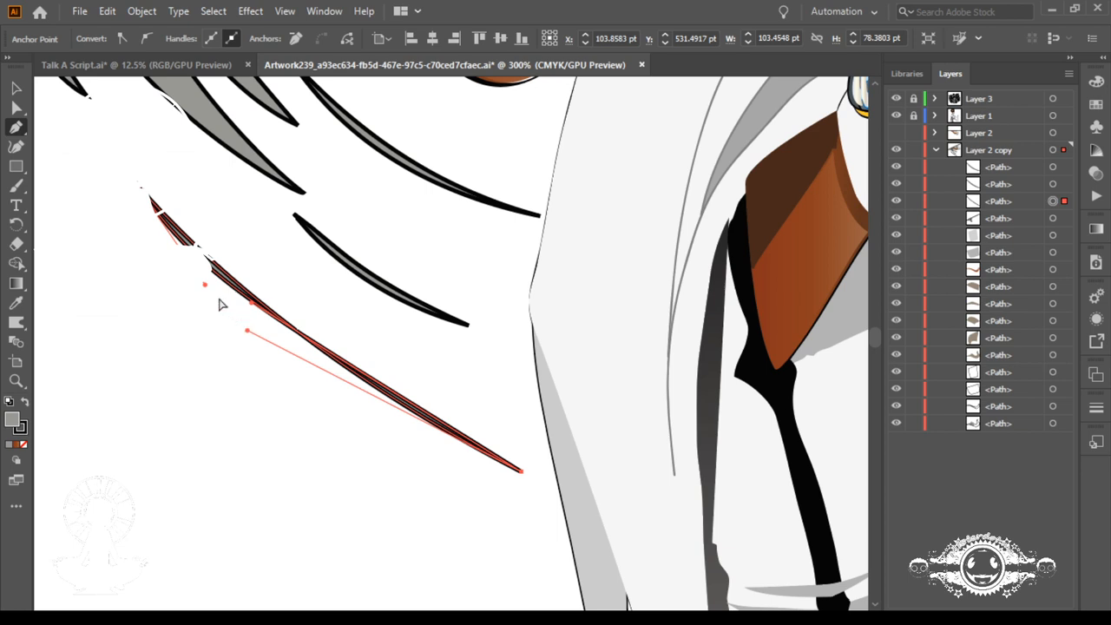
pyautogui.hotkey('ctrl', 'z')
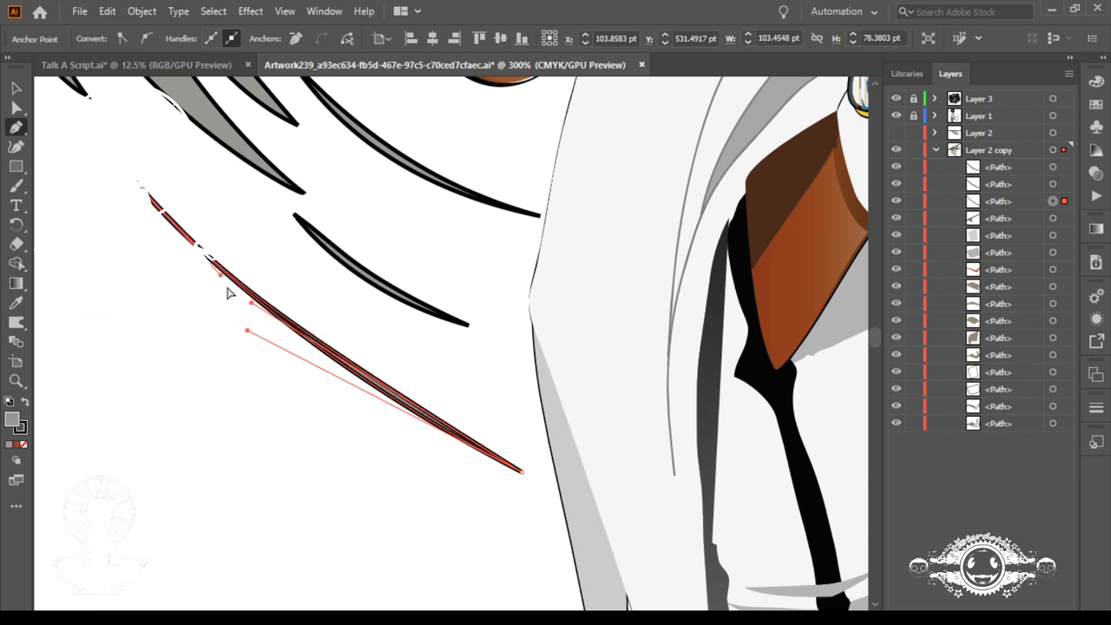
# Step: Thicken the longest sliver by repositioning the curve handles of its upper and lower ends
pyautogui.moveTo(220, 278)
pyautogui.mouseDown()
pyautogui.moveTo(208, 290)
pyautogui.moveTo(230, 291)
pyautogui.moveTo(224, 263)
pyautogui.mouseUp()
pyautogui.moveTo(253, 306); pyautogui.dragTo(245, 319)
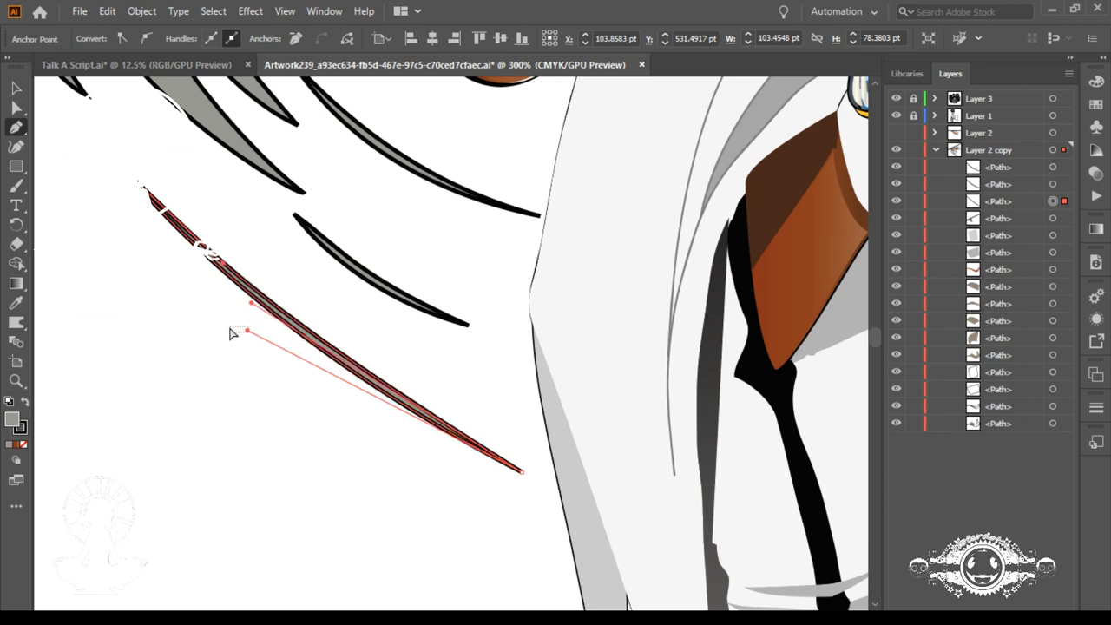
pyautogui.keyDown('ctrl'); pyautogui.click(232, 334); pyautogui.keyUp('ctrl')
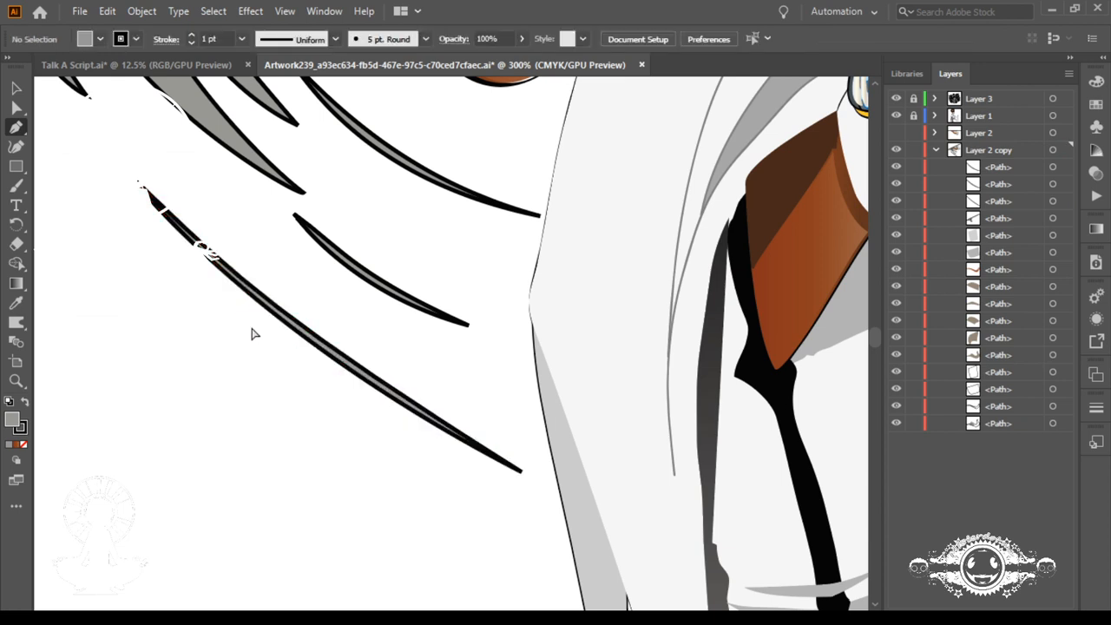
pyautogui.keyDown('ctrl'); pyautogui.click(522, 473); pyautogui.keyUp('ctrl')
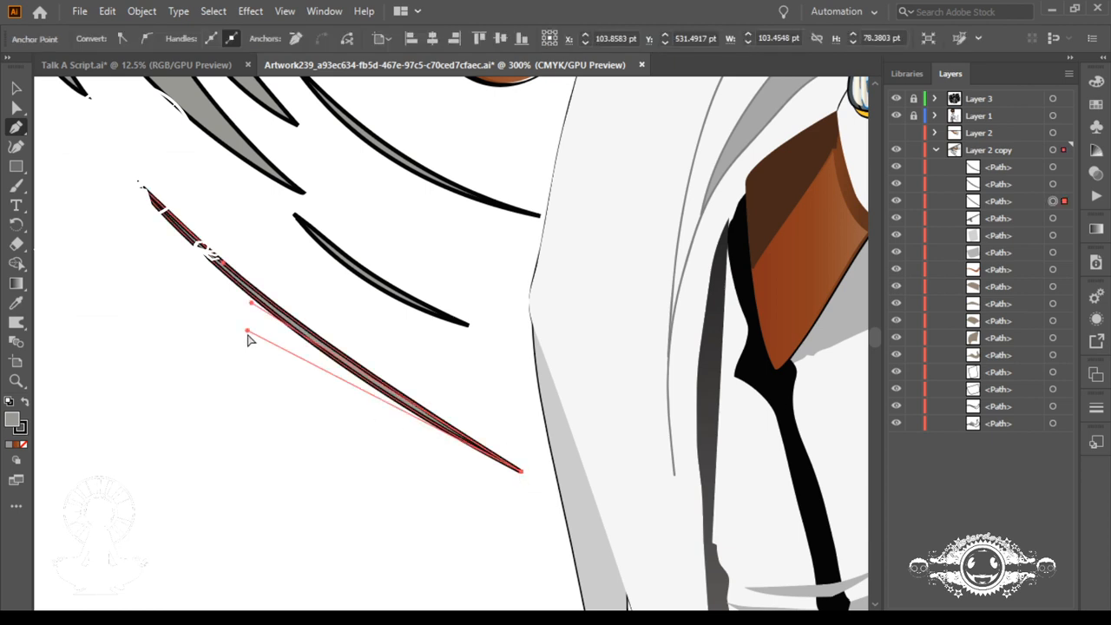
pyautogui.moveTo(247, 332); pyautogui.dragTo(206, 310)
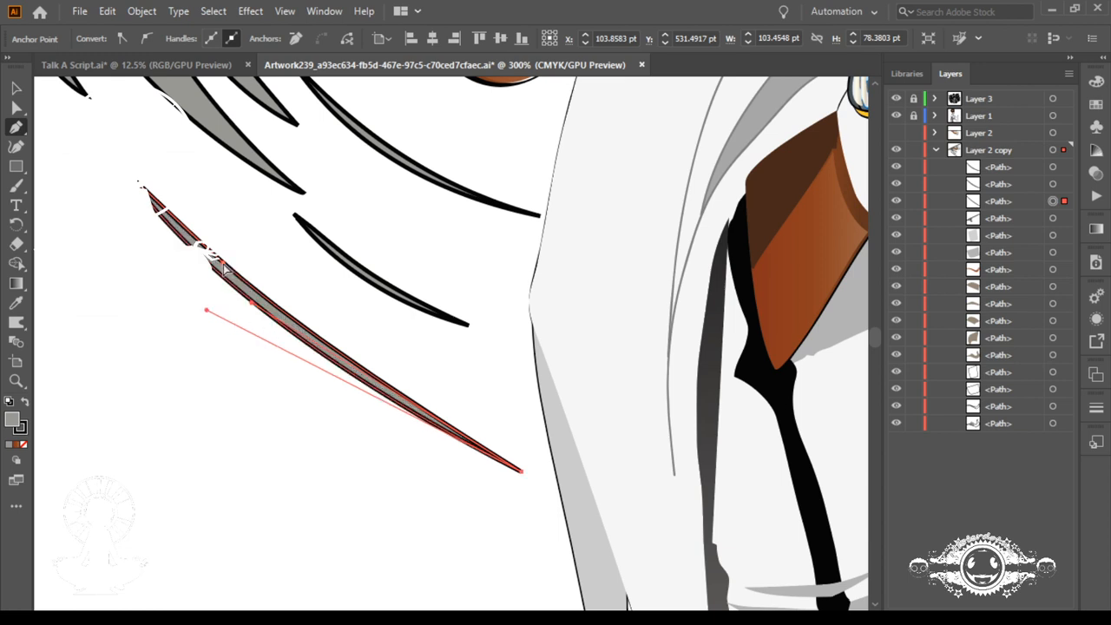
pyautogui.moveTo(223, 263); pyautogui.dragTo(238, 283)
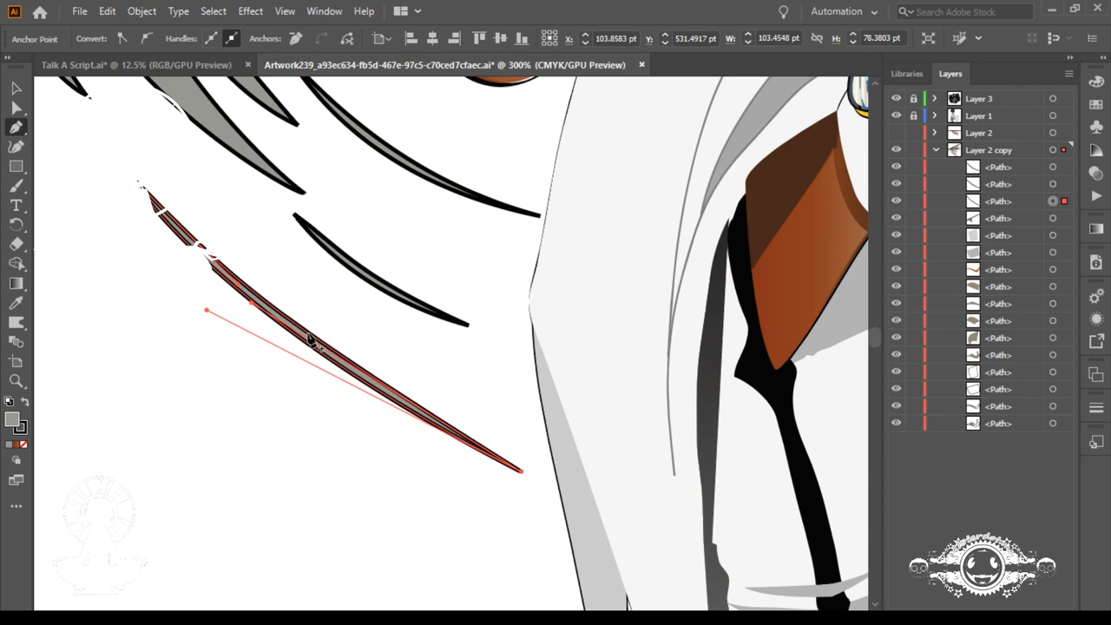
# Step: Deselect the longest sliver, unlock Layer 1, collapse Layer 2 copy and list Layer 1's paths
pyautogui.press('space')
pyautogui.moveTo(843, 175); pyautogui.dragTo(614, 317)
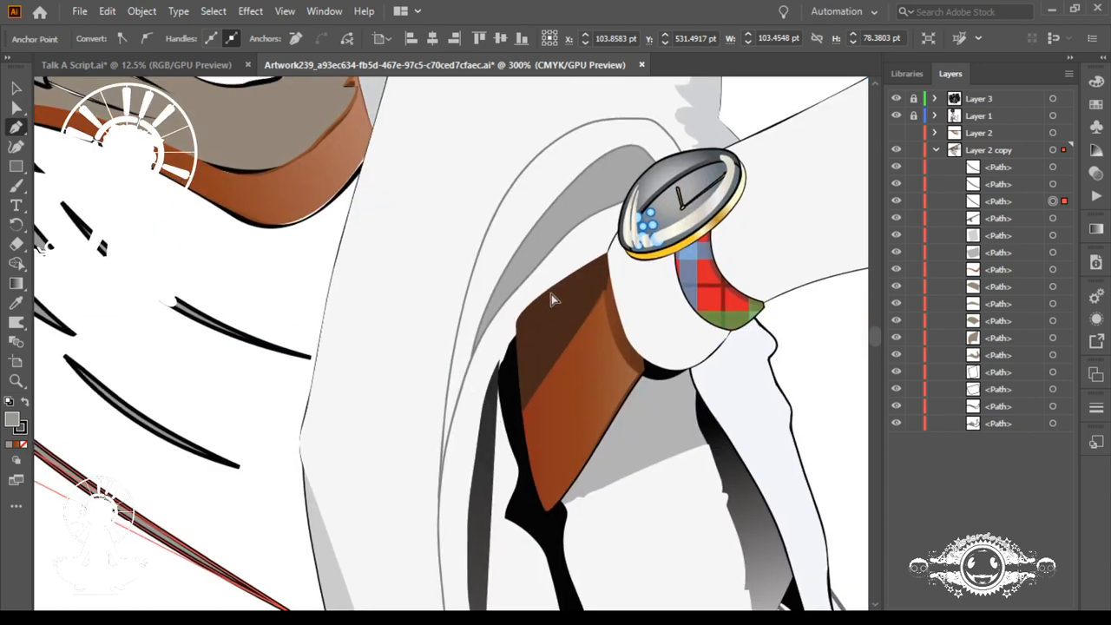
pyautogui.hotkey('ctrl', 'shift', 'a')
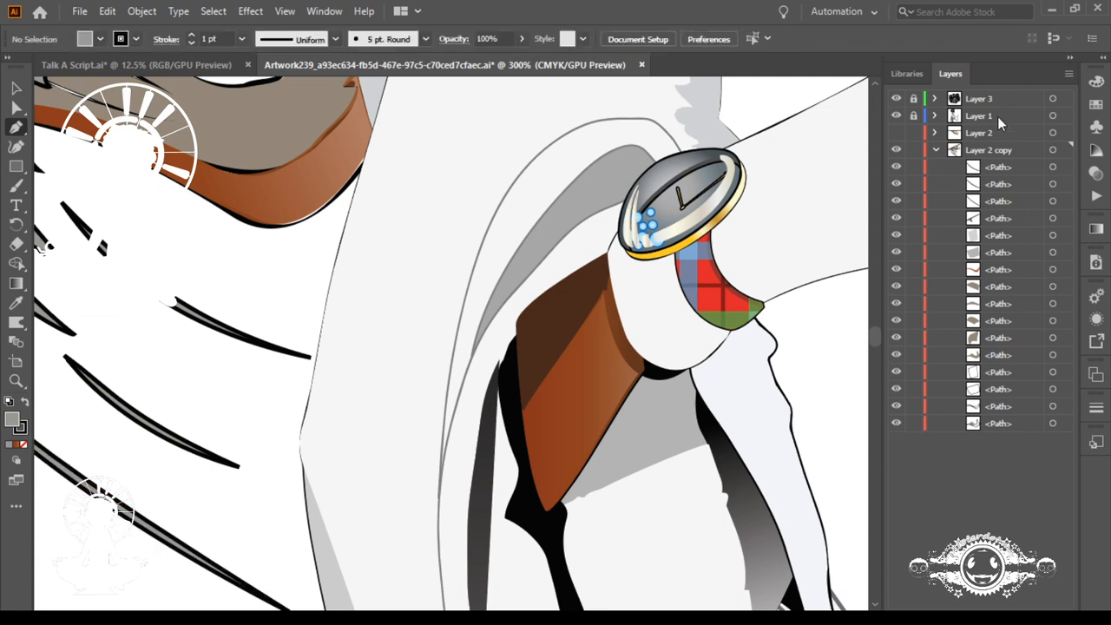
pyautogui.click(935, 115)
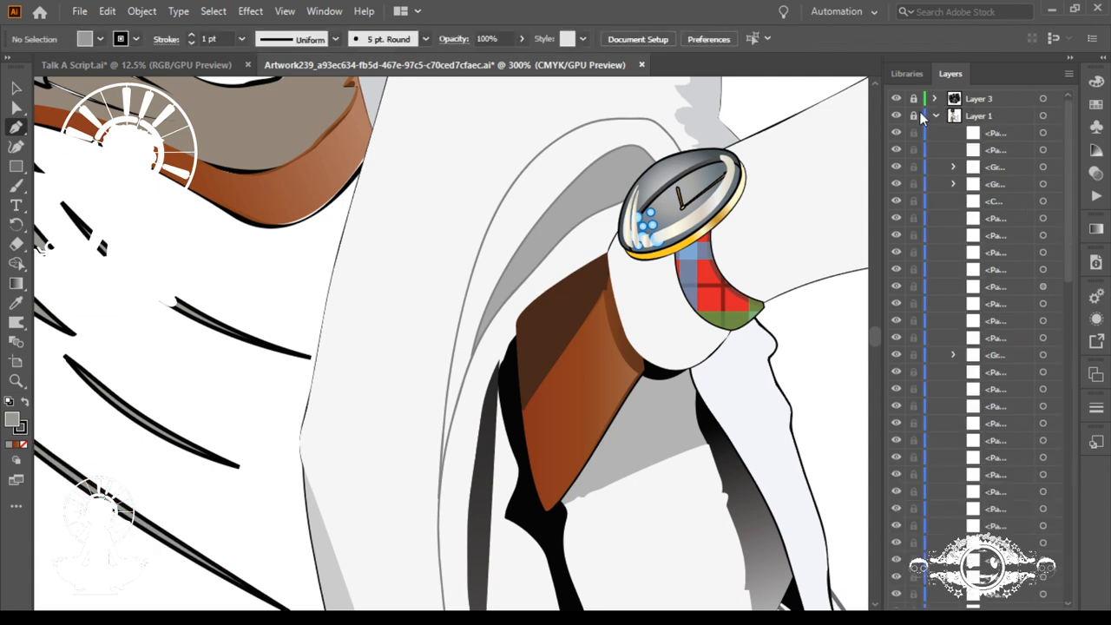
pyautogui.click(934, 115)
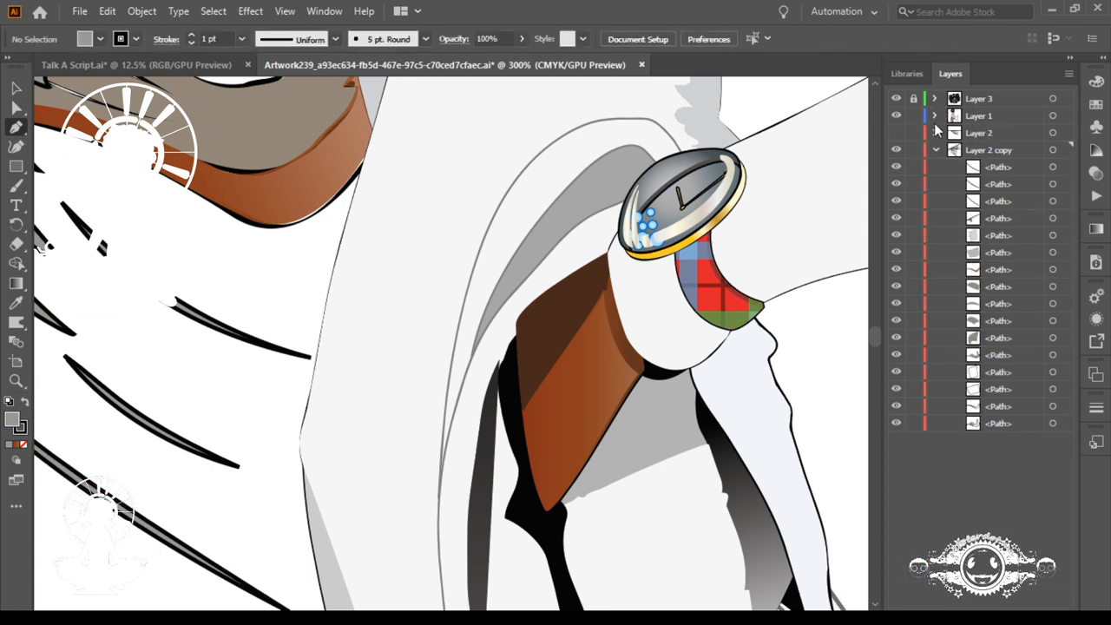
pyautogui.click(935, 151)
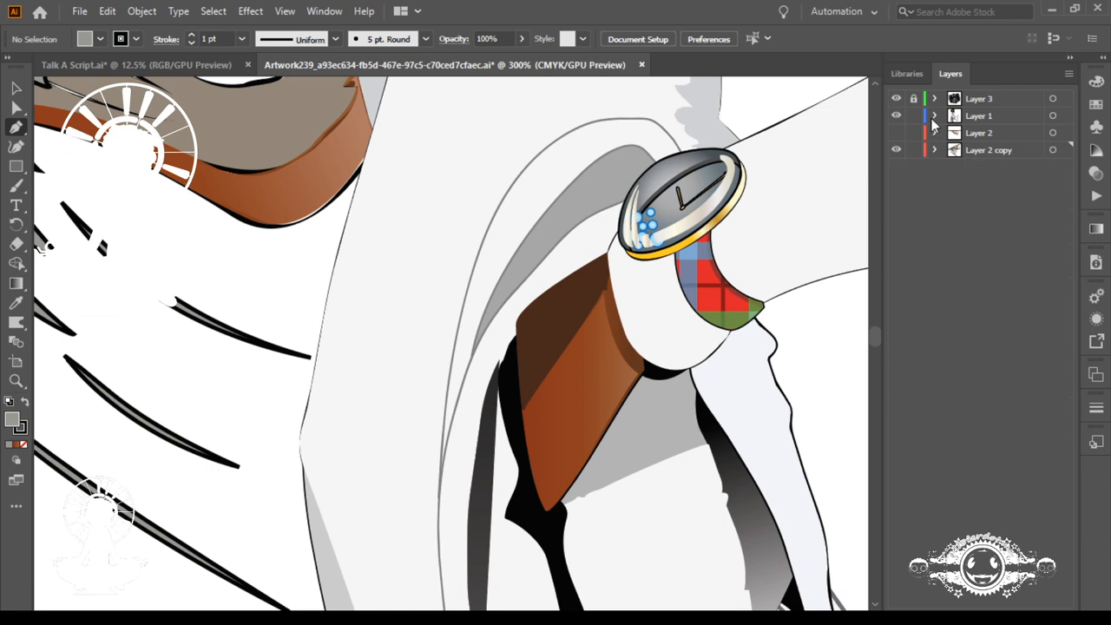
pyautogui.click(935, 116)
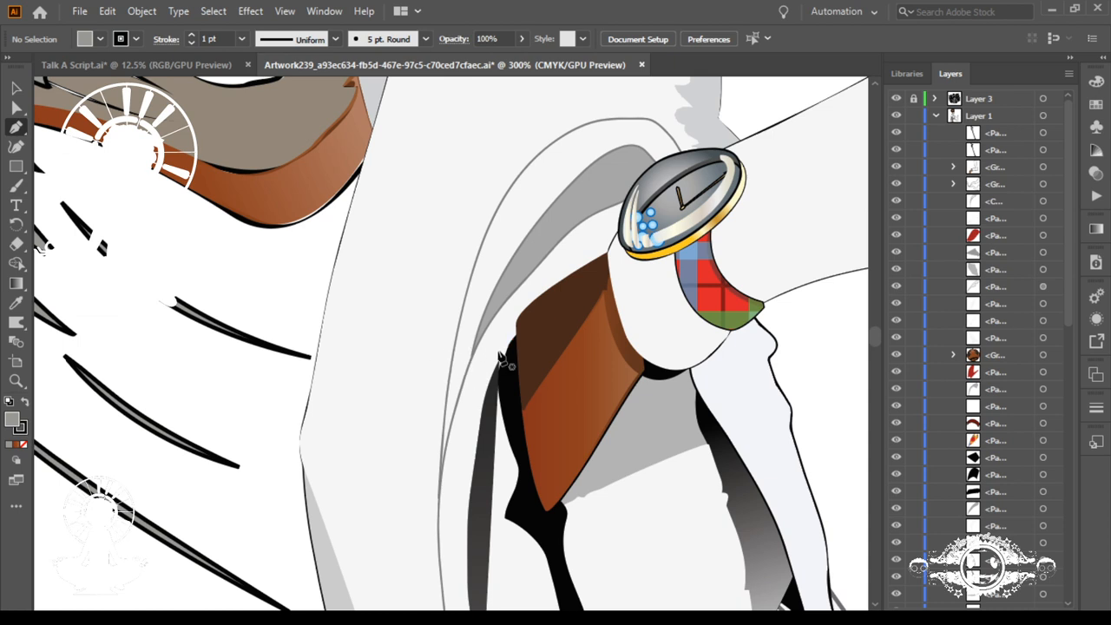
# Step: Select the white coat shape near the wrist and toggle its path's visibility to examine the artwork beneath it
pyautogui.press('a')
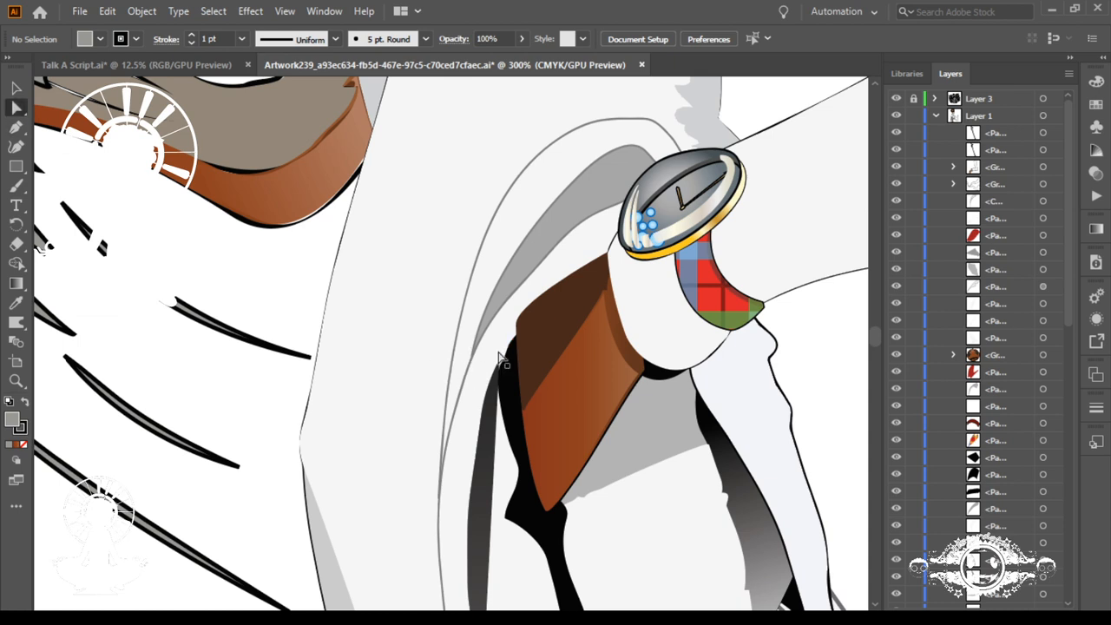
pyautogui.click(573, 259)
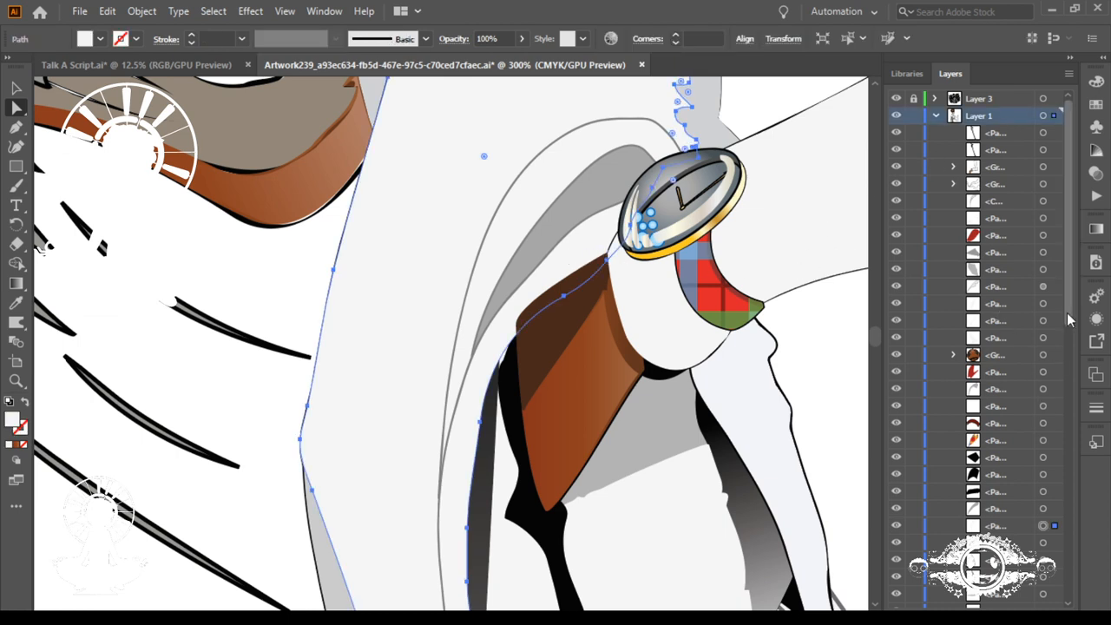
pyautogui.scroll(-4, 1068, 320)
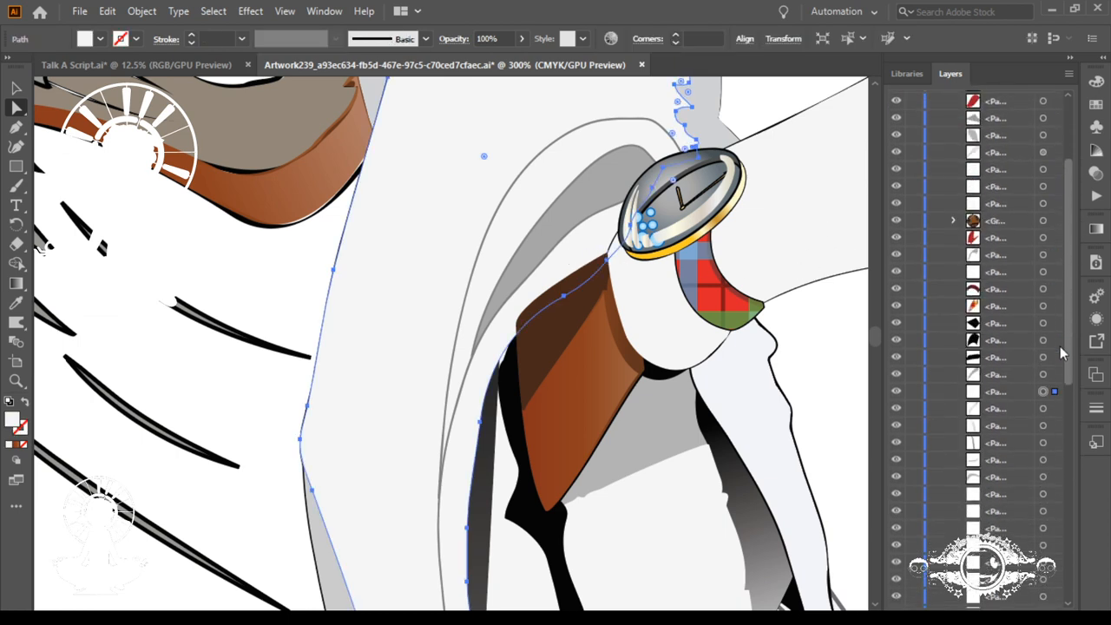
pyautogui.scroll(2, 1061, 352)
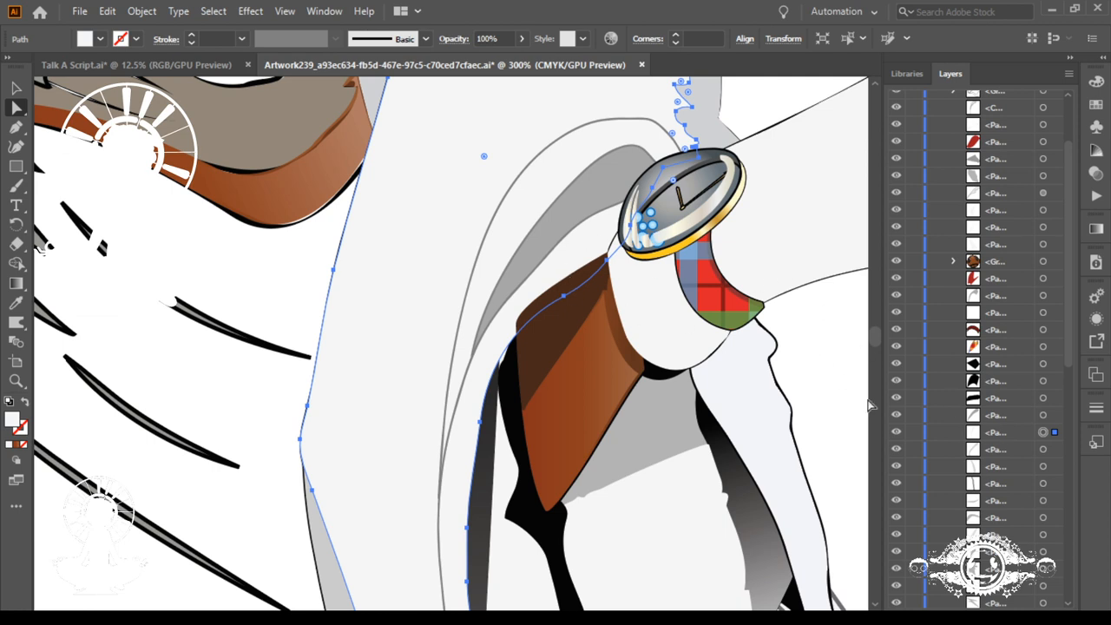
pyautogui.click(897, 433)
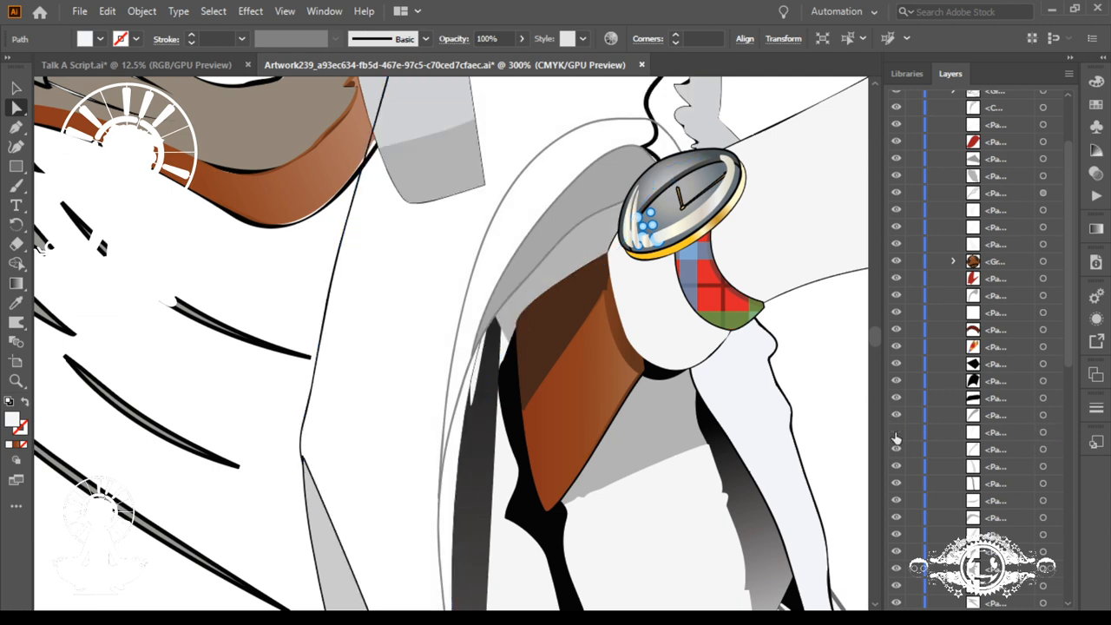
pyautogui.click(897, 434)
pyautogui.click(897, 433)
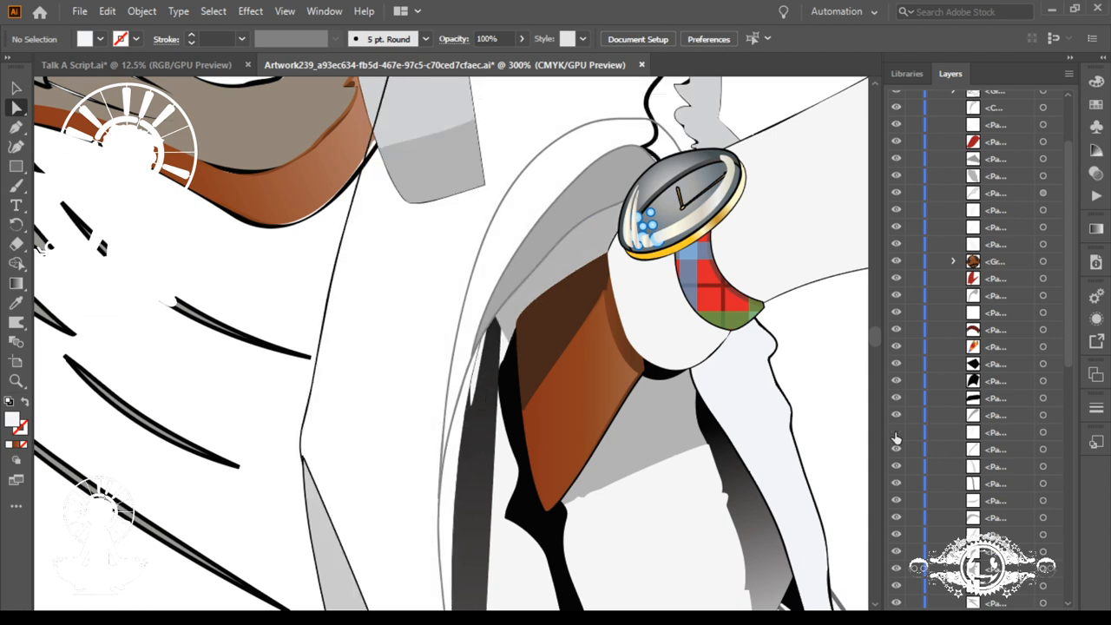
pyautogui.click(897, 434)
pyautogui.click(896, 434)
pyautogui.click(896, 434)
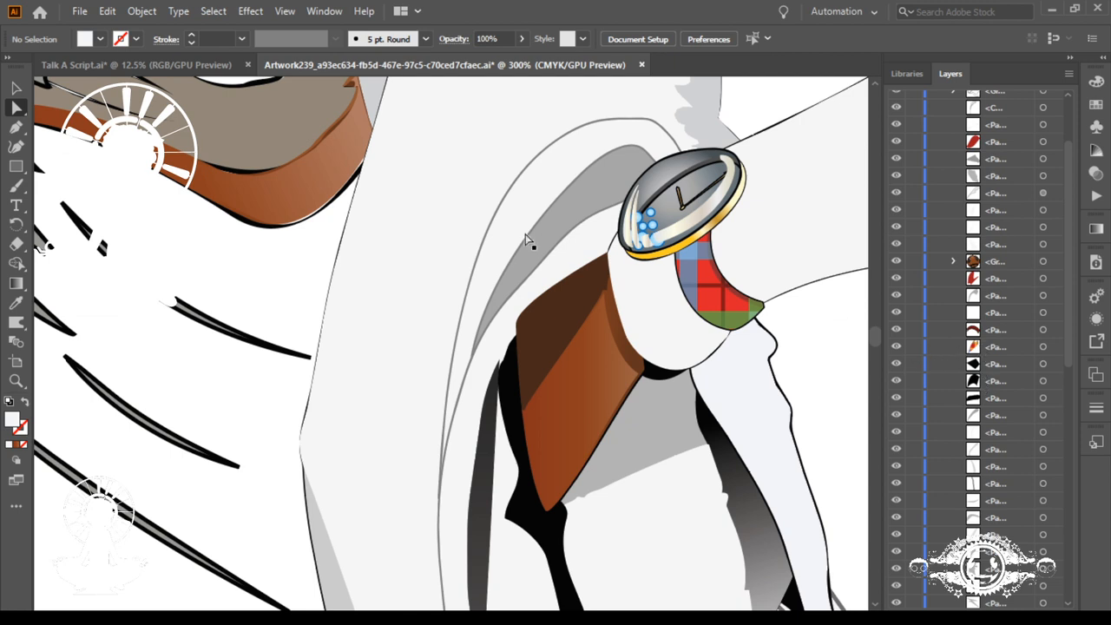
# Step: Try moving the white coat path to the top of Layer 1's stacking order, undo the move and deselect it
pyautogui.click(570, 255)
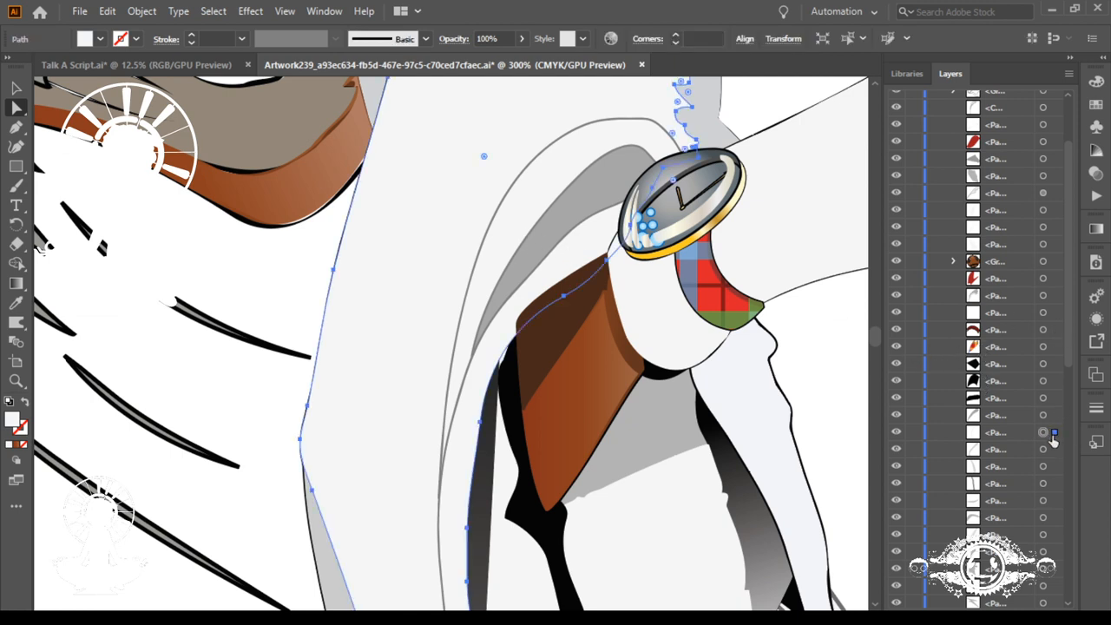
pyautogui.moveTo(1020, 432); pyautogui.dragTo(998, 128)
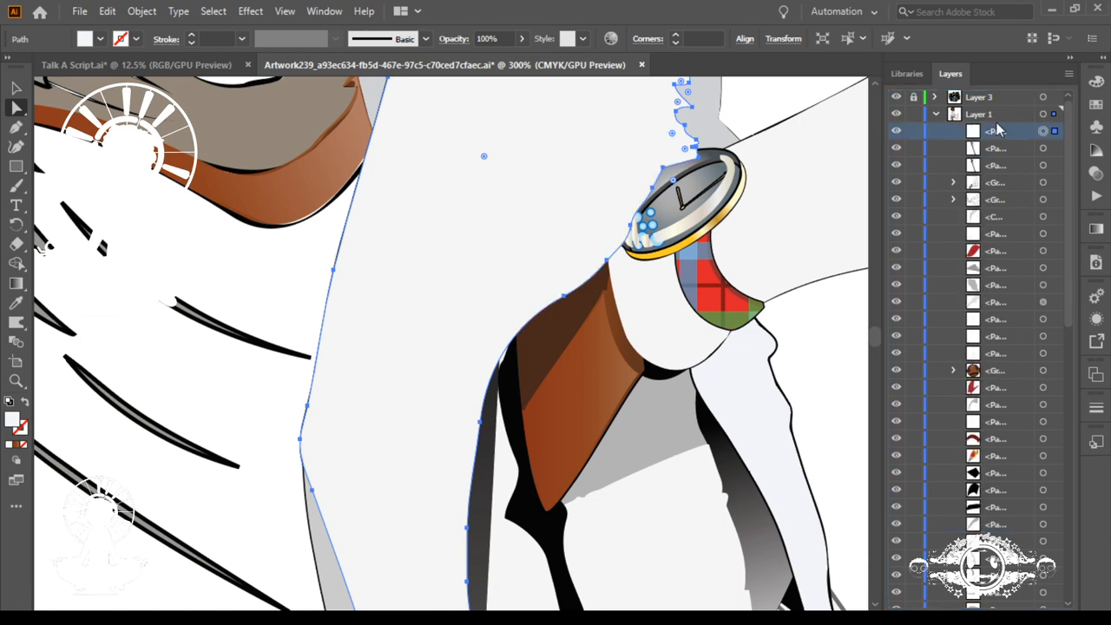
pyautogui.hotkey('ctrl', 'z')
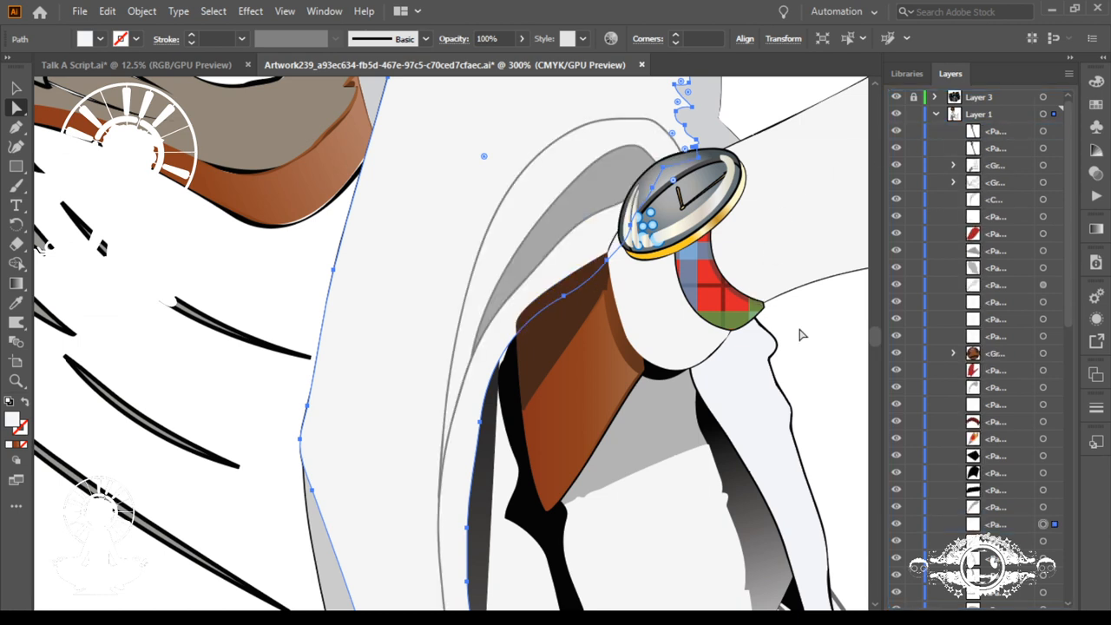
pyautogui.click(805, 335)
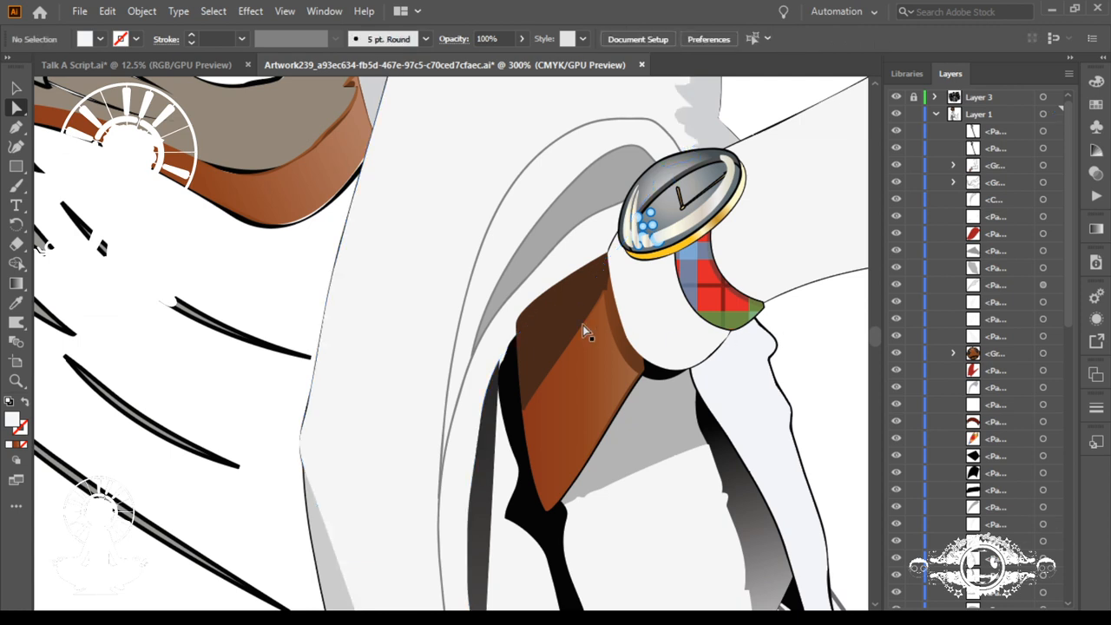
# Step: Inspect the outline of the black shape beside the brown hand, and view the whole figure on the artboard
pyautogui.click(517, 352)
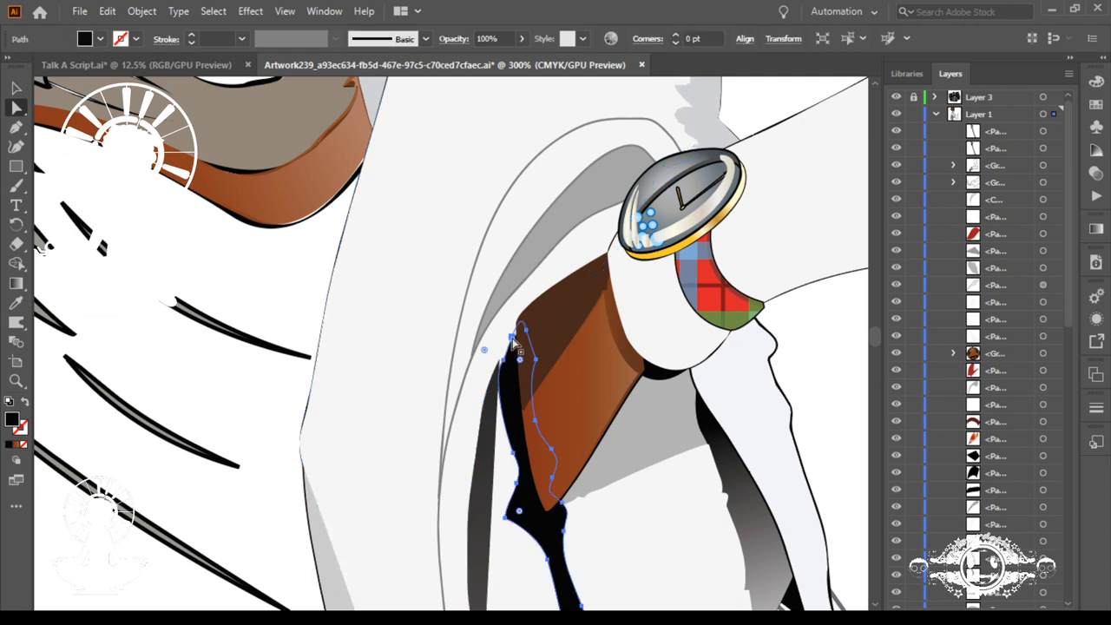
pyautogui.click(502, 342)
pyautogui.click(513, 357)
pyautogui.hotkey('ctrl', '0')
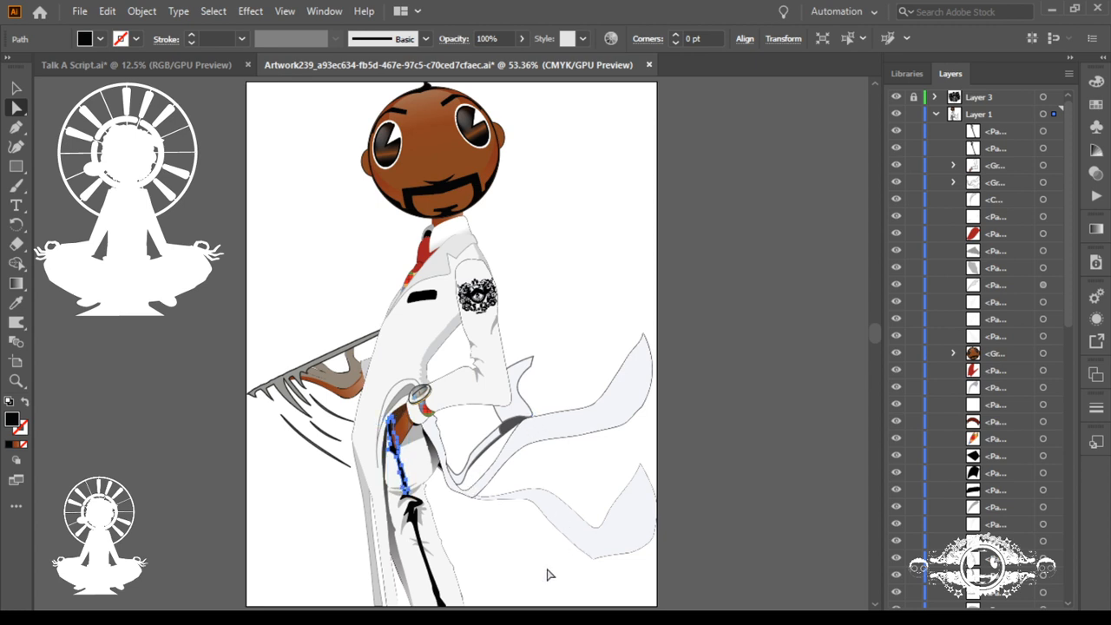
pyautogui.click(718, 482)
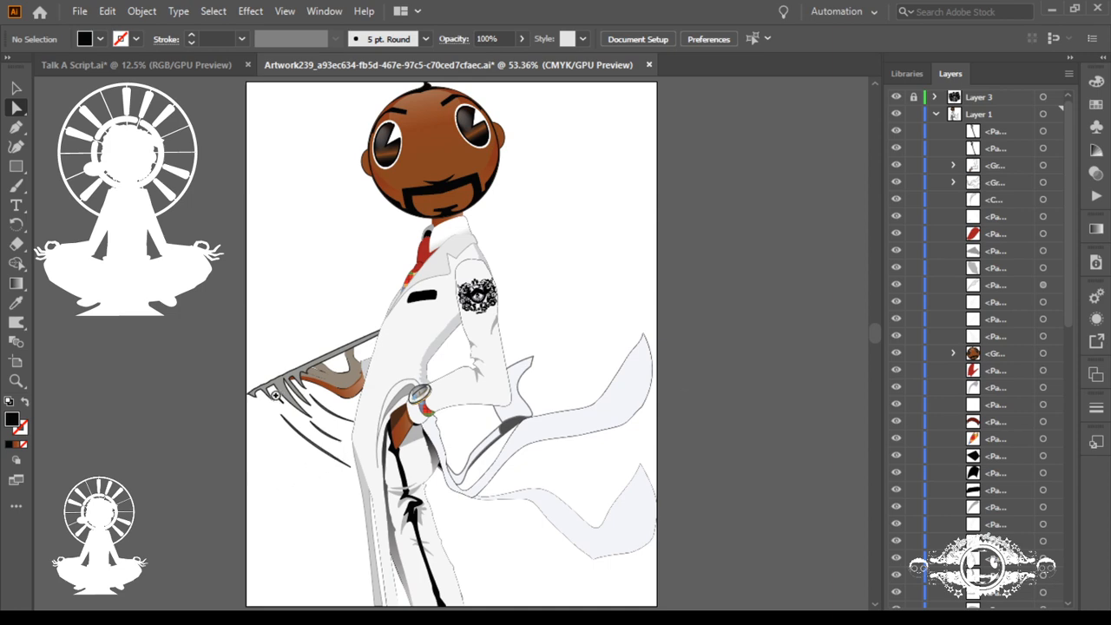
# Step: Select all three curved slivers below the claws and remove their black stroke
pyautogui.moveTo(275, 395); pyautogui.dragTo(606, 490)
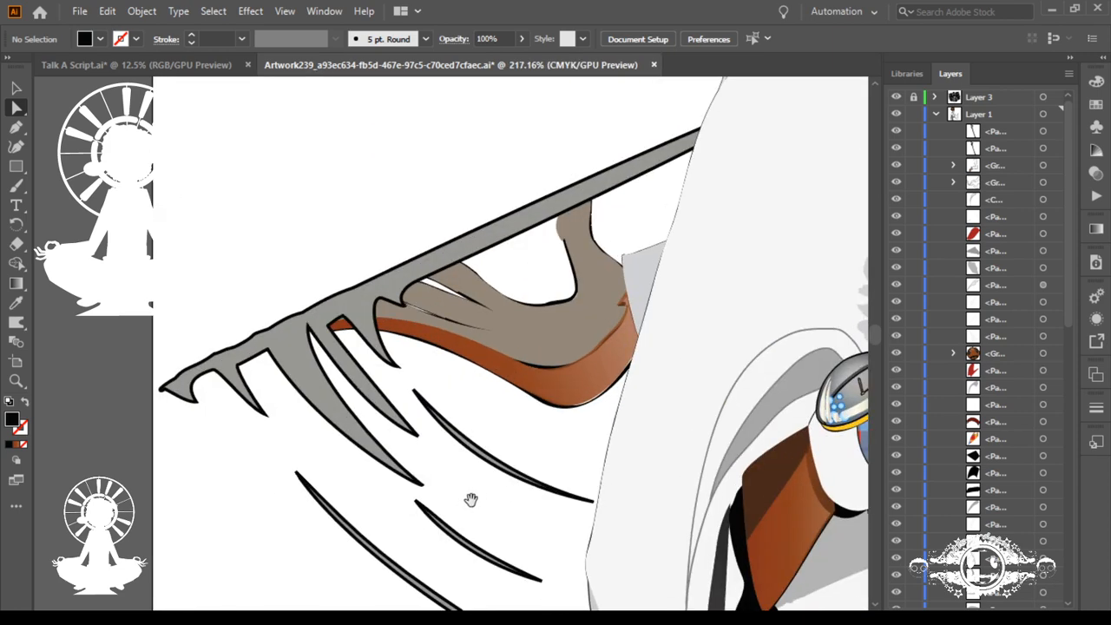
pyautogui.moveTo(474, 465); pyautogui.dragTo(250, 274)
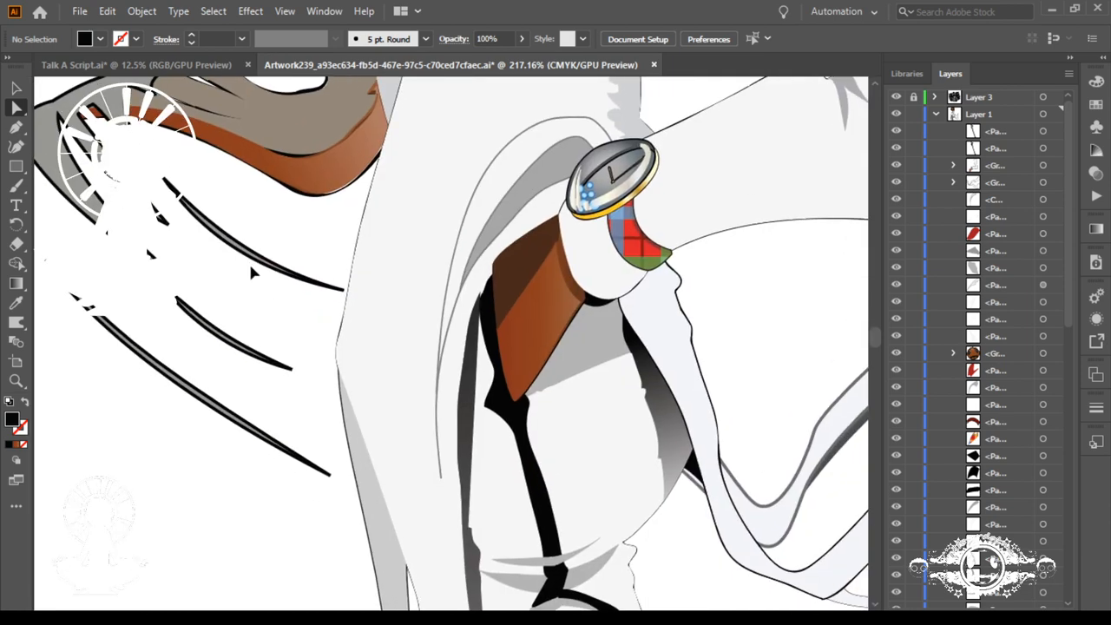
pyautogui.click(344, 293)
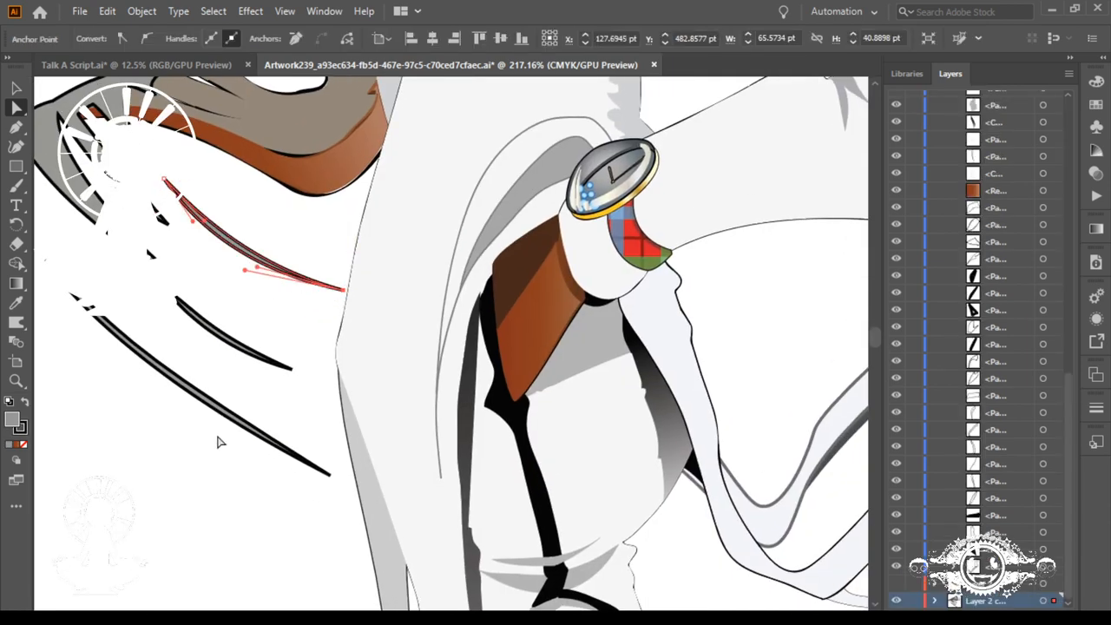
pyautogui.moveTo(218, 441); pyautogui.dragTo(82, 212)
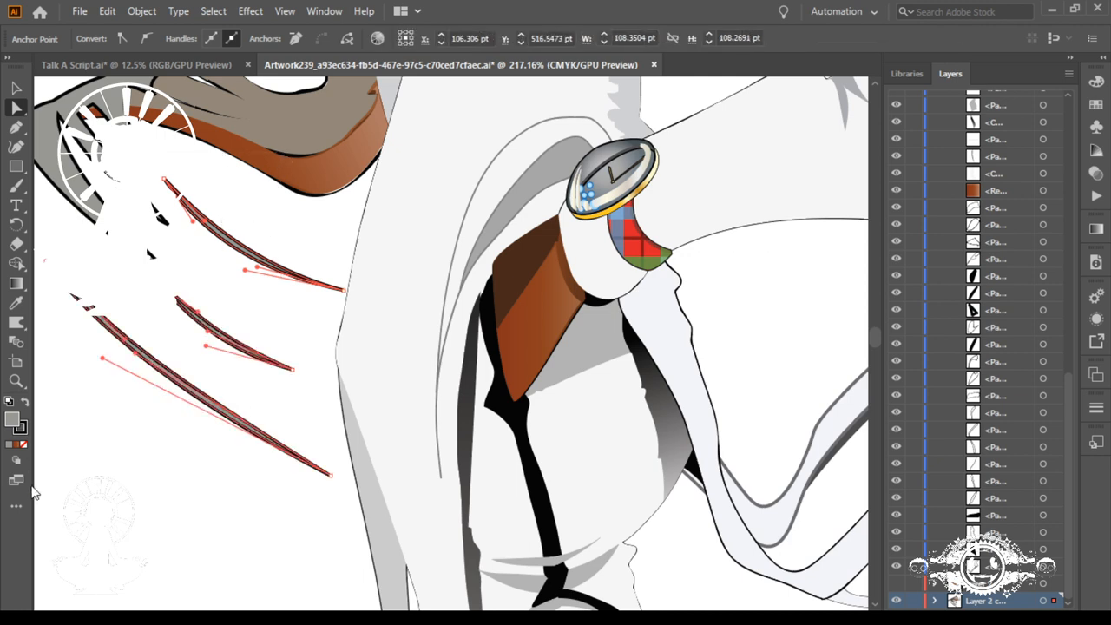
pyautogui.click(21, 431)
pyautogui.click(23, 444)
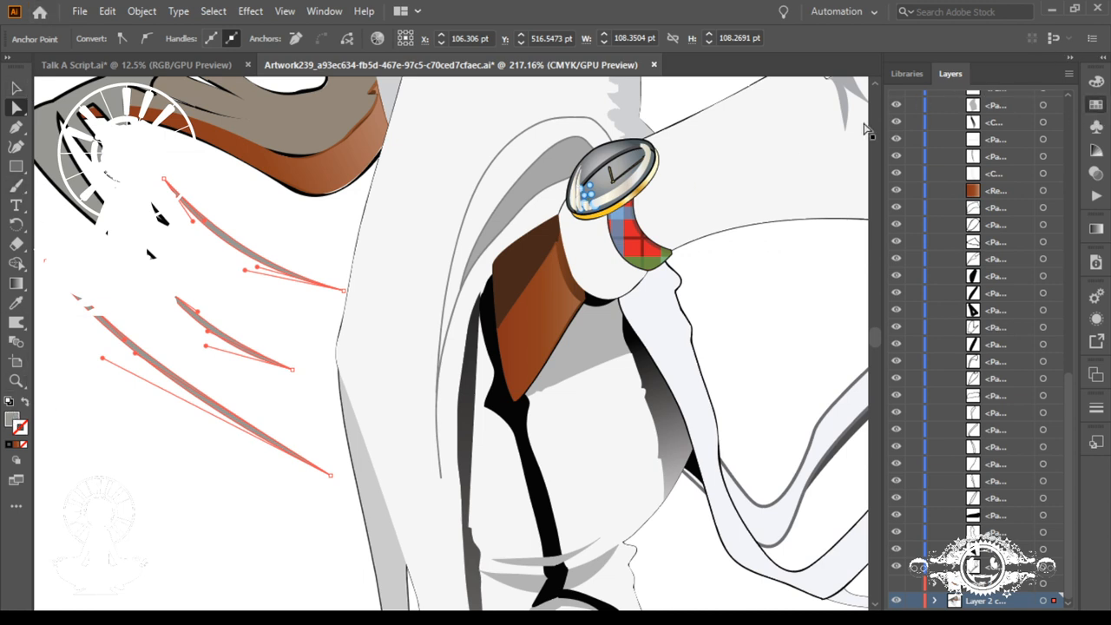
# Step: Try different grey fills on the three slivers, settle on a fairly light grey and deselect them
pyautogui.click(1008, 176)
pyautogui.keyDown('ctrl'); pyautogui.click(789, 364); pyautogui.keyUp('ctrl')
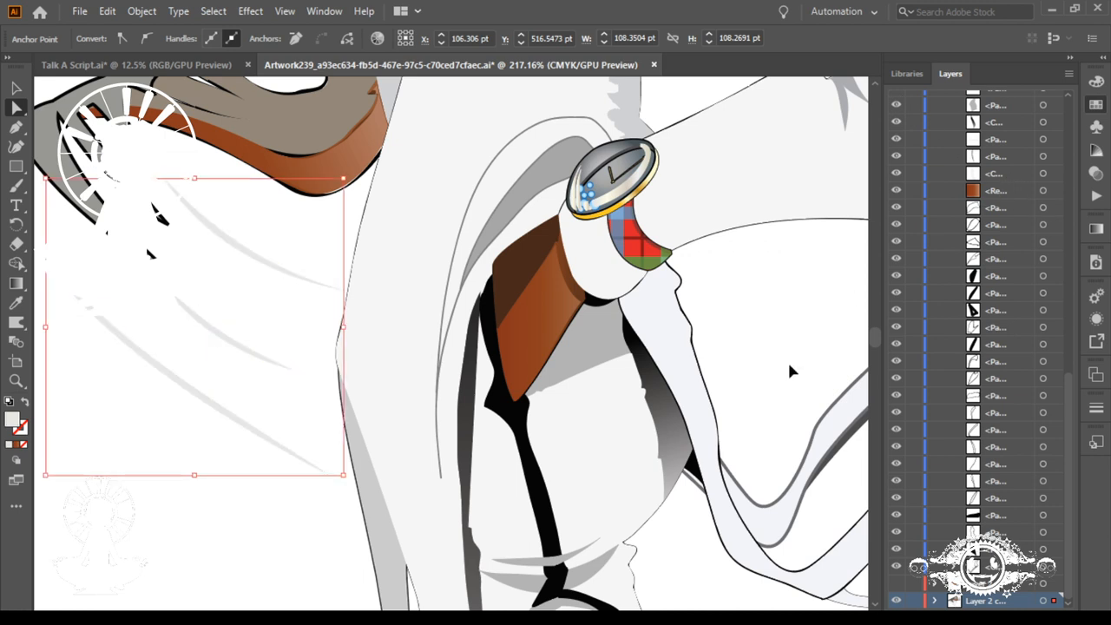
pyautogui.hotkey('ctrl', '0')
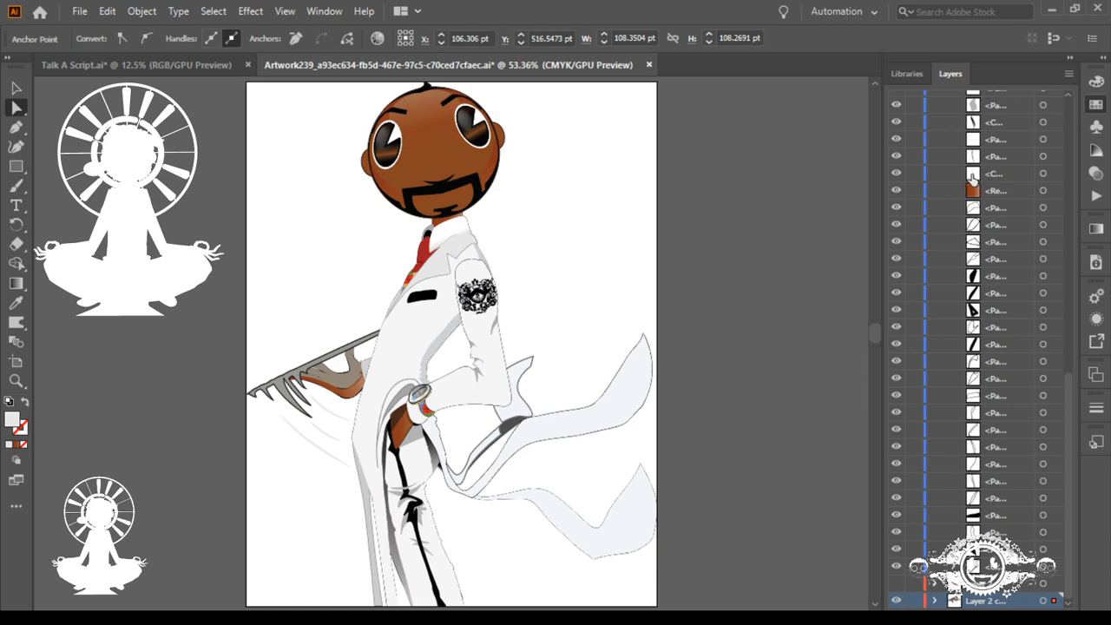
pyautogui.hotkey('ctrl', 'z')
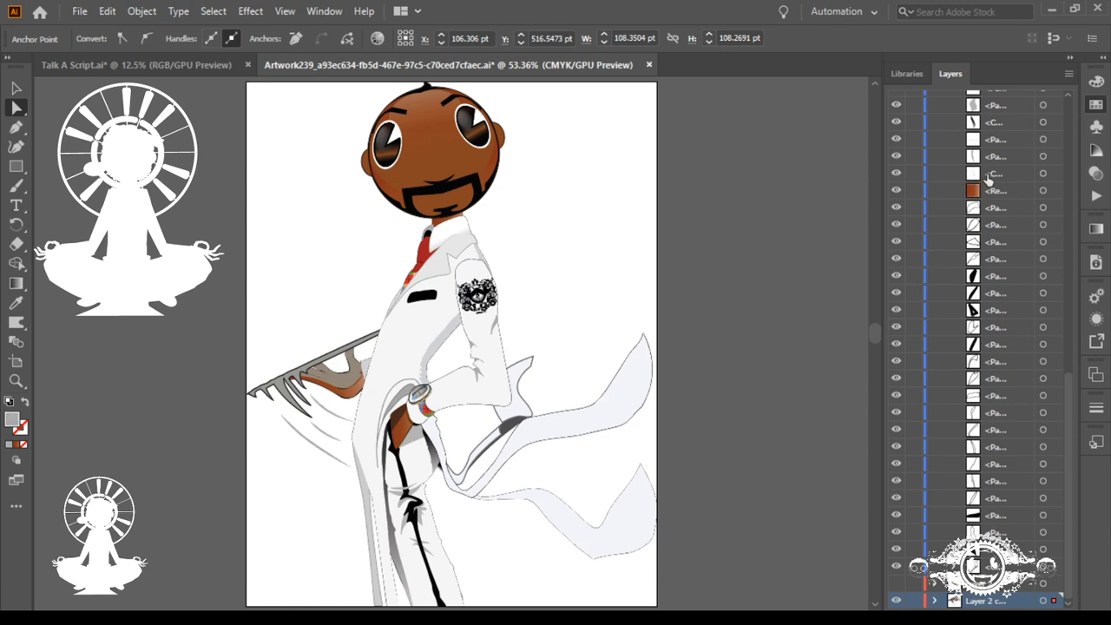
pyautogui.hotkey('ctrl', 'z')
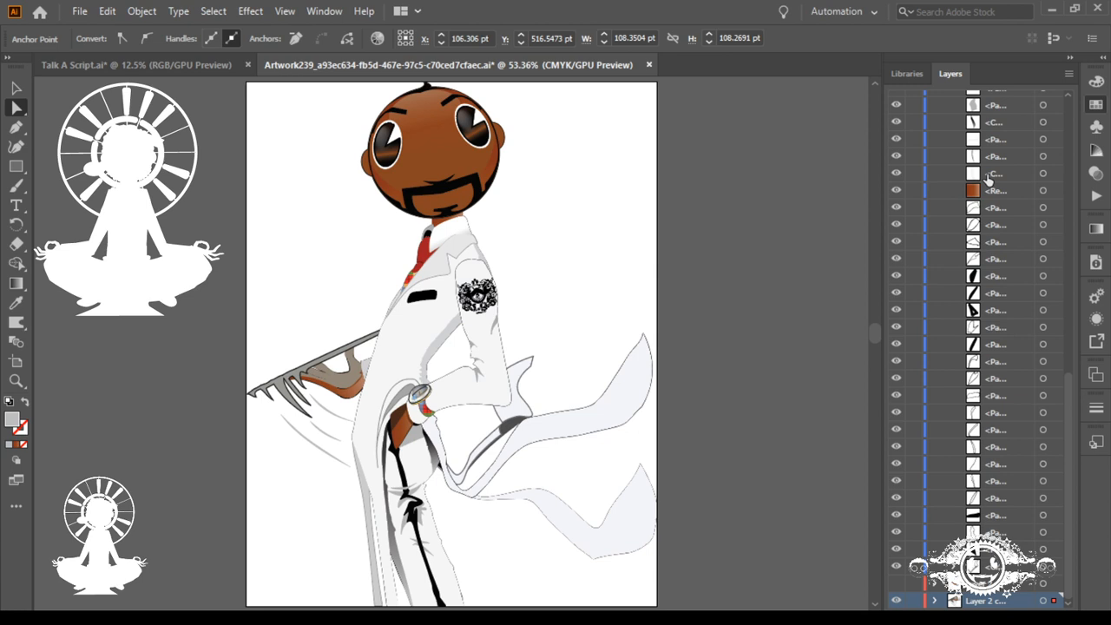
pyautogui.click(16, 104)
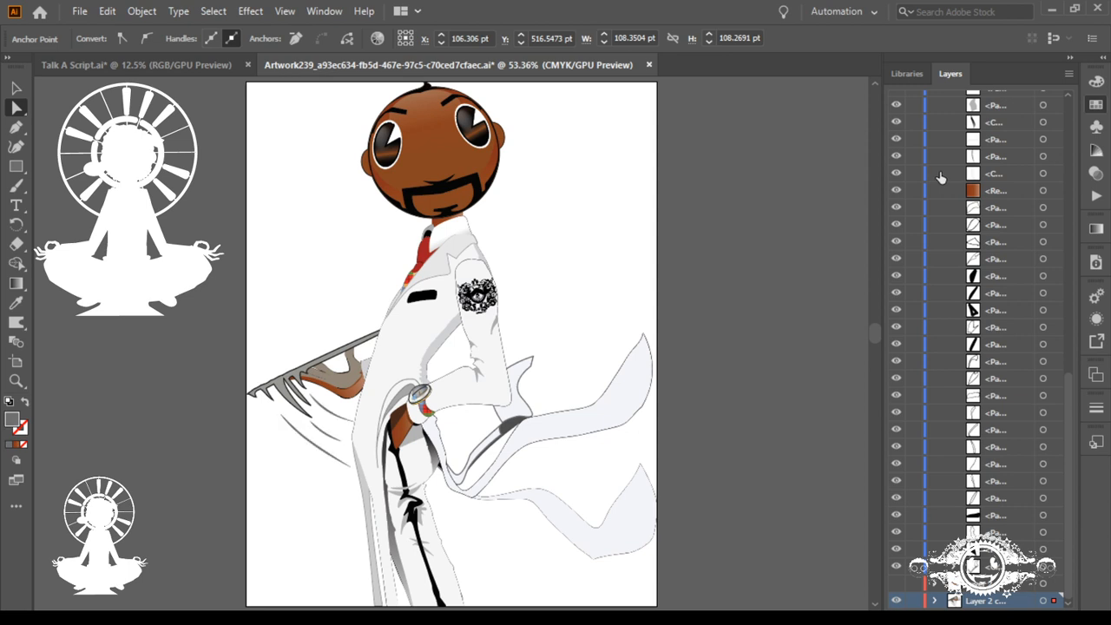
pyautogui.click(298, 456)
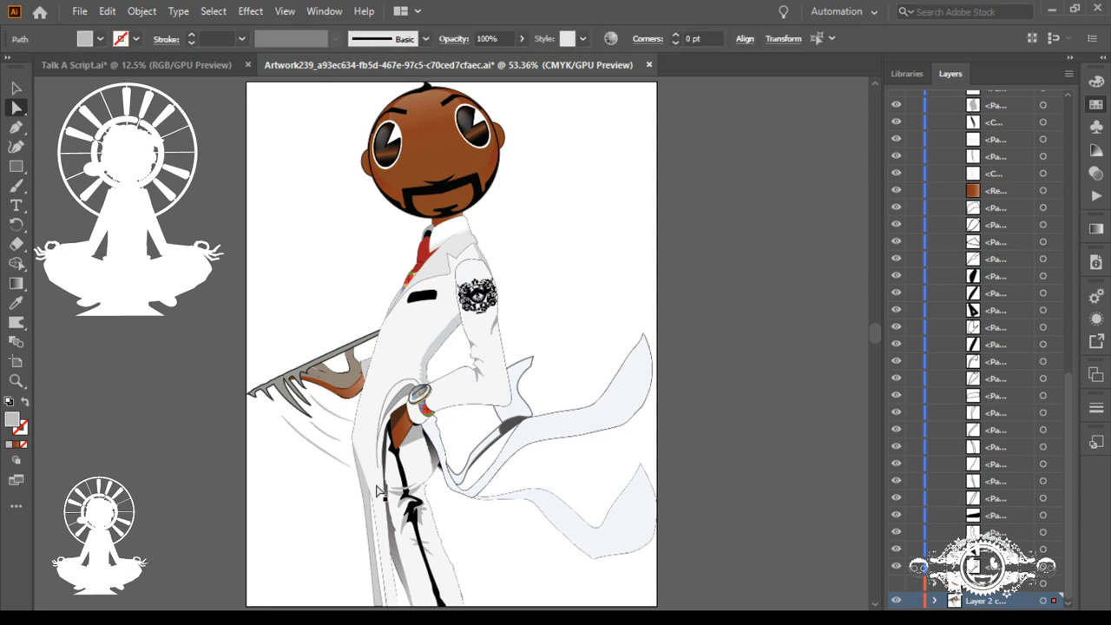
pyautogui.click(310, 508)
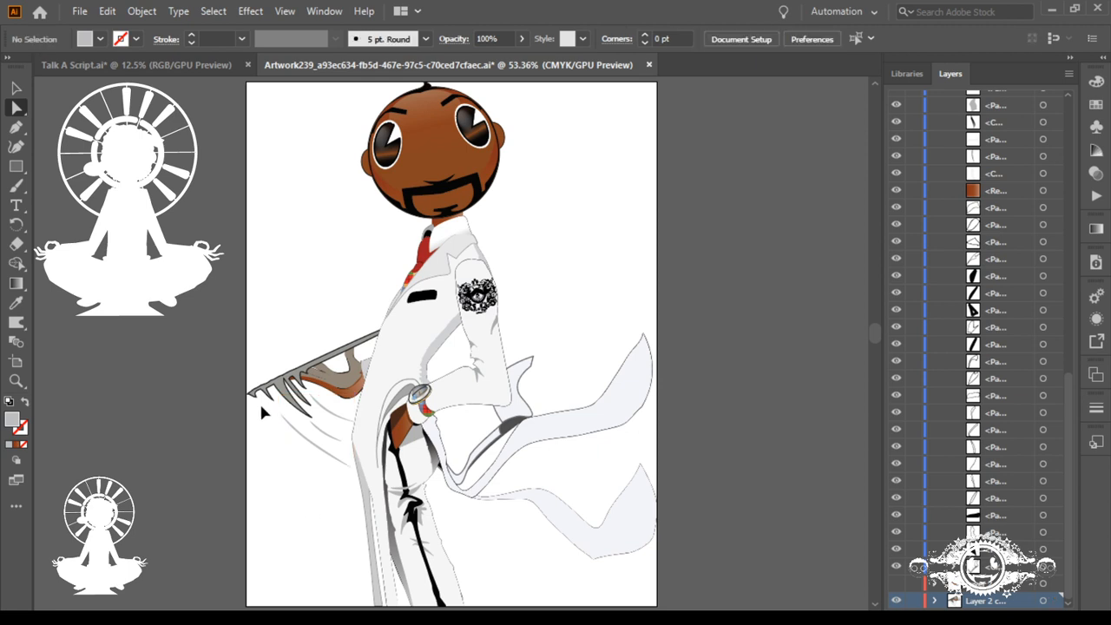
# Step: Select the upper curved sliver below the claws and move its right tip slightly down along the coat edge
pyautogui.click(16, 87)
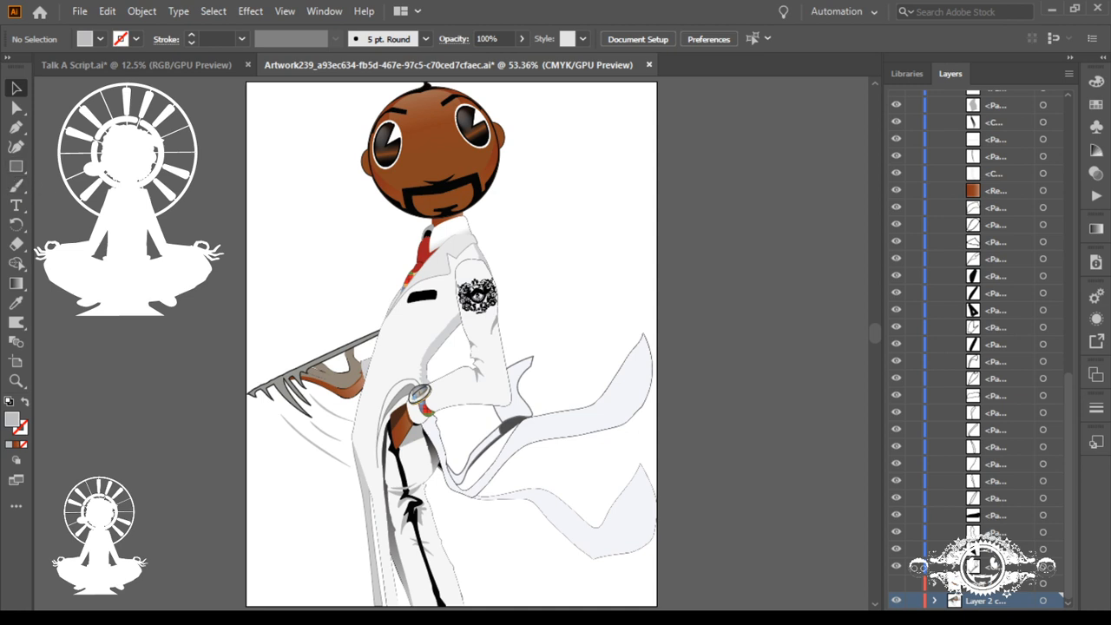
pyautogui.click(346, 423)
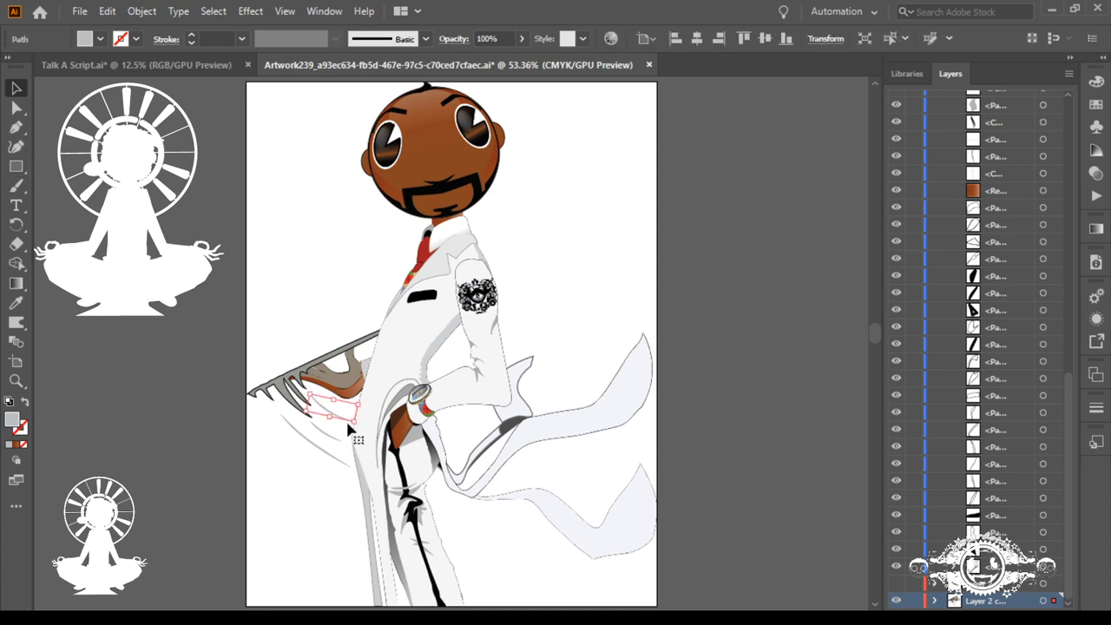
pyautogui.hotkey('ctrl', 'space')
pyautogui.moveTo(265, 397); pyautogui.dragTo(533, 471)
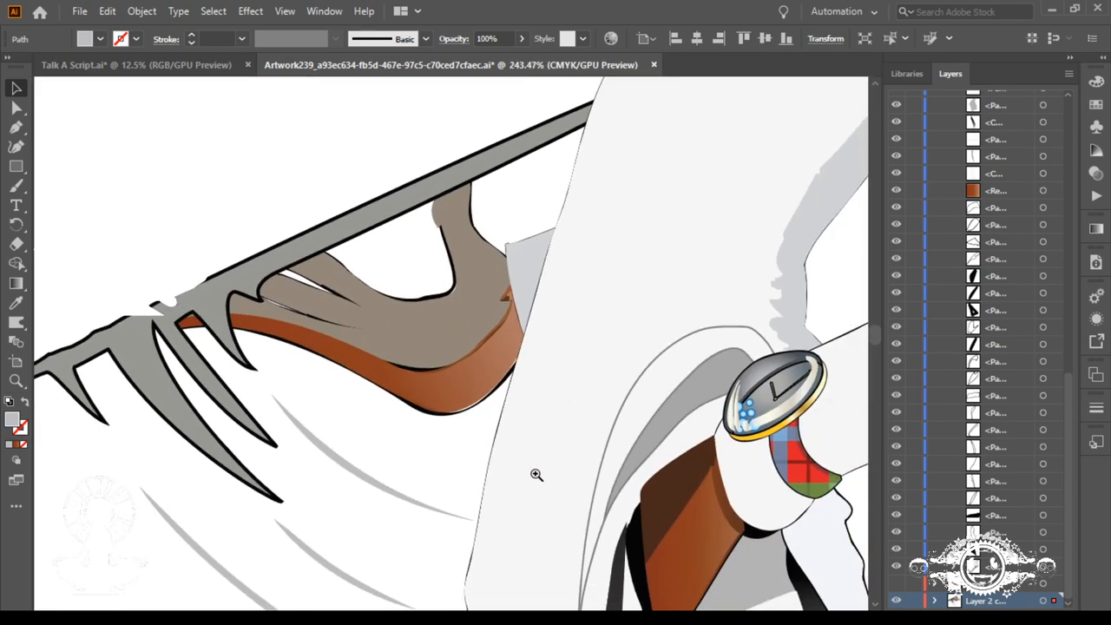
pyautogui.moveTo(522, 520); pyautogui.dragTo(509, 340)
pyautogui.click(438, 330)
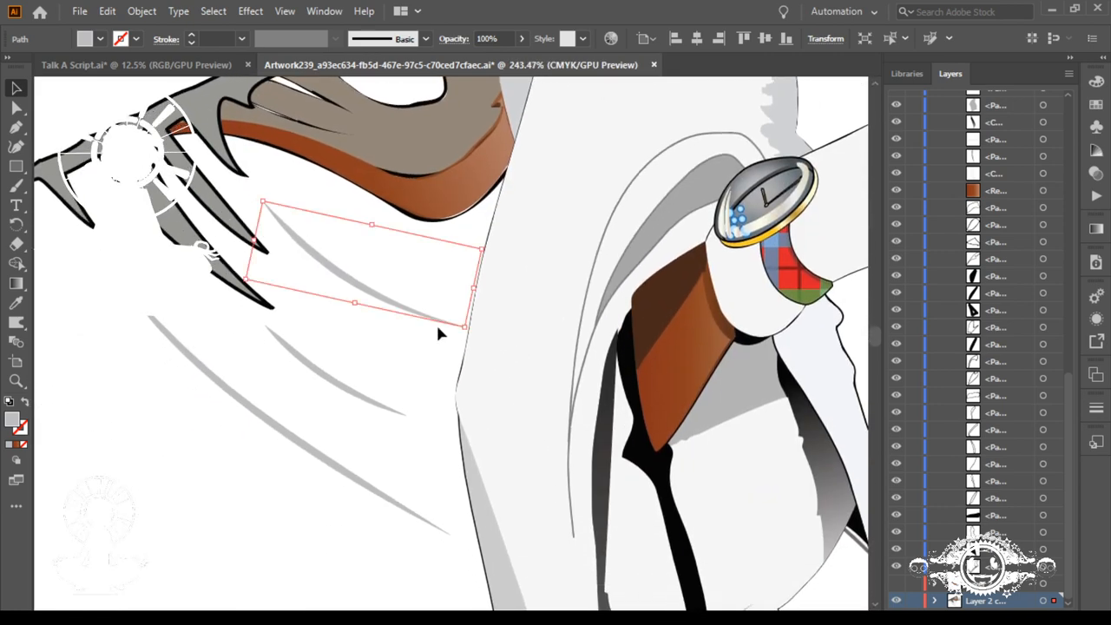
pyautogui.click(17, 107)
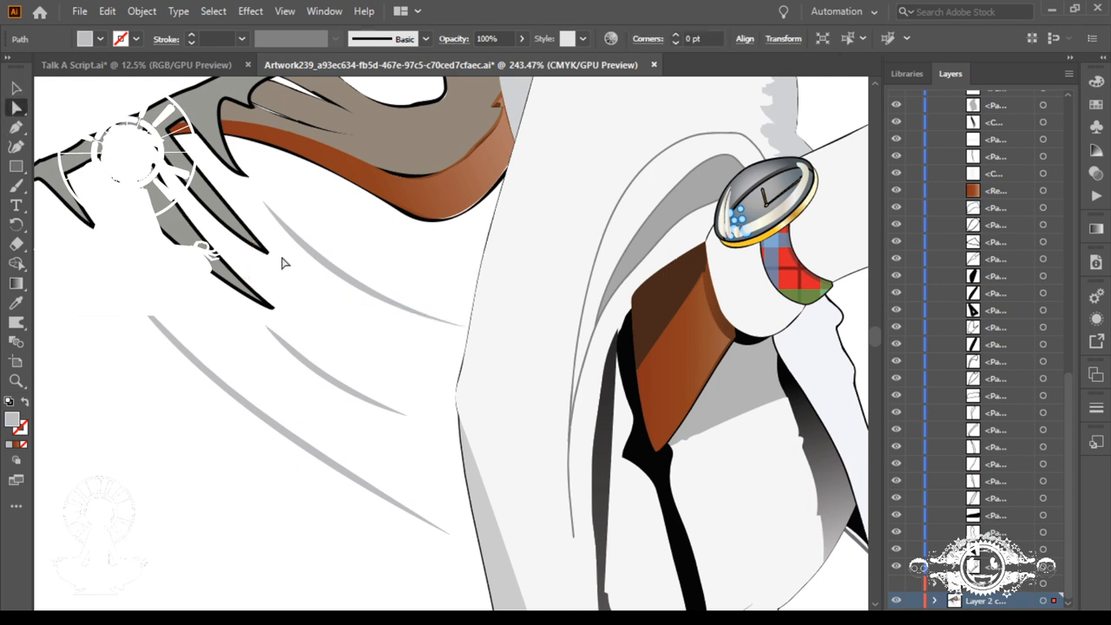
pyautogui.moveTo(451, 318); pyautogui.dragTo(458, 355)
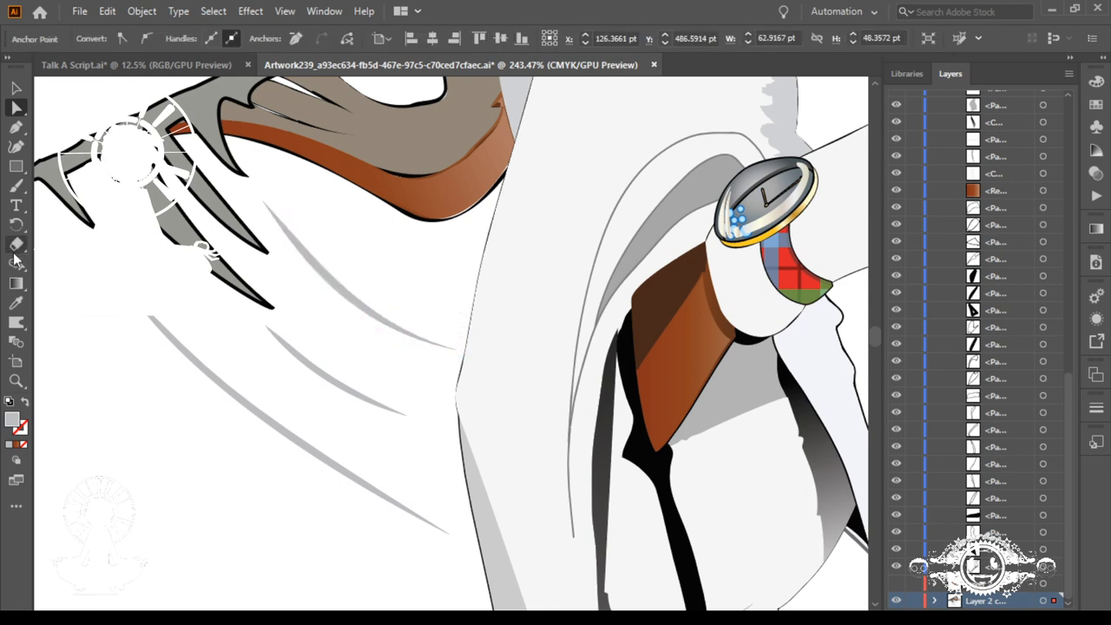
# Step: Rotate the curve handles at the upper sliver's right tip to flatten its arc
pyautogui.click(16, 223)
pyautogui.moveTo(374, 305); pyautogui.dragTo(374, 275)
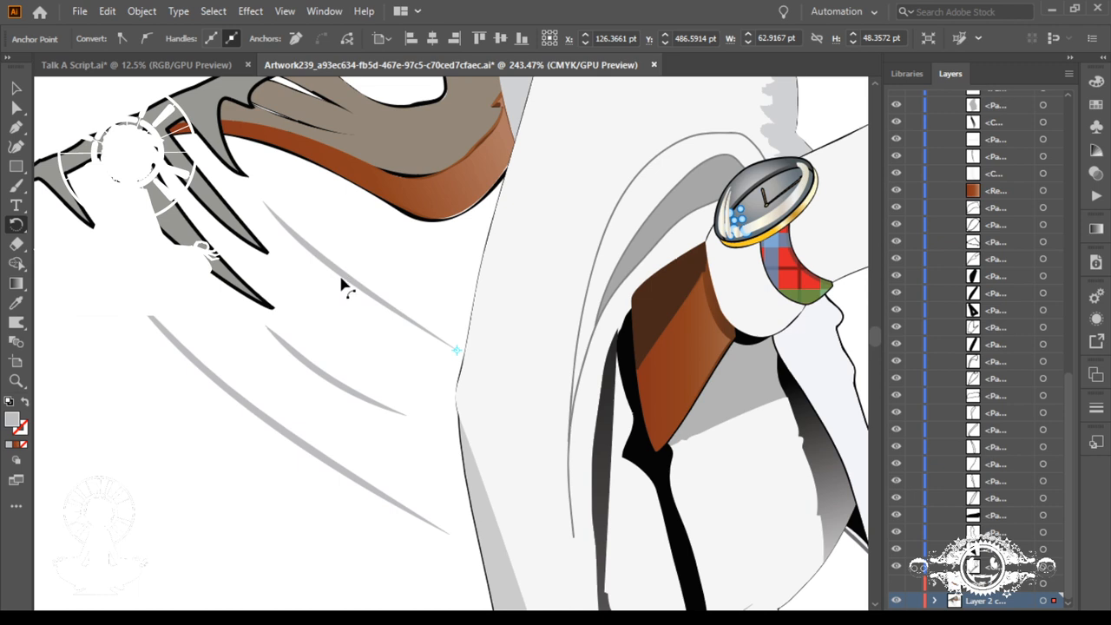
pyautogui.scroll(-3, 342, 285)
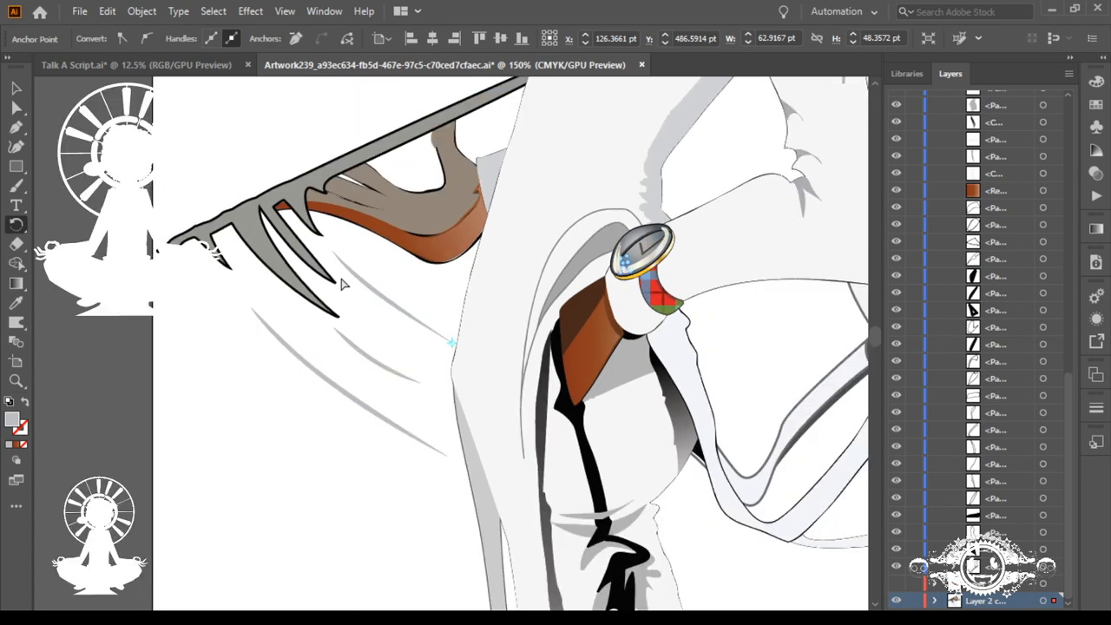
pyautogui.scroll(5, 341, 284)
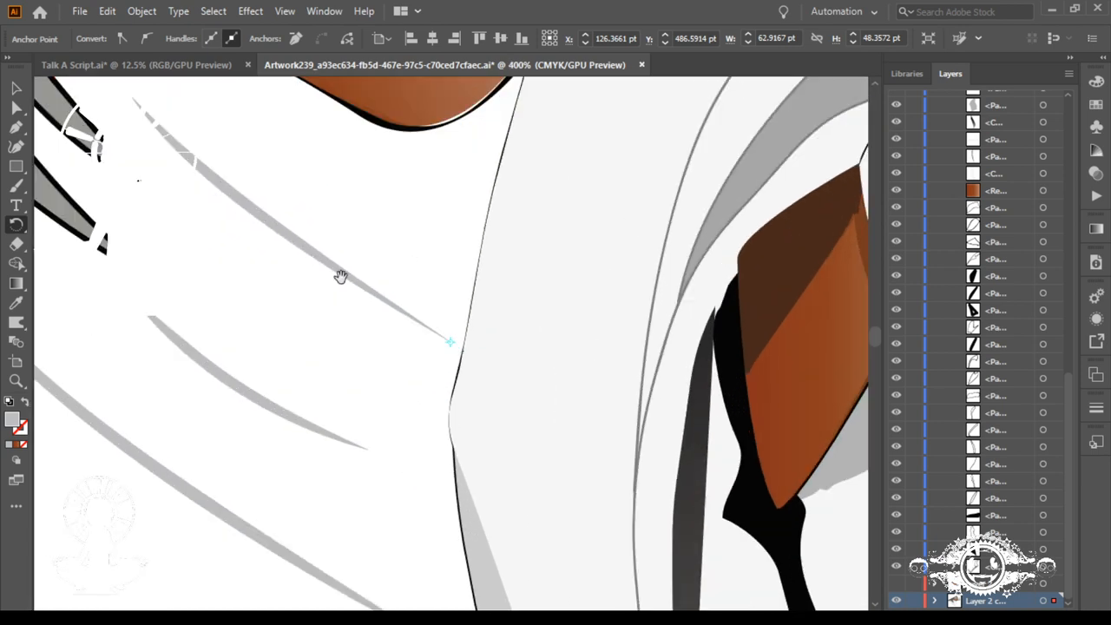
pyautogui.moveTo(285, 255); pyautogui.dragTo(372, 310)
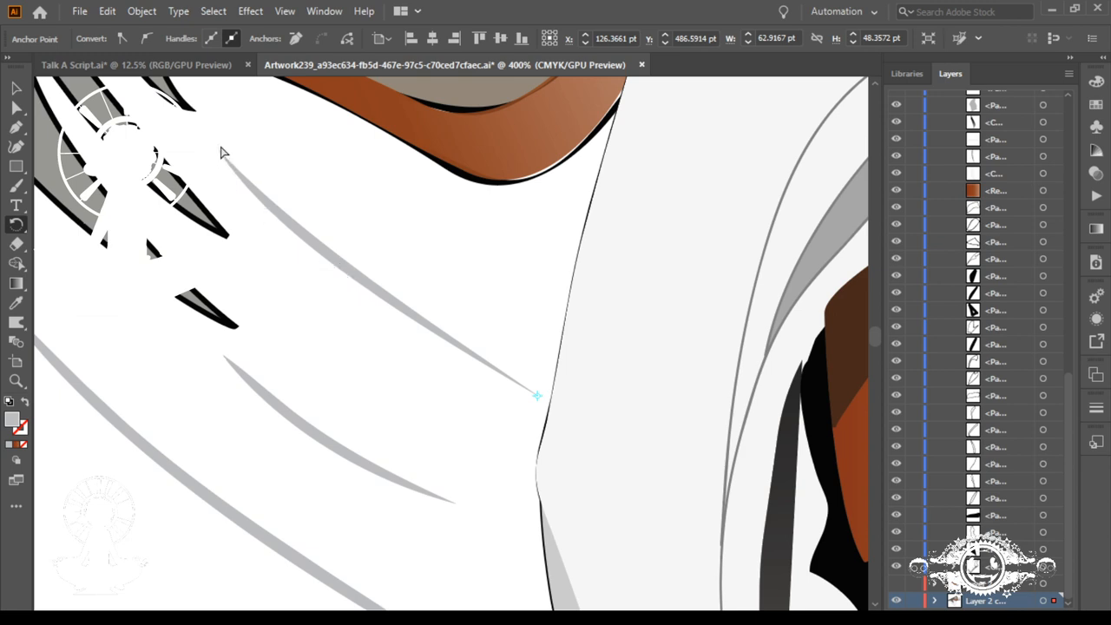
# Step: Adjust the direction handles at the upper sliver's left tip to make the shape thinner with a gentle curve
pyautogui.click(17, 106)
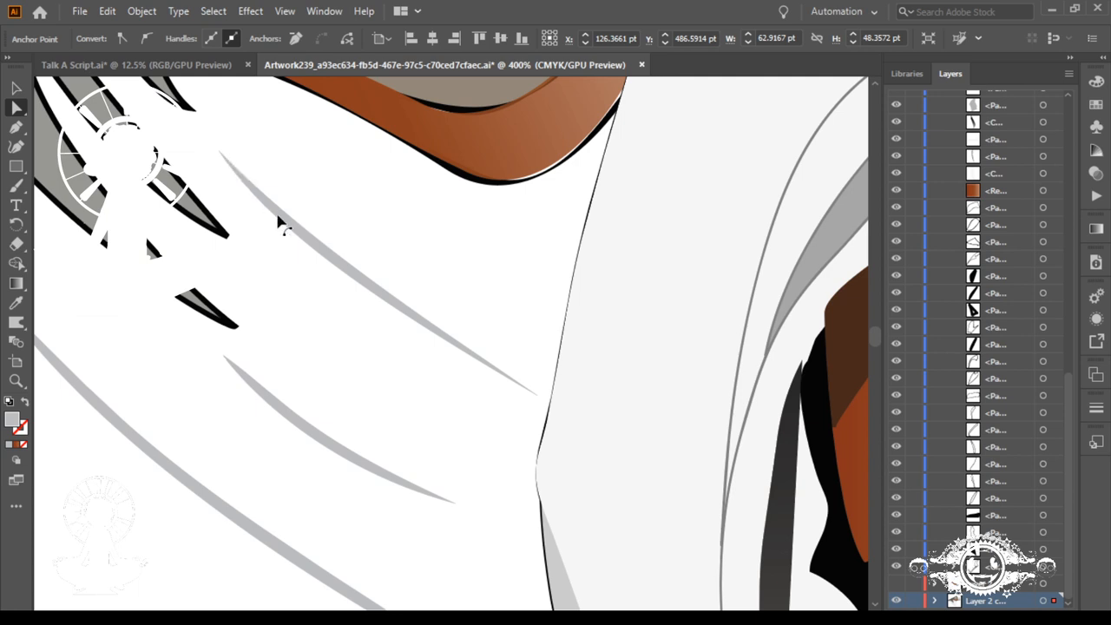
pyautogui.click(537, 399)
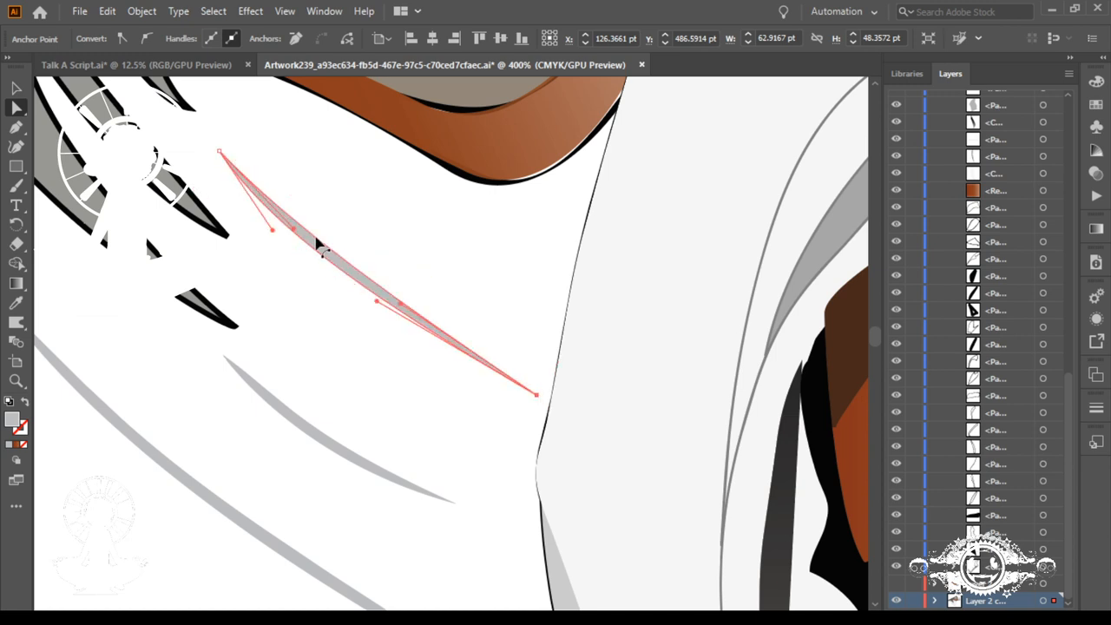
pyautogui.press('alt')
pyautogui.click(17, 106)
pyautogui.click(16, 125)
pyautogui.moveTo(295, 230)
pyautogui.mouseDown()
pyautogui.moveTo(295, 215)
pyautogui.moveTo(288, 222)
pyautogui.mouseUp()
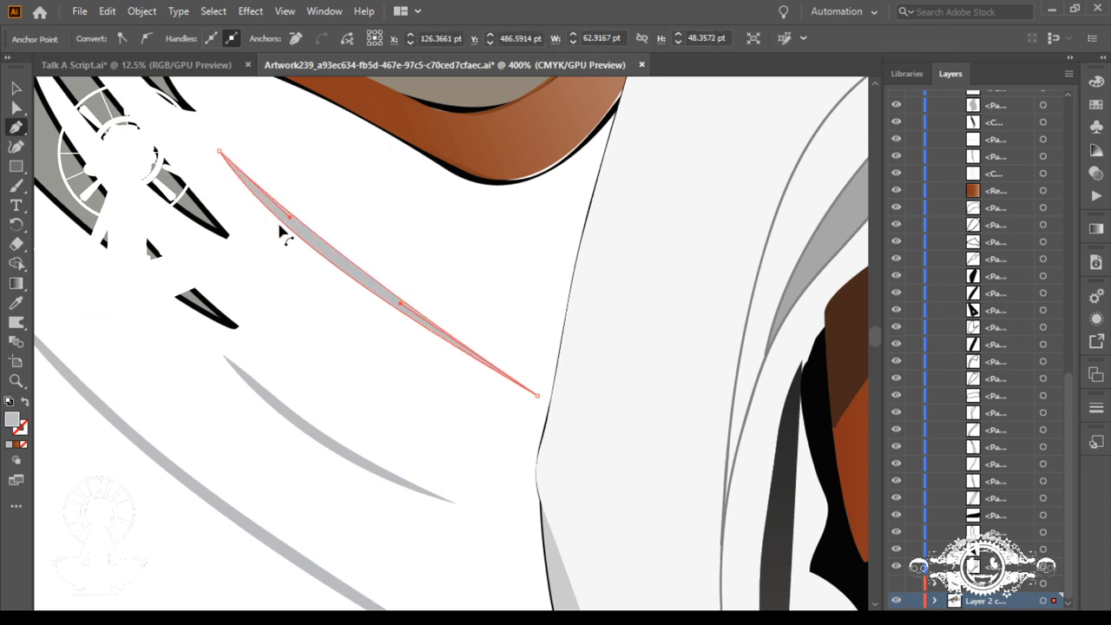
pyautogui.keyDown('ctrl'); pyautogui.click(219, 152); pyautogui.keyUp('ctrl')
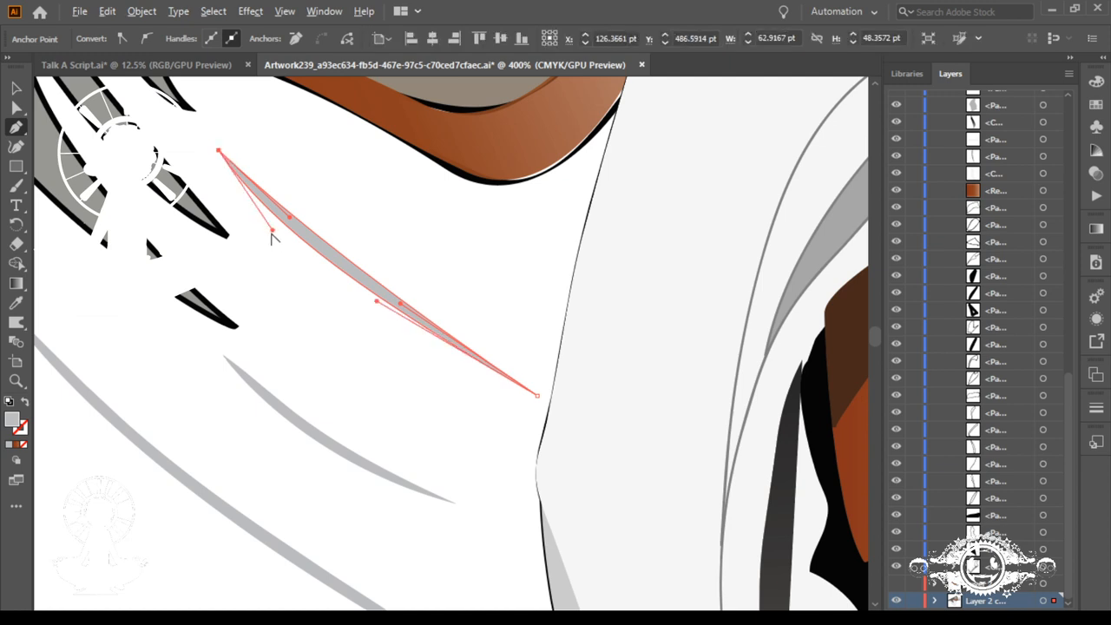
pyautogui.moveTo(272, 232); pyautogui.dragTo(287, 225)
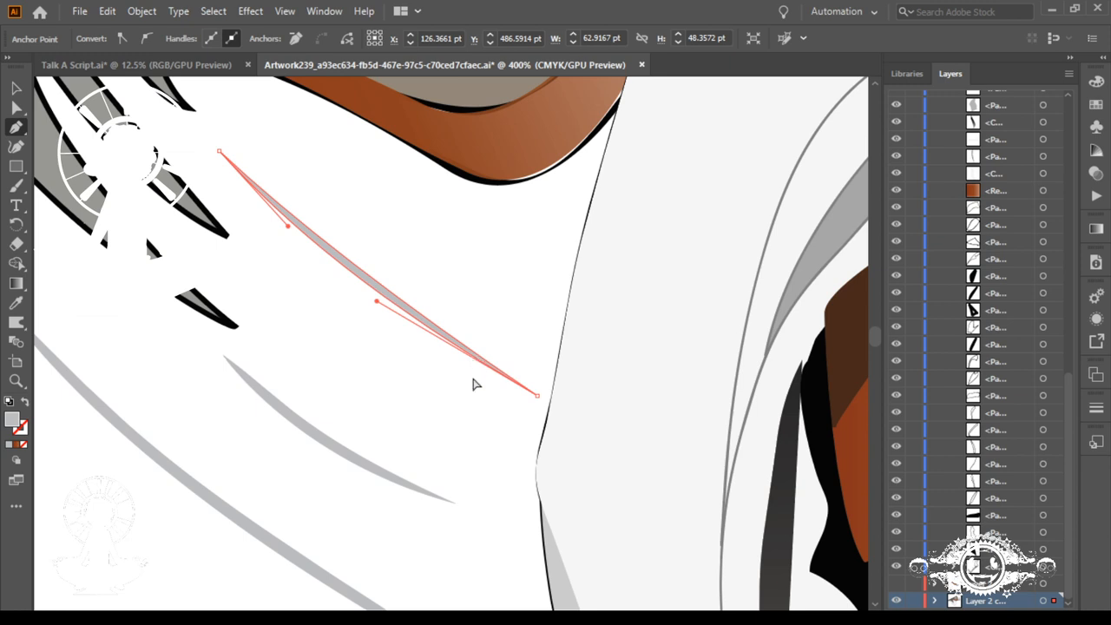
# Step: Extend the middle sliver's right tip down towards the coat, then try raising its lower curve handle and undo that handle change
pyautogui.moveTo(467, 489); pyautogui.dragTo(558, 437)
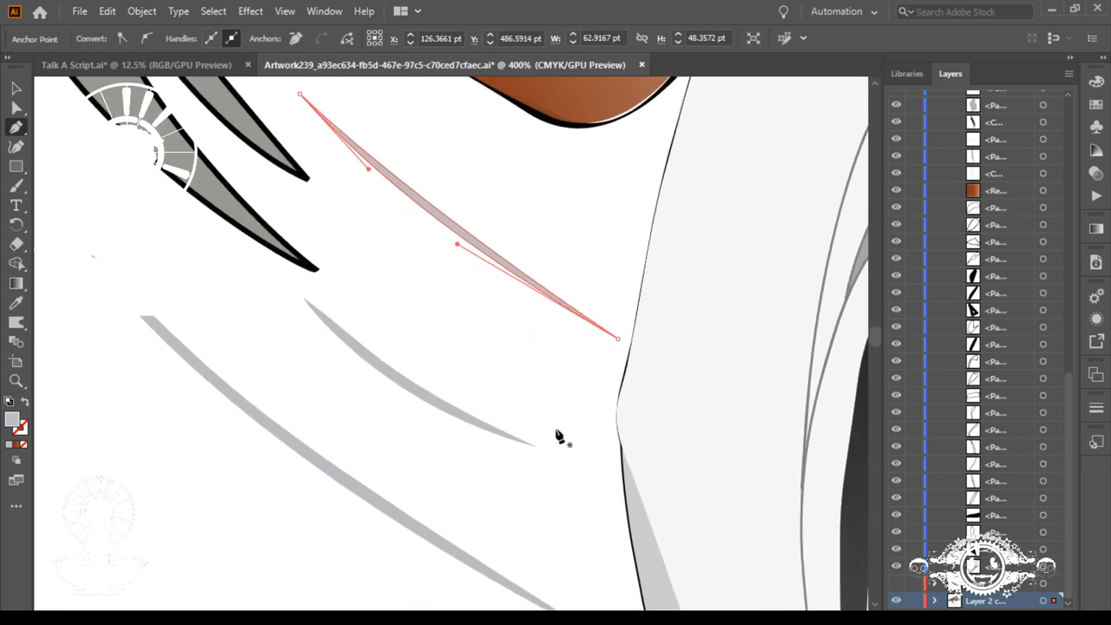
pyautogui.keyDown('ctrl'); pyautogui.click(535, 449); pyautogui.keyUp('ctrl')
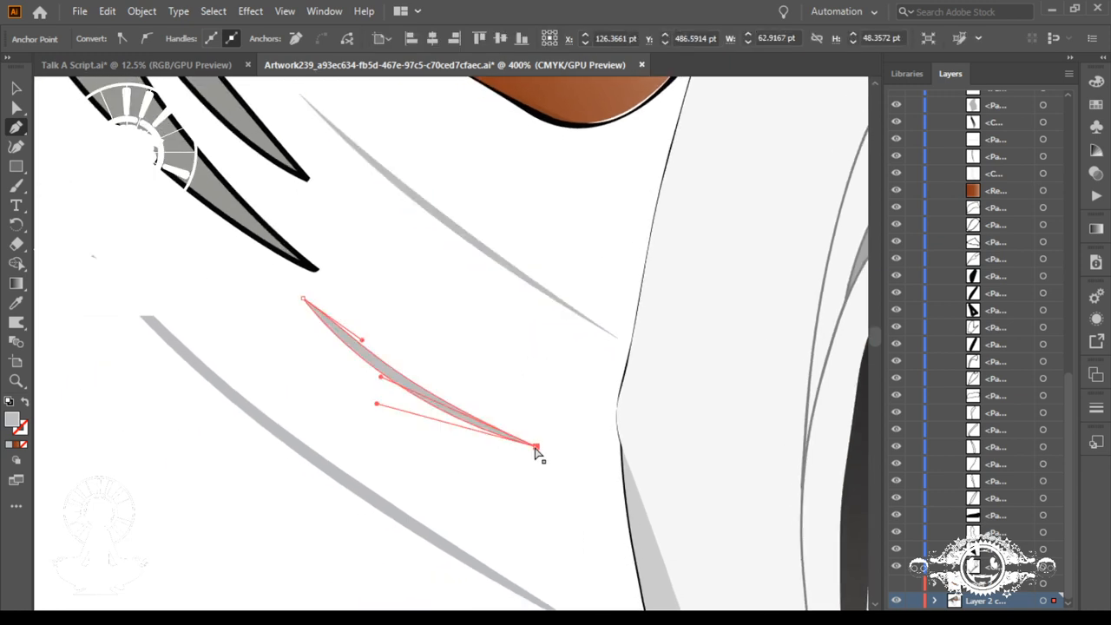
pyautogui.moveTo(537, 450); pyautogui.dragTo(558, 464)
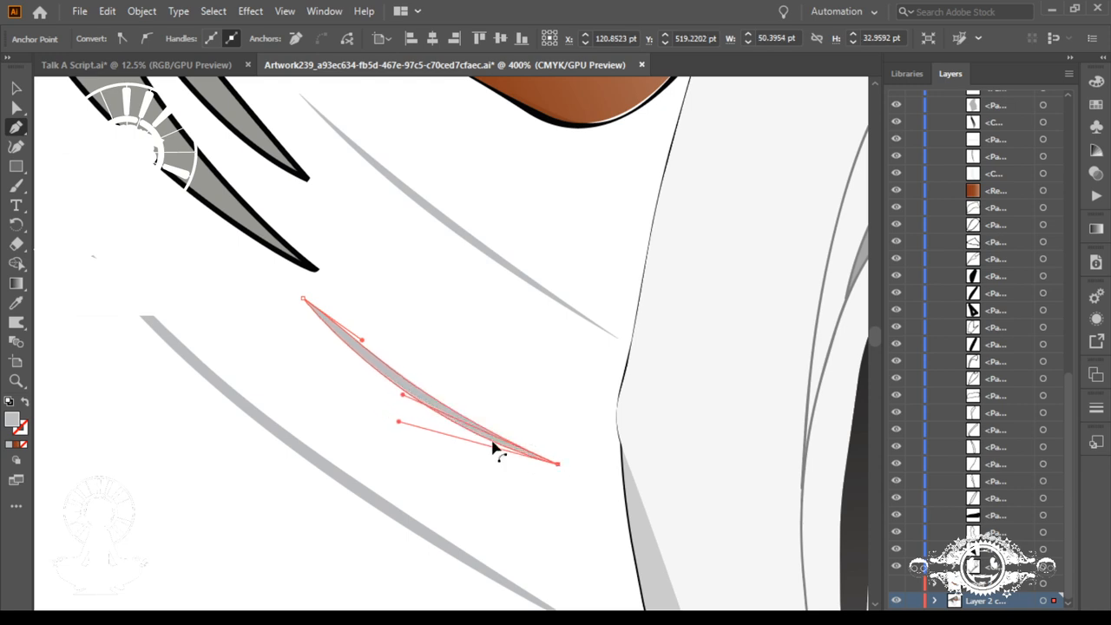
pyautogui.moveTo(398, 424); pyautogui.dragTo(401, 390)
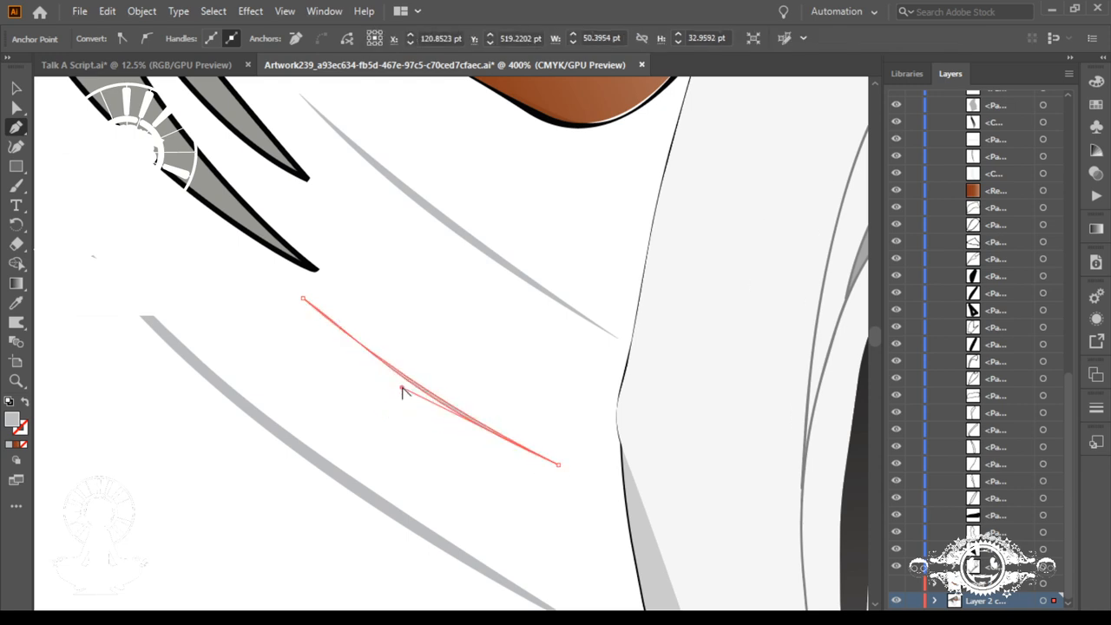
pyautogui.hotkey('ctrl', 'z')
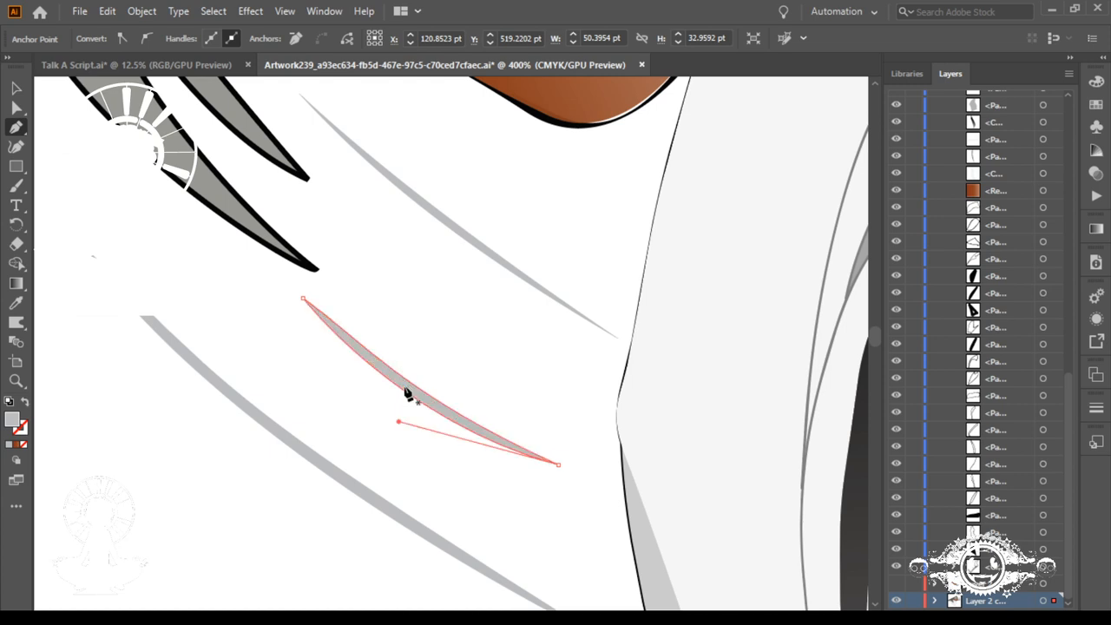
# Step: Adjust both curve handles at the middle sliver's right tip to slim it into a thin, gently curved line
pyautogui.keyDown('ctrl'); pyautogui.click(560, 465); pyautogui.keyUp('ctrl')
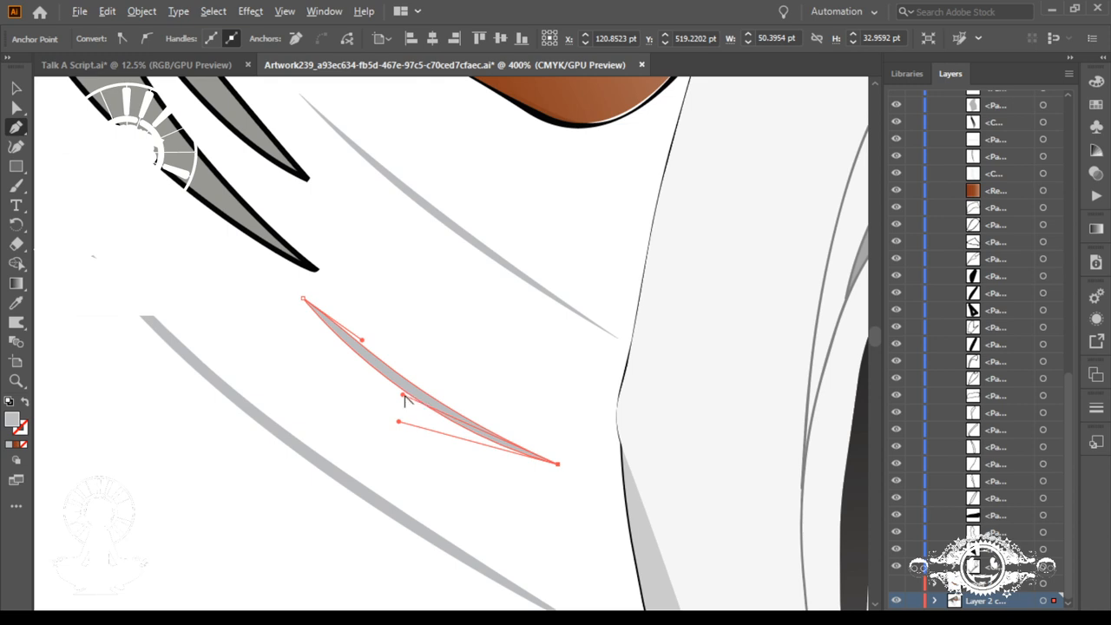
pyautogui.moveTo(402, 395); pyautogui.dragTo(438, 396)
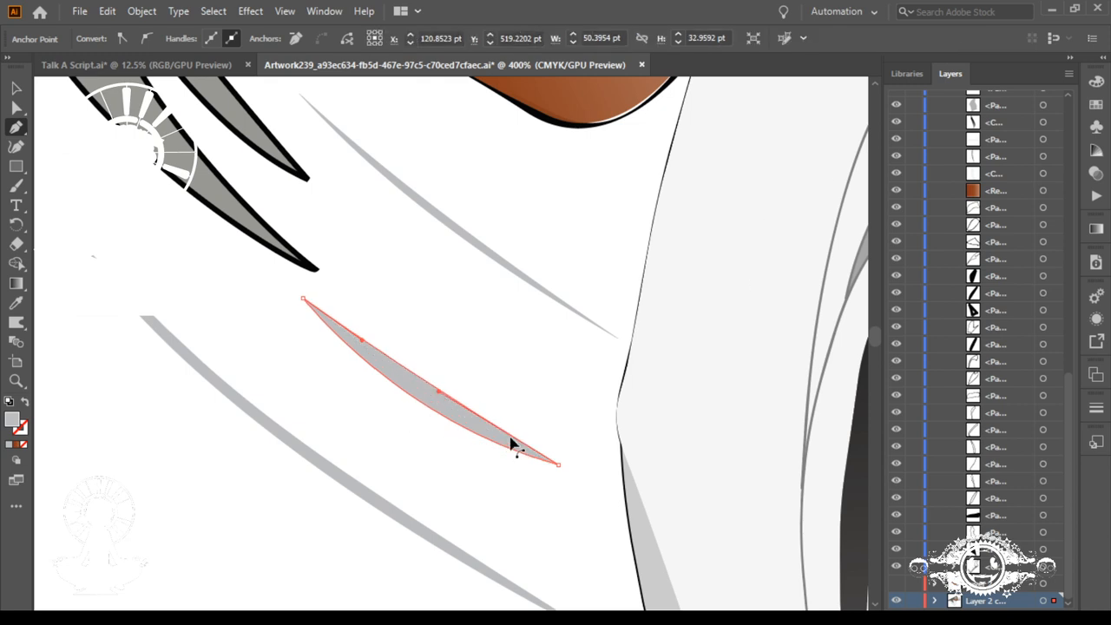
pyautogui.click(558, 465)
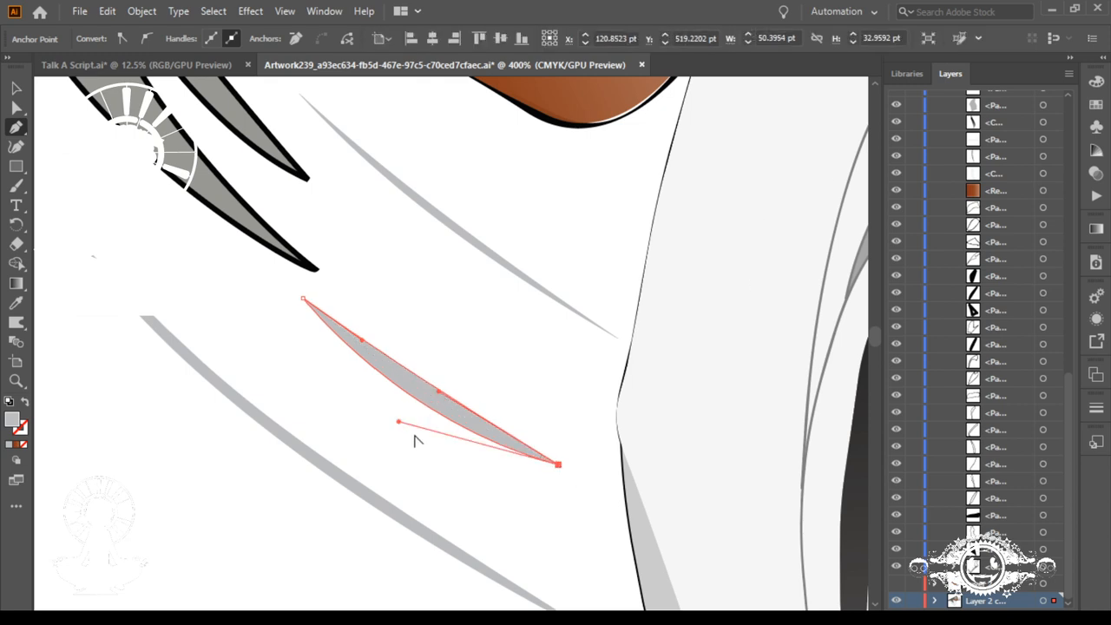
pyautogui.moveTo(397, 423); pyautogui.dragTo(429, 397)
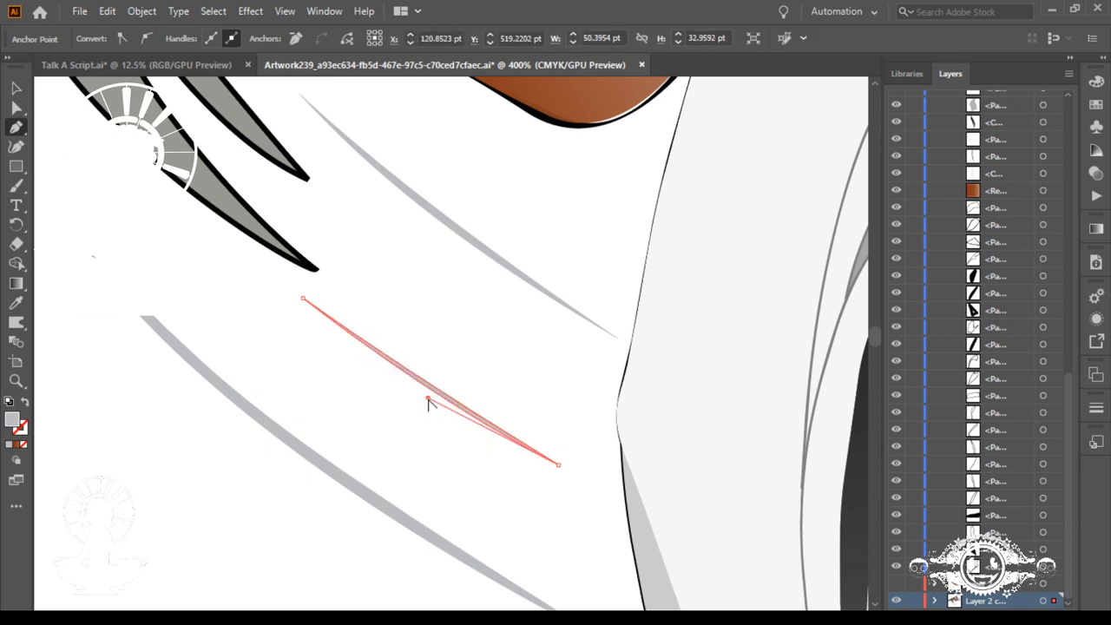
pyautogui.click(302, 298)
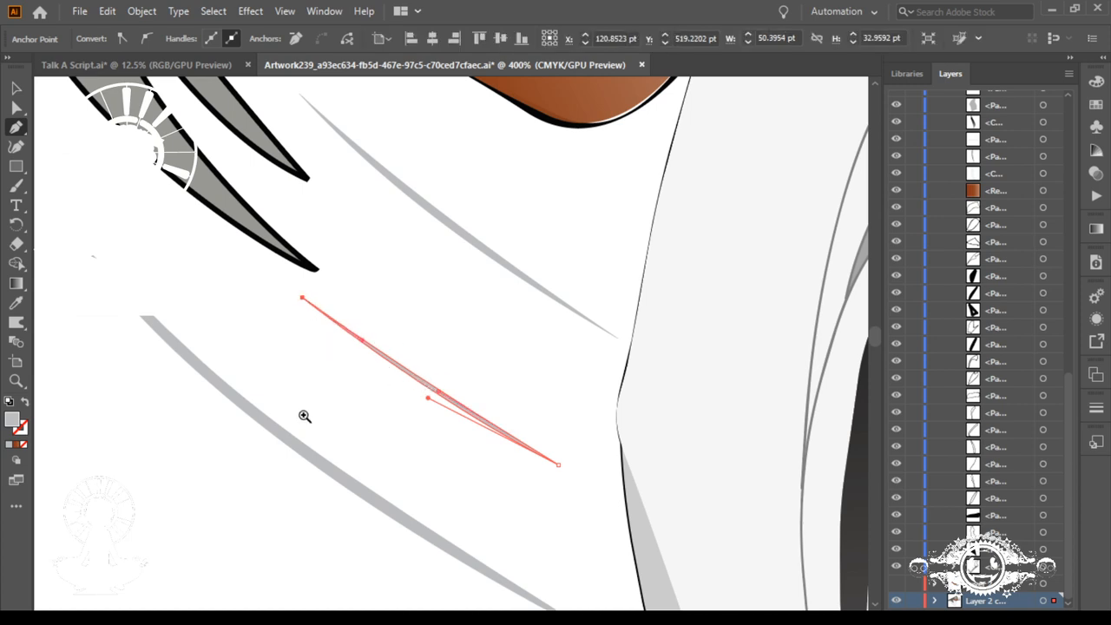
# Step: Reshape the lowest sliver into a slim, smooth arc by adjusting the direction handles at both of its tips
pyautogui.moveTo(303, 446); pyautogui.dragTo(499, 438)
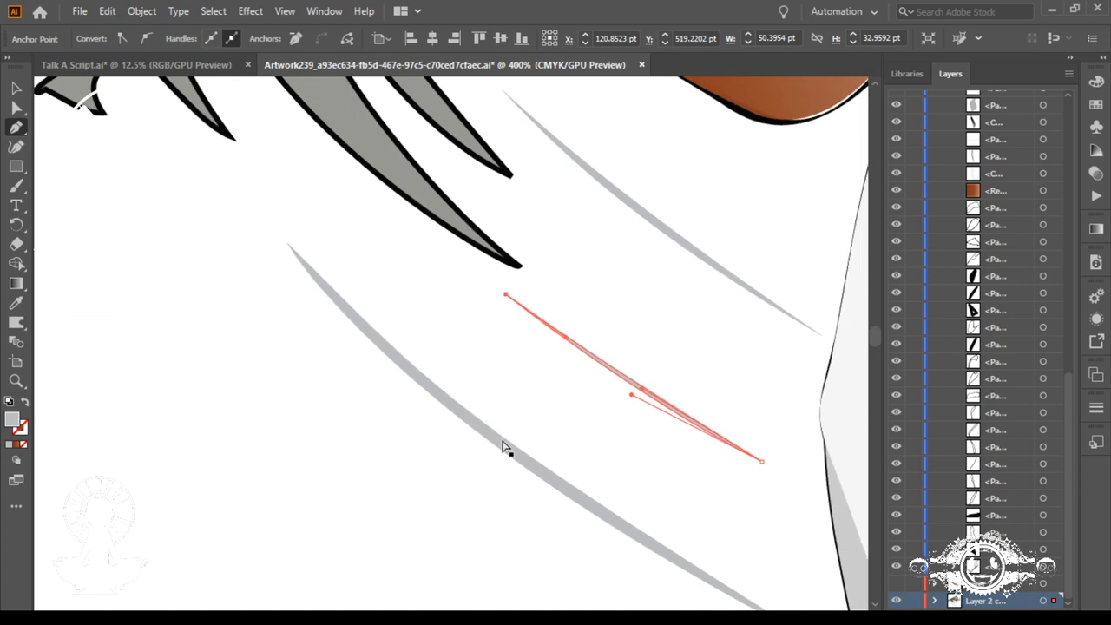
pyautogui.click(286, 241)
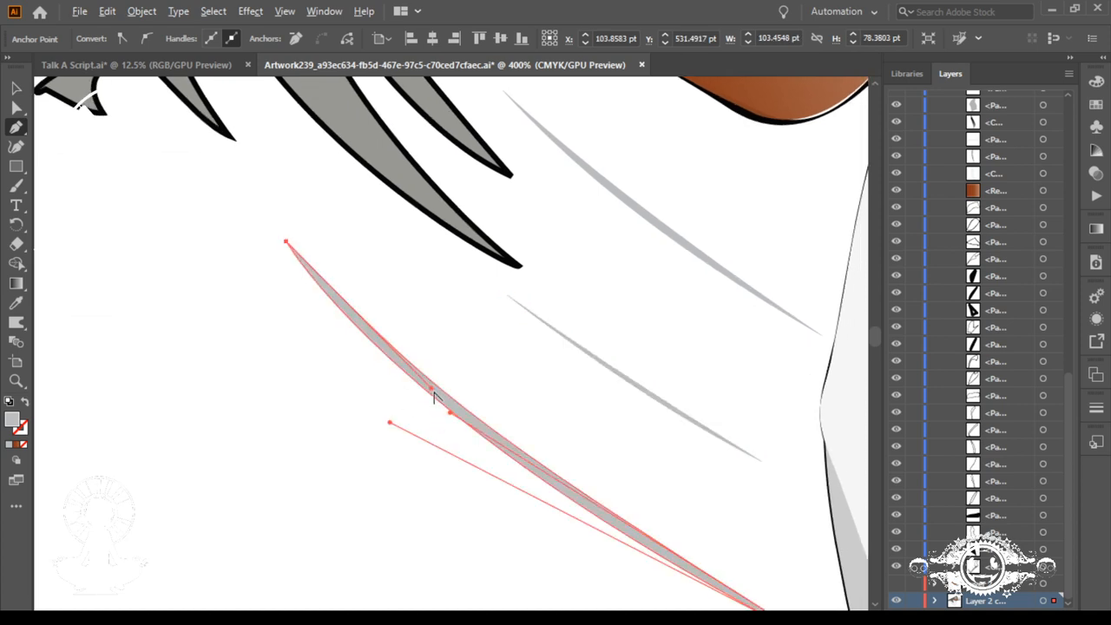
pyautogui.moveTo(431, 389)
pyautogui.mouseDown()
pyautogui.moveTo(452, 386)
pyautogui.moveTo(468, 403)
pyautogui.mouseUp()
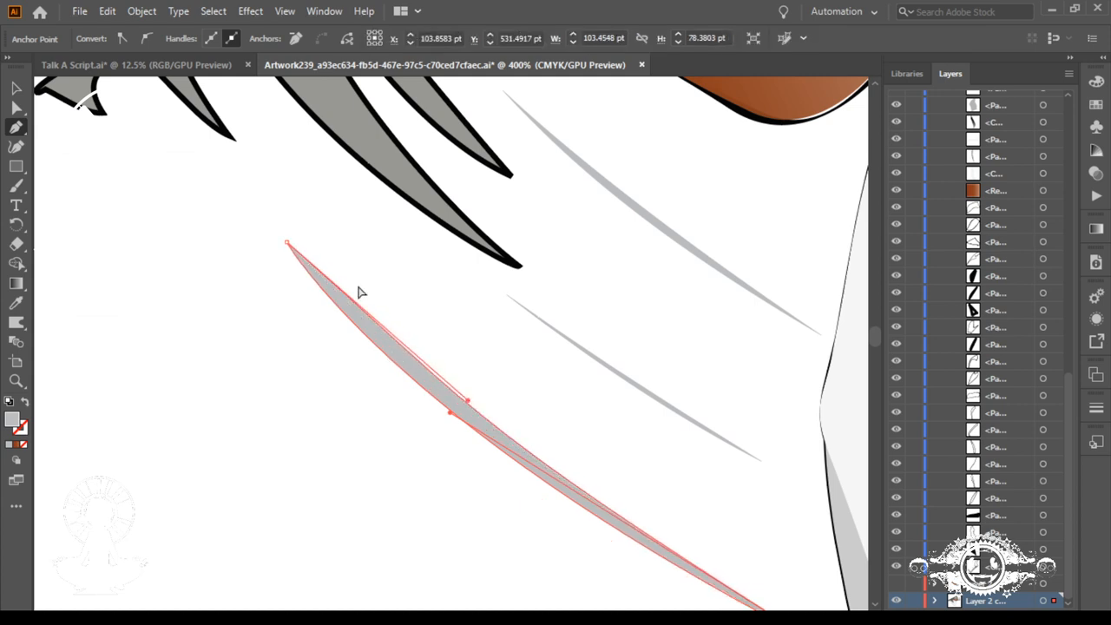
pyautogui.keyDown('ctrl'); pyautogui.click(288, 243); pyautogui.keyUp('ctrl')
pyautogui.click(286, 242)
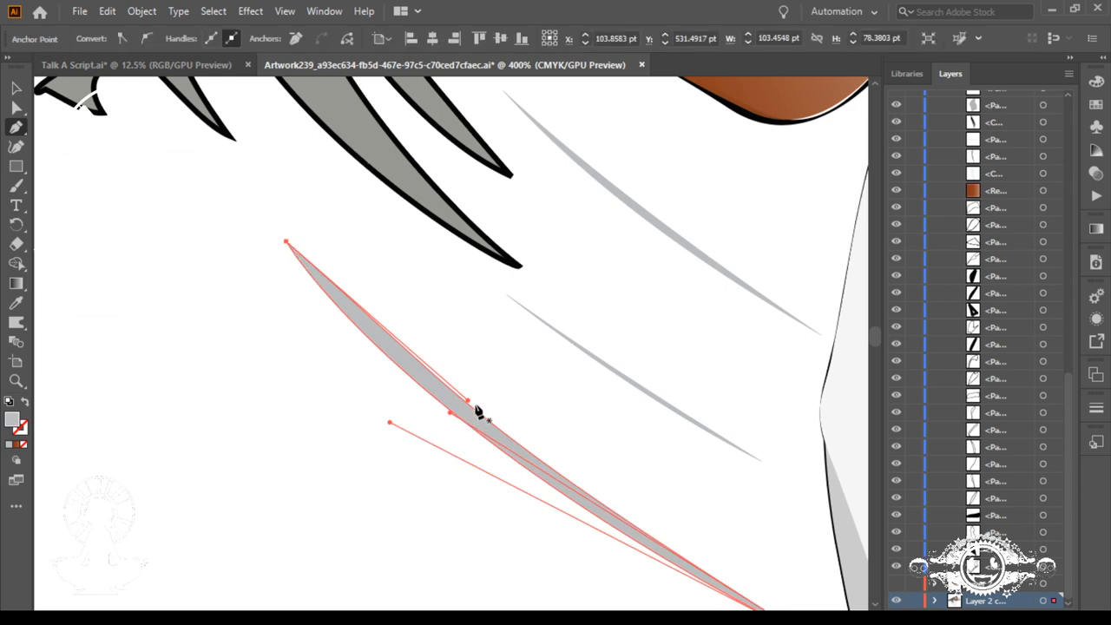
pyautogui.moveTo(450, 418); pyautogui.dragTo(533, 458)
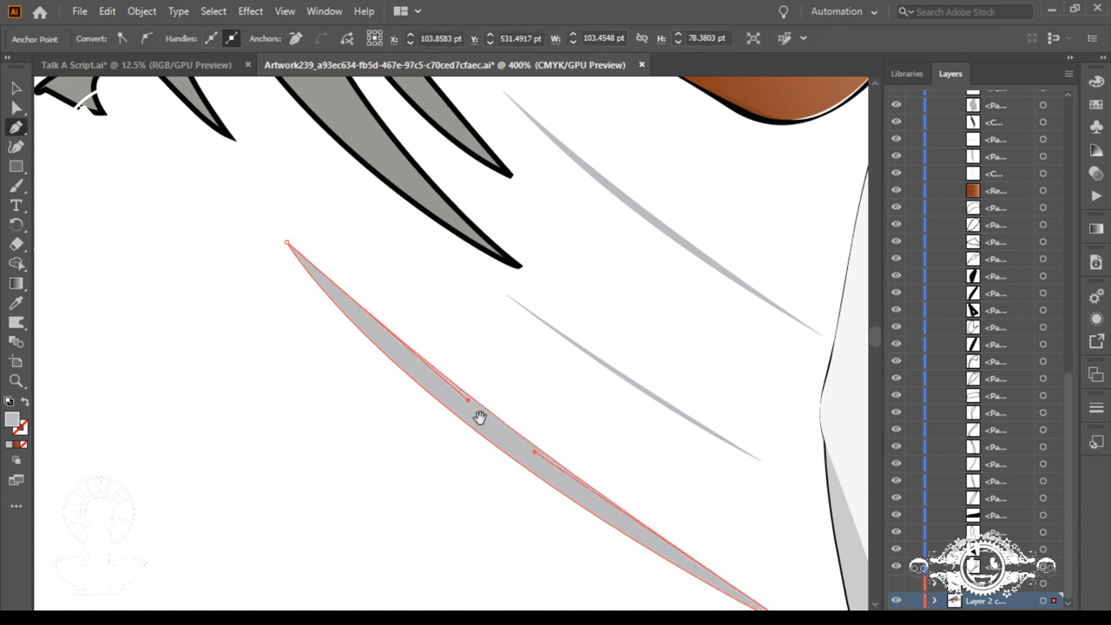
pyautogui.moveTo(471, 406); pyautogui.dragTo(302, 276)
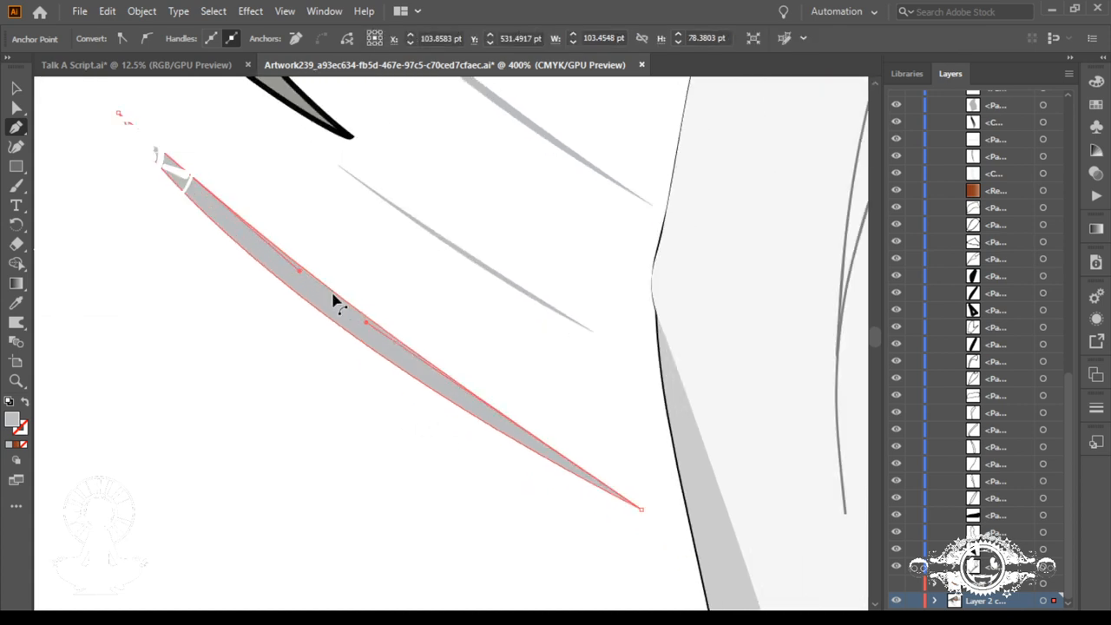
pyautogui.click(641, 510)
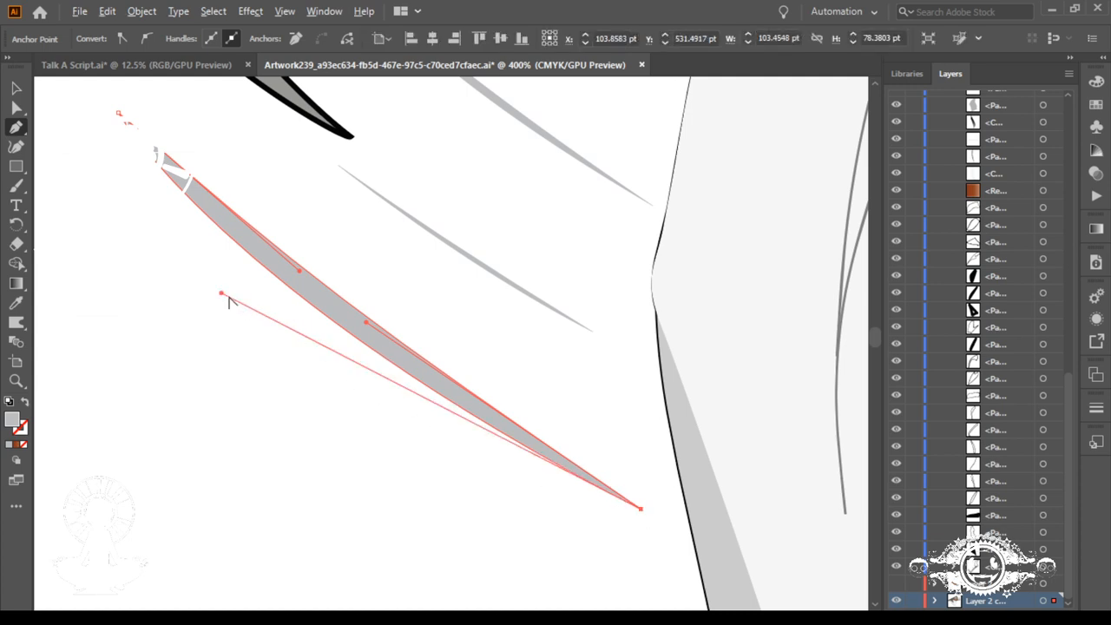
pyautogui.moveTo(221, 295); pyautogui.dragTo(286, 293)
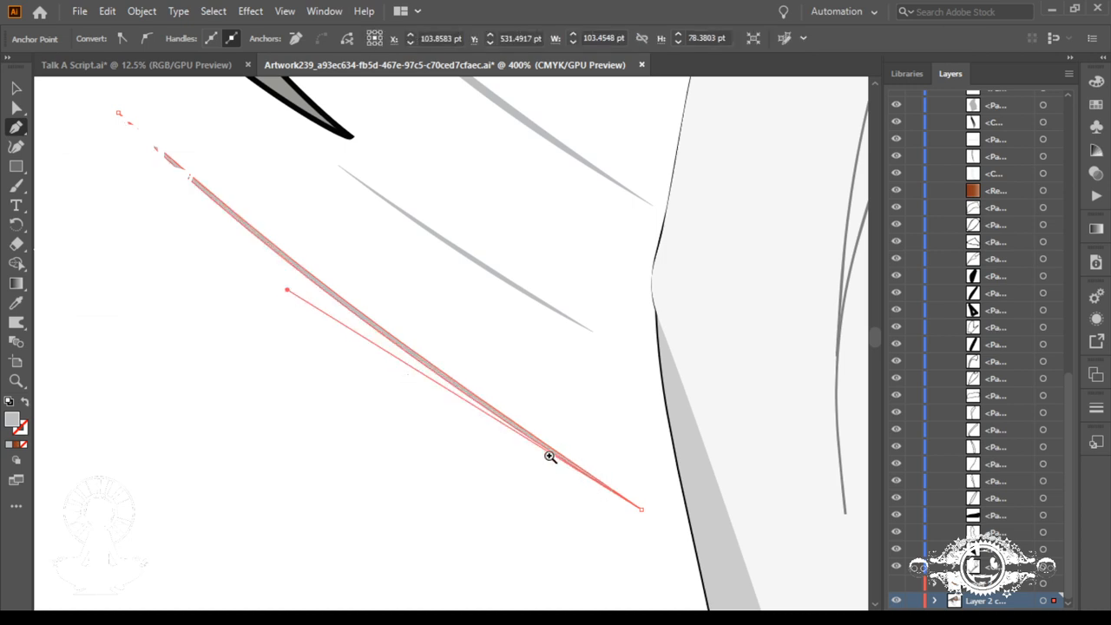
# Step: Add an anchor point near the lowest sliver's right tip and adjust it to taper the end into a slightly extended point
pyautogui.moveTo(550, 454); pyautogui.dragTo(799, 577)
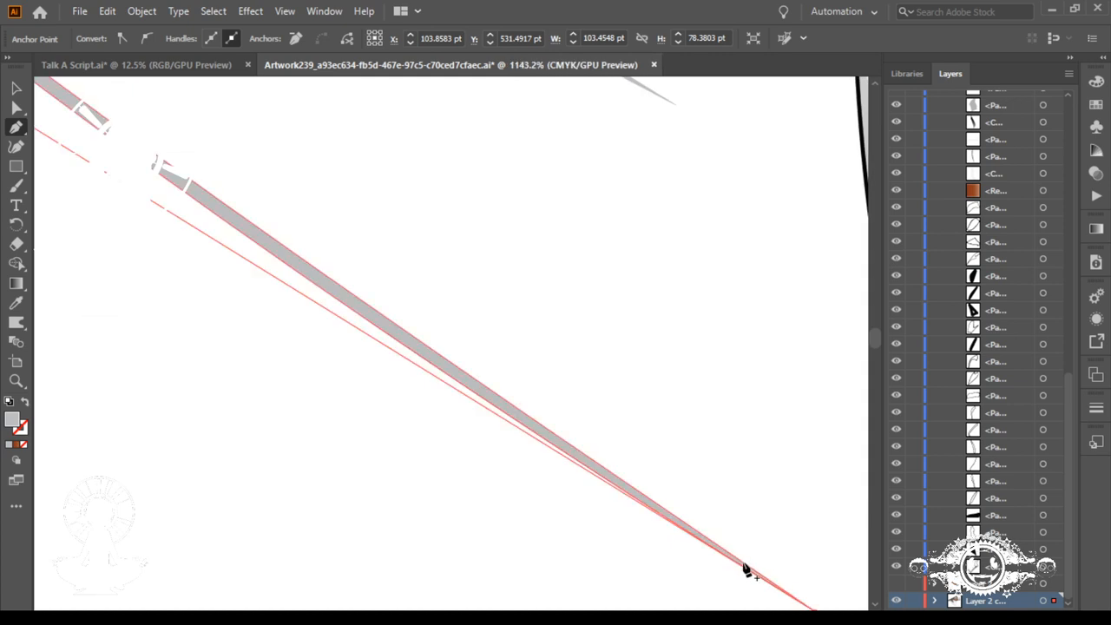
pyautogui.click(745, 564)
pyautogui.moveTo(743, 562); pyautogui.dragTo(668, 485)
pyautogui.moveTo(557, 425); pyautogui.dragTo(335, 288)
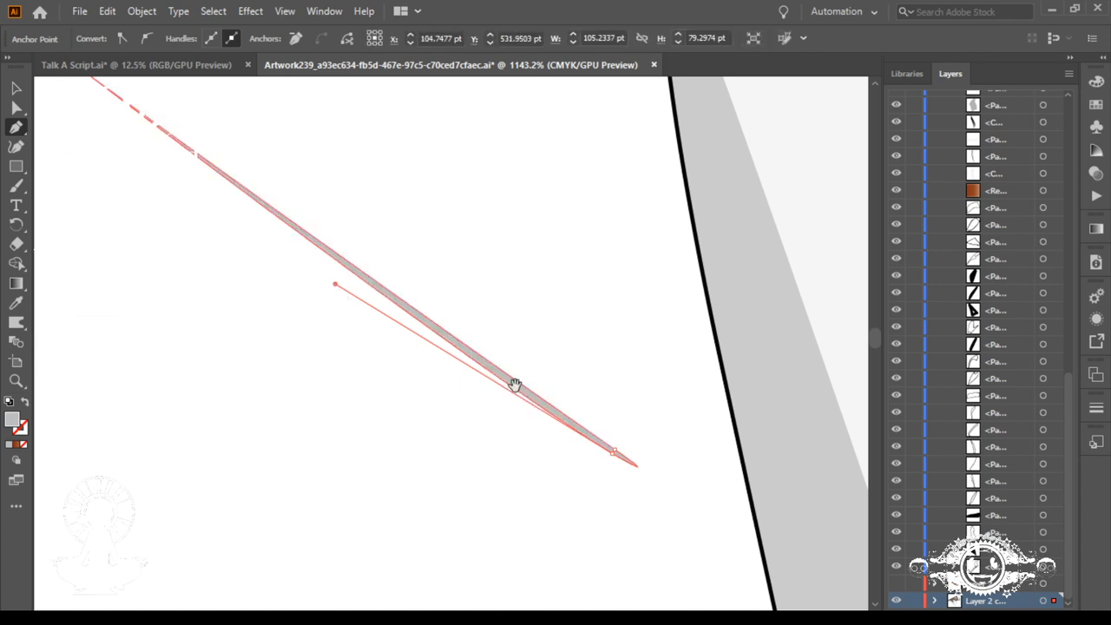
pyautogui.moveTo(515, 385); pyautogui.dragTo(689, 558)
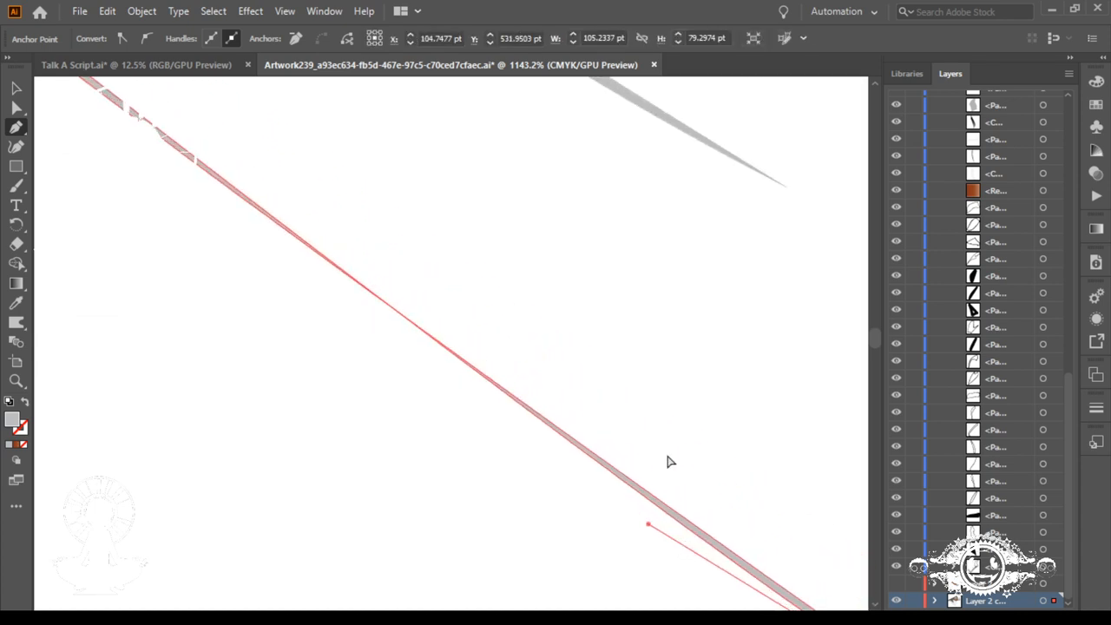
# Step: Adjust the left tip's lower direction handle on the lowest sliver to even out the line's thickness
pyautogui.hotkey('ctrl', '-')
pyautogui.hotkey('ctrl', '-')
pyautogui.hotkey('ctrl', '-')
pyautogui.hotkey('ctrl', '-')
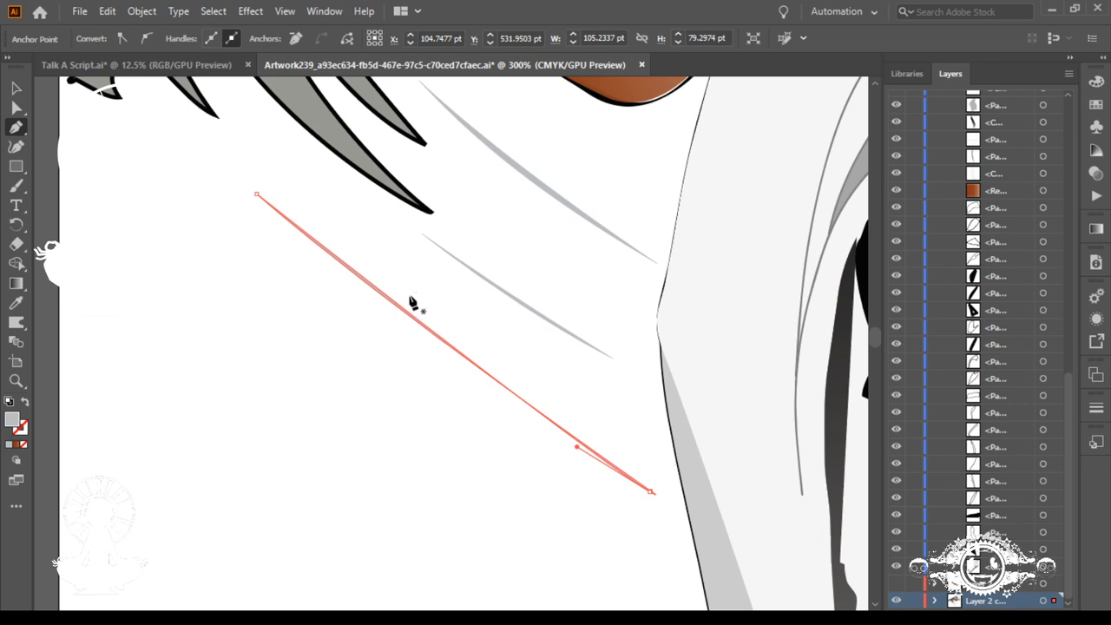
pyautogui.click(652, 492)
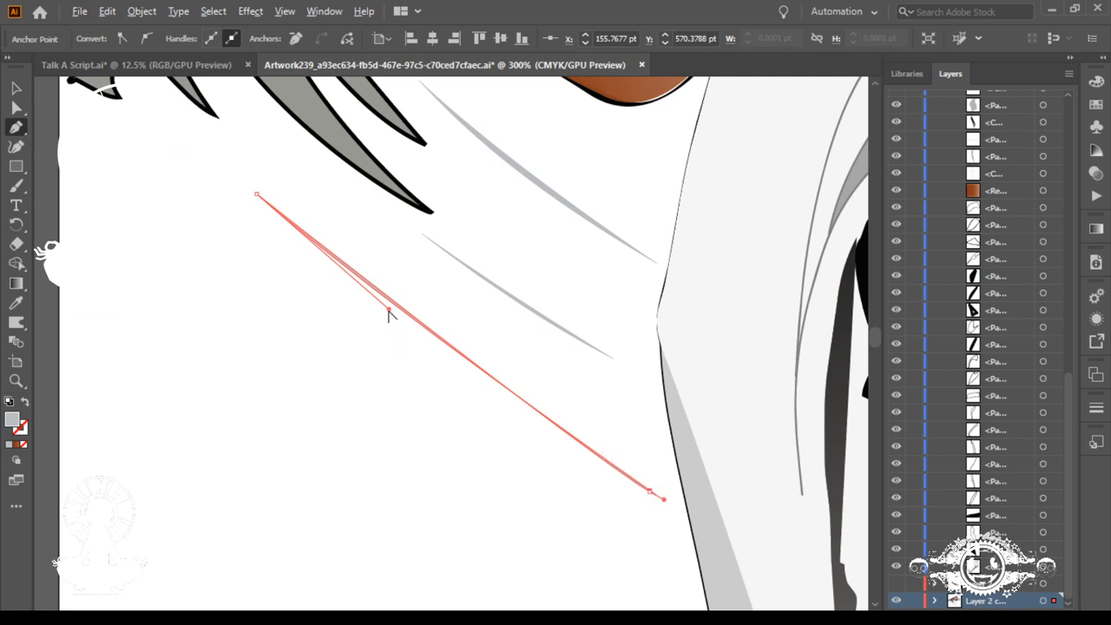
pyautogui.moveTo(387, 311); pyautogui.dragTo(410, 331)
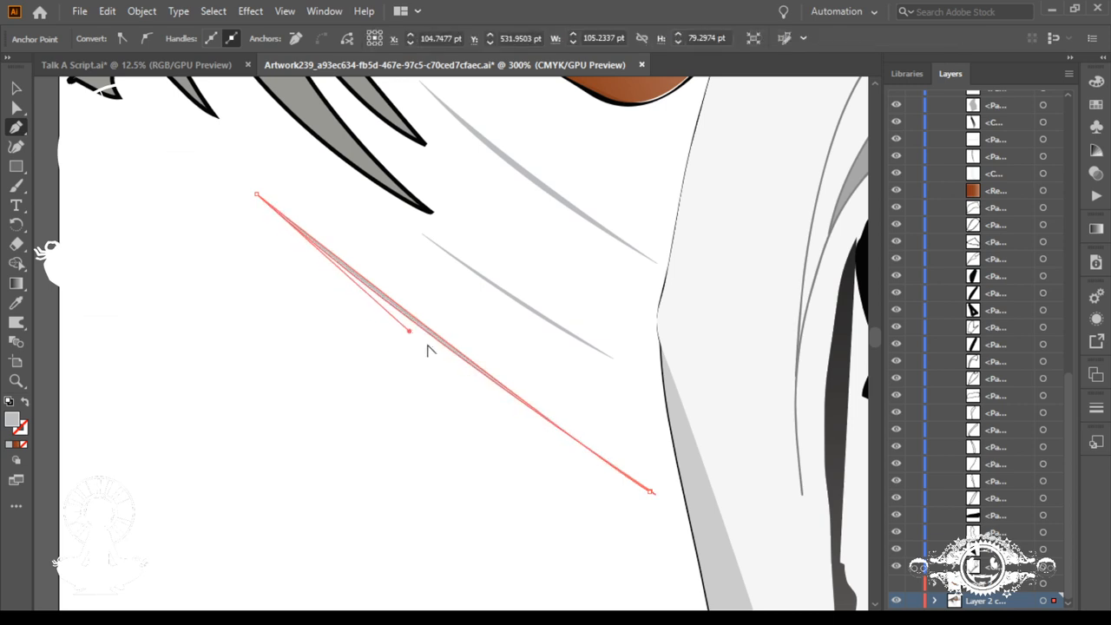
pyautogui.moveTo(413, 333); pyautogui.dragTo(428, 322)
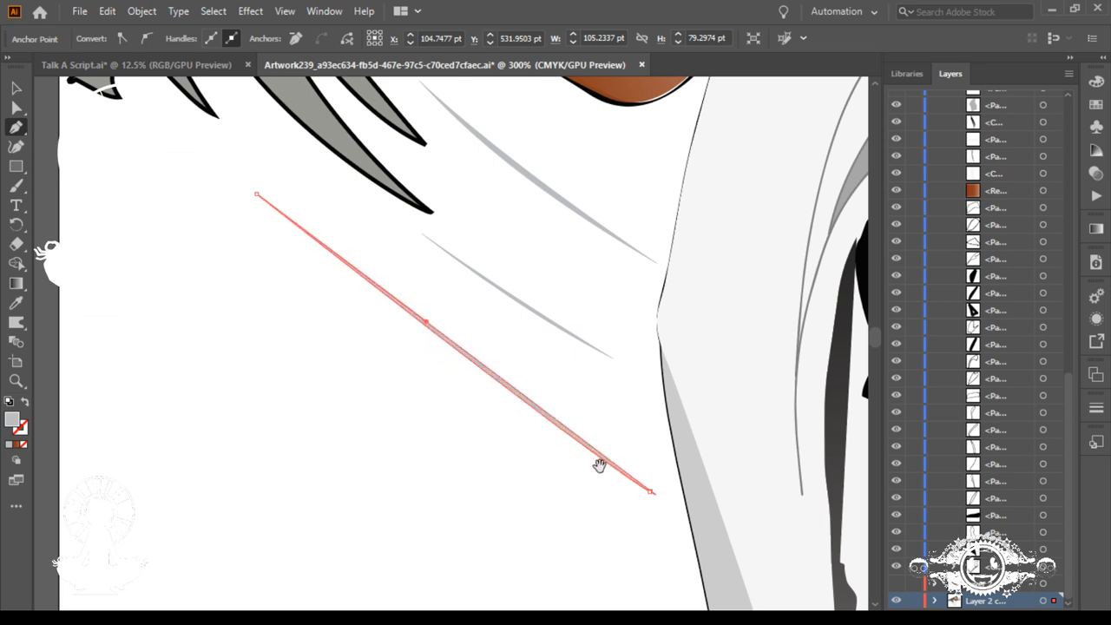
# Step: Refine the lowest sliver's right end by shifting its upper anchor, retracting the outer handle and pulling the lower anchor out into a sharp point
pyautogui.moveTo(640, 486); pyautogui.dragTo(728, 574)
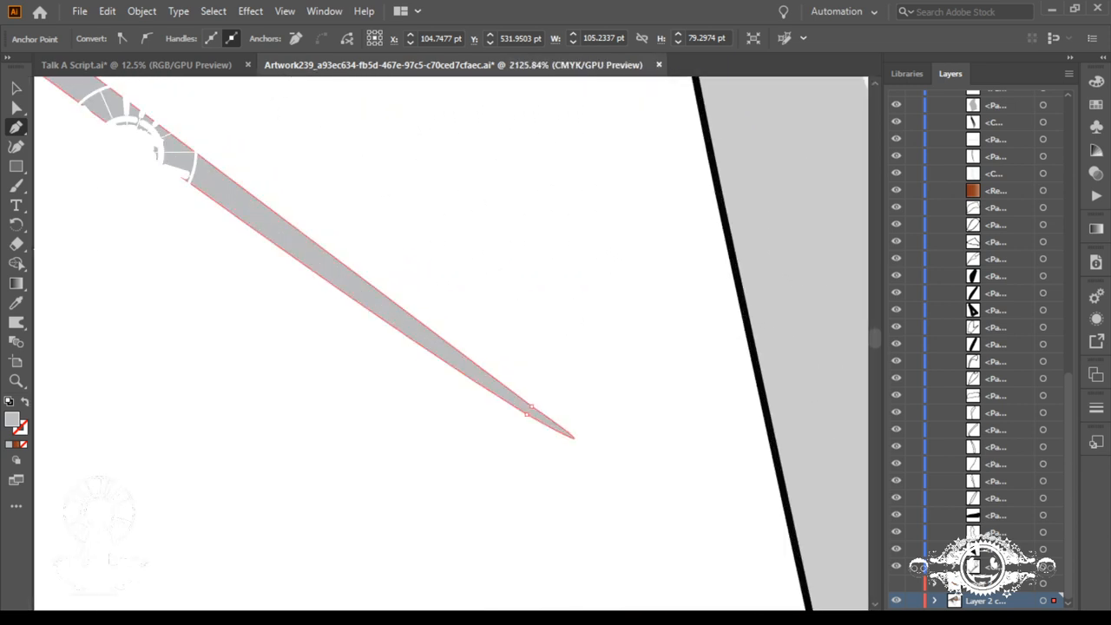
pyautogui.keyDown('ctrl'); pyautogui.click(532, 407); pyautogui.keyUp('ctrl')
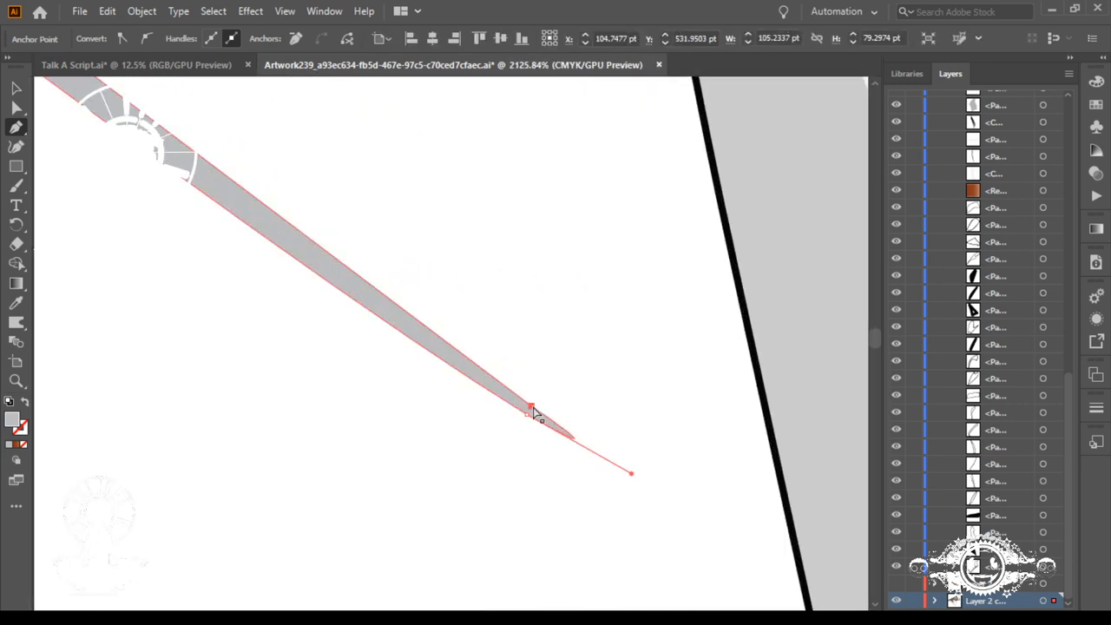
pyautogui.moveTo(532, 407); pyautogui.dragTo(539, 402)
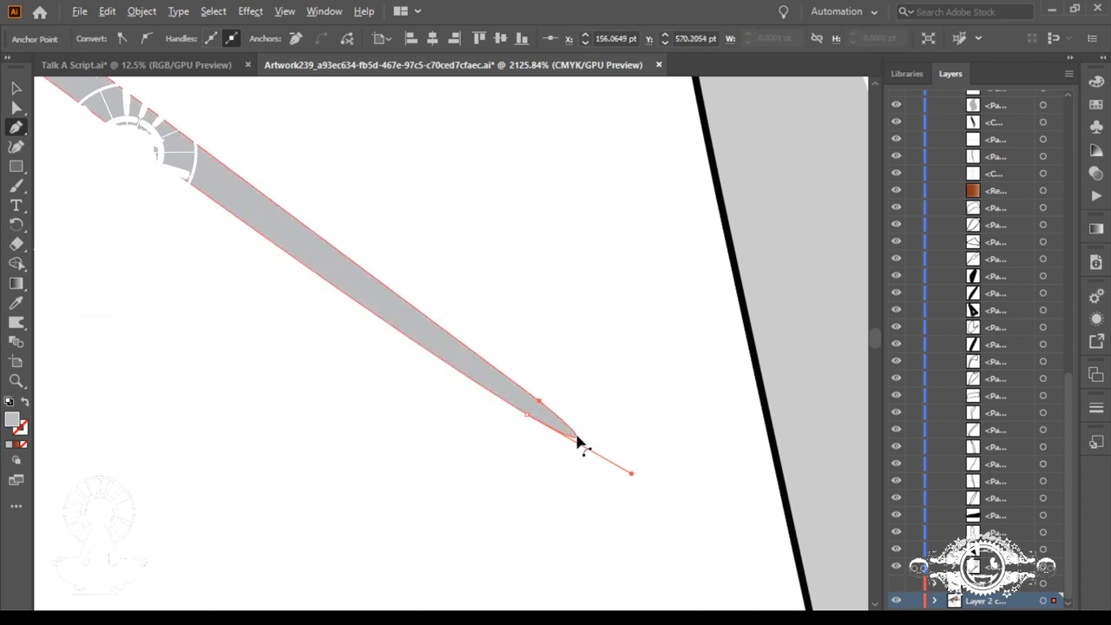
pyautogui.moveTo(631, 477); pyautogui.dragTo(530, 413)
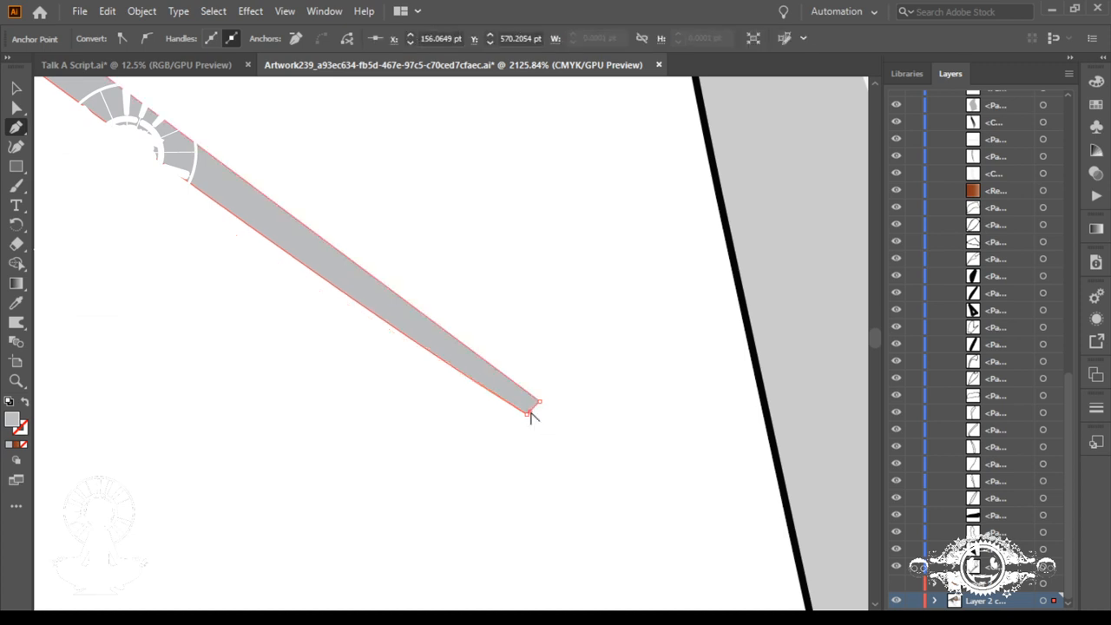
pyautogui.moveTo(464, 407); pyautogui.dragTo(554, 406)
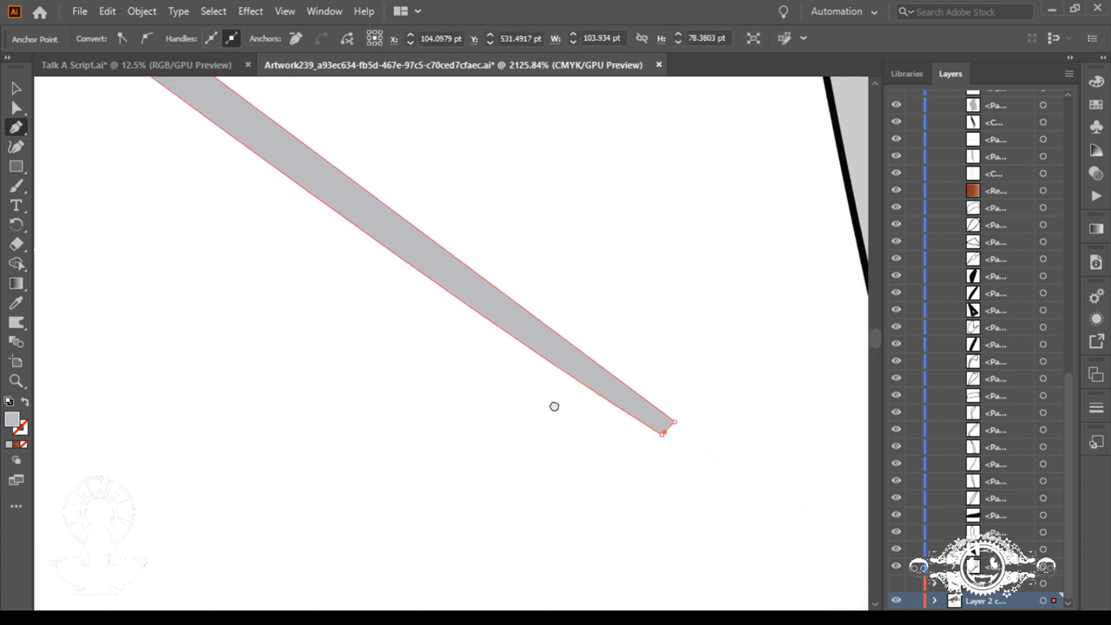
pyautogui.click(662, 432)
pyautogui.click(714, 470)
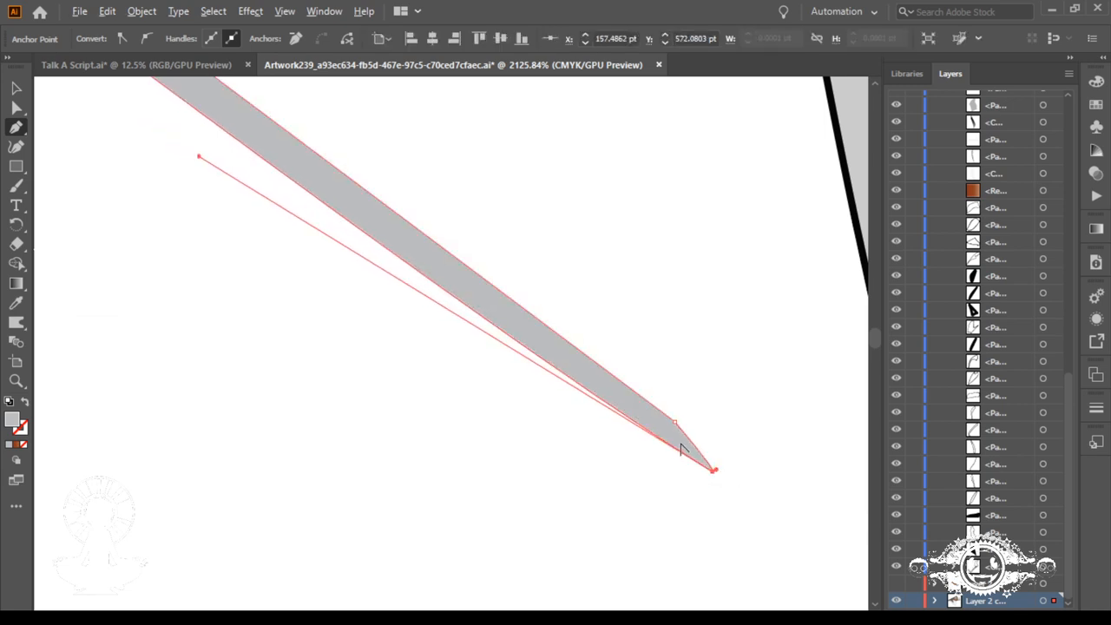
pyautogui.moveTo(717, 470); pyautogui.dragTo(697, 454)
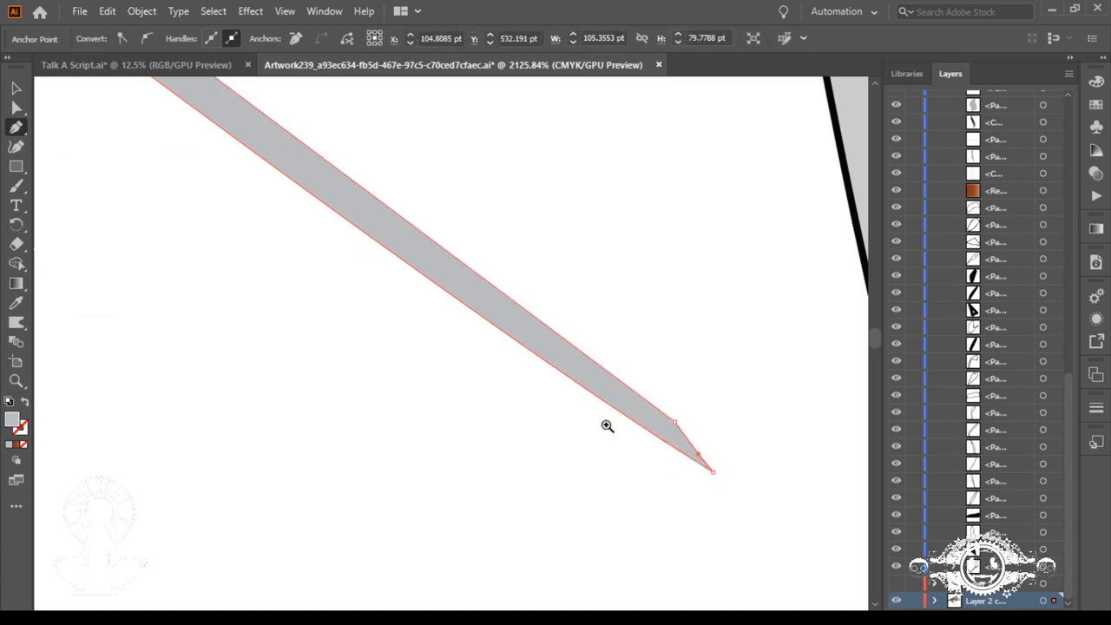
# Step: Examine the edges of the lowest line along its whole length, from the right tip to the left tip
pyautogui.moveTo(281, 262); pyautogui.dragTo(582, 545)
pyautogui.moveTo(265, 350); pyautogui.dragTo(564, 452)
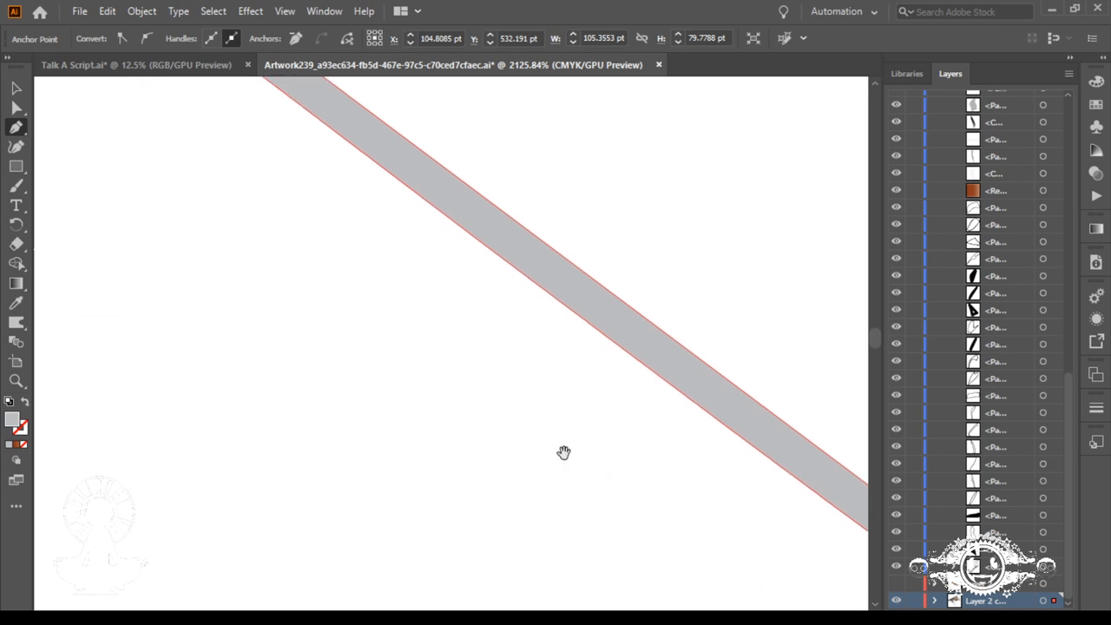
pyautogui.moveTo(374, 348); pyautogui.dragTo(616, 512)
pyautogui.moveTo(337, 234); pyautogui.dragTo(585, 542)
pyautogui.moveTo(343, 342); pyautogui.dragTo(601, 515)
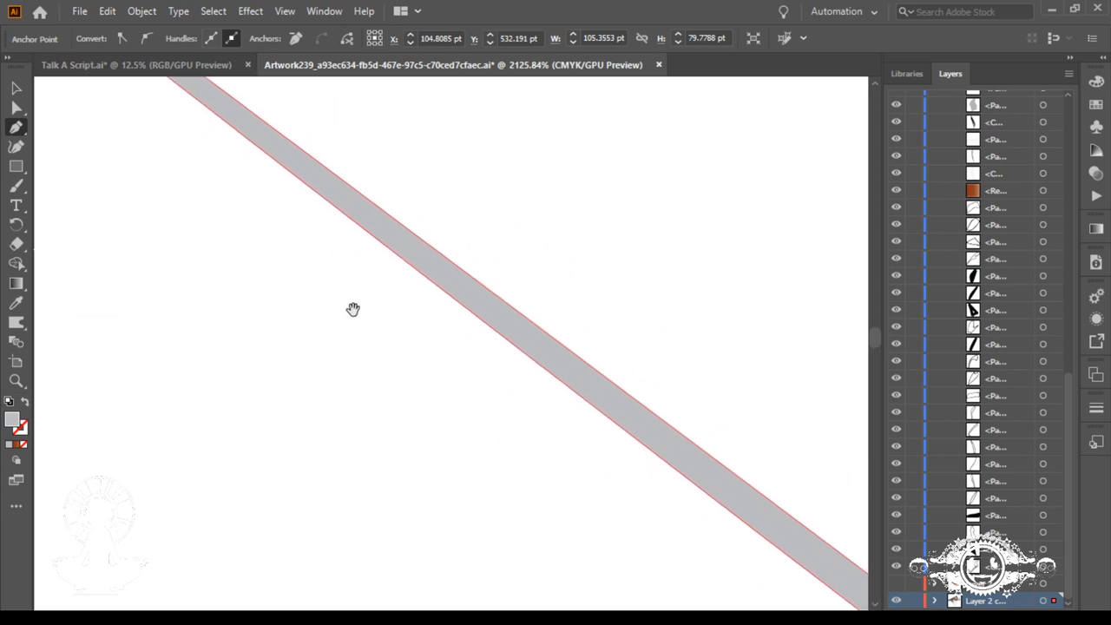
pyautogui.moveTo(353, 309); pyautogui.dragTo(570, 492)
pyautogui.moveTo(332, 295); pyautogui.dragTo(519, 438)
pyautogui.moveTo(365, 310); pyautogui.dragTo(540, 443)
pyautogui.moveTo(261, 195); pyautogui.dragTo(411, 317)
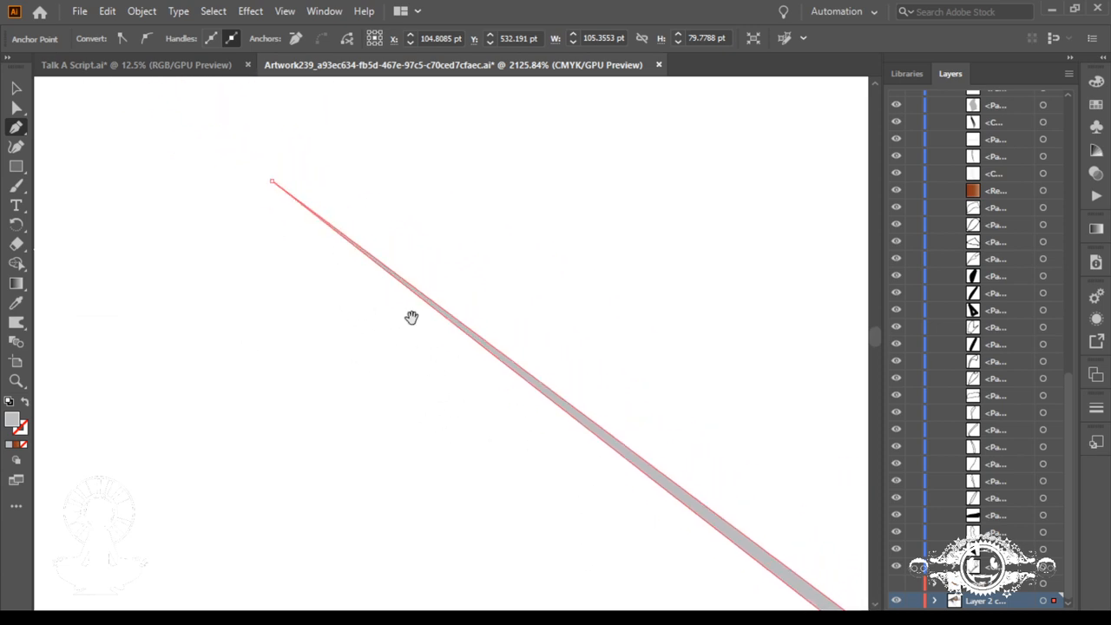
pyautogui.moveTo(327, 242); pyautogui.dragTo(450, 316)
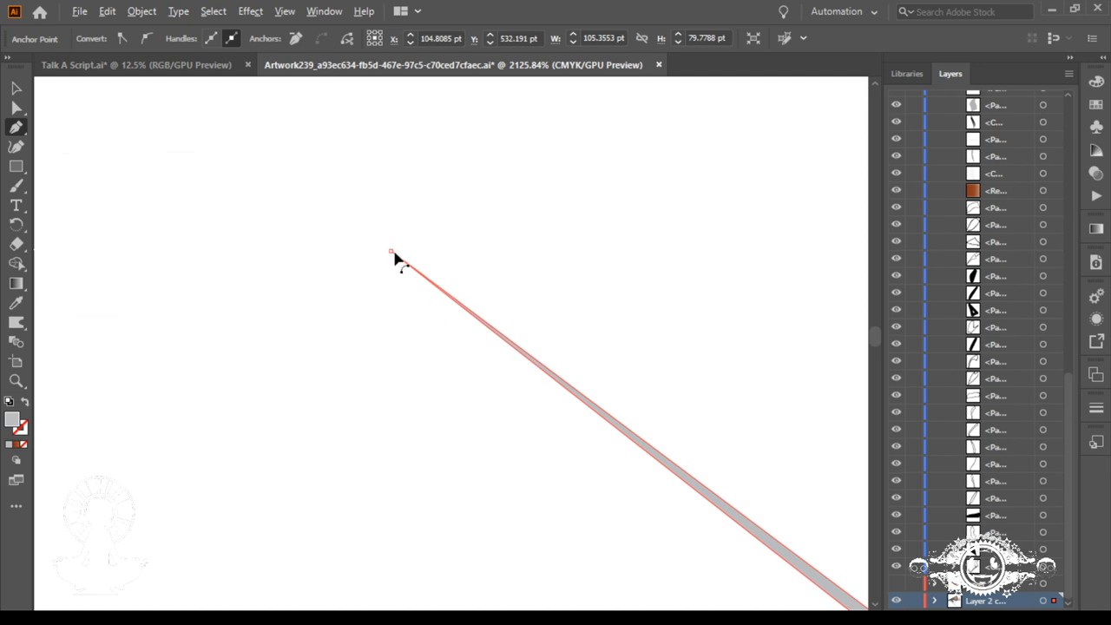
# Step: Pull new direction handles out of the lowest line's left tip and bend its upper edge into a gentle curve
pyautogui.hotkey('ctrl', '-')
pyautogui.hotkey('ctrl', '-')
pyautogui.hotkey('ctrl', '-')
pyautogui.hotkey('ctrl', '-')
pyautogui.hotkey('ctrl', '-')
pyautogui.hotkey('ctrl', '-')
pyautogui.hotkey('ctrl', '-')
pyautogui.hotkey('ctrl', '-')
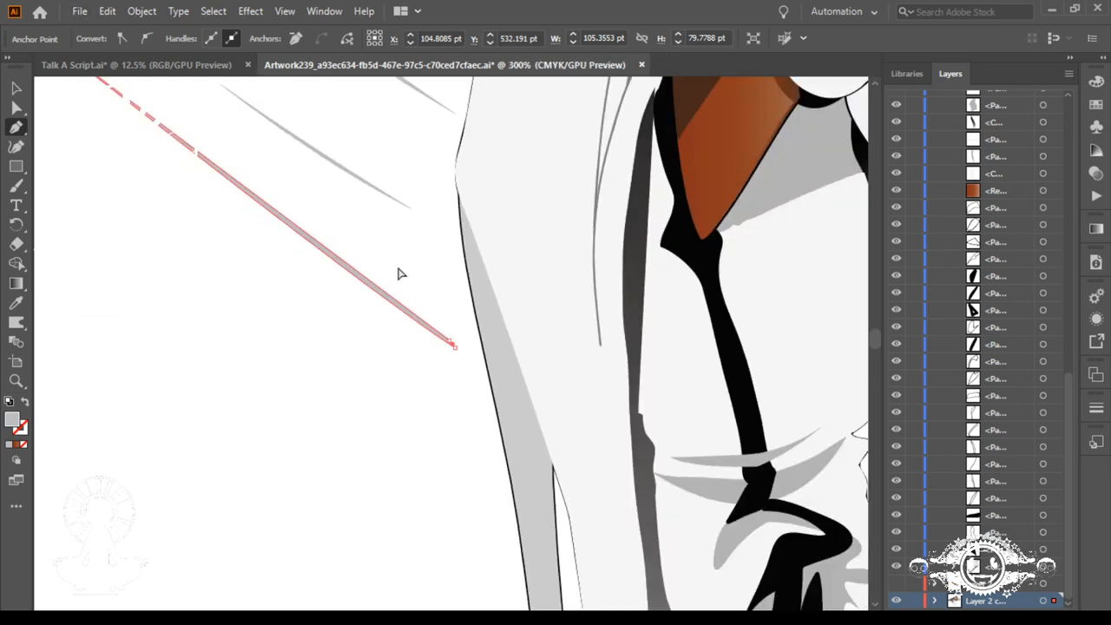
pyautogui.keyDown('ctrl'); pyautogui.click(342, 313); pyautogui.keyUp('ctrl')
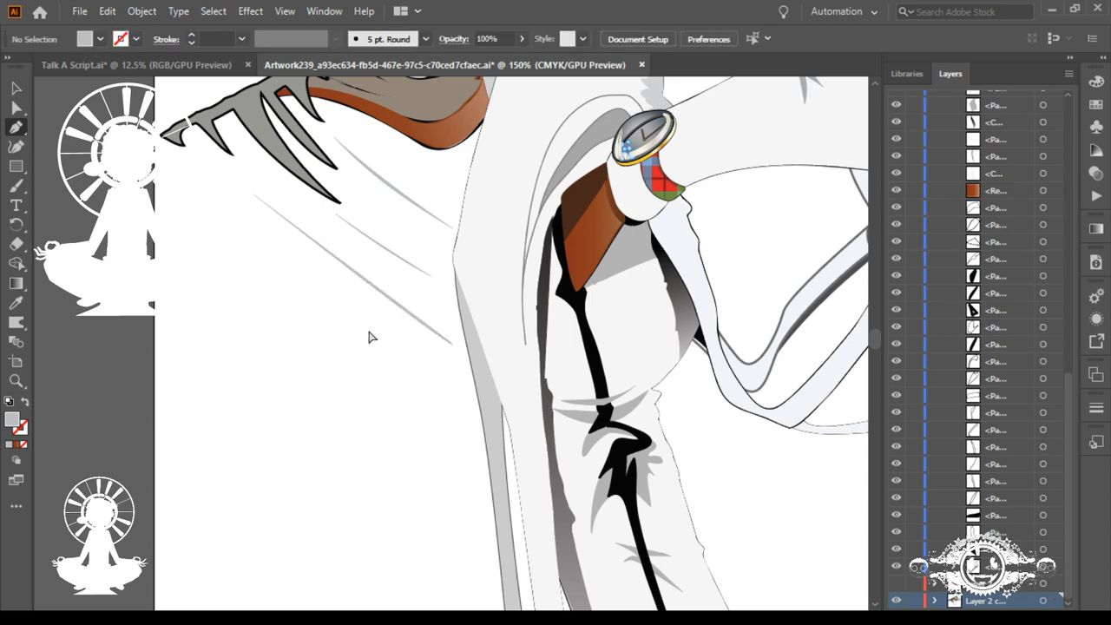
pyautogui.keyDown('ctrl'); pyautogui.click(253, 193); pyautogui.keyUp('ctrl')
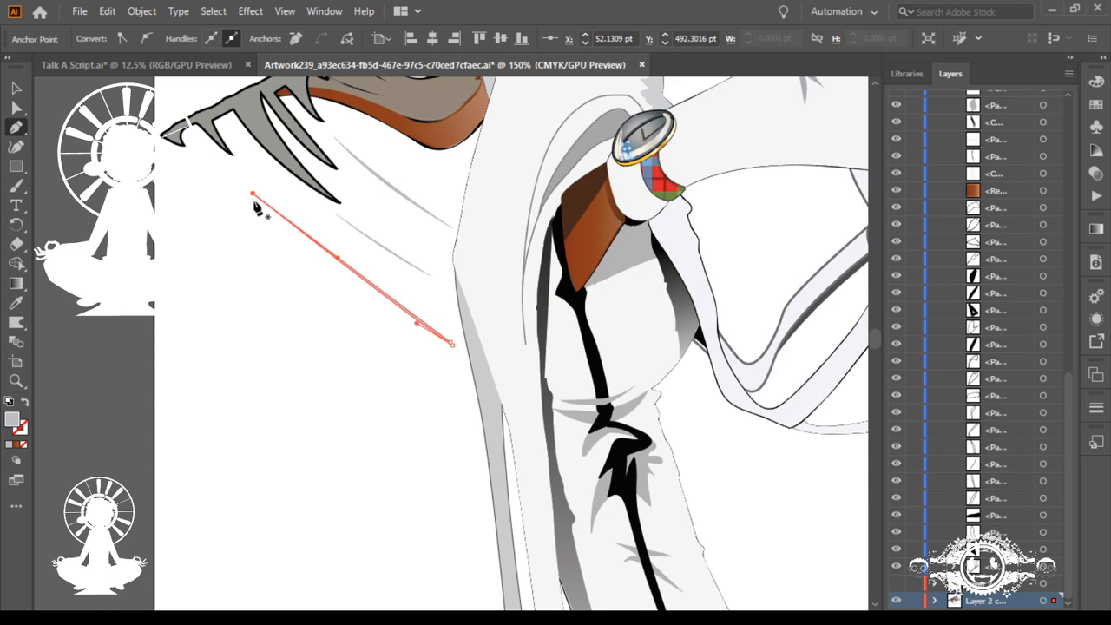
pyautogui.moveTo(253, 193); pyautogui.dragTo(269, 217)
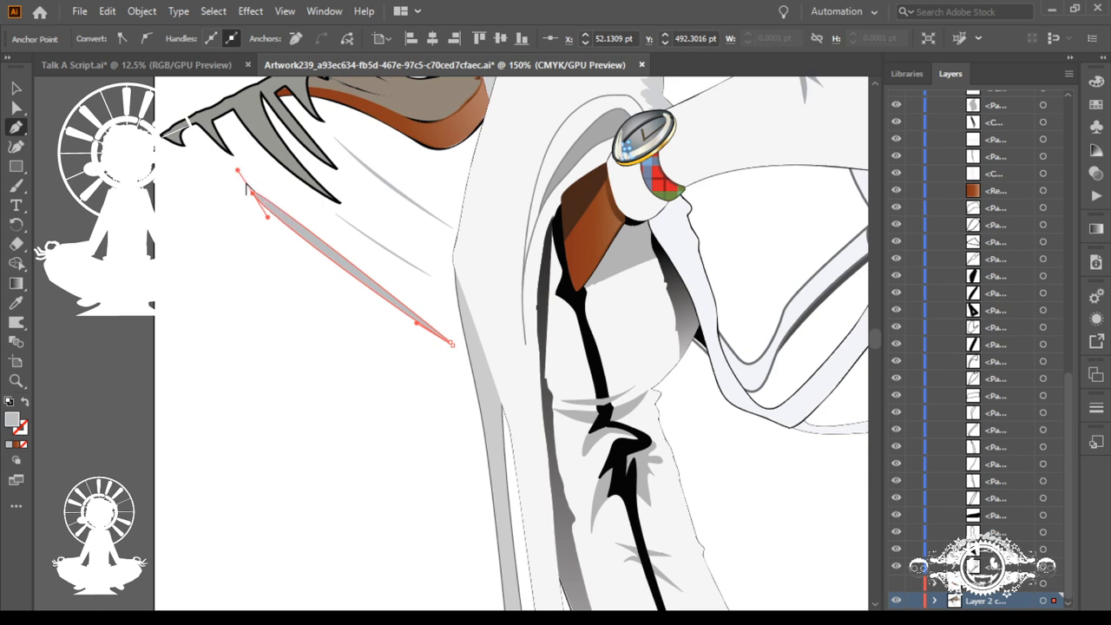
pyautogui.moveTo(238, 171); pyautogui.dragTo(318, 258)
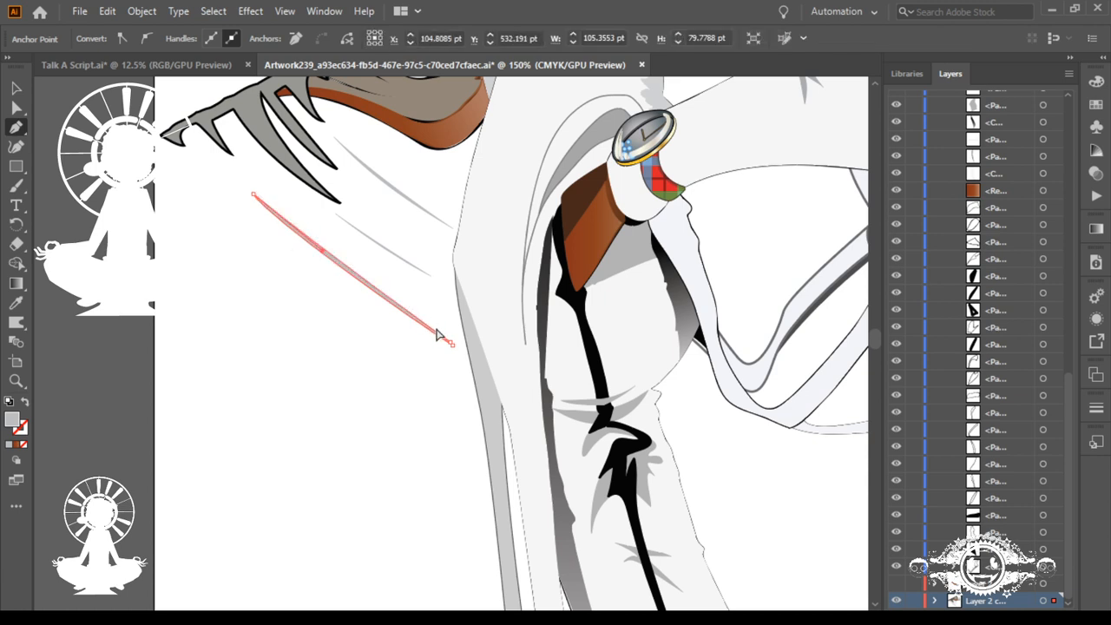
# Step: Lengthen the lower direction handle at the lowest line's left tip to slim and smooth its lower edge
pyautogui.moveTo(255, 185); pyautogui.dragTo(450, 304)
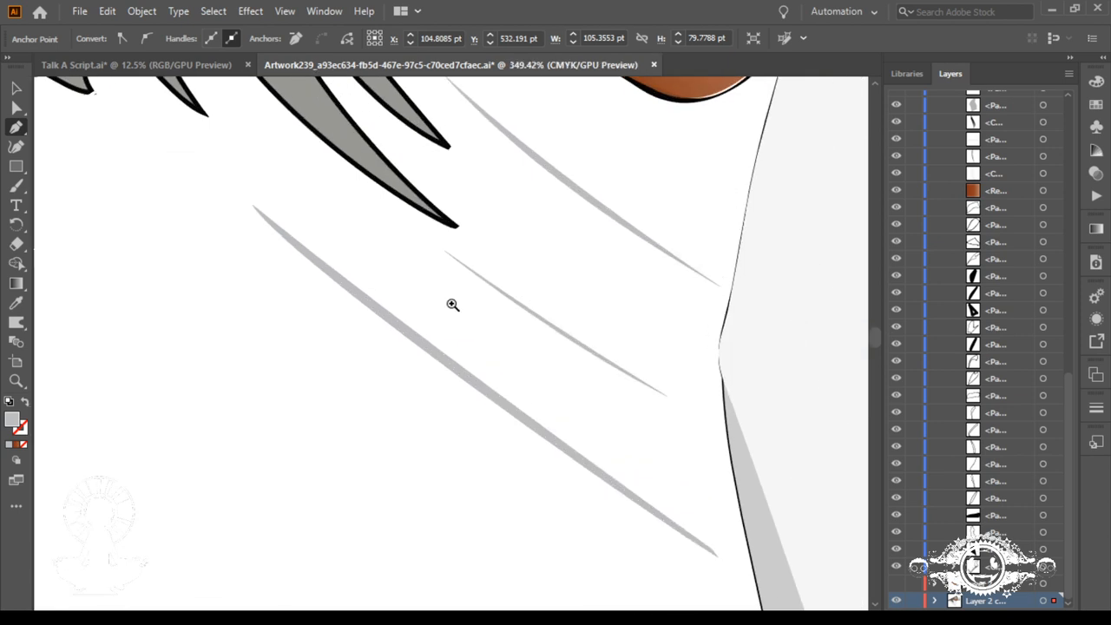
pyautogui.click(252, 210)
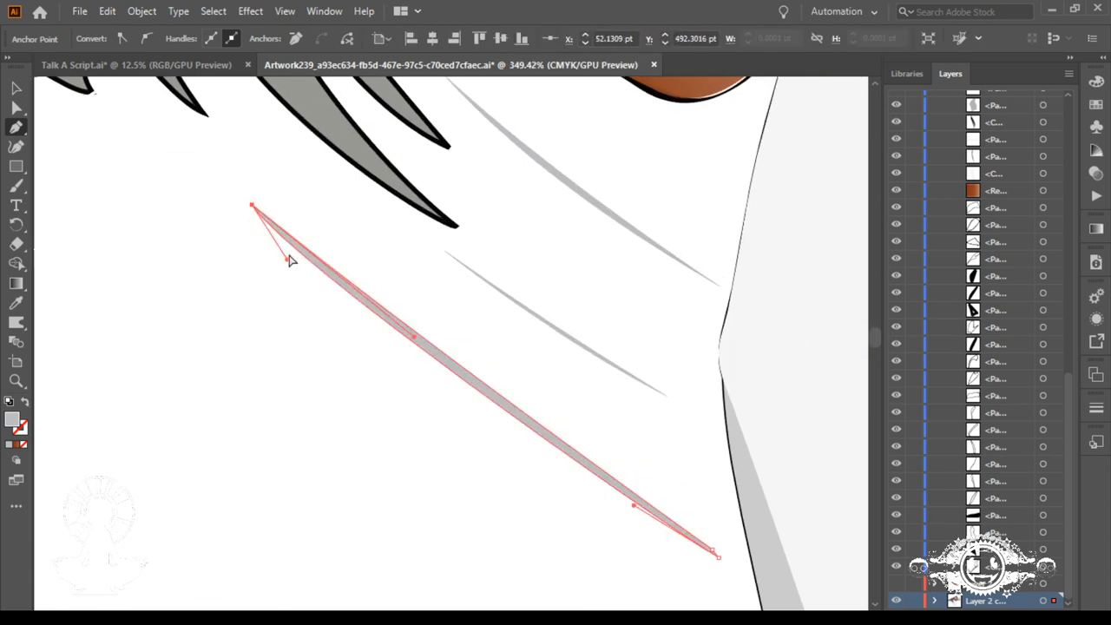
pyautogui.moveTo(288, 259); pyautogui.dragTo(408, 343)
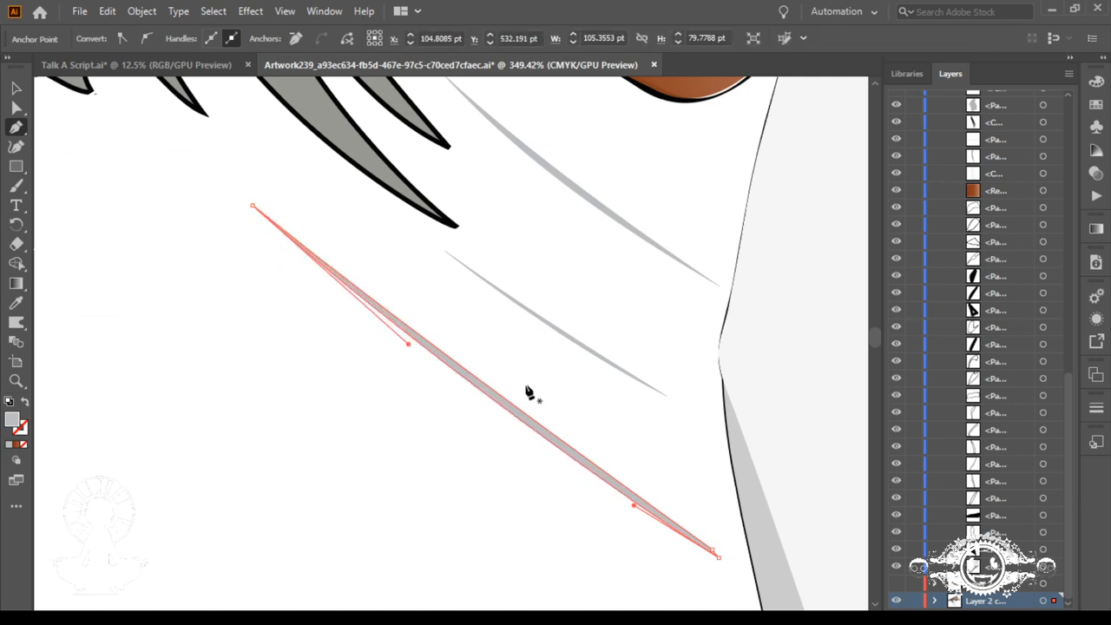
pyautogui.moveTo(568, 476); pyautogui.dragTo(509, 501)
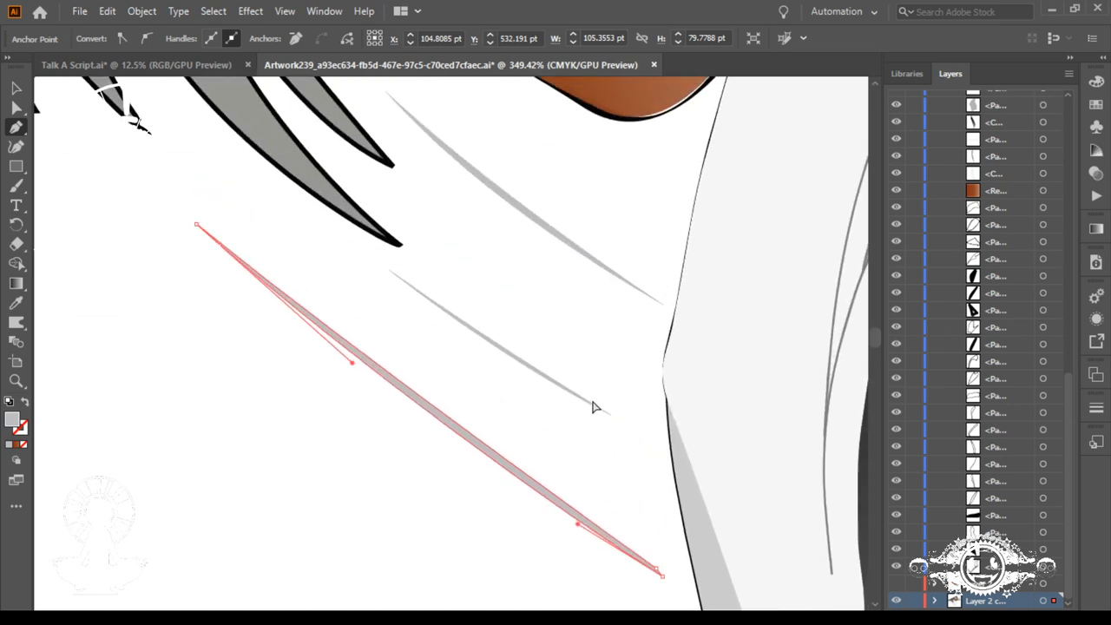
# Step: Add an anchor point near the middle sliver's right tip and move it closer to the tip, adjusting its short handle
pyautogui.scroll(-3, 594, 407)
pyautogui.scroll(6, 714, 483)
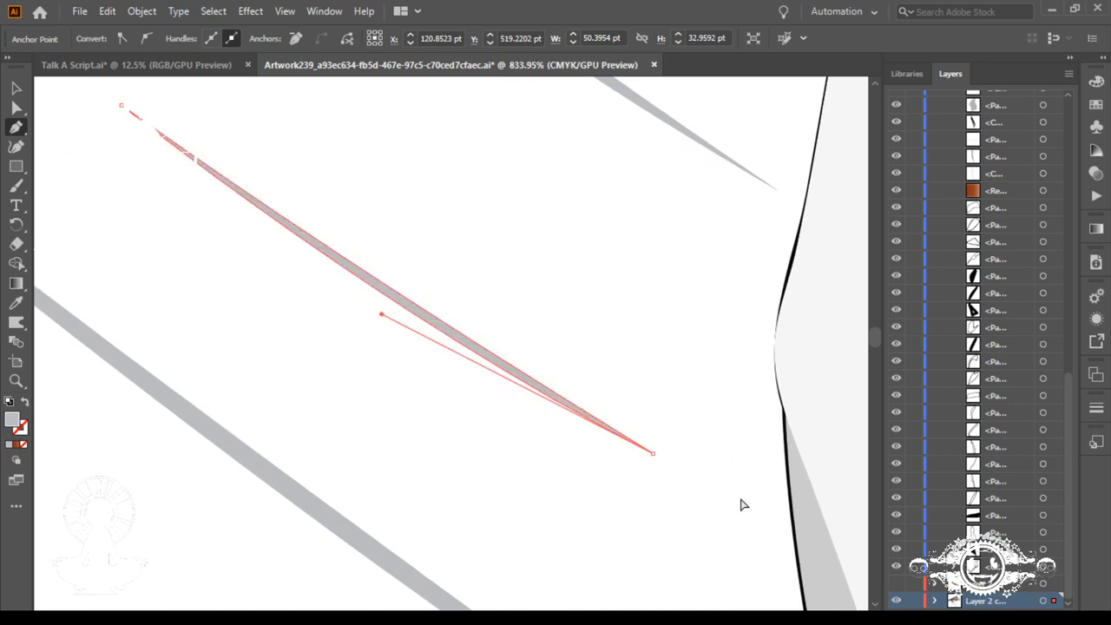
pyautogui.click(613, 427)
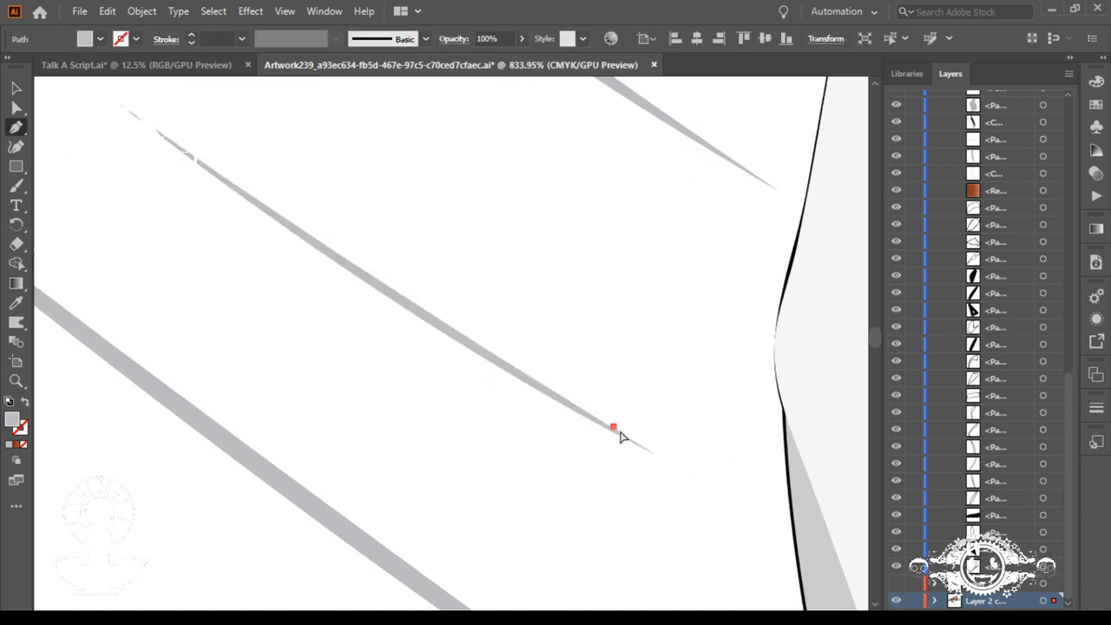
pyautogui.keyDown('ctrl'); pyautogui.click(617, 431); pyautogui.keyUp('ctrl')
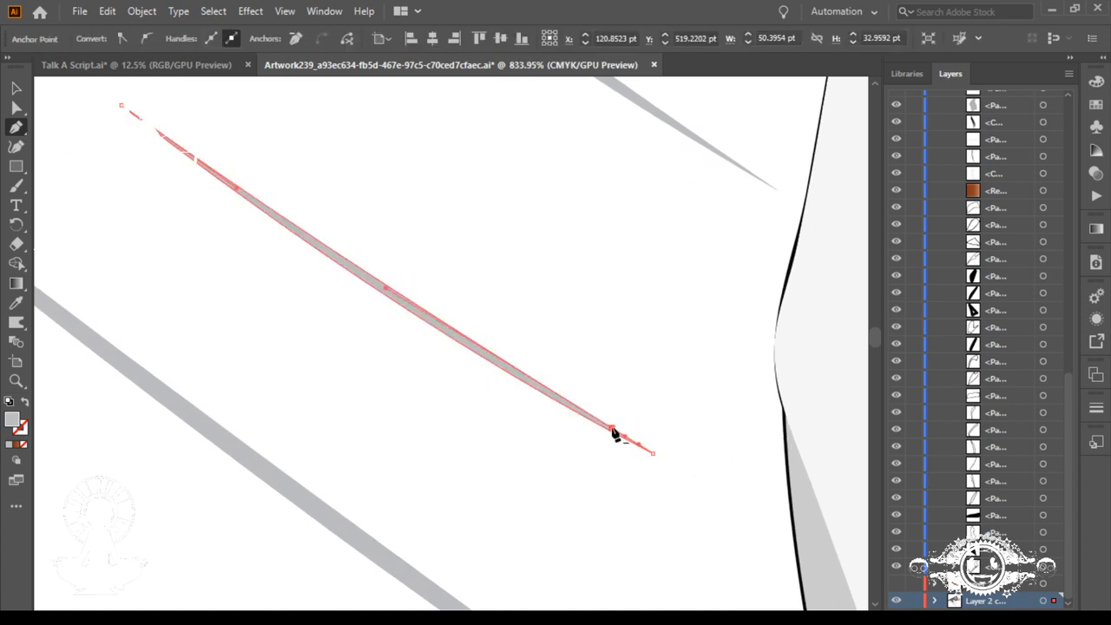
pyautogui.moveTo(611, 428); pyautogui.dragTo(645, 447)
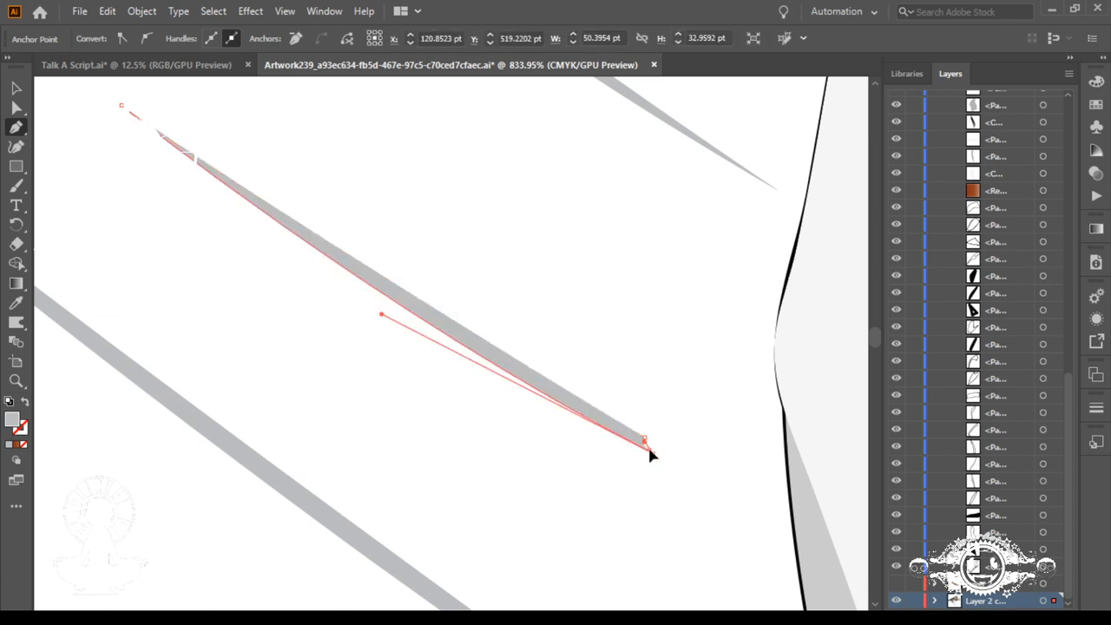
pyautogui.moveTo(647, 444); pyautogui.dragTo(646, 446)
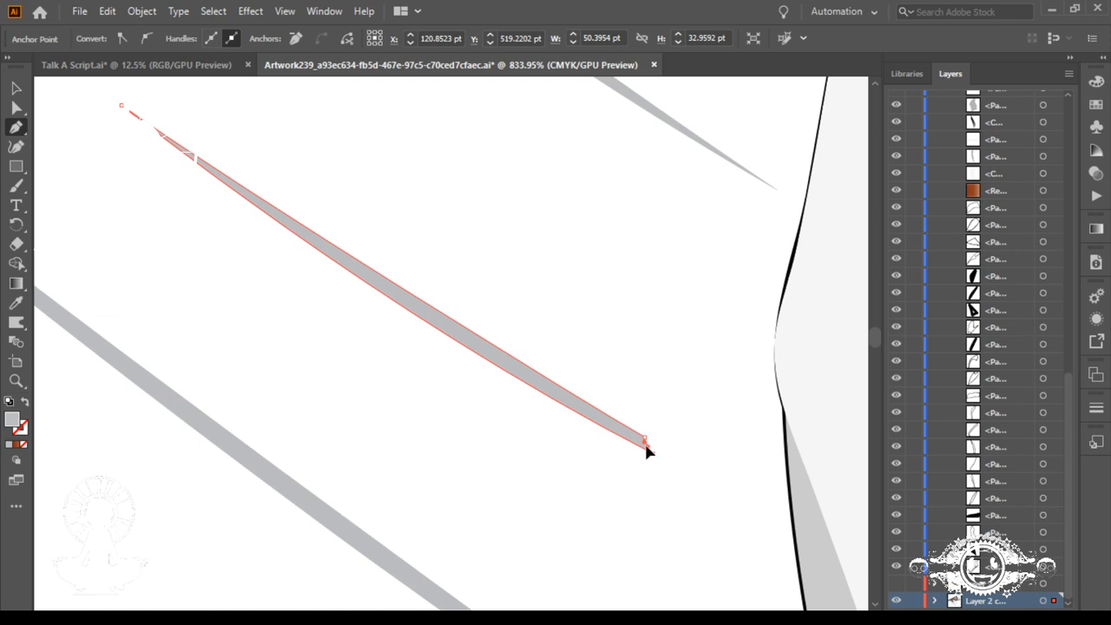
# Step: Adjust the direction handles at both ends of the middle sliver's upper edge to give the line a slim, smooth curve
pyautogui.keyDown('alt'); pyautogui.click(563, 388); pyautogui.keyUp('alt')
pyautogui.moveTo(601, 413); pyautogui.dragTo(556, 390)
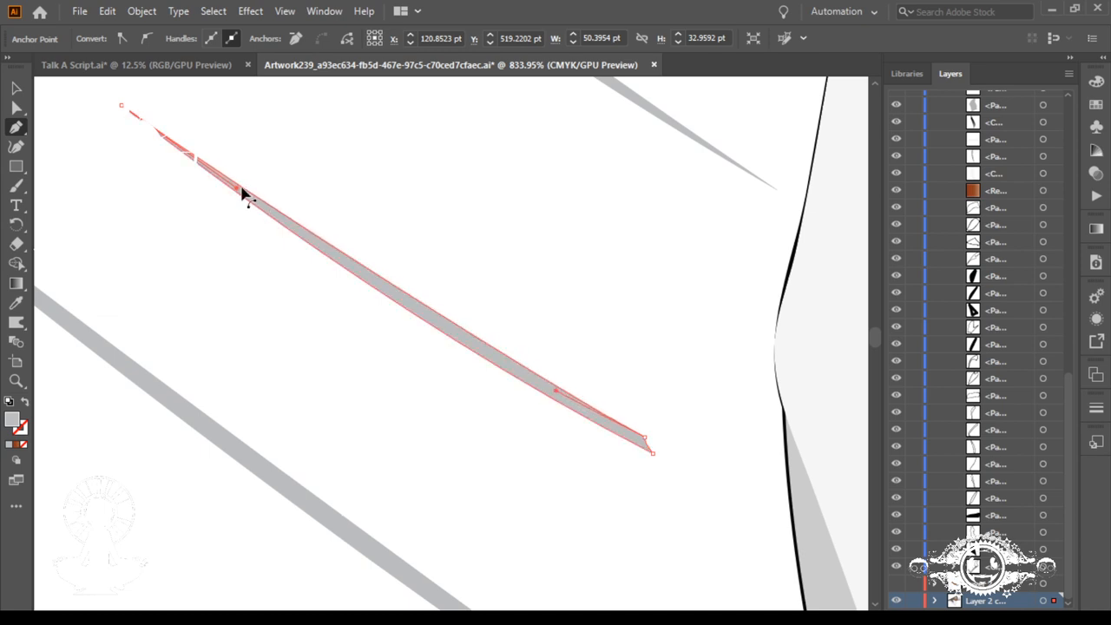
pyautogui.moveTo(236, 187); pyautogui.dragTo(471, 402)
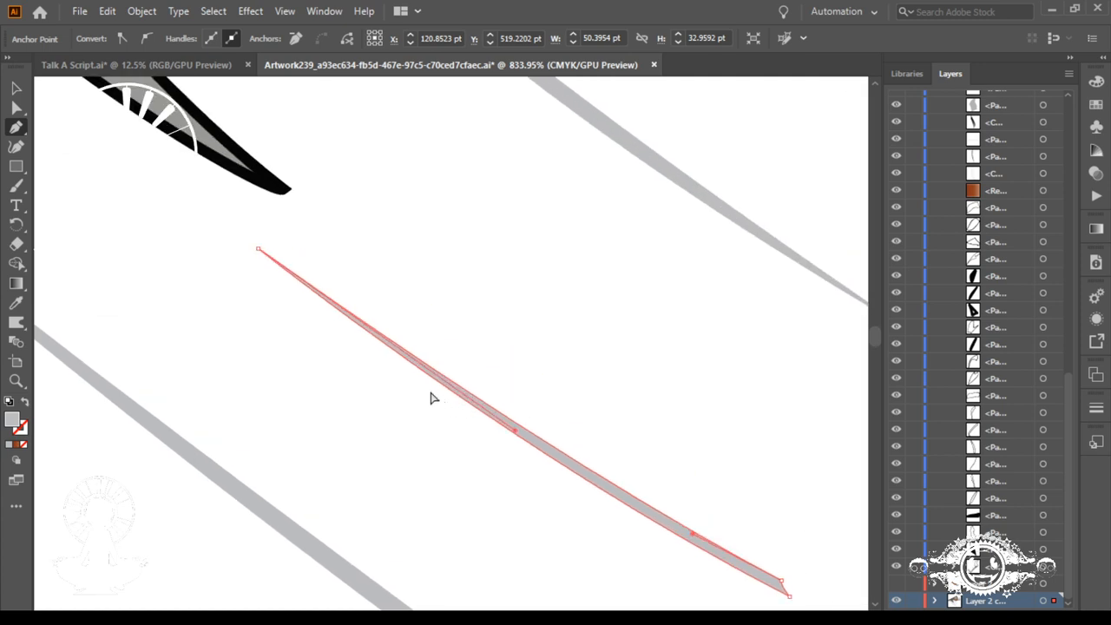
pyautogui.scroll(-5, 432, 398)
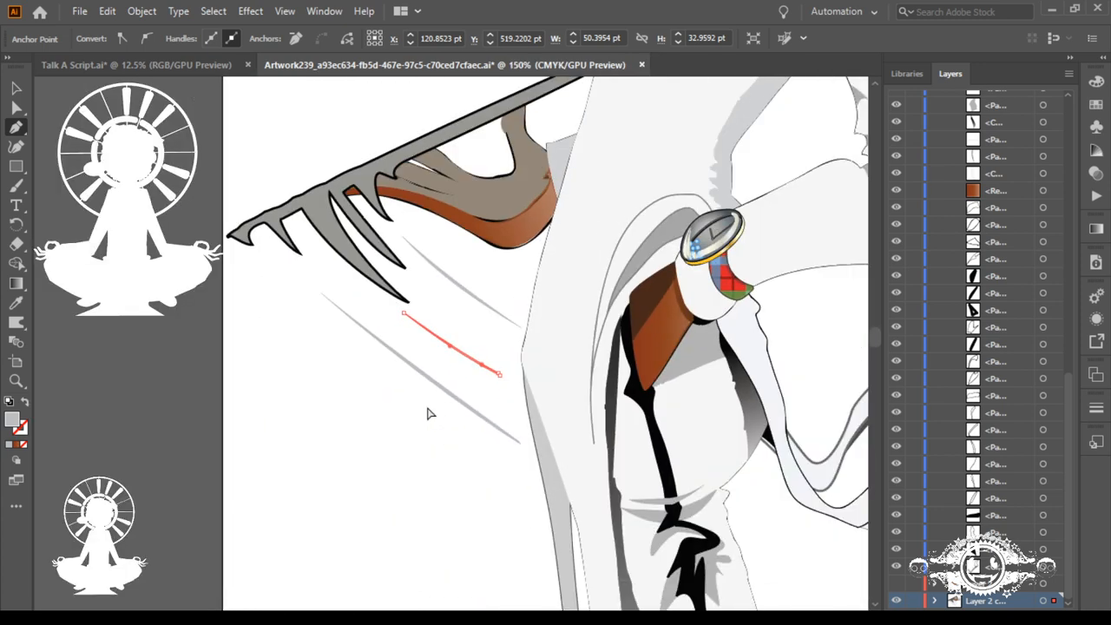
# Step: Move the middle line's right end and left tip slightly downward and adjust the direction handle of its lower edge
pyautogui.keyDown('ctrl'); pyautogui.click(427, 485); pyautogui.keyUp('ctrl')
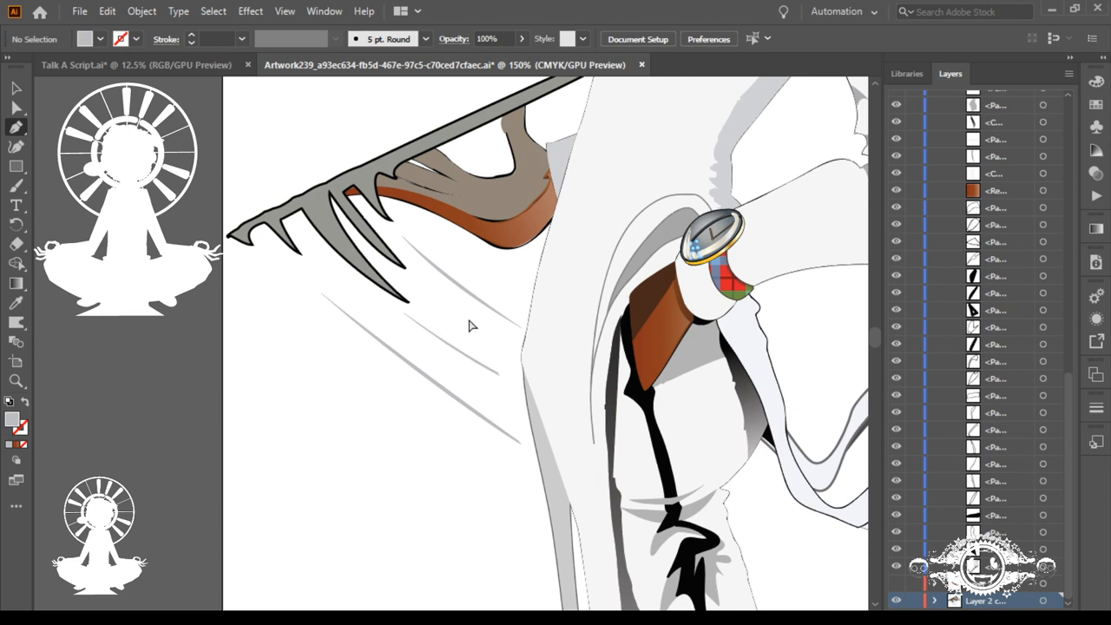
pyautogui.keyDown('ctrl'); pyautogui.click(497, 385); pyautogui.keyUp('ctrl')
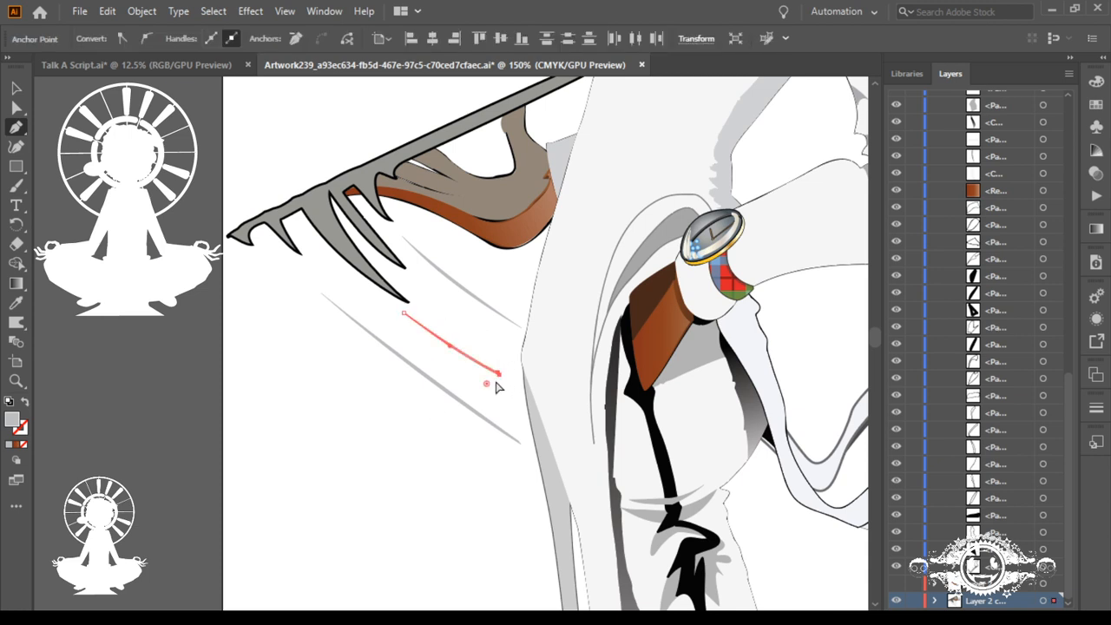
pyautogui.moveTo(498, 374); pyautogui.dragTo(499, 380)
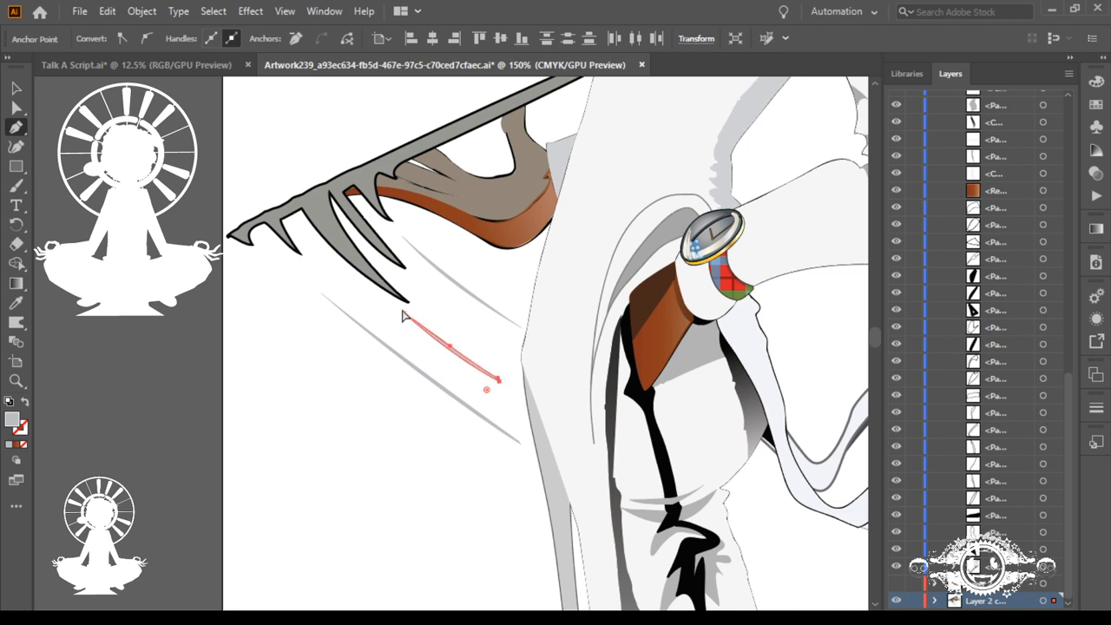
pyautogui.moveTo(403, 316); pyautogui.dragTo(406, 319)
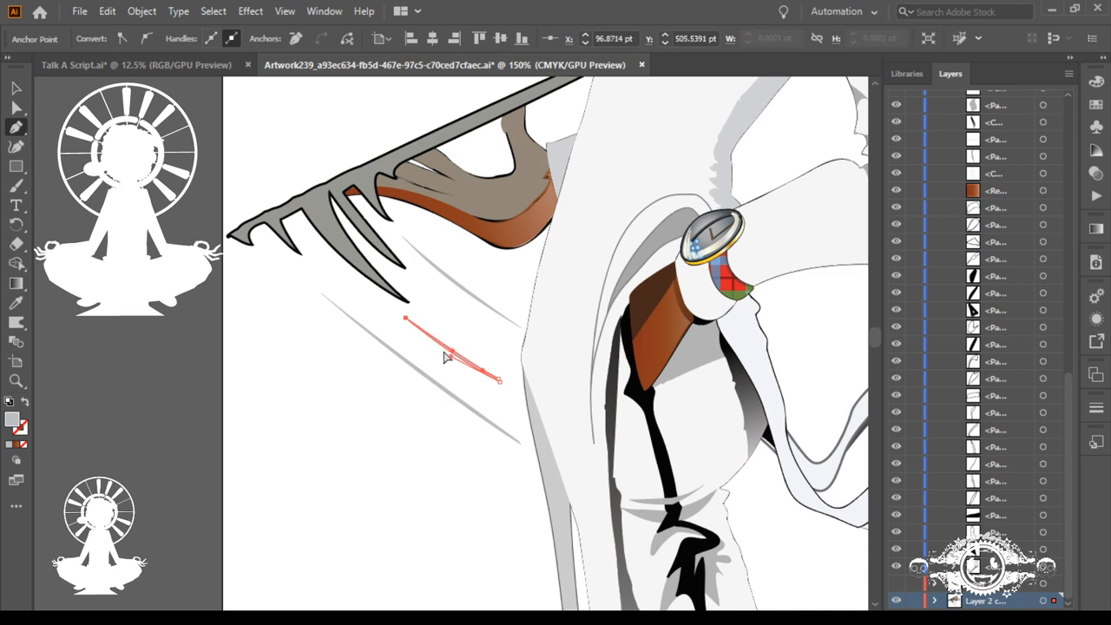
pyautogui.moveTo(451, 356)
pyautogui.mouseDown()
pyautogui.moveTo(446, 367)
pyautogui.moveTo(454, 362)
pyautogui.mouseUp()
pyautogui.moveTo(425, 335); pyautogui.dragTo(676, 378)
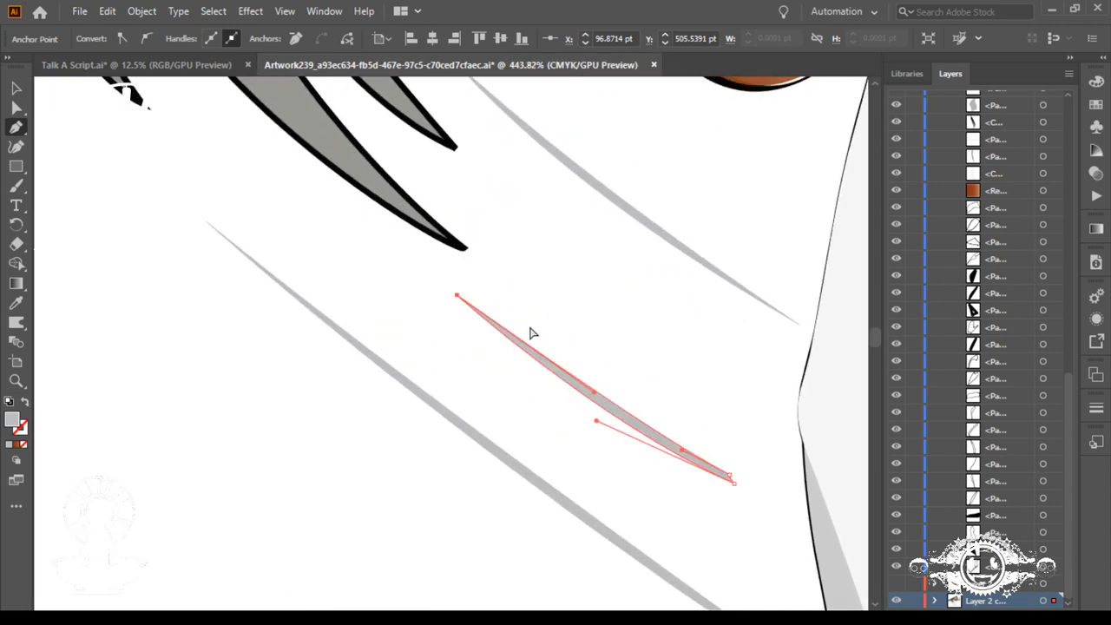
# Step: Shift the middle line's left tip slightly outward and reshape its curve with the direction handles of the upper edge and left tip
pyautogui.moveTo(457, 297); pyautogui.dragTo(451, 298)
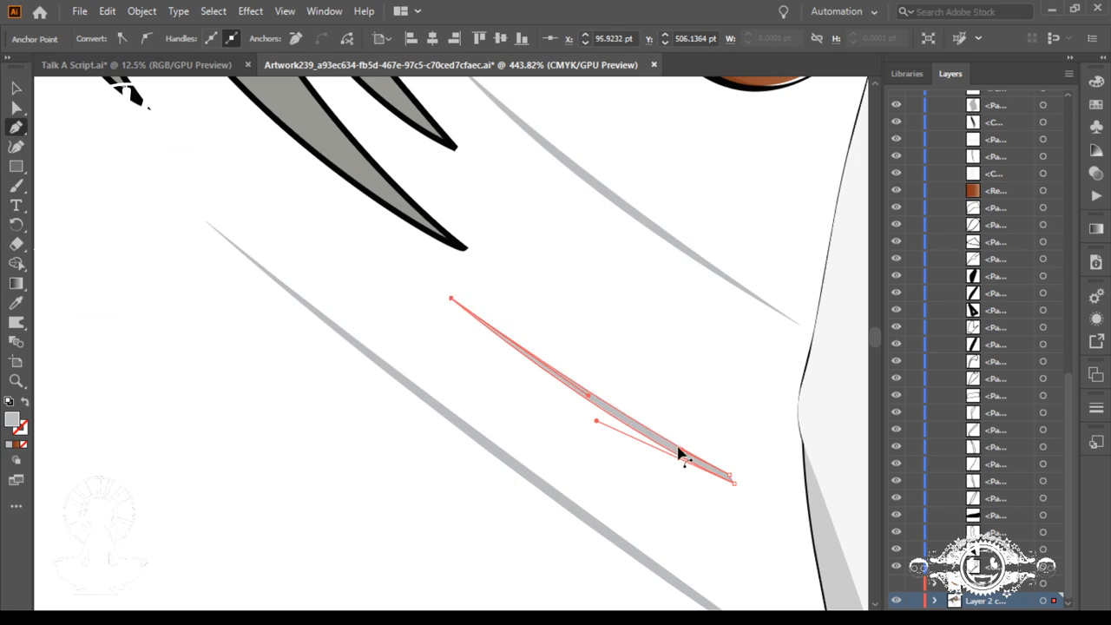
pyautogui.moveTo(684, 455); pyautogui.dragTo(637, 427)
pyautogui.moveTo(588, 396); pyautogui.dragTo(575, 392)
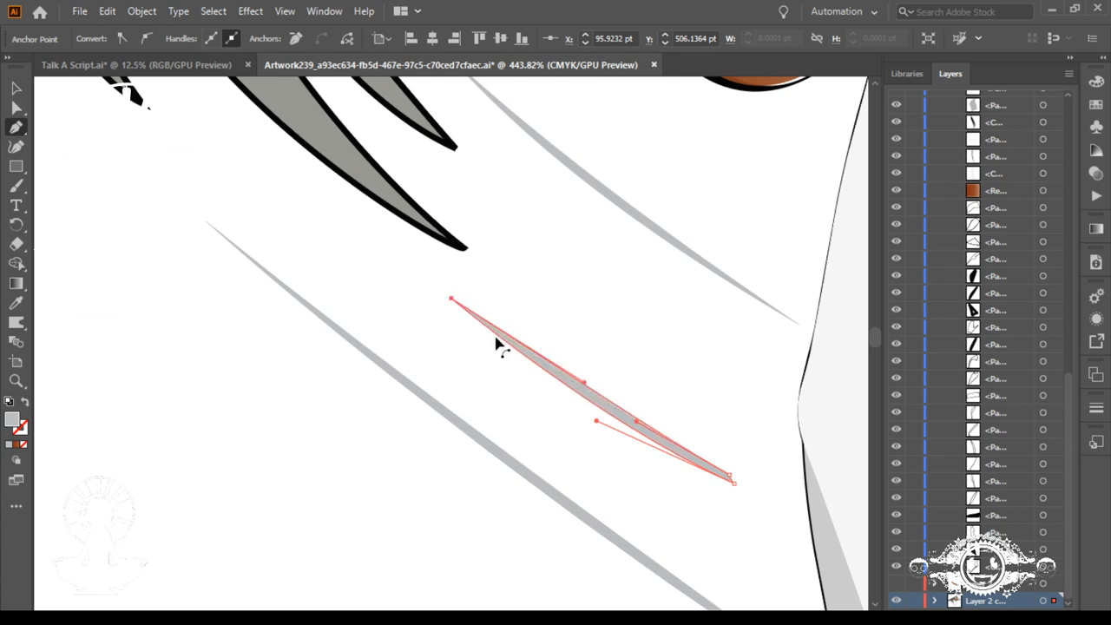
pyautogui.moveTo(450, 298); pyautogui.dragTo(509, 352)
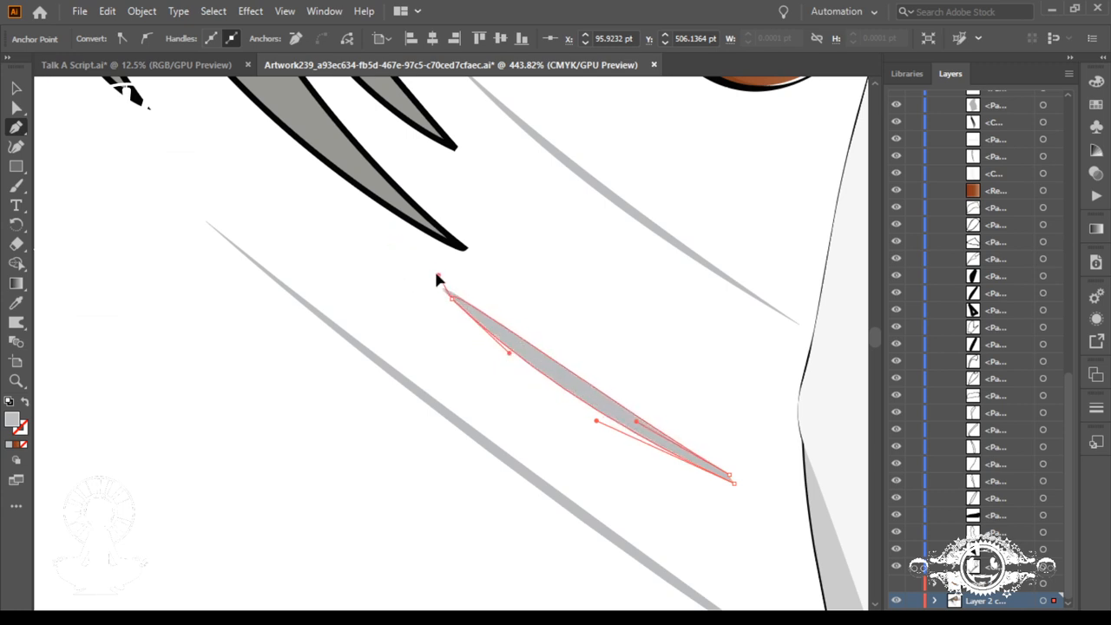
pyautogui.moveTo(438, 278); pyautogui.dragTo(514, 350)
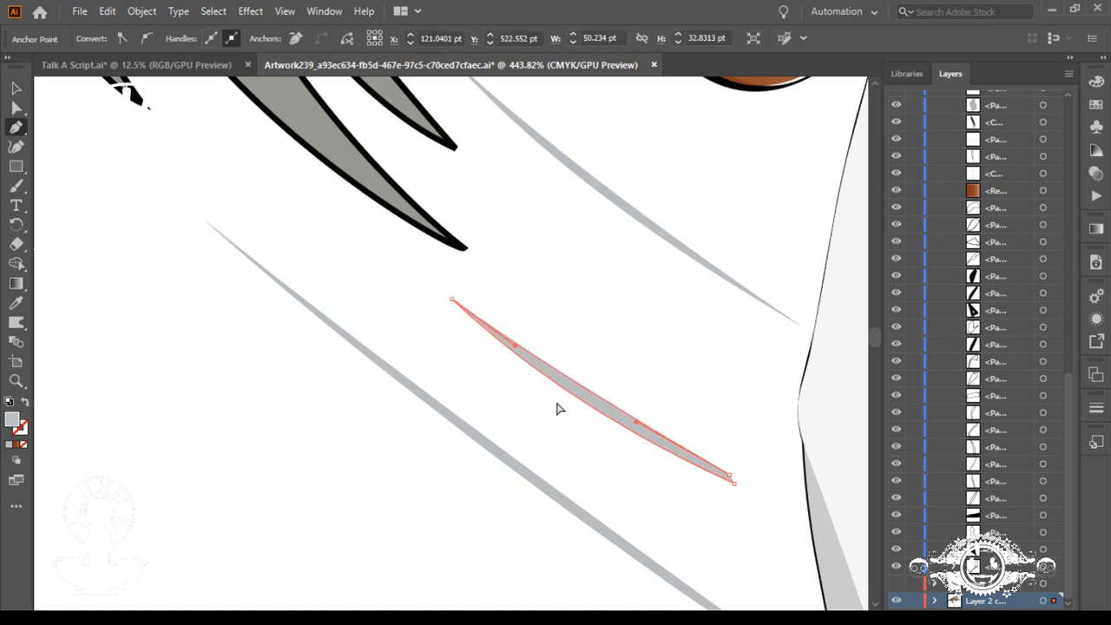
# Step: Adjust both direction handles of the middle line's lower edge to slim the line toward its left tip, and deselect it
pyautogui.moveTo(617, 451); pyautogui.dragTo(548, 315)
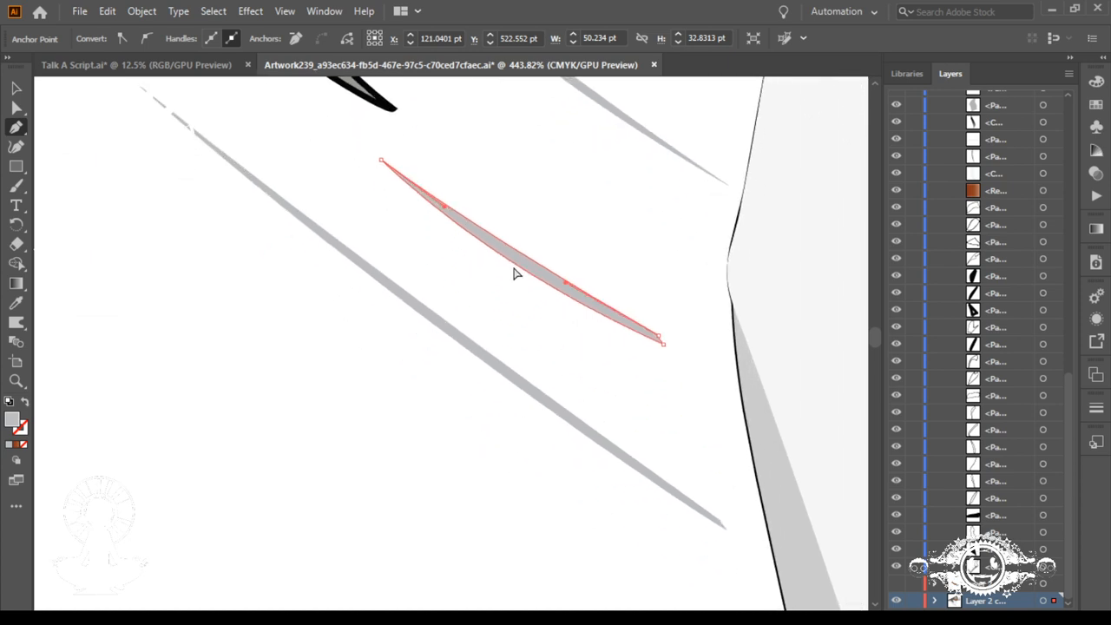
pyautogui.moveTo(514, 274); pyautogui.dragTo(546, 288)
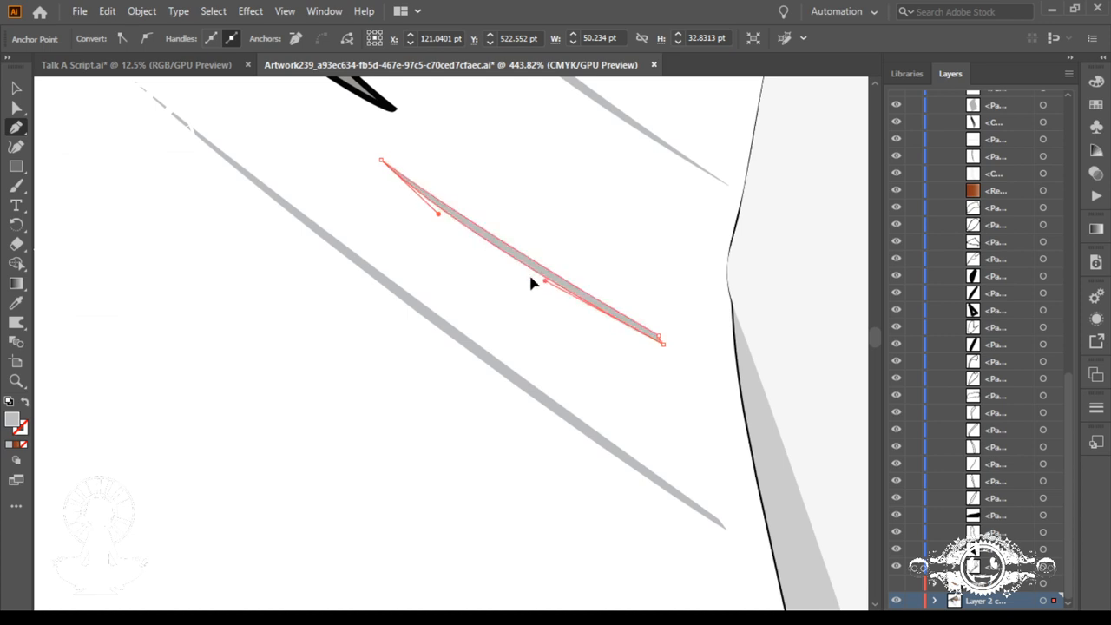
pyautogui.moveTo(440, 221); pyautogui.dragTo(445, 211)
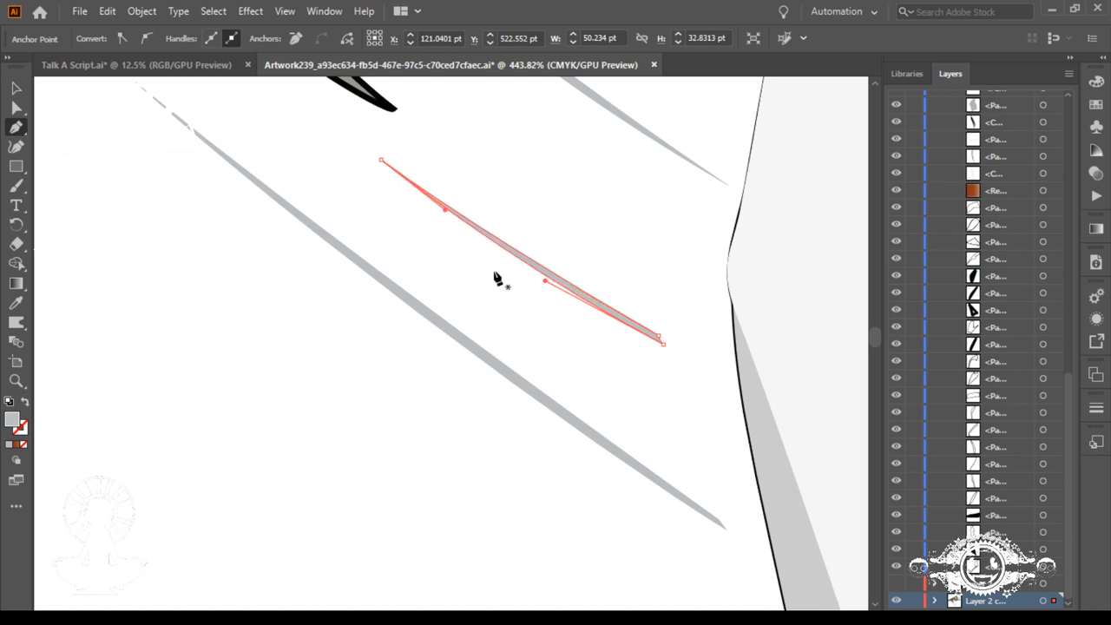
pyautogui.keyDown('ctrl'); pyautogui.click(613, 273); pyautogui.keyUp('ctrl')
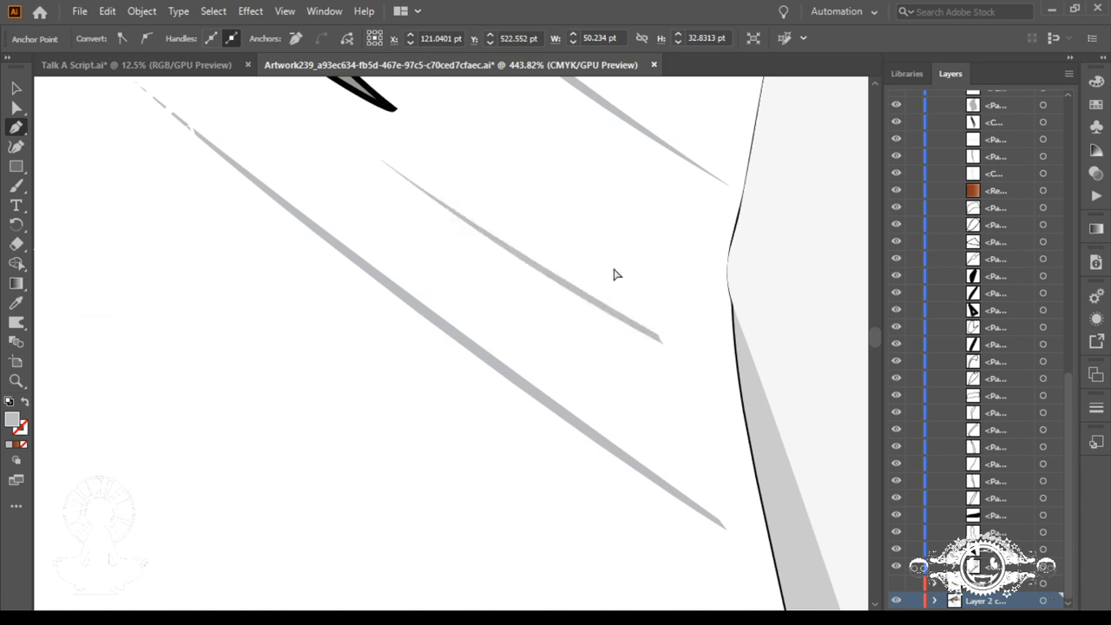
# Step: Move the upper anchor point at the lowest line's right end upward and pull smooth direction handles out of it
pyautogui.moveTo(613, 324); pyautogui.dragTo(616, 292)
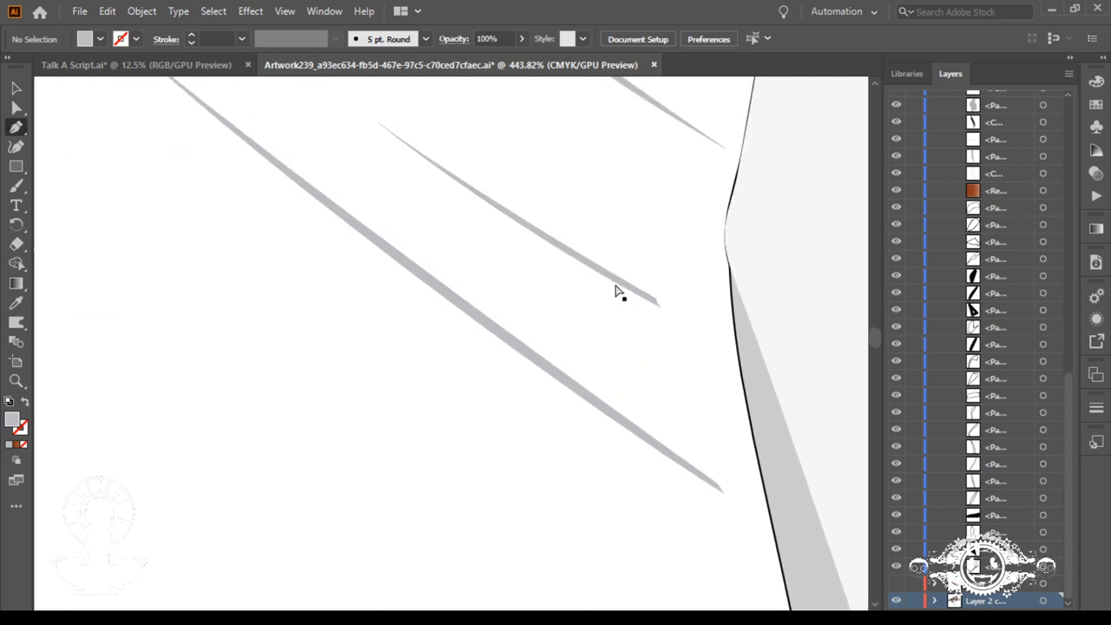
pyautogui.keyDown('ctrl'); pyautogui.click(717, 484); pyautogui.keyUp('ctrl')
pyautogui.moveTo(718, 482); pyautogui.dragTo(711, 472)
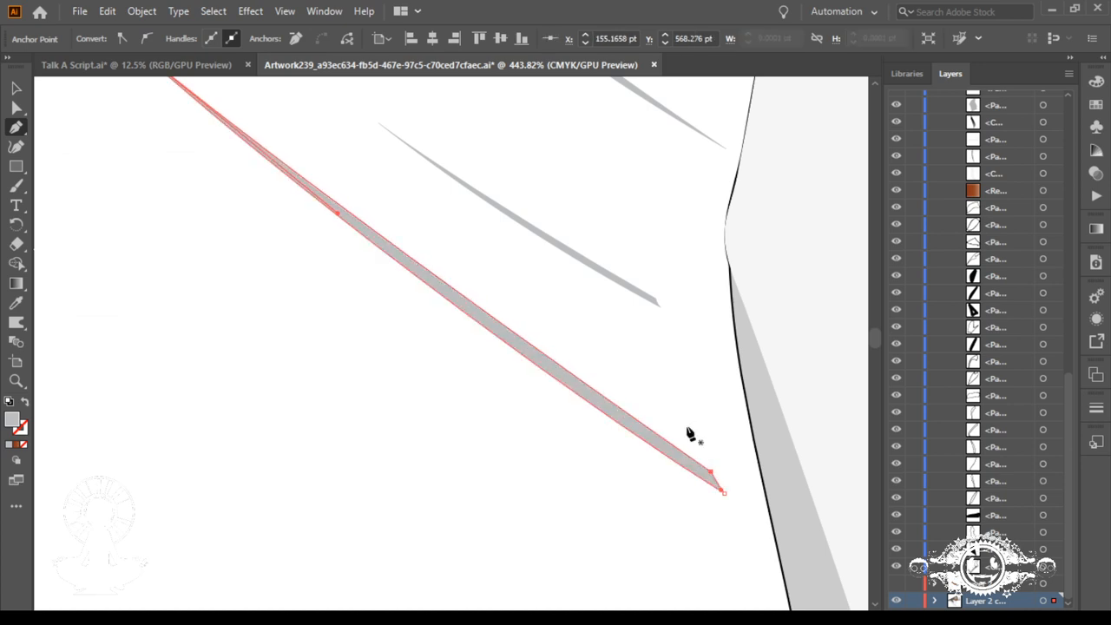
pyautogui.moveTo(711, 474); pyautogui.dragTo(647, 446)
pyautogui.click(770, 503)
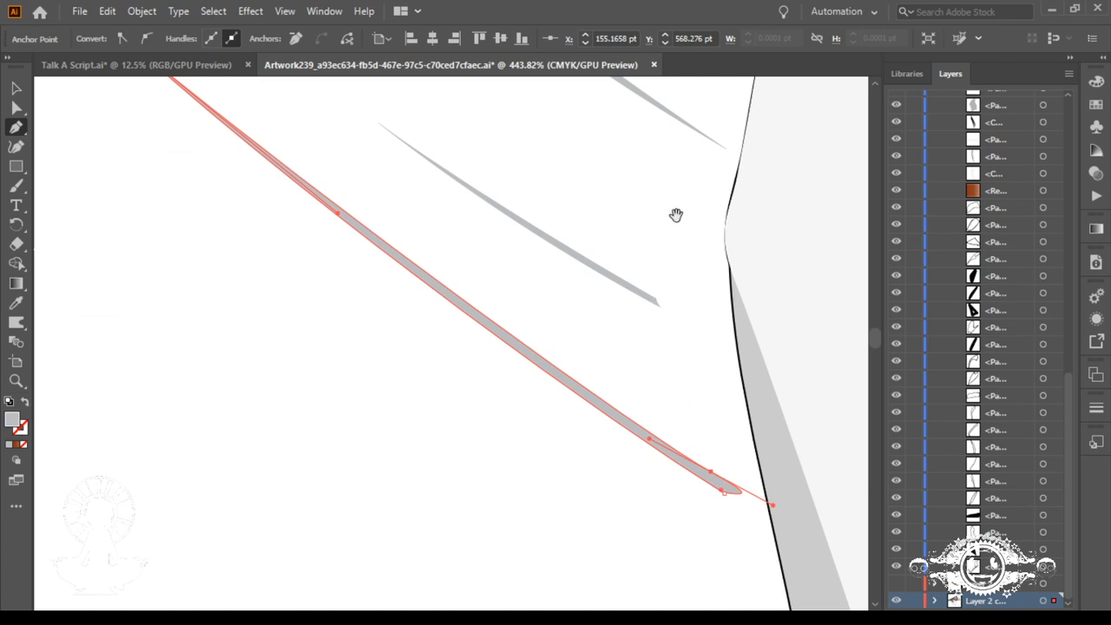
# Step: Add an anchor point on the uppermost line's upper edge near its right tip and move it to give the line a blunt end
pyautogui.moveTo(665, 183); pyautogui.dragTo(675, 353)
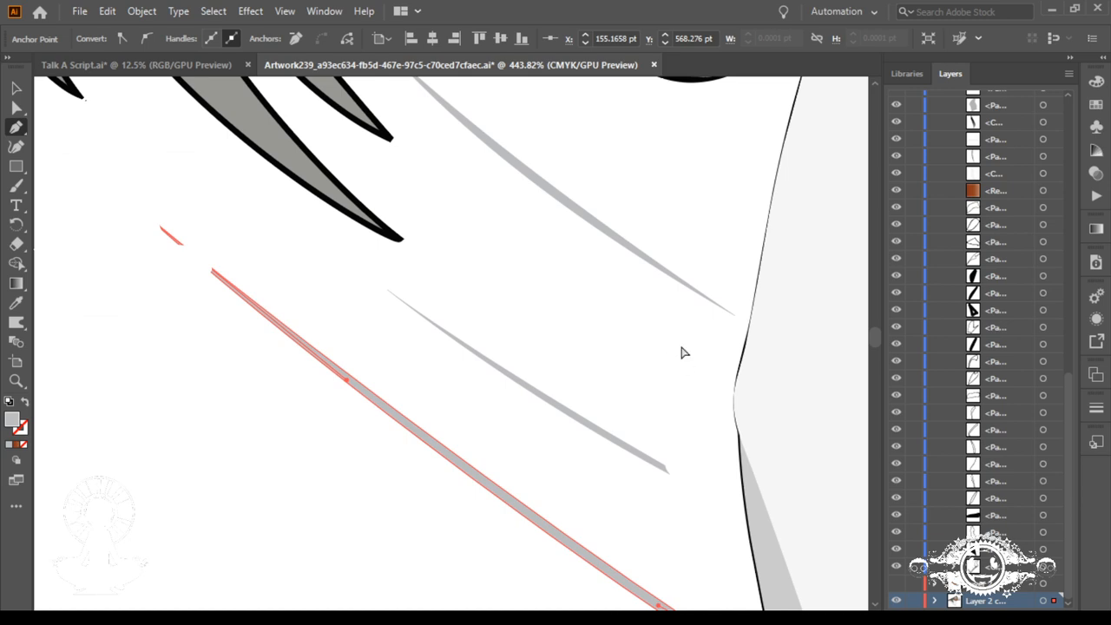
pyautogui.click(727, 313)
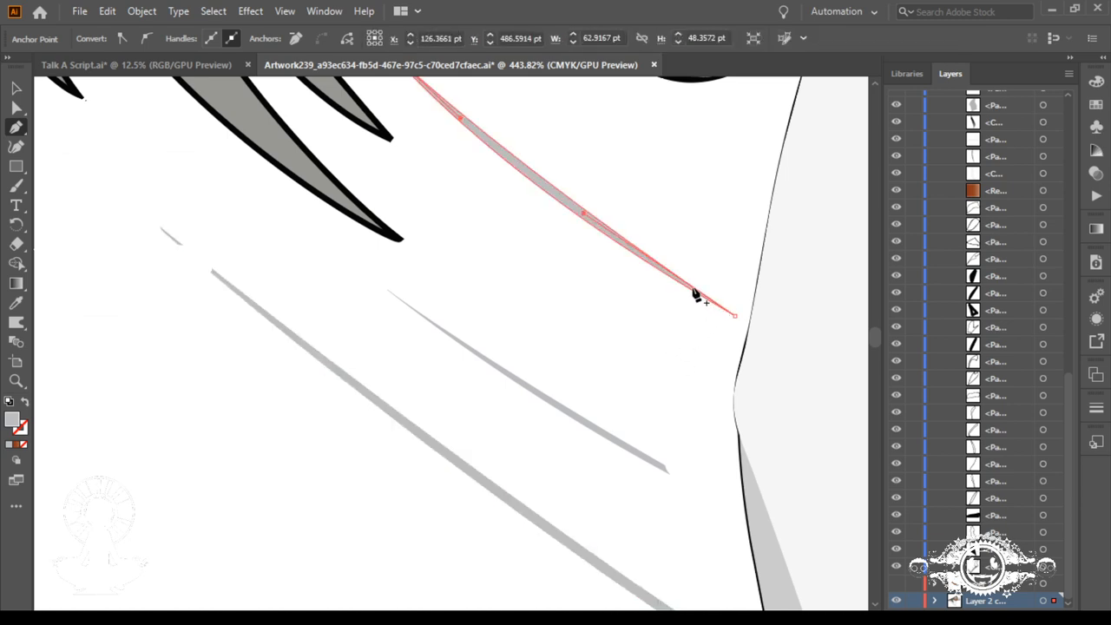
pyautogui.click(695, 287)
pyautogui.moveTo(697, 290); pyautogui.dragTo(734, 311)
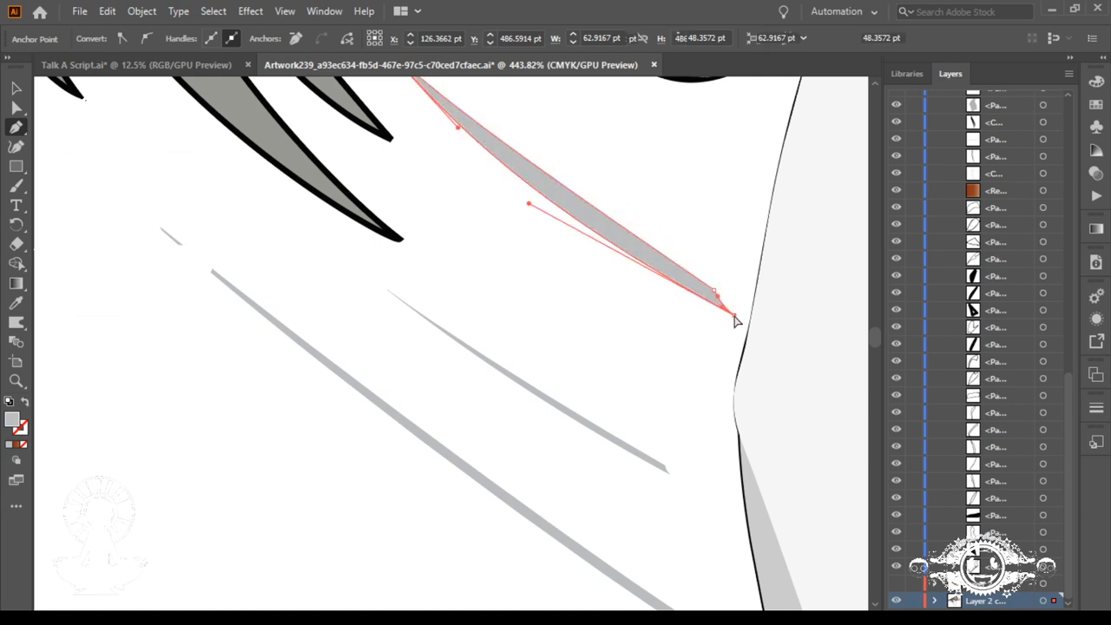
pyautogui.click(734, 314)
pyautogui.moveTo(720, 313); pyautogui.dragTo(727, 309)
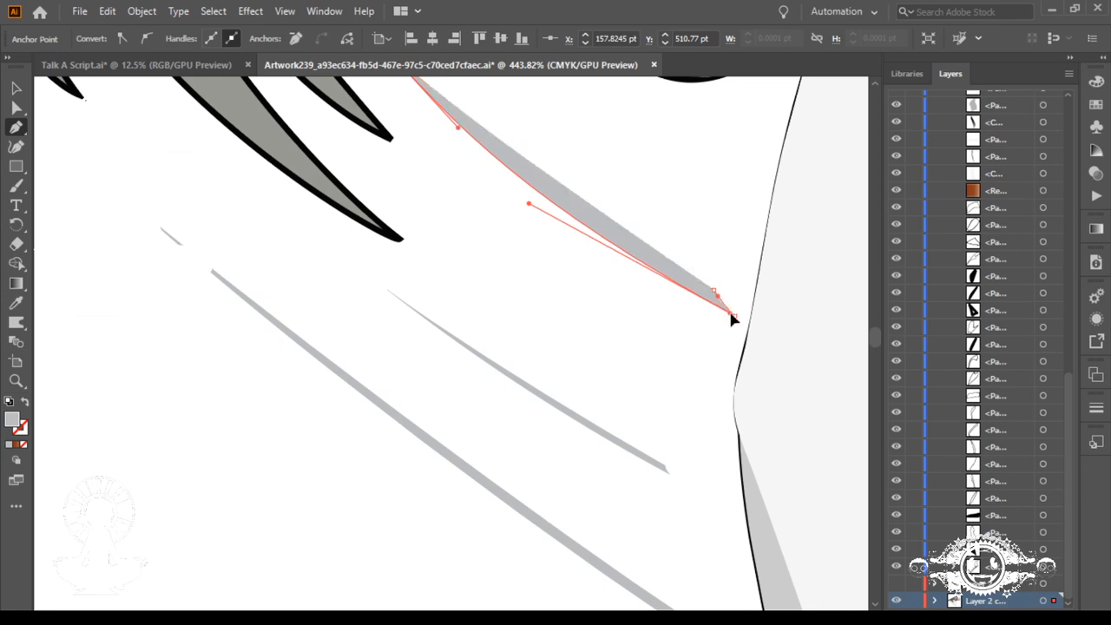
pyautogui.moveTo(733, 314); pyautogui.dragTo(731, 313)
pyautogui.keyDown('ctrl'); pyautogui.click(727, 307); pyautogui.keyUp('ctrl')
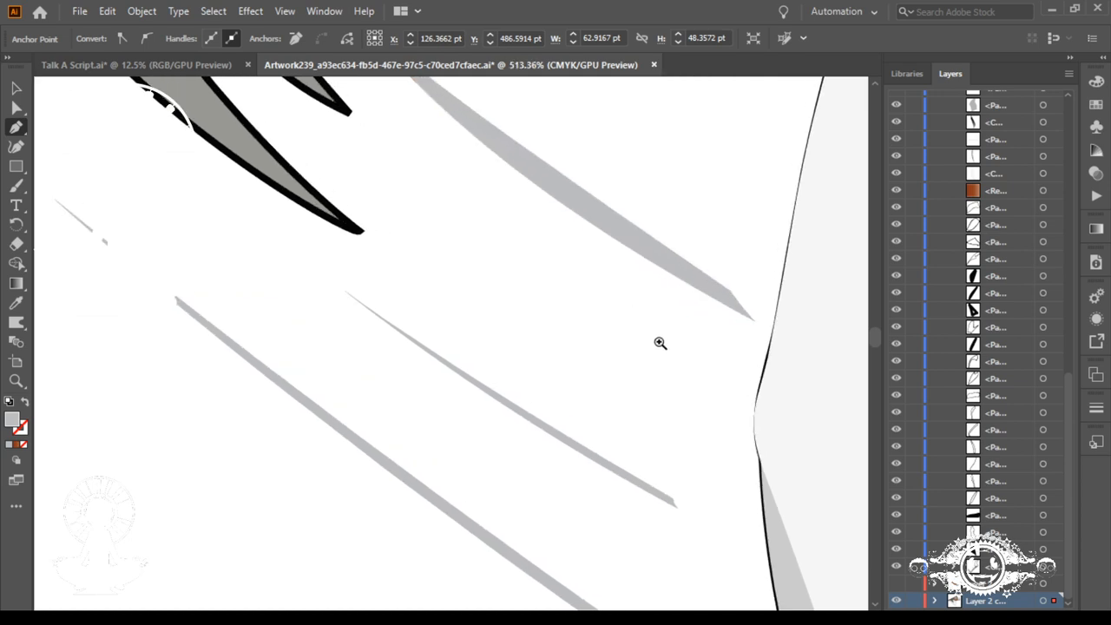
pyautogui.scroll(1, 618, 278)
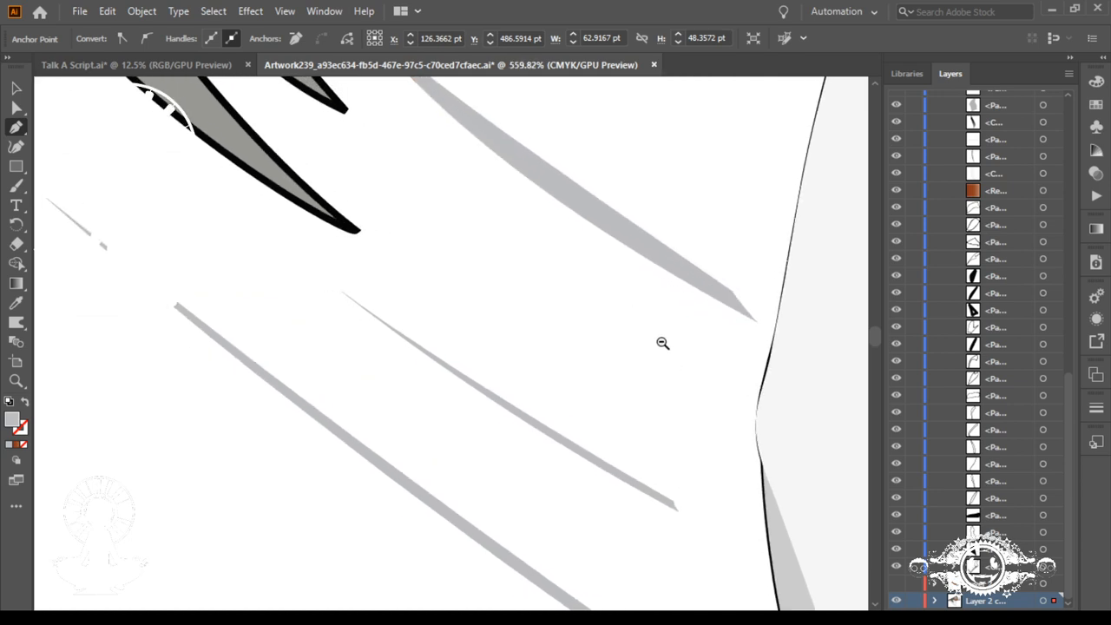
# Step: Adjust the direction handles of the uppermost line's upper and lower edges to bend it into a slim, smooth curve
pyautogui.keyDown('ctrl'); pyautogui.click(729, 291); pyautogui.keyUp('ctrl')
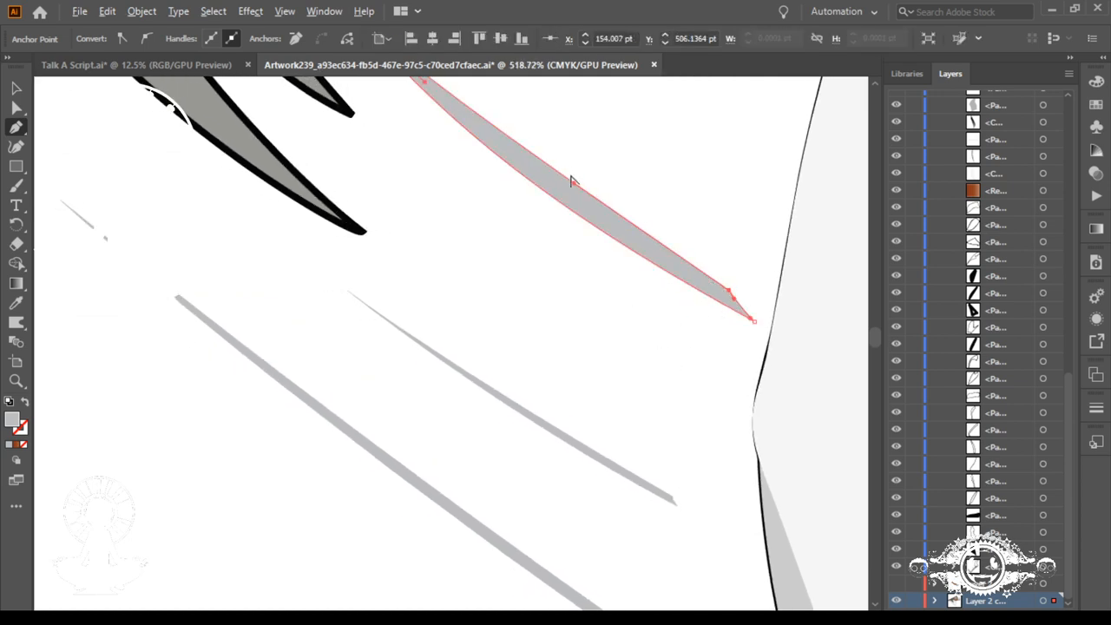
pyautogui.moveTo(574, 189); pyautogui.dragTo(647, 304)
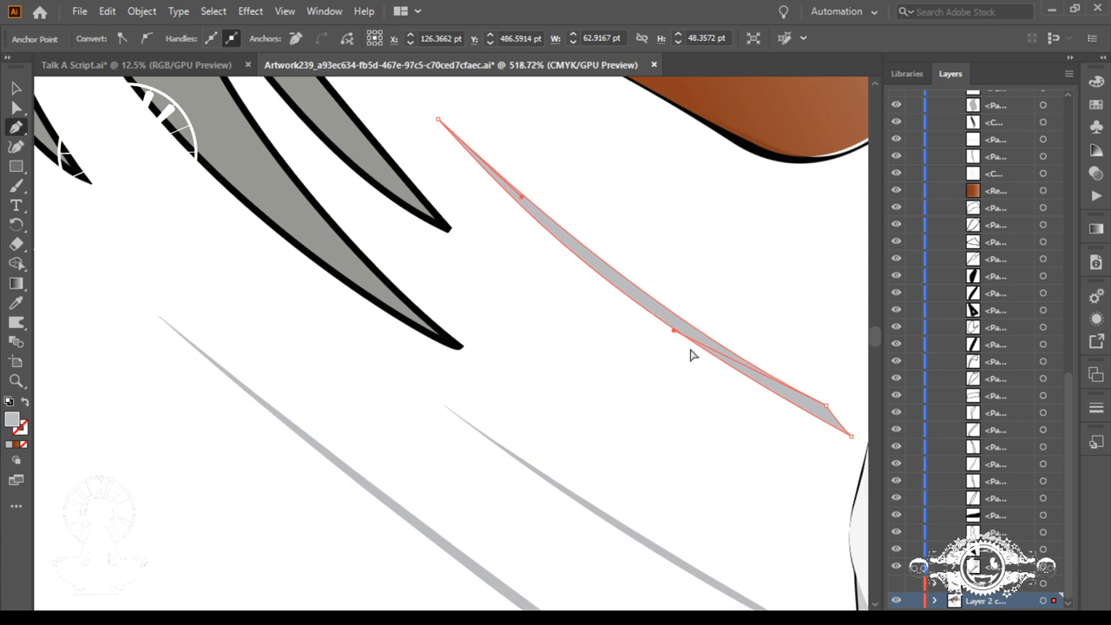
pyautogui.click(758, 383)
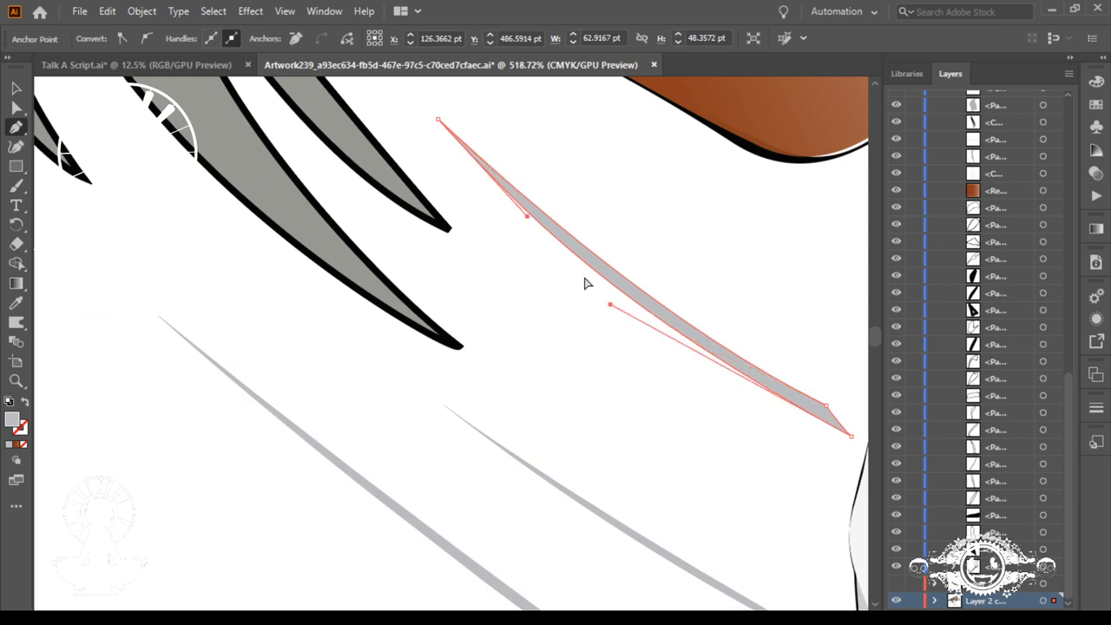
pyautogui.moveTo(527, 218); pyautogui.dragTo(521, 213)
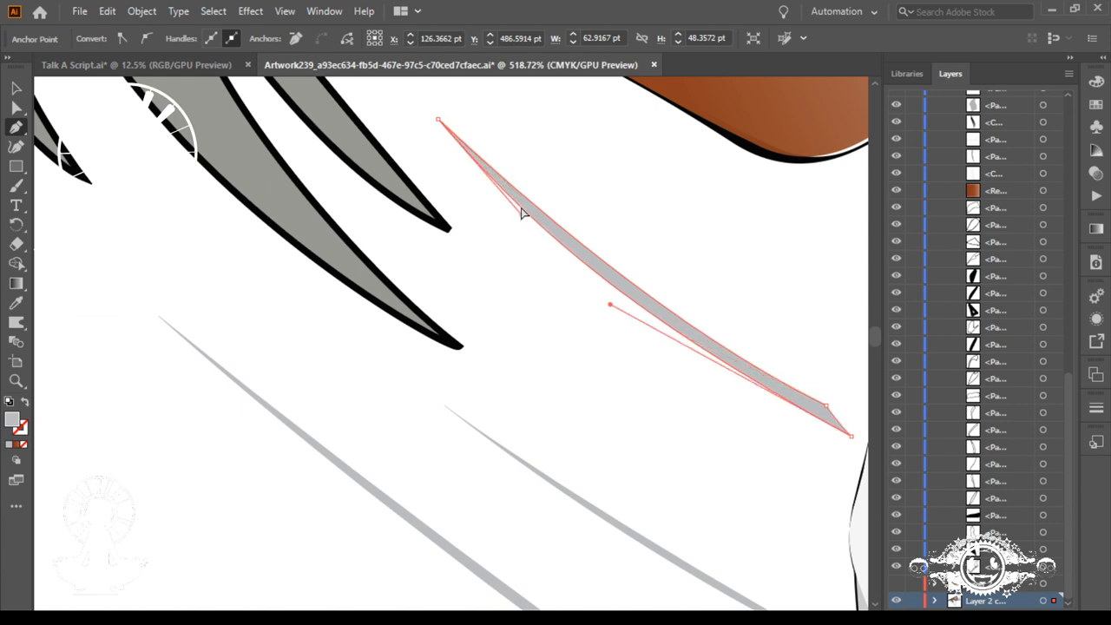
pyautogui.click(438, 119)
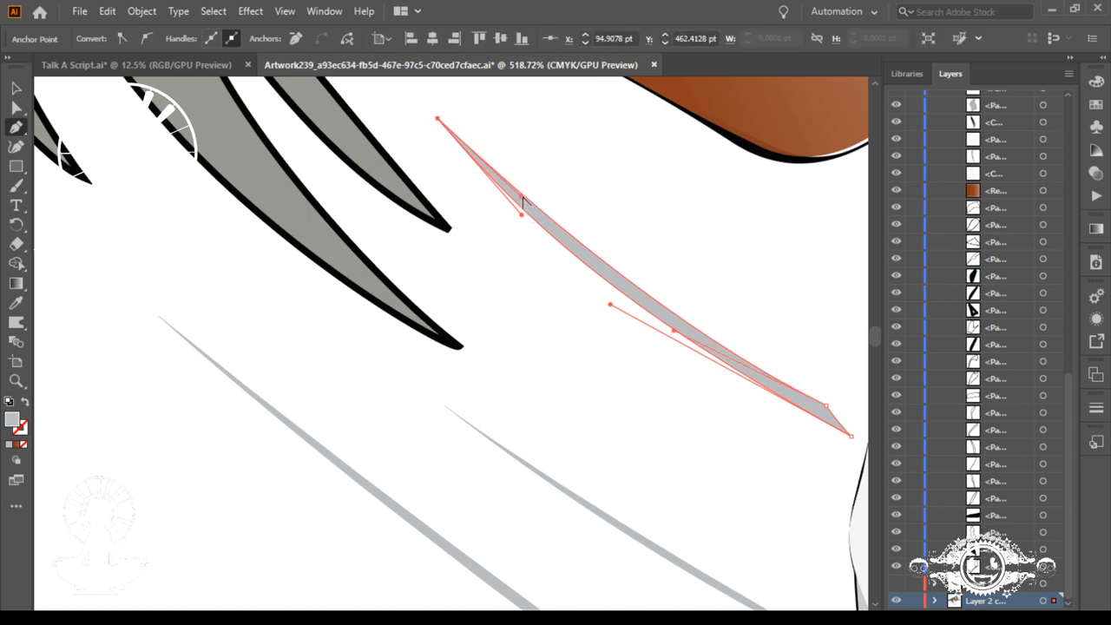
pyautogui.moveTo(521, 198); pyautogui.dragTo(540, 230)
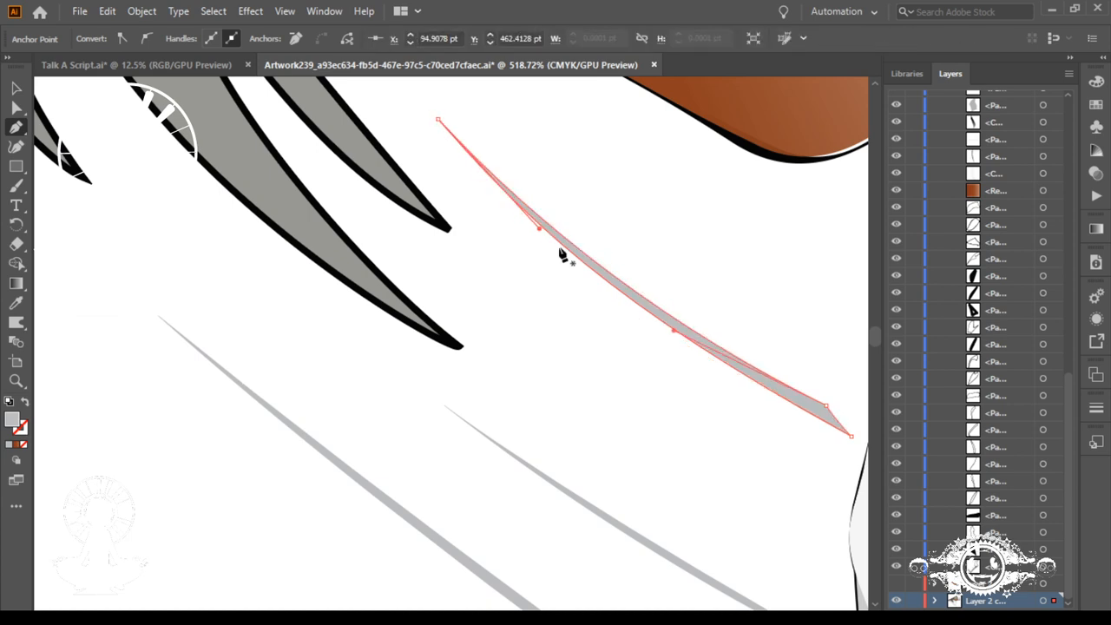
# Step: Select both anchor points at the uppermost line's right end and move them slightly up toward the figure
pyautogui.hotkey('ctrl', '-')
pyautogui.hotkey('ctrl', '-')
pyautogui.hotkey('ctrl', '-')
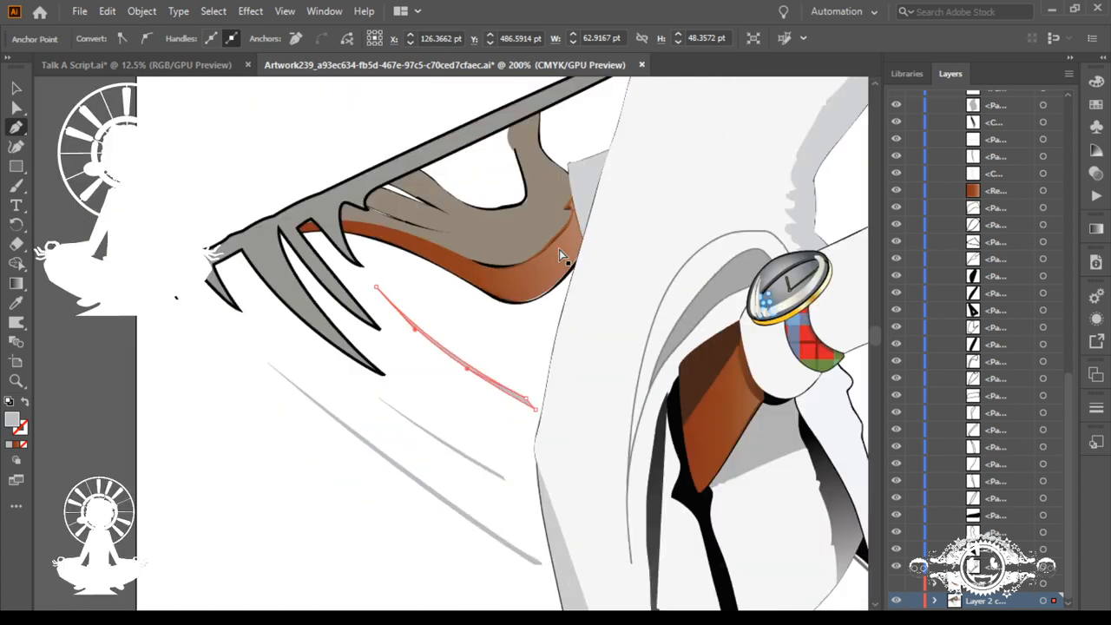
pyautogui.moveTo(536, 379); pyautogui.dragTo(528, 422)
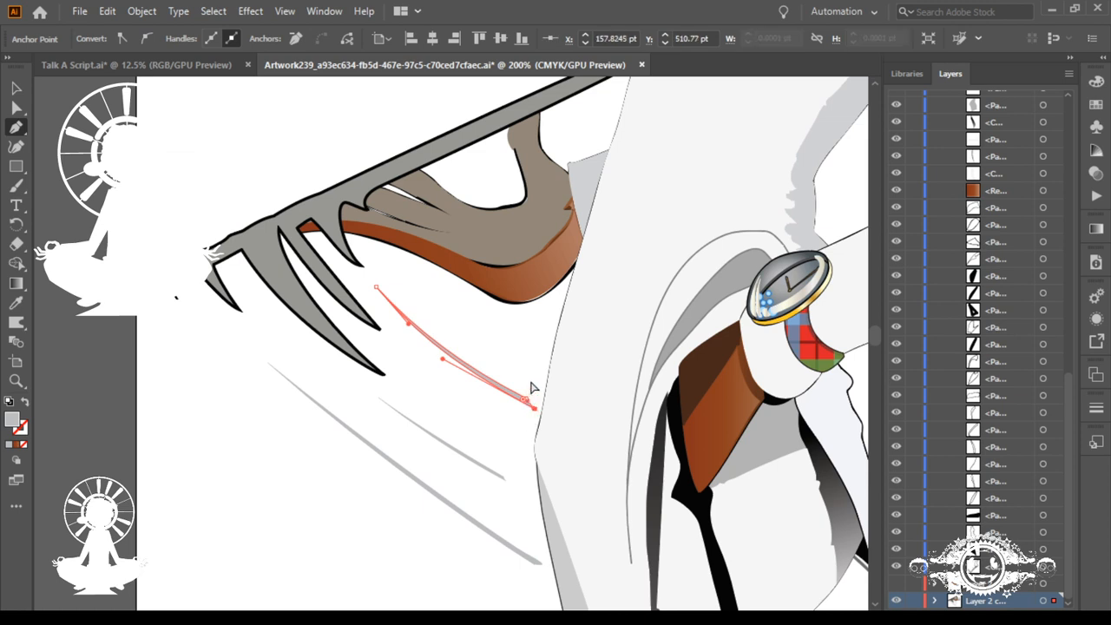
pyautogui.moveTo(538, 382)
pyautogui.mouseDown()
pyautogui.moveTo(520, 421)
pyautogui.moveTo(538, 398)
pyautogui.mouseUp()
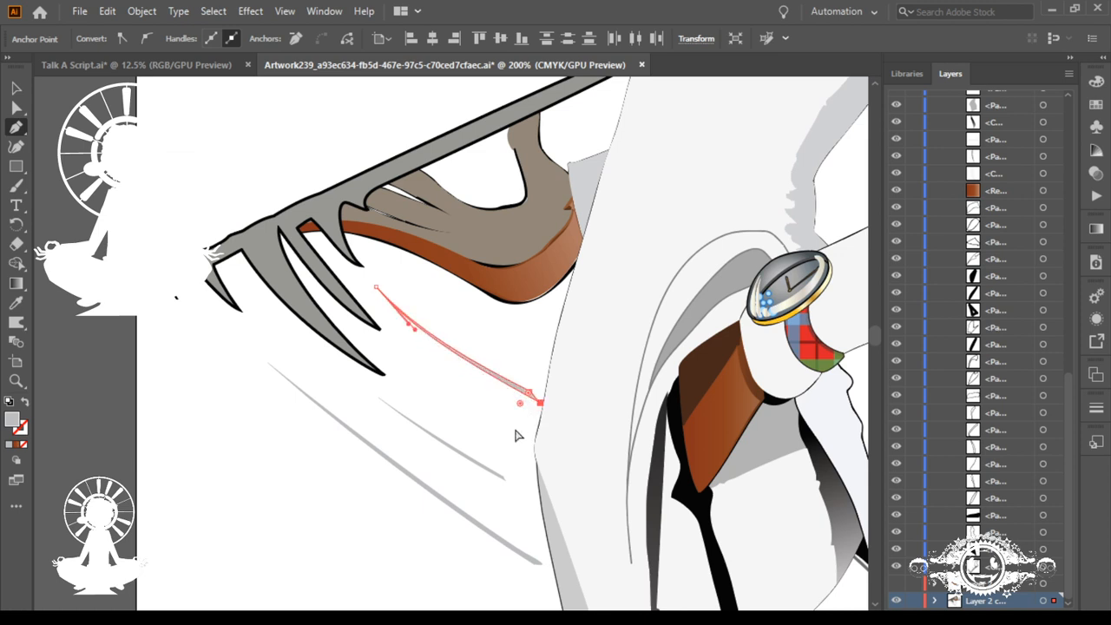
# Step: Extend the middle line's right end toward the figure and rotate its end anchor points to bend the line into a curve
pyautogui.keyDown('ctrl'); pyautogui.click(502, 490); pyautogui.keyUp('ctrl')
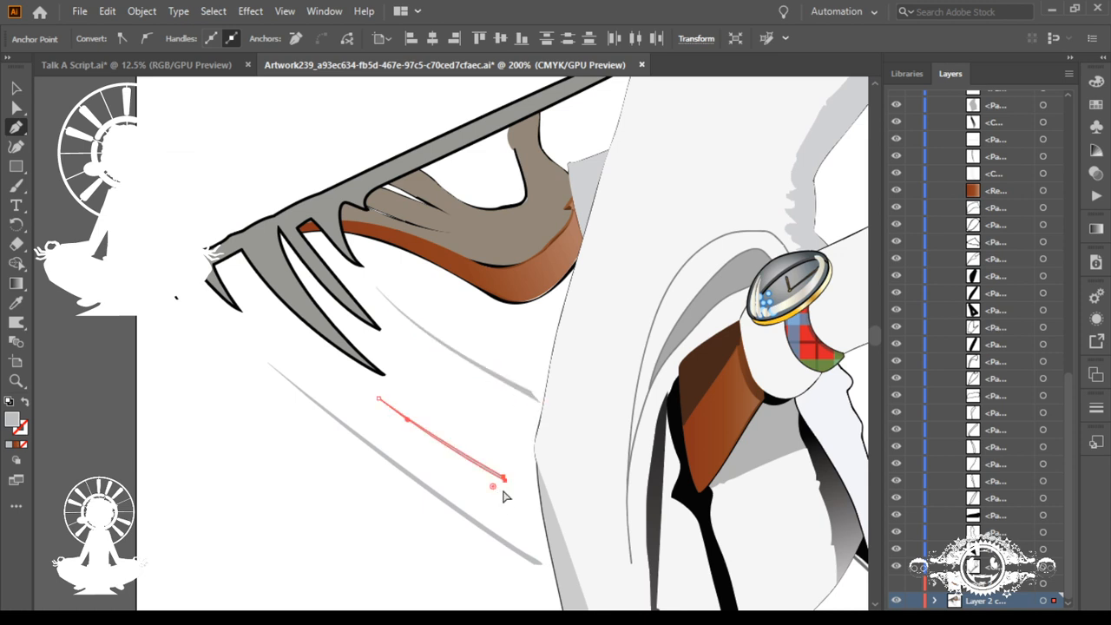
pyautogui.moveTo(506, 486)
pyautogui.mouseDown()
pyautogui.moveTo(521, 489)
pyautogui.moveTo(519, 479)
pyautogui.mouseUp()
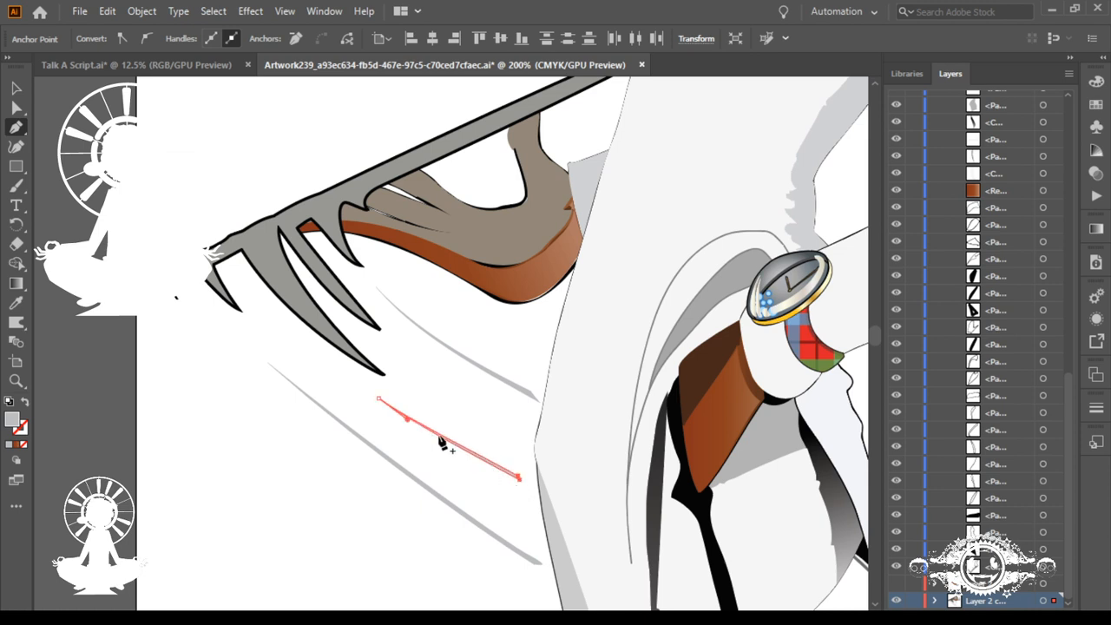
pyautogui.click(16, 224)
pyautogui.moveTo(481, 438); pyautogui.dragTo(458, 421)
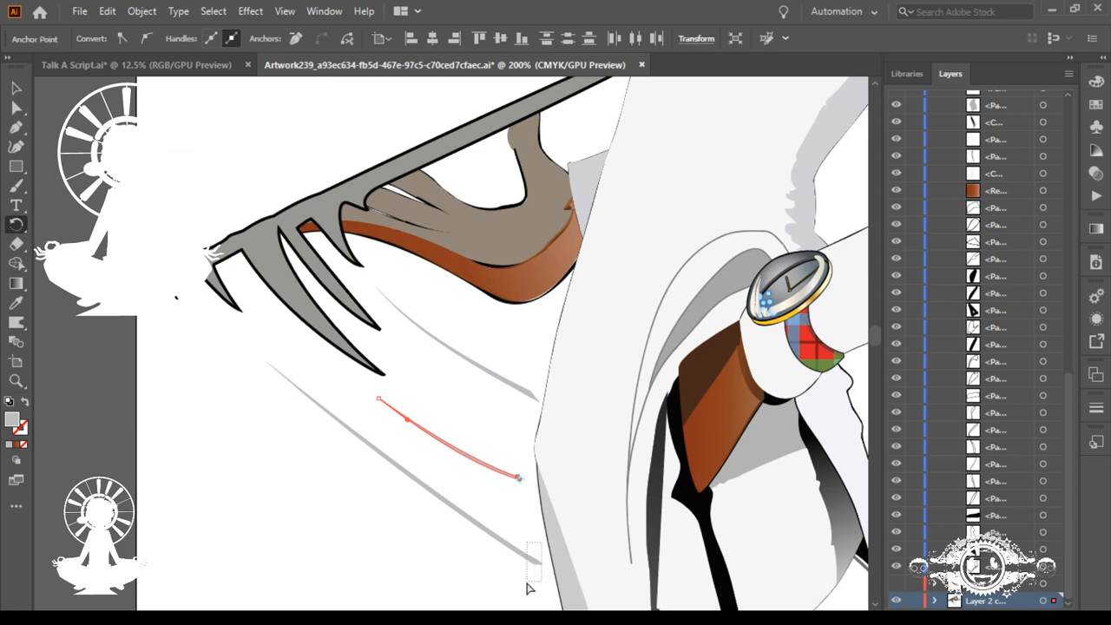
# Step: Rotate the anchor points at the lowest line's right end to curve the line slightly, and collapse the object list of Layer 1
pyautogui.hotkey('ctrl', 'z')
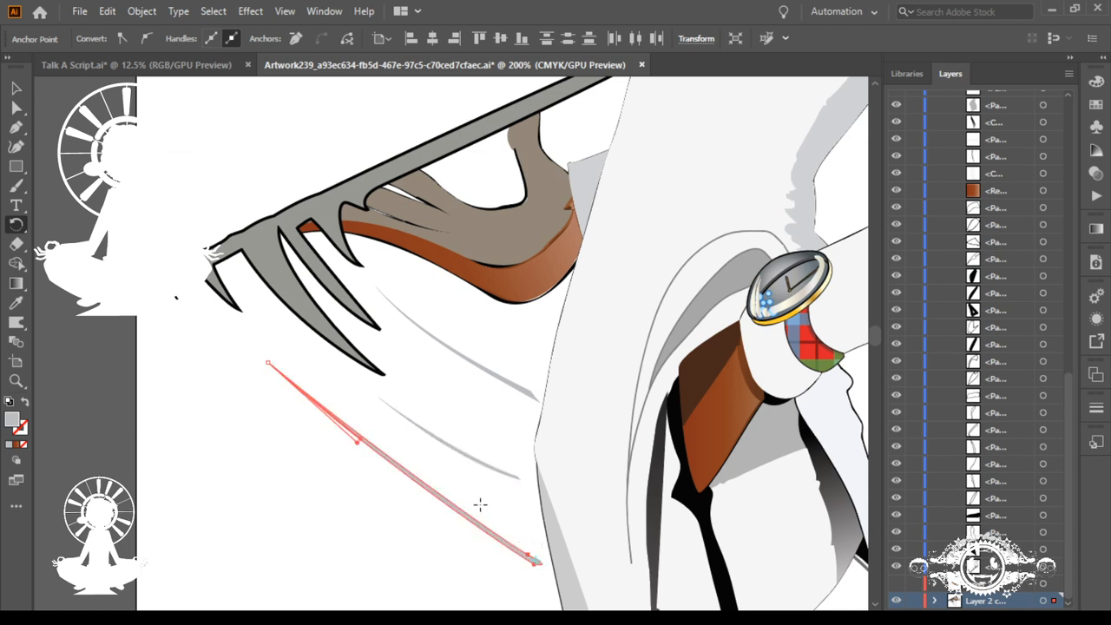
pyautogui.moveTo(480, 505); pyautogui.dragTo(470, 514)
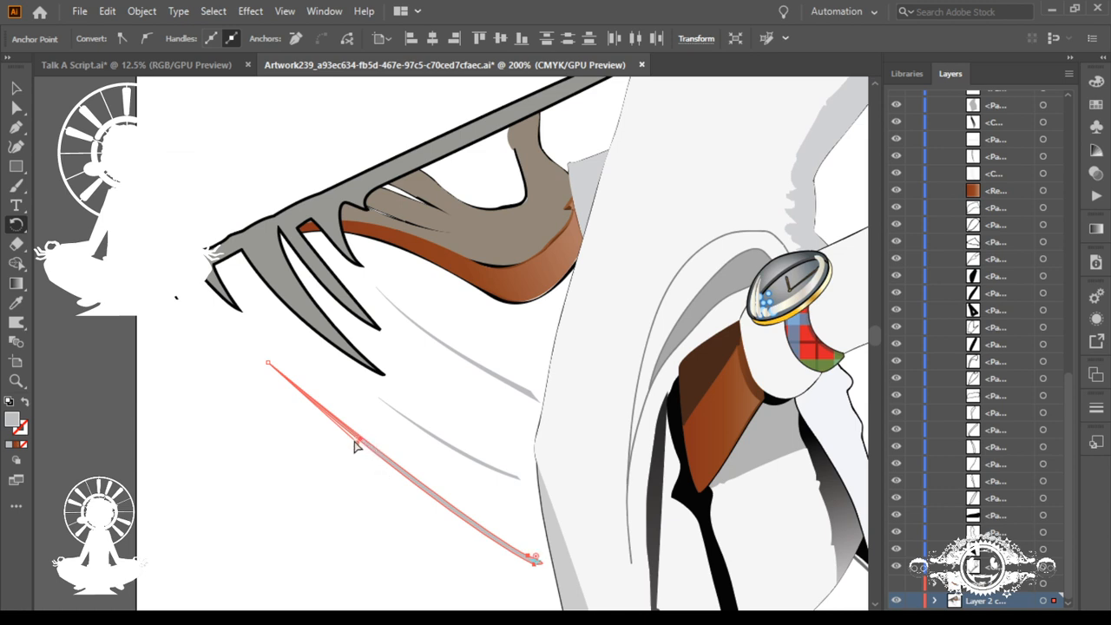
pyautogui.hotkey('ctrl', 'shift', 'a')
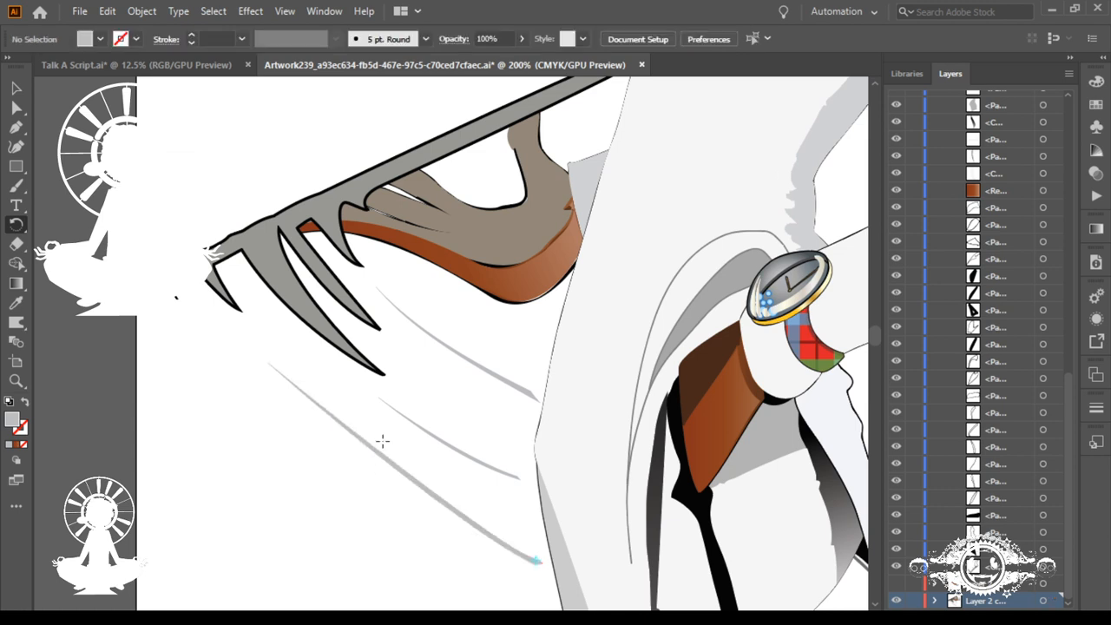
pyautogui.moveTo(529, 547); pyautogui.dragTo(547, 582)
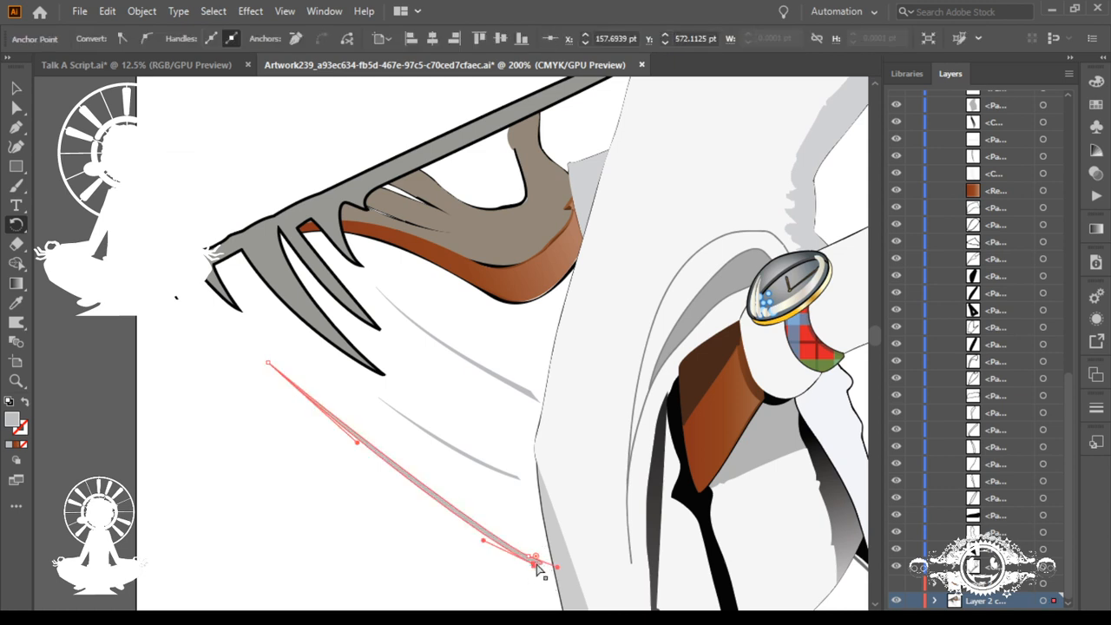
pyautogui.moveTo(519, 537); pyautogui.dragTo(564, 585)
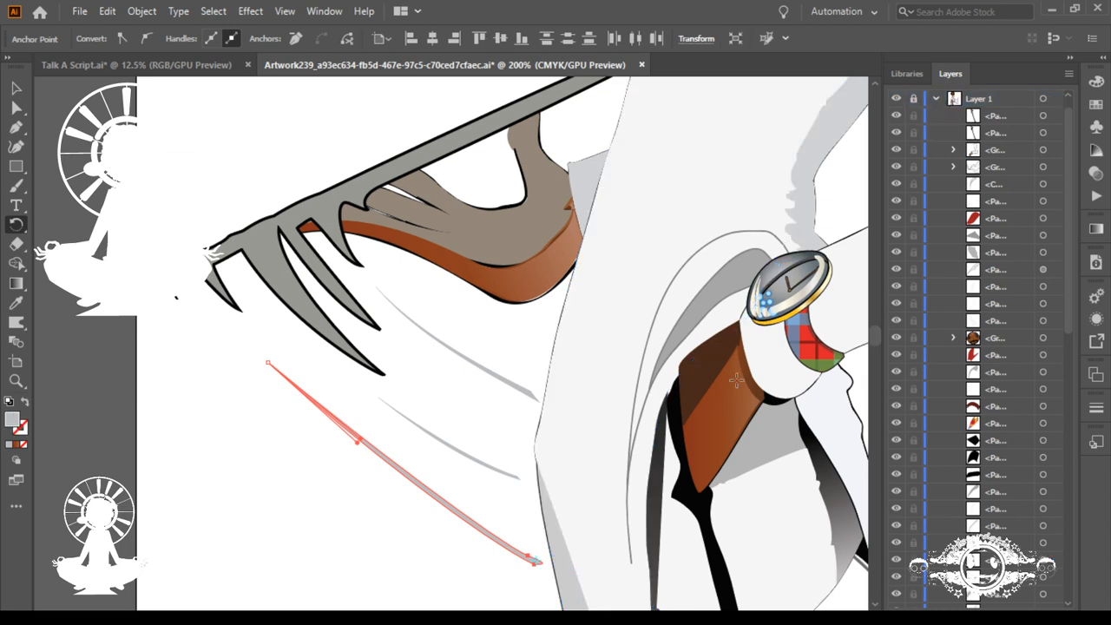
pyautogui.click(935, 99)
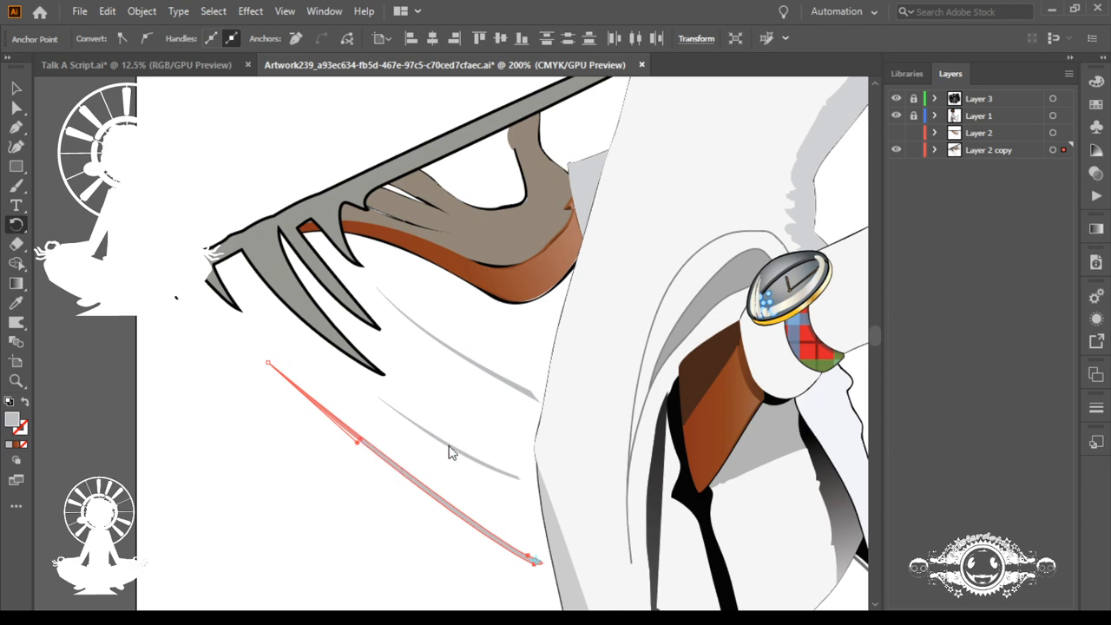
# Step: Save the document as me.ai and clear the selection of the lowest motion line with the whole artboard in view
pyautogui.hotkey('ctrl', 's')
pyautogui.hotkey('ctrl', '-')
pyautogui.hotkey('ctrl', '-')
pyautogui.hotkey('ctrl', '-')
pyautogui.hotkey('ctrl', '-')
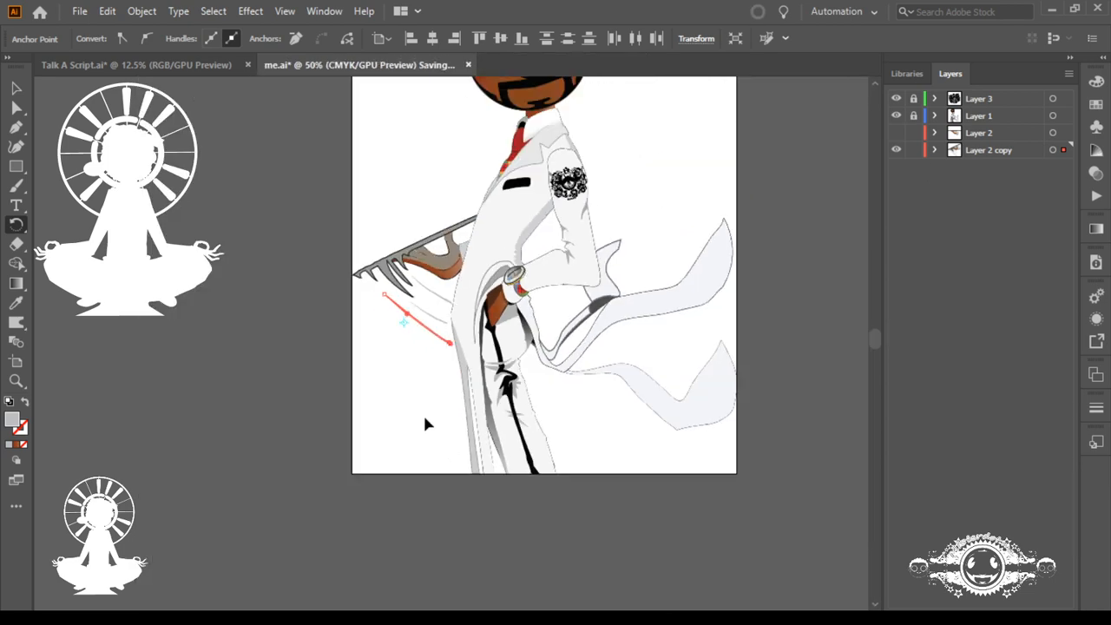
pyautogui.moveTo(353, 249); pyautogui.dragTo(704, 317)
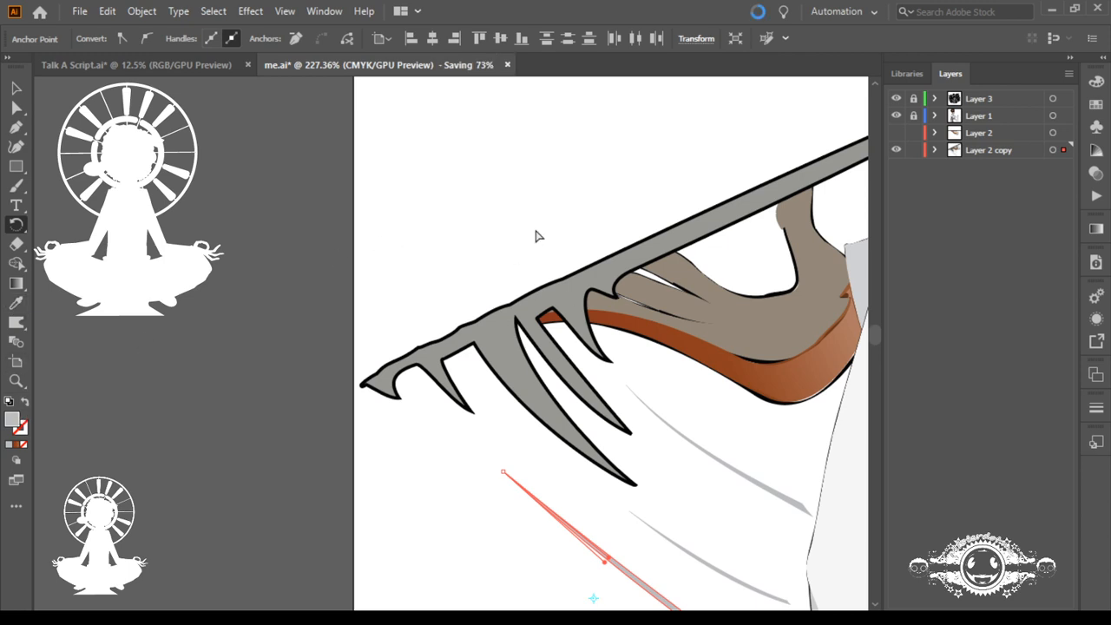
pyautogui.hotkey('ctrl', '0')
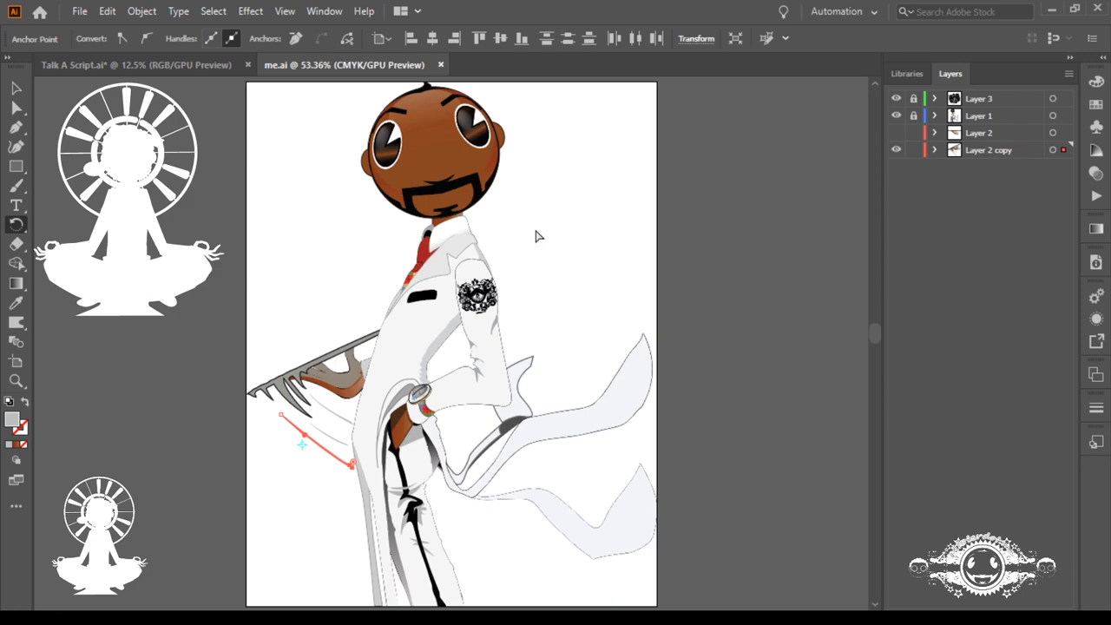
pyautogui.click(572, 263)
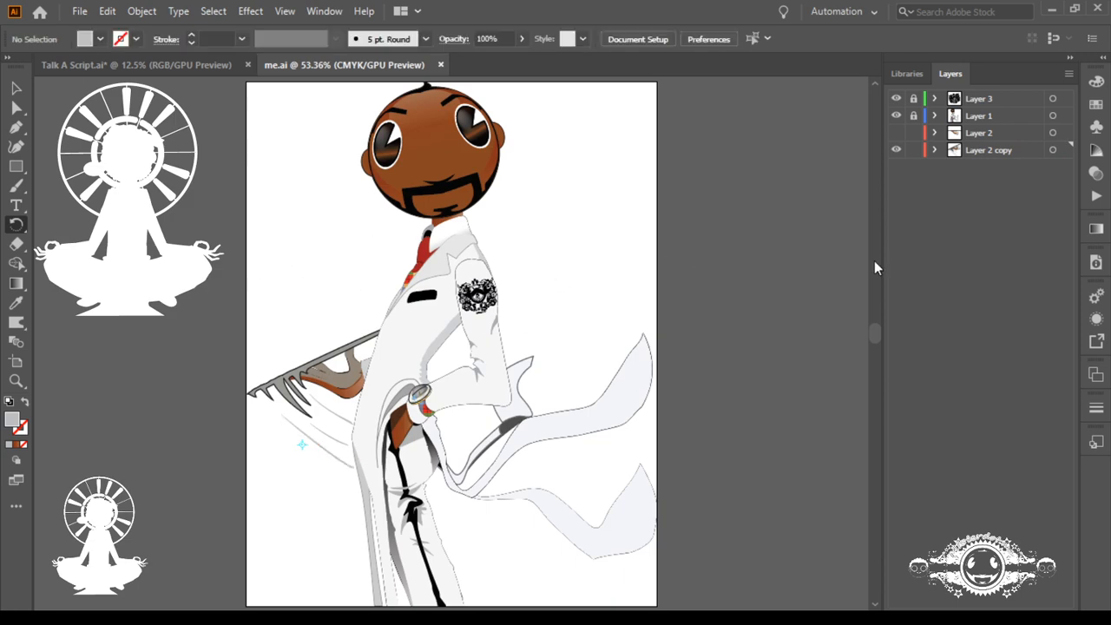
# Step: Show Layer 2 with the original tray arm and hide Layer 2 copy with the claws and motion lines
pyautogui.click(896, 151)
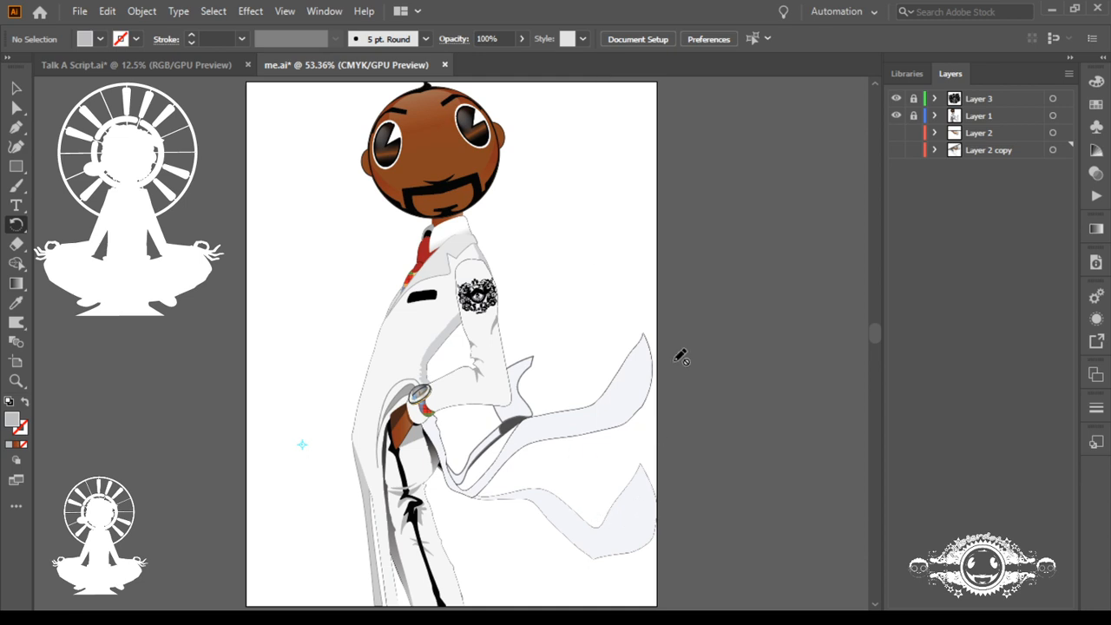
pyautogui.click(895, 151)
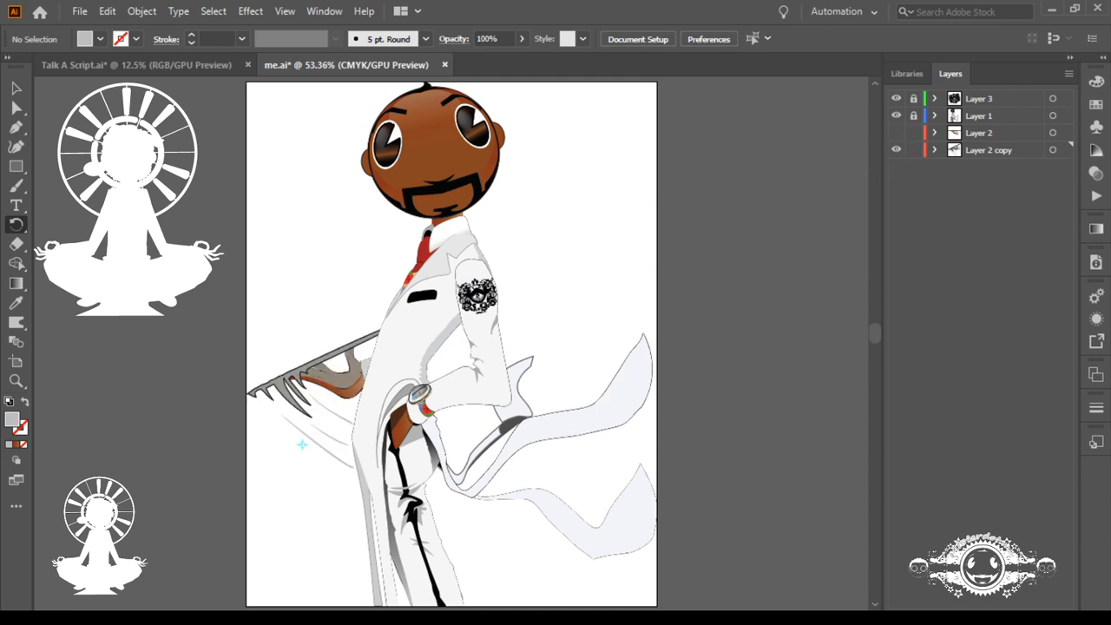
pyautogui.press('space')
pyautogui.click(895, 132)
pyautogui.click(896, 150)
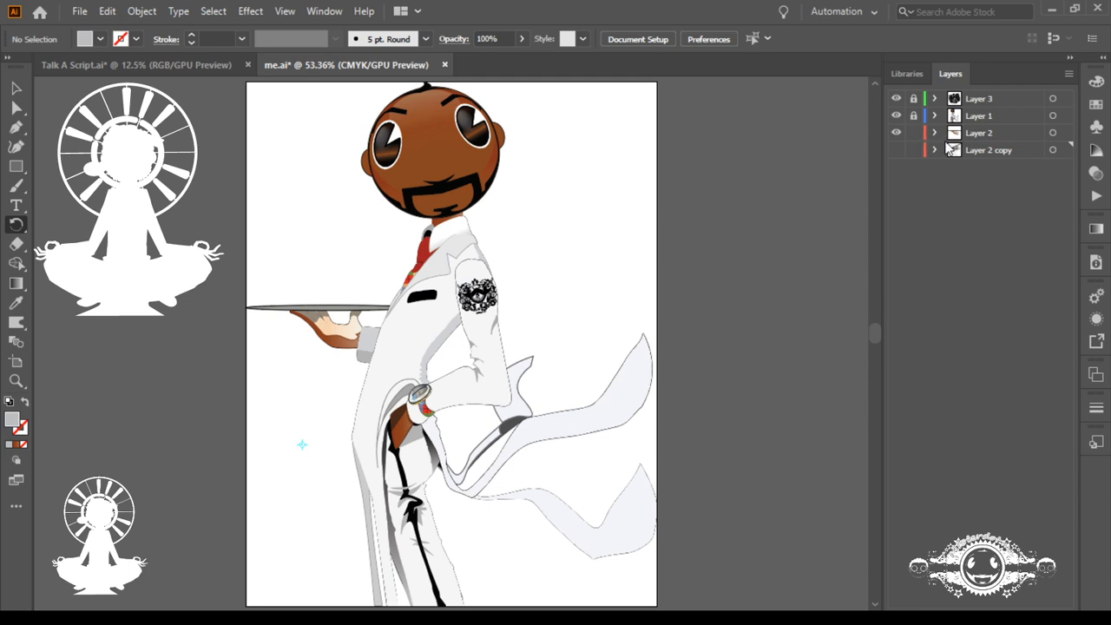
# Step: Expand and unlock Layer 1, and select the black pupil shape in the figure's eye nearest the tattooed arm
pyautogui.click(935, 118)
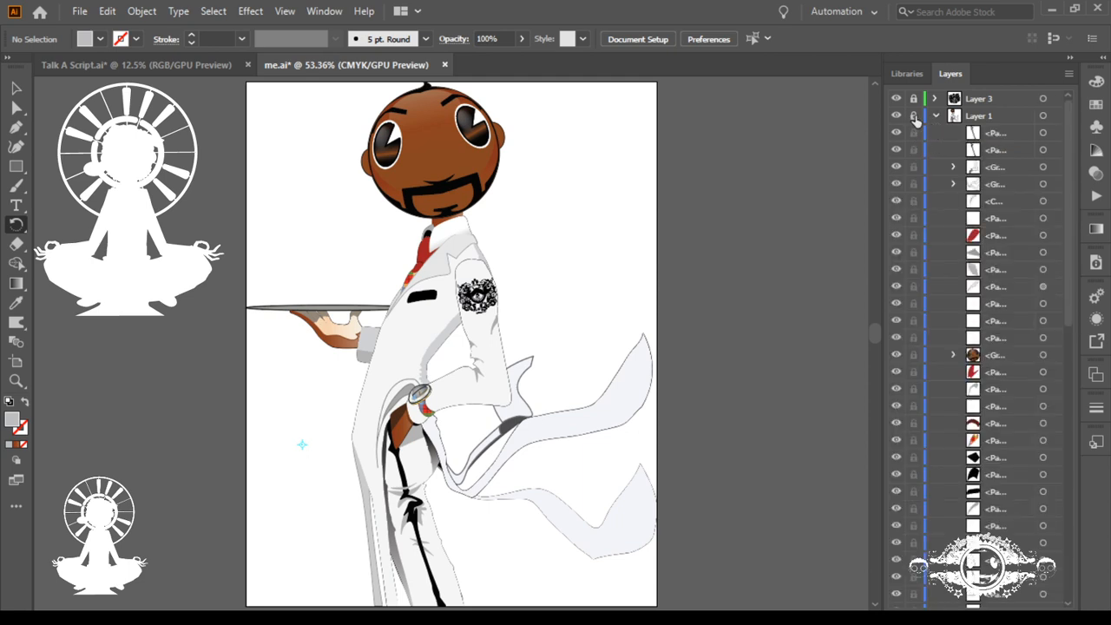
pyautogui.click(914, 116)
pyautogui.keyDown('ctrl'); pyautogui.click(486, 146); pyautogui.keyUp('ctrl')
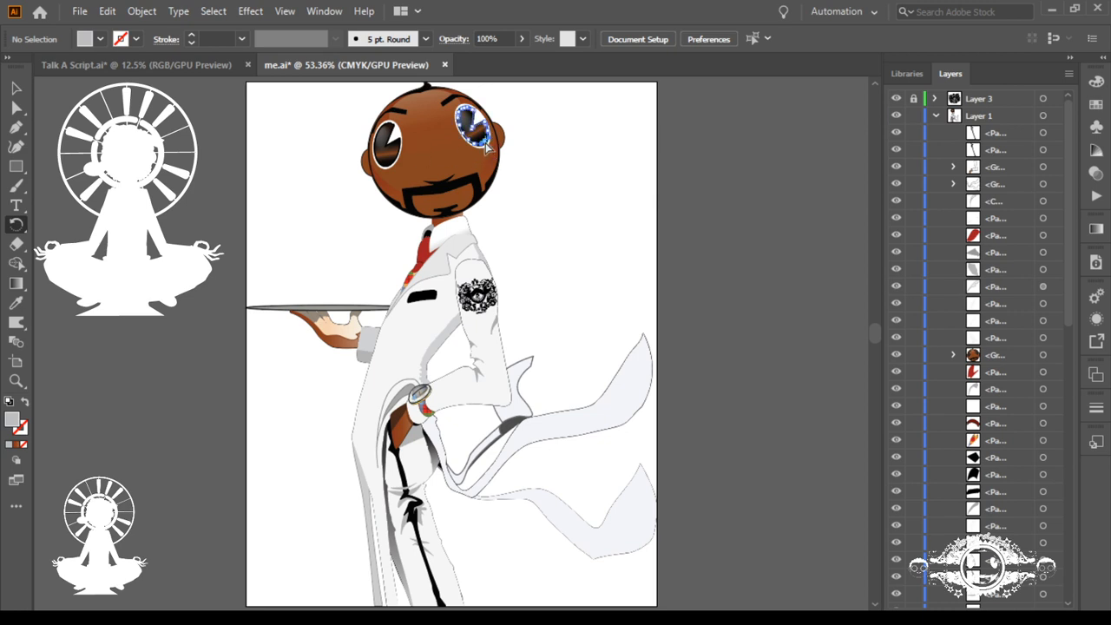
pyautogui.moveTo(435, 99); pyautogui.dragTo(697, 347)
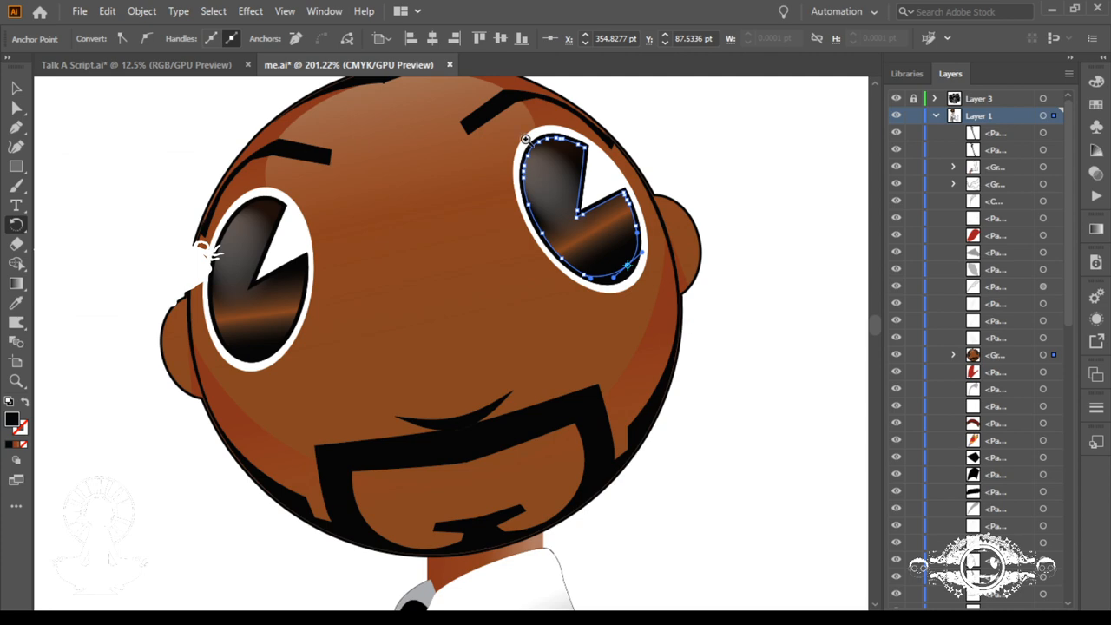
pyautogui.moveTo(511, 133); pyautogui.dragTo(751, 283)
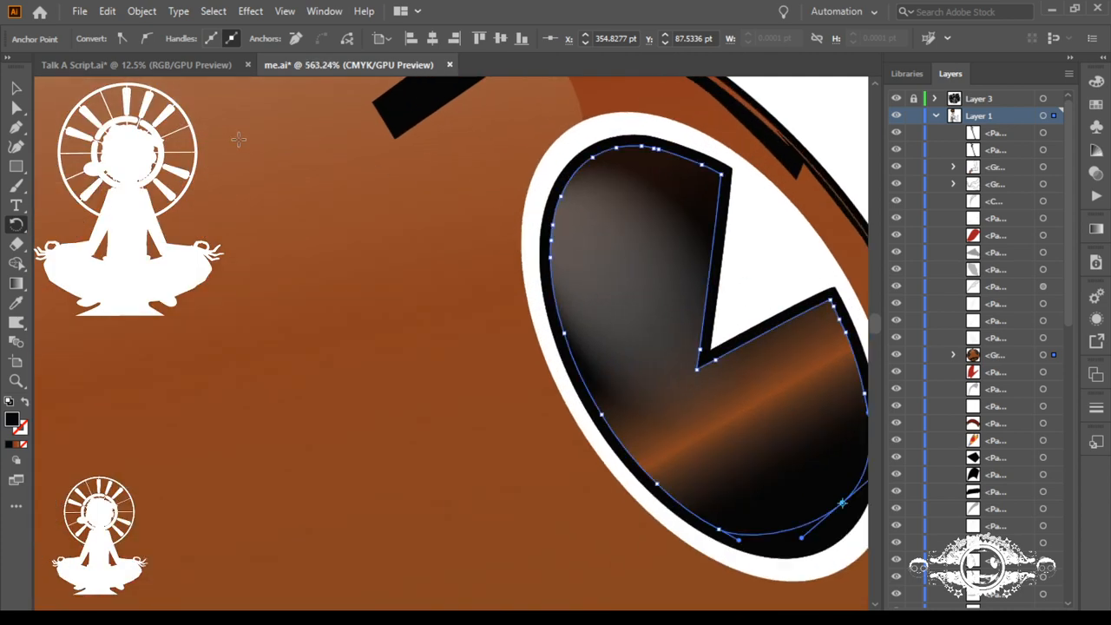
# Step: Switch to outline view and select the whole head group with the Selection tool
pyautogui.click(12, 95)
pyautogui.hotkey('ctrl', 'y')
pyautogui.moveTo(534, 390); pyautogui.dragTo(720, 345)
pyautogui.moveTo(709, 384); pyautogui.dragTo(564, 189)
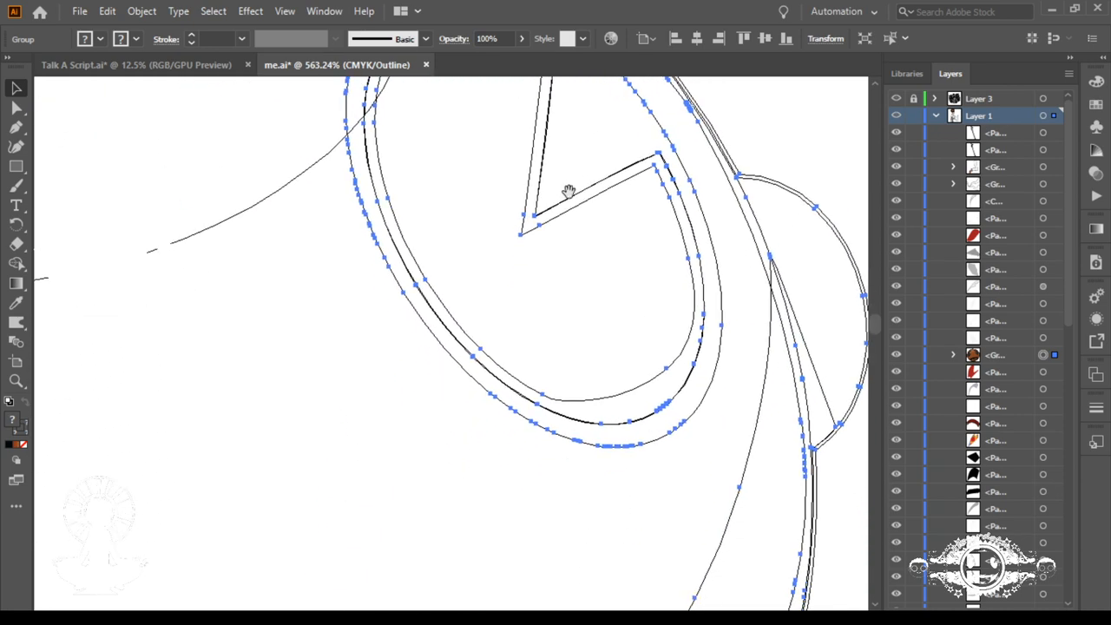
# Step: Examine the head group's contents in the object list of Layer 1, and return to the full-colour preview of the artboard
pyautogui.click(954, 355)
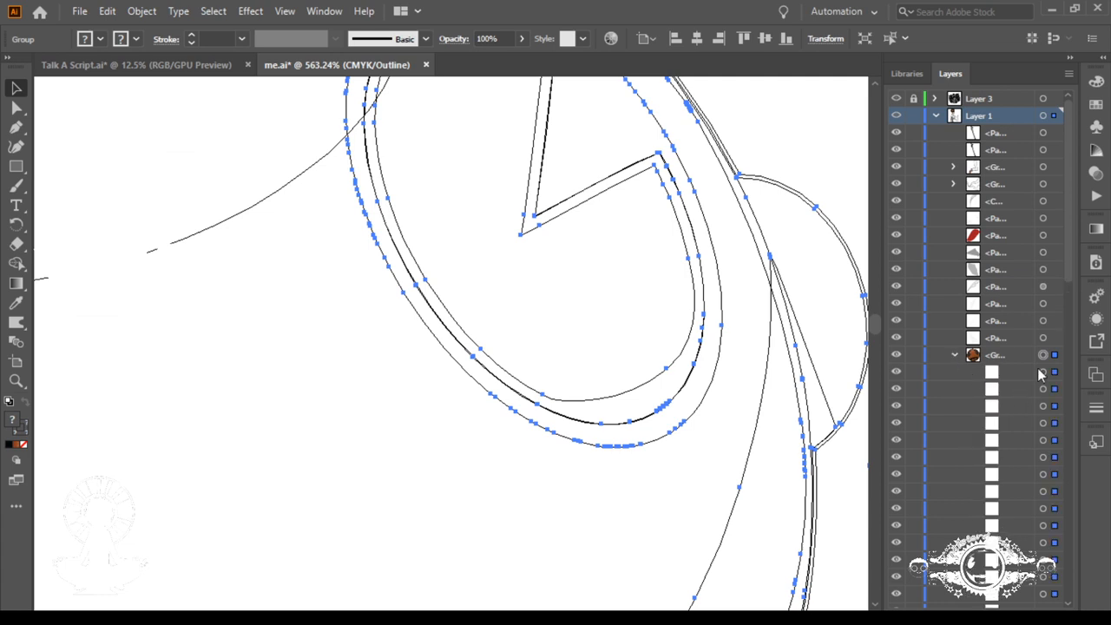
pyautogui.moveTo(1070, 283); pyautogui.dragTo(1070, 302)
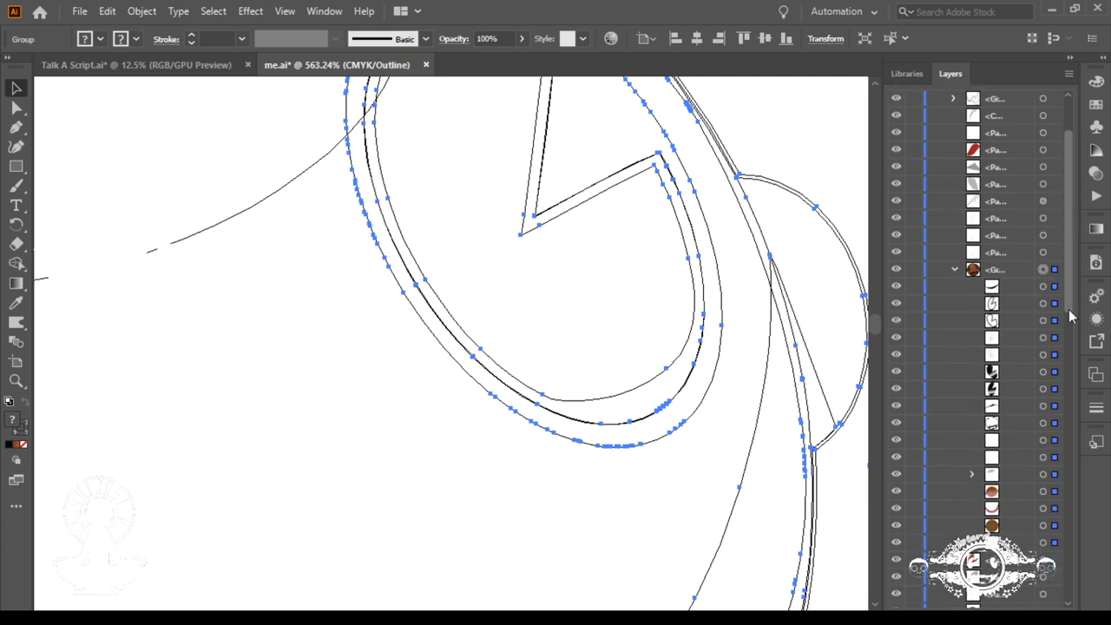
pyautogui.click(954, 269)
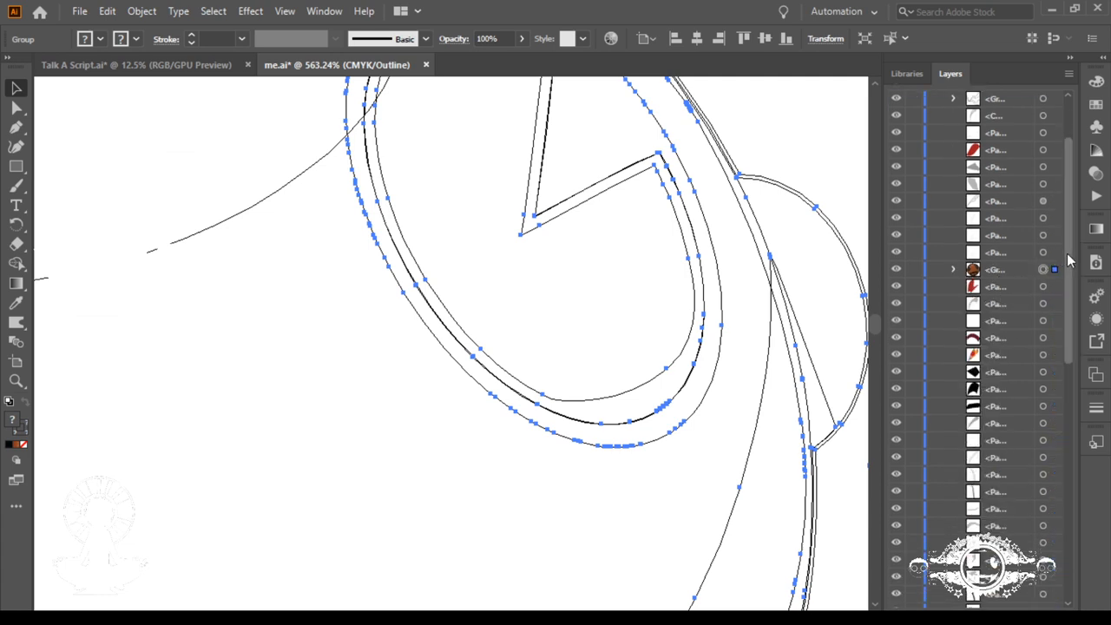
pyautogui.scroll(3, 1068, 278)
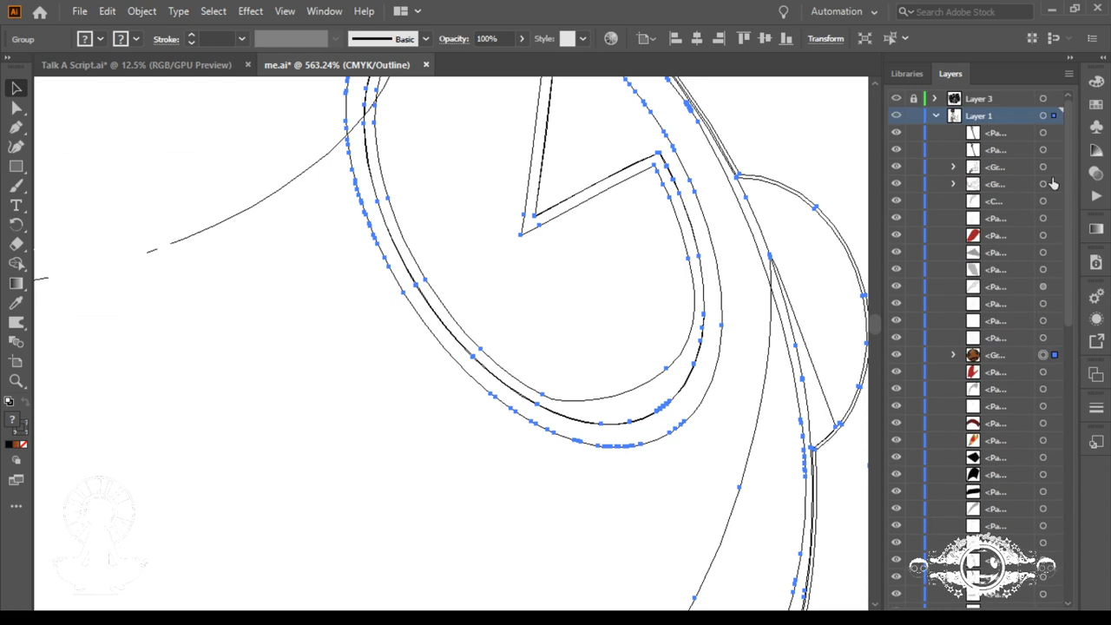
pyautogui.hotkey('ctrl', 'y')
pyautogui.hotkey('ctrl', '0')
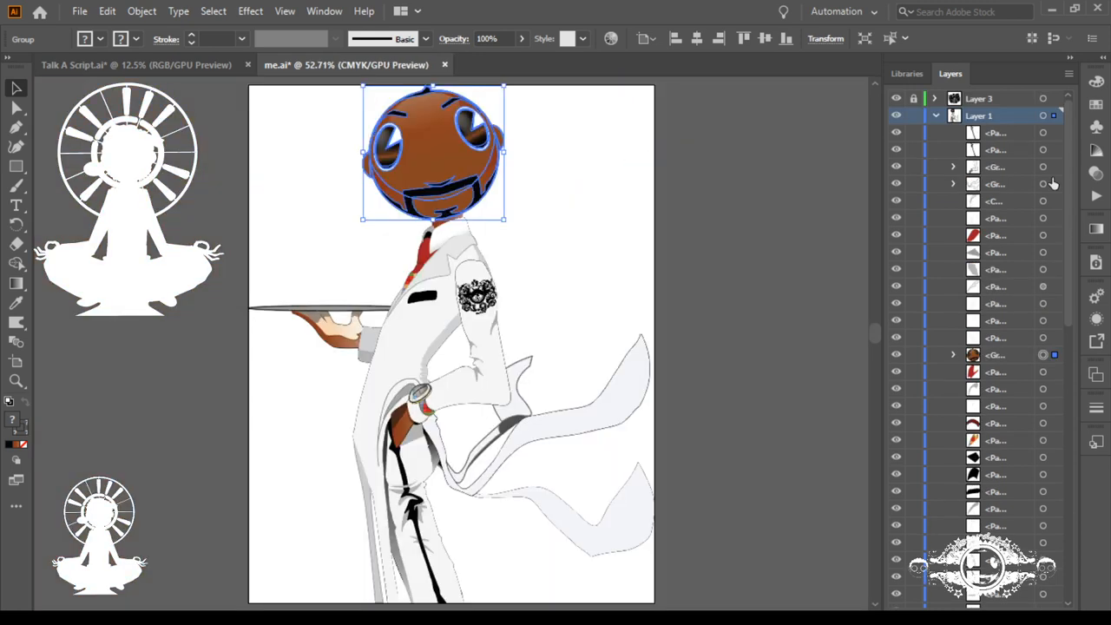
# Step: Create a new layer above Layer 1, move the head group into it, and collapse and lock Layer 1
pyautogui.keyDown('ctrl'); pyautogui.click(427, 209); pyautogui.keyUp('ctrl')
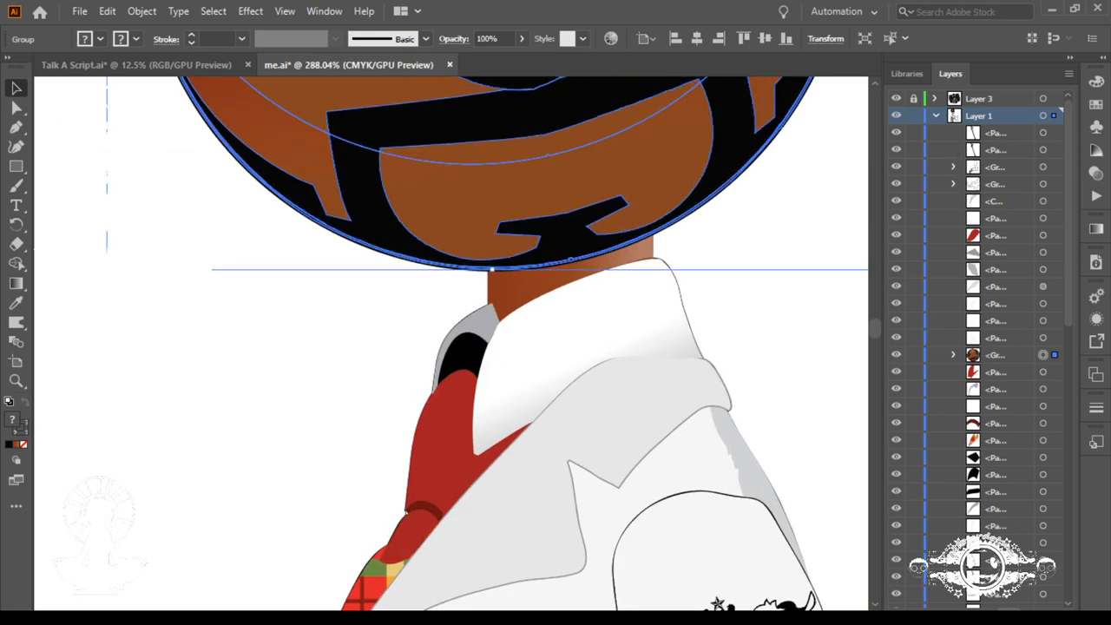
pyautogui.click(1030, 608)
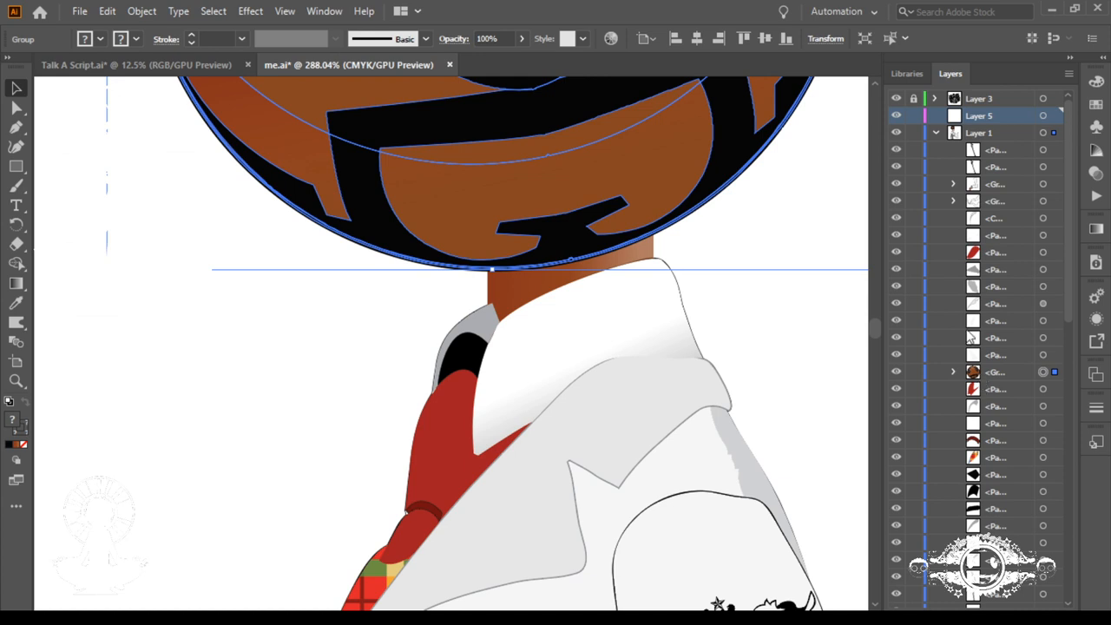
pyautogui.moveTo(963, 372); pyautogui.dragTo(946, 129)
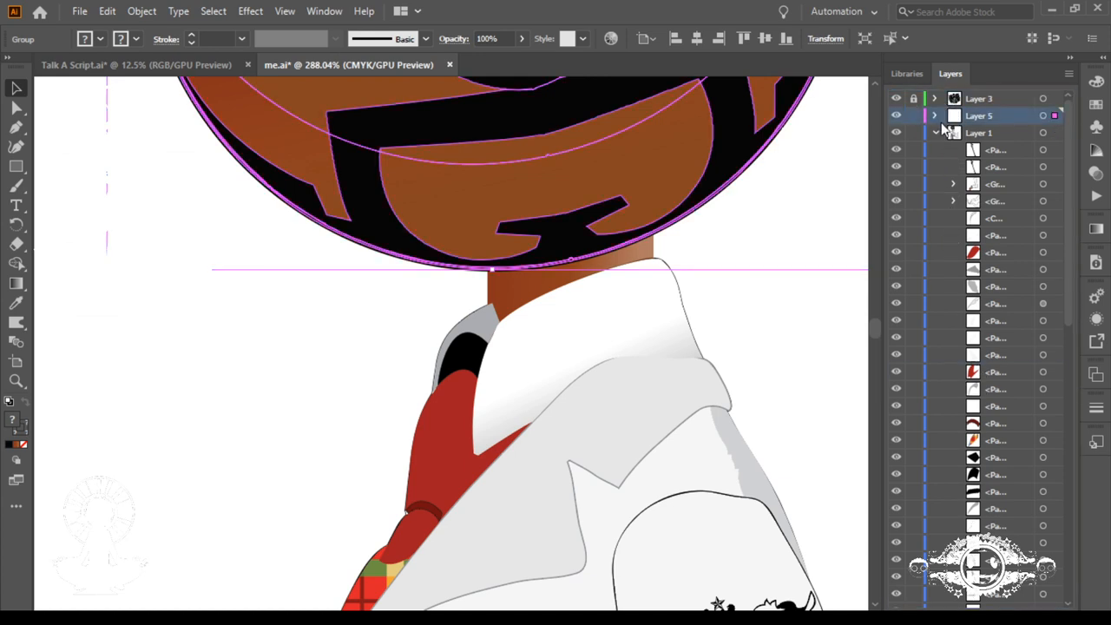
pyautogui.click(936, 132)
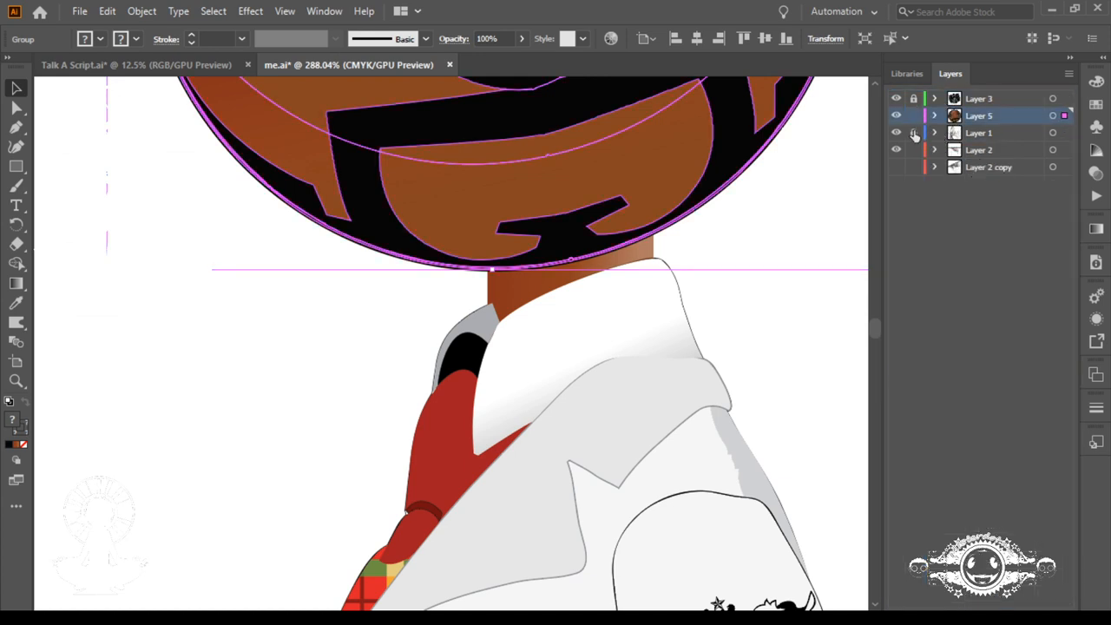
pyautogui.click(913, 133)
# Step: Expand Layer 5, ungroup the head, and hide its clip group
pyautogui.click(934, 115)
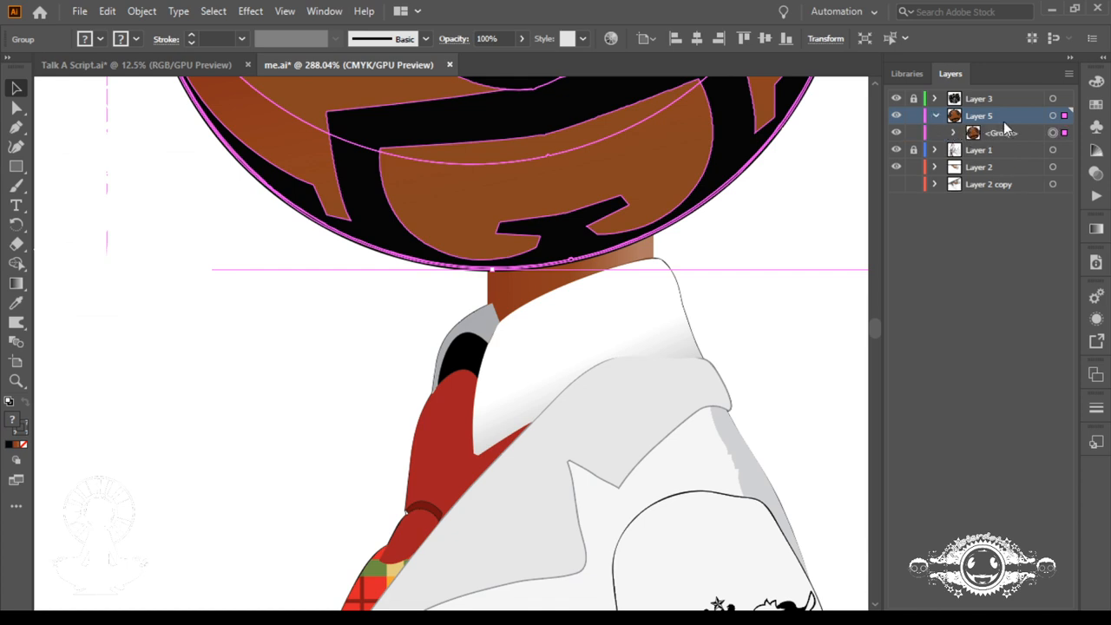
pyautogui.hotkey('ctrl', 'shift', 'g')
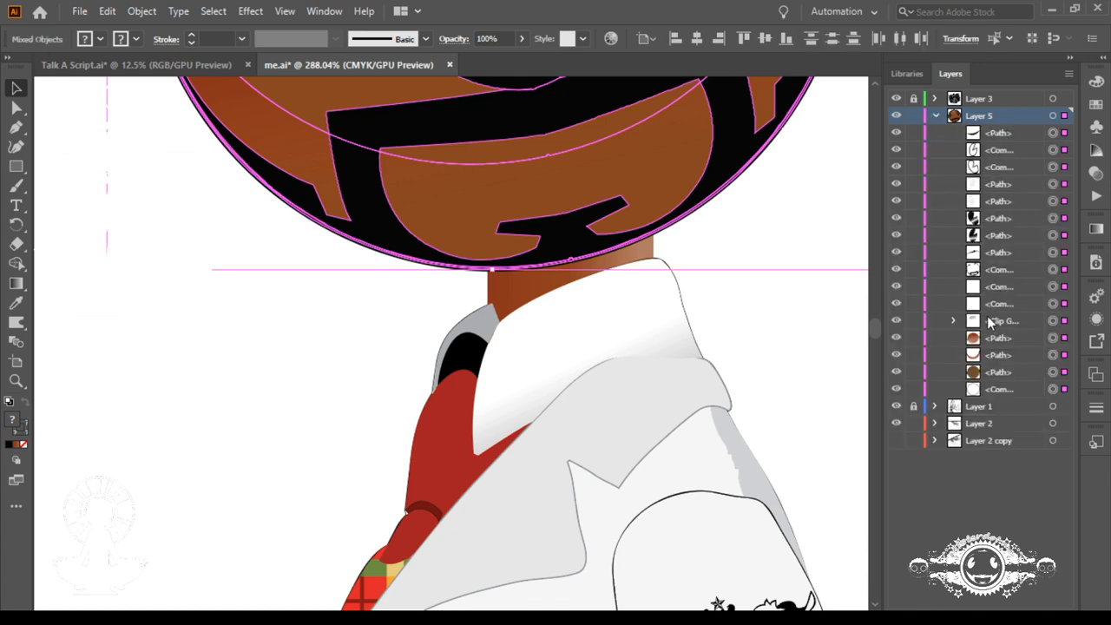
pyautogui.click(895, 320)
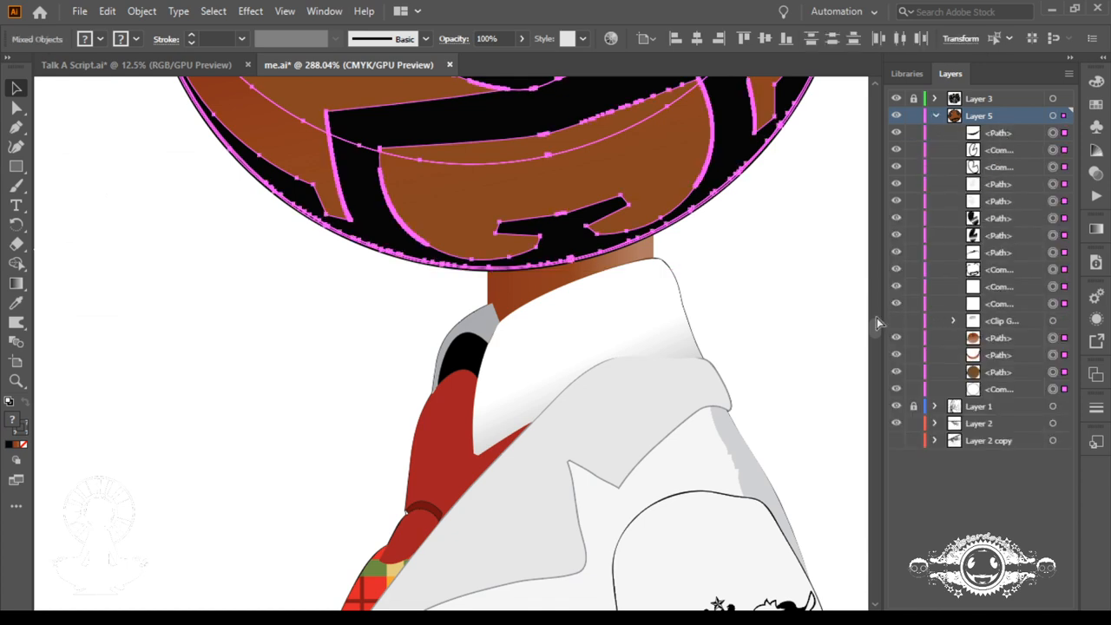
pyautogui.hotkey('ctrl', '0')
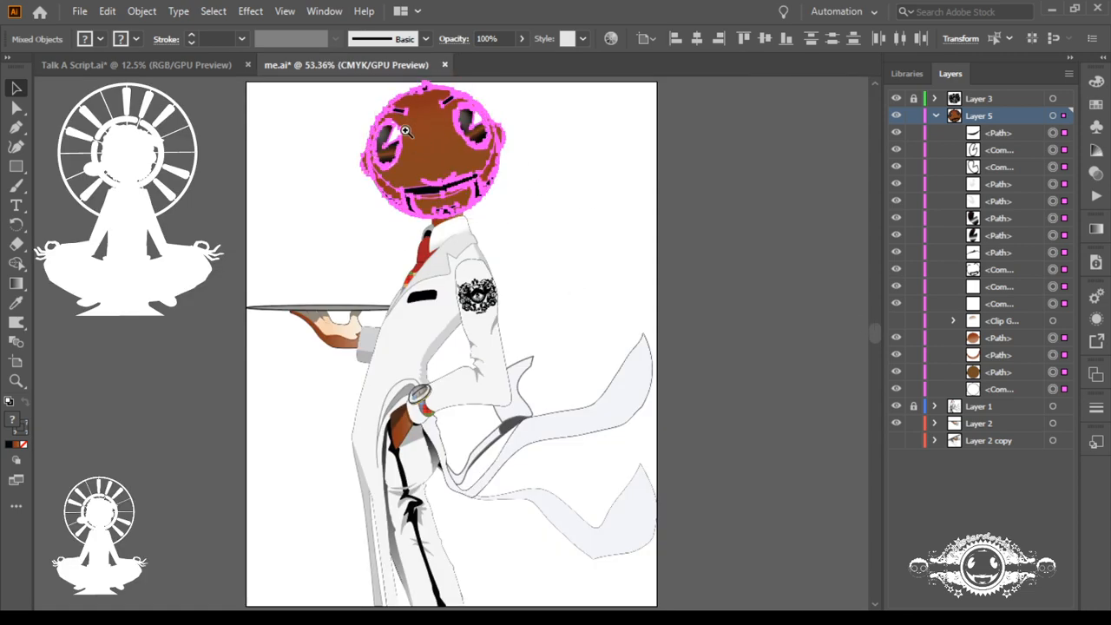
# Step: Select the face's reddish-brown gradient path beside the eye with the Direct Selection tool and hide it
pyautogui.moveTo(421, 136); pyautogui.dragTo(746, 290)
pyautogui.moveTo(536, 194); pyautogui.dragTo(570, 293)
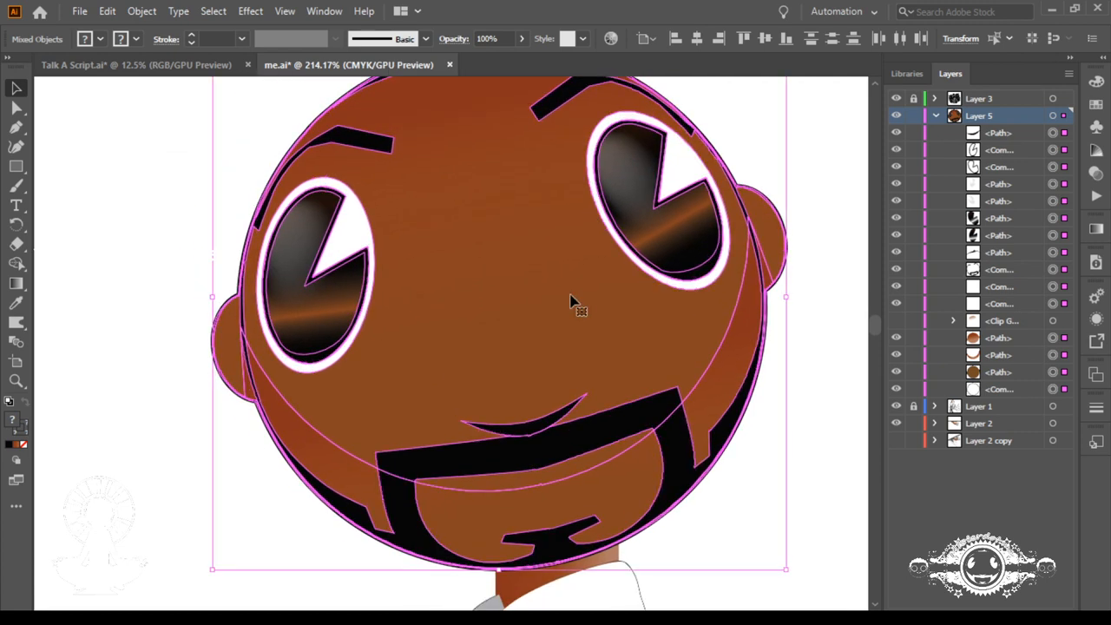
pyautogui.click(17, 108)
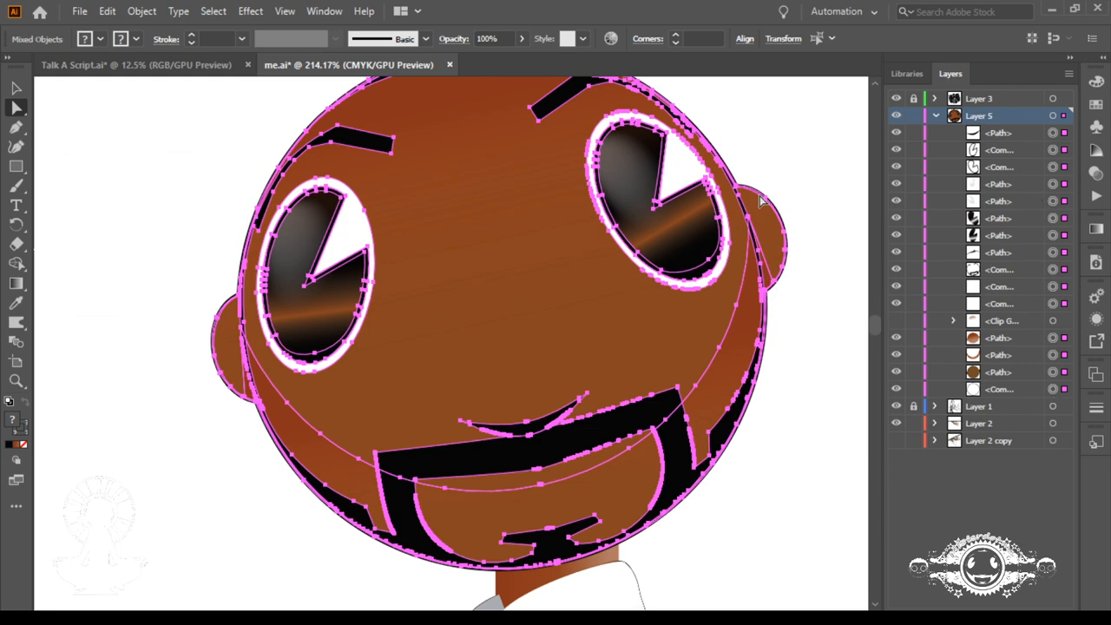
pyautogui.hotkey('ctrl', 'space')
pyautogui.moveTo(601, 162); pyautogui.dragTo(538, 403)
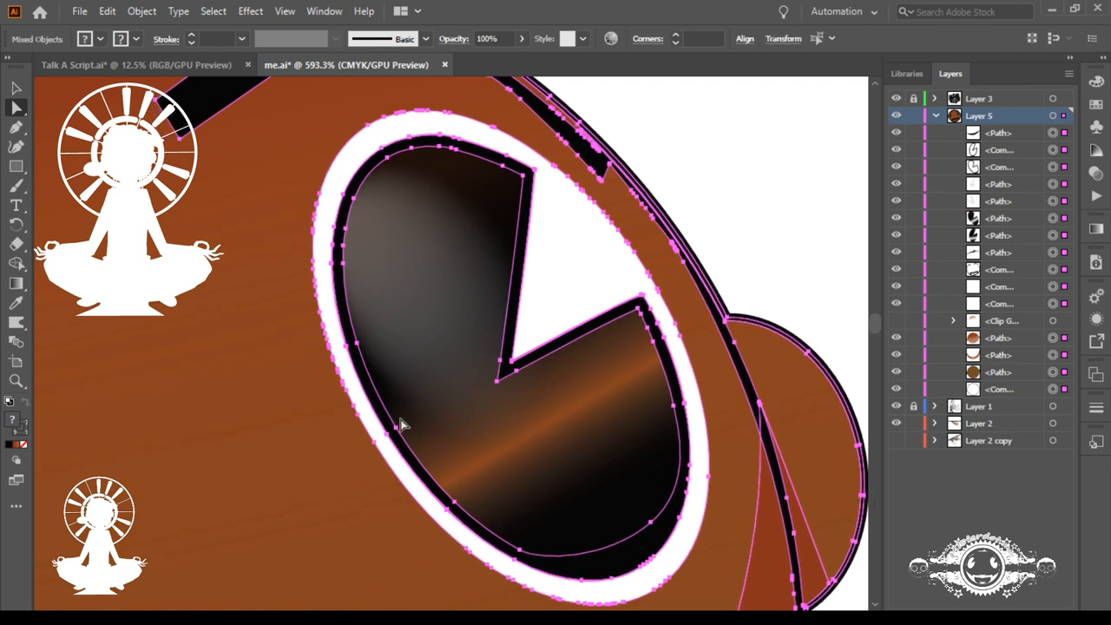
pyautogui.click(714, 156)
pyautogui.click(321, 513)
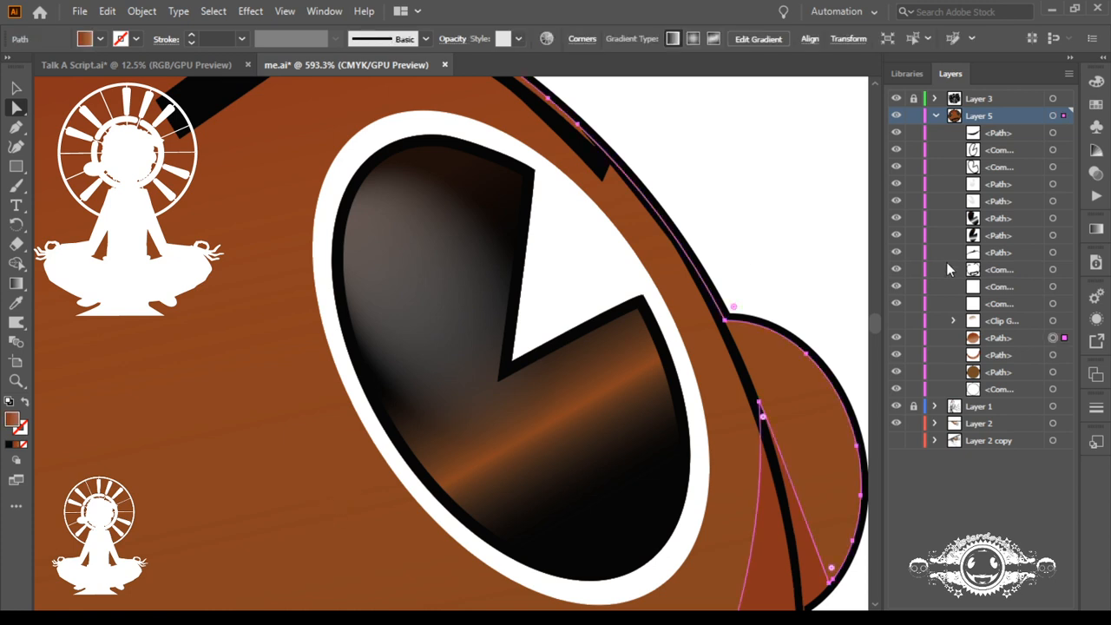
pyautogui.click(895, 338)
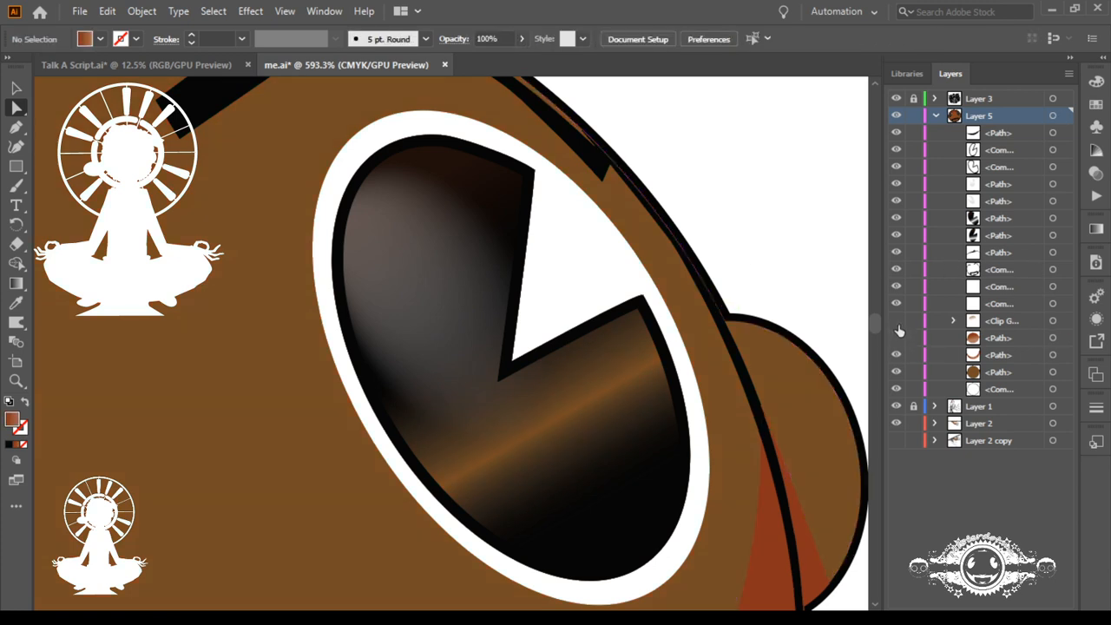
# Step: Show the head's clip group again, and select and hide the flat brown face path with the 1 pt black outline
pyautogui.click(896, 320)
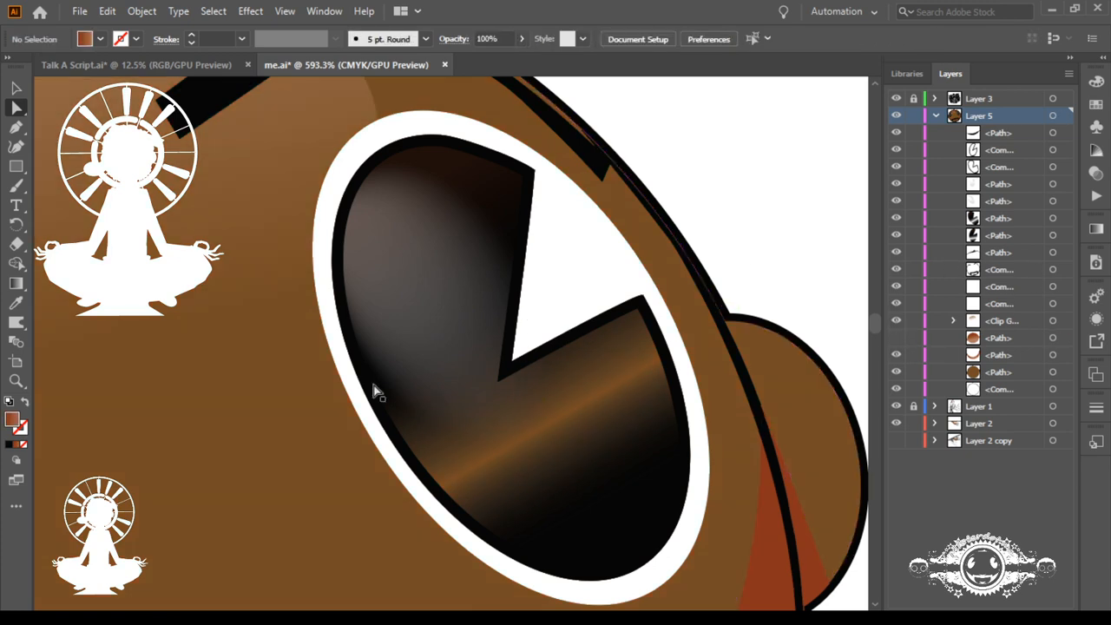
pyautogui.click(321, 471)
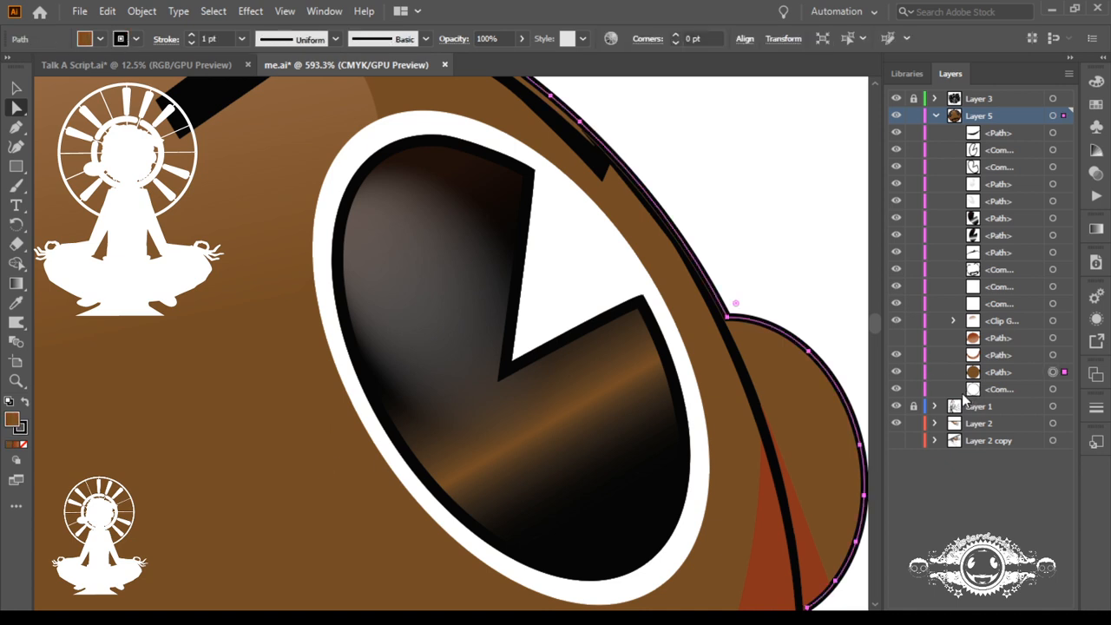
pyautogui.click(896, 372)
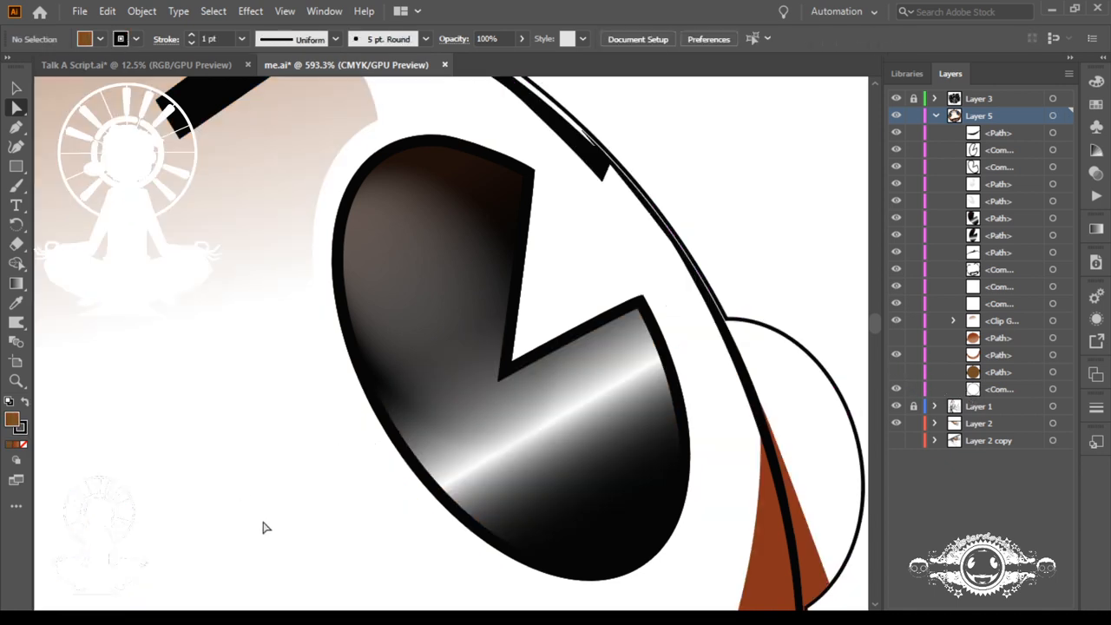
# Step: Select the right-hand eye's outline, highlight, pupil and white shapes without the forehead clip group, and group them
pyautogui.moveTo(287, 512); pyautogui.dragTo(538, 306)
pyautogui.moveTo(605, 245); pyautogui.dragTo(612, 241)
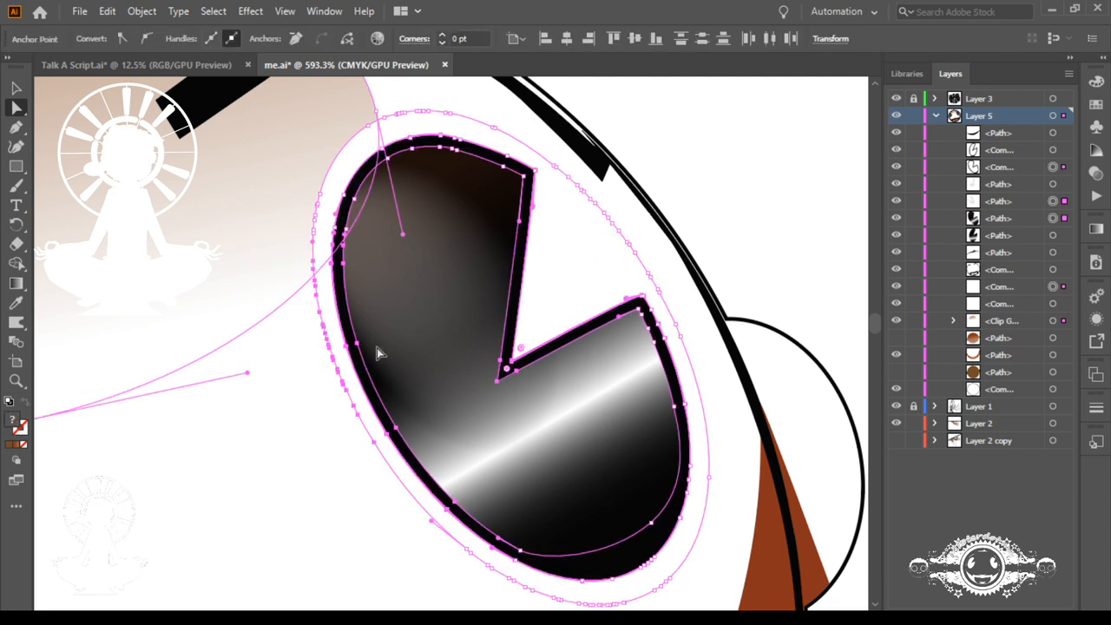
pyautogui.click(895, 321)
pyautogui.click(895, 321)
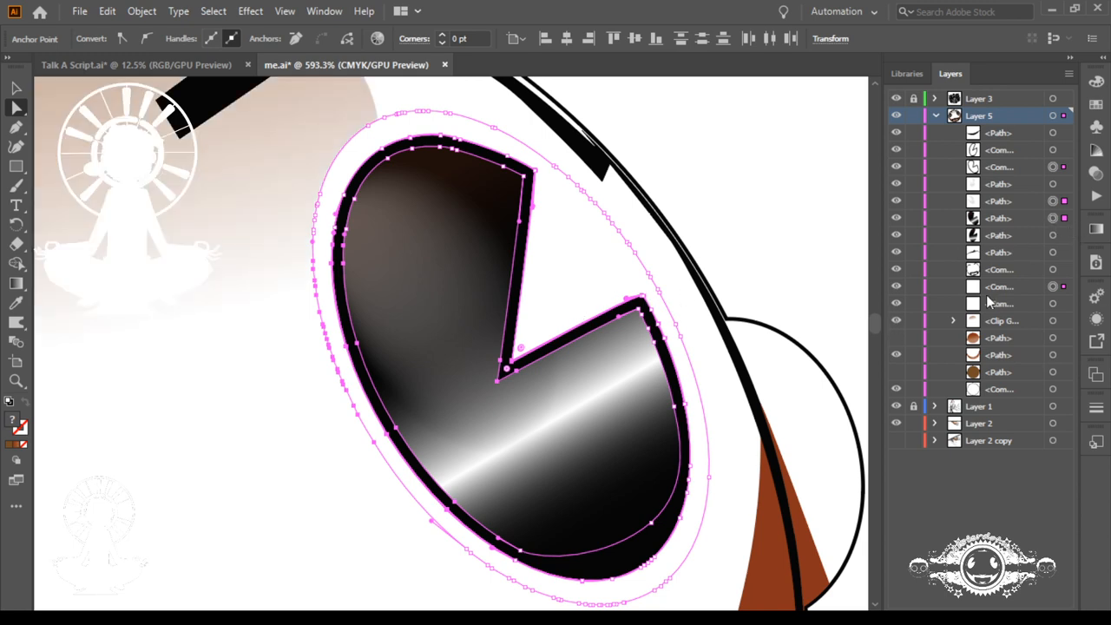
pyautogui.click(897, 294)
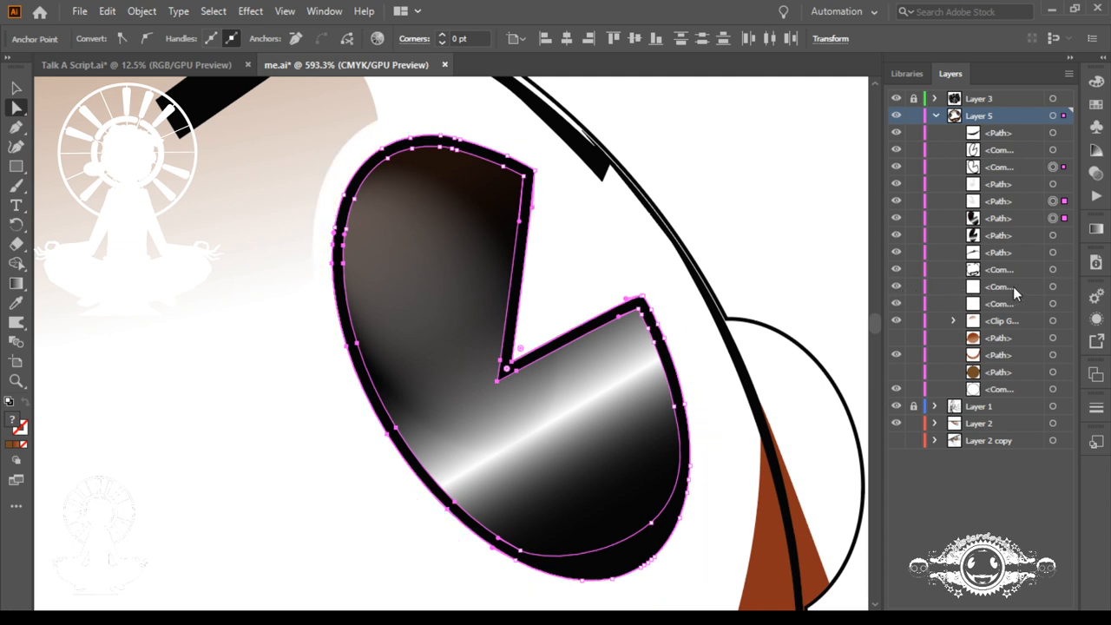
pyautogui.click(1051, 288)
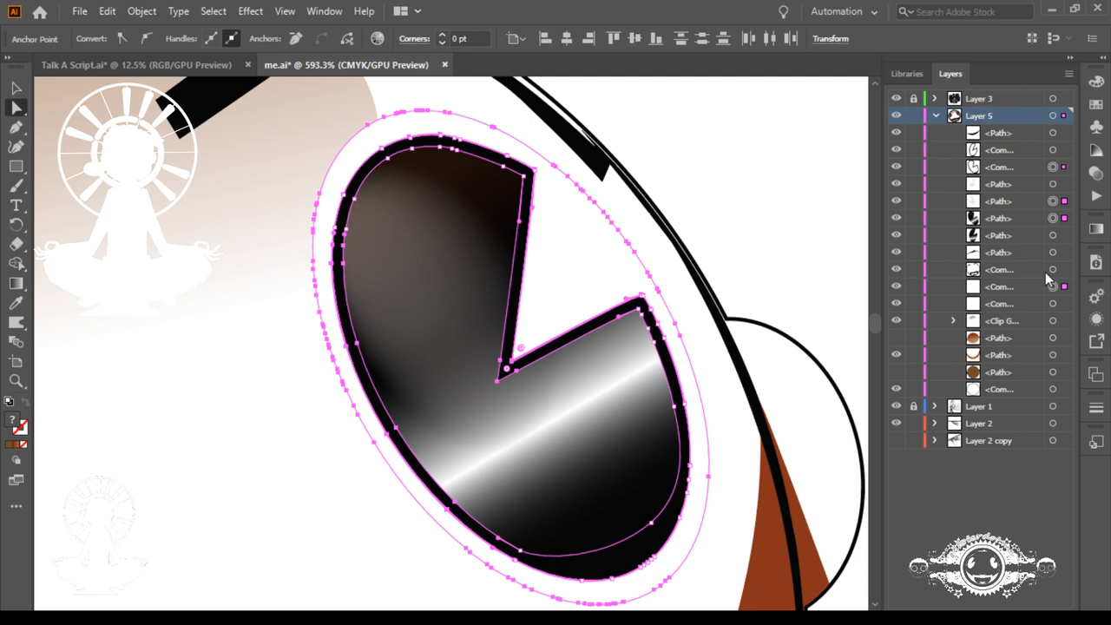
pyautogui.keyDown('shift'); pyautogui.click(1052, 167); pyautogui.keyUp('shift')
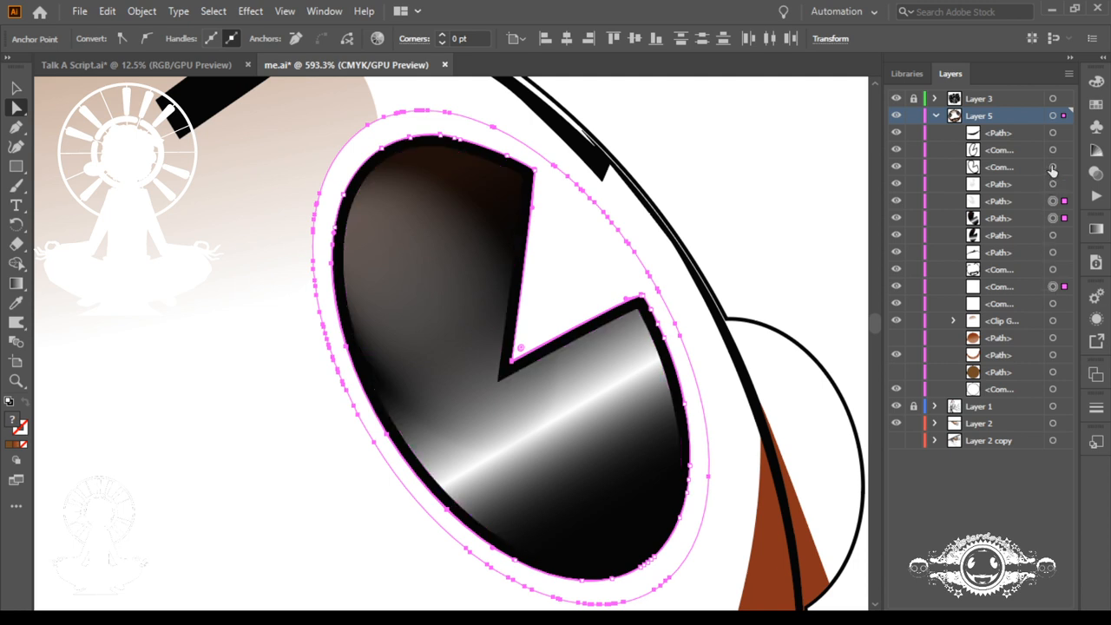
pyautogui.keyDown('shift'); pyautogui.click(1052, 168); pyautogui.keyUp('shift')
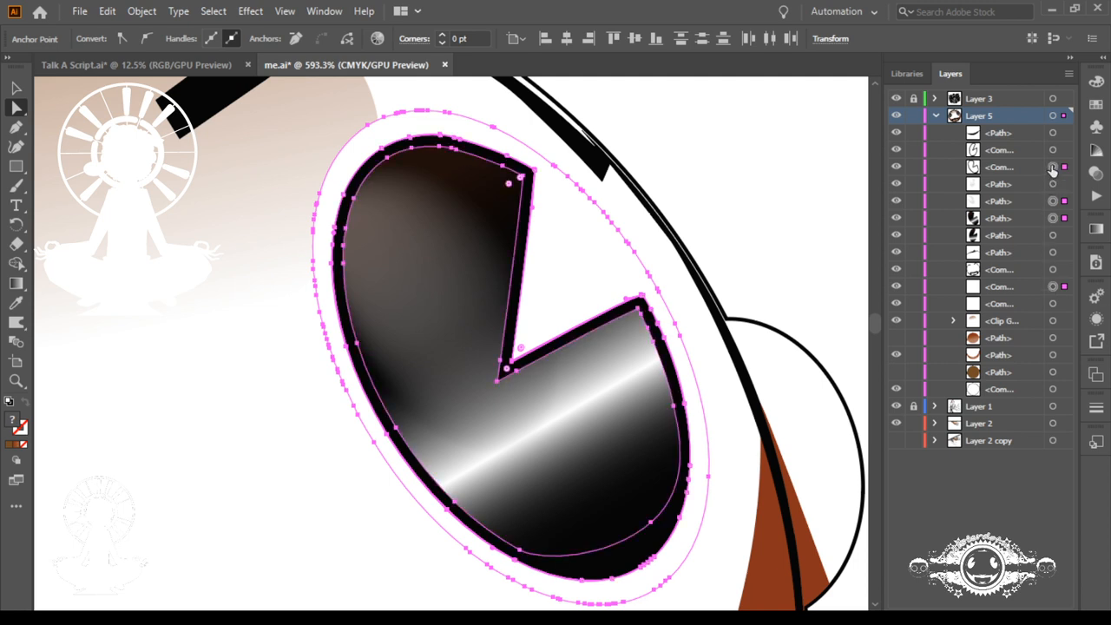
pyautogui.hotkey('ctrl', 'g')
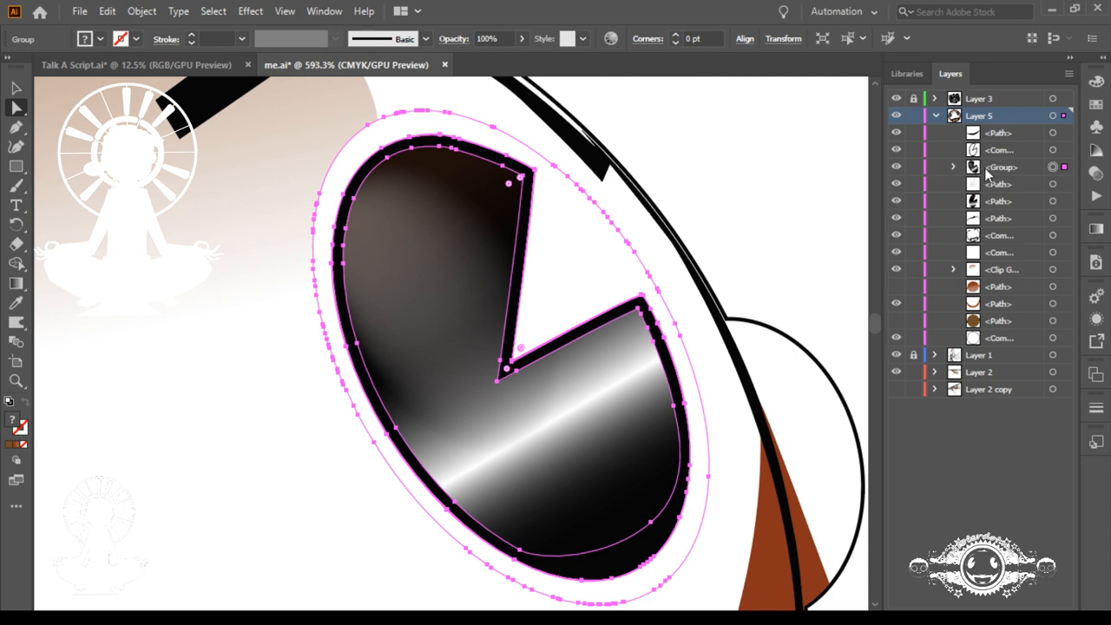
pyautogui.click(963, 170)
pyautogui.click(953, 167)
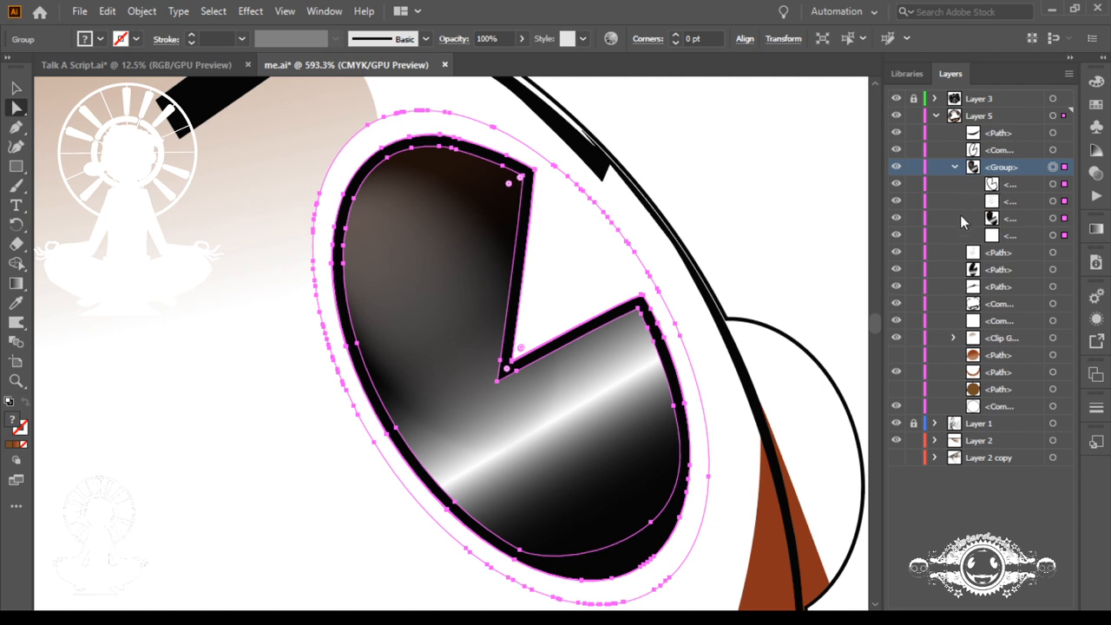
pyautogui.click(955, 167)
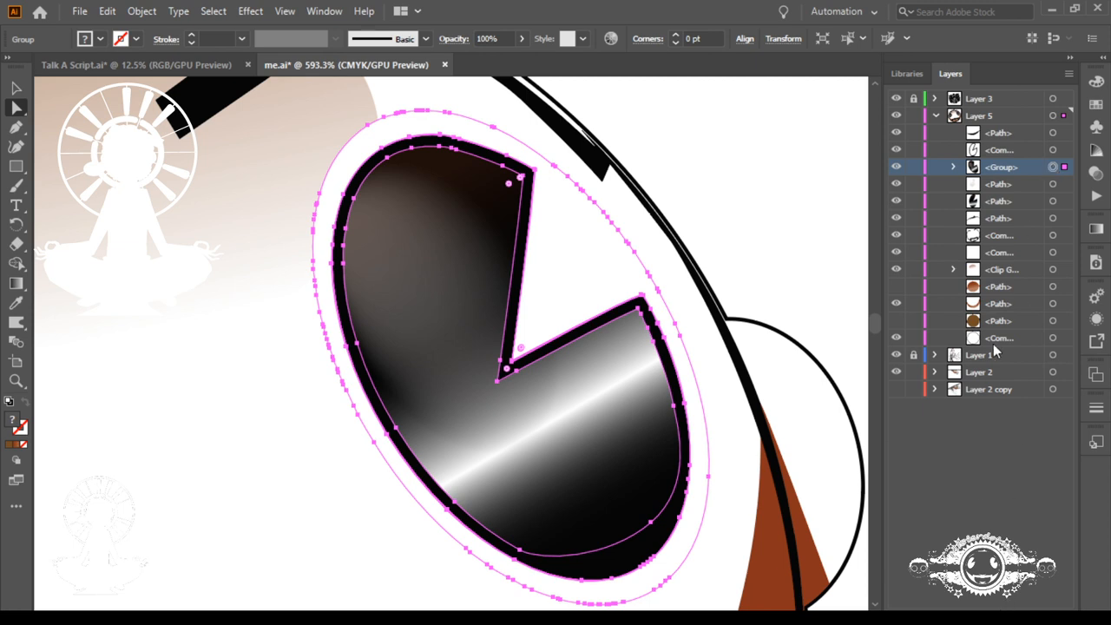
# Step: Draw a brown rectangle over the eye and rotate it counterclockwise to follow the eye's slant
pyautogui.click(15, 169)
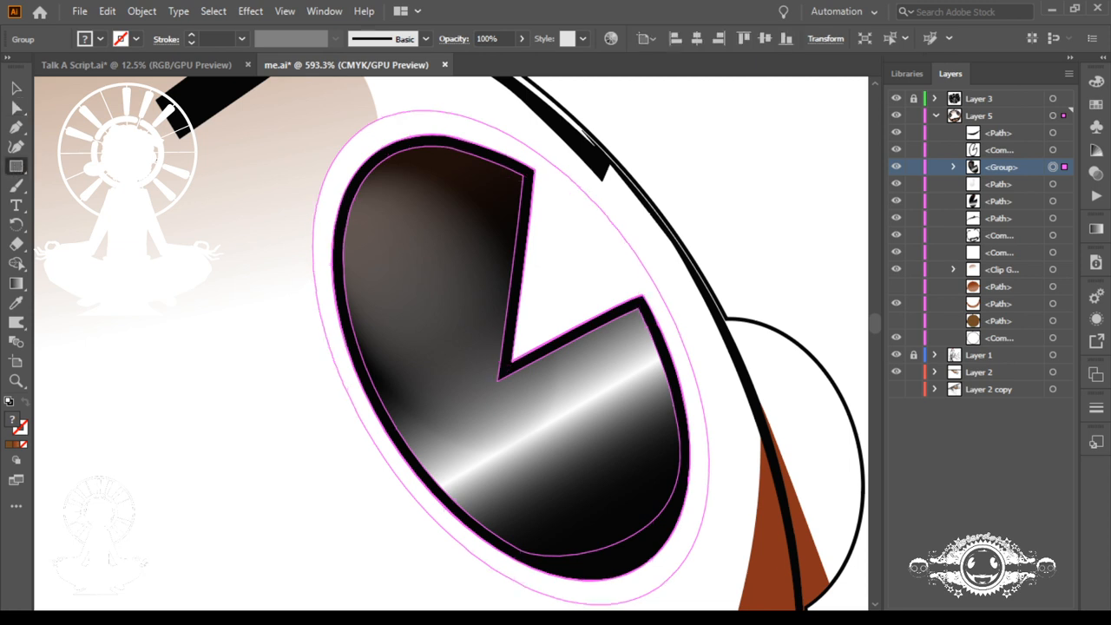
pyautogui.moveTo(202, 156); pyautogui.dragTo(755, 533)
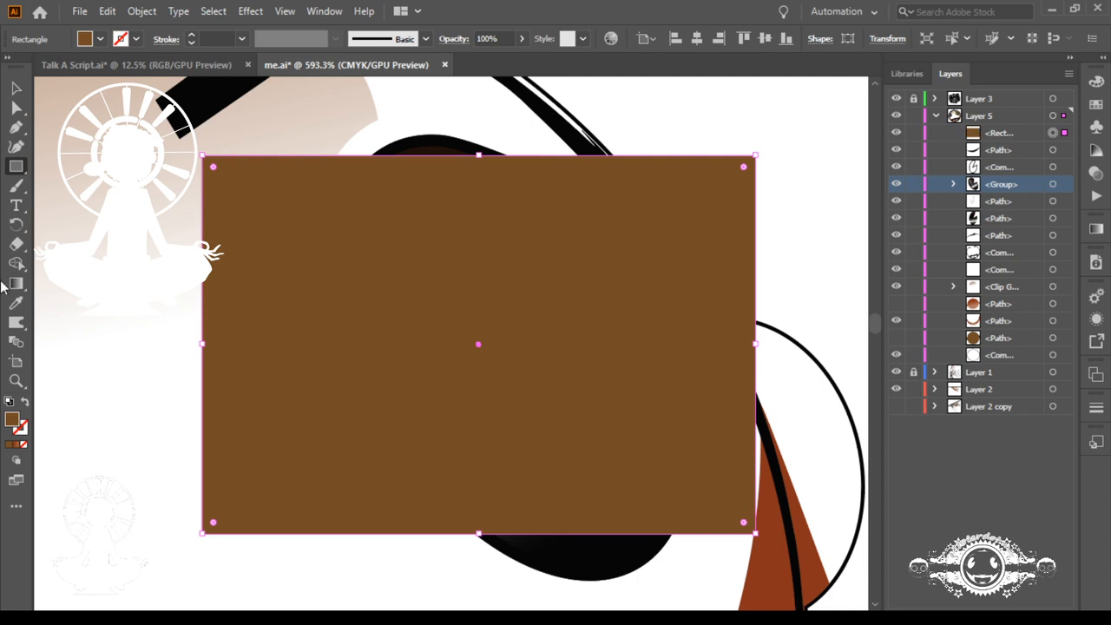
pyautogui.click(13, 226)
pyautogui.moveTo(212, 286); pyautogui.dragTo(224, 424)
pyautogui.moveTo(177, 350)
pyautogui.mouseDown()
pyautogui.moveTo(167, 340)
pyautogui.moveTo(164, 364)
pyautogui.mouseUp()
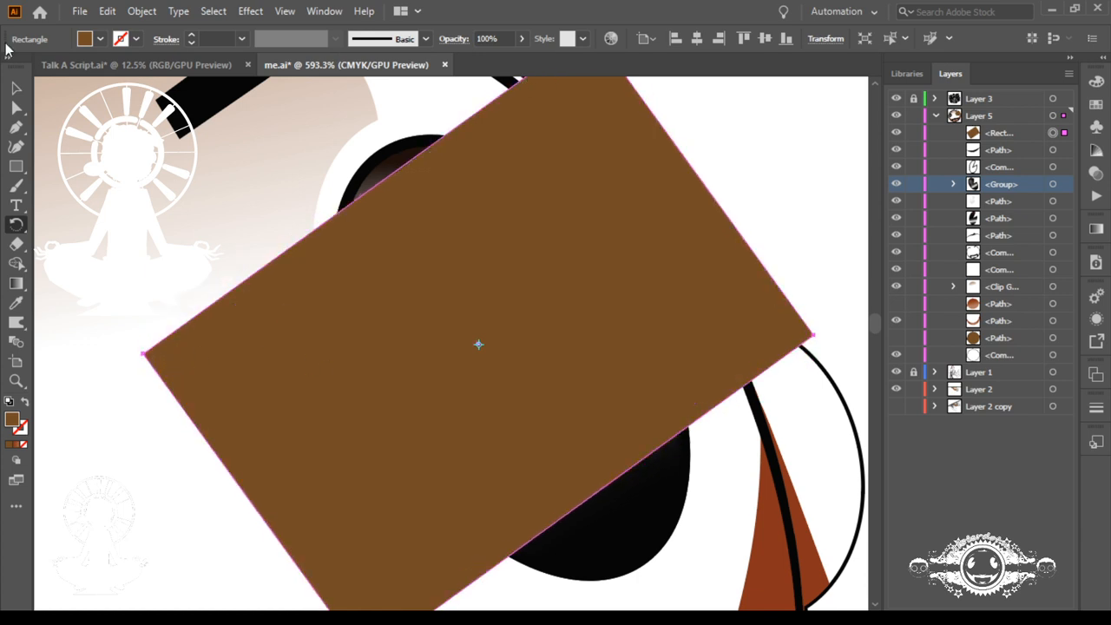
# Step: Stretch the rotated rectangle by moving its upper-left edge outward beyond the top of the eye
pyautogui.hotkey('ctrl', '-')
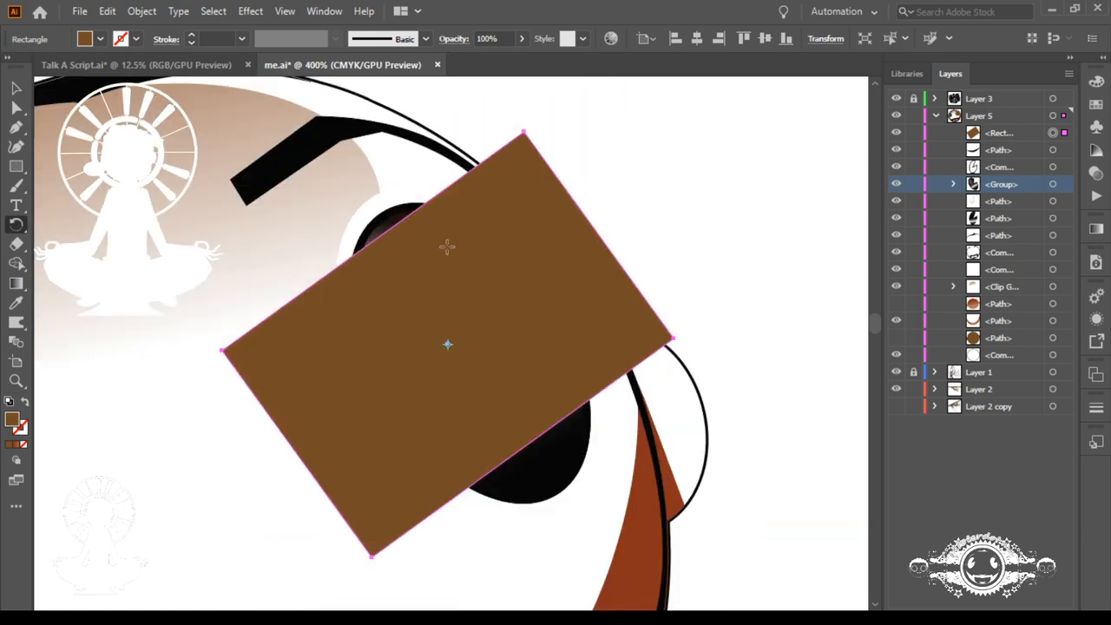
pyautogui.press('v')
pyautogui.click(235, 354)
pyautogui.moveTo(524, 138); pyautogui.dragTo(491, 102)
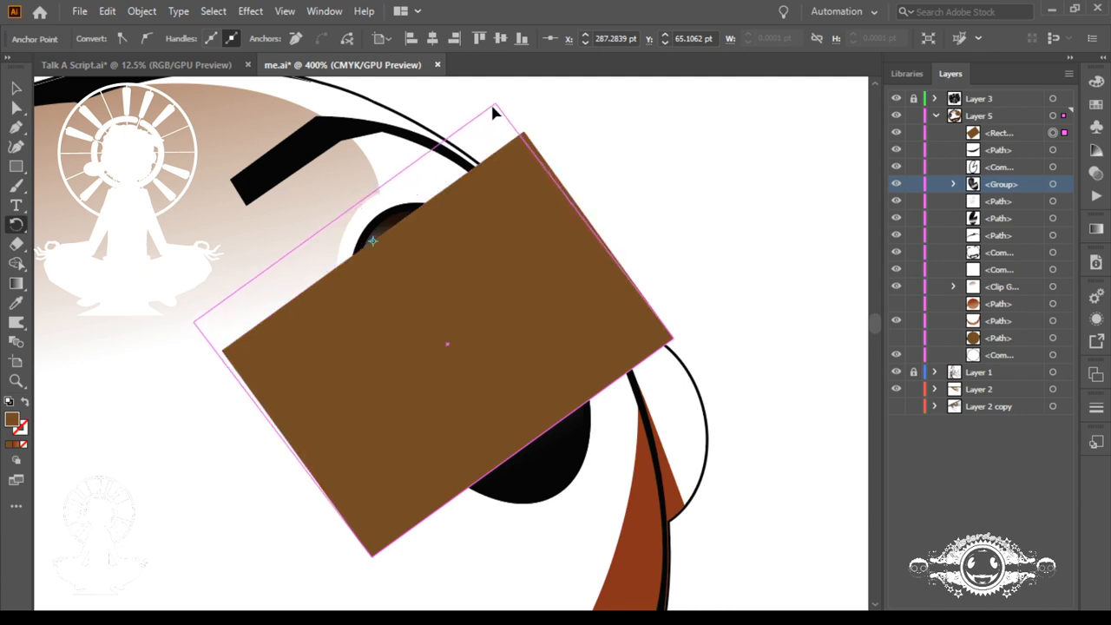
# Step: Move the rectangle's lower-right edge outward until the shape extends past the bottom of the eye
pyautogui.keyDown('ctrl'); pyautogui.click(674, 340); pyautogui.keyUp('ctrl')
pyautogui.moveTo(373, 557); pyautogui.dragTo(532, 265)
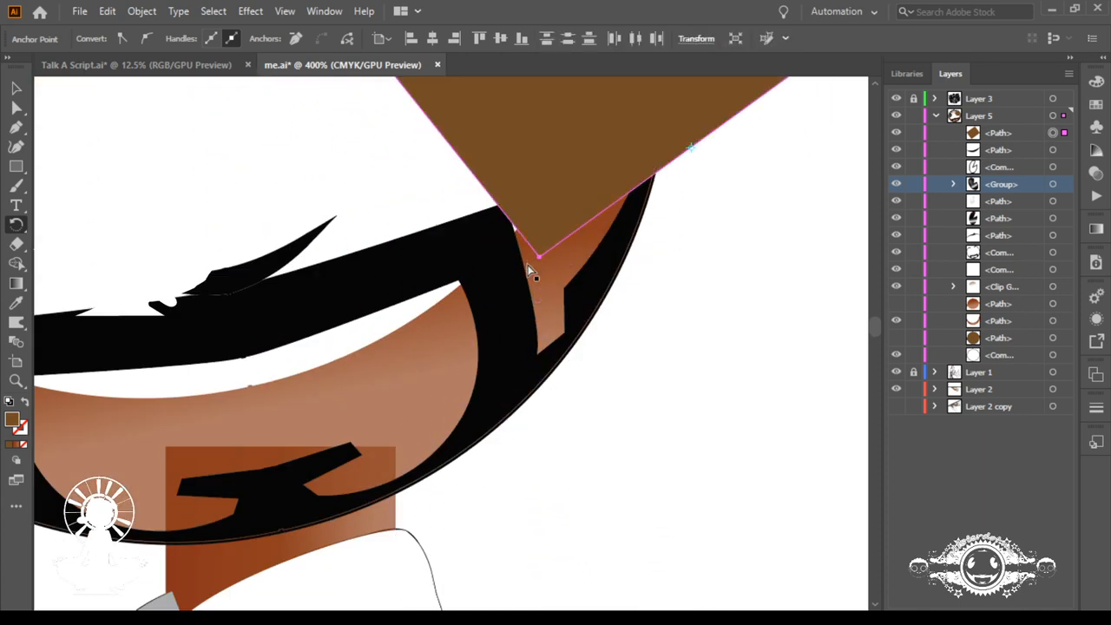
pyautogui.hotkey('ctrl', '0')
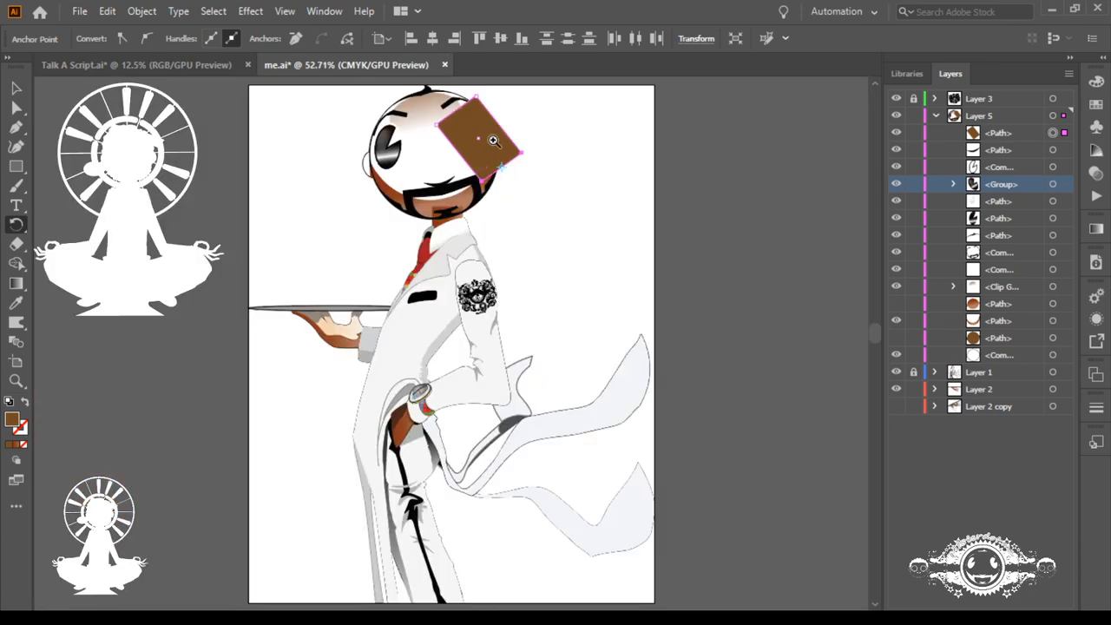
pyautogui.moveTo(461, 127); pyautogui.dragTo(865, 371)
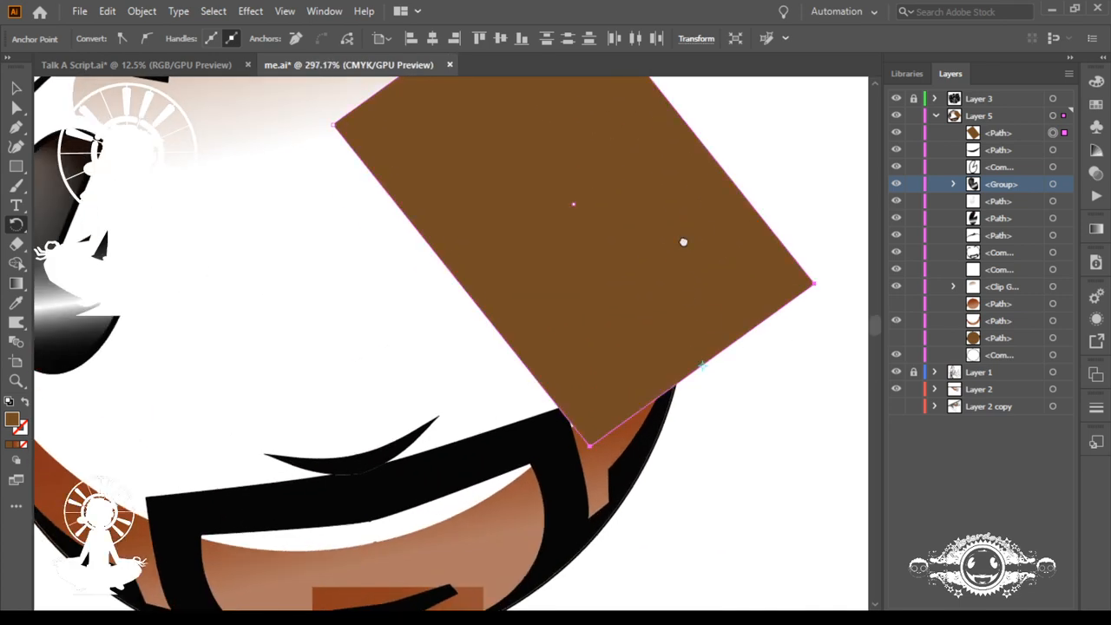
pyautogui.moveTo(682, 240); pyautogui.dragTo(649, 353)
pyautogui.hotkey('ctrl', 'z')
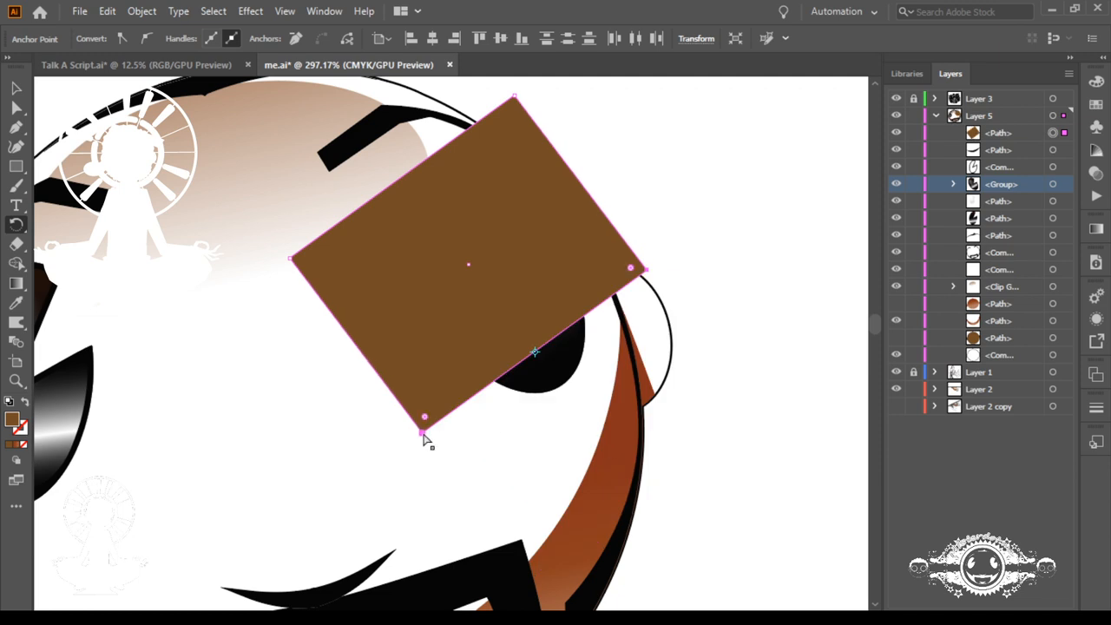
pyautogui.moveTo(423, 435); pyautogui.dragTo(465, 491)
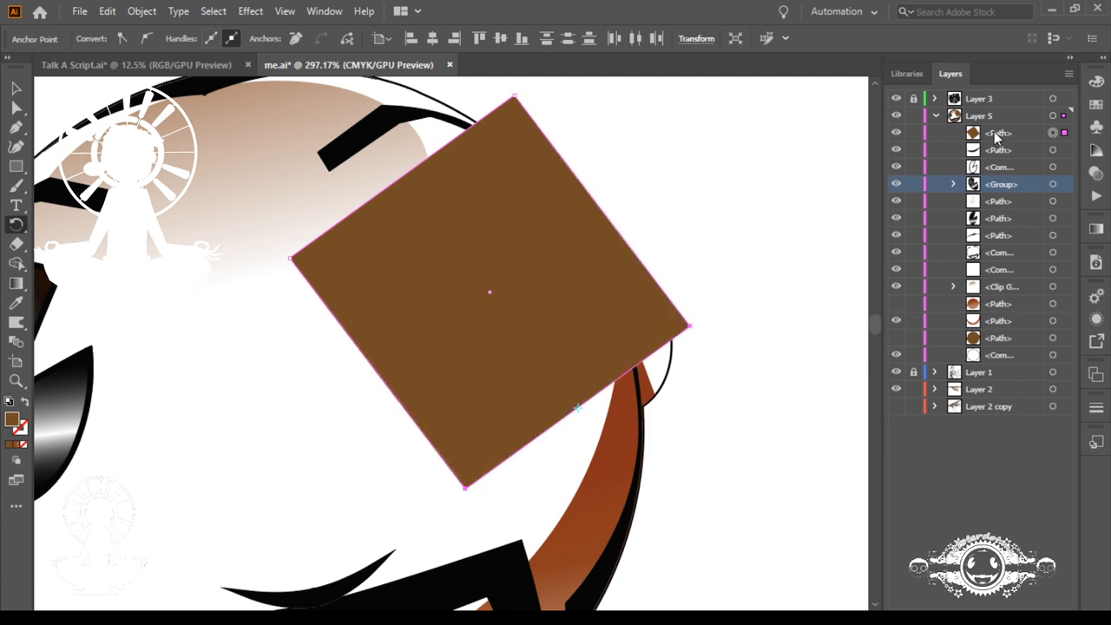
# Step: Place the brown rectangle path directly above the eye group, group the two, and make a clipping mask from them
pyautogui.moveTo(998, 139); pyautogui.dragTo(998, 175)
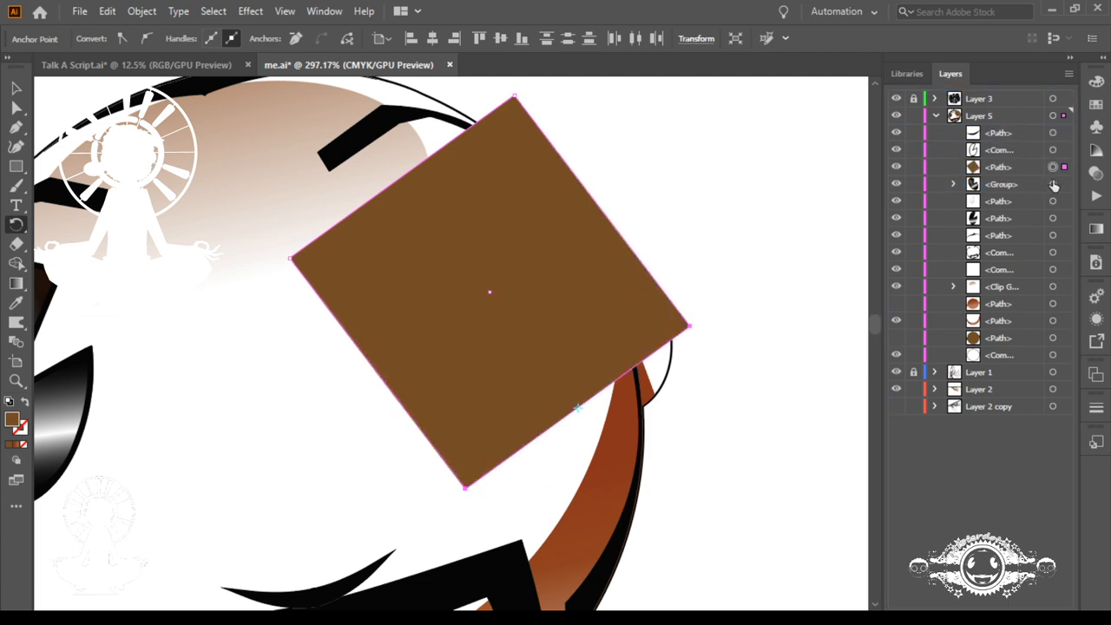
pyautogui.keyDown('shift'); pyautogui.click(1053, 184); pyautogui.keyUp('shift')
pyautogui.hotkey('ctrl', 'g')
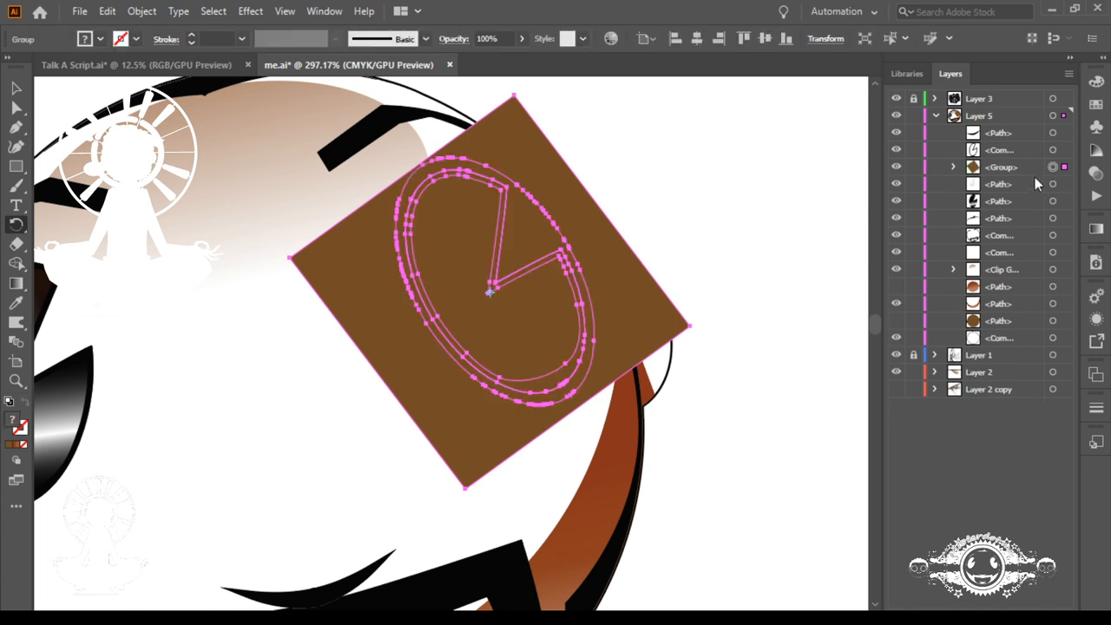
pyautogui.click(1002, 168)
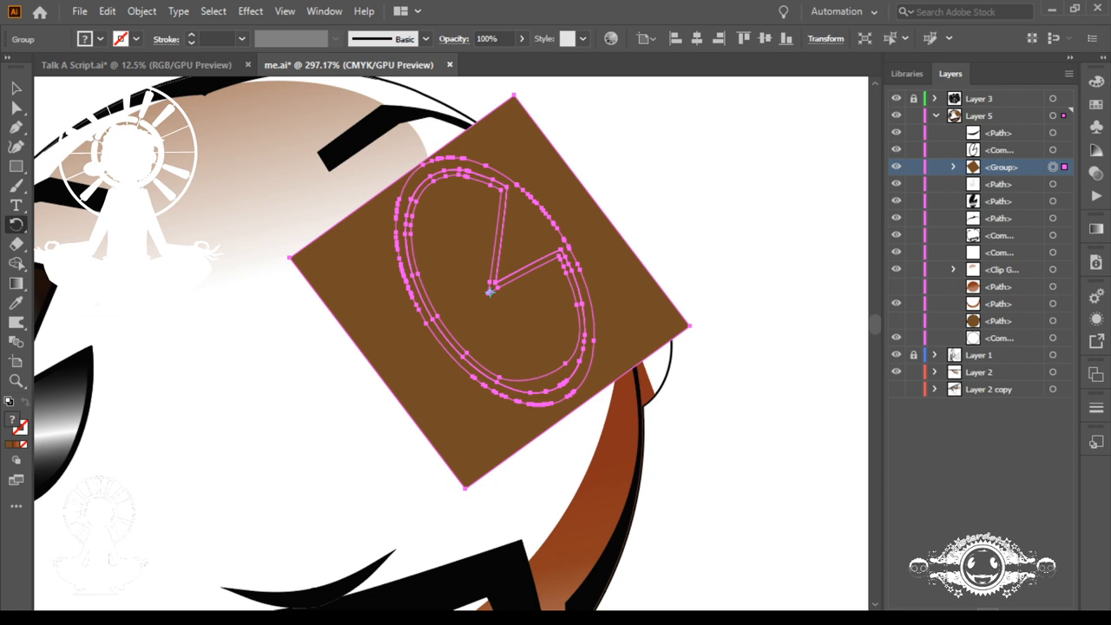
pyautogui.hotkey('ctrl', '7')
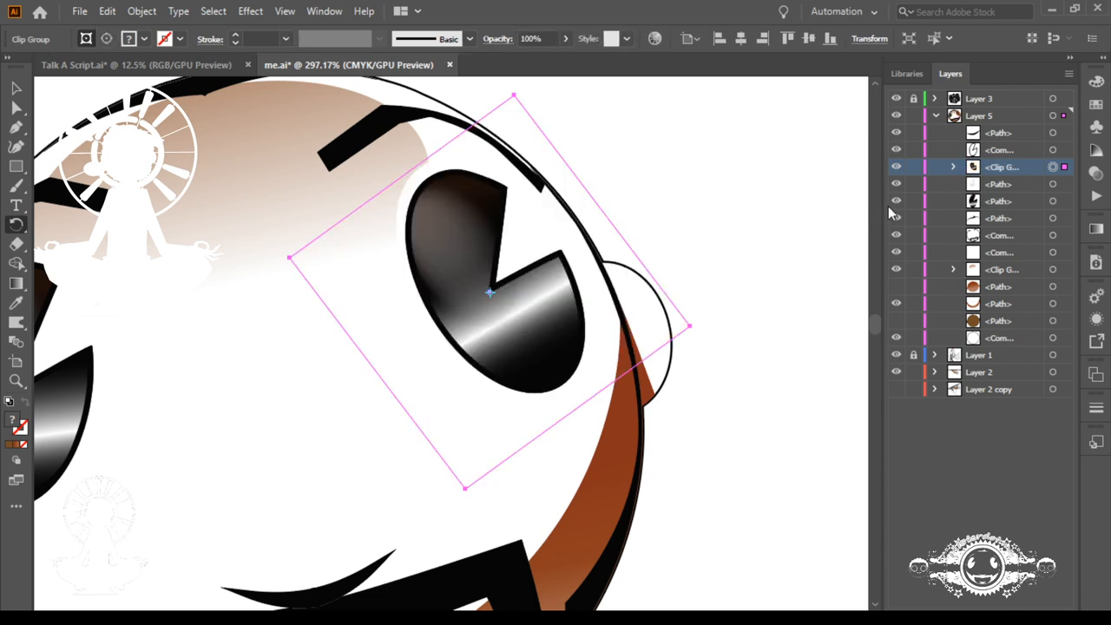
# Step: Show the hidden reddish-brown and flat brown face paths again, and hide the eye's clip group
pyautogui.hotkey('ctrl', '0')
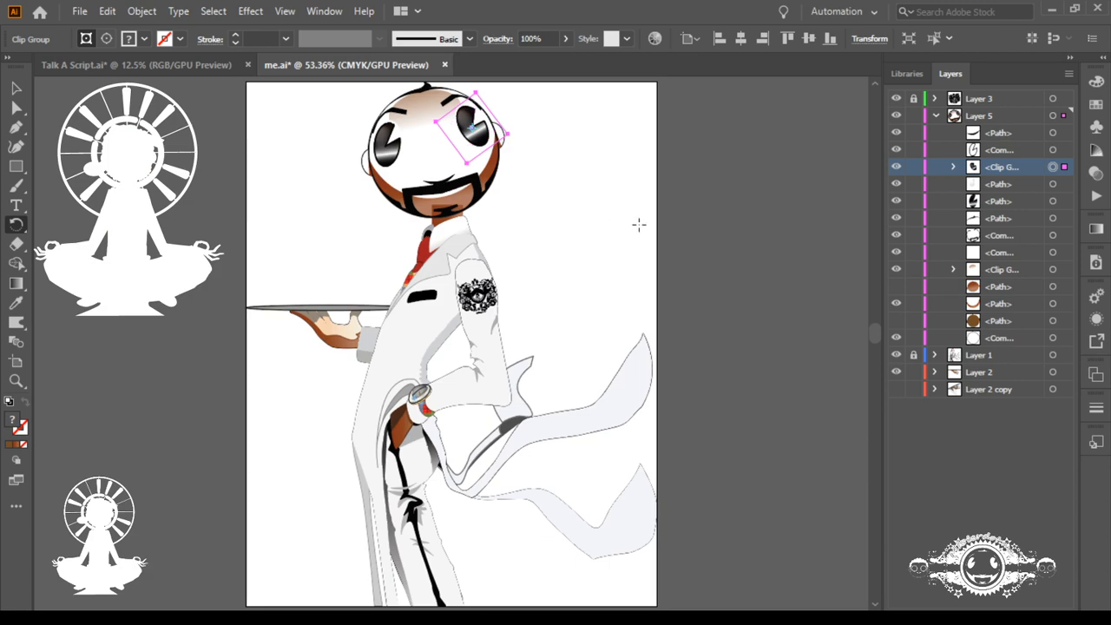
pyautogui.click(897, 320)
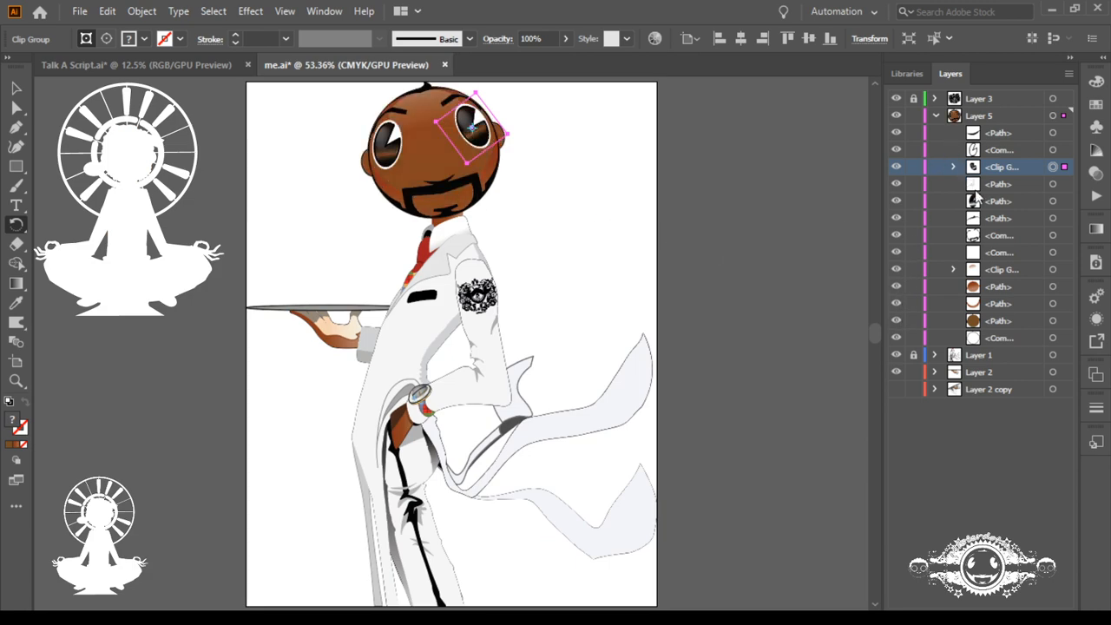
pyautogui.click(899, 167)
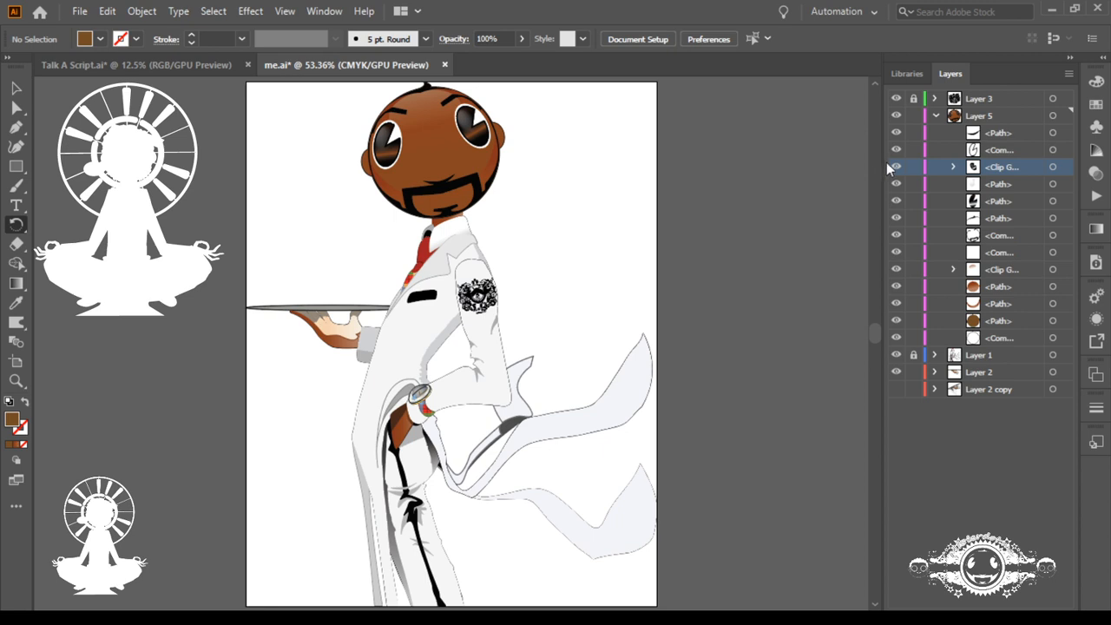
pyautogui.click(898, 168)
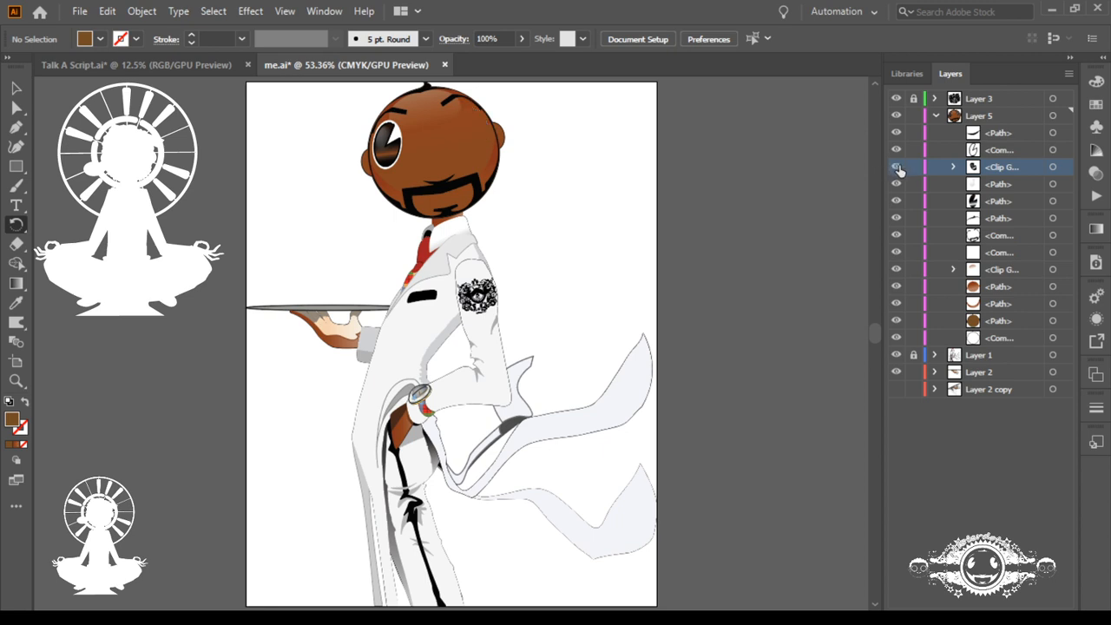
pyautogui.click(899, 168)
pyautogui.click(898, 168)
# Step: Show the eye's clip group again on the upper part of the face, ready for Pen tool drawing over it
pyautogui.moveTo(447, 134); pyautogui.dragTo(868, 298)
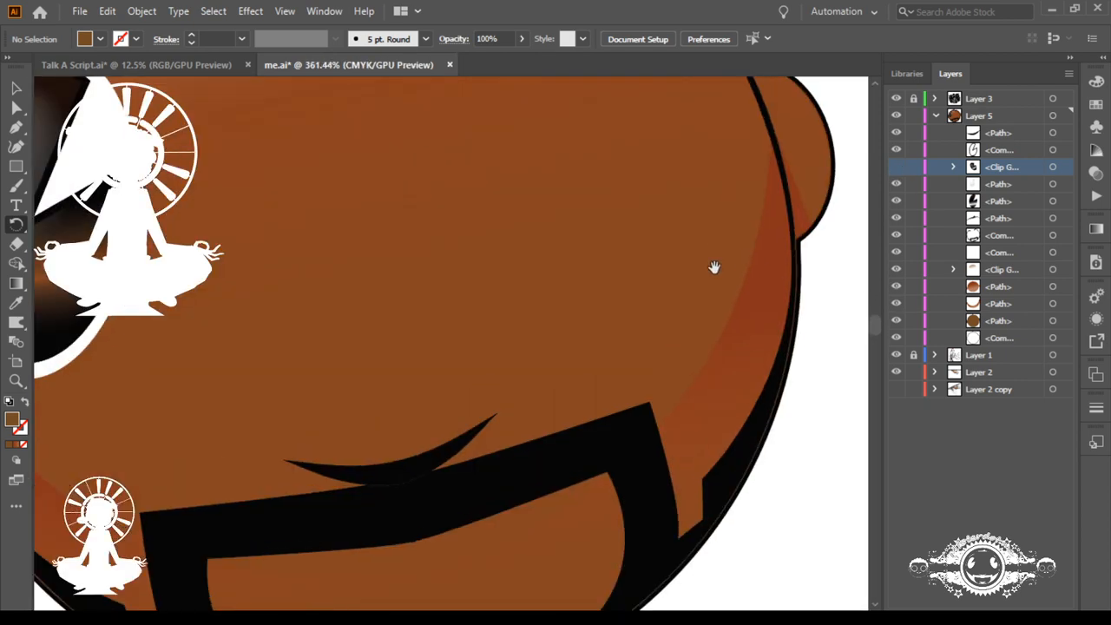
pyautogui.moveTo(714, 266); pyautogui.dragTo(593, 563)
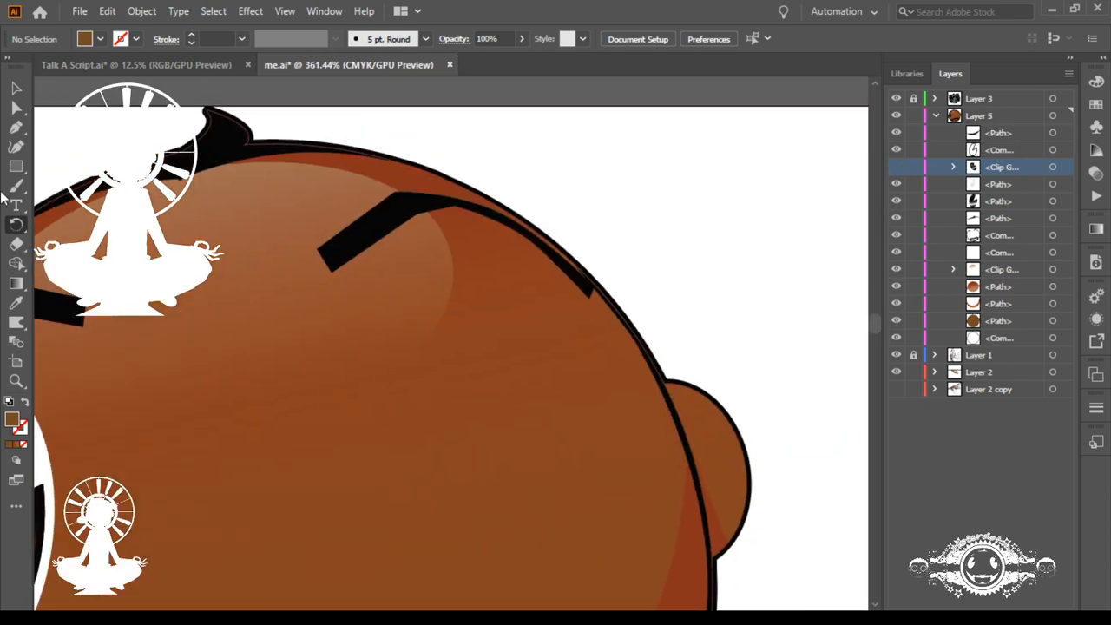
pyautogui.click(16, 126)
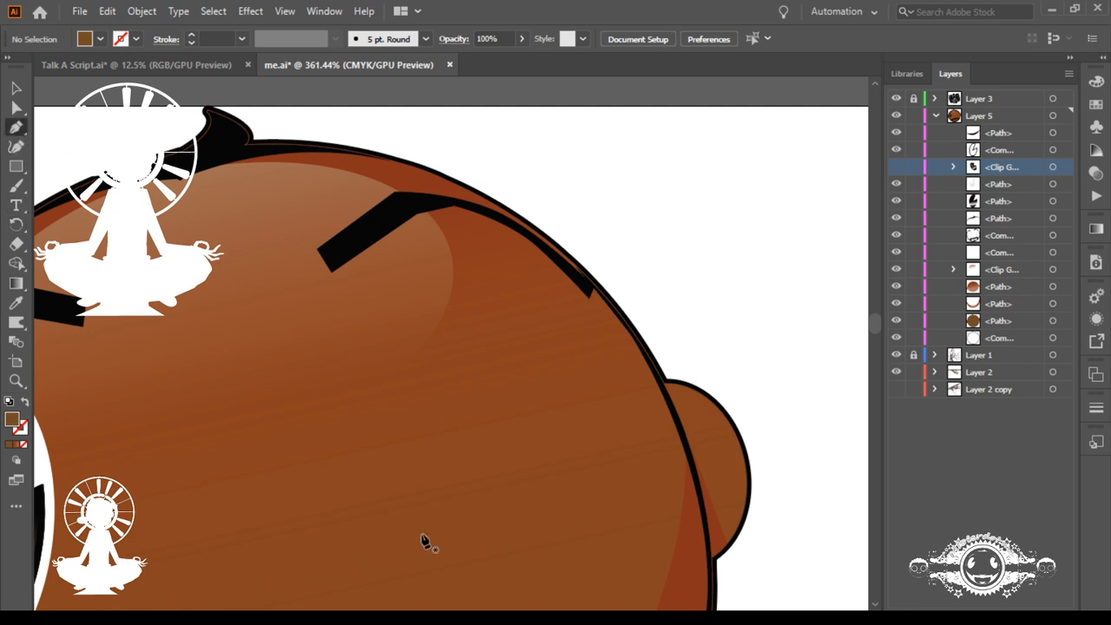
pyautogui.click(896, 167)
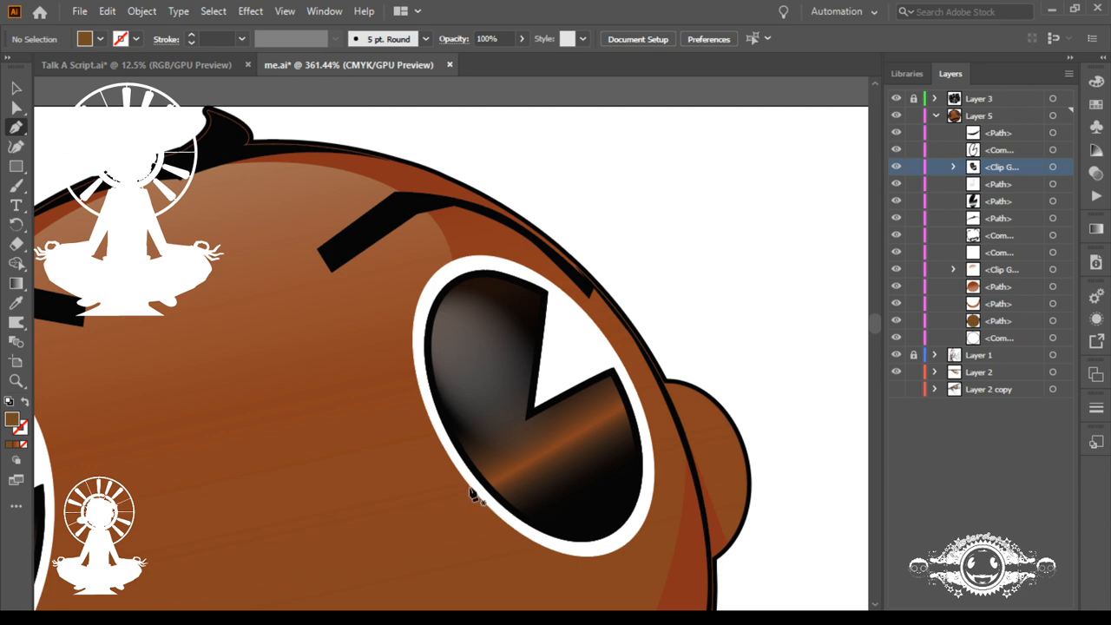
# Step: Draw a thin curved brown blade from the eye's lower-left rim up into the dark iris and back to its base
pyautogui.click(469, 487)
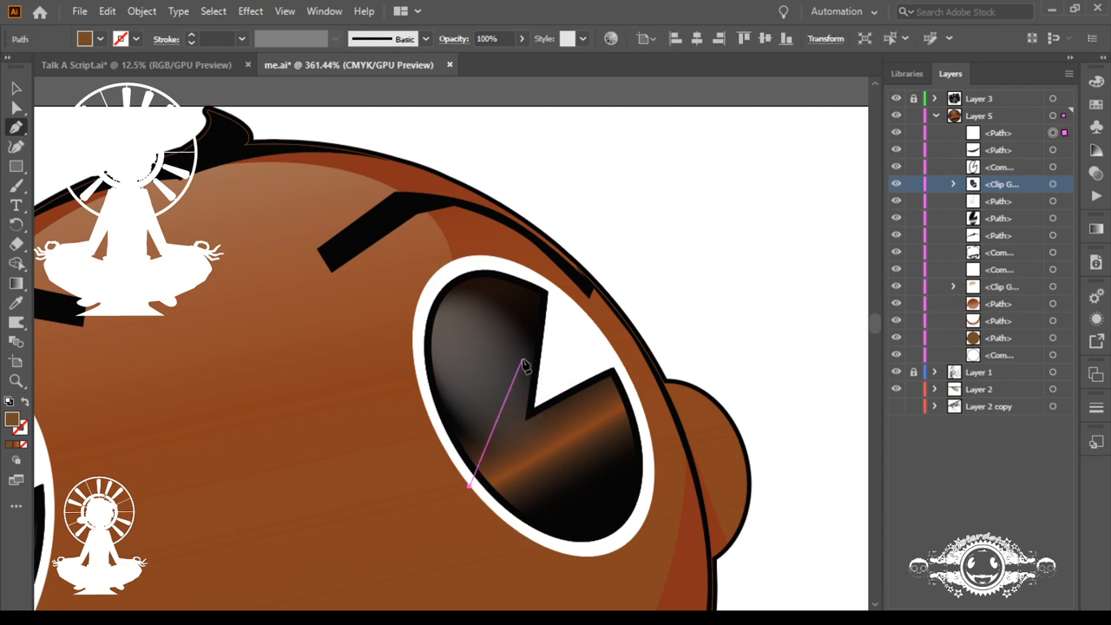
pyautogui.moveTo(524, 361); pyautogui.dragTo(557, 317)
pyautogui.click(522, 360)
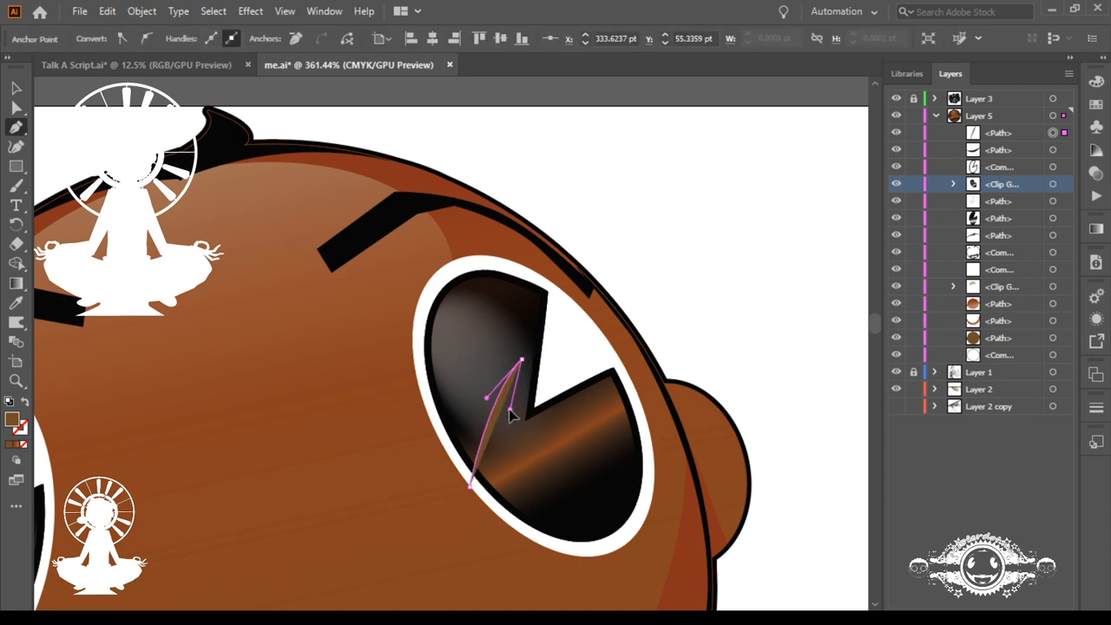
pyautogui.click(471, 483)
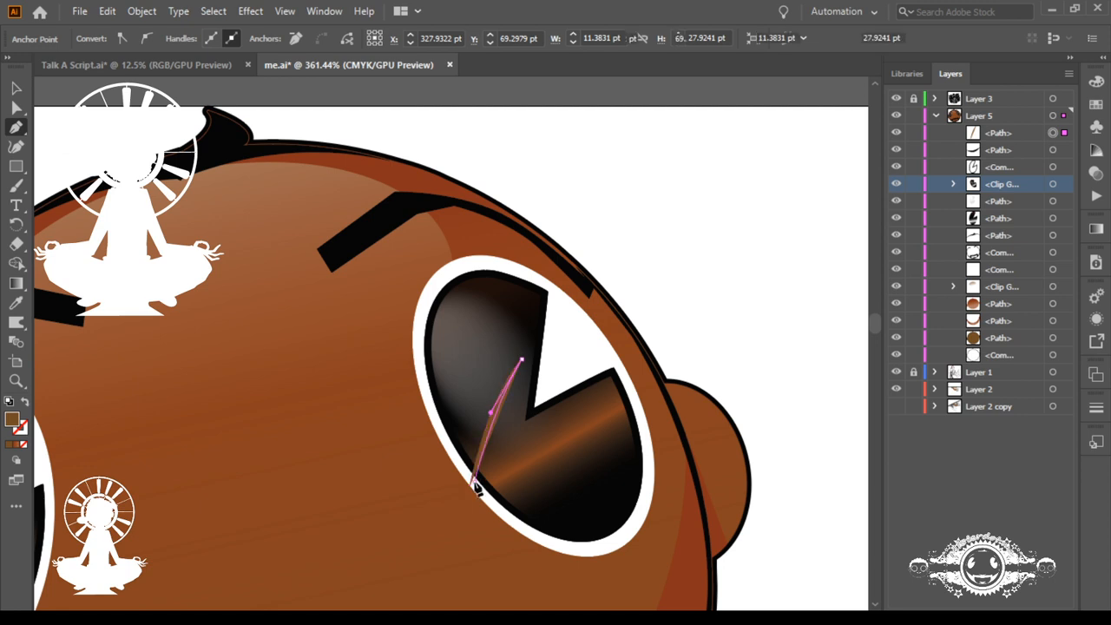
pyautogui.click(473, 484)
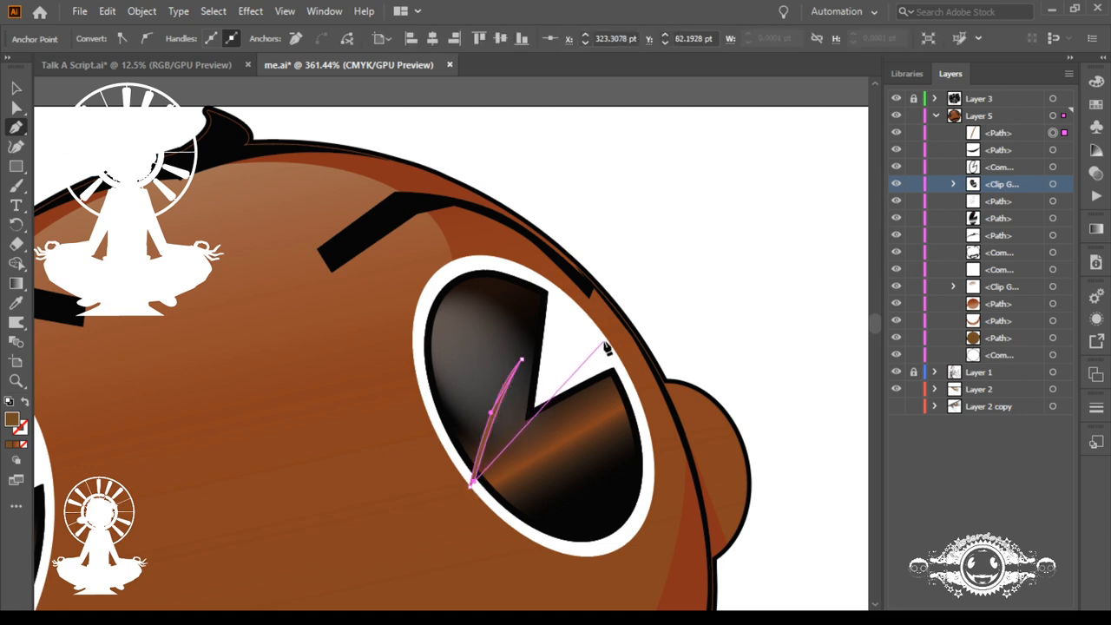
# Step: Continue the path with a longer curved blade reaching the eye's upper-right rim, close it at the shared base, and undo the stray anchor
pyautogui.moveTo(609, 343); pyautogui.dragTo(678, 323)
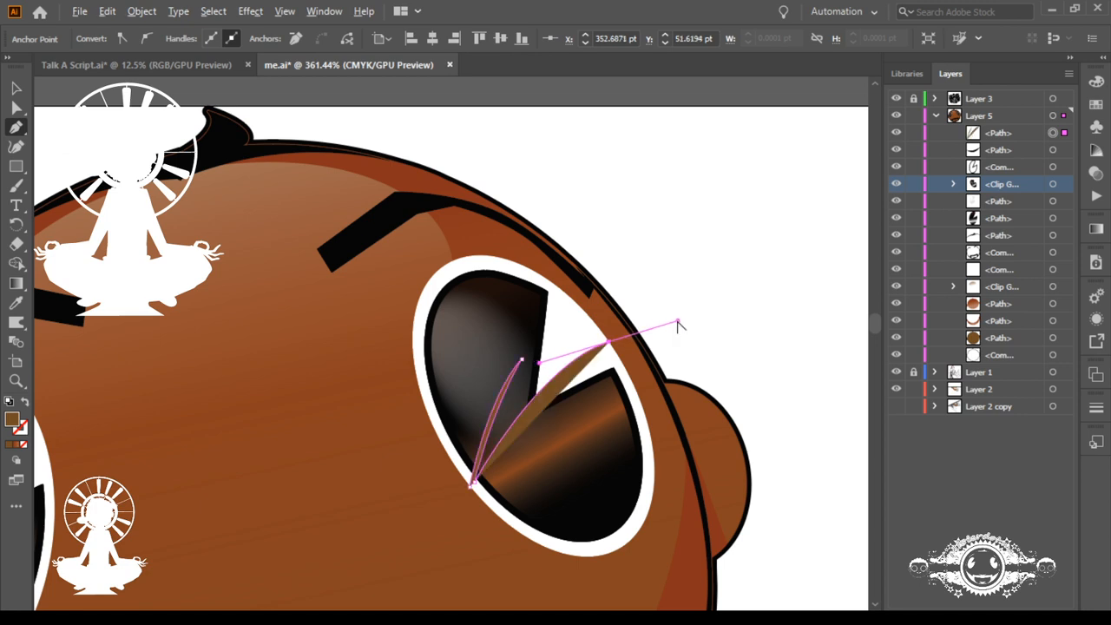
pyautogui.click(609, 343)
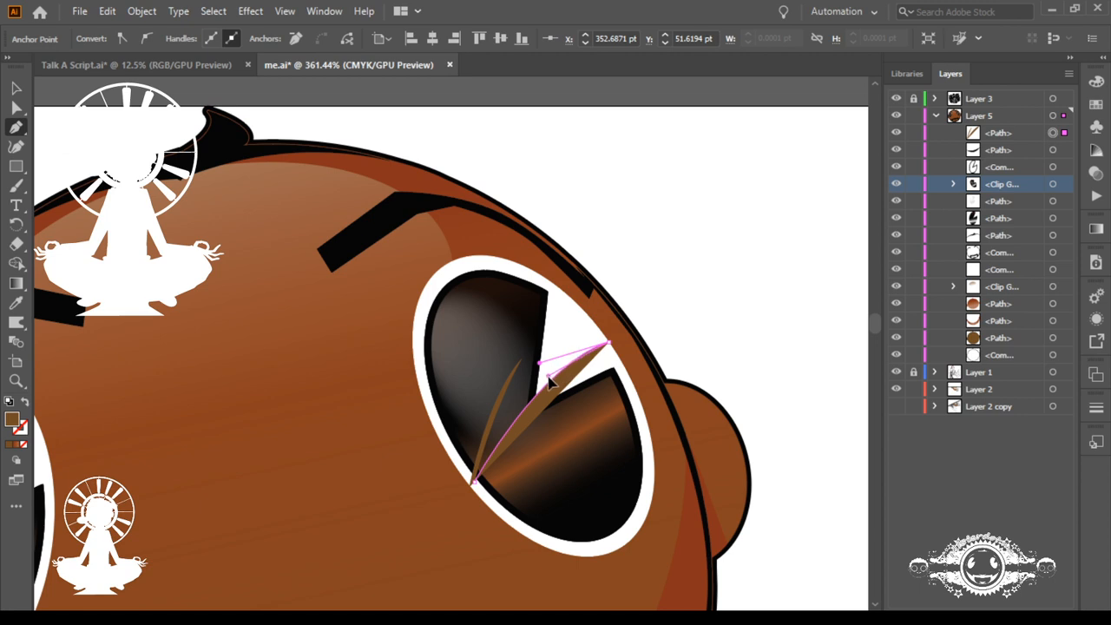
pyautogui.click(522, 358)
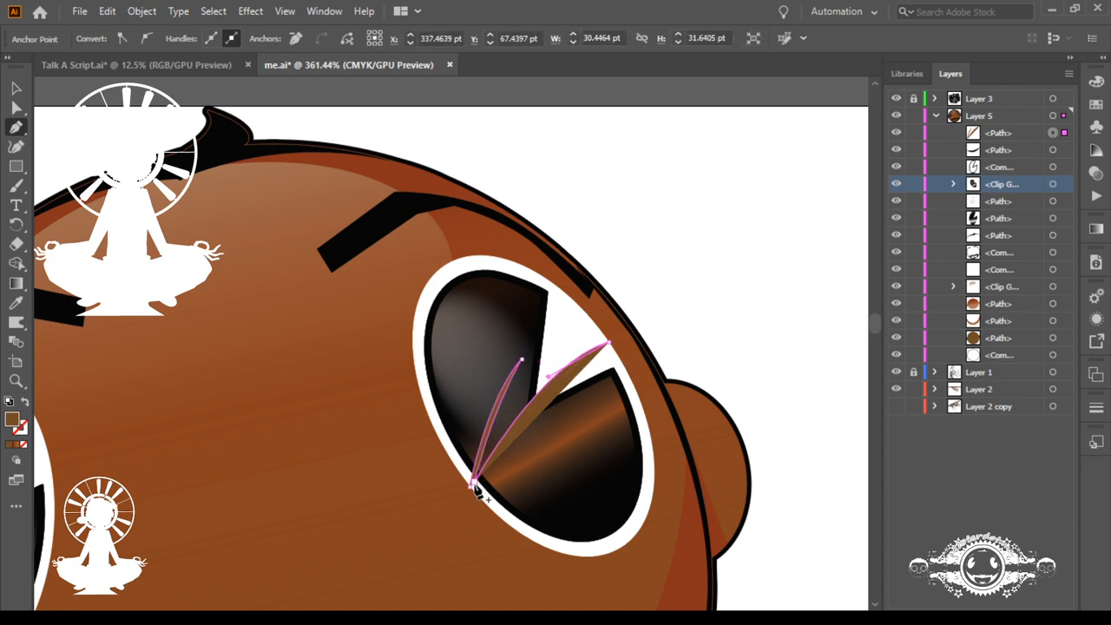
pyautogui.click(474, 484)
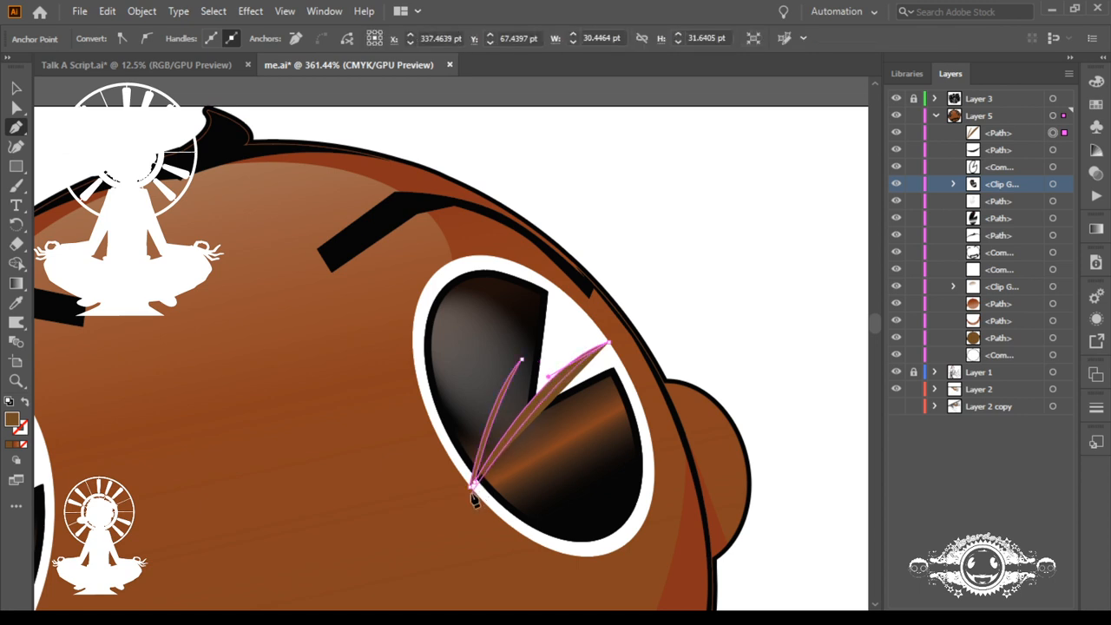
pyautogui.moveTo(475, 495); pyautogui.dragTo(470, 518)
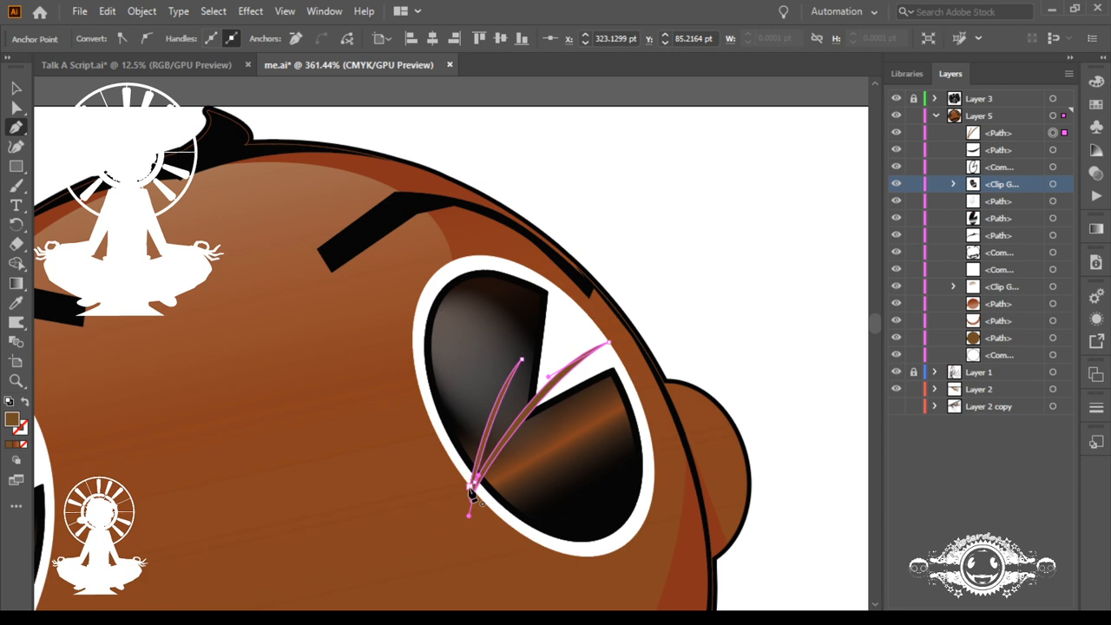
pyautogui.click(473, 493)
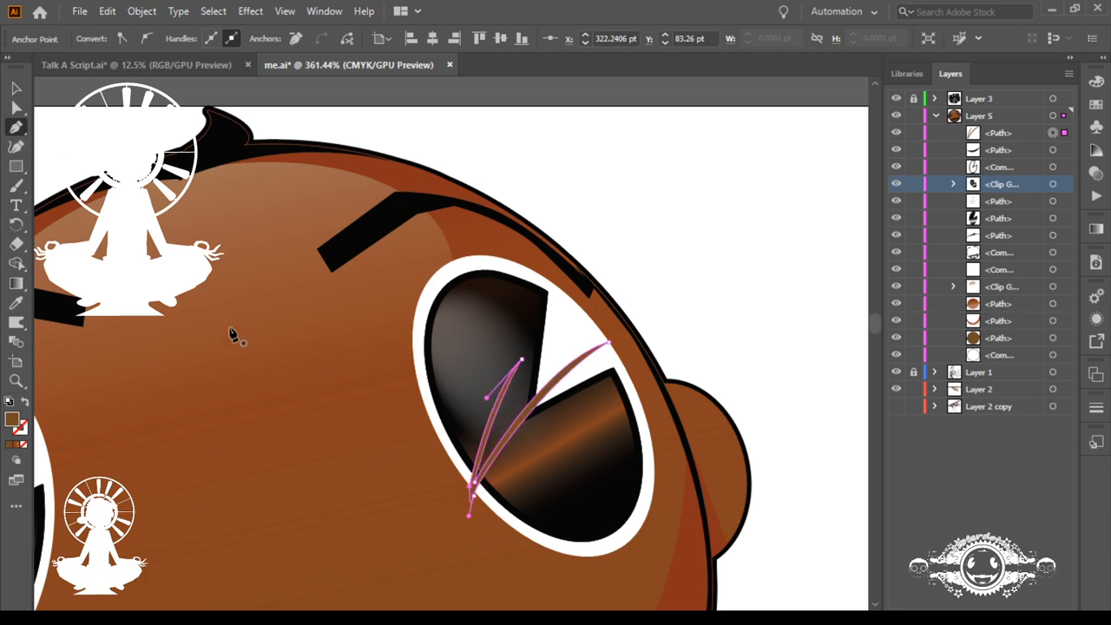
pyautogui.click(176, 263)
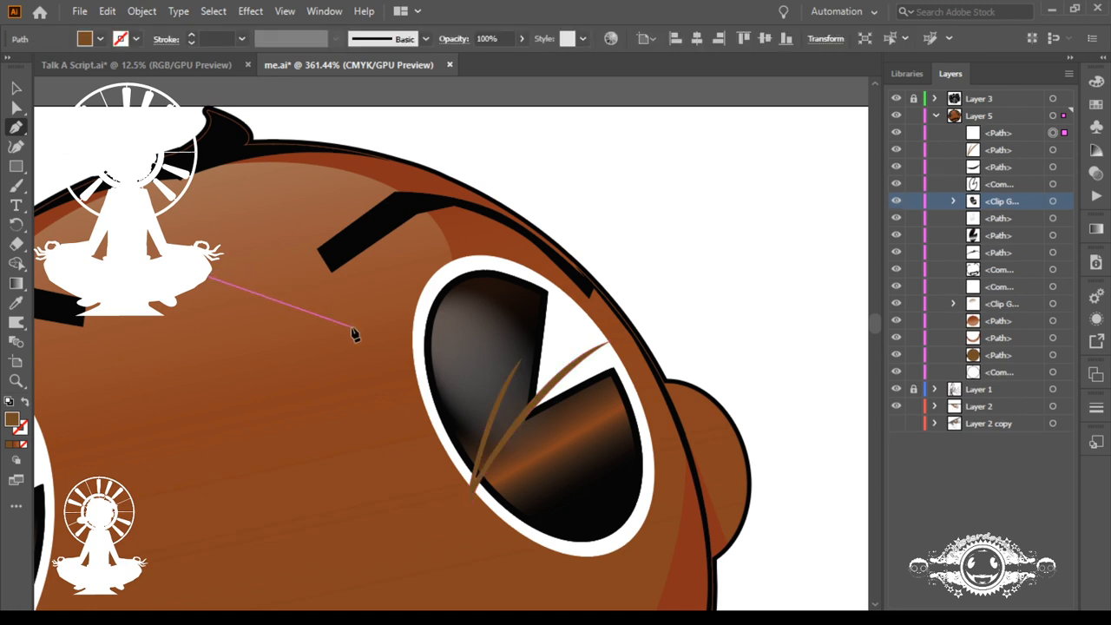
pyautogui.hotkey('ctrl', 'z')
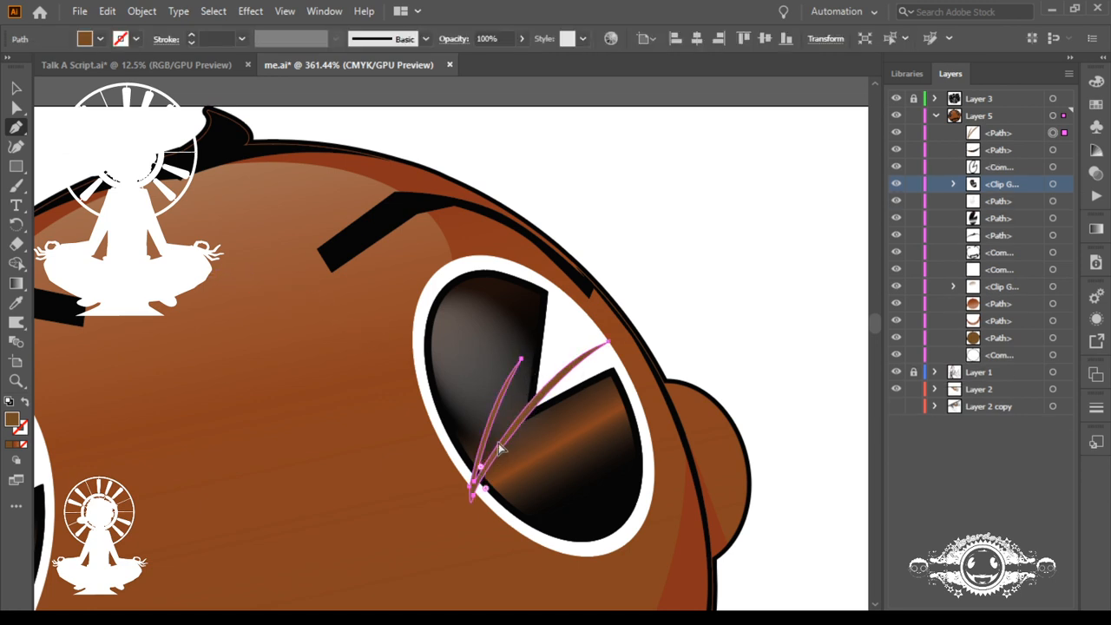
# Step: Move the anchors at the blades' shared base inward so it ends in a short point on the eye's white rim
pyautogui.scroll(5, 451, 442)
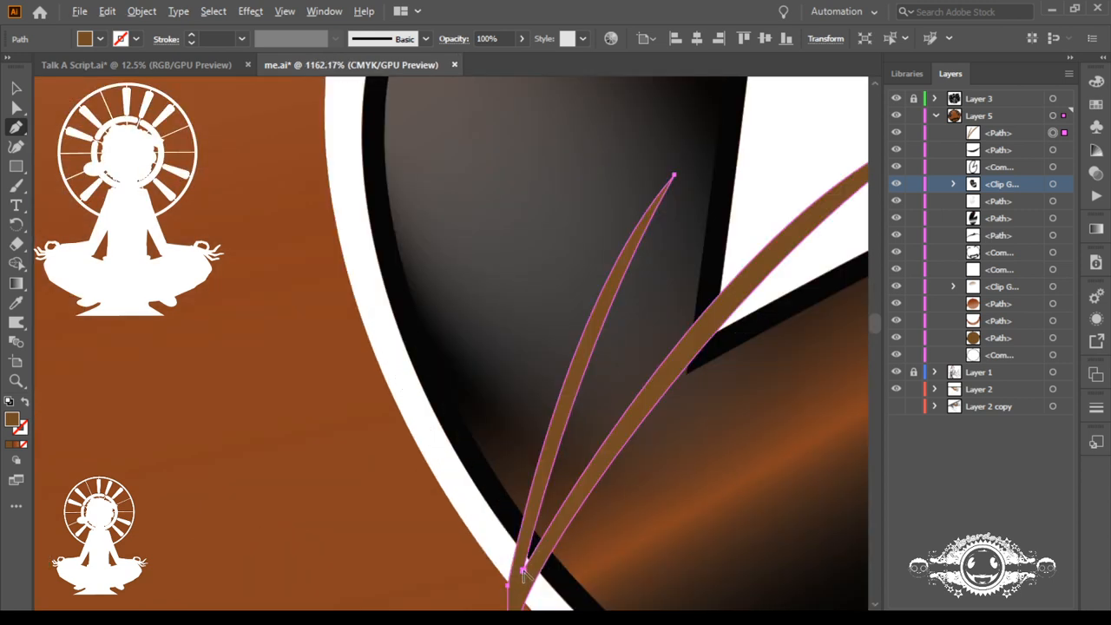
pyautogui.moveTo(522, 571); pyautogui.dragTo(588, 228)
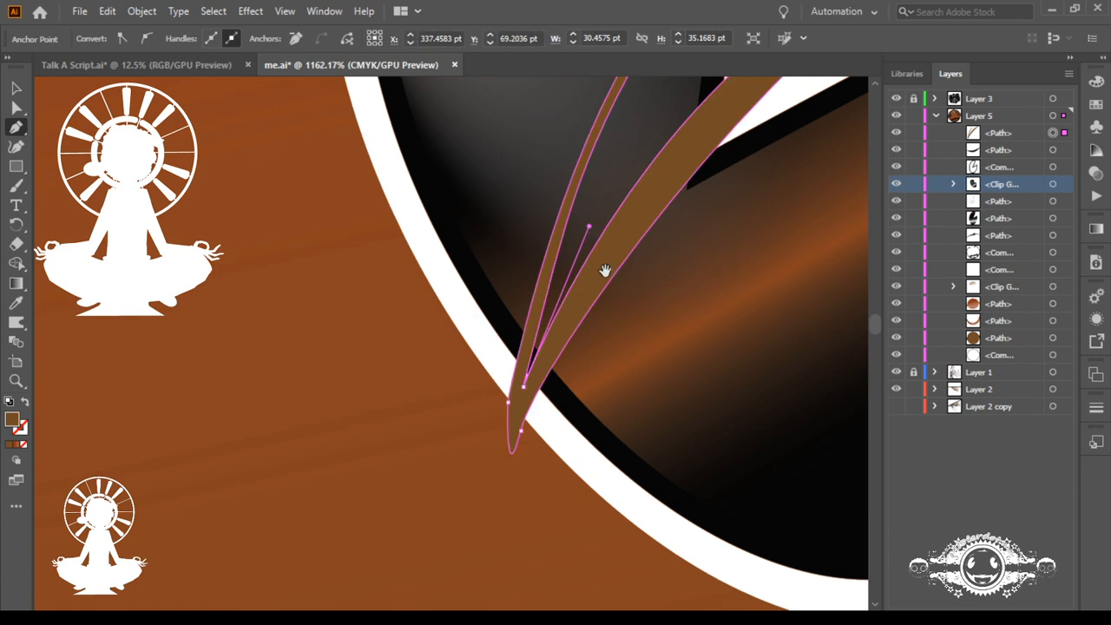
pyautogui.moveTo(535, 444); pyautogui.dragTo(564, 444)
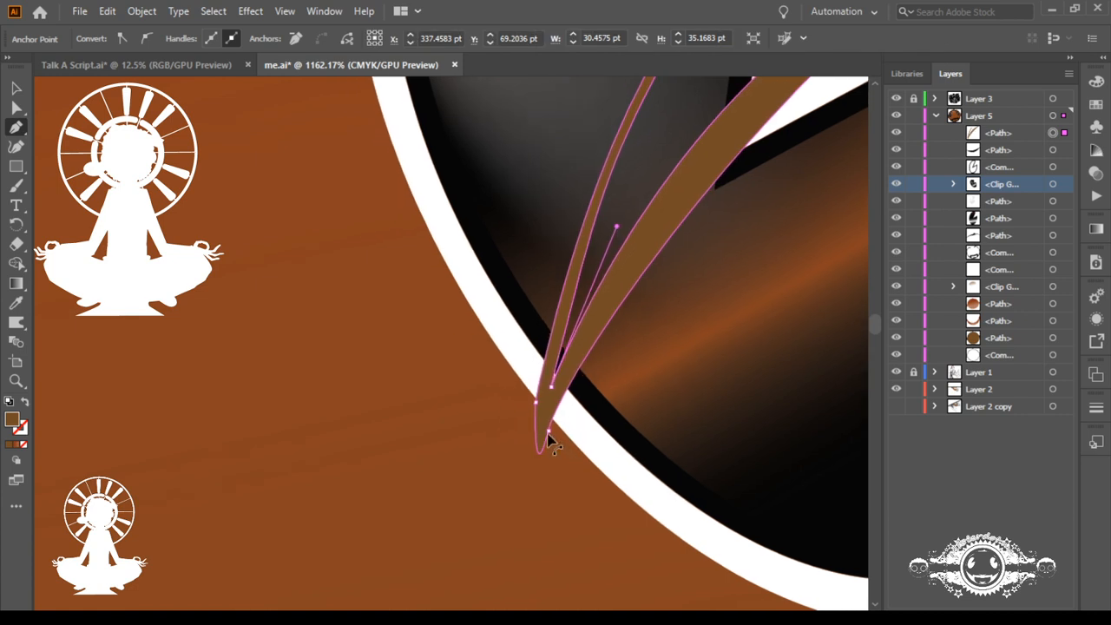
pyautogui.click(548, 431)
pyautogui.click(539, 453)
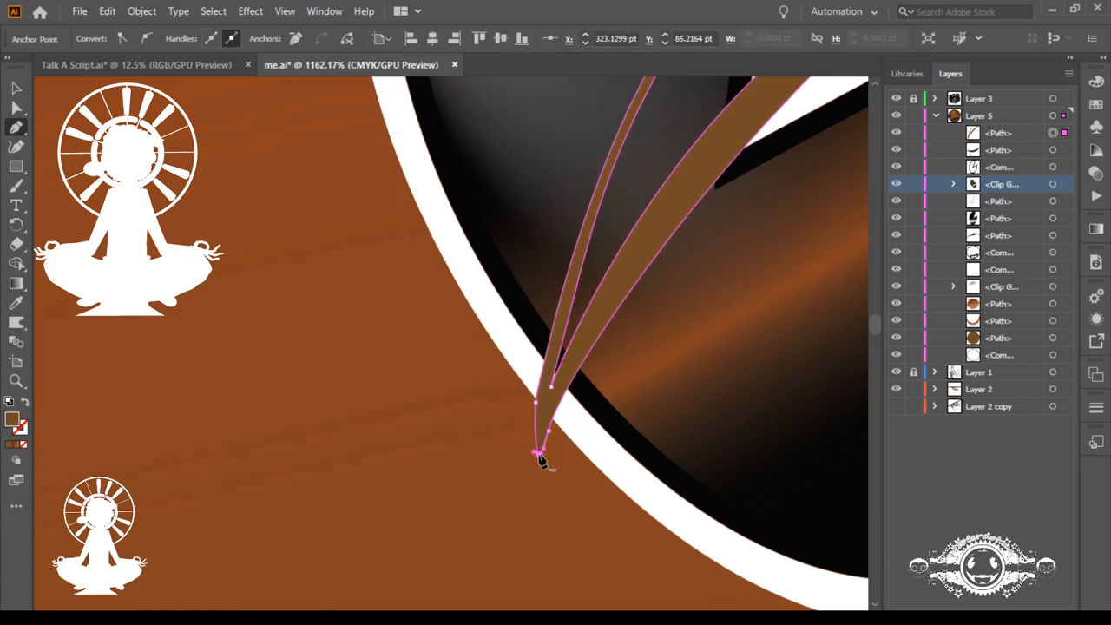
pyautogui.moveTo(548, 431); pyautogui.dragTo(568, 385)
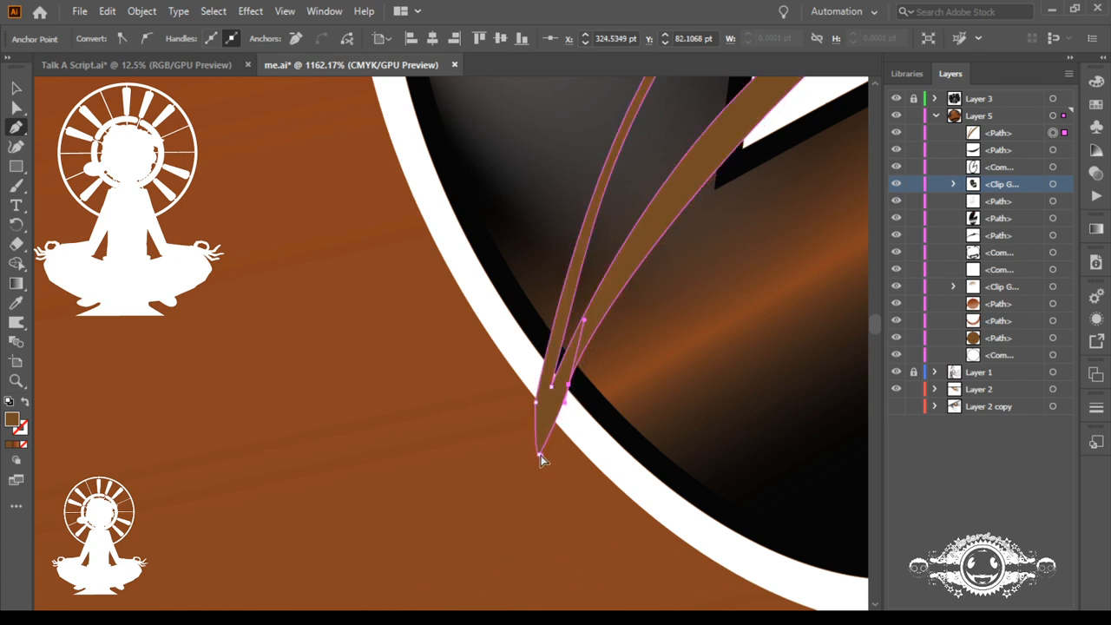
pyautogui.moveTo(539, 454); pyautogui.dragTo(545, 375)
pyautogui.moveTo(552, 387); pyautogui.dragTo(559, 359)
pyautogui.moveTo(560, 426); pyautogui.dragTo(634, 180)
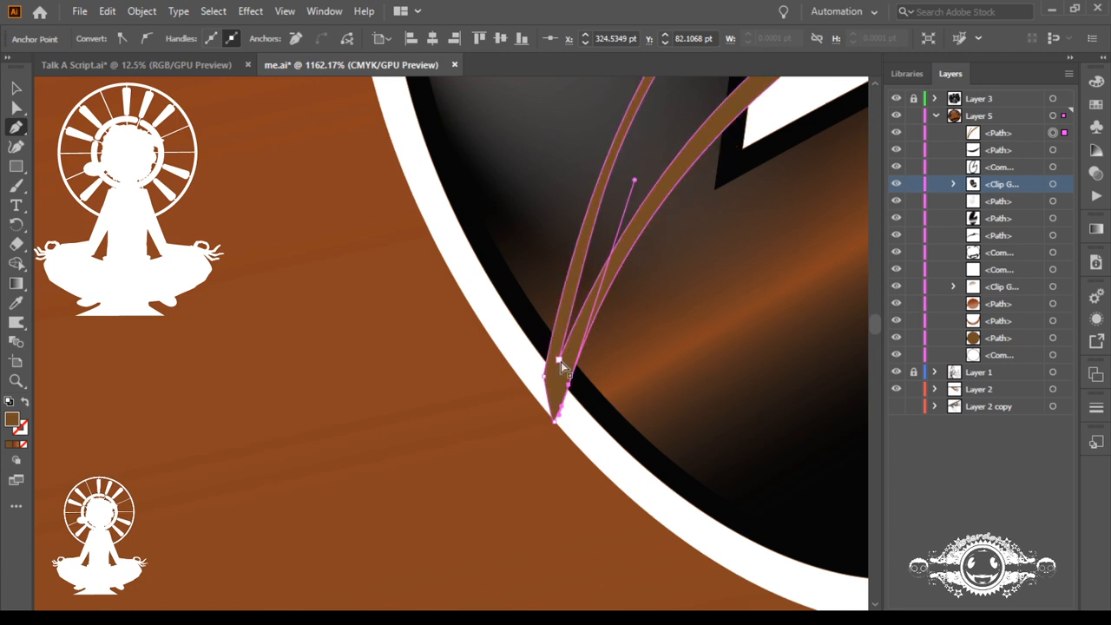
# Step: Lower the notch anchor between the two blades and adjust its handles to refine both inner curves
pyautogui.moveTo(561, 358); pyautogui.dragTo(563, 364)
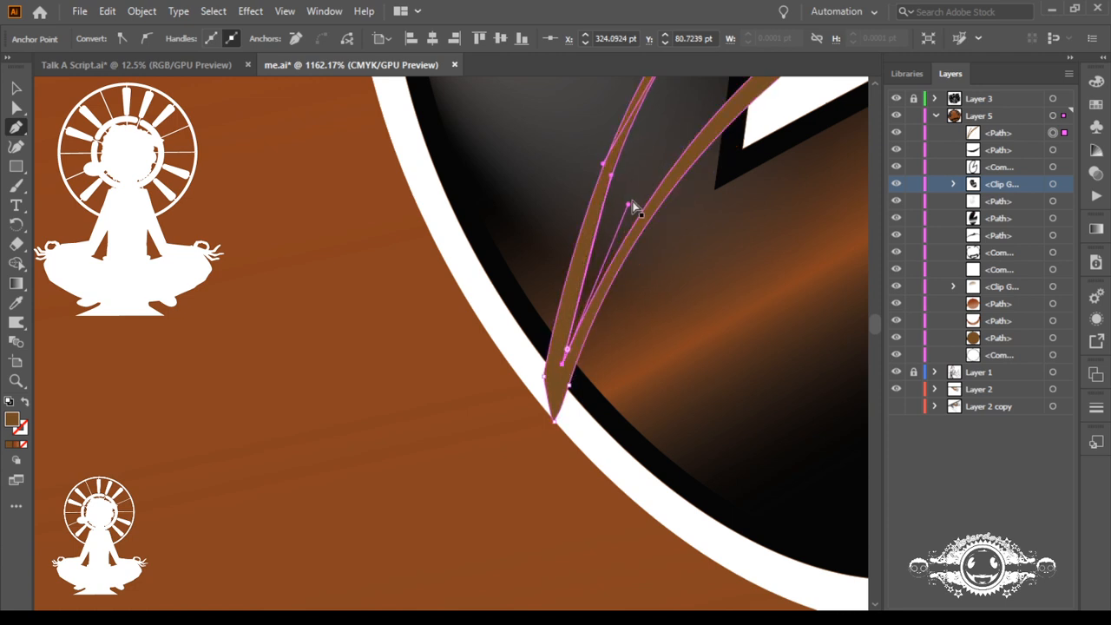
pyautogui.moveTo(627, 206); pyautogui.dragTo(669, 133)
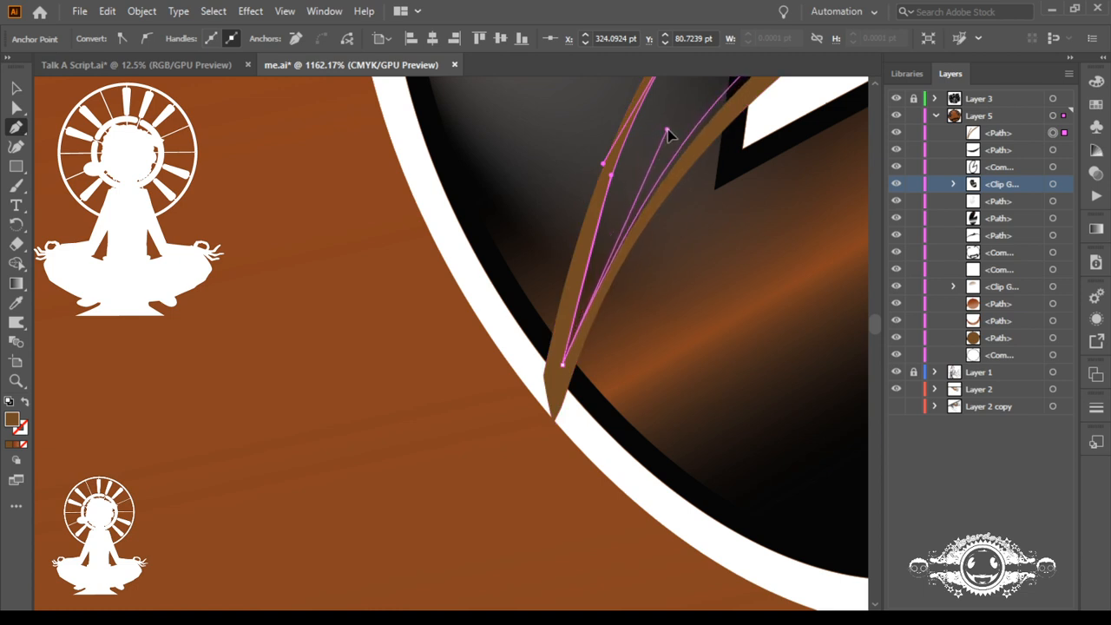
pyautogui.click(611, 176)
pyautogui.moveTo(611, 177); pyautogui.dragTo(597, 198)
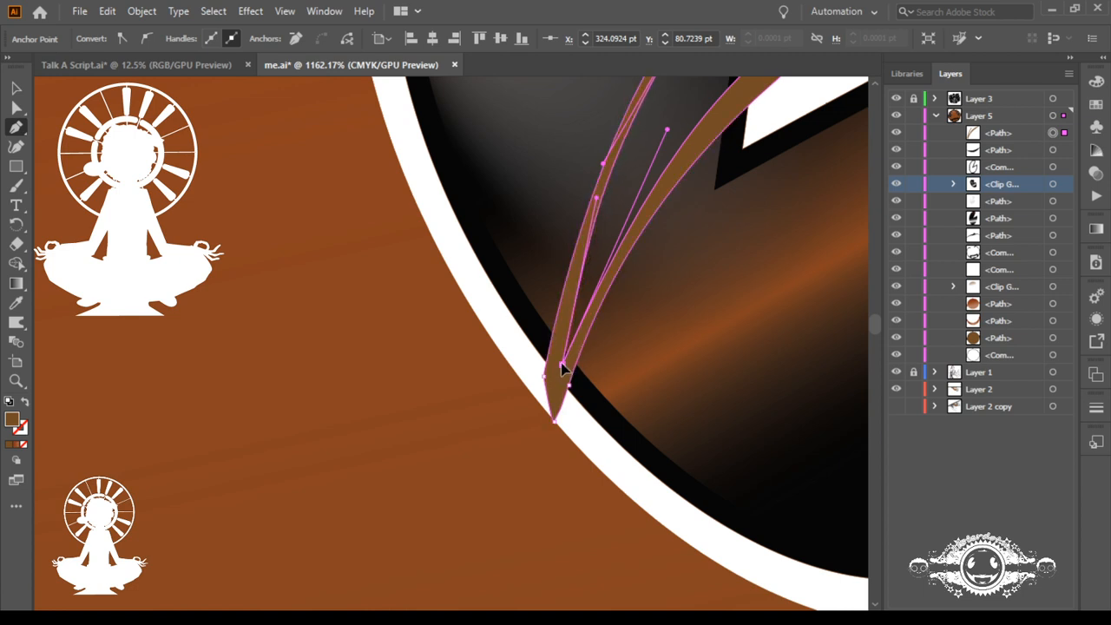
pyautogui.moveTo(562, 363); pyautogui.dragTo(556, 379)
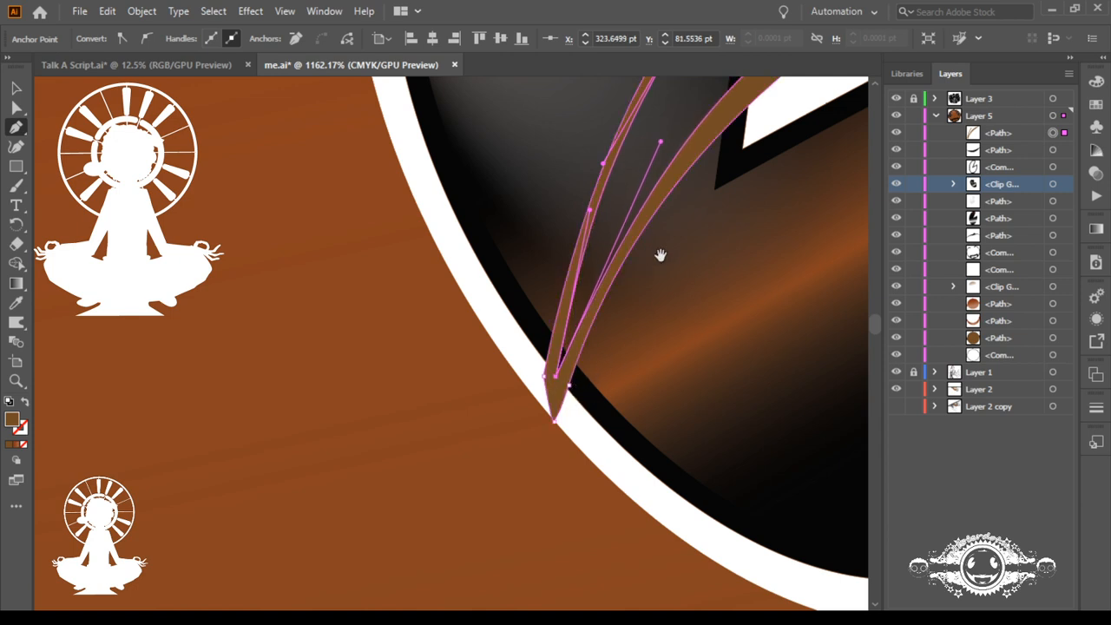
# Step: Adjust the longer blade's curve handles and its lower base anchor to make the blade slimmer along its length
pyautogui.moveTo(659, 255); pyautogui.dragTo(407, 437)
pyautogui.hotkey('ctrl', '-')
pyautogui.hotkey('ctrl', '-')
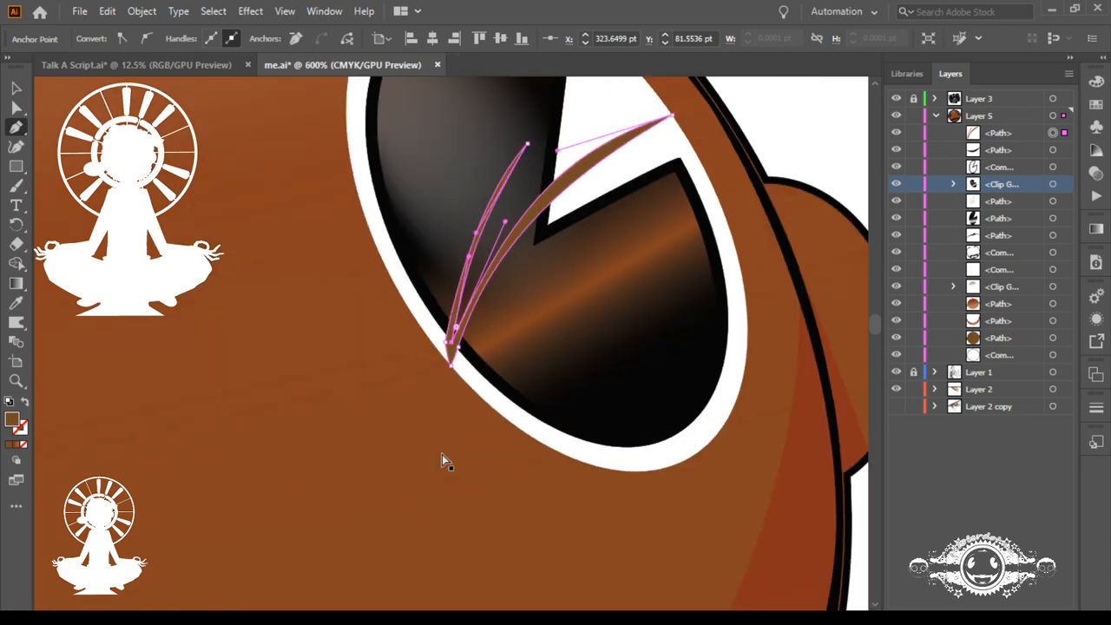
pyautogui.keyDown('ctrl'); pyautogui.click(555, 199); pyautogui.keyUp('ctrl')
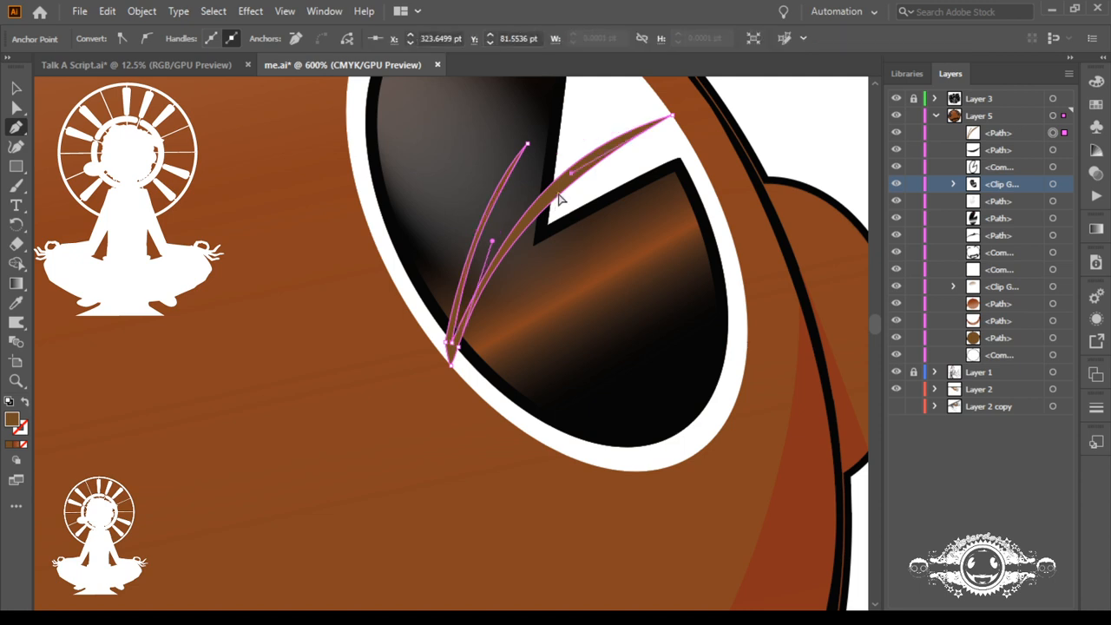
pyautogui.moveTo(492, 246); pyautogui.dragTo(525, 188)
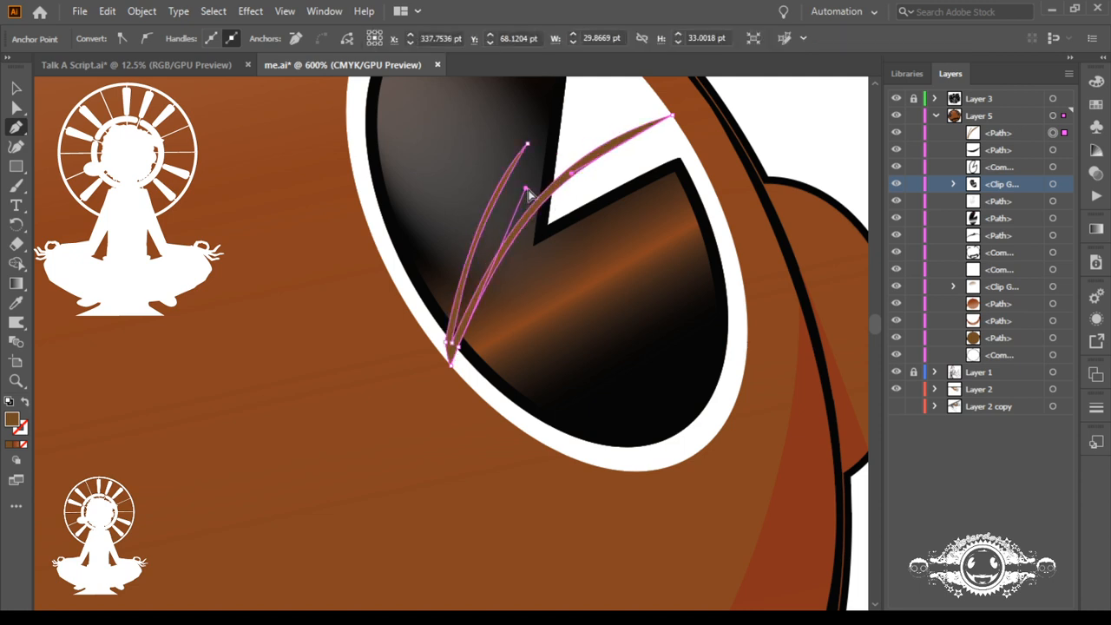
pyautogui.keyDown('ctrl'); pyautogui.click(570, 177); pyautogui.keyUp('ctrl')
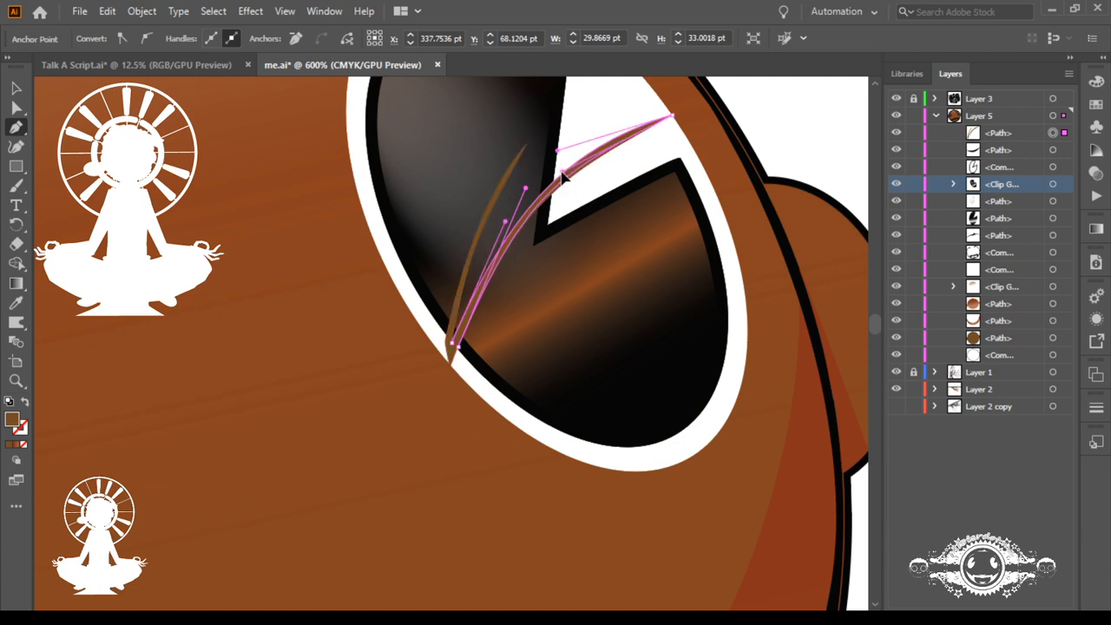
pyautogui.keyDown('ctrl'); pyautogui.click(562, 174); pyautogui.keyUp('ctrl')
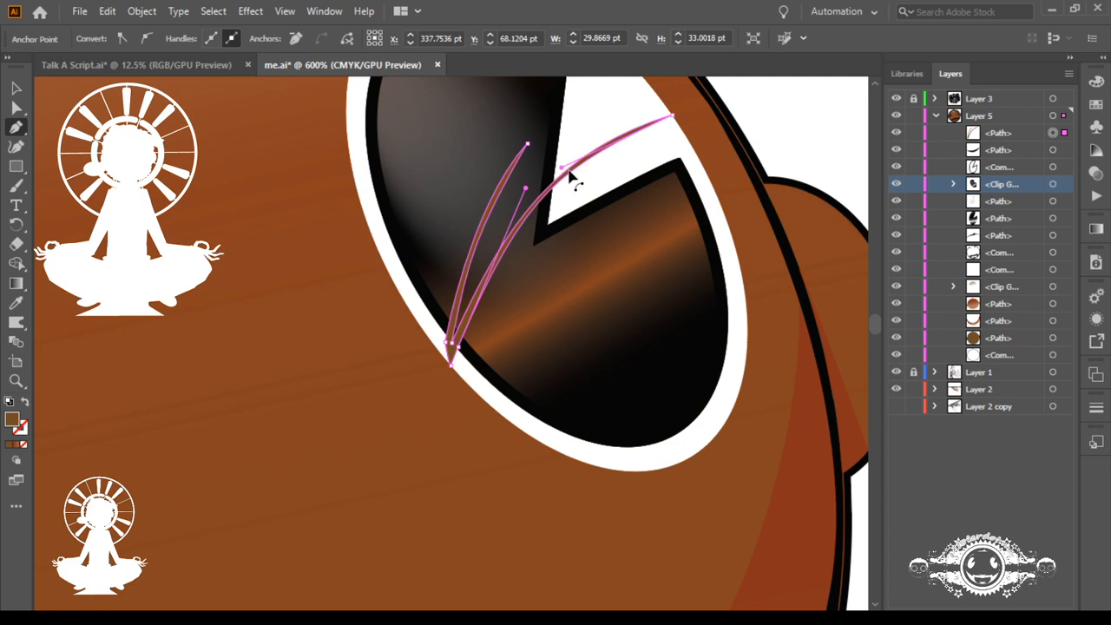
pyautogui.moveTo(460, 349); pyautogui.dragTo(456, 350)
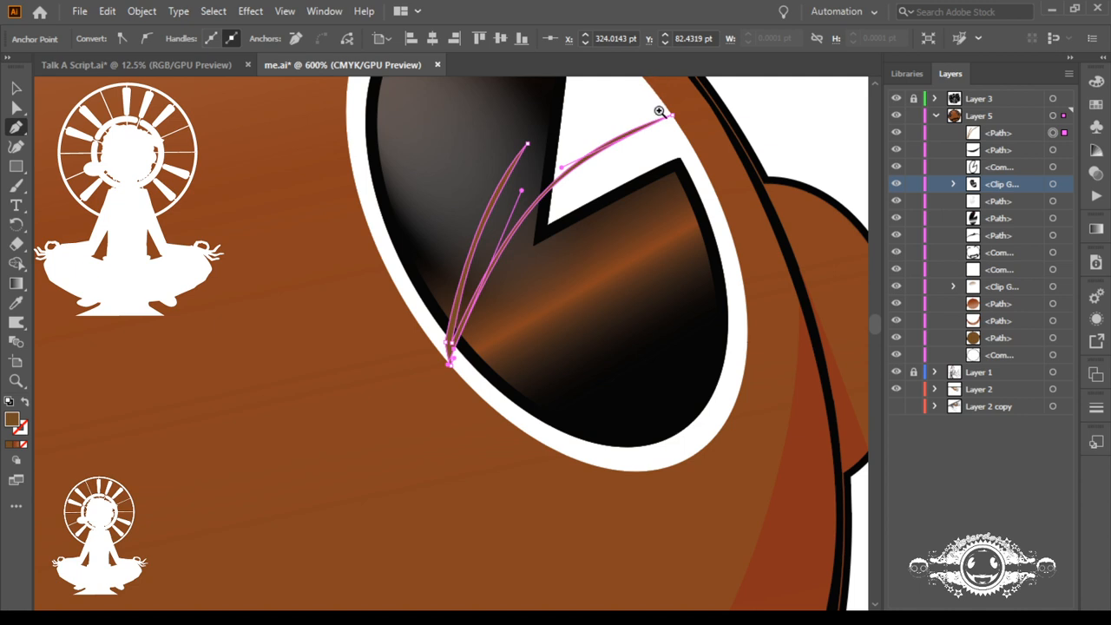
# Step: Reposition the longer blade's tip anchor at the white rim and raise its lower edge's curve handle for an even, thin taper
pyautogui.moveTo(657, 112); pyautogui.dragTo(834, 226)
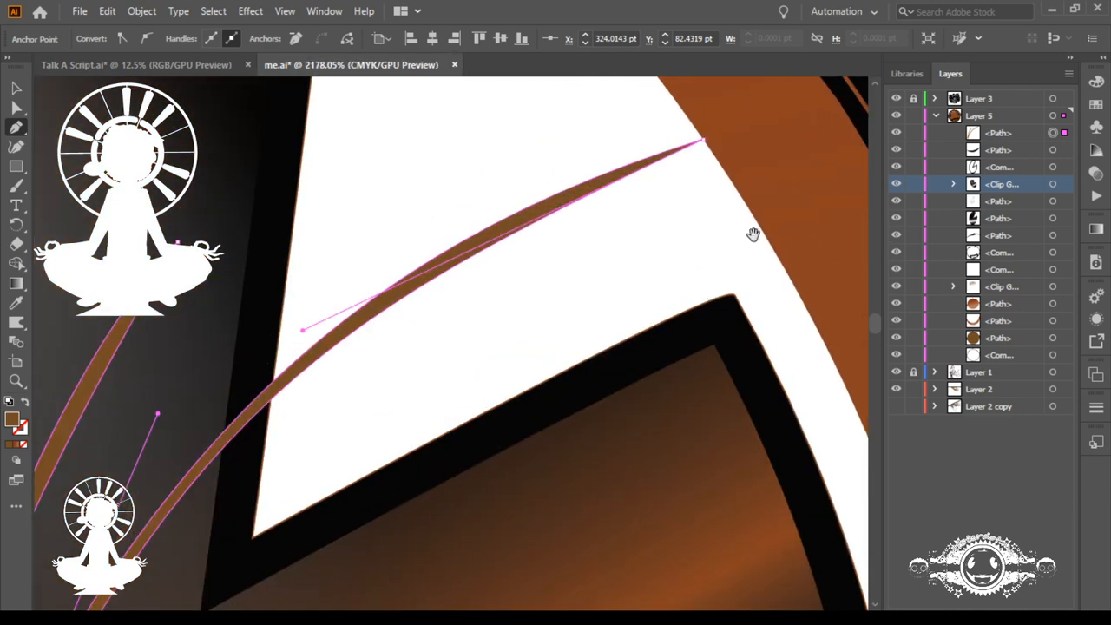
pyautogui.moveTo(684, 156); pyautogui.dragTo(710, 150)
pyautogui.keyDown('ctrl'); pyautogui.click(673, 155); pyautogui.keyUp('ctrl')
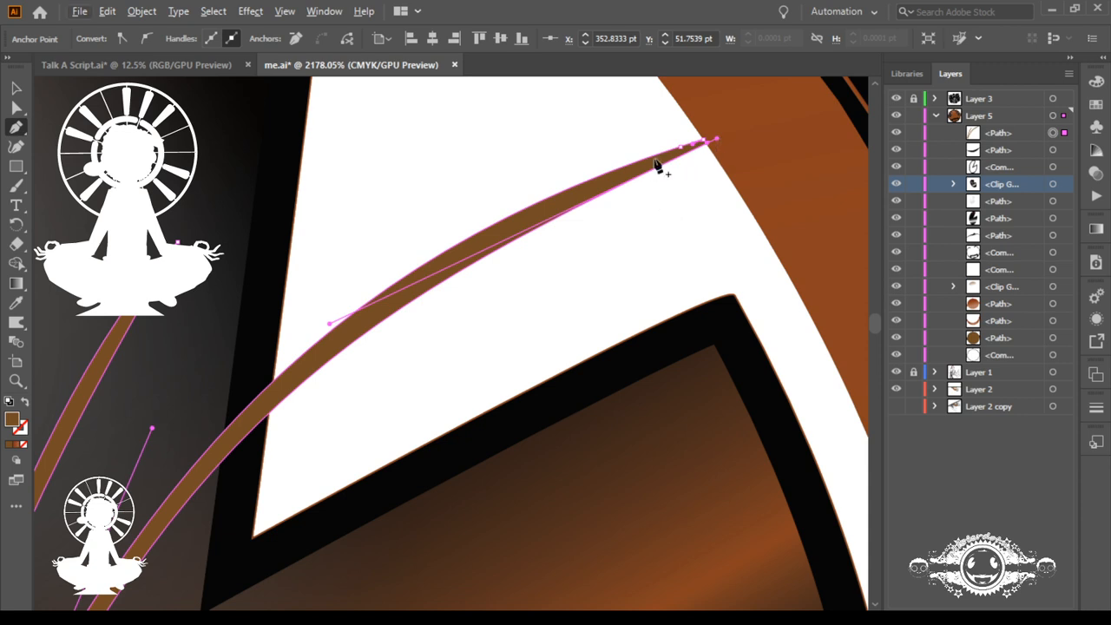
pyautogui.moveTo(330, 327); pyautogui.dragTo(364, 260)
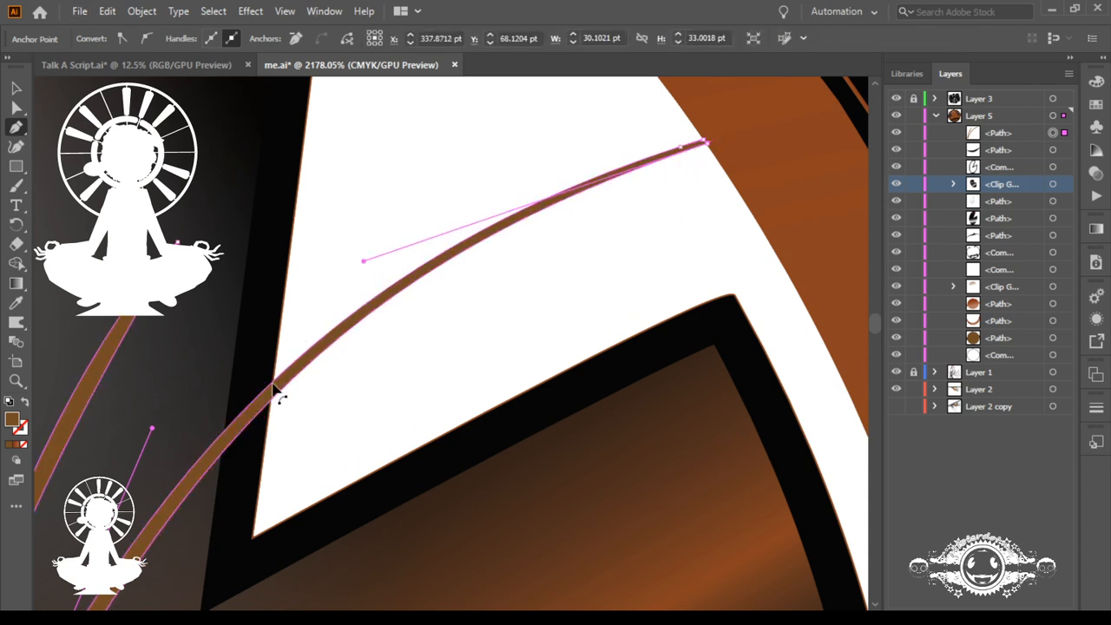
# Step: Change the blades' fill from the character's brown to black
pyautogui.hotkey('ctrl', '0')
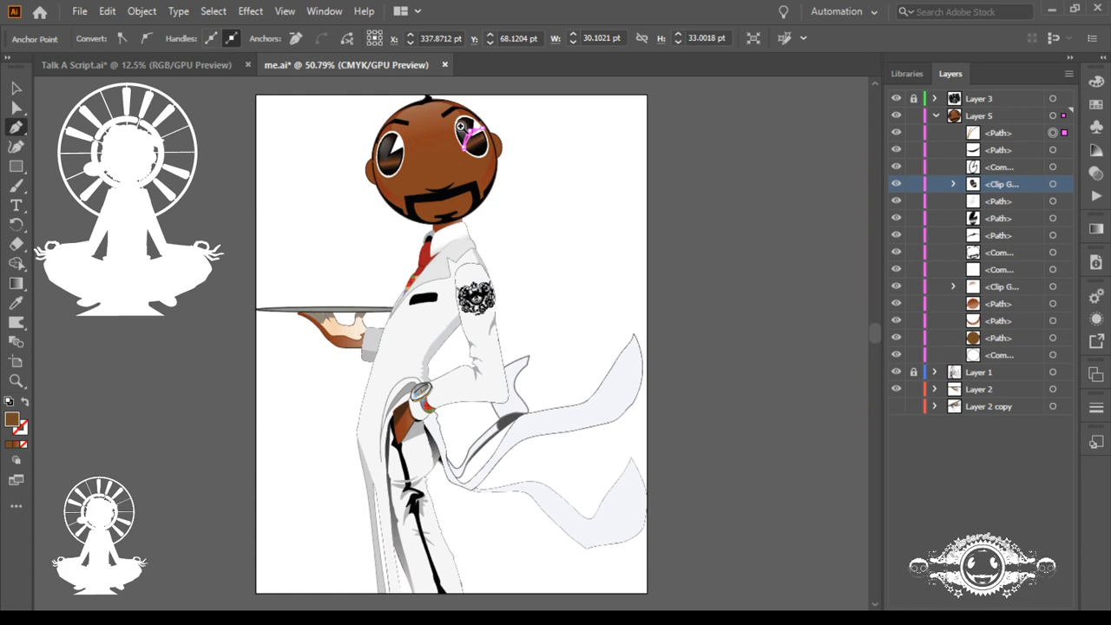
pyautogui.scroll(10, 462, 127)
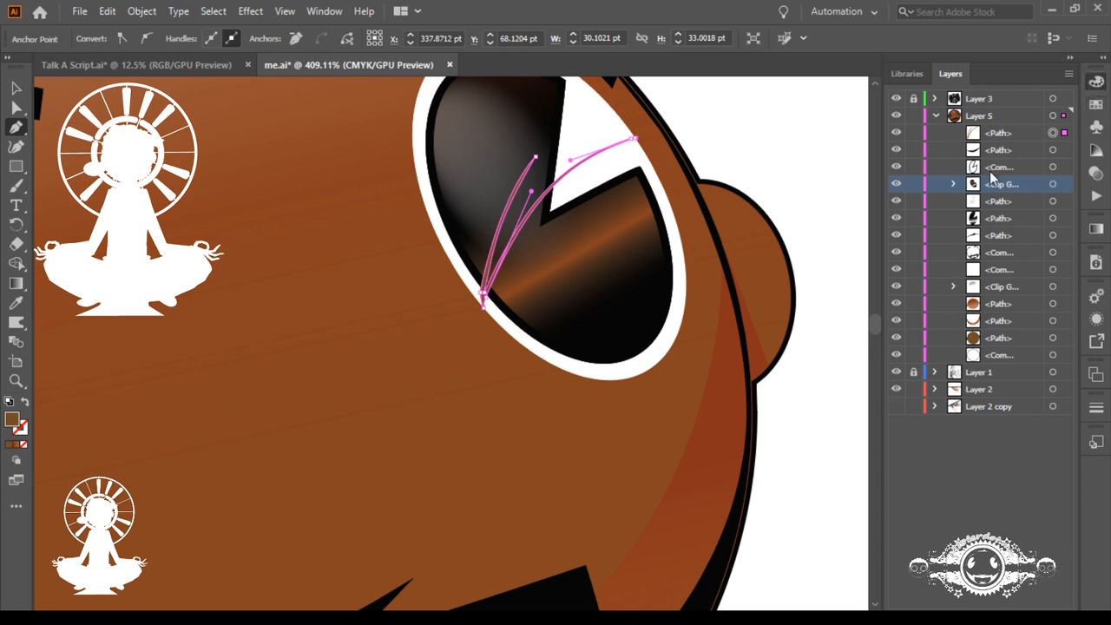
pyautogui.hotkey('ctrl', 'z')
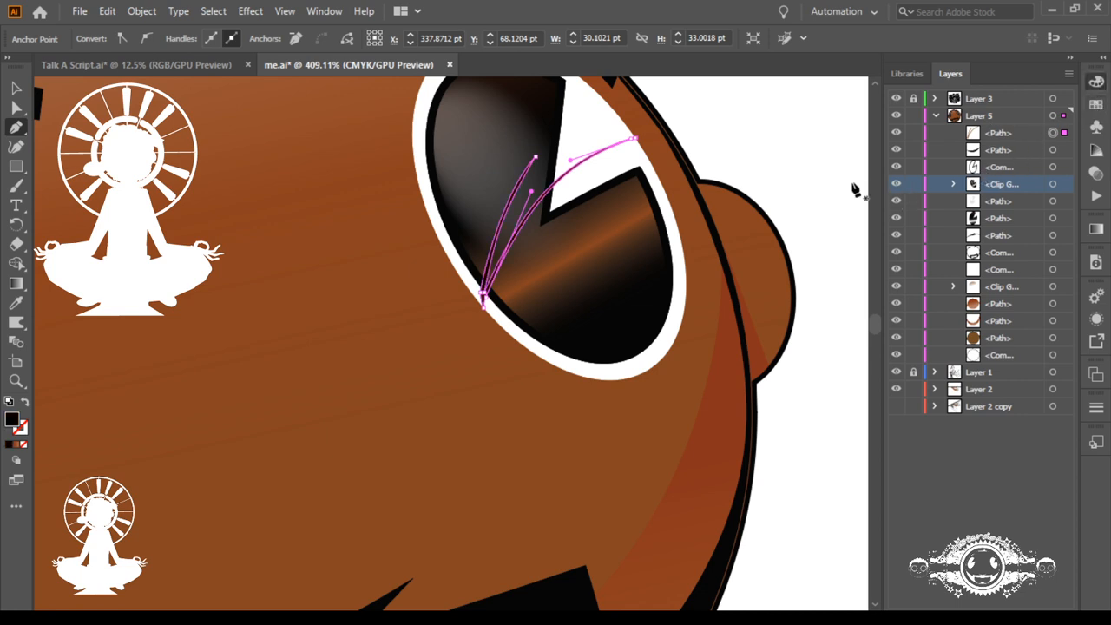
pyautogui.click(955, 454)
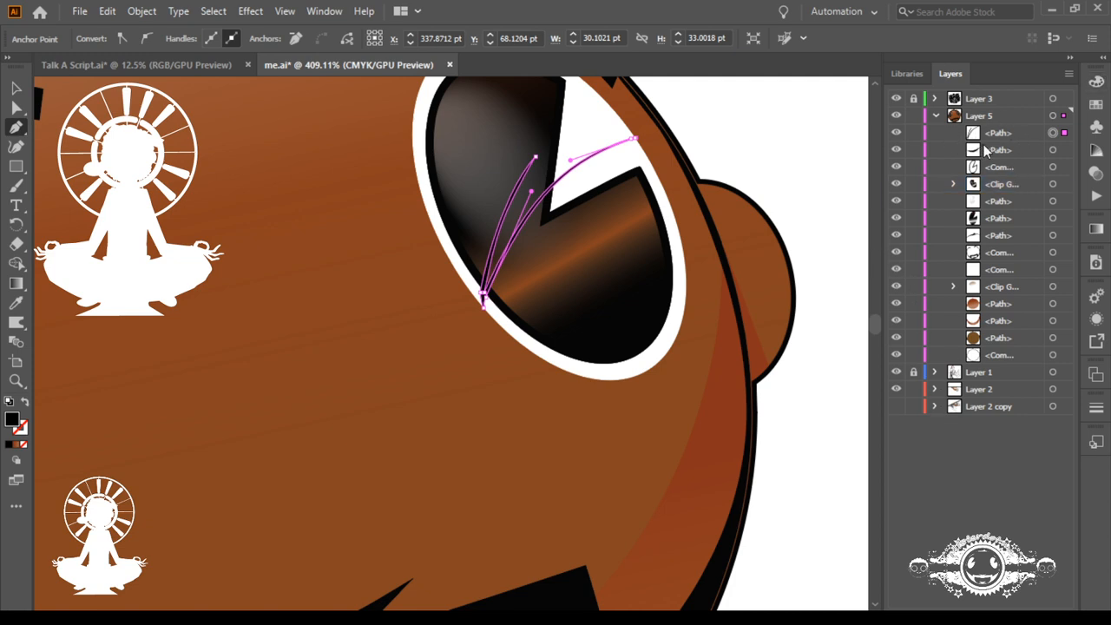
# Step: Move the black blades' path directly below the eye's clip group and hide that group to isolate the blades on the face
pyautogui.moveTo(986, 139); pyautogui.dragTo(901, 215)
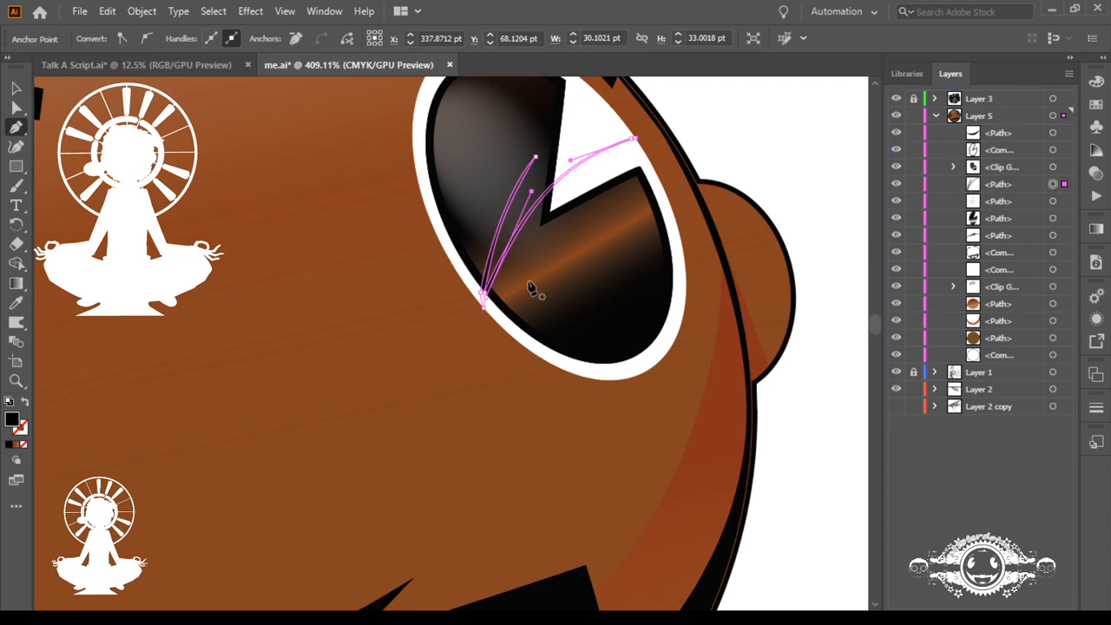
pyautogui.click(896, 168)
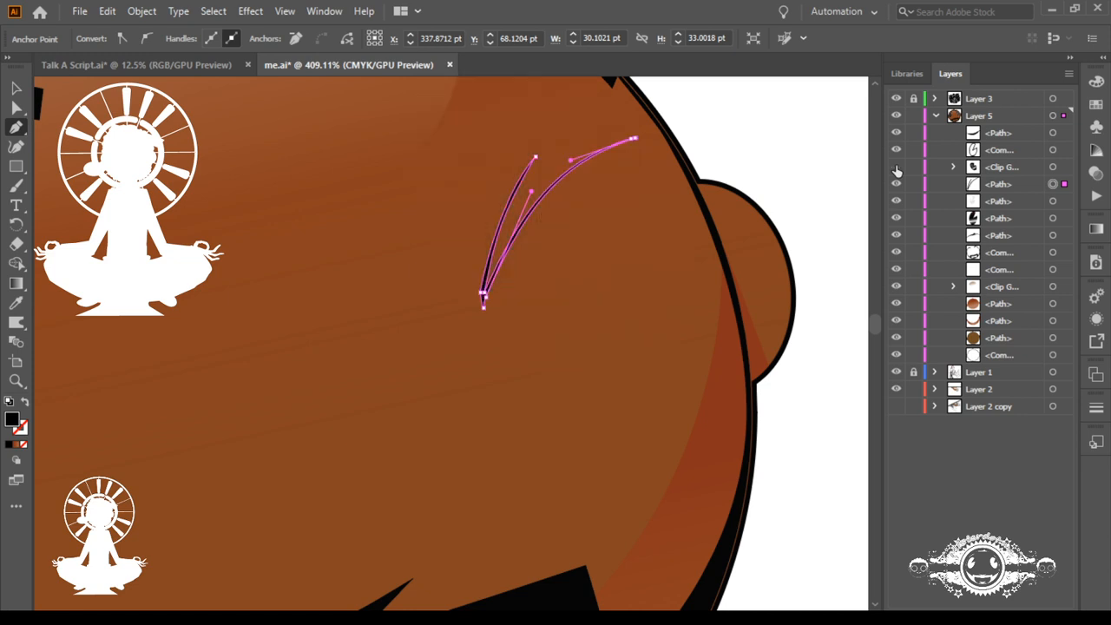
pyautogui.hotkey('ctrl', 'h')
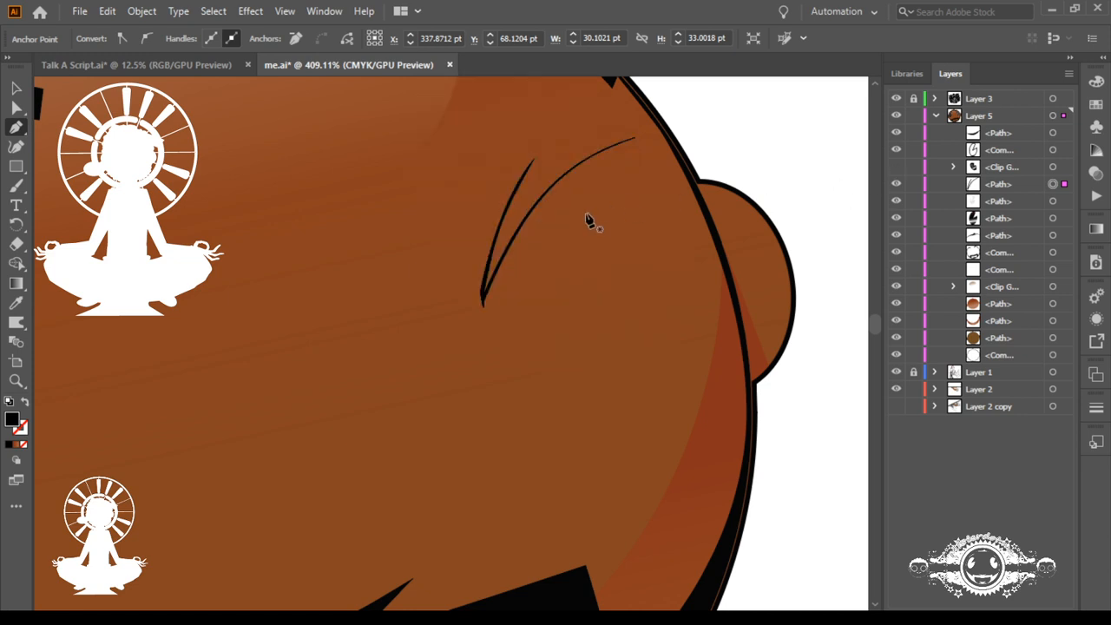
pyautogui.scroll(4, 500, 189)
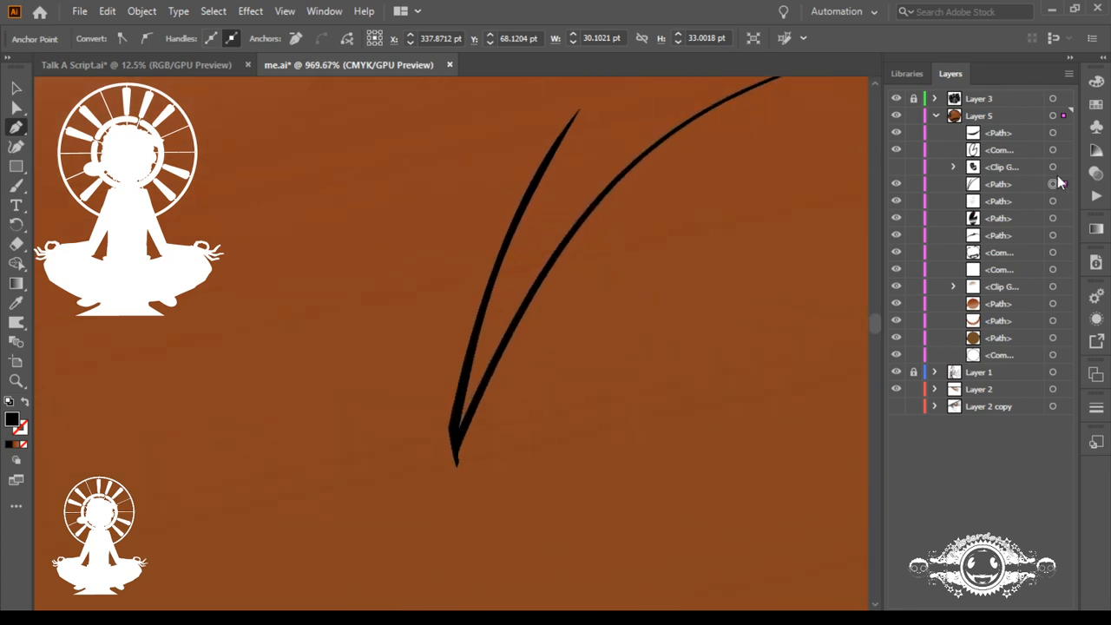
# Step: Duplicate the blades' path directly beneath the original, lock the original, and select the copy for editing
pyautogui.moveTo(1011, 183); pyautogui.dragTo(1012, 194)
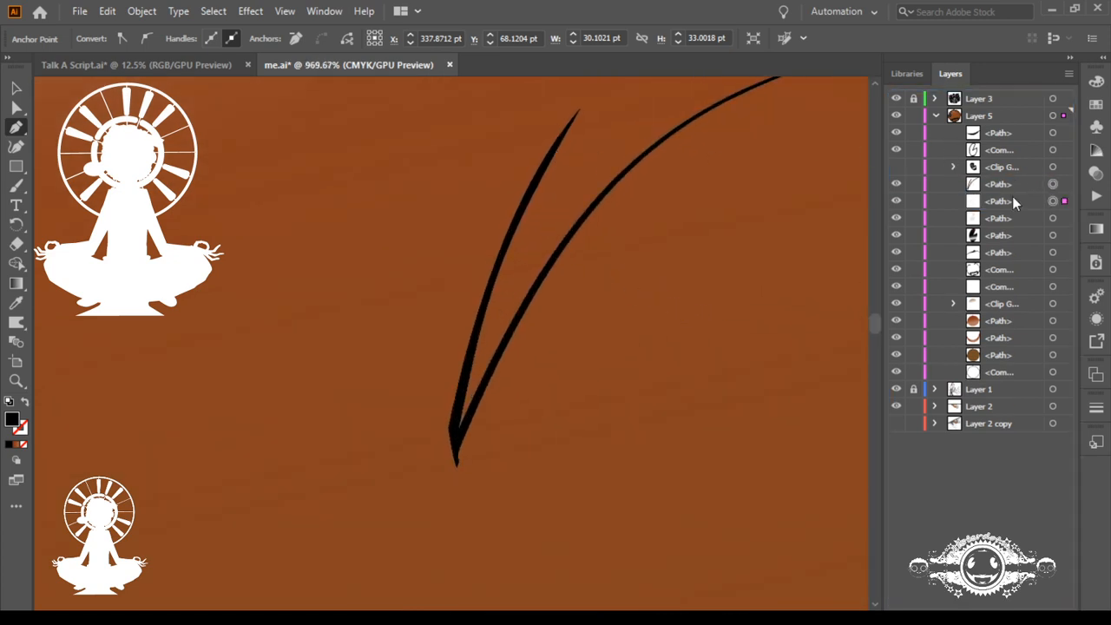
pyautogui.click(913, 184)
pyautogui.hotkey('ctrl', 'z')
pyautogui.hotkey('ctrl', 'h')
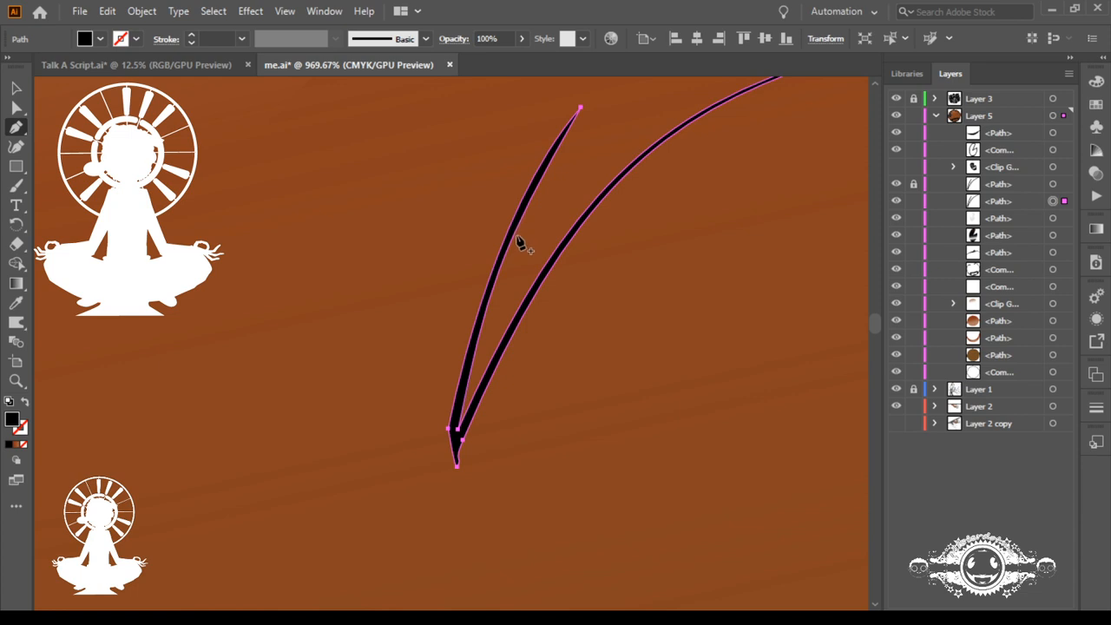
# Step: Add an anchor on the copy's shorter-blade inner edge and delete its old notch anchor so the copy fills the gap between the blades
pyautogui.click(516, 244)
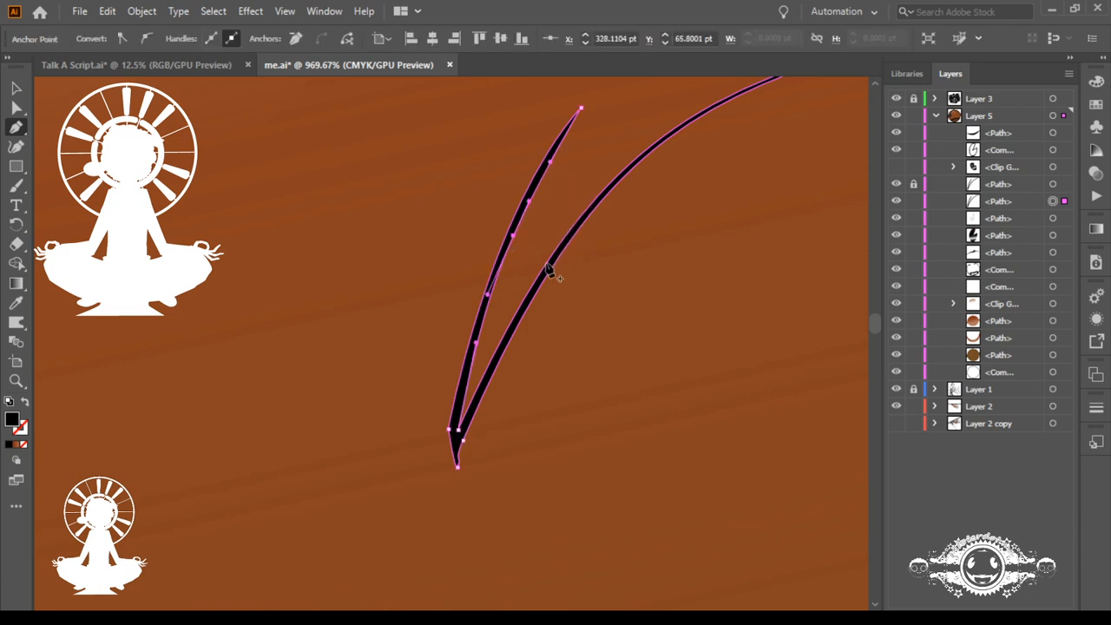
pyautogui.click(459, 431)
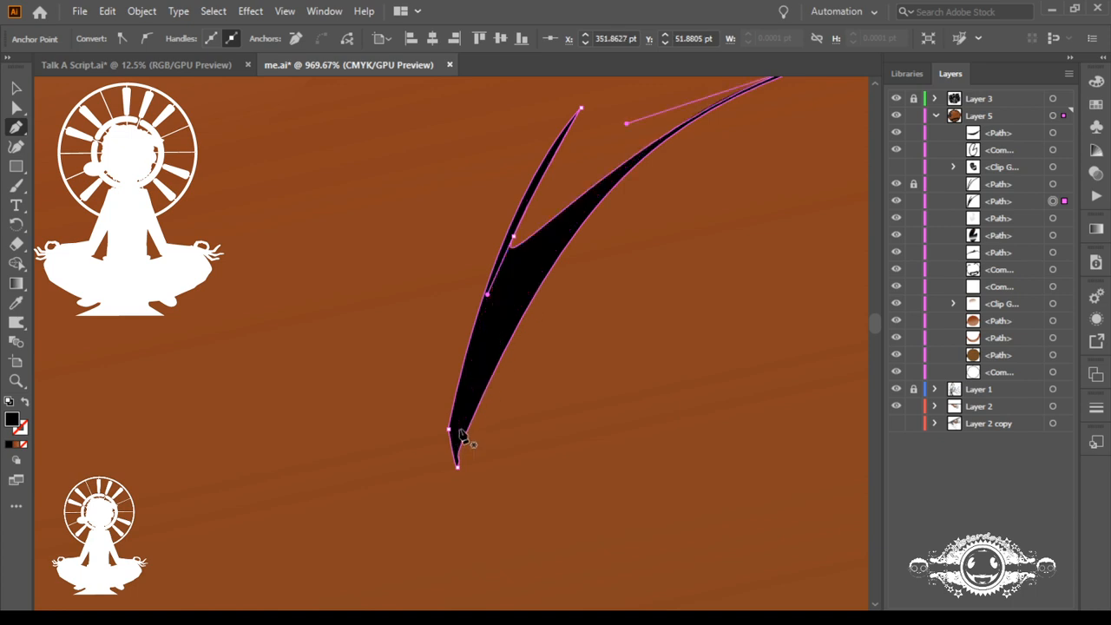
pyautogui.moveTo(641, 249); pyautogui.dragTo(503, 247)
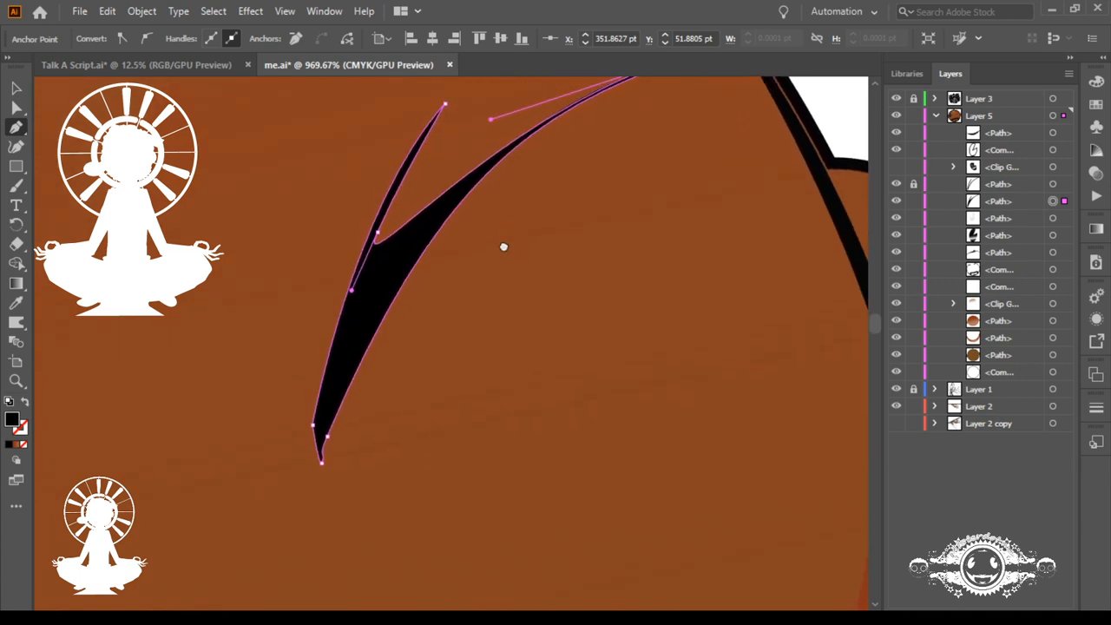
# Step: Replace the copy's lower-right base anchor with a smooth one midway along the outer edge and adjust the longer blade's tip handle
pyautogui.click(328, 439)
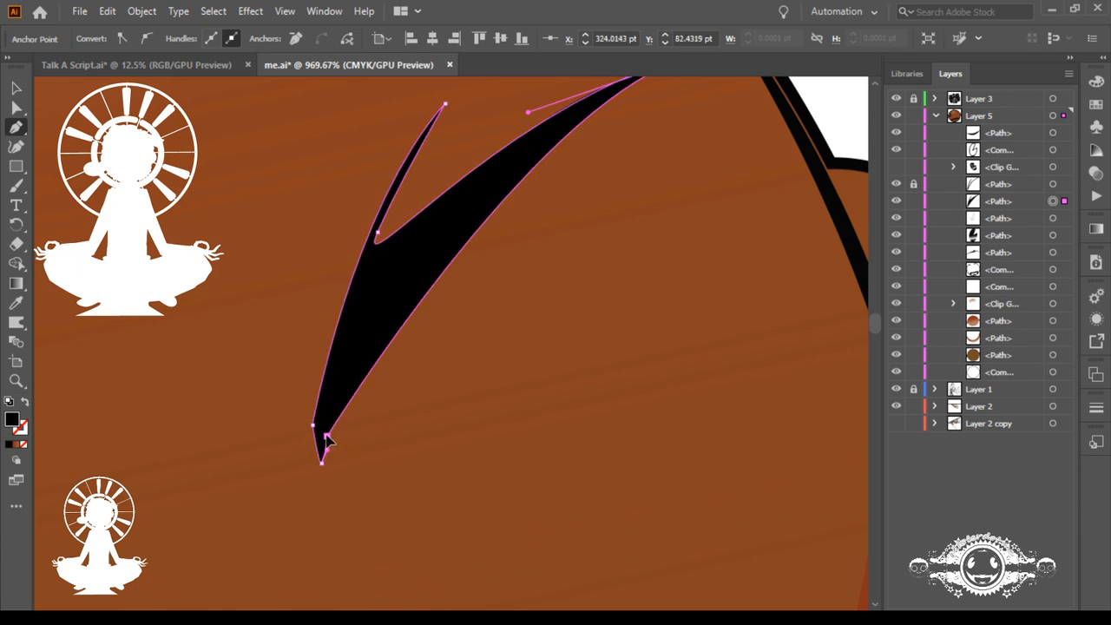
pyautogui.moveTo(327, 440); pyautogui.dragTo(352, 350)
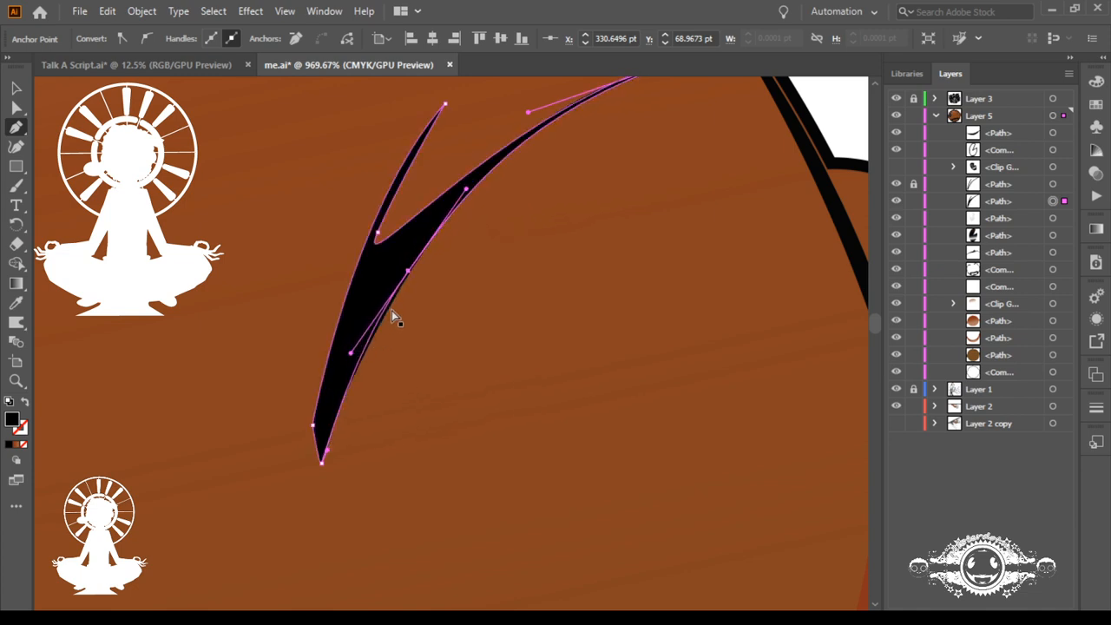
pyautogui.moveTo(408, 272); pyautogui.dragTo(388, 289)
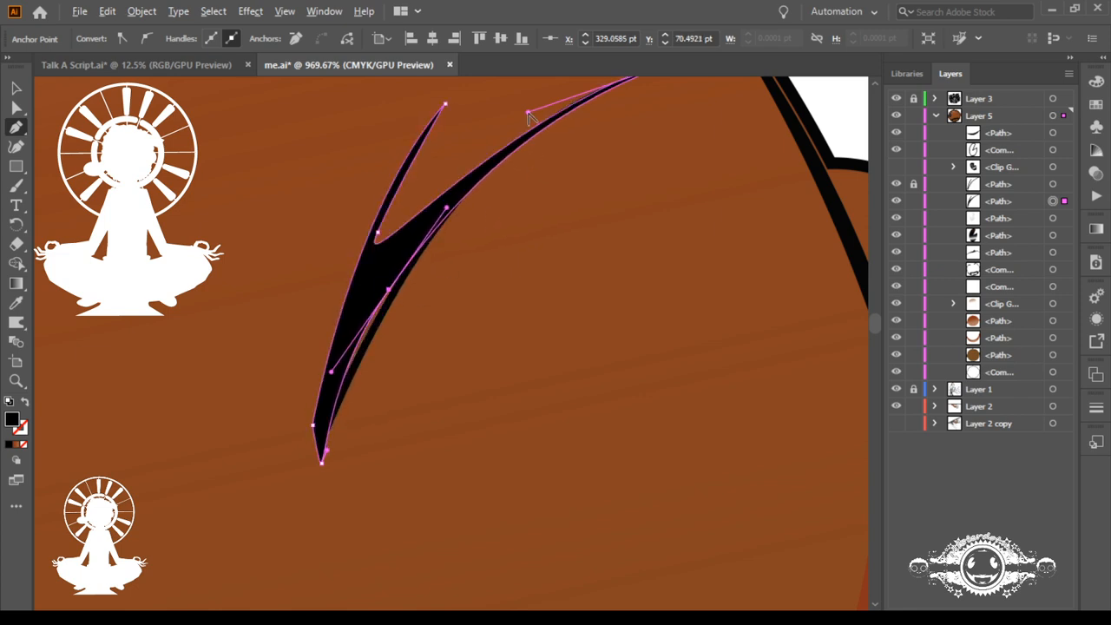
pyautogui.moveTo(527, 113); pyautogui.dragTo(528, 119)
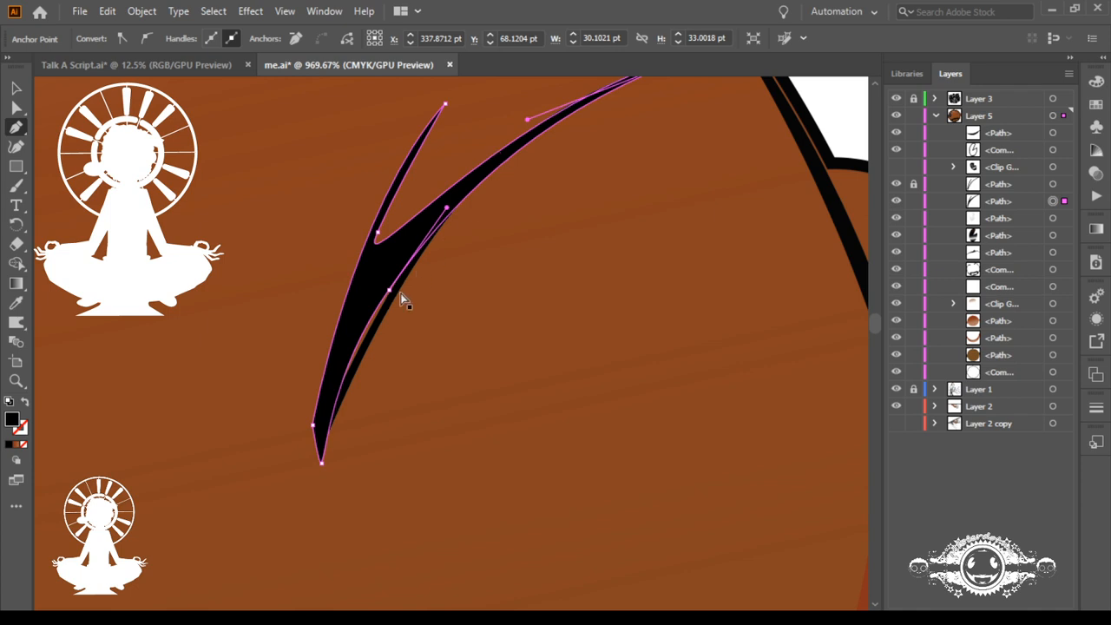
# Step: Curve the copy's shorter-blade inner edge toward the outer edge and lower its notch anchor
pyautogui.moveTo(445, 105); pyautogui.dragTo(351, 208)
pyautogui.moveTo(414, 158); pyautogui.dragTo(401, 165)
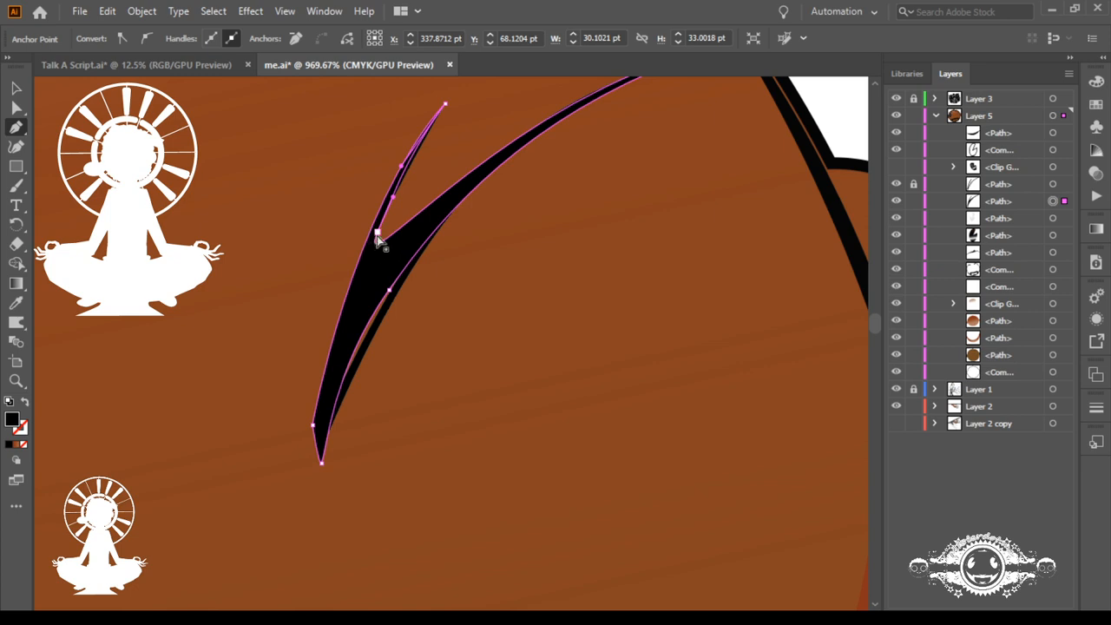
pyautogui.moveTo(378, 232); pyautogui.dragTo(374, 252)
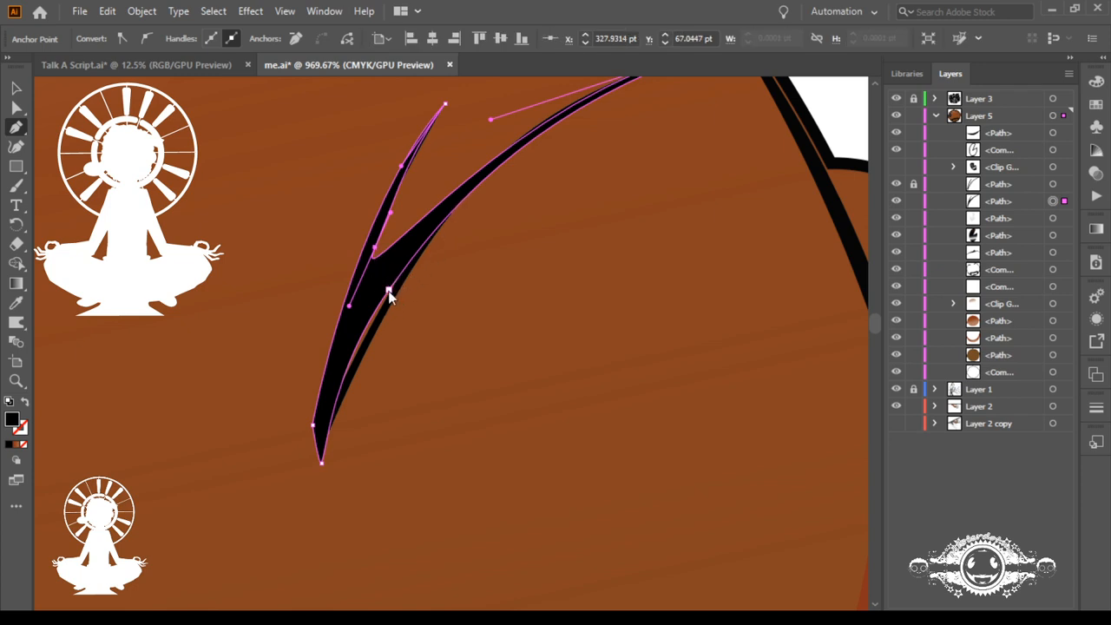
# Step: Reposition the copy's outer-edge anchor and adjust its upper handle so the edge follows the locked longer blade
pyautogui.keyDown('ctrl'); pyautogui.click(387, 291); pyautogui.keyUp('ctrl')
pyautogui.moveTo(387, 292); pyautogui.dragTo(405, 275)
pyautogui.hotkey('ctrl', 'z')
pyautogui.keyDown('ctrl'); pyautogui.click(390, 290); pyautogui.keyUp('ctrl')
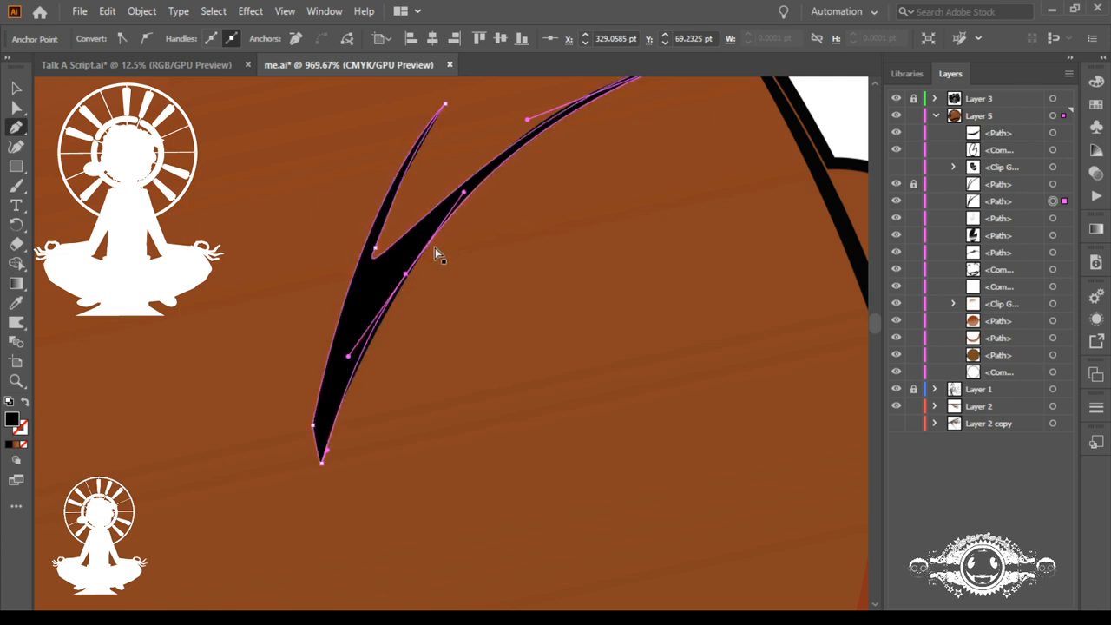
pyautogui.moveTo(464, 193); pyautogui.dragTo(463, 184)
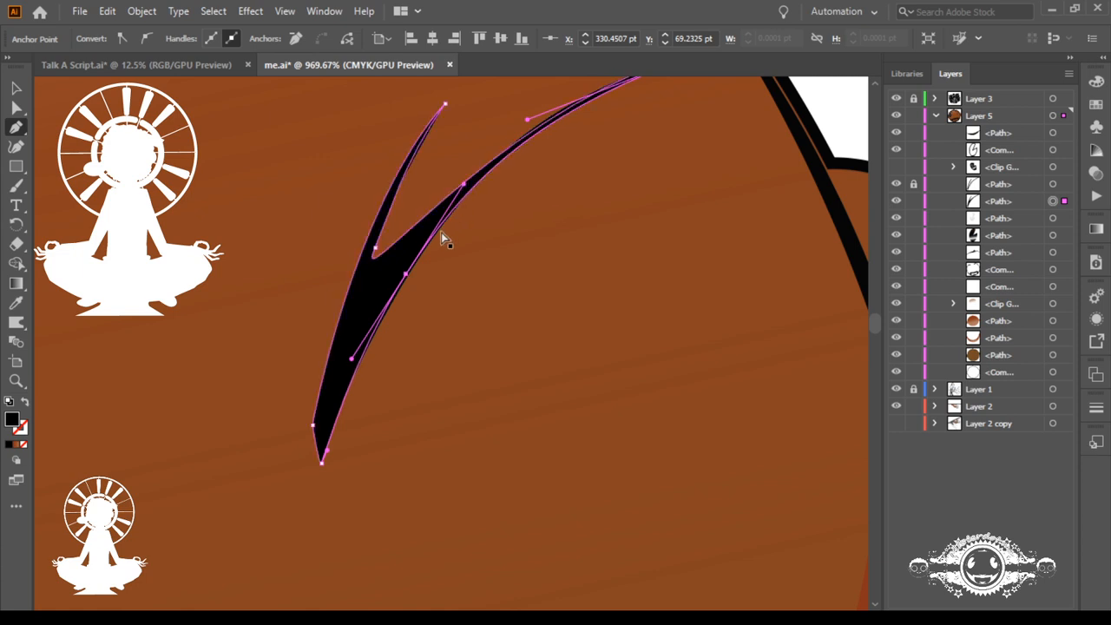
pyautogui.keyDown('ctrl'); pyautogui.click(407, 275); pyautogui.keyUp('ctrl')
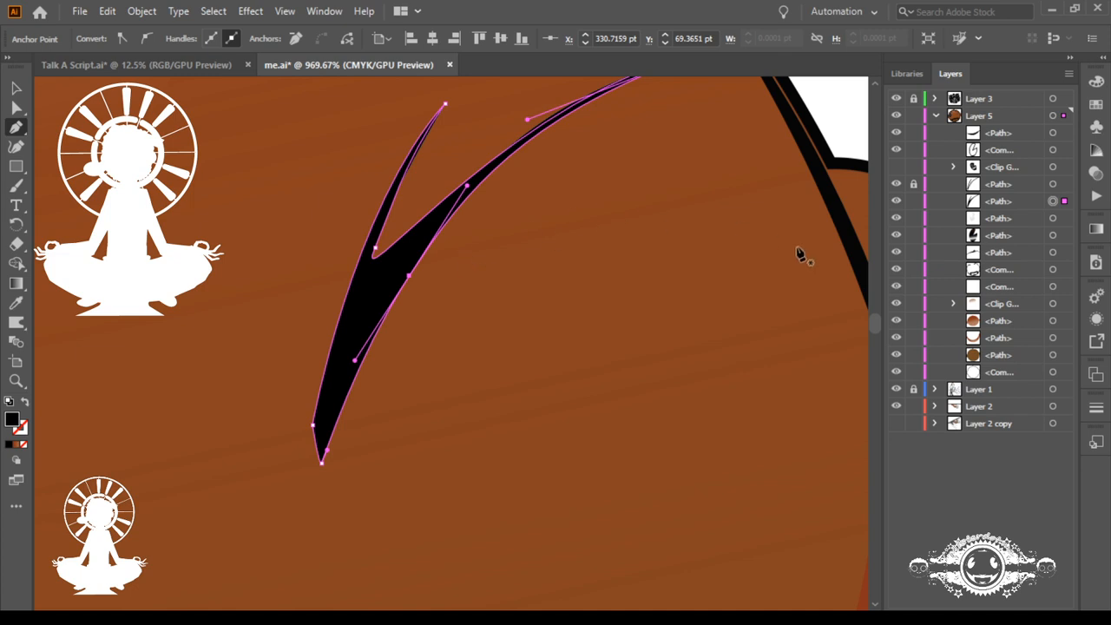
# Step: Fill the reshaped copy beneath the blades with a solid dark brown
pyautogui.click(1053, 201)
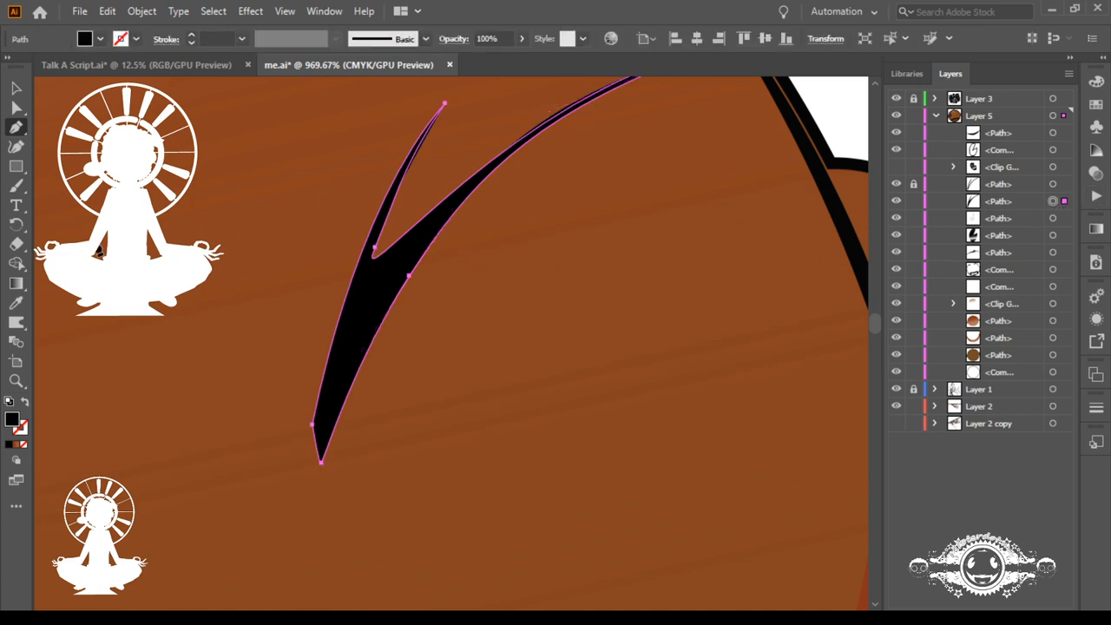
pyautogui.click(16, 302)
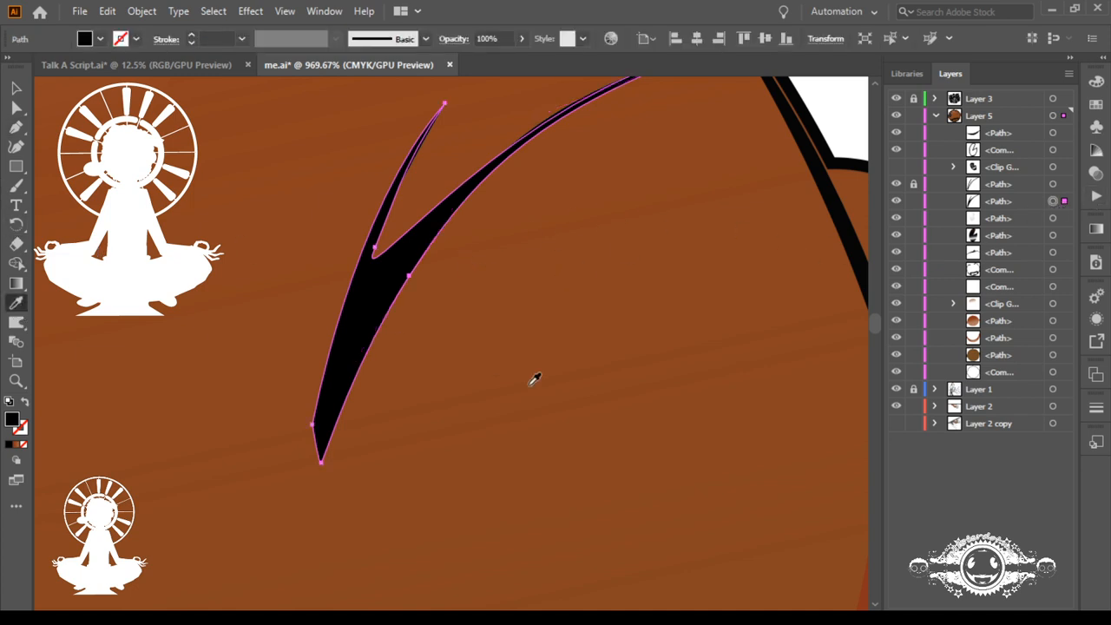
pyautogui.click(601, 351)
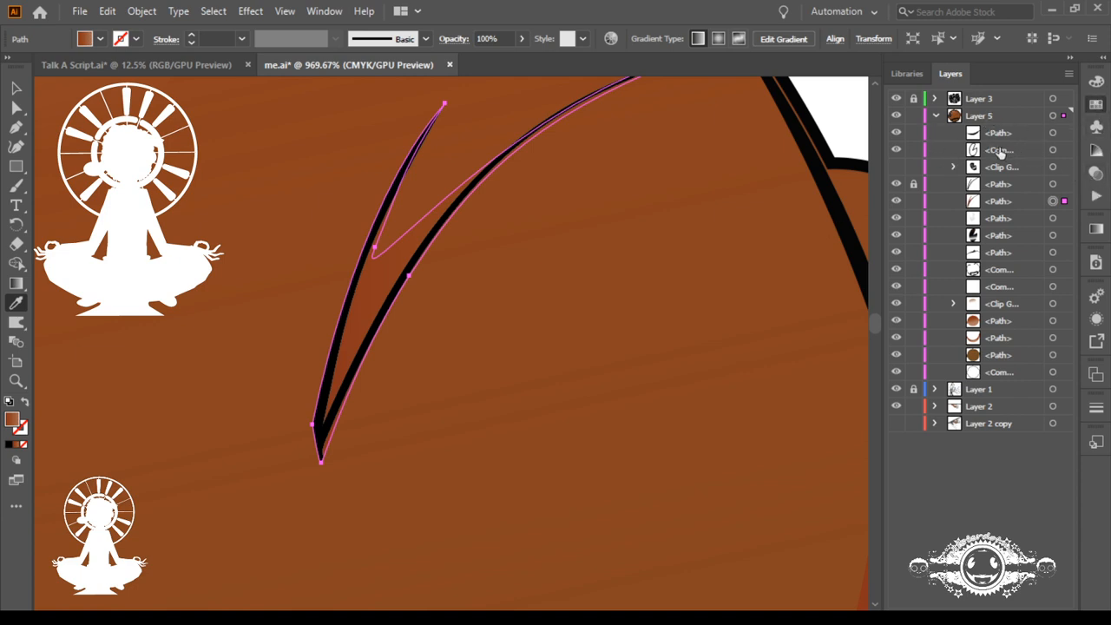
pyautogui.hotkey('ctrl', 'z')
pyautogui.hotkey('ctrl', 'z')
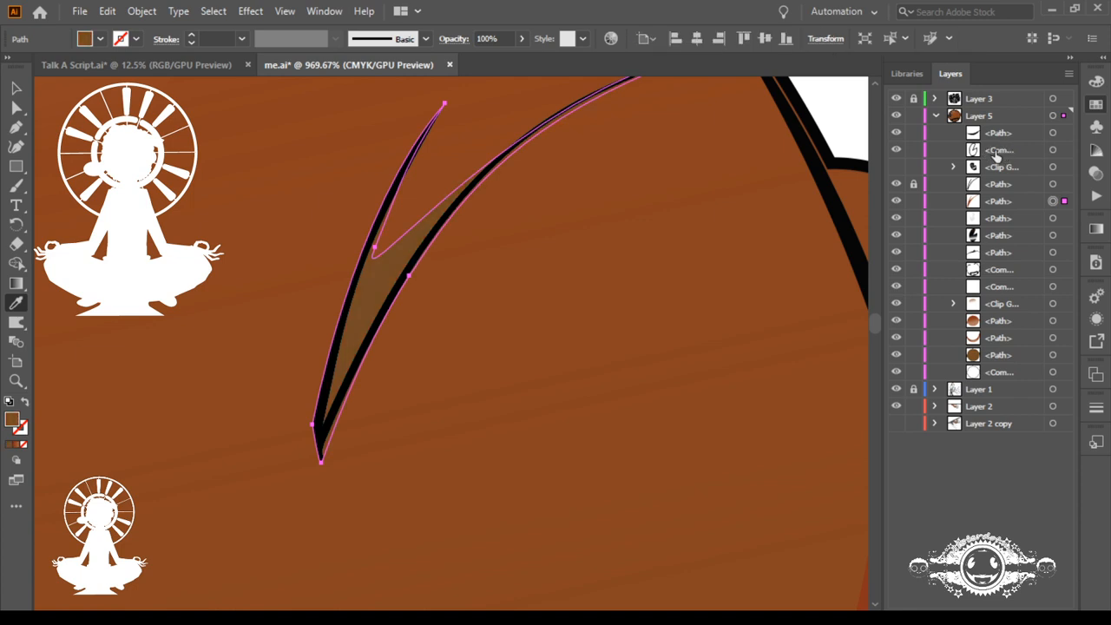
pyautogui.hotkey('ctrl', 'shift', 'z')
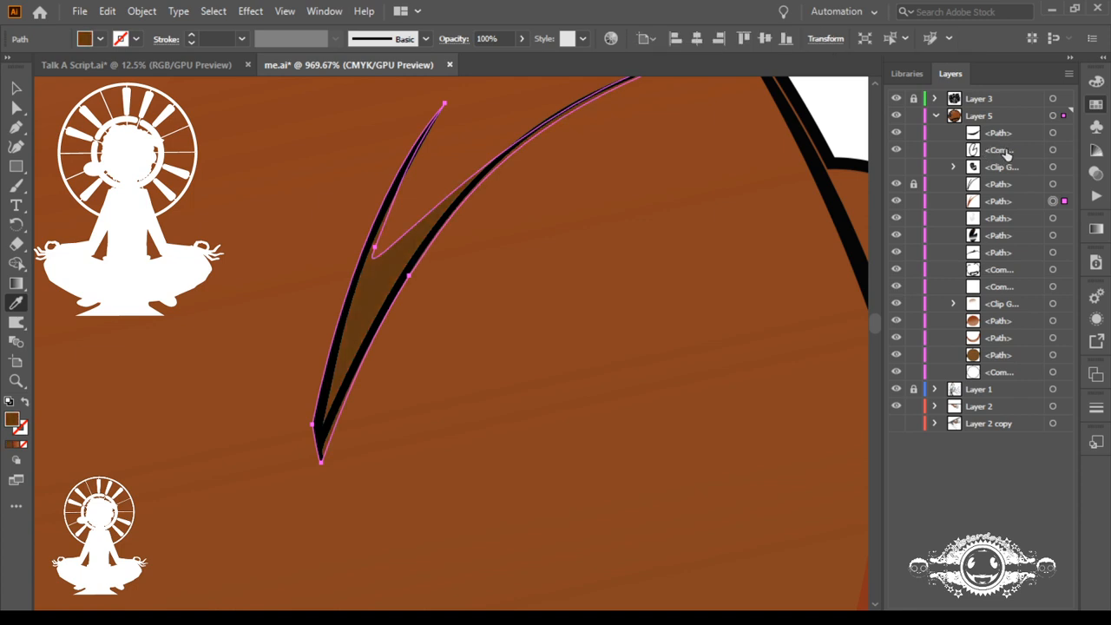
# Step: Deselect the artwork, check the dark brown fill on the whole head, and unlock the black blades' path
pyautogui.hotkey('ctrl', '0')
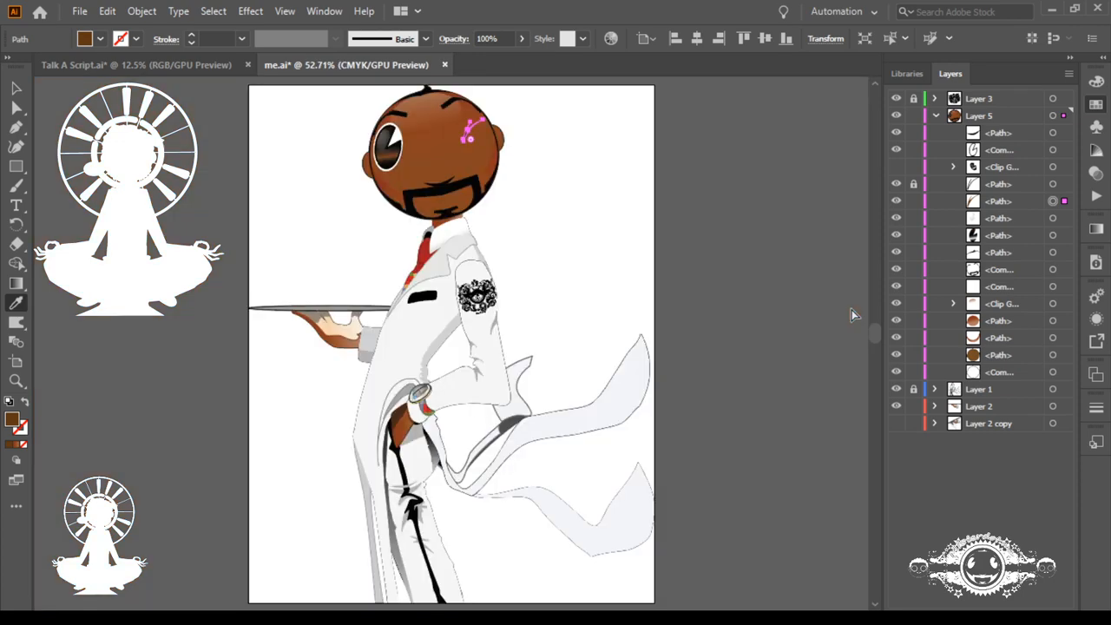
pyautogui.hotkey('ctrl', 'shift', 'a')
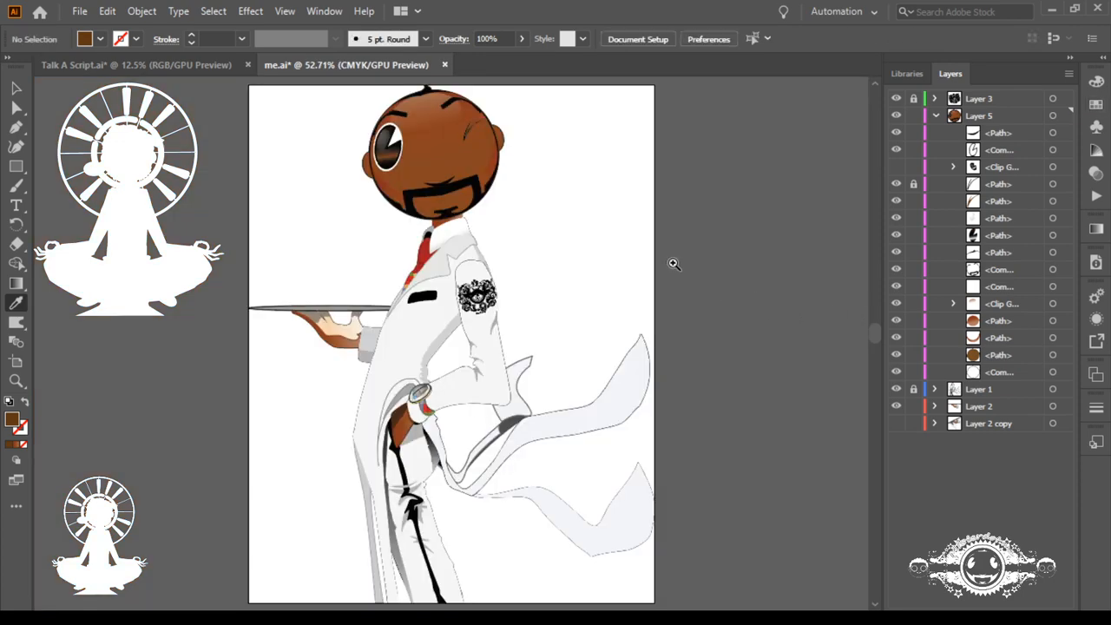
pyautogui.moveTo(453, 126); pyautogui.dragTo(855, 421)
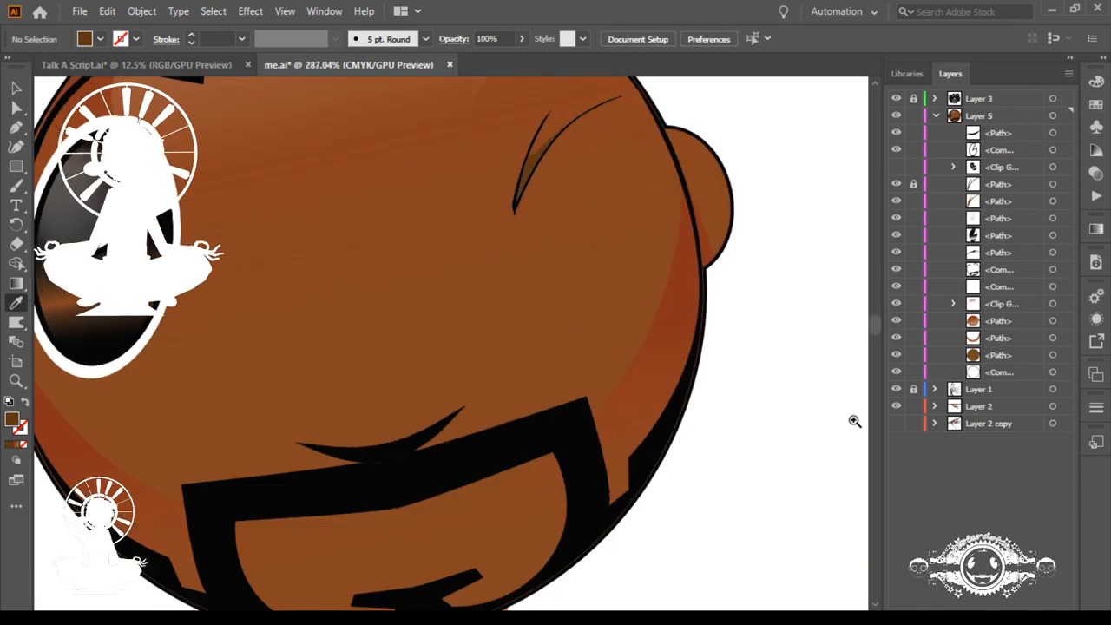
pyautogui.moveTo(673, 249); pyautogui.dragTo(611, 458)
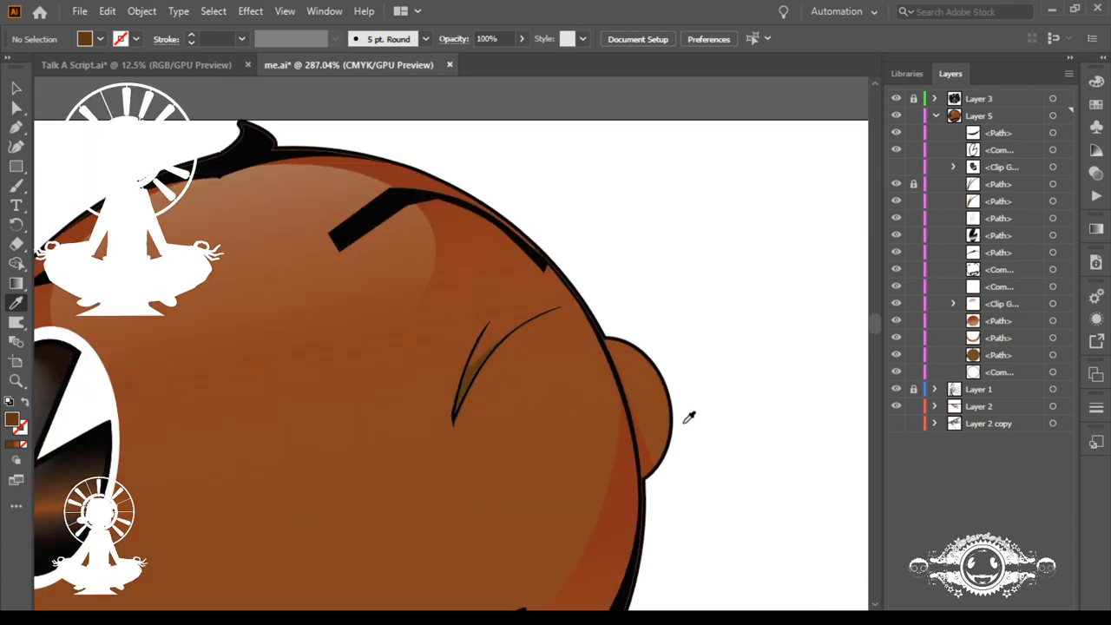
pyautogui.click(913, 184)
pyautogui.moveTo(411, 372); pyautogui.dragTo(771, 431)
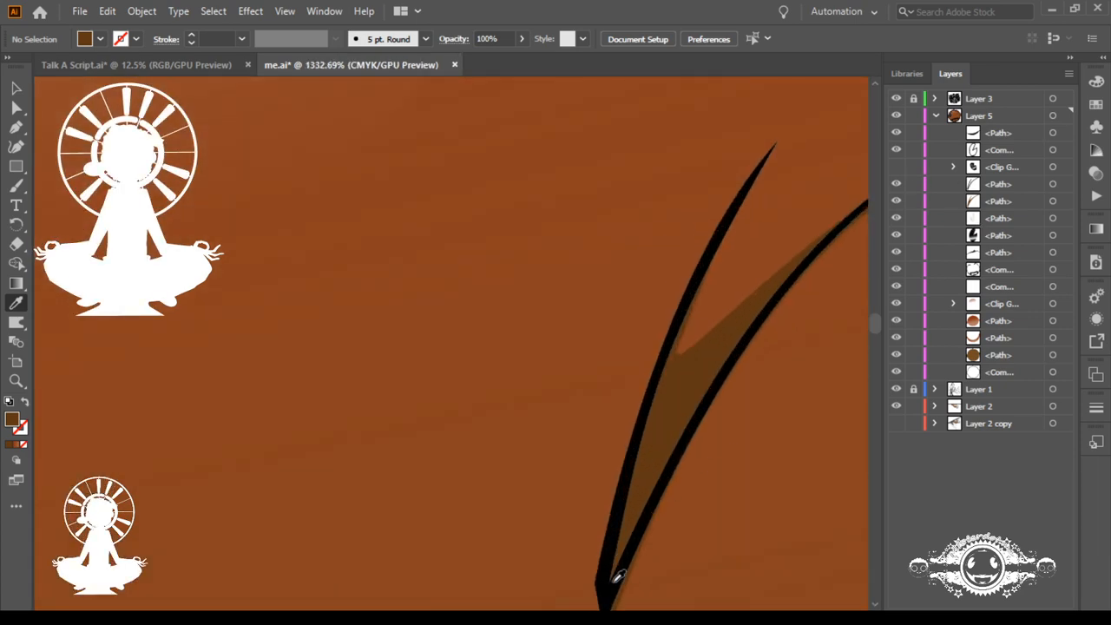
# Step: Move the black blades' inner notch anchor upward along the crease to thicken both lines where they meet
pyautogui.click(610, 588)
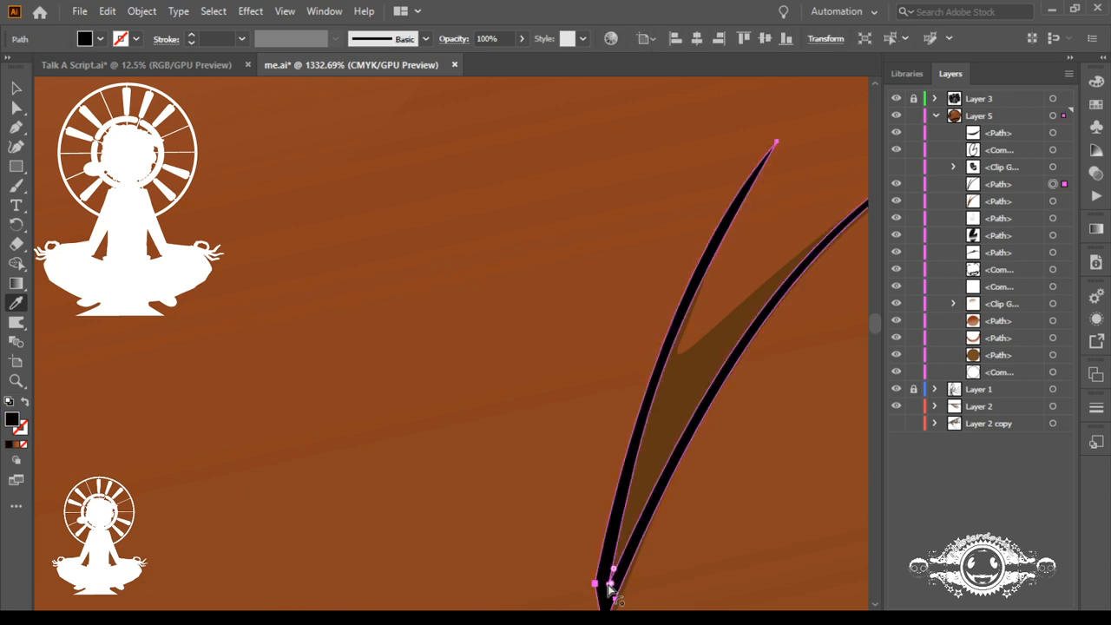
pyautogui.keyDown('ctrl'); pyautogui.click(533, 533); pyautogui.keyUp('ctrl')
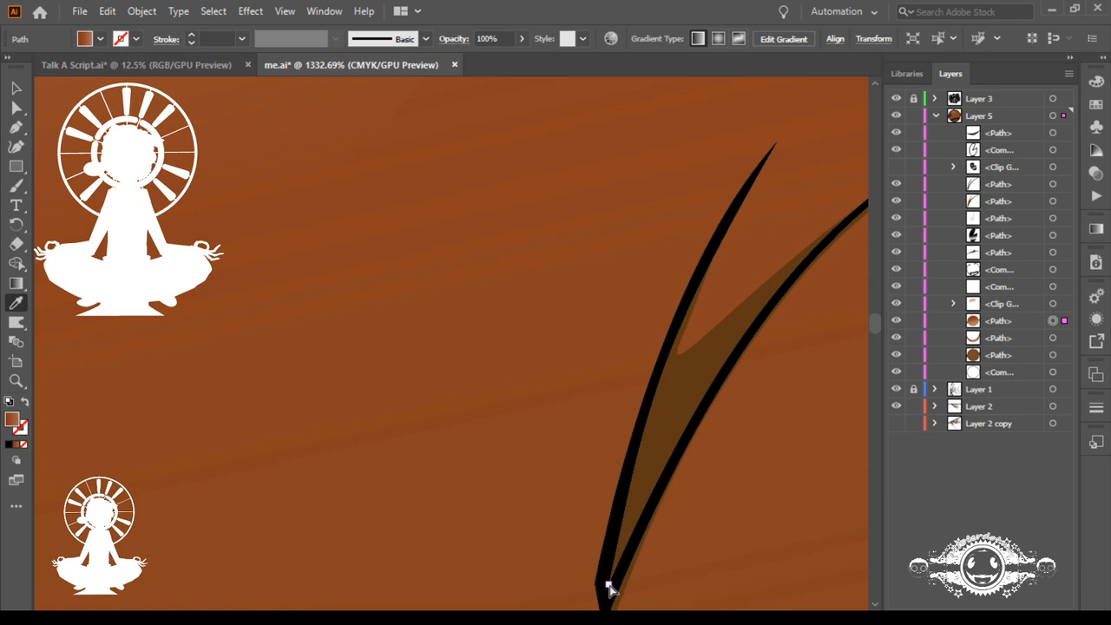
pyautogui.keyDown('ctrl'); pyautogui.click(634, 508); pyautogui.keyUp('ctrl')
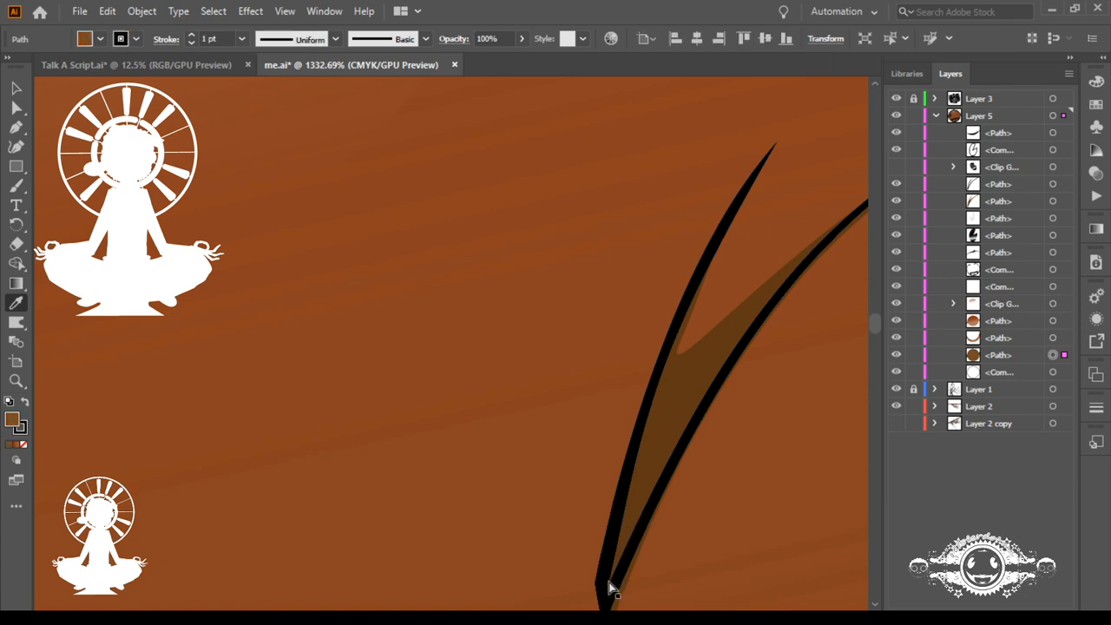
pyautogui.moveTo(610, 590); pyautogui.dragTo(622, 538)
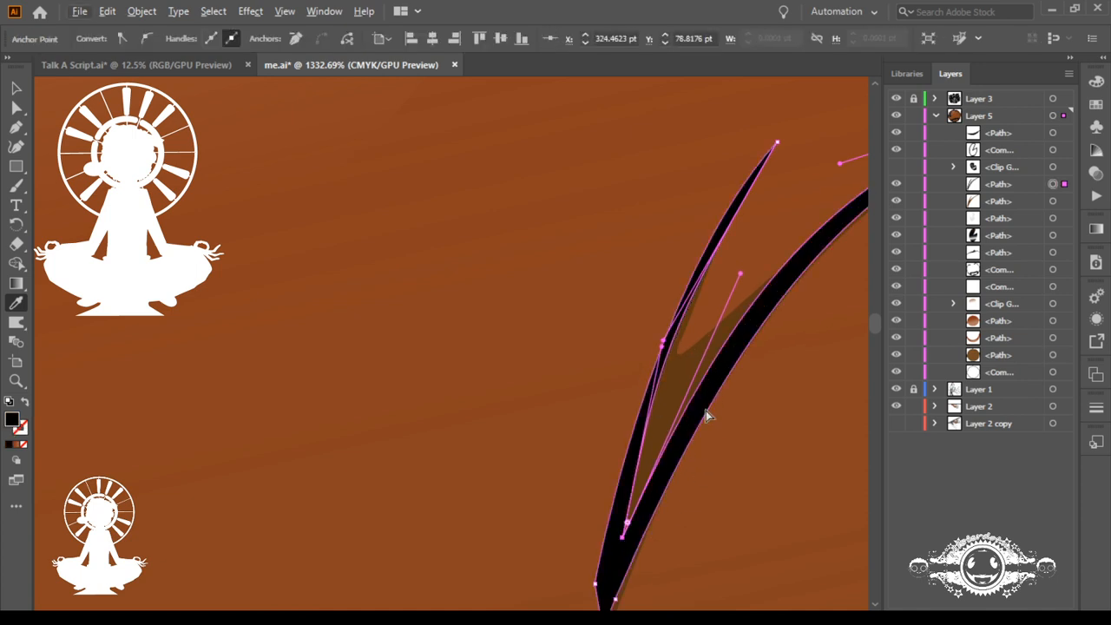
# Step: Deselect the artwork, check the whole head, and group the black blades' path with its dark brown fill path
pyautogui.hotkey('ctrl', '0')
pyautogui.hotkey('ctrl', 'shift', 'a')
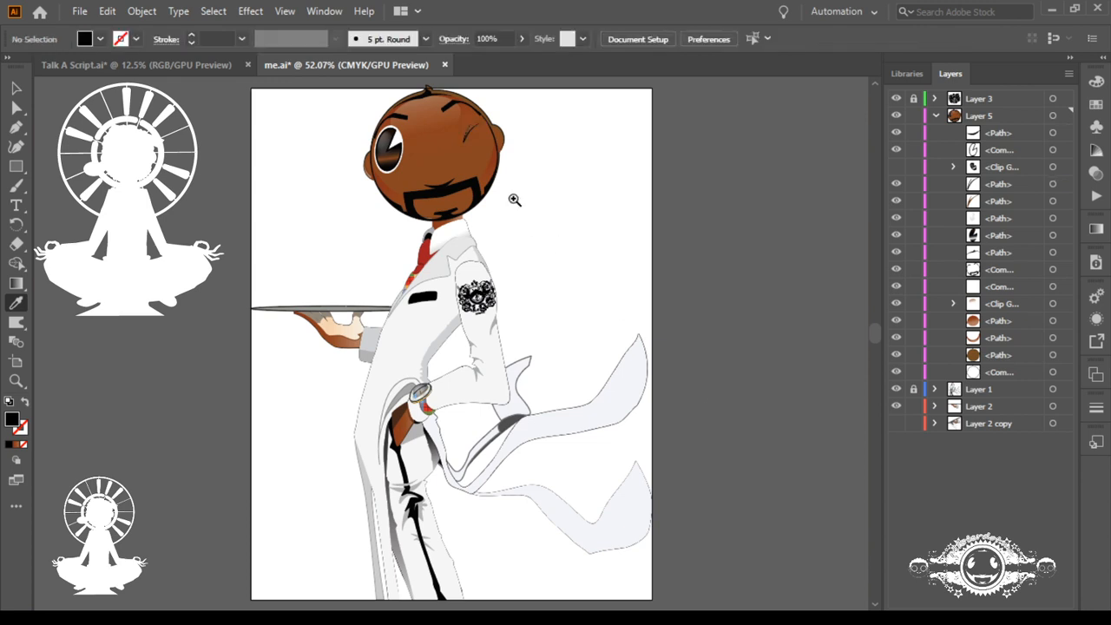
pyautogui.moveTo(406, 135); pyautogui.dragTo(668, 335)
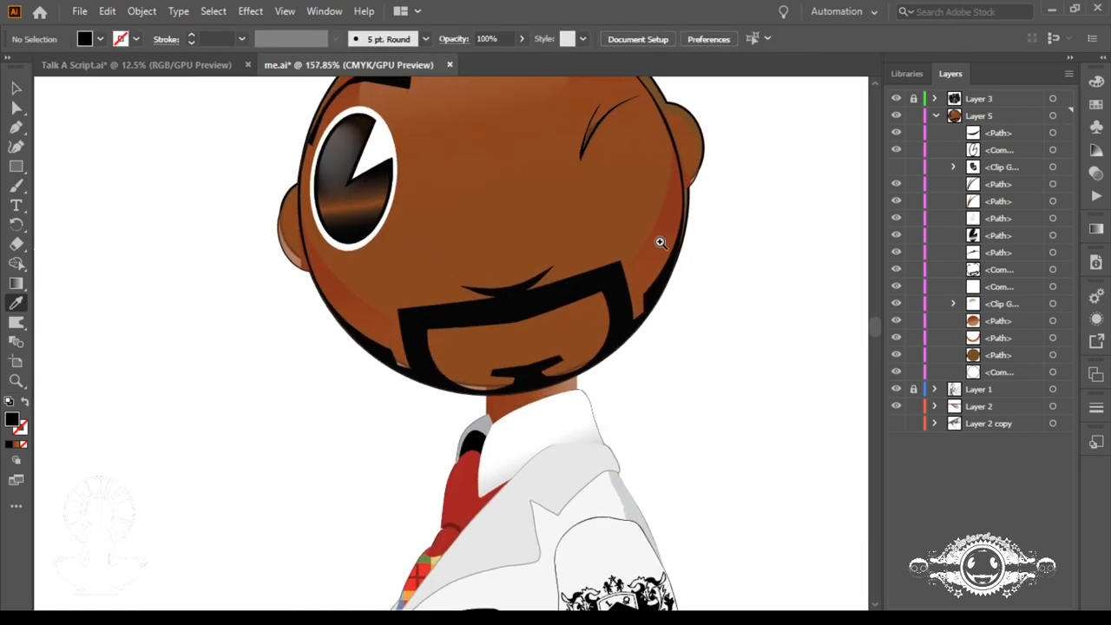
pyautogui.moveTo(658, 236); pyautogui.dragTo(625, 339)
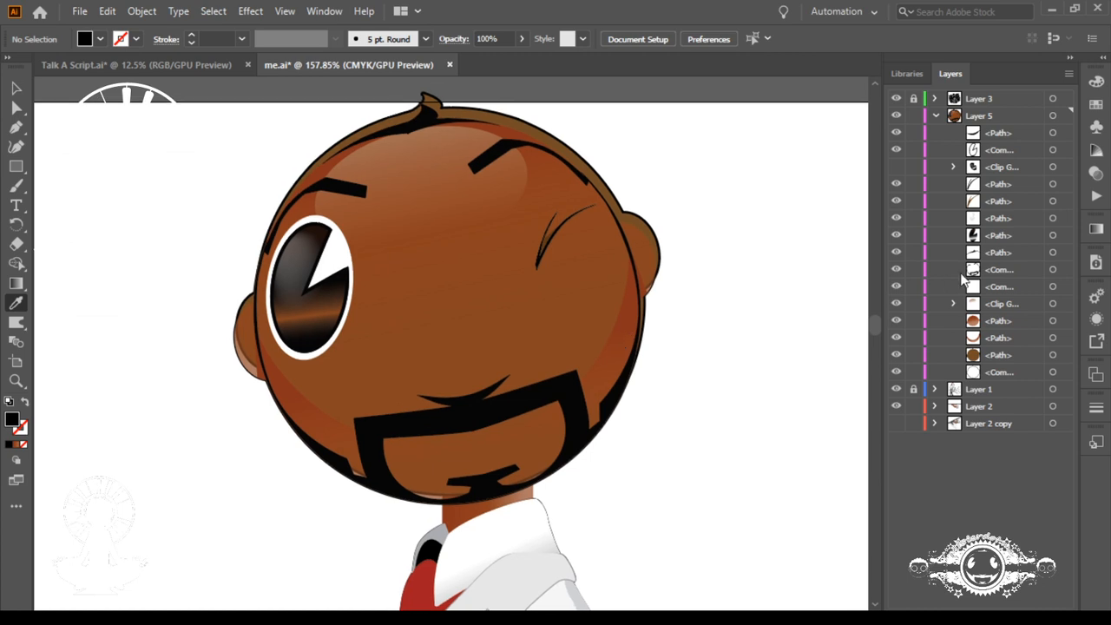
pyautogui.click(1051, 184)
pyautogui.keyDown('shift'); pyautogui.click(1053, 201); pyautogui.keyUp('shift')
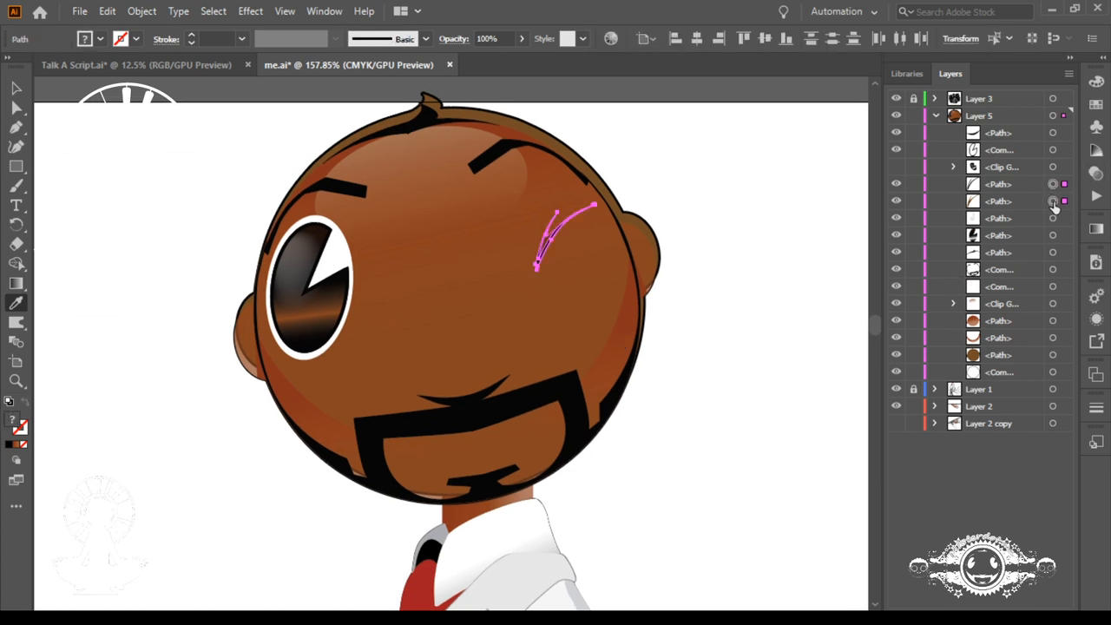
pyautogui.hotkey('ctrl', 'g')
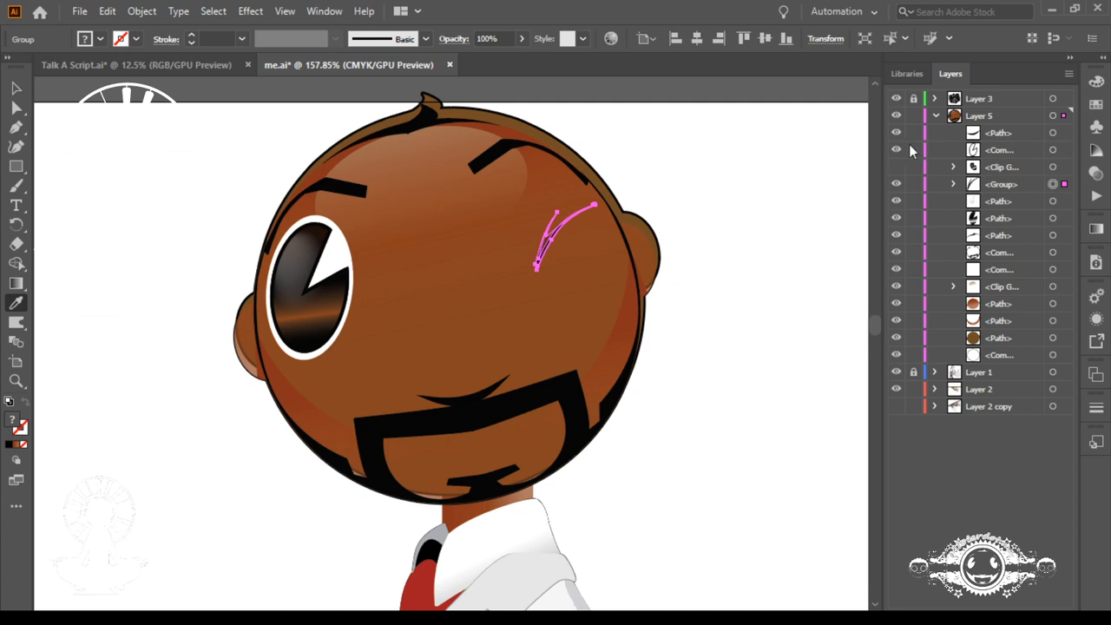
# Step: Compare the crease with the original eye, leaving the eye's clip group visible and the crease group and selection edges hidden
pyautogui.click(896, 167)
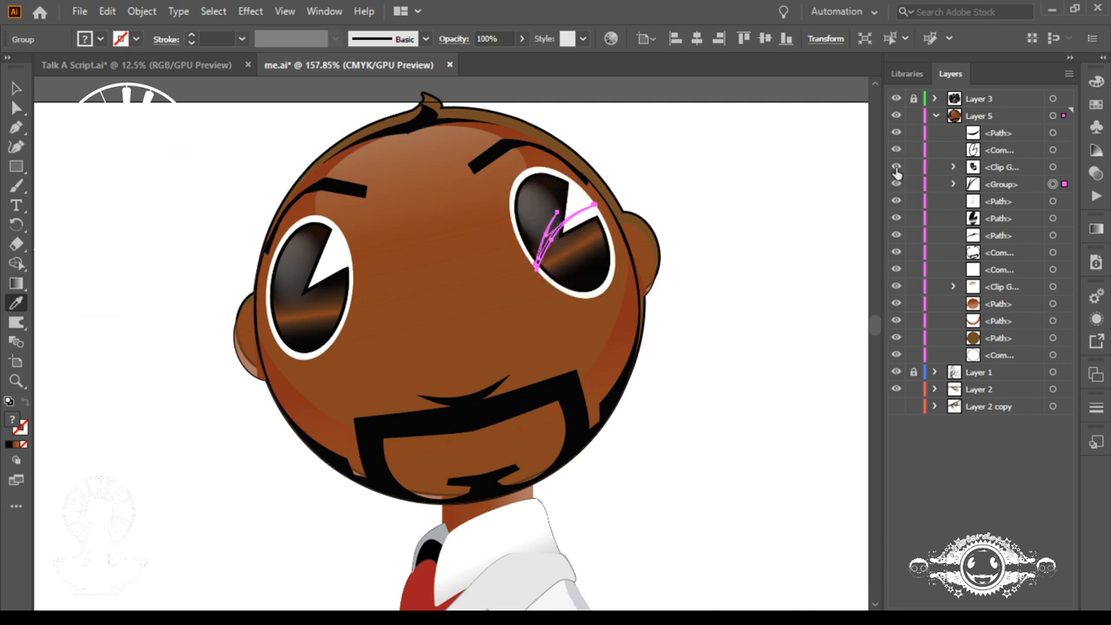
pyautogui.hotkey('ctrl', 'h')
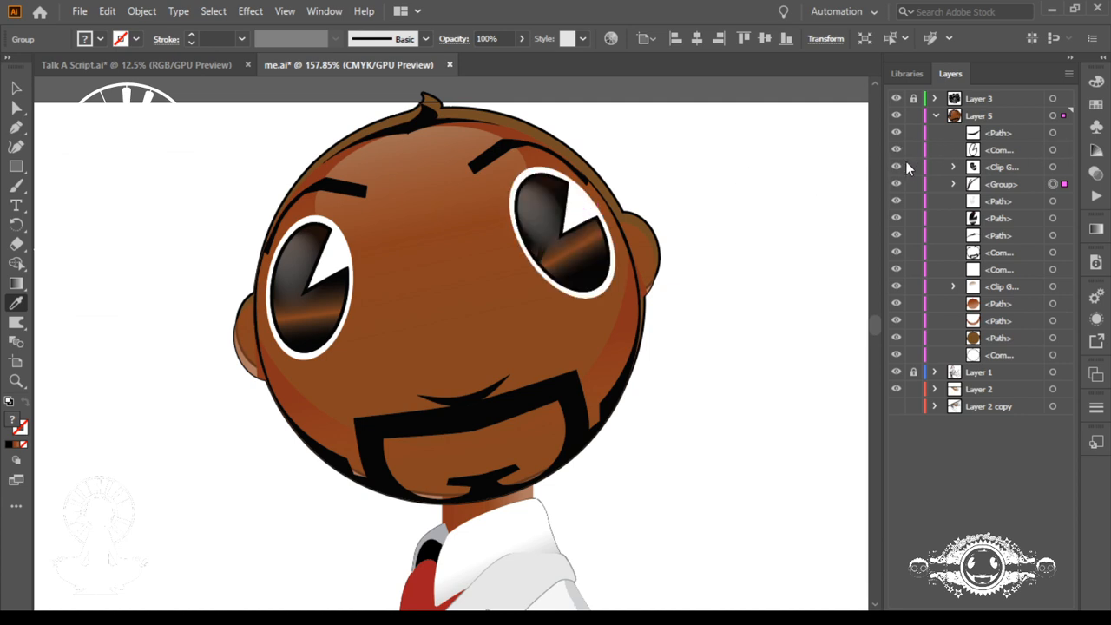
pyautogui.click(896, 167)
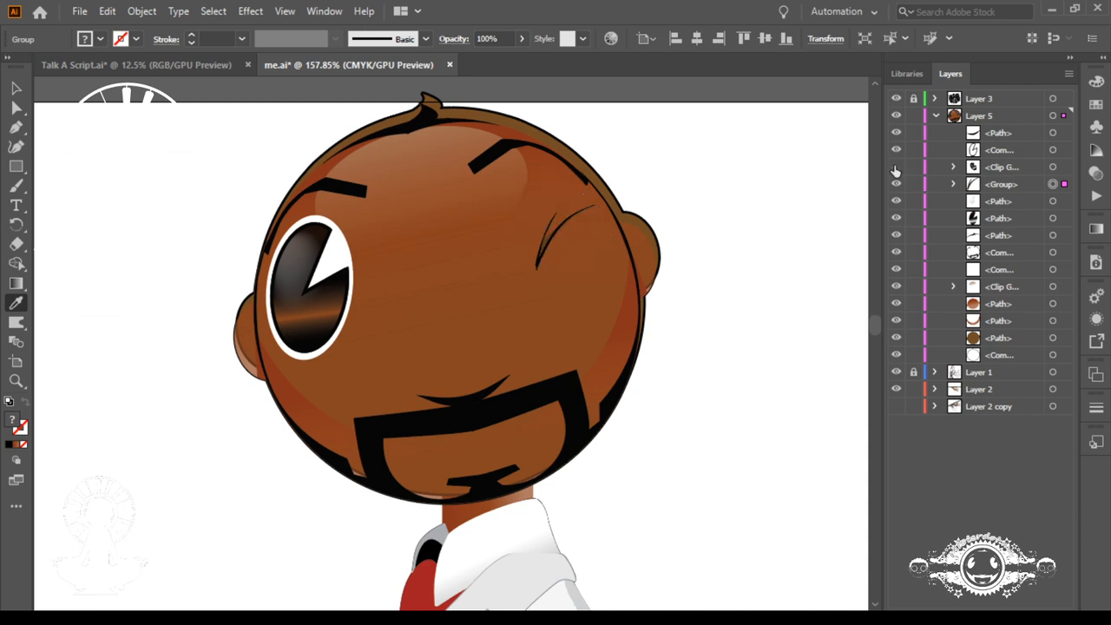
pyautogui.click(896, 168)
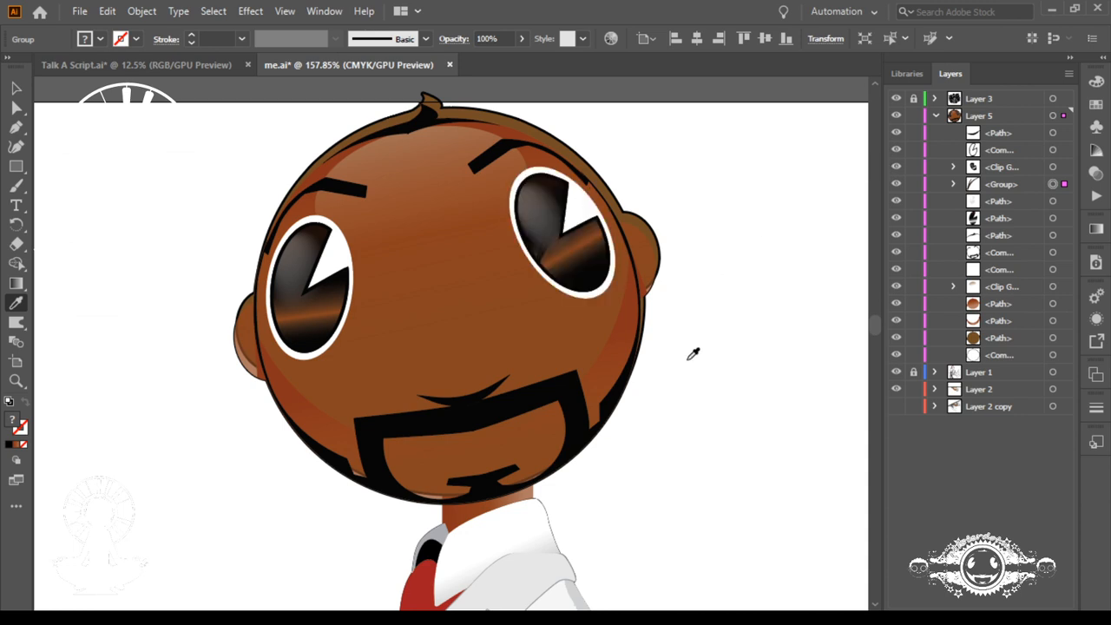
pyautogui.click(896, 187)
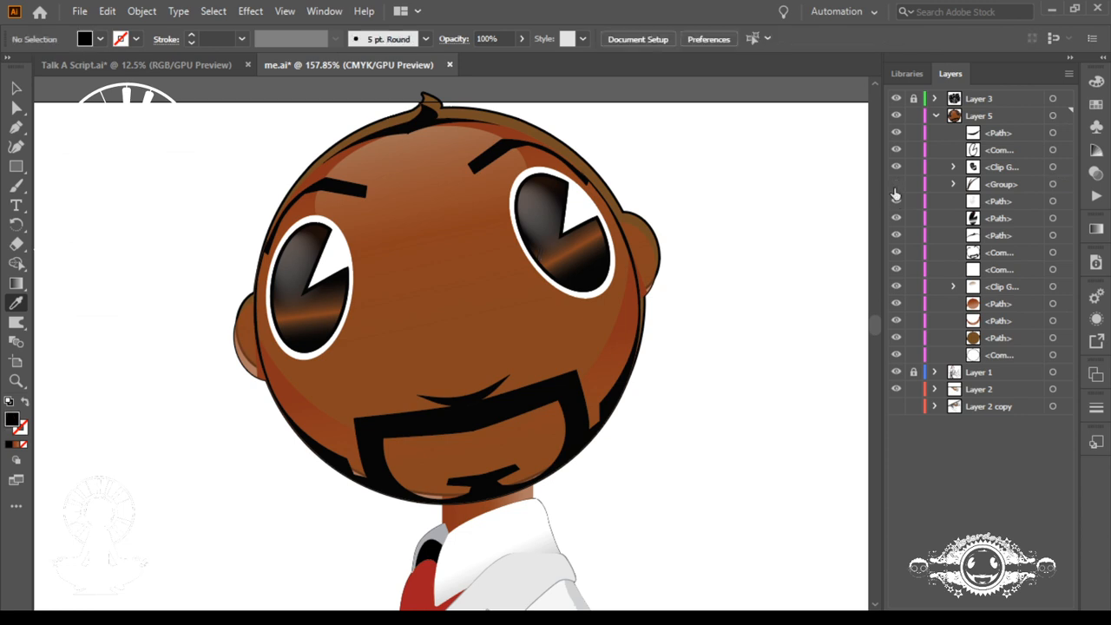
# Step: Squeeze the clipping mask of the eye beside the crease symmetrically into a narrower tilted band
pyautogui.click(953, 168)
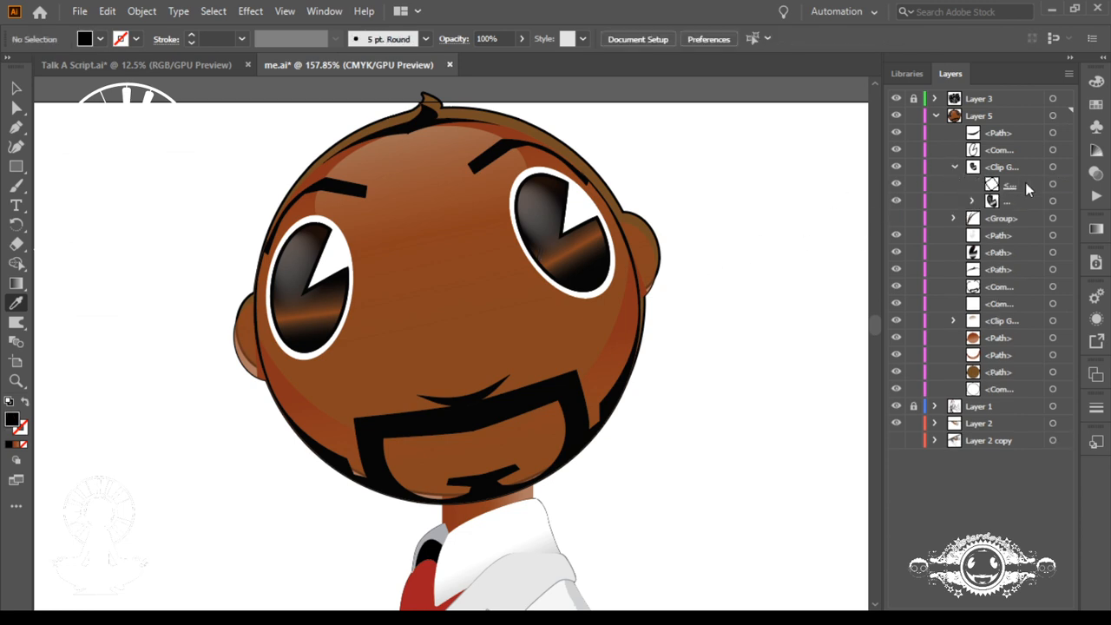
pyautogui.click(1052, 185)
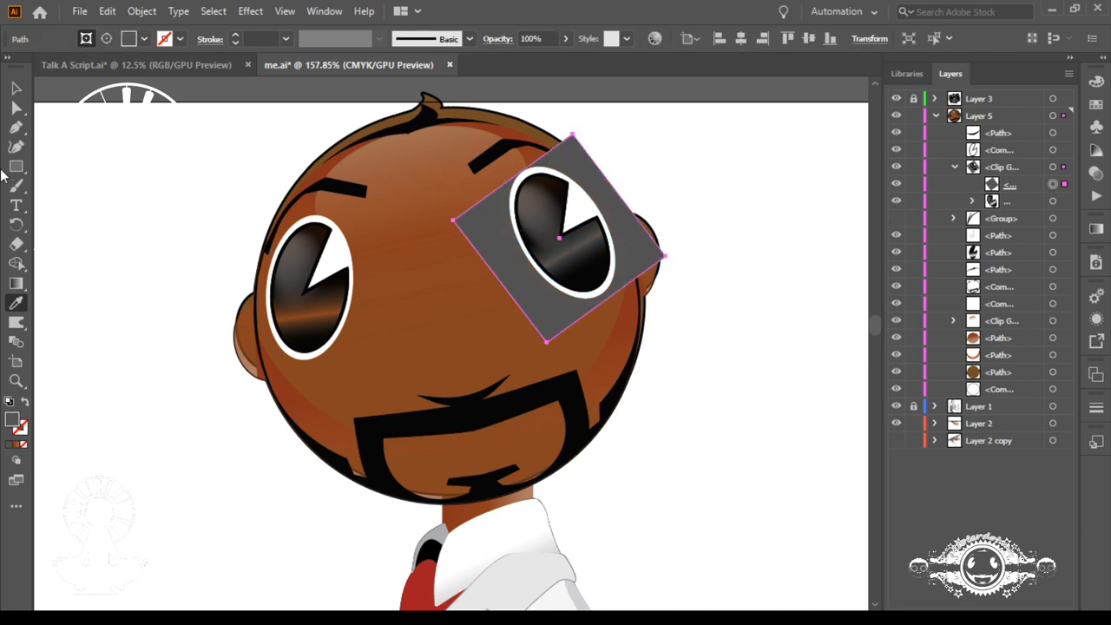
pyautogui.click(19, 106)
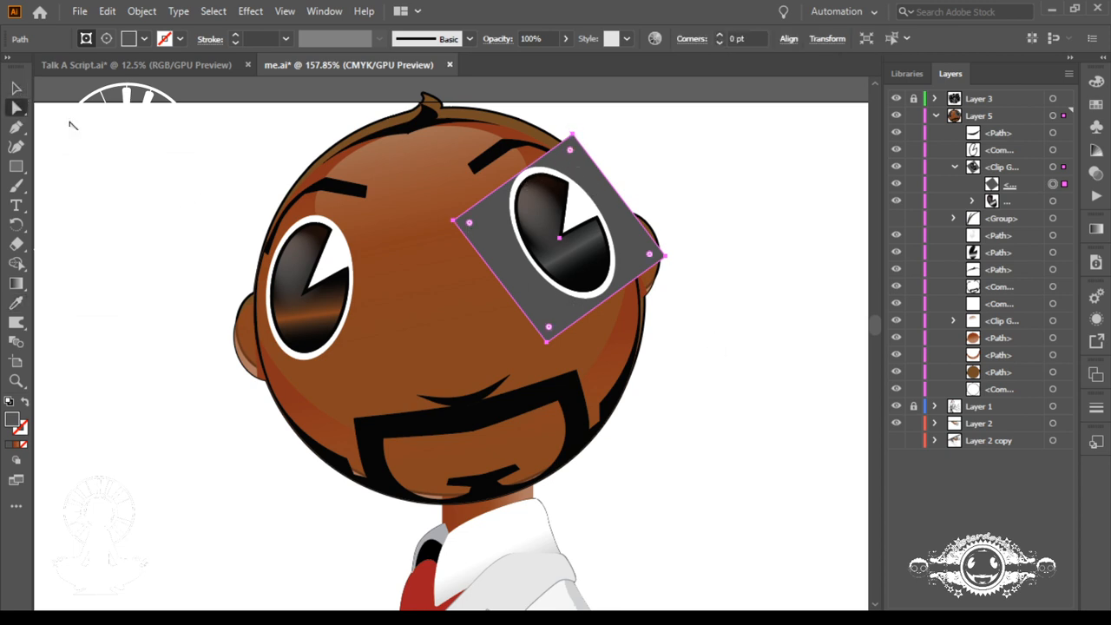
pyautogui.click(16, 88)
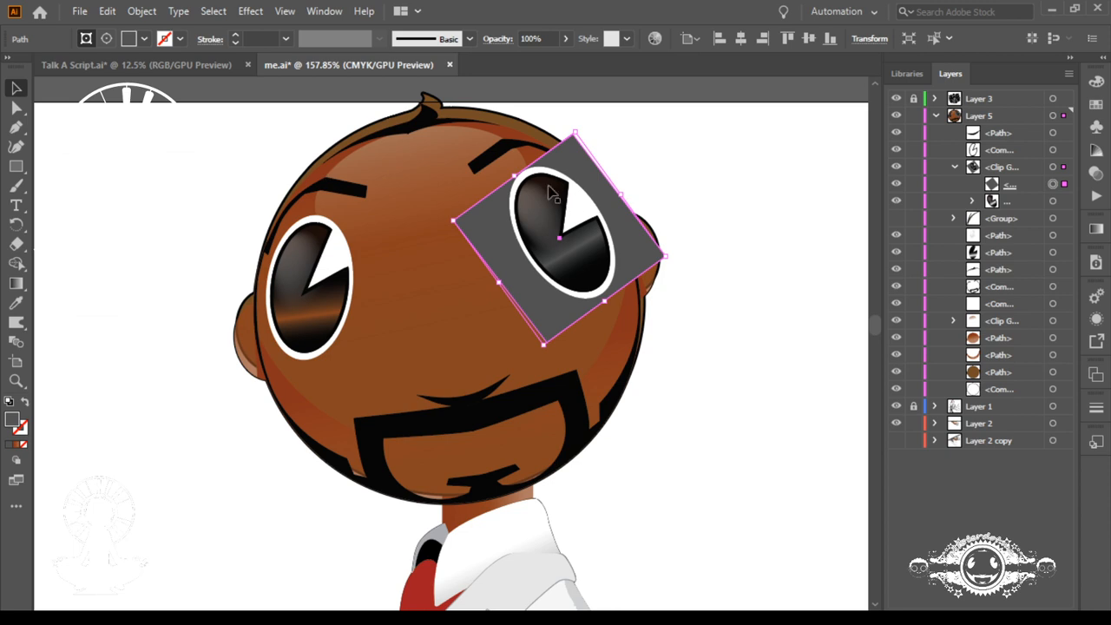
pyautogui.moveTo(517, 177); pyautogui.dragTo(547, 206)
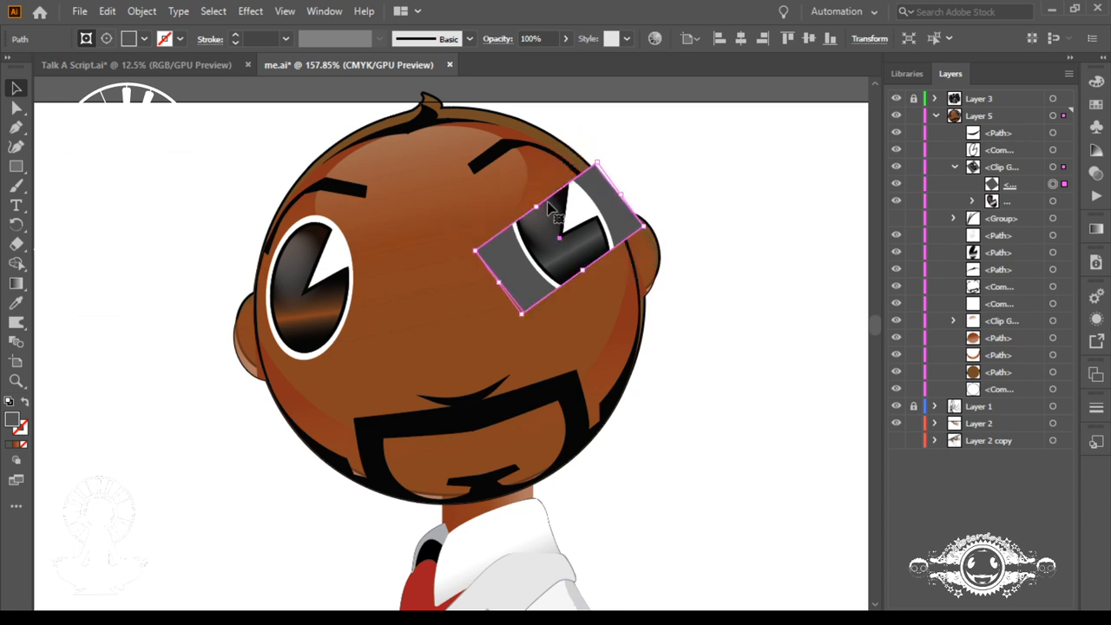
pyautogui.click(728, 284)
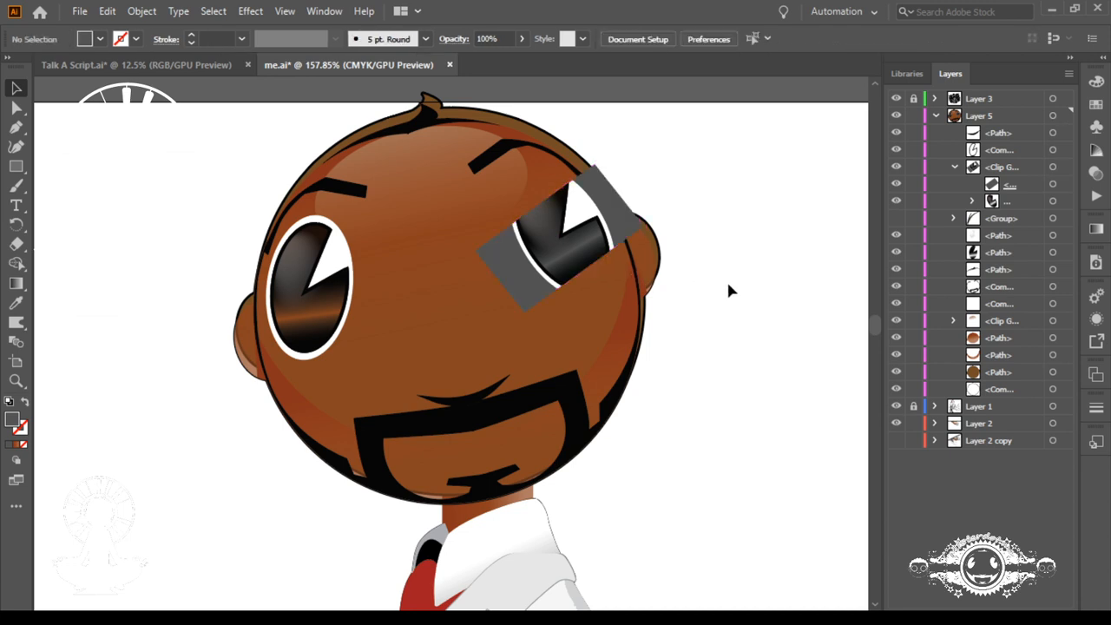
# Step: Remove the gray fill from the eye's clipping mask and deselect it
pyautogui.click(1051, 184)
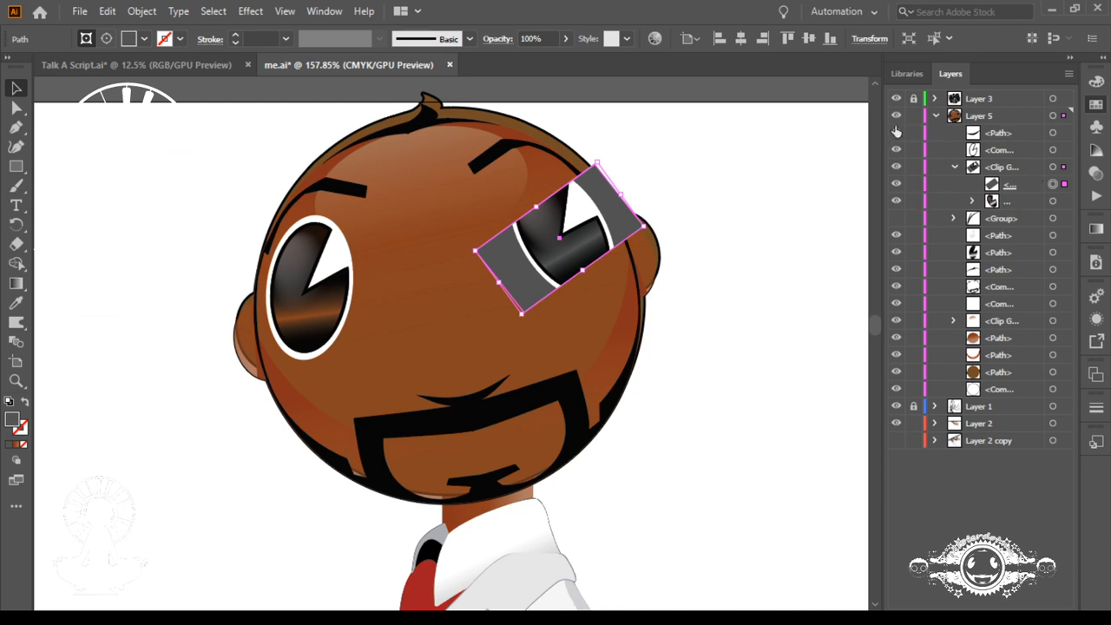
pyautogui.press('/')
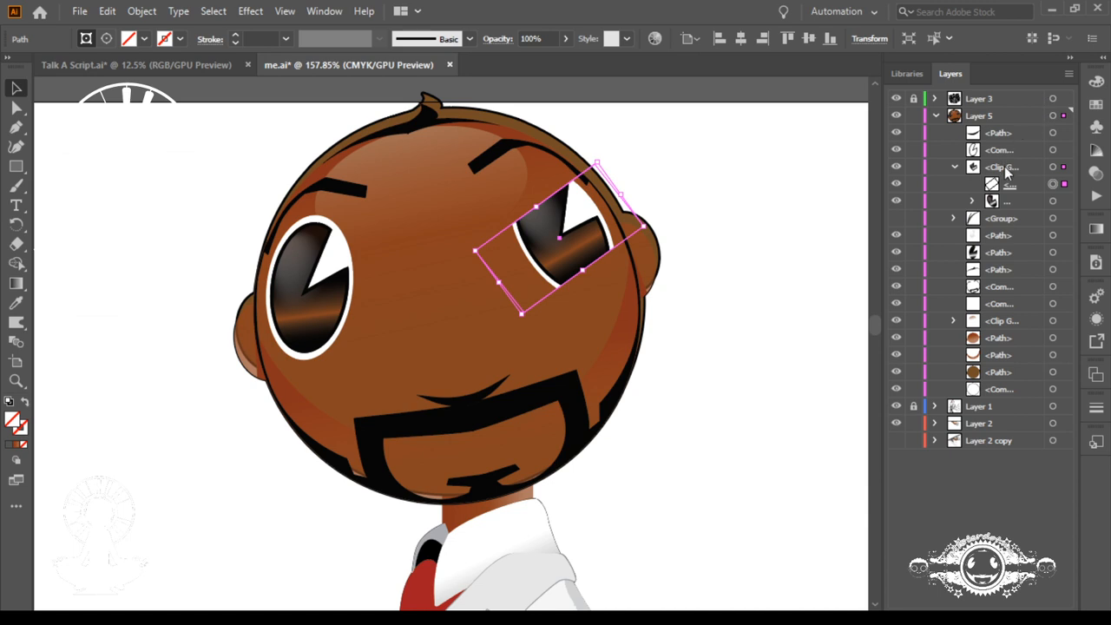
pyautogui.click(767, 271)
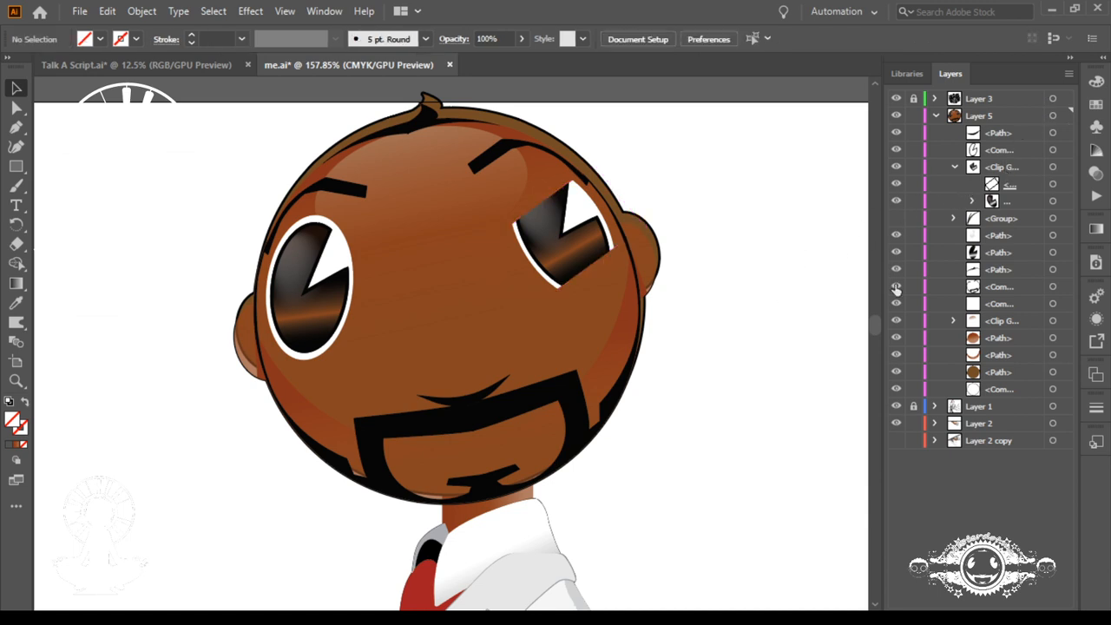
# Step: Swap the tray arm by hiding Layer 2 and showing Layer 2 copy on the full figure
pyautogui.hotkey('ctrl', '0')
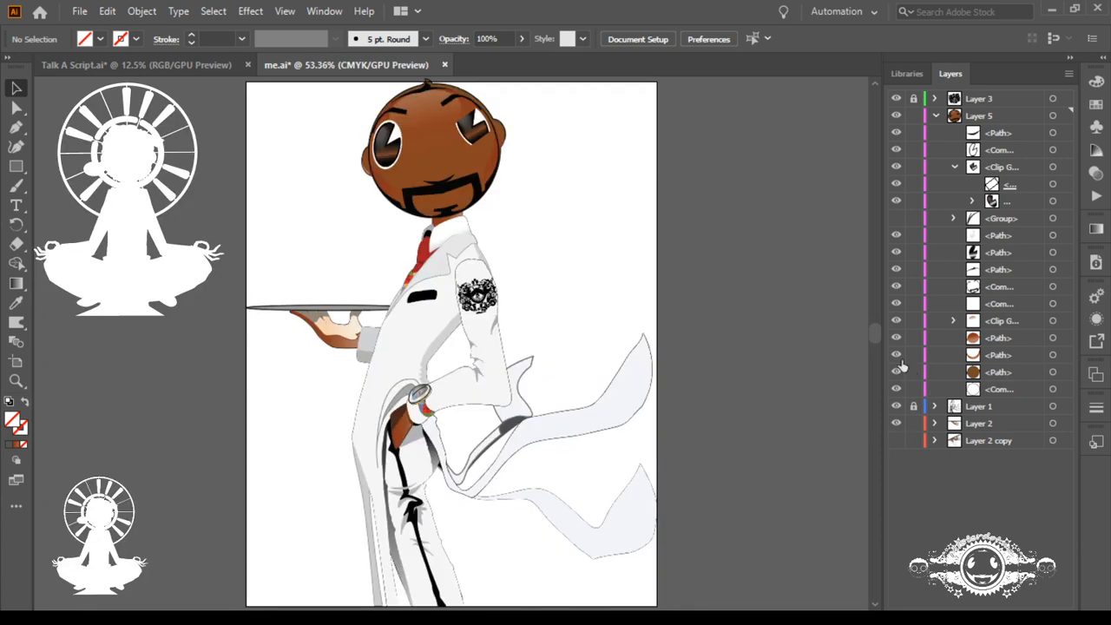
pyautogui.click(897, 441)
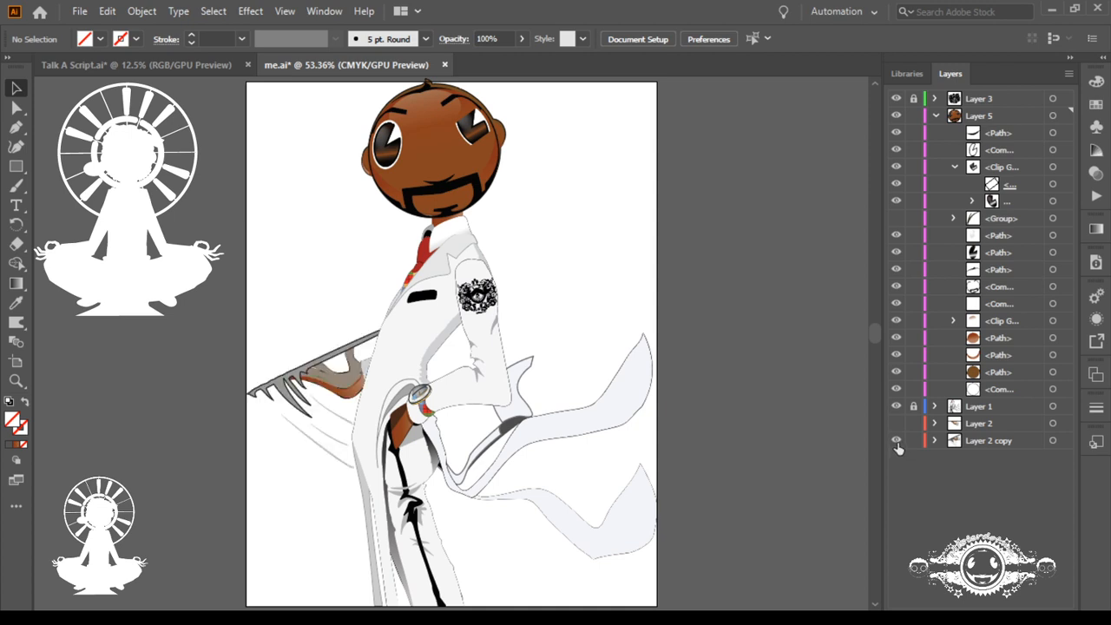
pyautogui.click(896, 441)
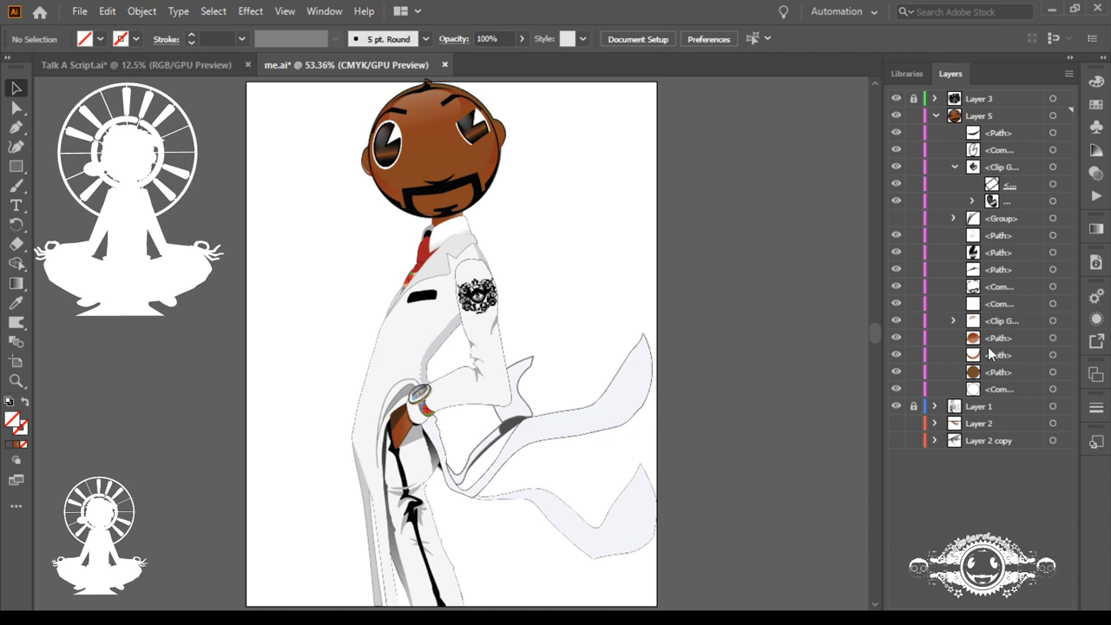
pyautogui.click(897, 443)
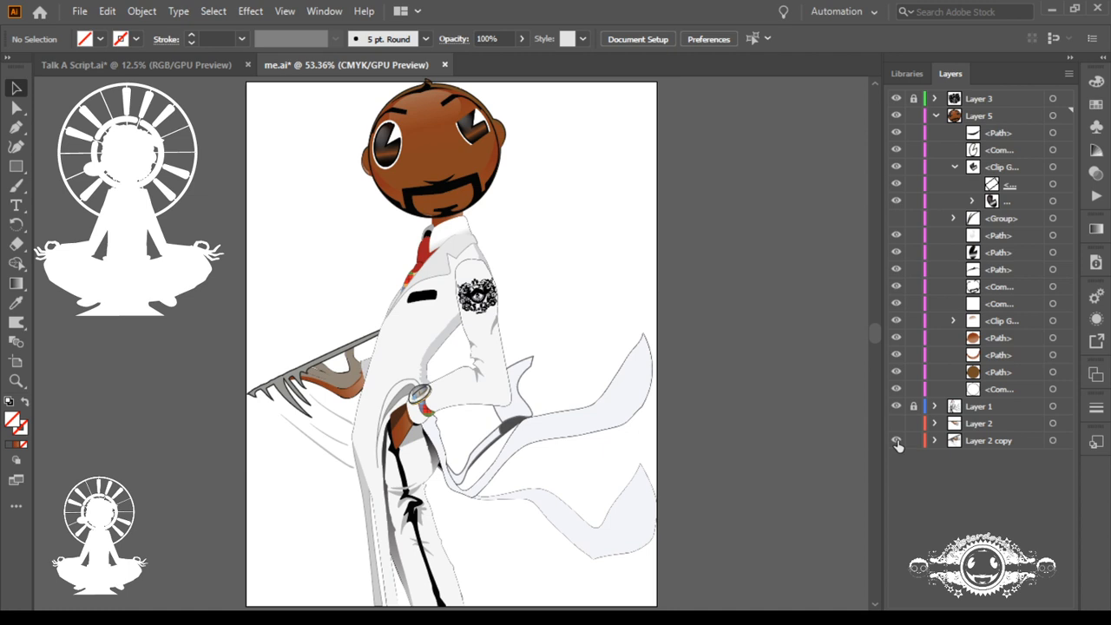
# Step: Narrow the eye's clipping mask further into a thin slit, check it on the full figure, and deselect it
pyautogui.click(1052, 184)
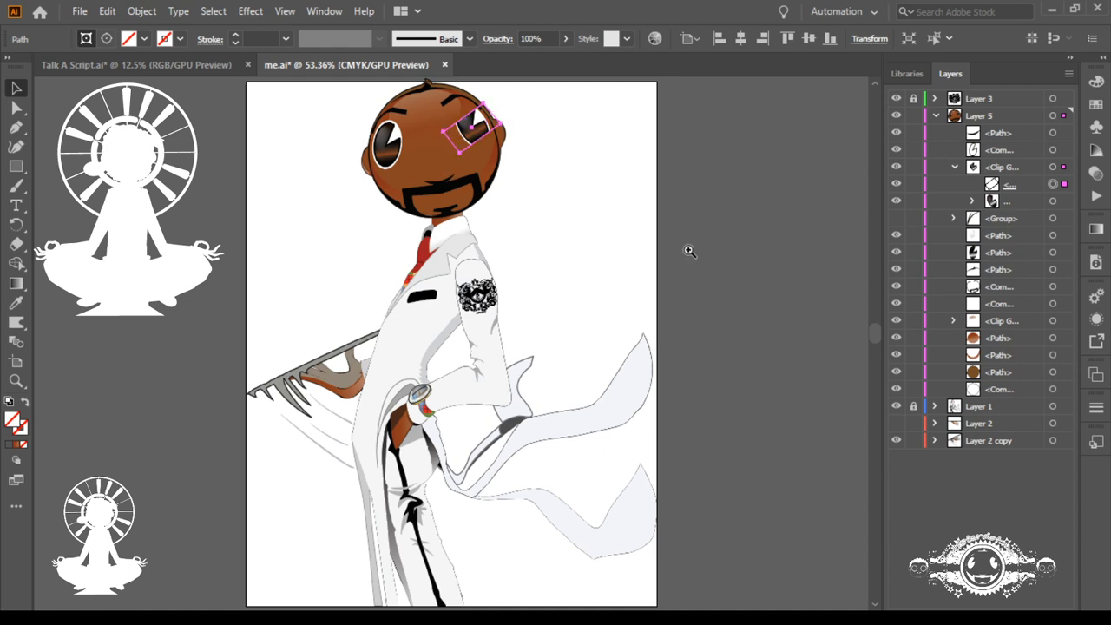
pyautogui.moveTo(438, 116); pyautogui.dragTo(689, 250)
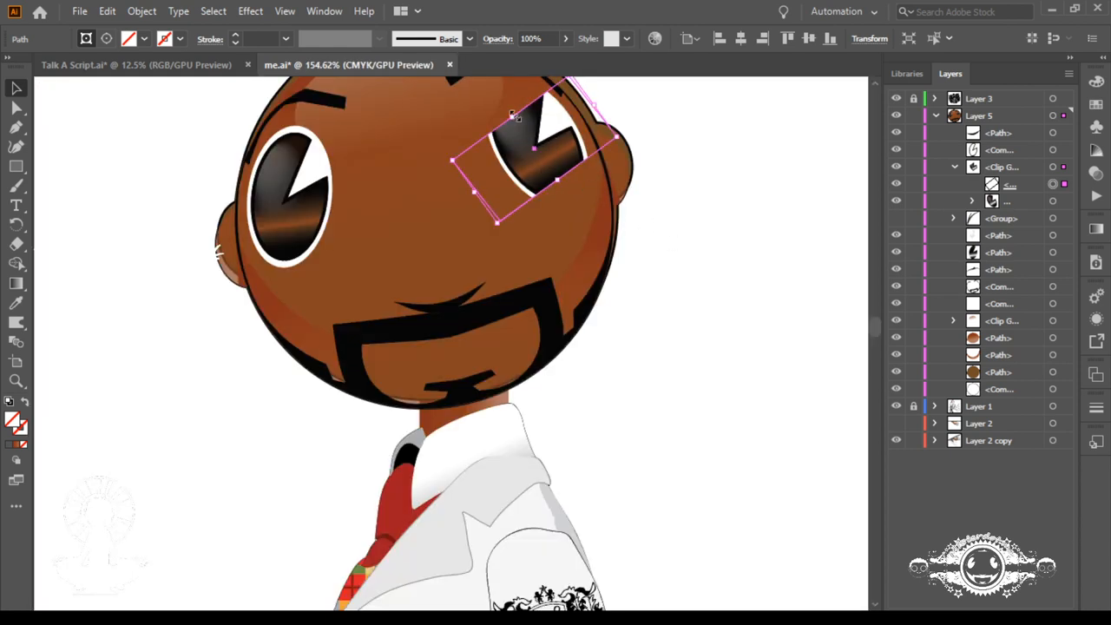
pyautogui.moveTo(513, 115); pyautogui.dragTo(536, 132)
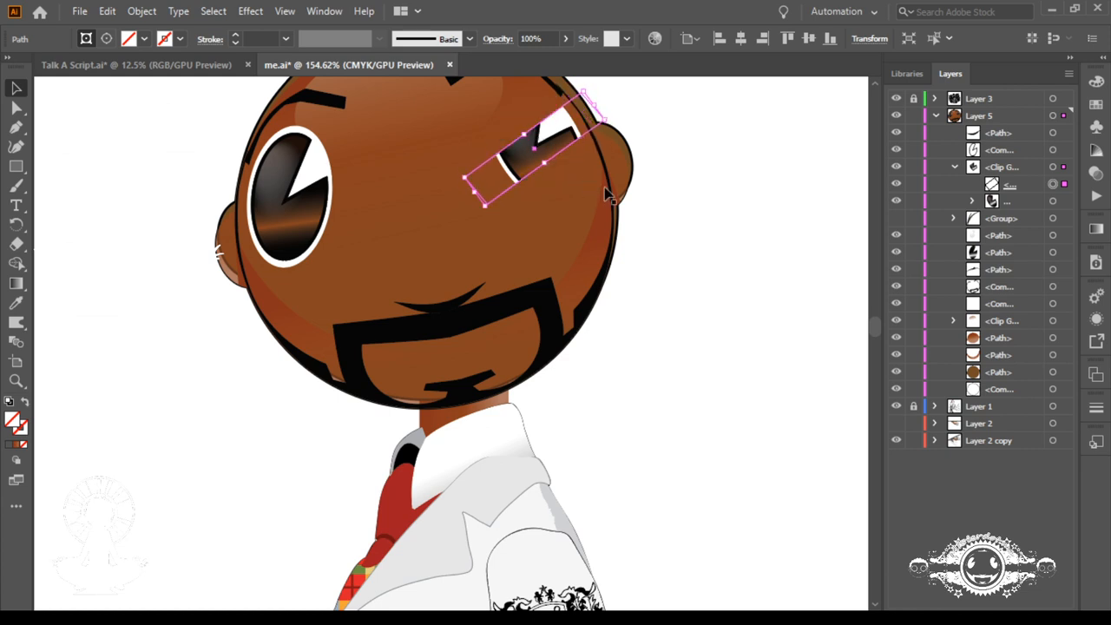
pyautogui.scroll(-5, 631, 215)
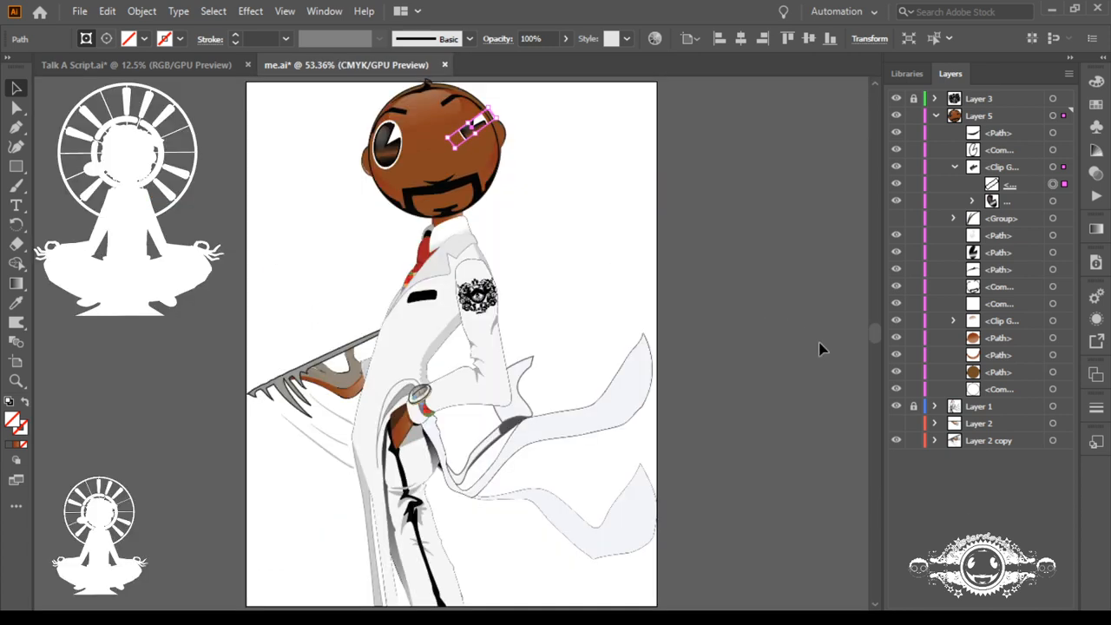
pyautogui.click(806, 365)
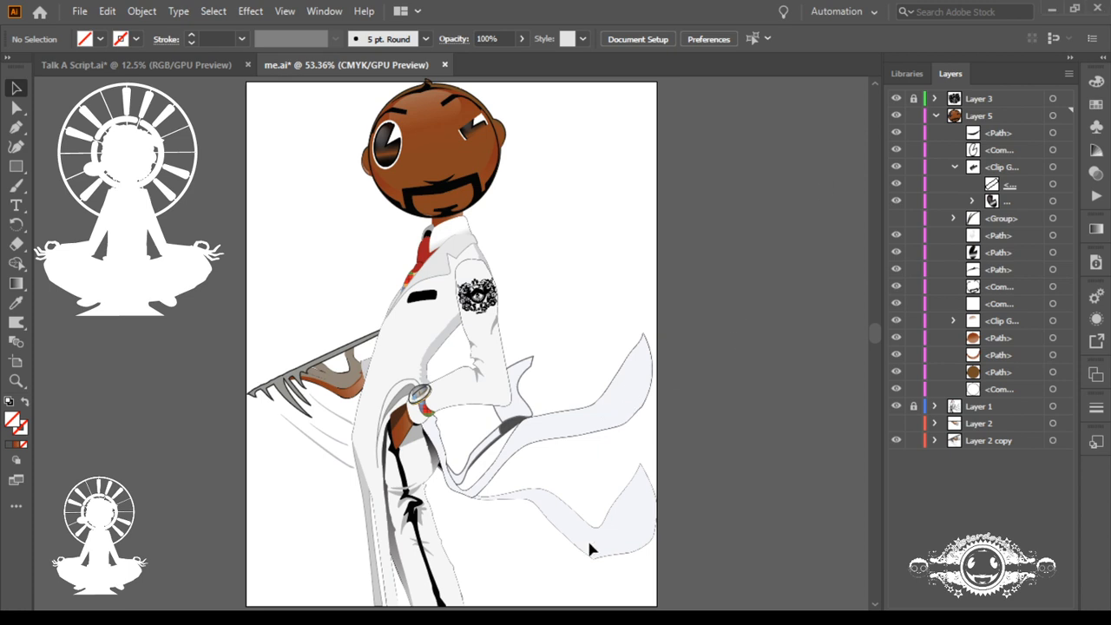
# Step: Compare the arms in Layer 2 and Layer 2 copy, leaving only the copy shown, and duplicate Layer 2 copy
pyautogui.click(897, 442)
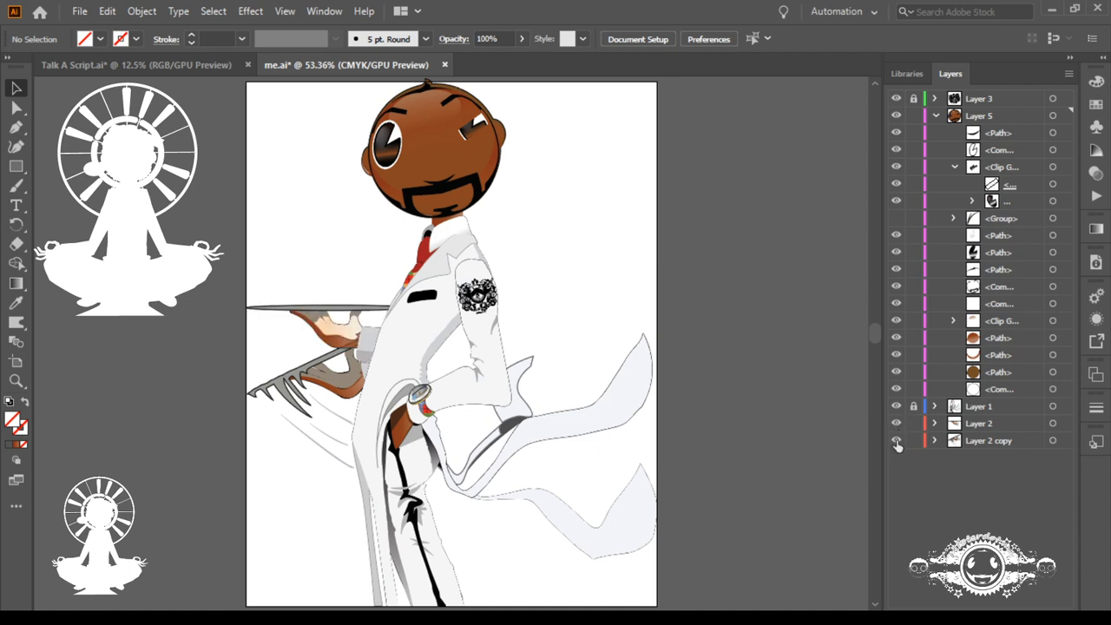
pyautogui.click(896, 440)
pyautogui.click(896, 441)
pyautogui.click(897, 424)
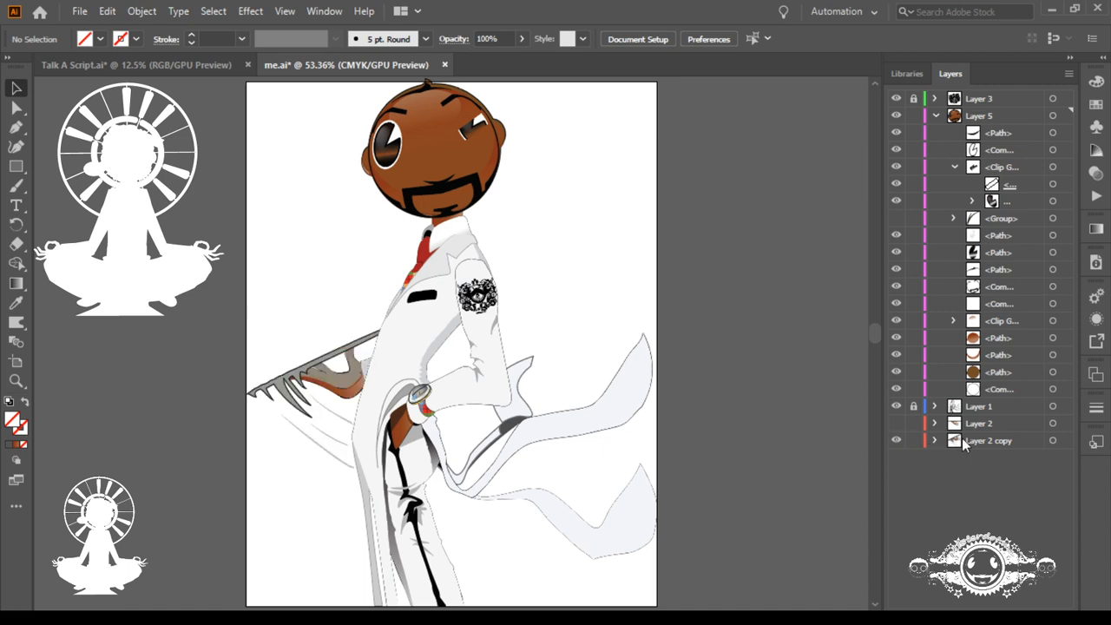
pyautogui.moveTo(962, 439); pyautogui.dragTo(966, 451)
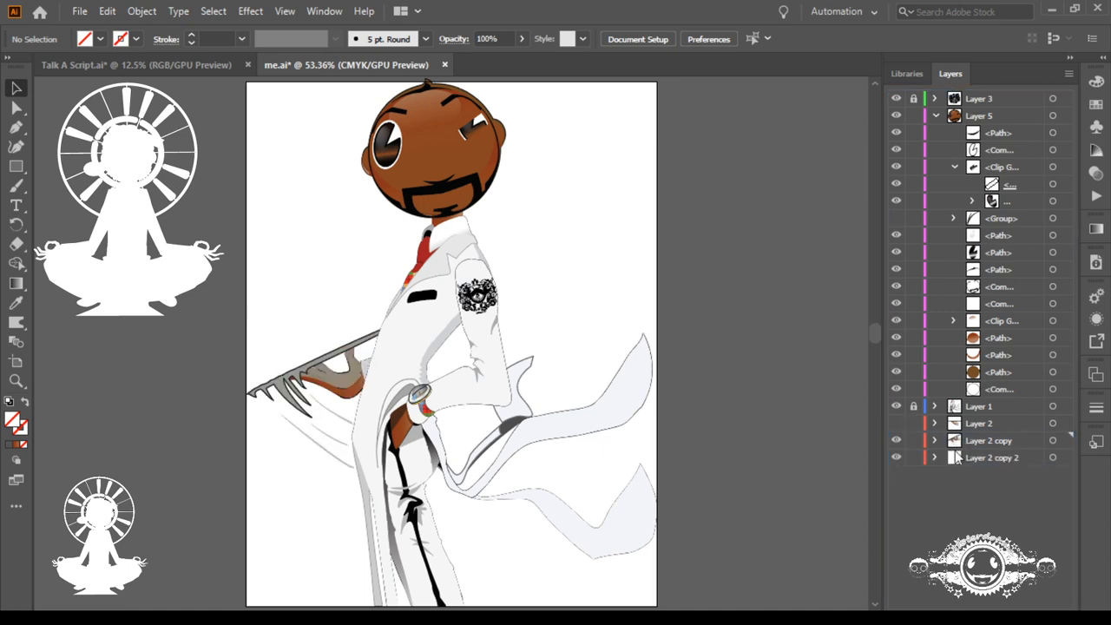
# Step: Rotate the tray arm in Layer 2 copy 2 upward until the tray is about horizontal, with Layer 2 copy kept visible
pyautogui.click(897, 441)
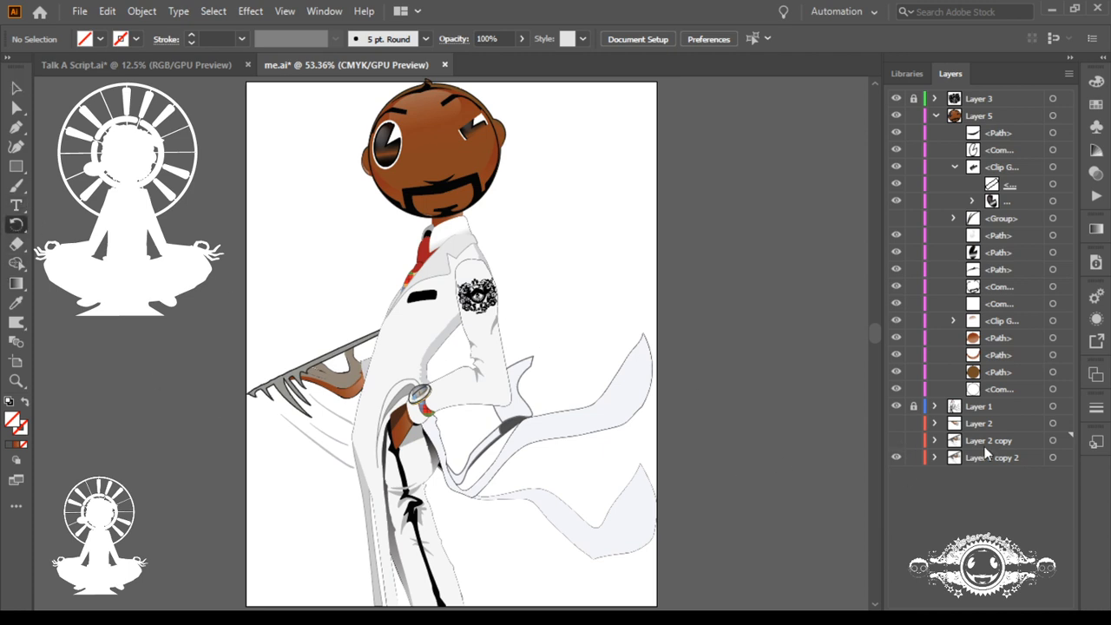
pyautogui.click(895, 440)
pyautogui.click(1053, 457)
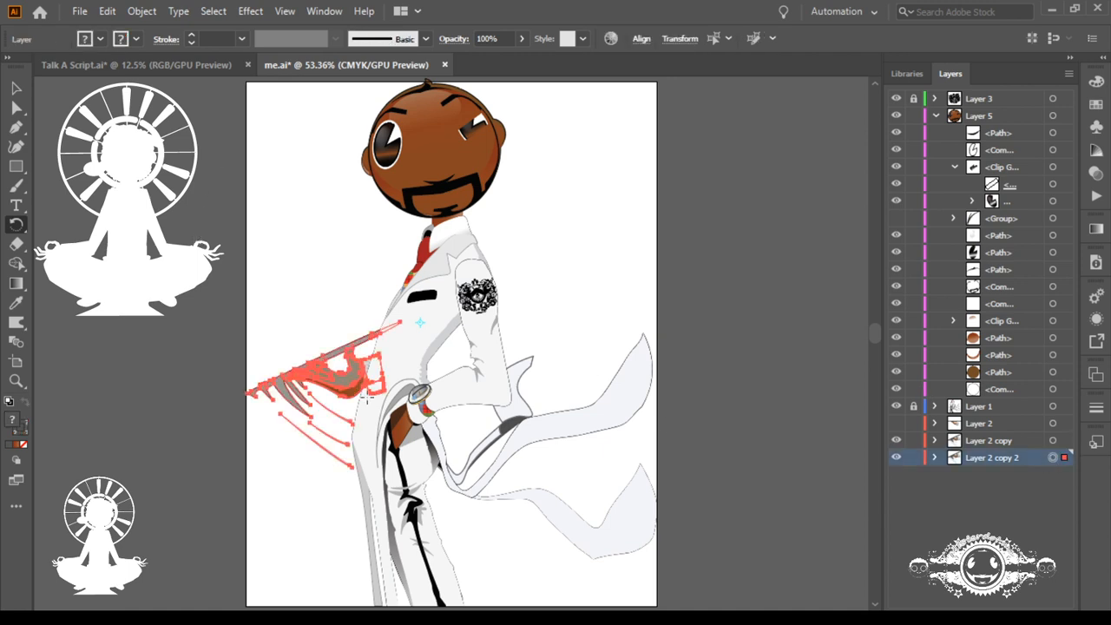
pyautogui.moveTo(186, 392); pyautogui.dragTo(193, 312)
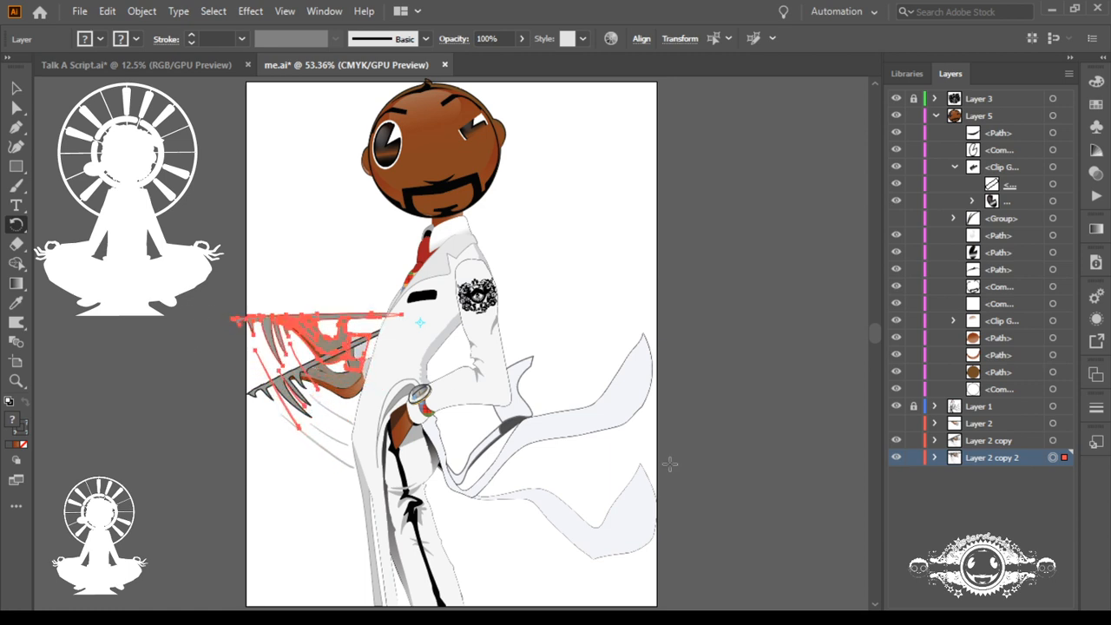
# Step: Show Layer 2 for comparison and nudge the rotated arm of Layer 2 copy 2 slightly toward the body
pyautogui.click(895, 424)
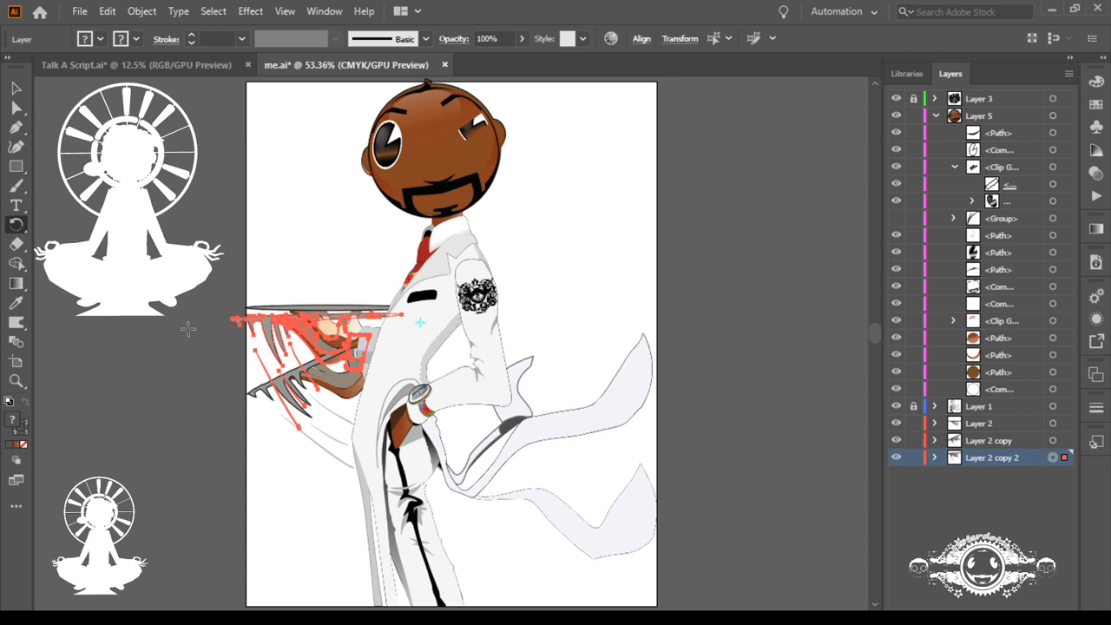
pyautogui.hotkey('shift', 'Right')
pyautogui.hotkey('shift', 'Right')
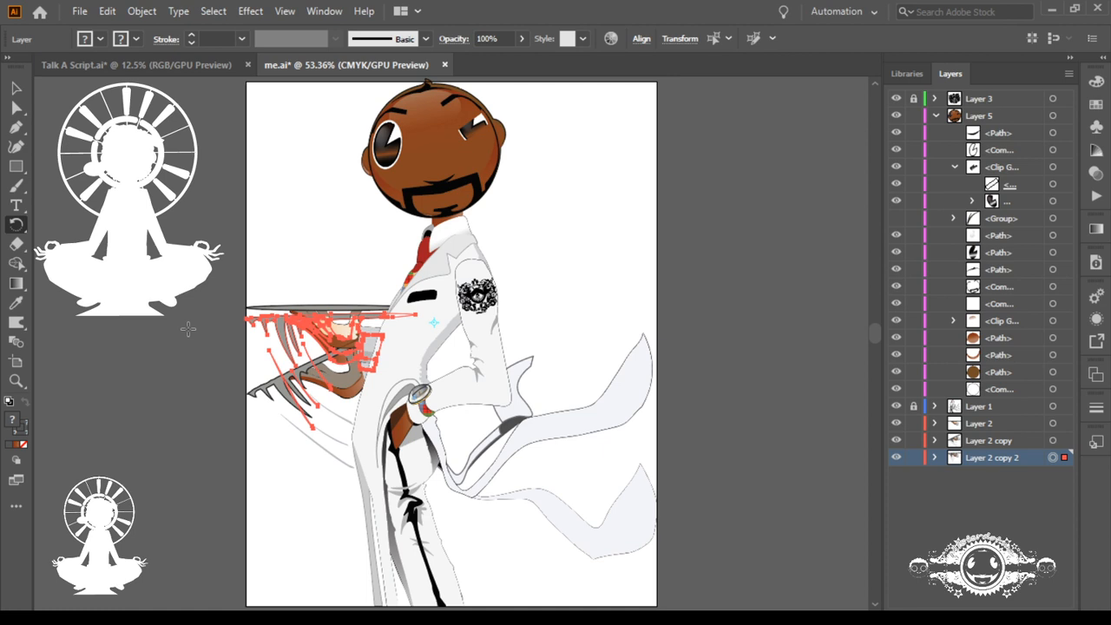
pyautogui.press('Left')
pyautogui.press('Left')
pyautogui.press('Left')
pyautogui.press('Left')
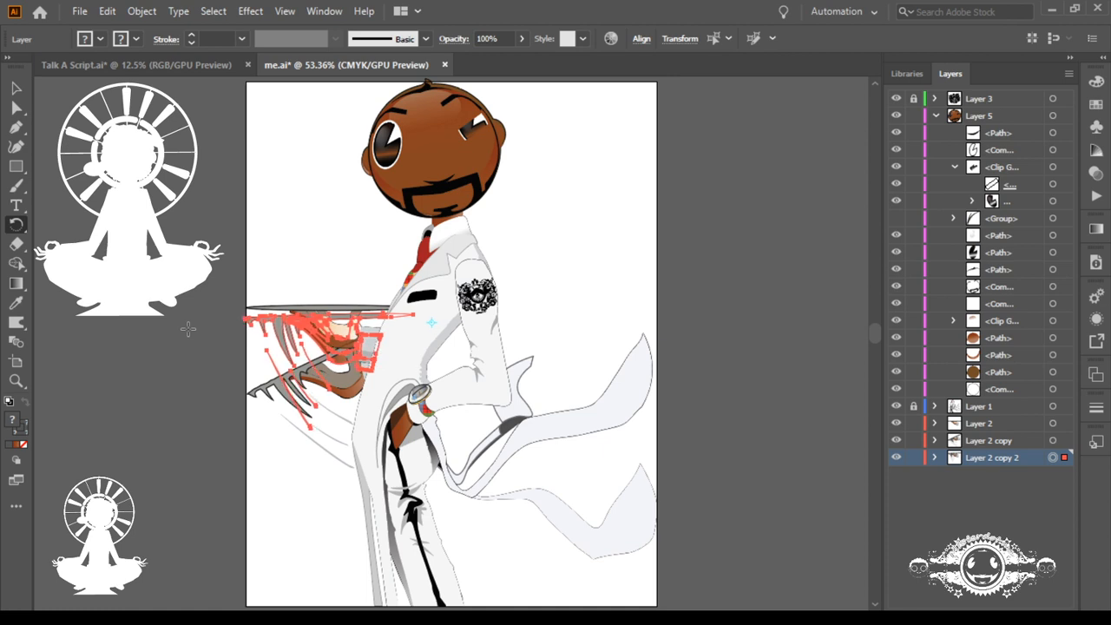
# Step: Rotate the Layer 2 copy 2 arm partway back down, between the other two arms, and nudge its cuff into place against the jacket
pyautogui.moveTo(183, 347); pyautogui.dragTo(186, 384)
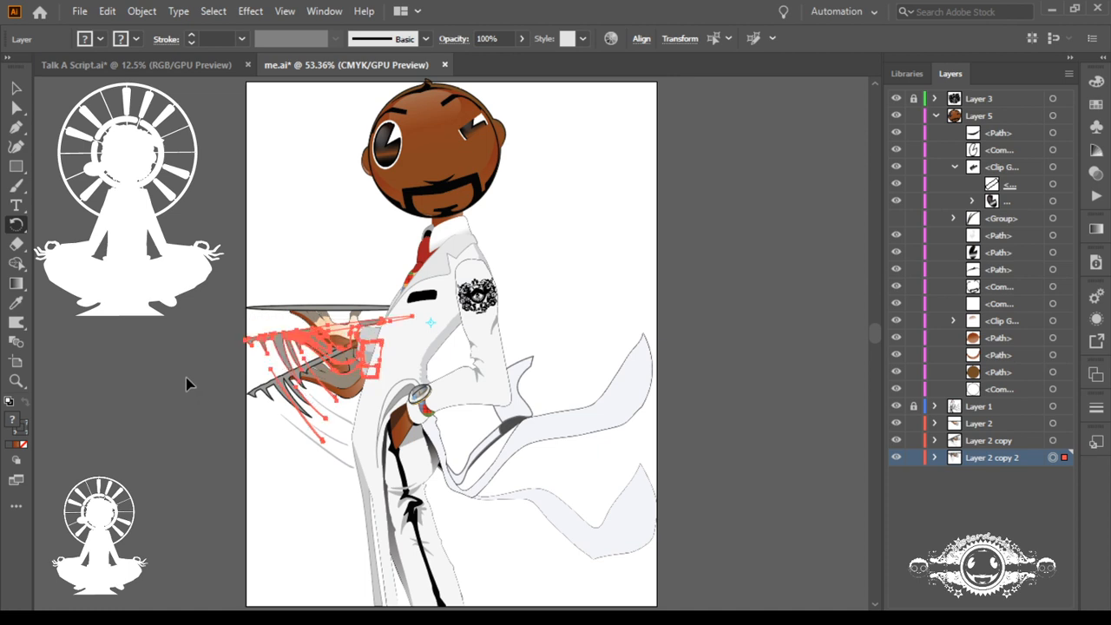
pyautogui.press('Left')
pyautogui.press('Left')
pyautogui.press('Left')
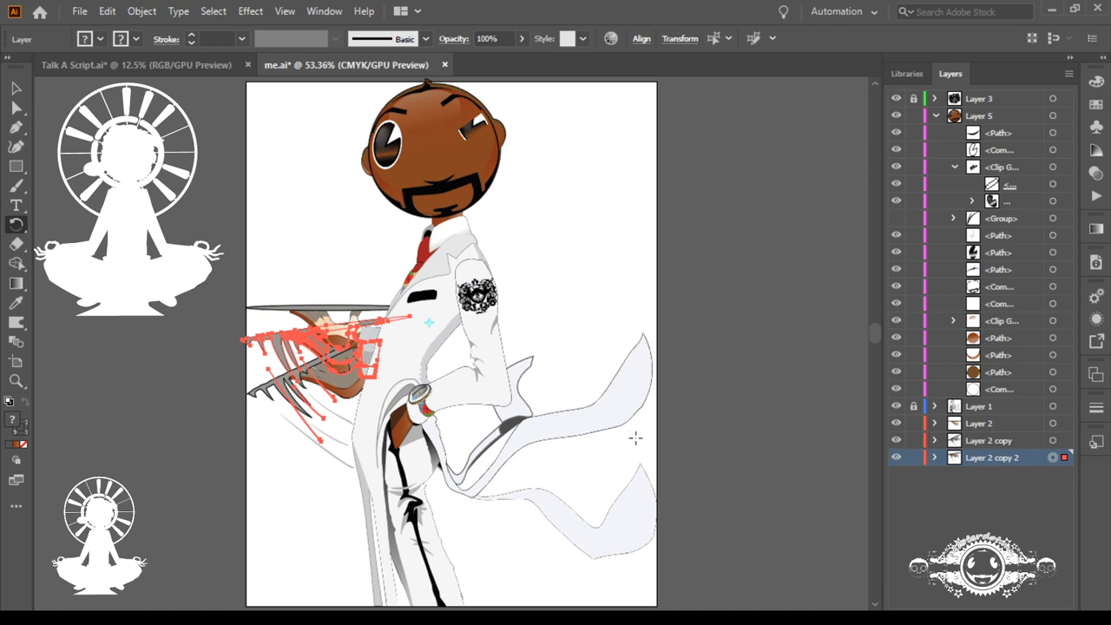
pyautogui.press('Right')
pyautogui.press('Right')
pyautogui.press('Right')
pyautogui.press('Right')
pyautogui.press('Right')
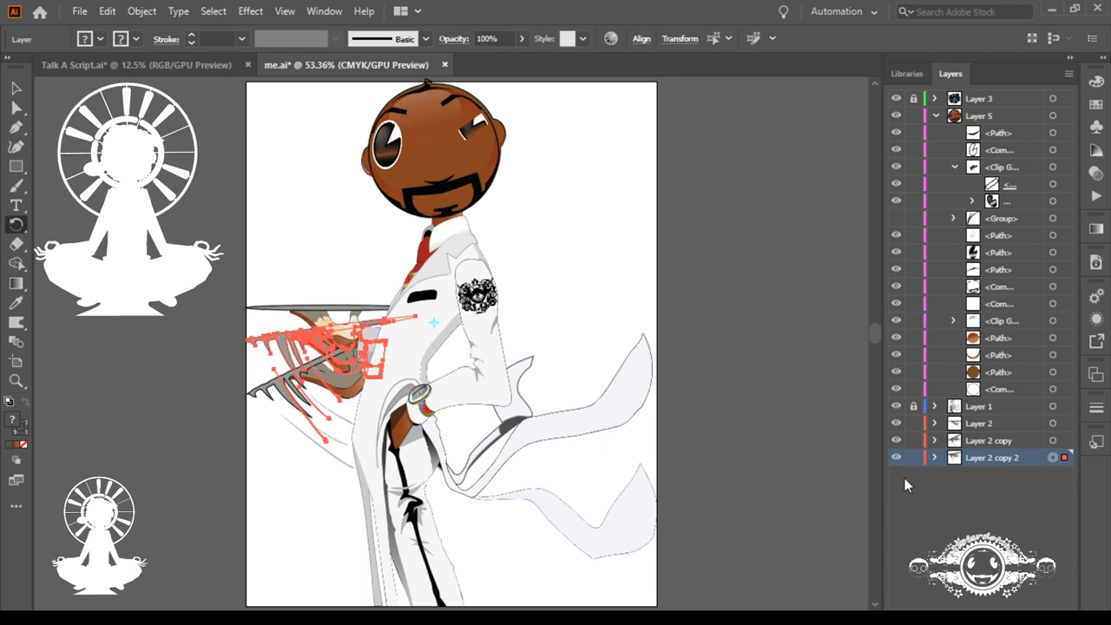
# Step: Hide Layer 2 and Layer 2 copy, leaving only Layer 2 copy 2 shown, and inspect its tray arm up close
pyautogui.click(896, 431)
pyautogui.click(896, 424)
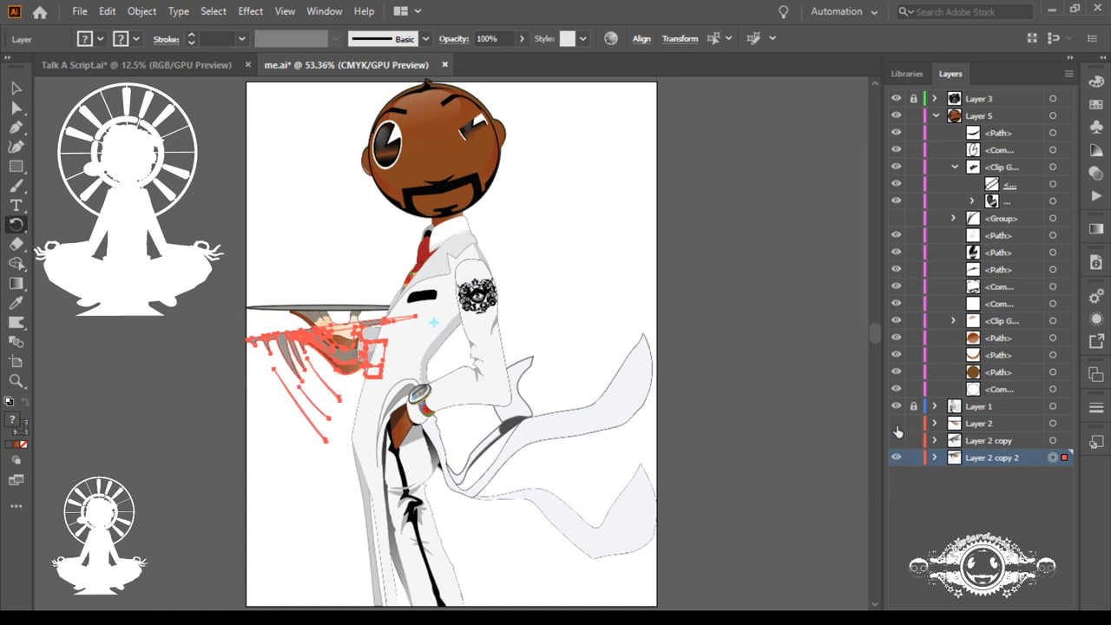
pyautogui.moveTo(492, 397); pyautogui.dragTo(667, 473)
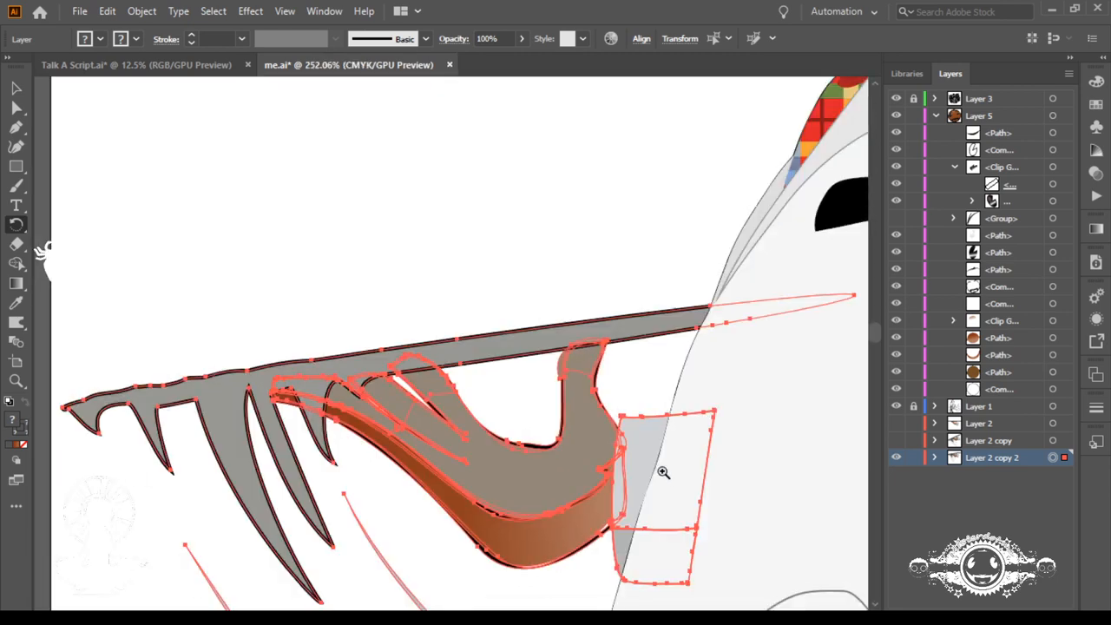
pyautogui.moveTo(510, 560); pyautogui.dragTo(495, 338)
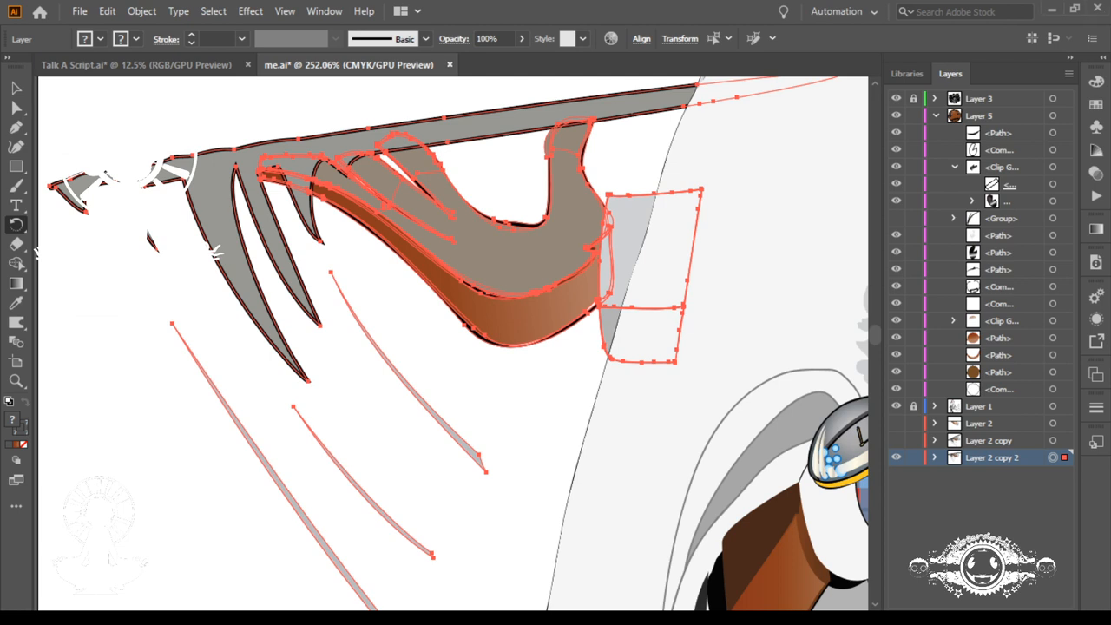
pyautogui.press('v')
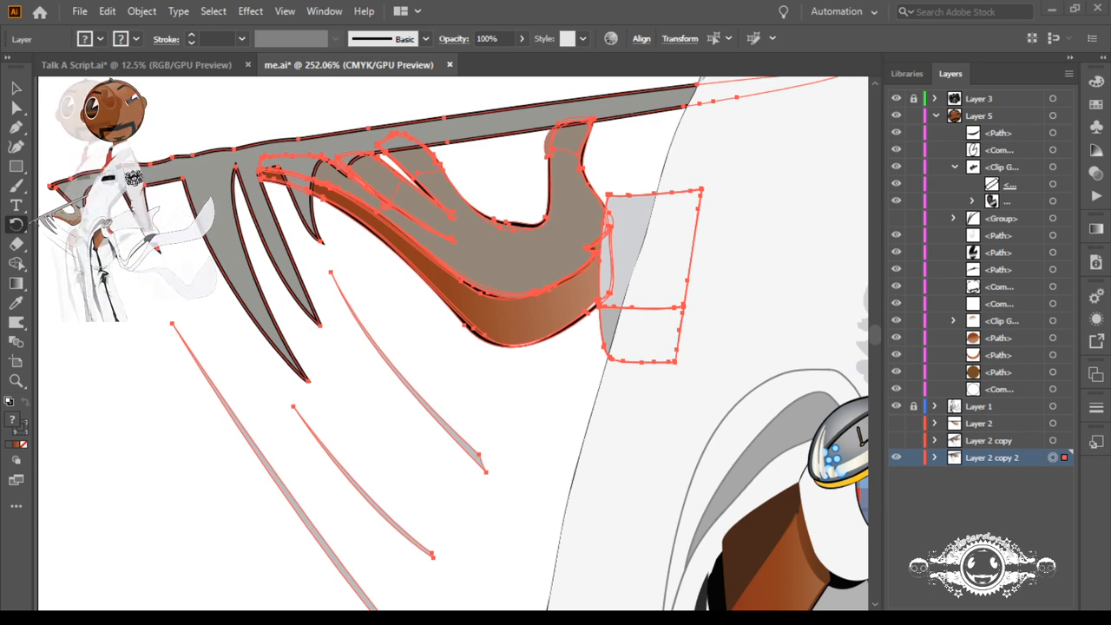
pyautogui.press('ctrl')
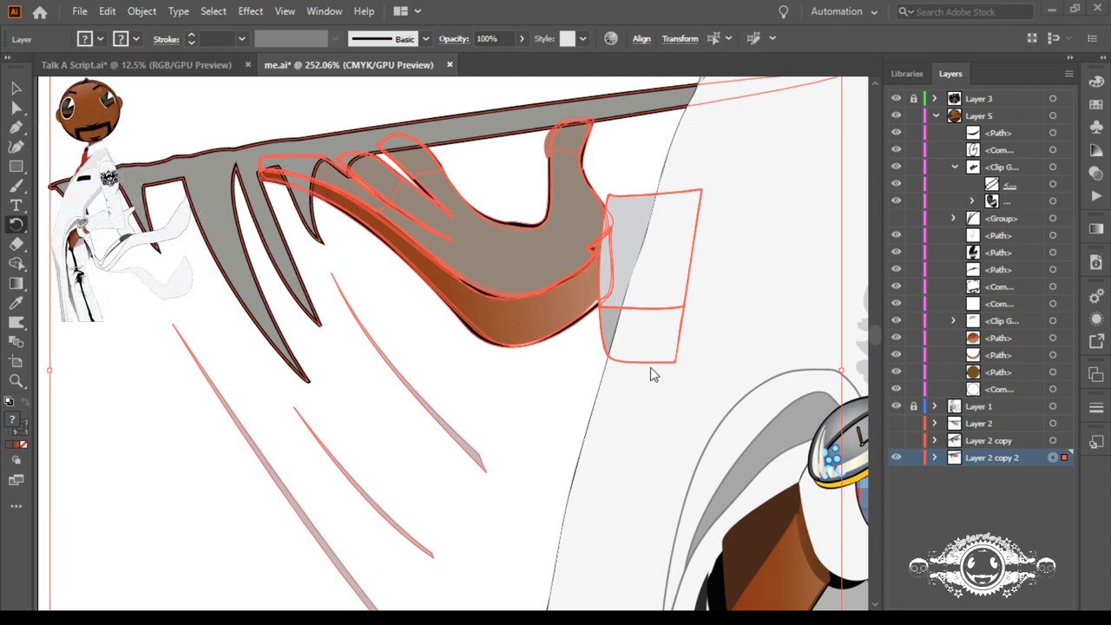
# Step: Hide Layer 2 copy 2 so the figure shows no tray arm, keeping the eye's clip group contents visible
pyautogui.click(896, 457)
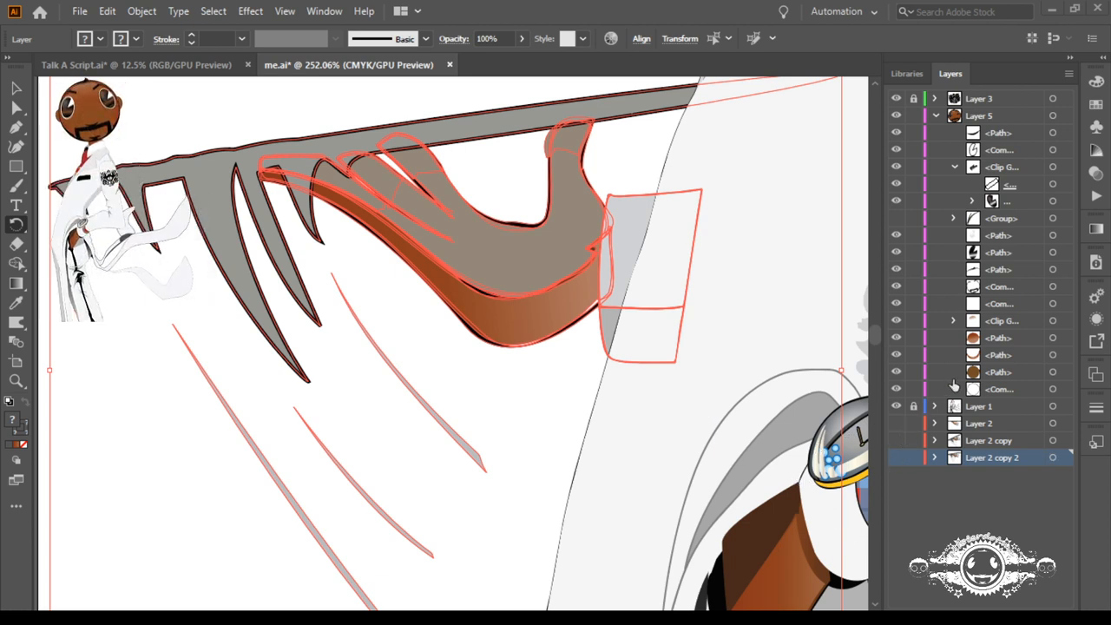
pyautogui.click(897, 186)
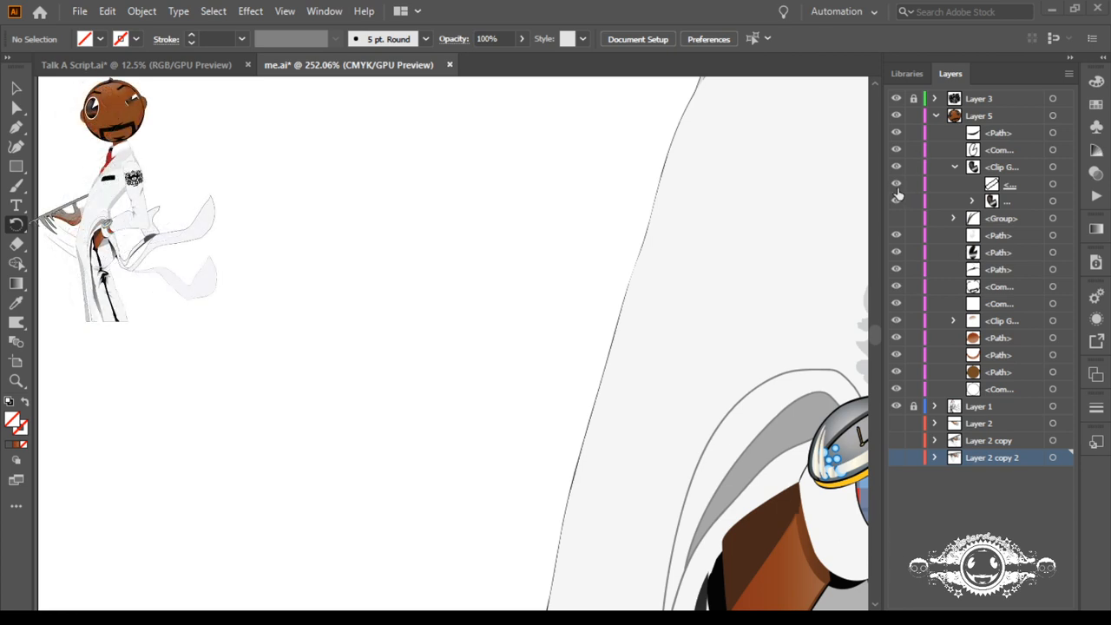
pyautogui.moveTo(895, 188); pyautogui.dragTo(896, 200)
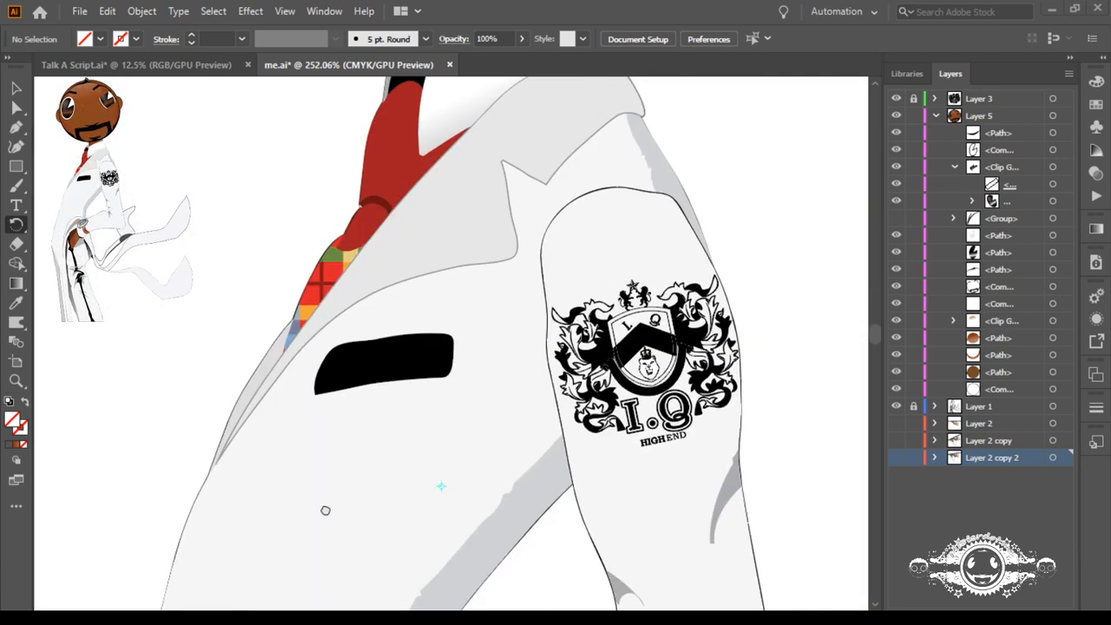
# Step: Select the clipping path of the squinting eye and widen it evenly about its center so more of the eye shows
pyautogui.moveTo(456, 220); pyautogui.dragTo(479, 509)
pyautogui.moveTo(480, 364); pyautogui.dragTo(498, 587)
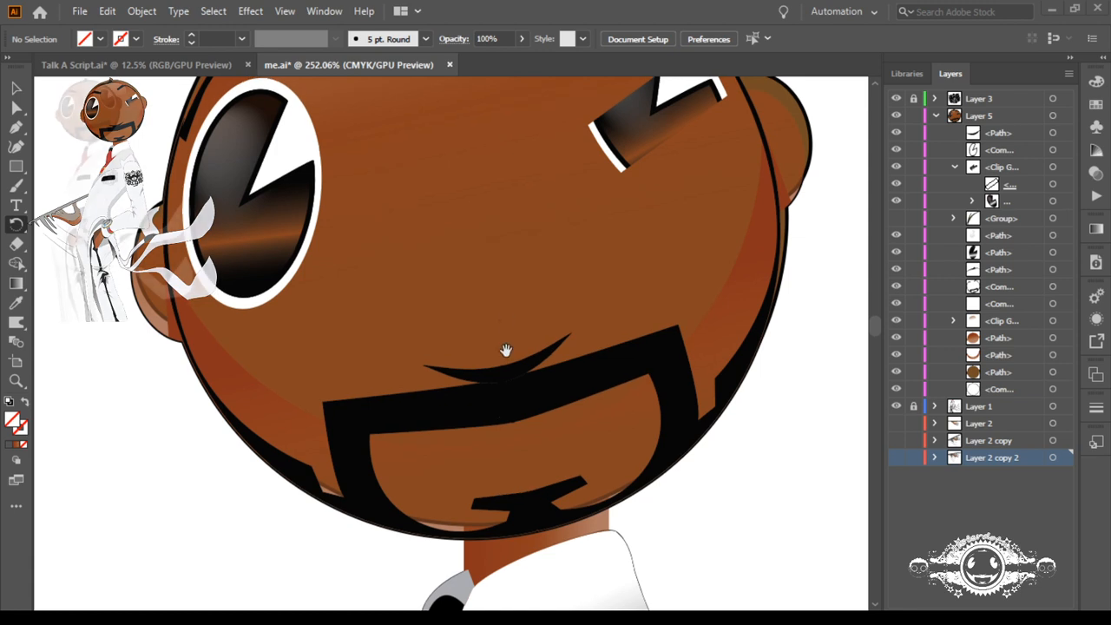
pyautogui.moveTo(507, 310); pyautogui.dragTo(507, 396)
pyautogui.scroll(5, 507, 396)
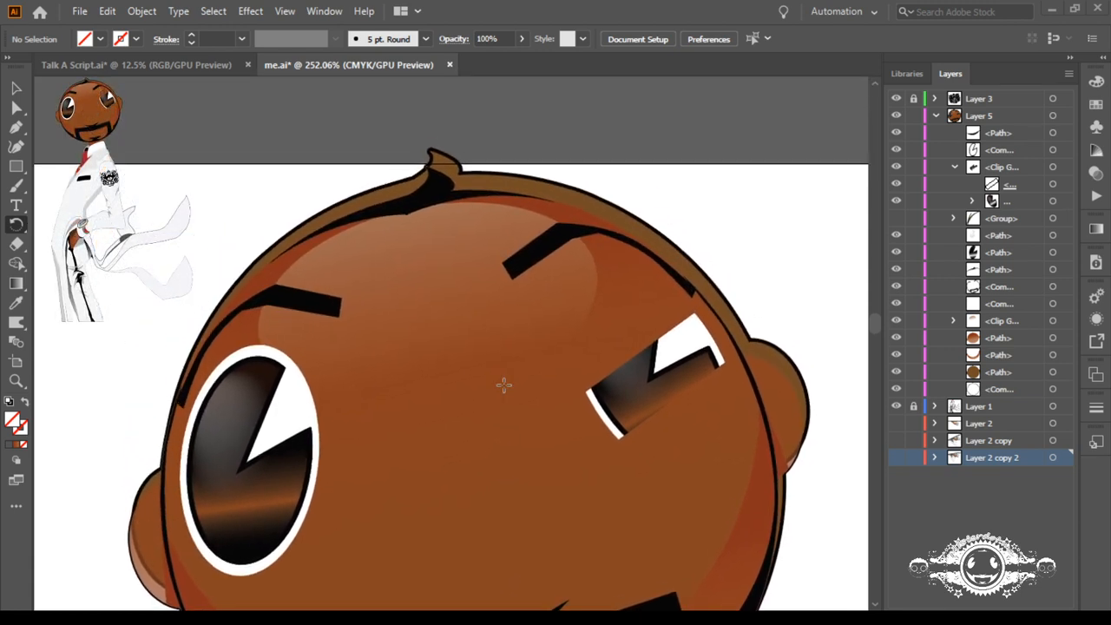
pyautogui.click(1054, 185)
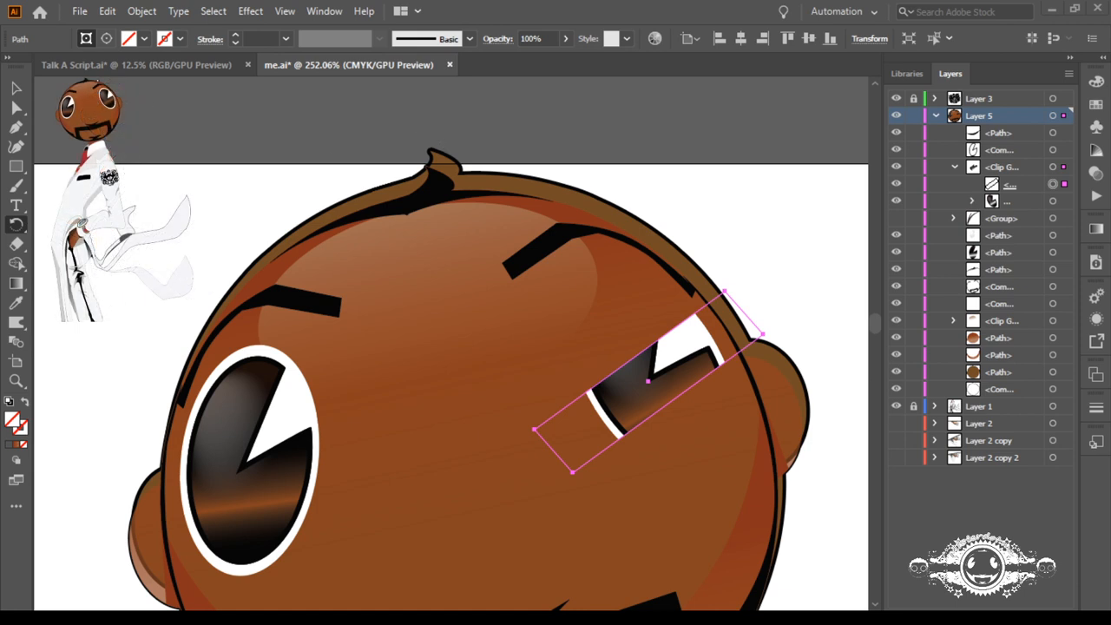
pyautogui.click(16, 88)
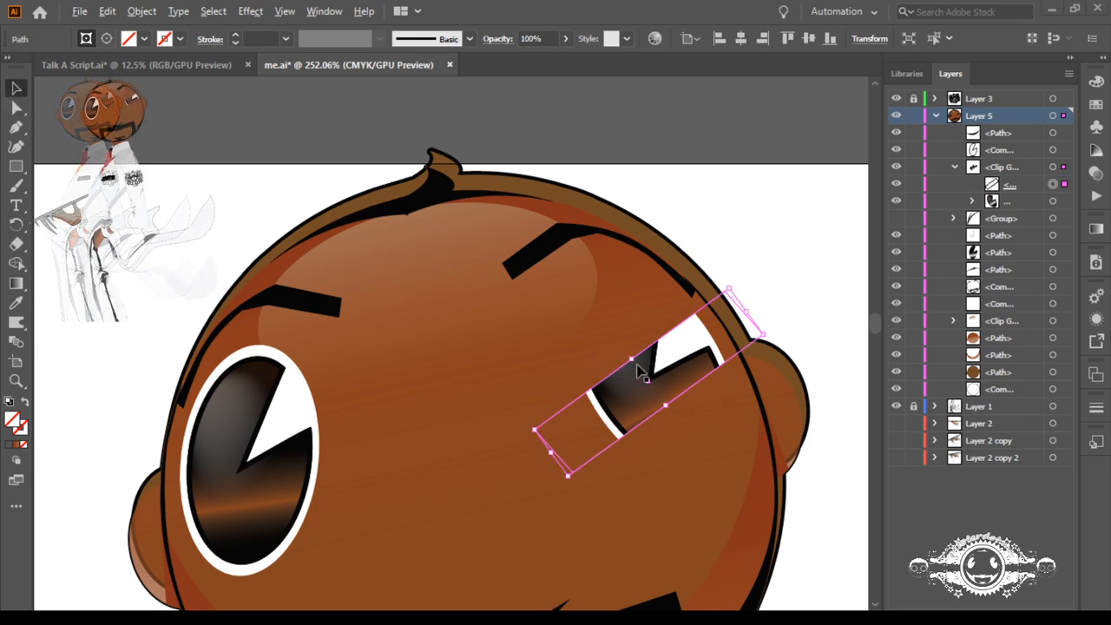
pyautogui.moveTo(632, 363); pyautogui.dragTo(609, 328)
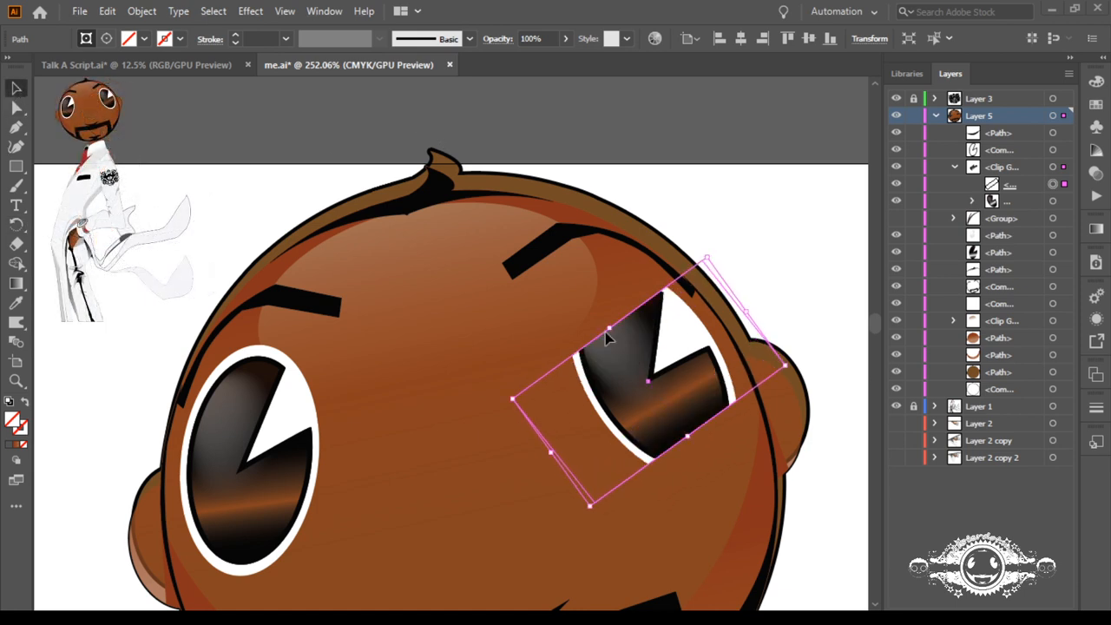
pyautogui.hotkey('ctrl', 'alt', 'space')
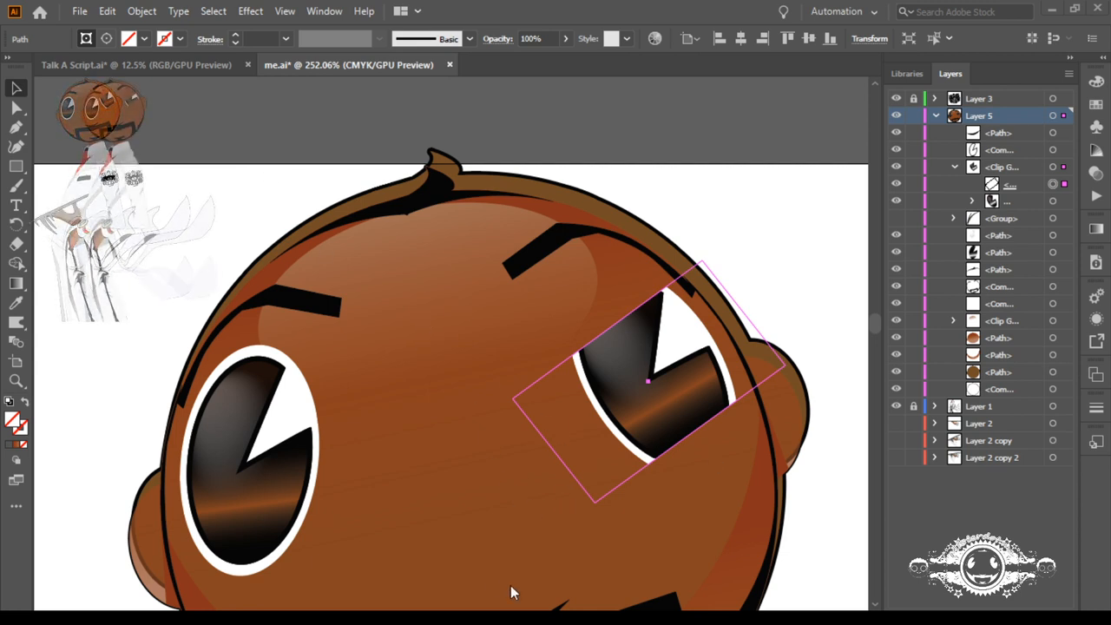
pyautogui.hotkey('ctrl', 'shift', 'b')
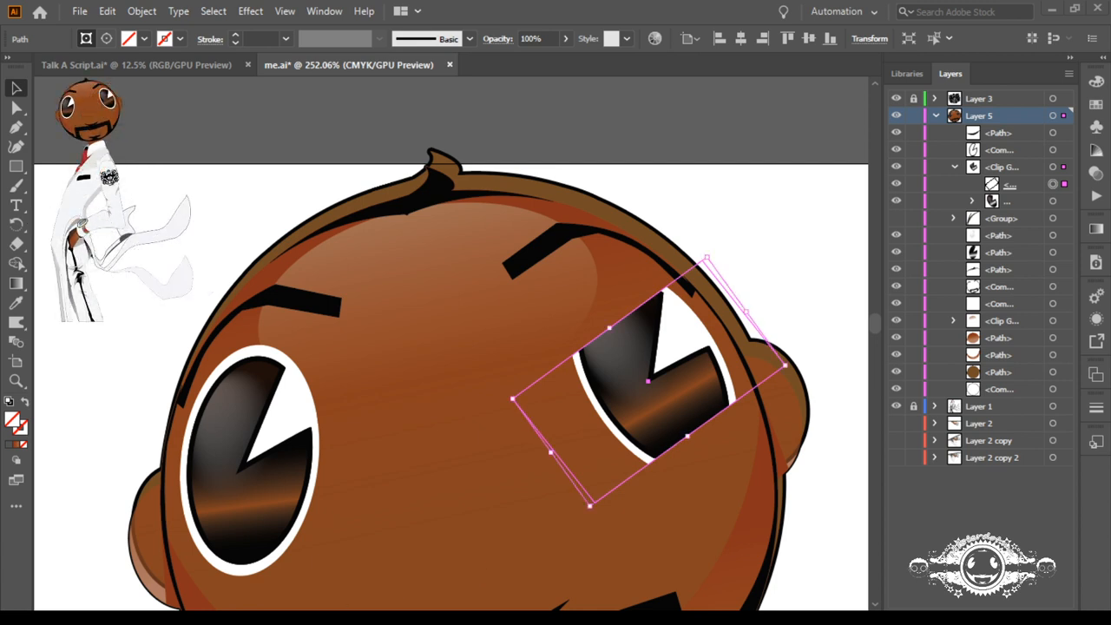
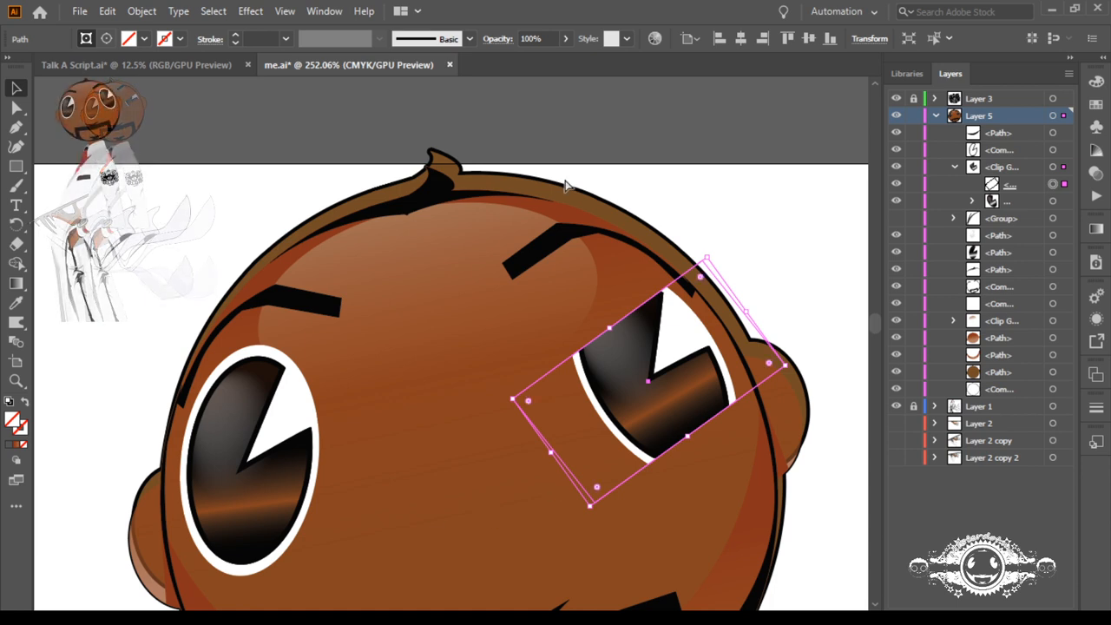
# Step: Examine the head's layered artwork up close by showing and hiding the brown base path near the end of Layer 5
pyautogui.hotkey('ctrl', '0')
pyautogui.click(476, 187)
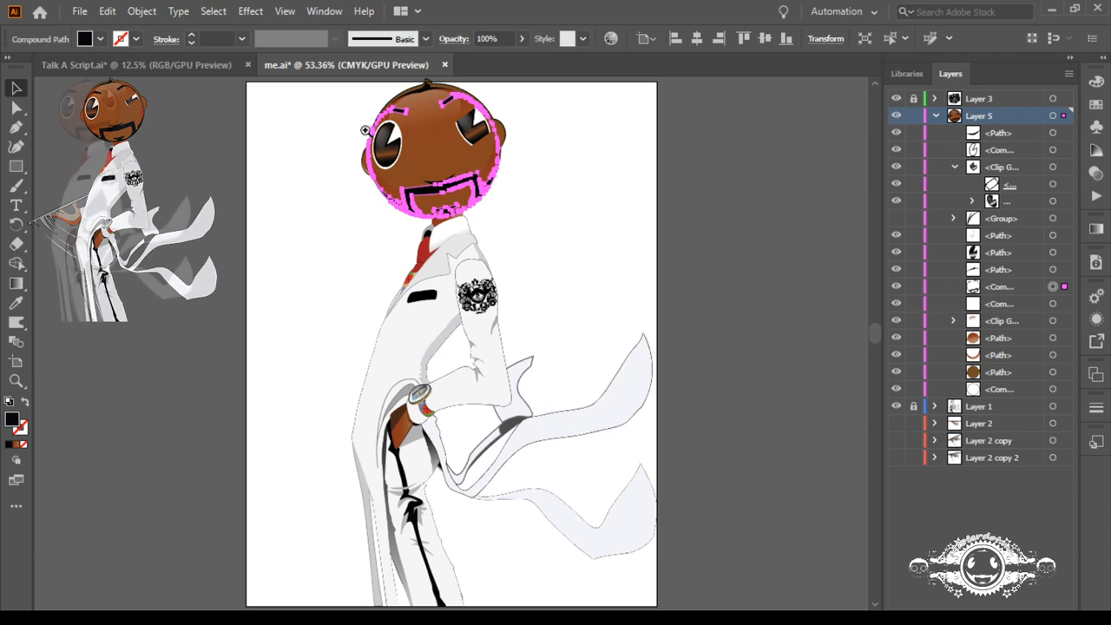
pyautogui.moveTo(440, 161); pyautogui.dragTo(729, 367)
pyautogui.moveTo(471, 211); pyautogui.dragTo(495, 415)
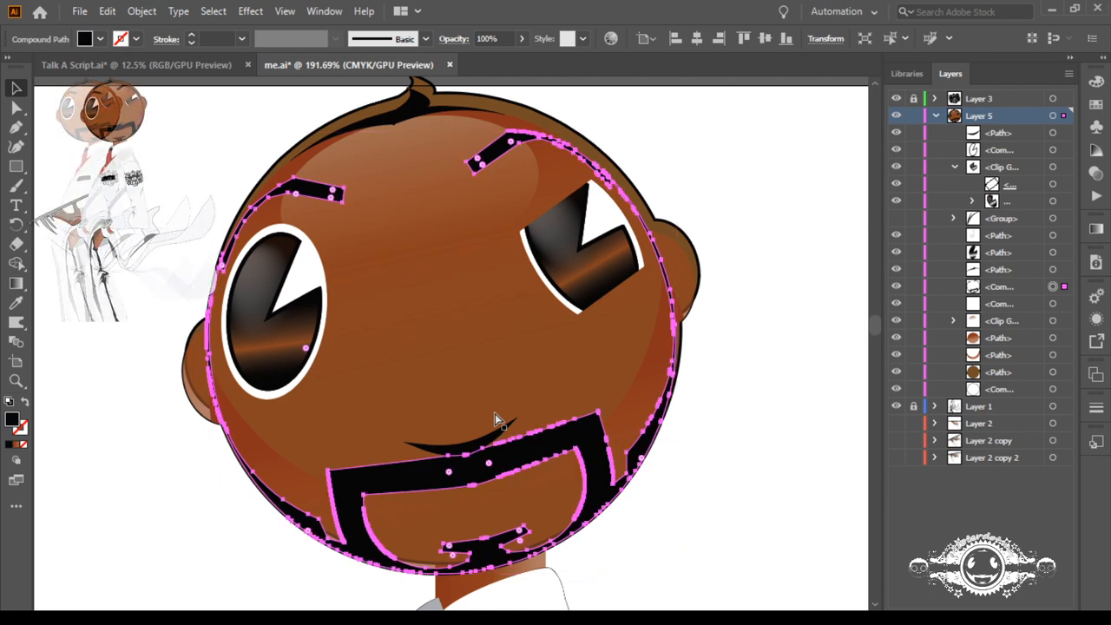
pyautogui.click(495, 415)
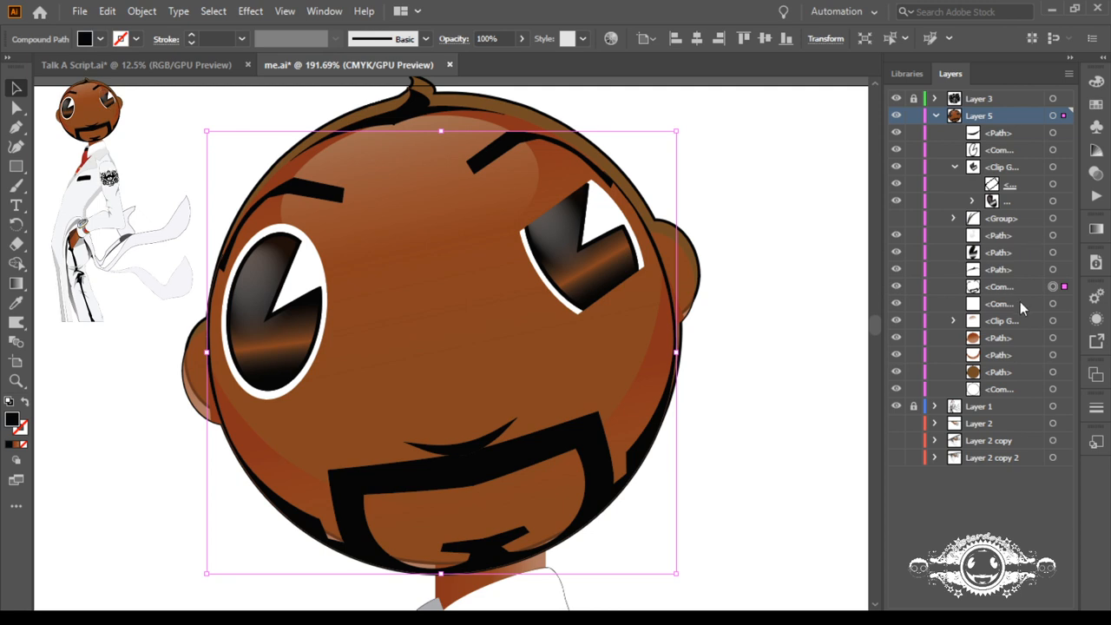
pyautogui.click(898, 370)
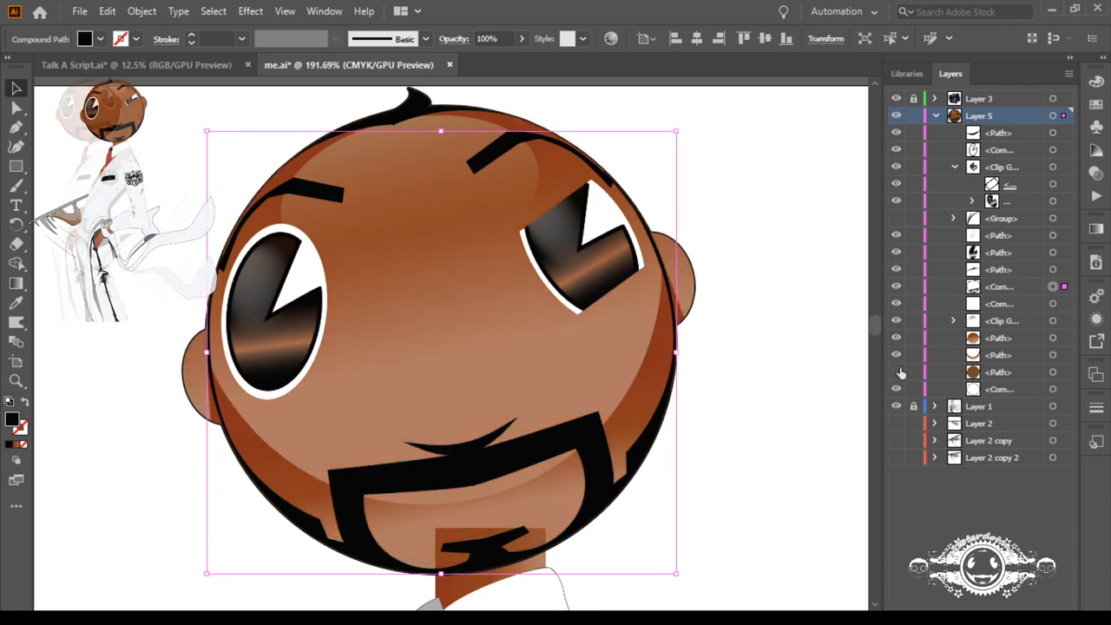
pyautogui.click(897, 371)
pyautogui.click(899, 372)
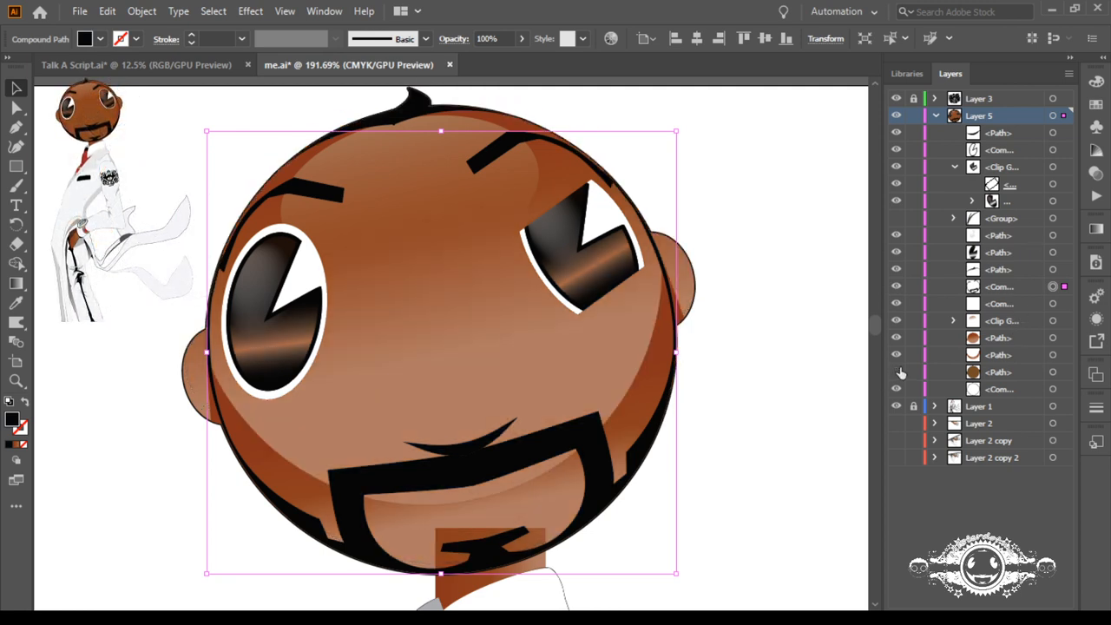
pyautogui.click(899, 371)
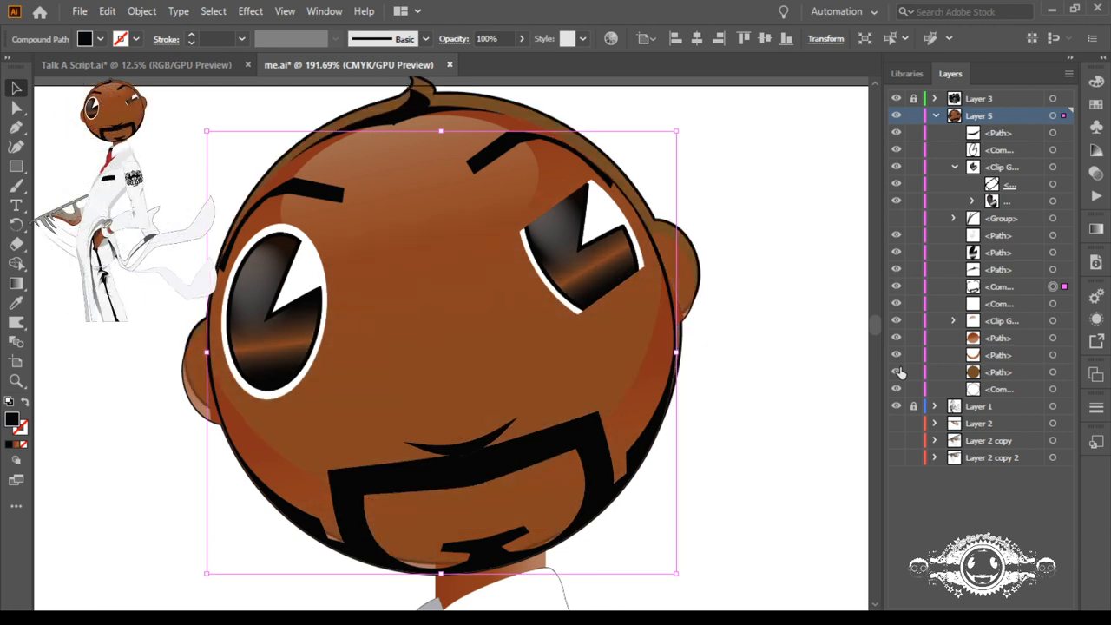
pyautogui.click(899, 372)
pyautogui.click(899, 371)
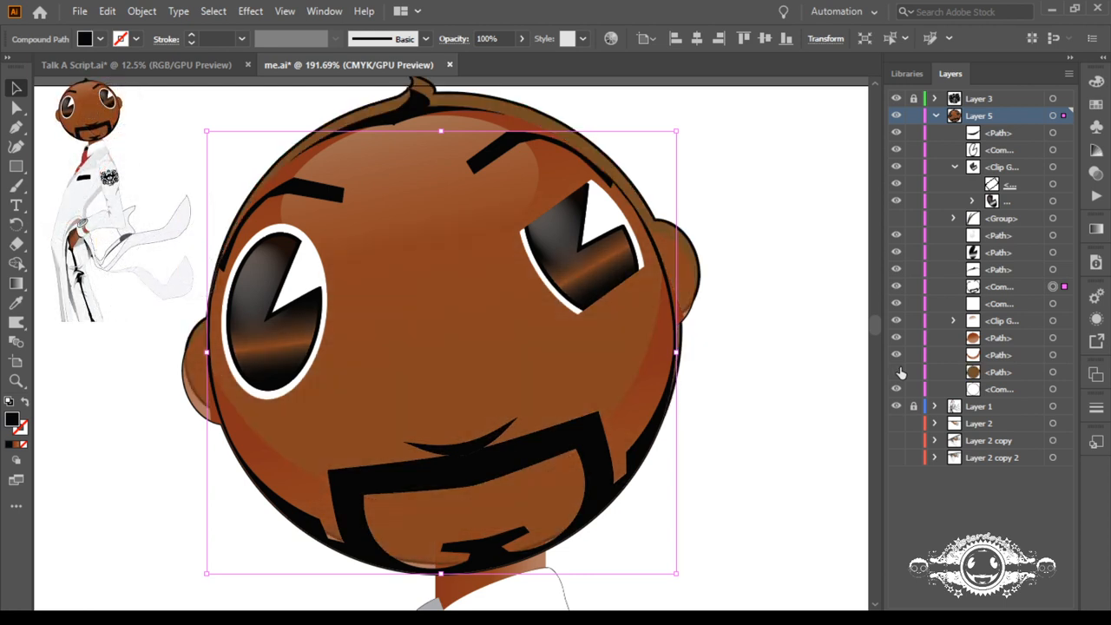
pyautogui.click(899, 372)
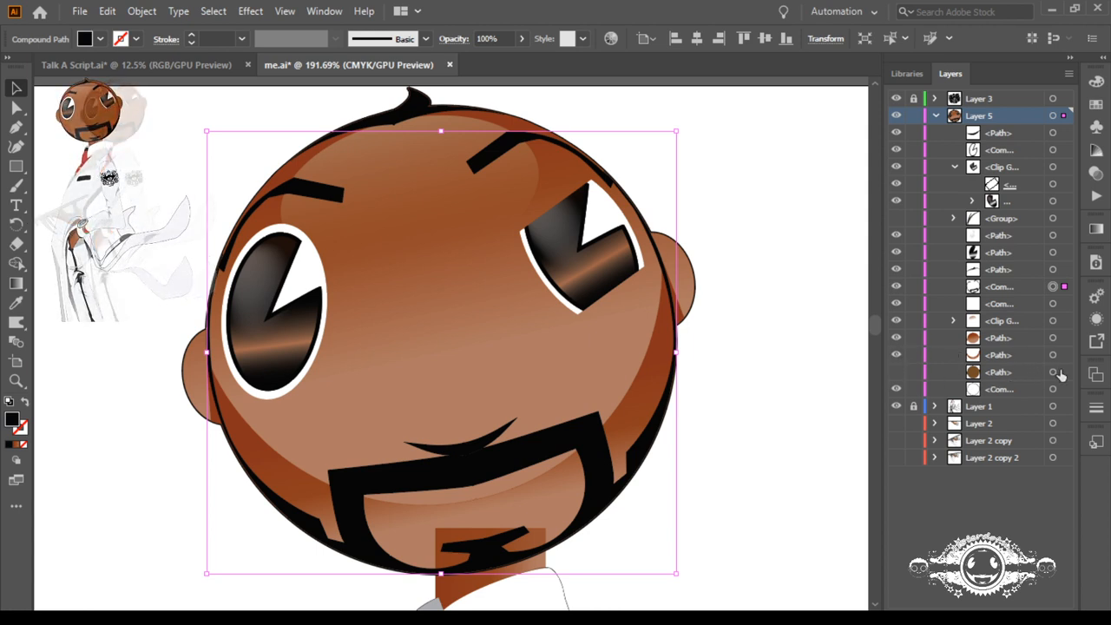
pyautogui.click(896, 371)
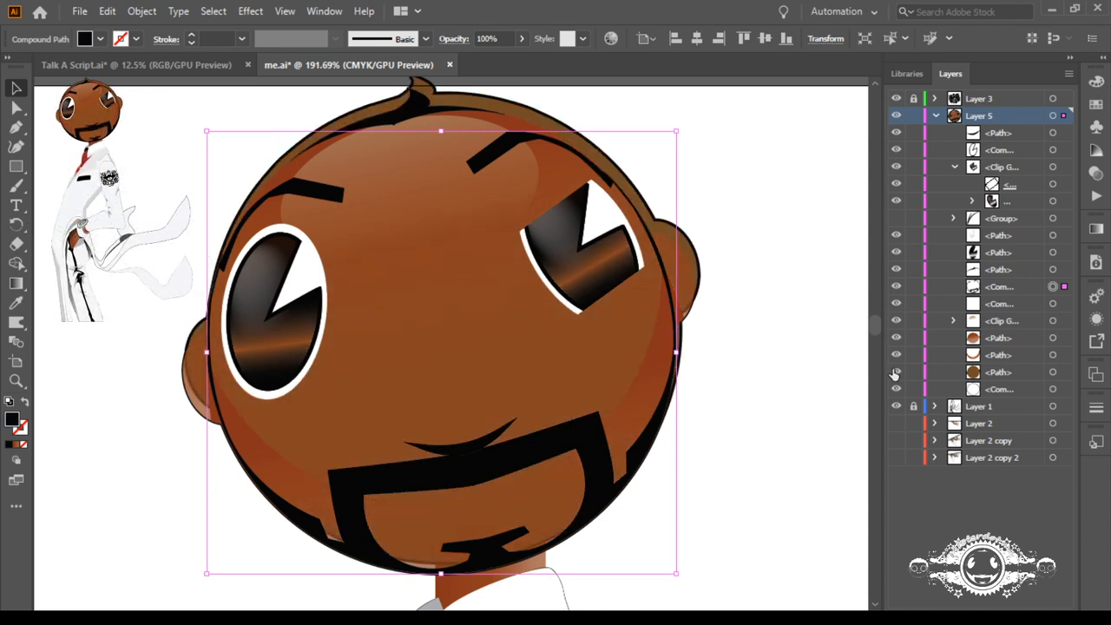
# Step: Resize and nudge the brown base path of Layer 5 so its edges line up with the black head outline
pyautogui.click(1053, 371)
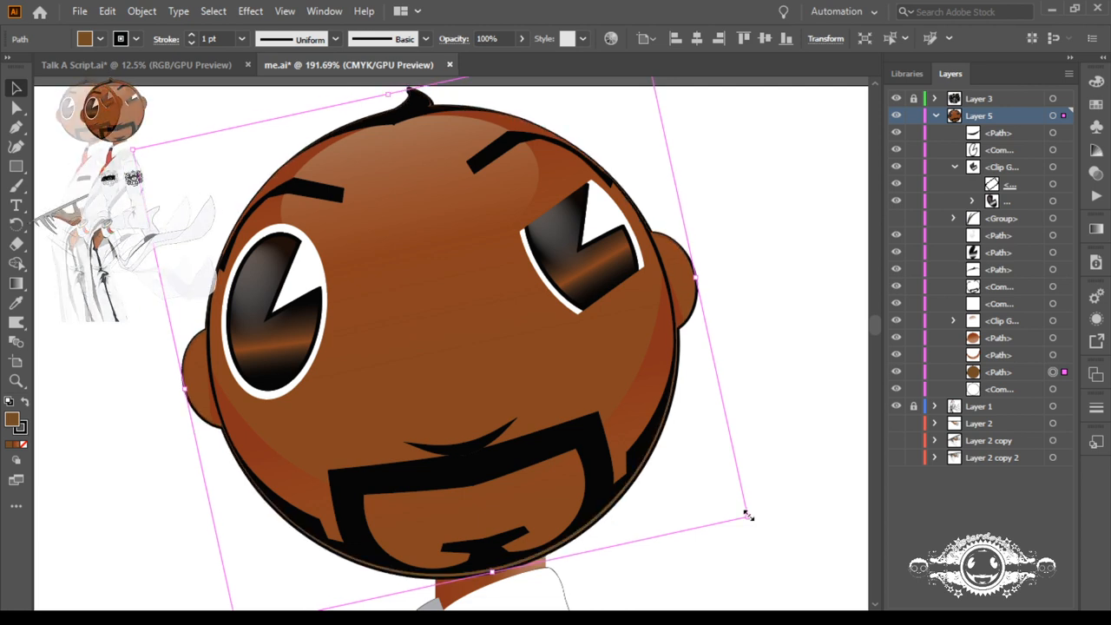
pyautogui.press('Left')
pyautogui.press('Left')
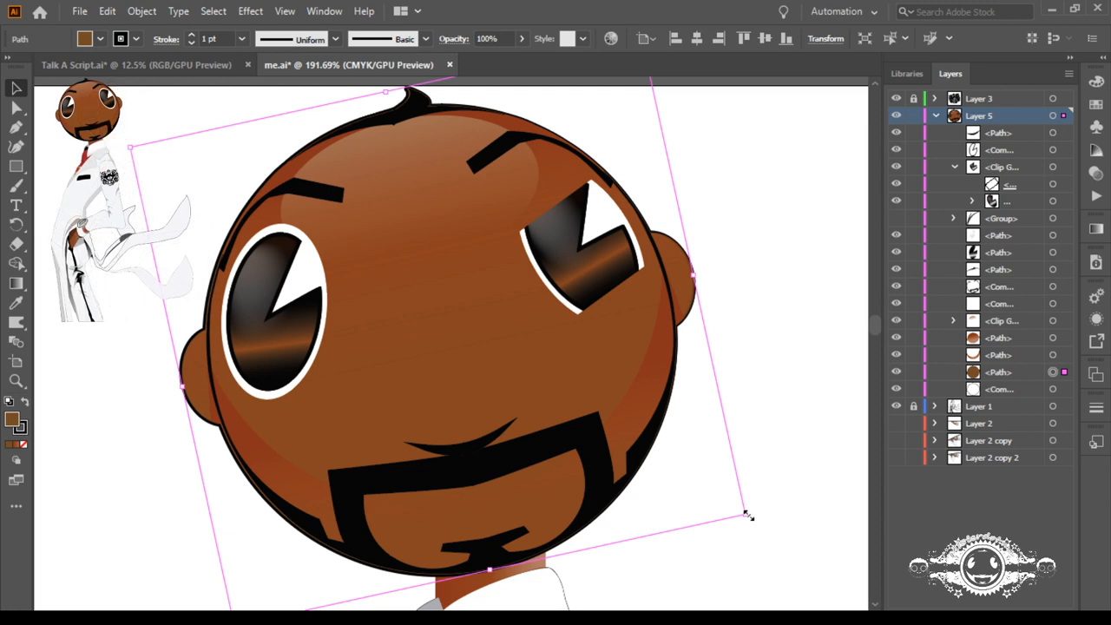
pyautogui.press('Right')
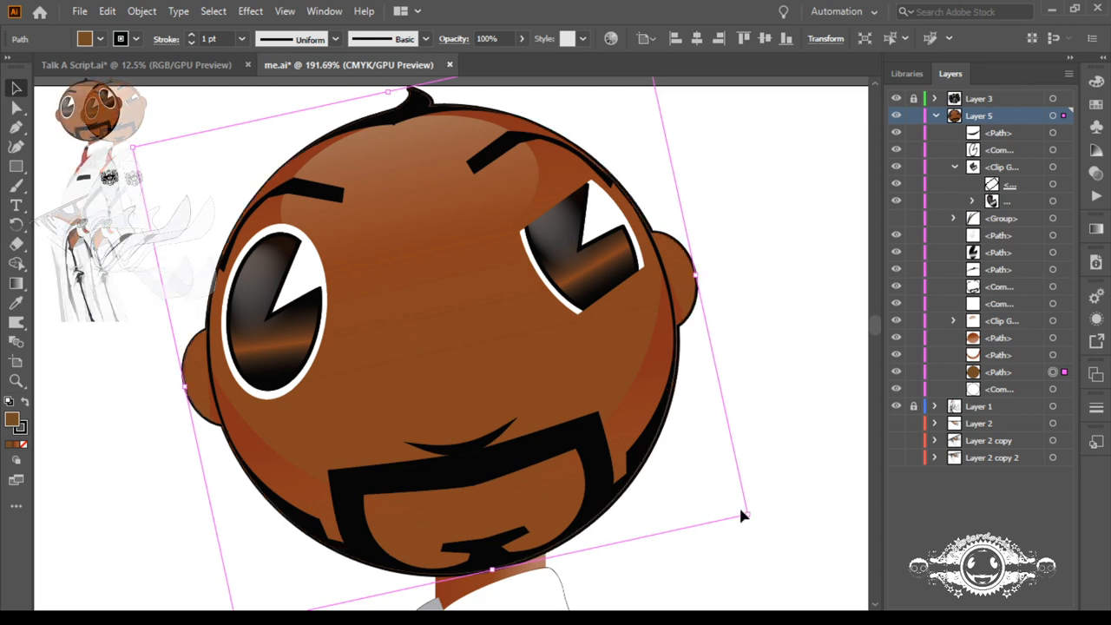
pyautogui.moveTo(750, 518); pyautogui.dragTo(747, 513)
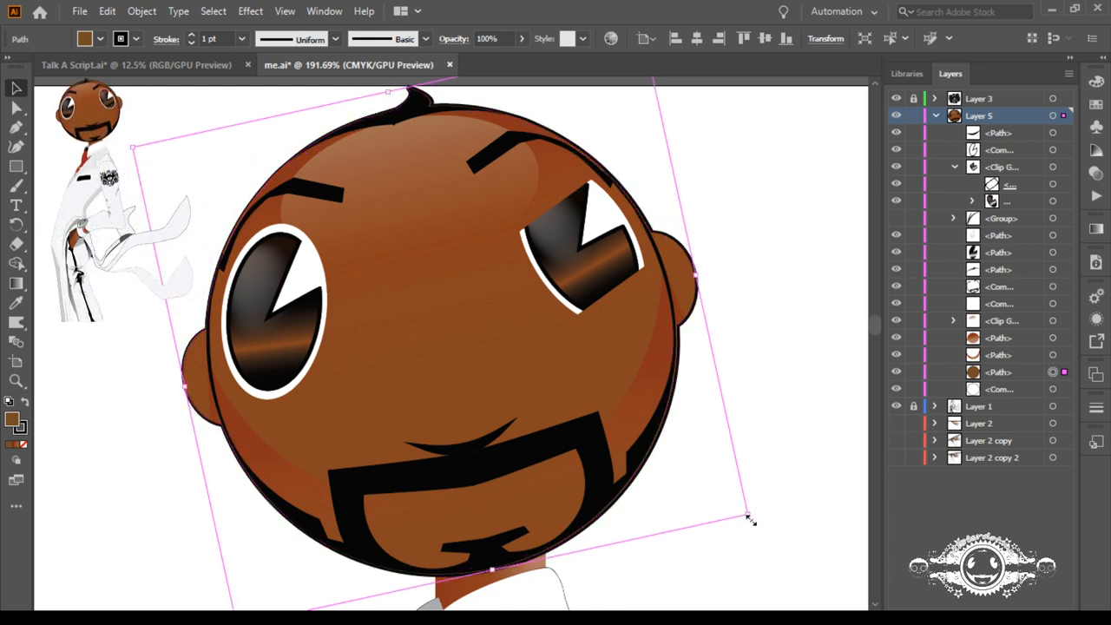
pyautogui.scroll(2, 468, 377)
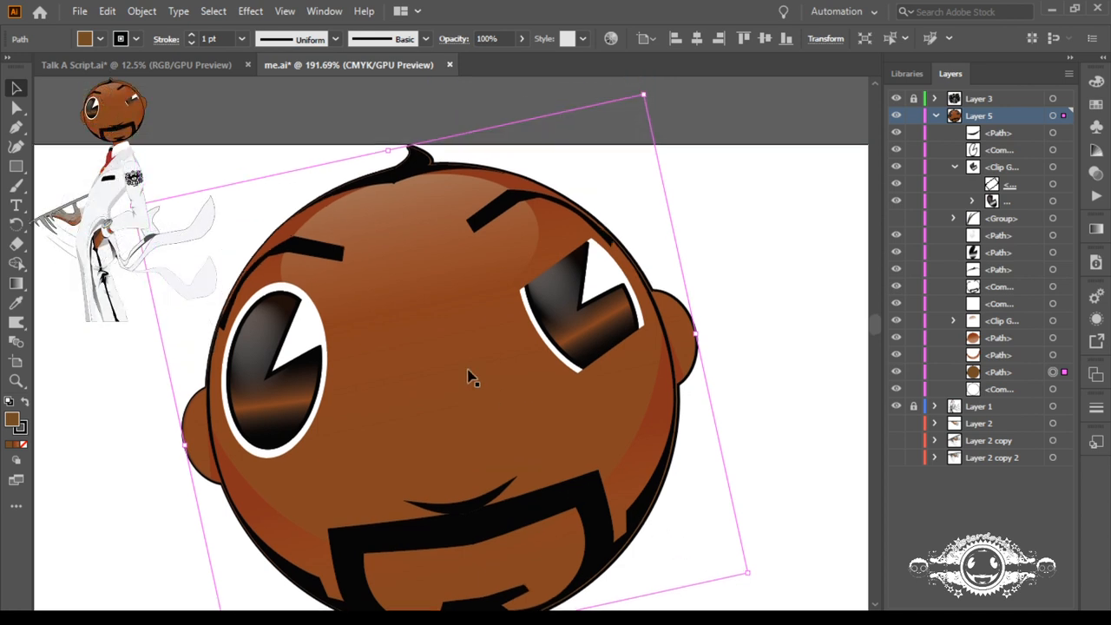
pyautogui.click(737, 235)
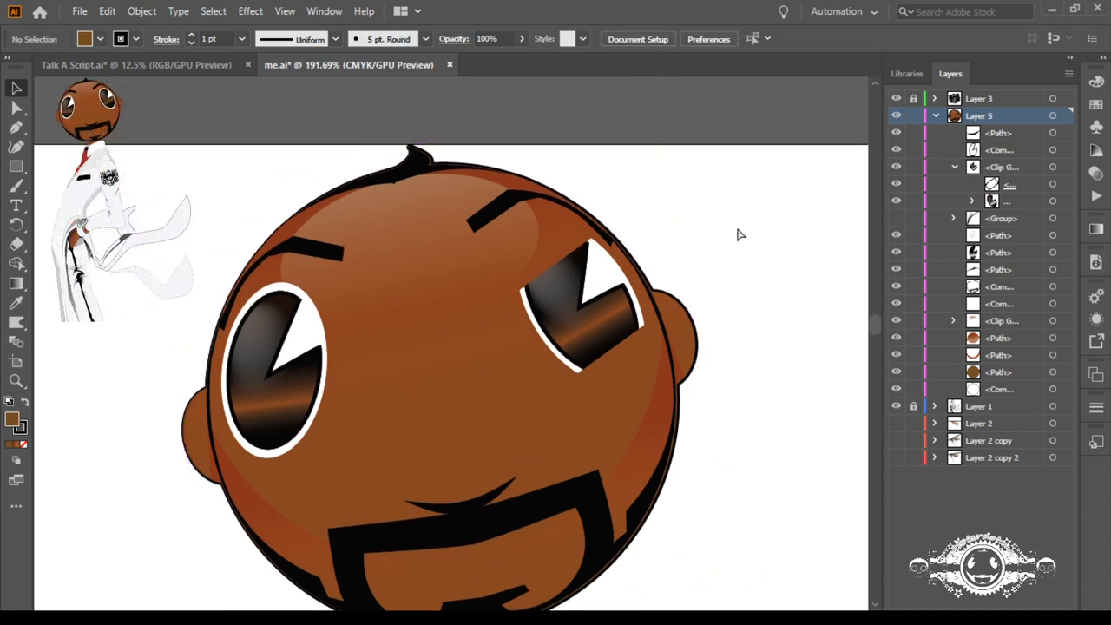
# Step: Widen Artboard 1 to about 618.72 pt so the trailing coattails fit inside it
pyautogui.hotkey('ctrl', '0')
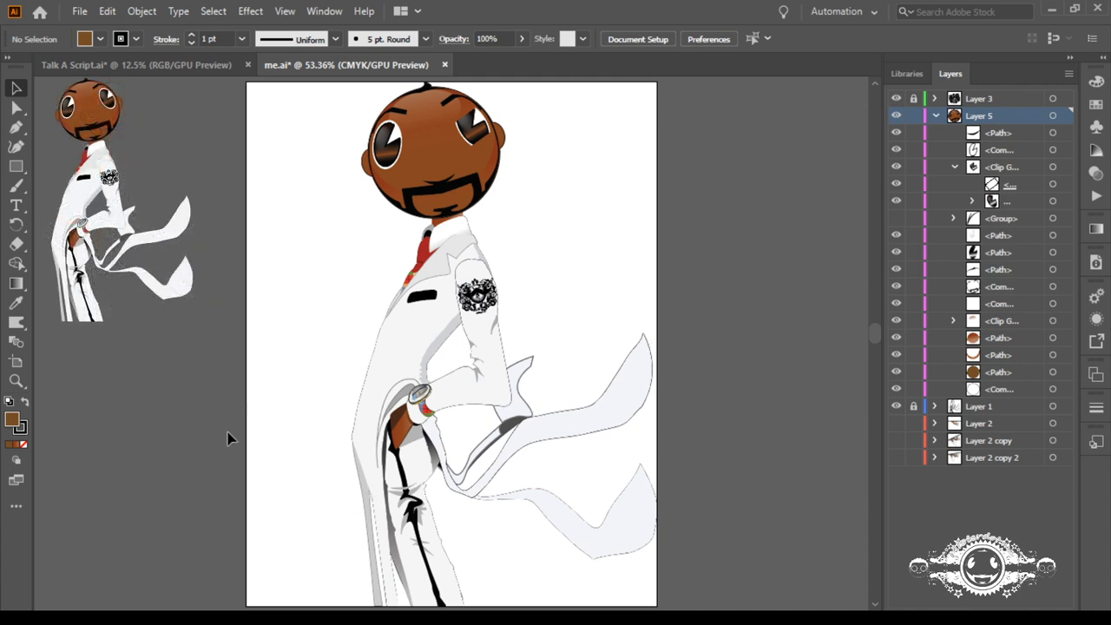
pyautogui.click(15, 363)
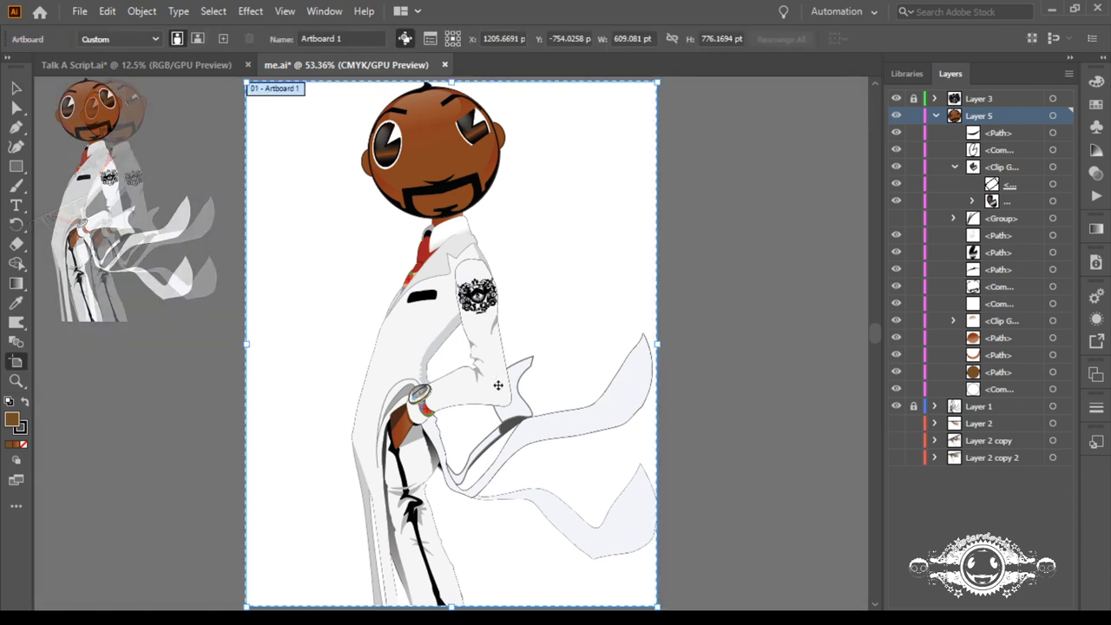
pyautogui.moveTo(657, 345); pyautogui.dragTo(666, 346)
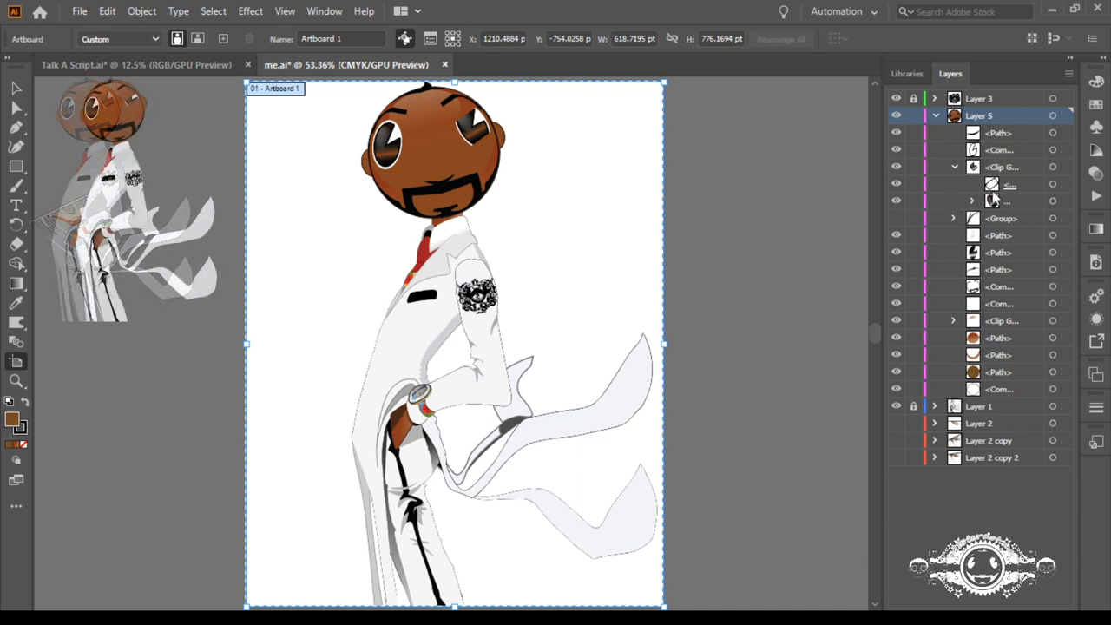
# Step: Create a new layer above Layer 5 and place the squinting eye's clip group and a duplicate of it there
pyautogui.click(954, 167)
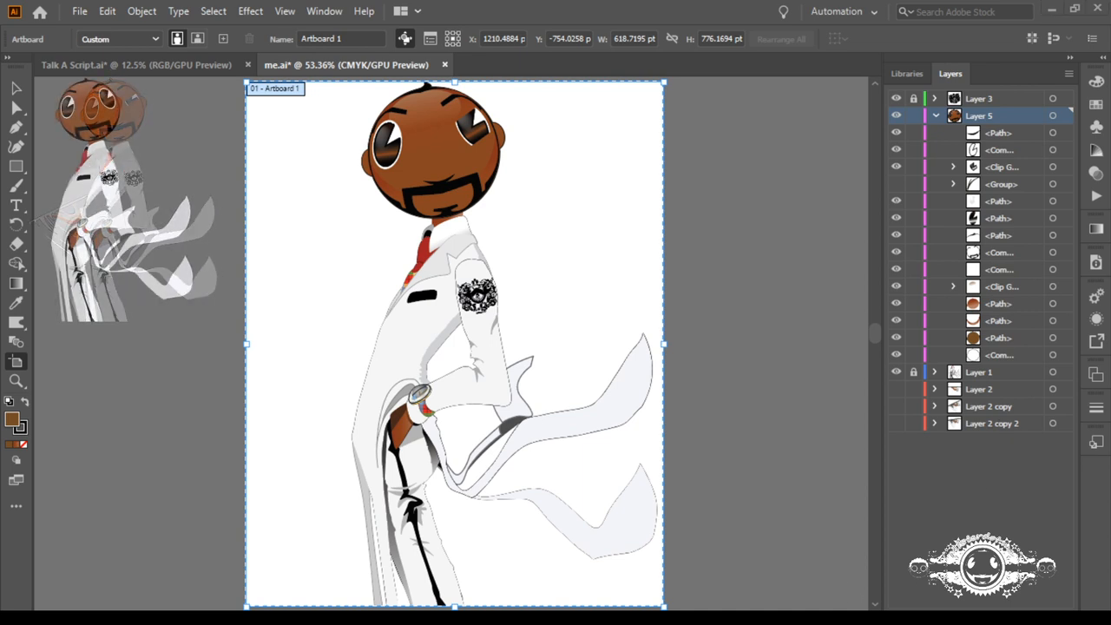
pyautogui.click(1027, 597)
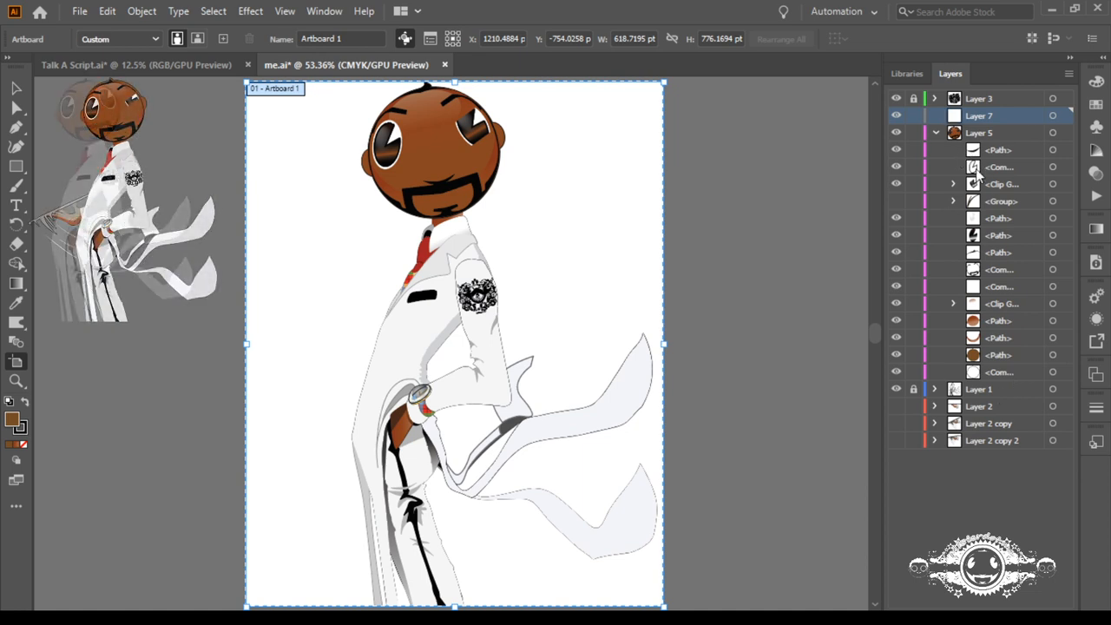
pyautogui.moveTo(973, 187); pyautogui.dragTo(957, 118)
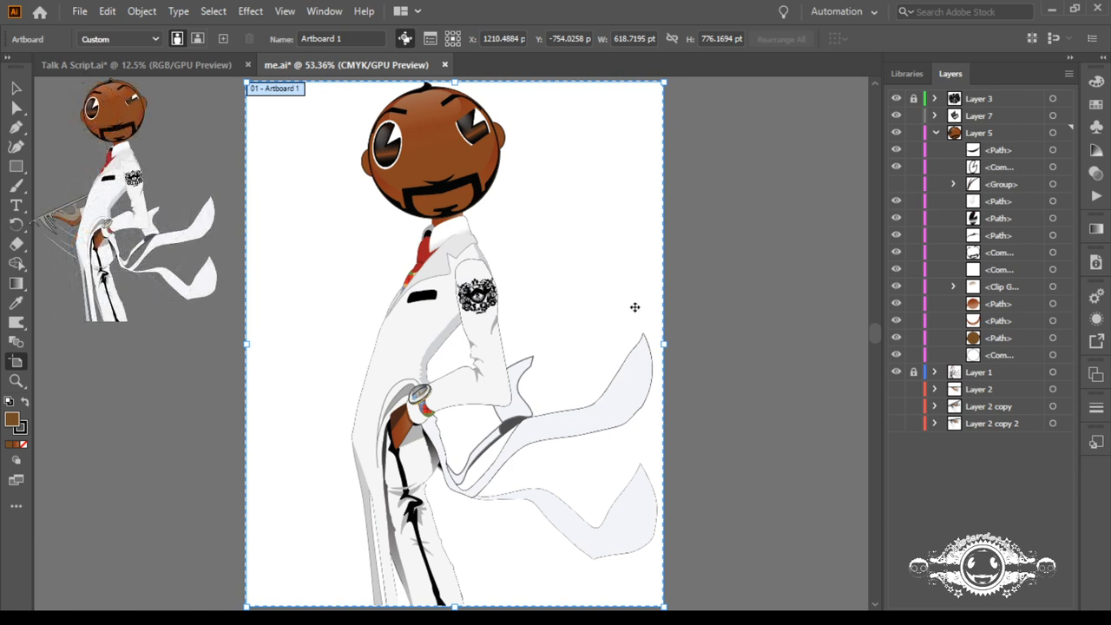
# Step: Preview the tray-arm positions by showing and hiding Layer 2, Layer 2 copy and Layer 2 copy 2 in turn
pyautogui.click(897, 406)
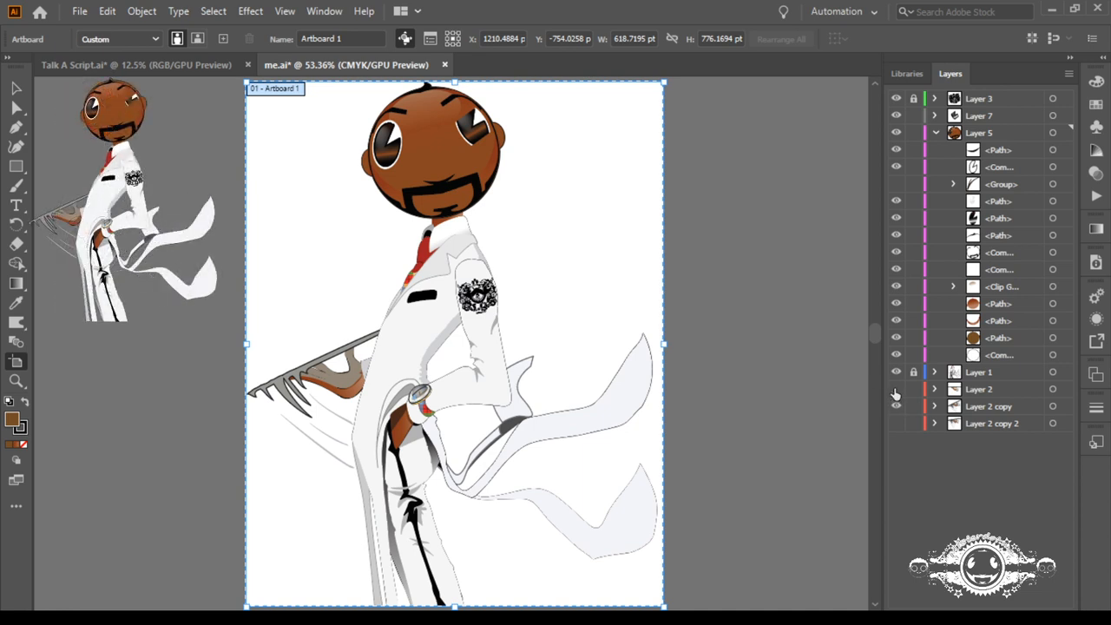
pyautogui.click(896, 391)
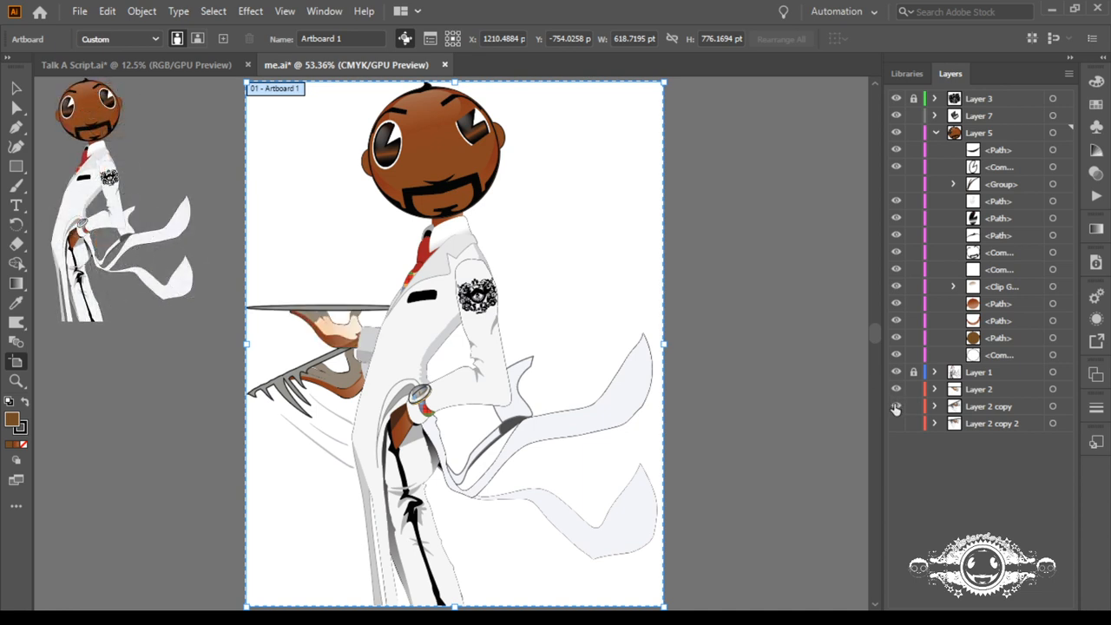
pyautogui.click(895, 406)
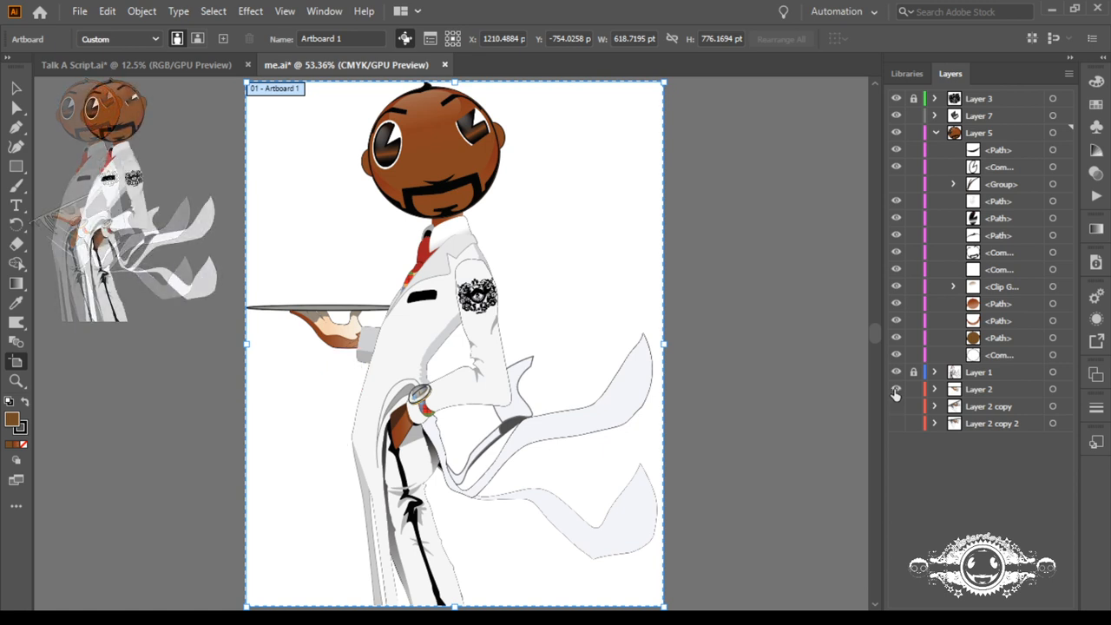
pyautogui.click(896, 423)
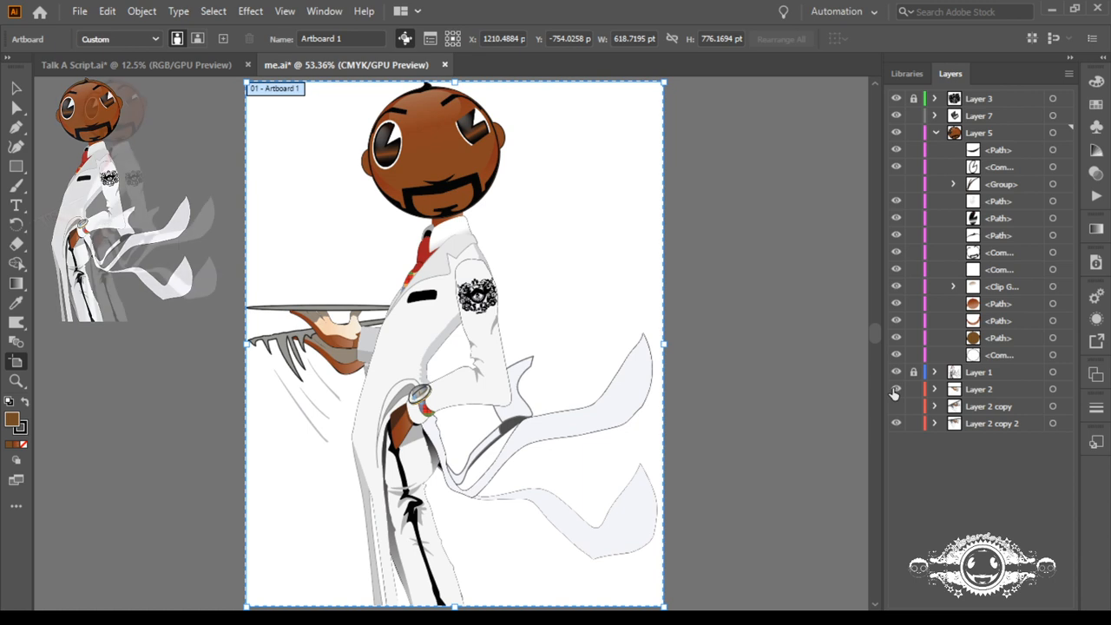
pyautogui.click(895, 389)
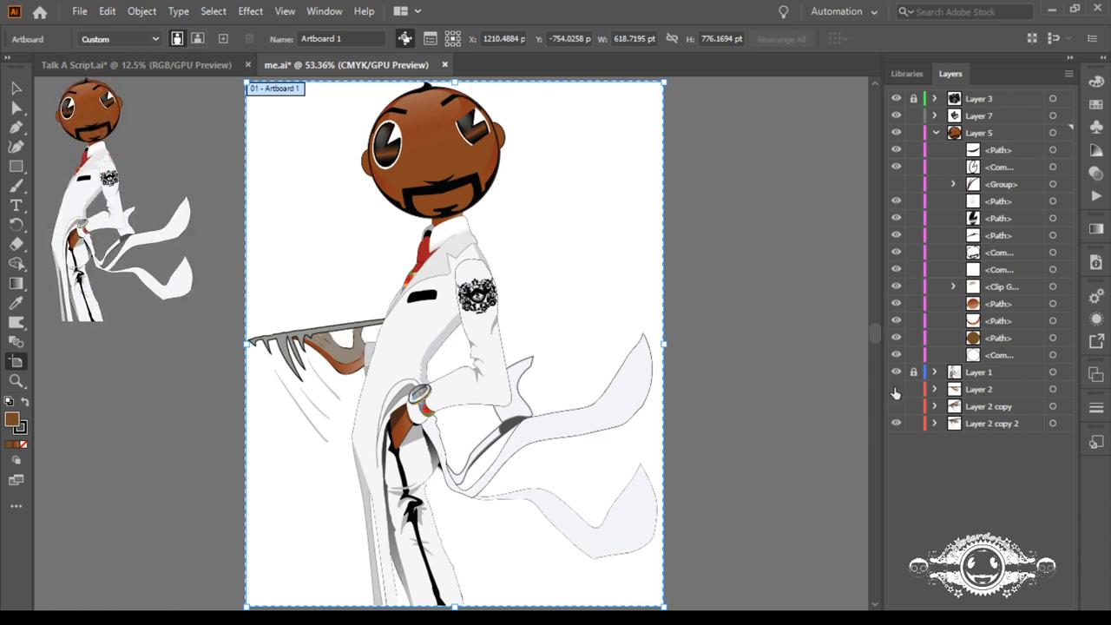
pyautogui.click(895, 390)
pyautogui.click(895, 389)
pyautogui.click(897, 408)
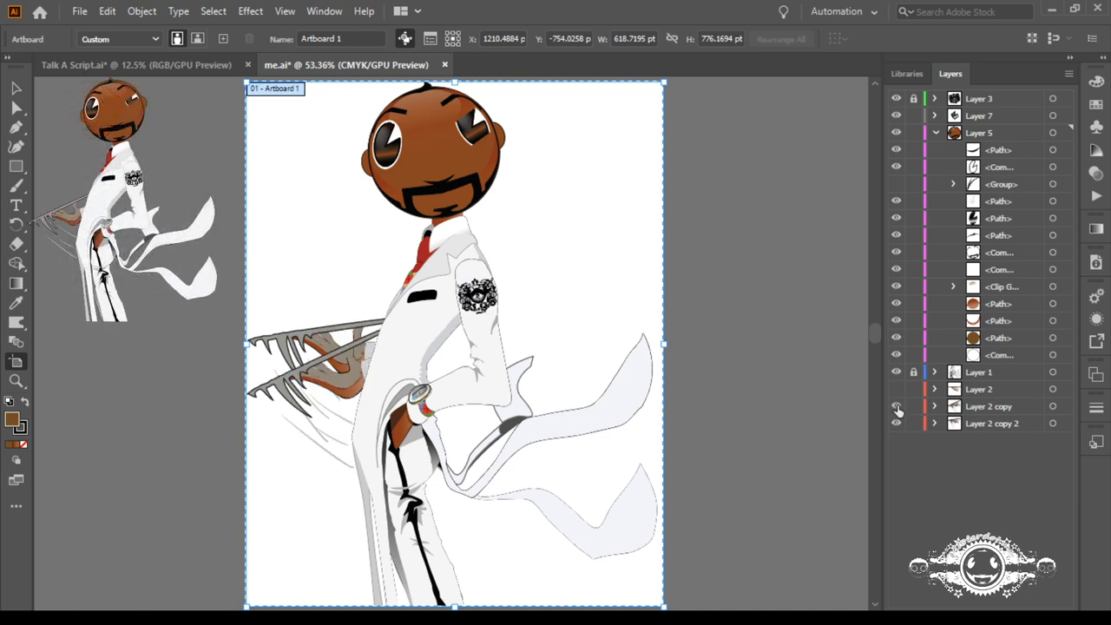
pyautogui.click(897, 407)
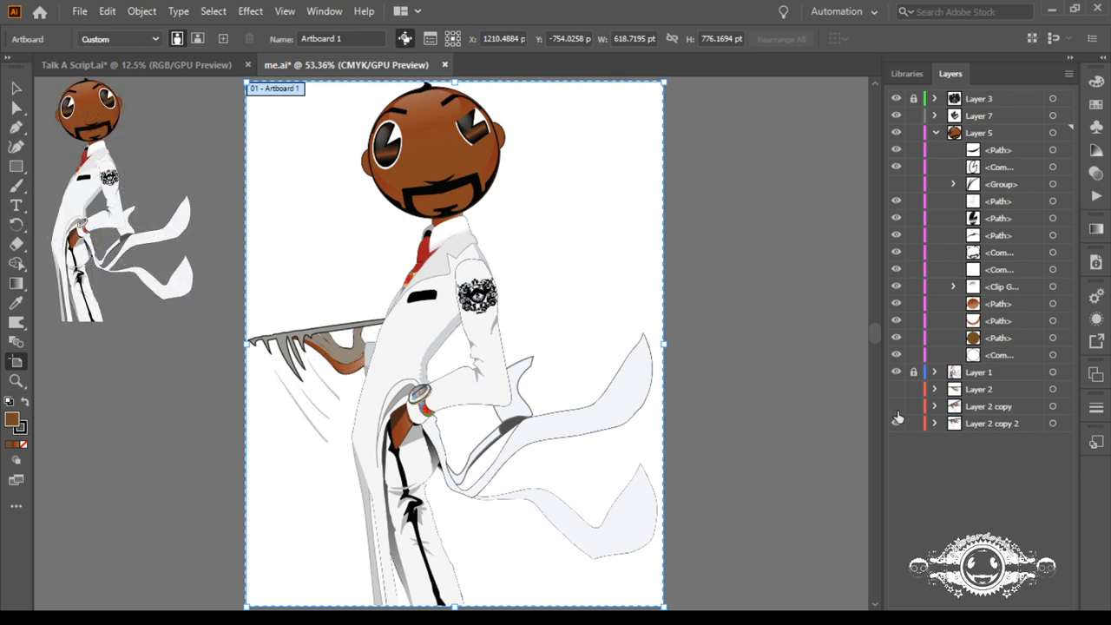
pyautogui.click(897, 423)
pyautogui.click(897, 423)
pyautogui.click(897, 424)
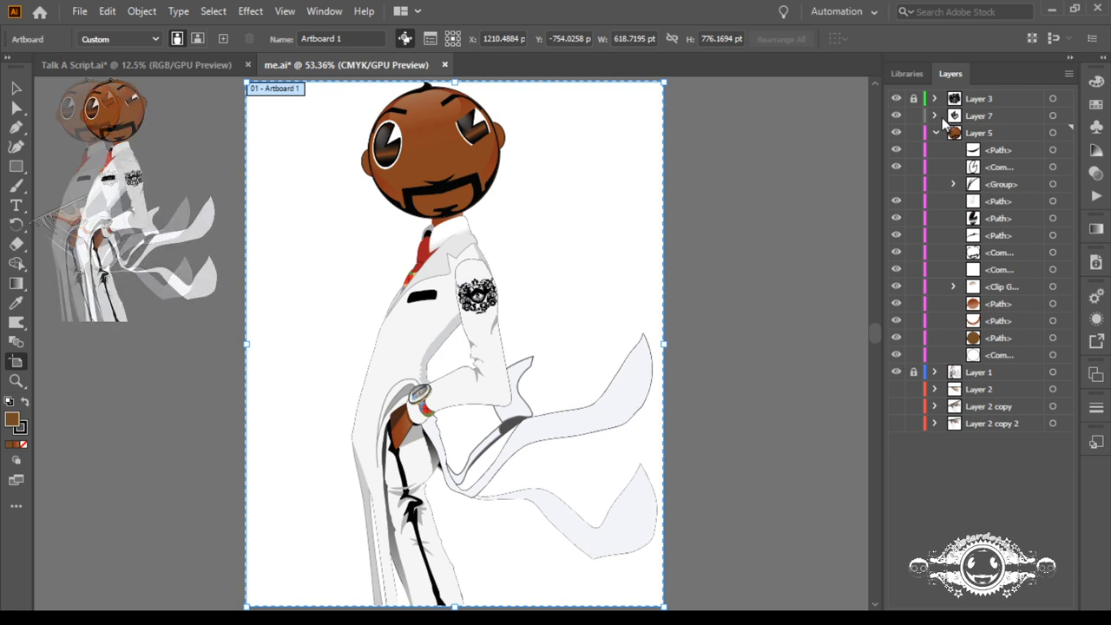
# Step: Stretch the clipping path of Layer 7's upper clip group symmetrically at both long edges to open the squinting eye wider
pyautogui.click(936, 133)
pyautogui.click(935, 115)
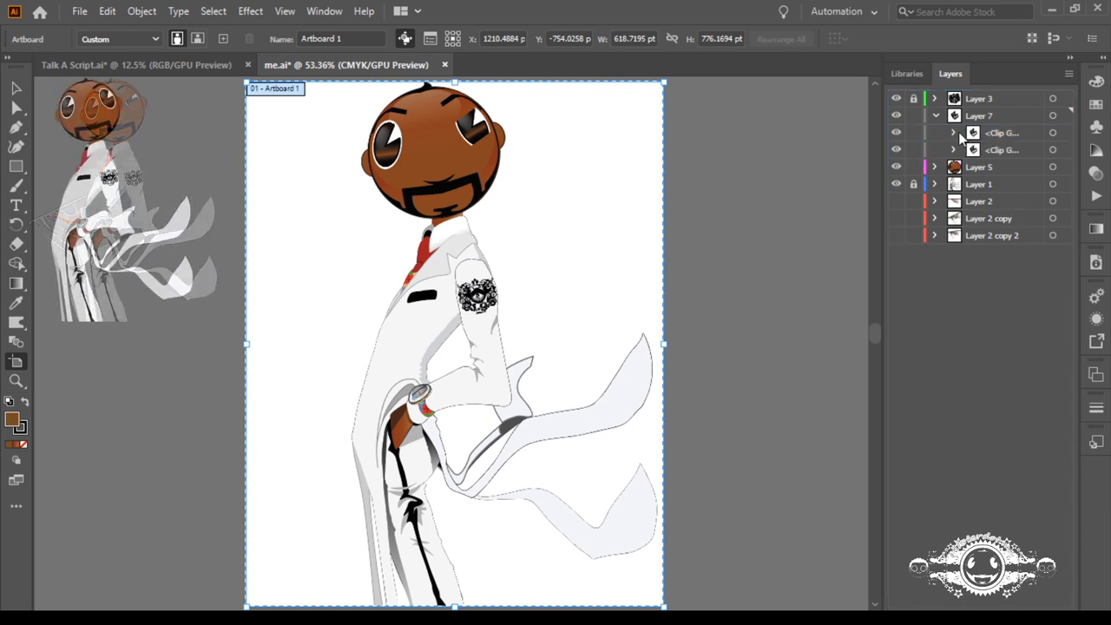
pyautogui.click(953, 132)
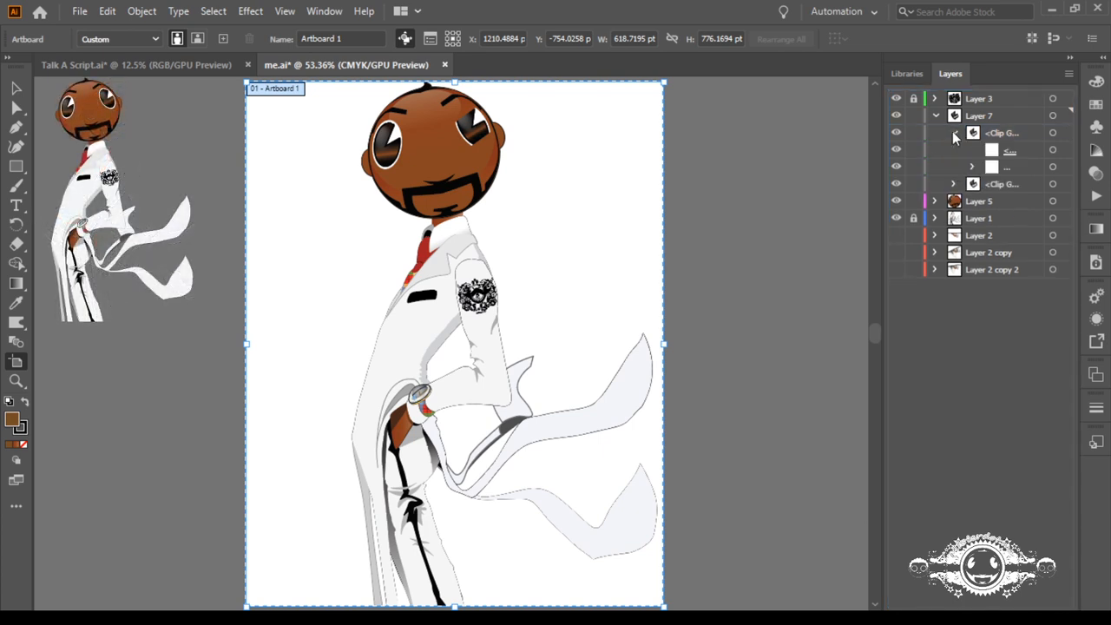
pyautogui.click(1052, 149)
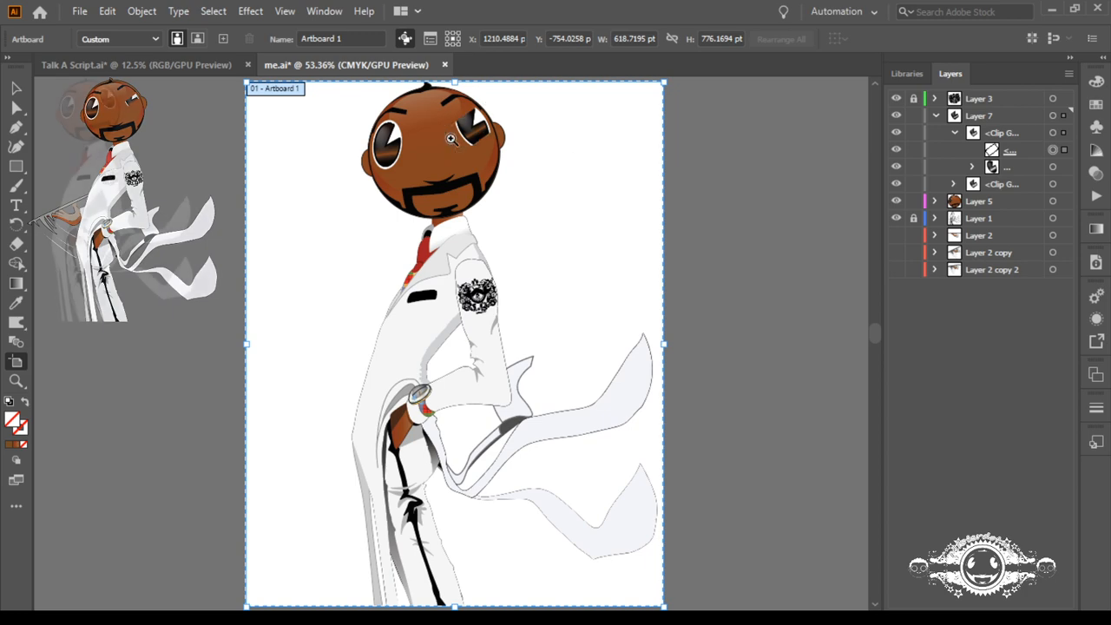
pyautogui.moveTo(439, 113); pyautogui.dragTo(673, 263)
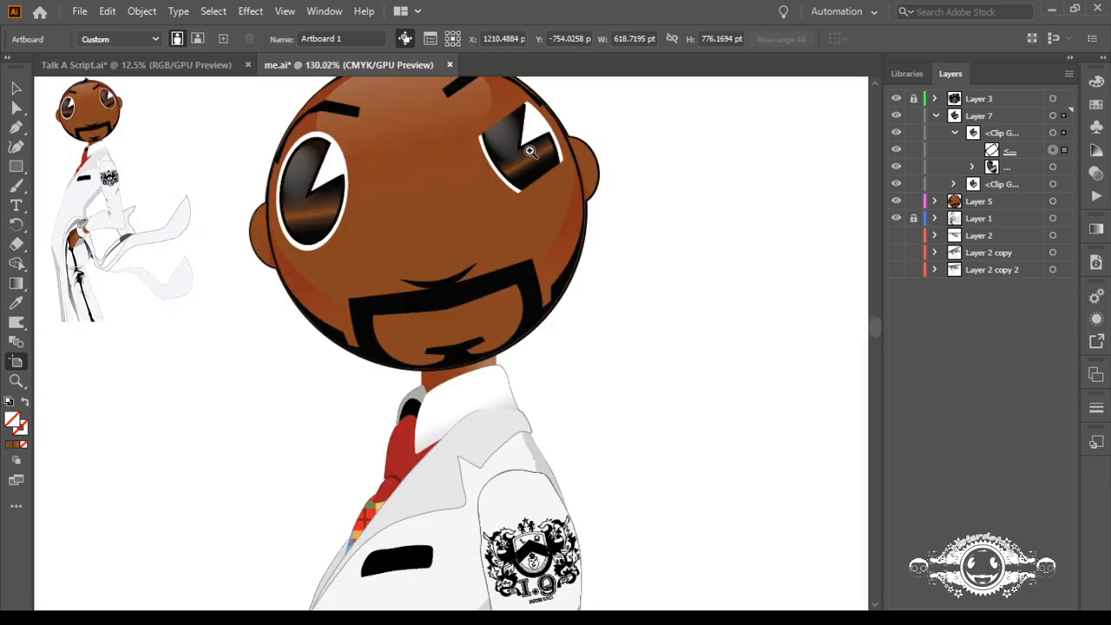
pyautogui.moveTo(529, 148); pyautogui.dragTo(674, 240)
pyautogui.moveTo(509, 166); pyautogui.dragTo(533, 372)
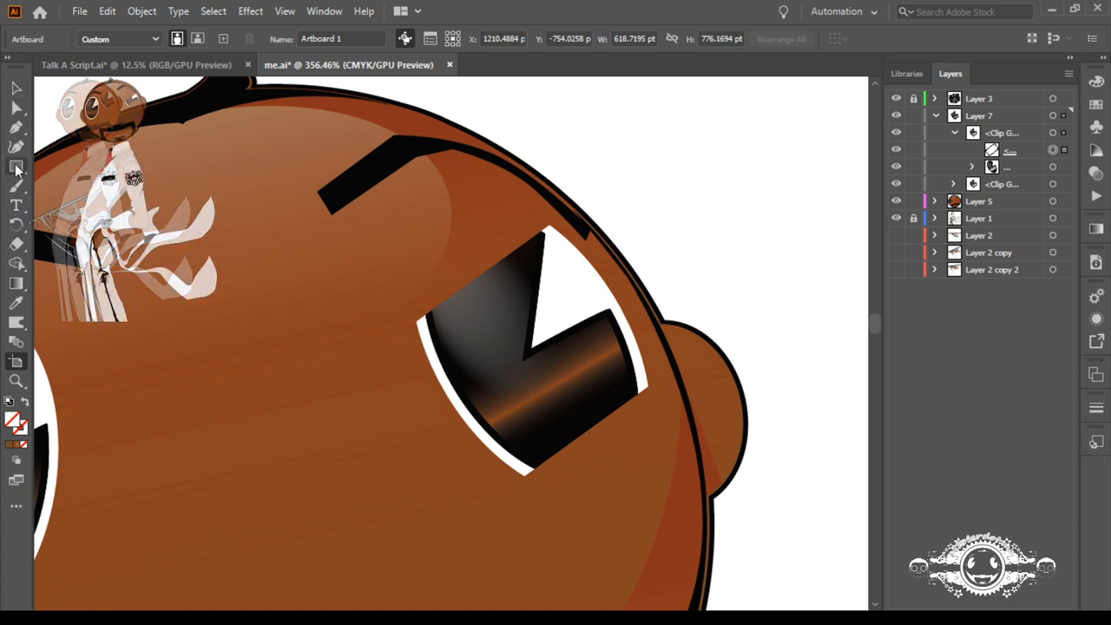
pyautogui.click(17, 88)
pyautogui.click(503, 338)
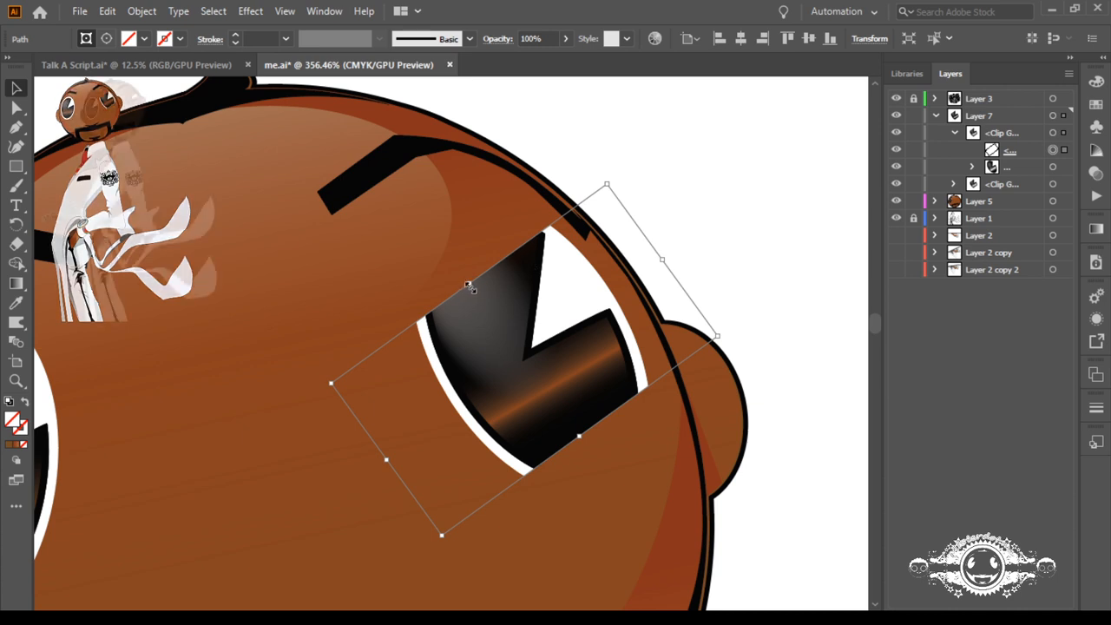
pyautogui.moveTo(469, 286); pyautogui.dragTo(450, 252)
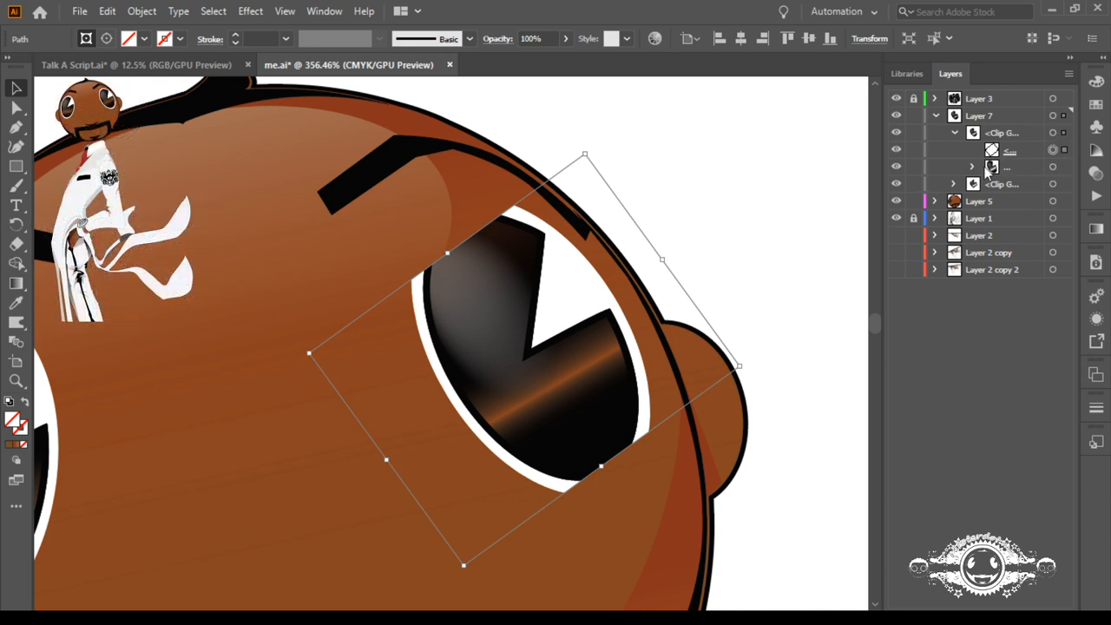
# Step: Hide the two eye clip groups in Layer 7 one after the other to compare the openings
pyautogui.click(954, 133)
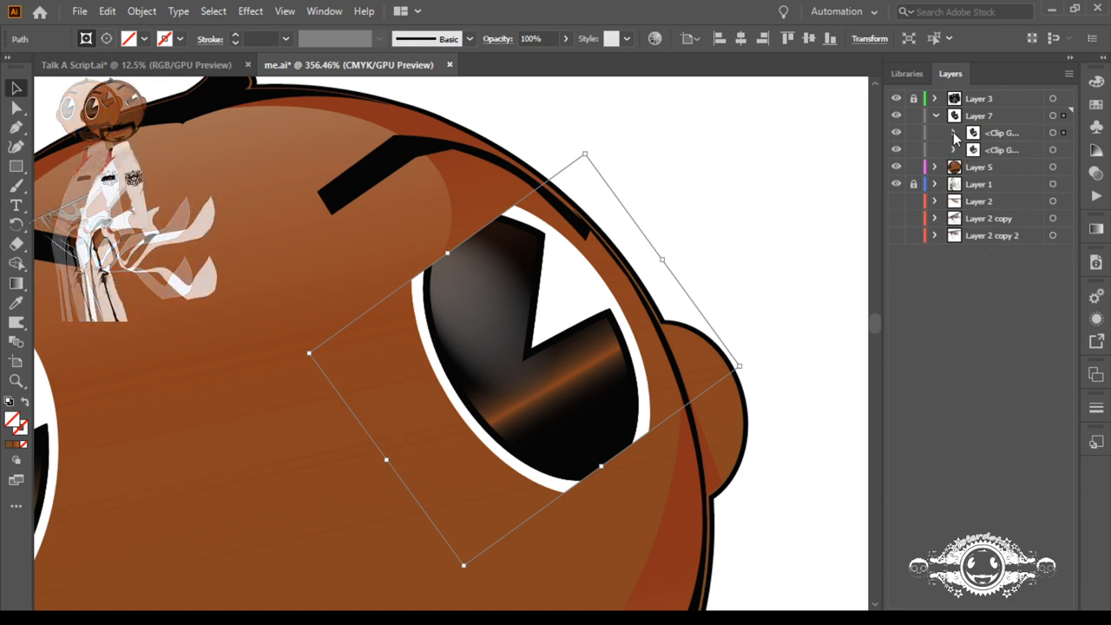
pyautogui.click(955, 150)
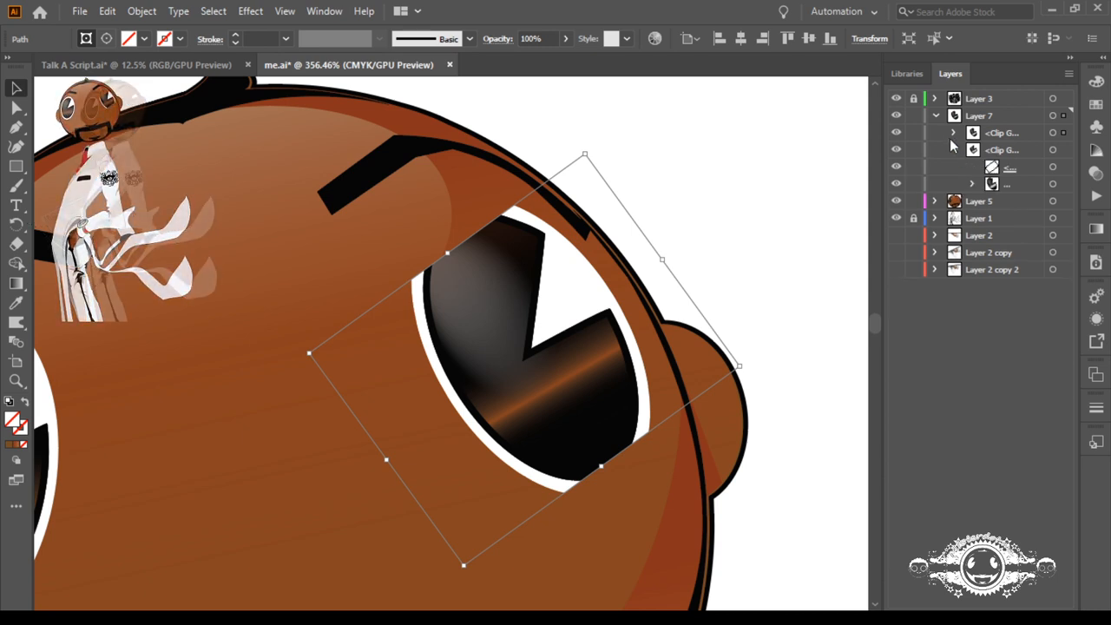
pyautogui.click(954, 151)
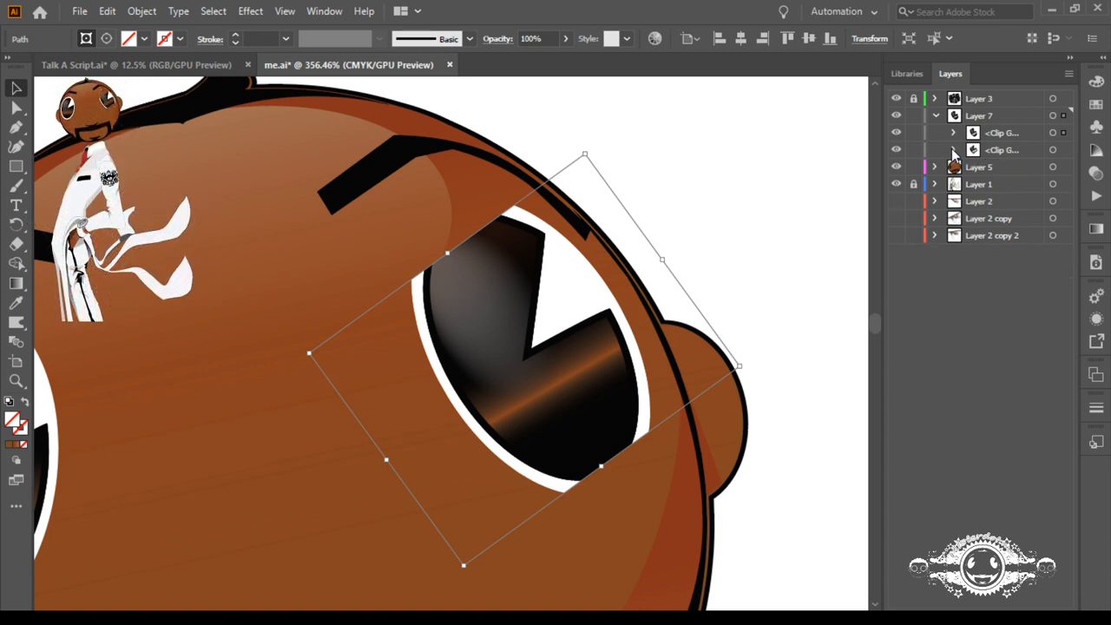
pyautogui.click(897, 139)
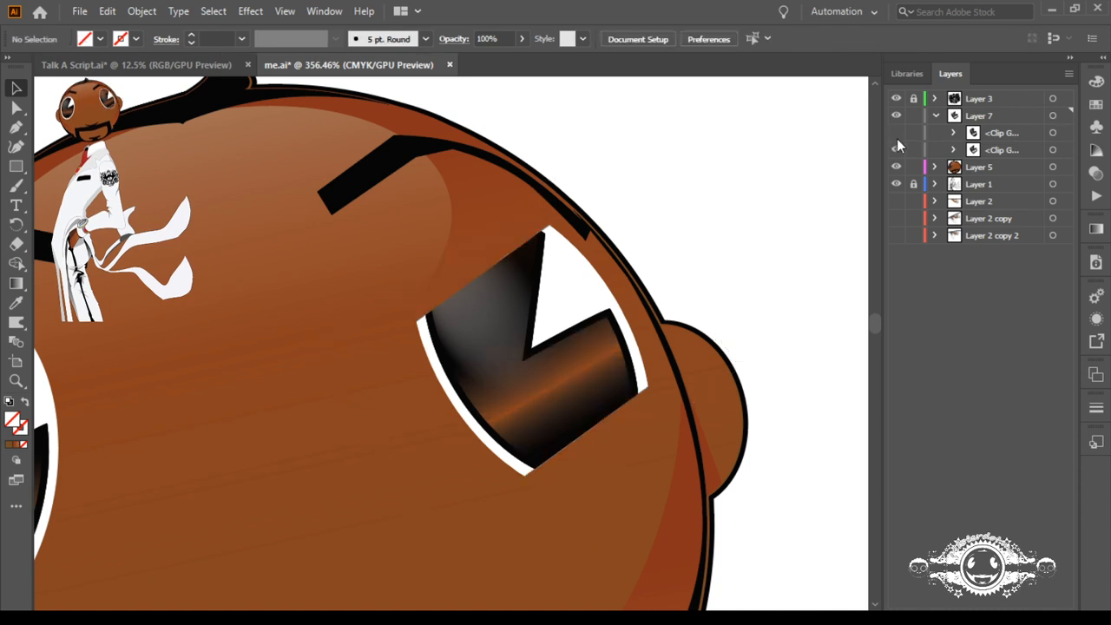
pyautogui.click(896, 150)
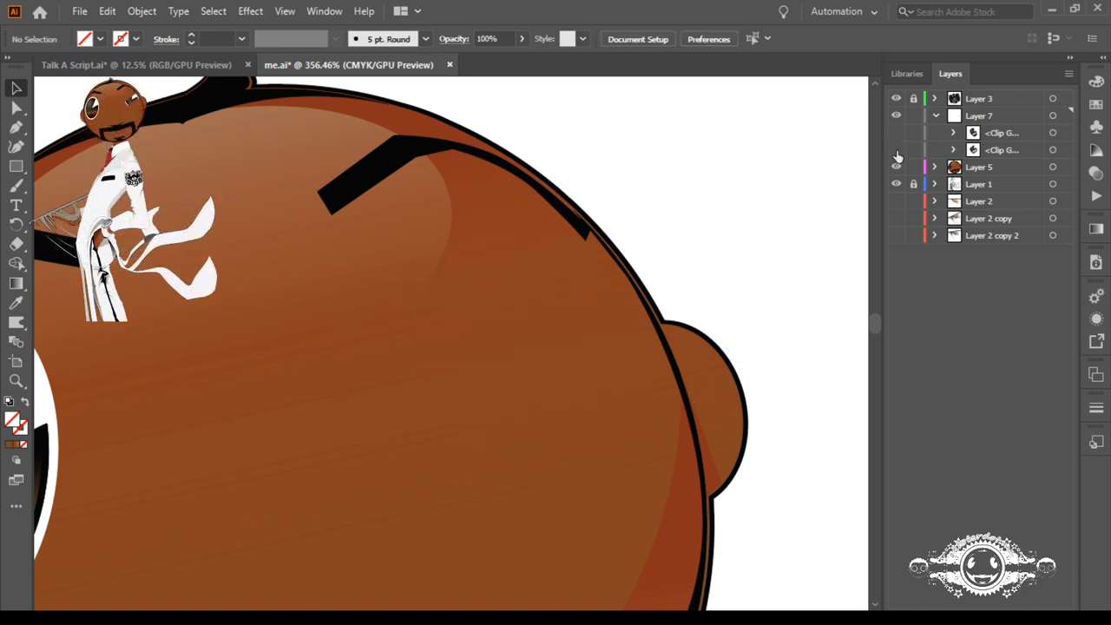
# Step: Show the lower clip group, try a narrower eye opening on a duplicate with the original hidden, and delete the duplicate
pyautogui.click(896, 151)
pyautogui.click(977, 154)
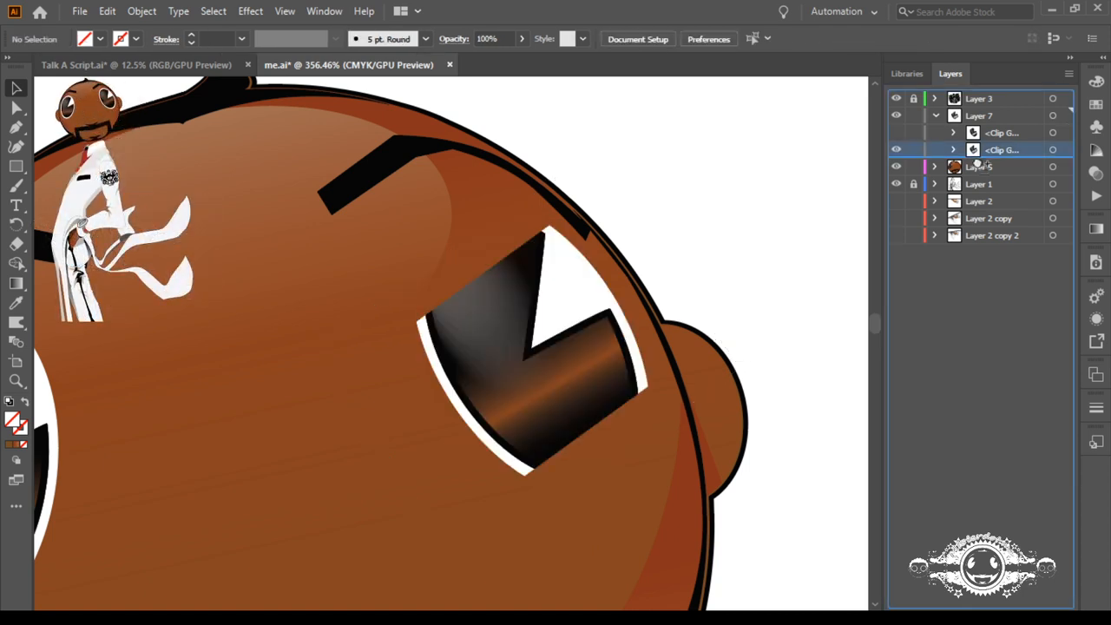
pyautogui.moveTo(978, 163); pyautogui.dragTo(977, 162)
pyautogui.click(896, 151)
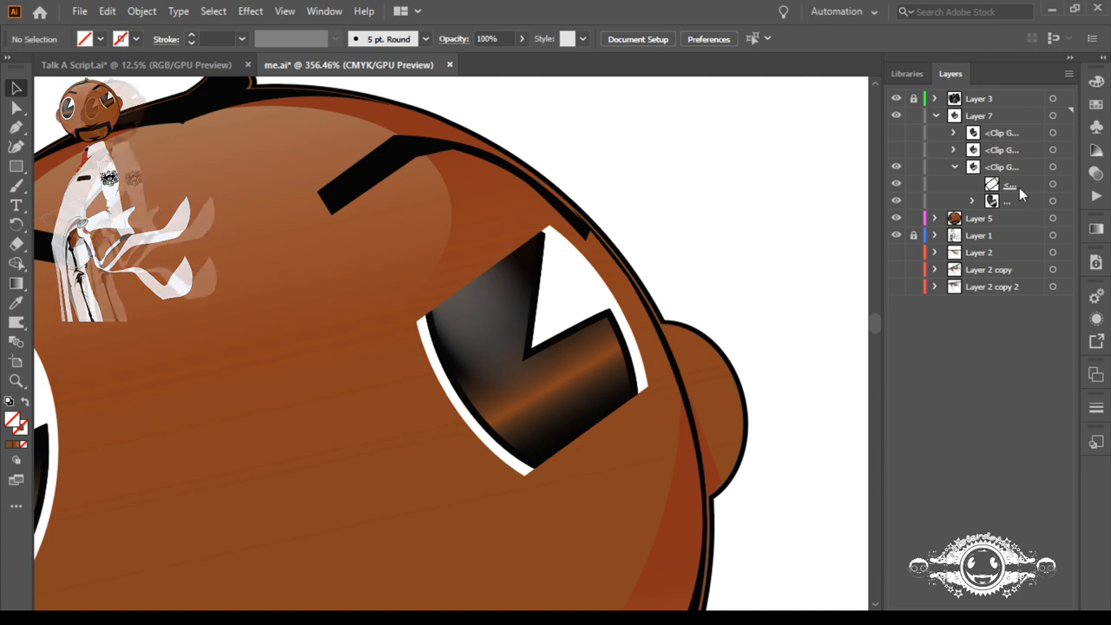
pyautogui.click(1052, 184)
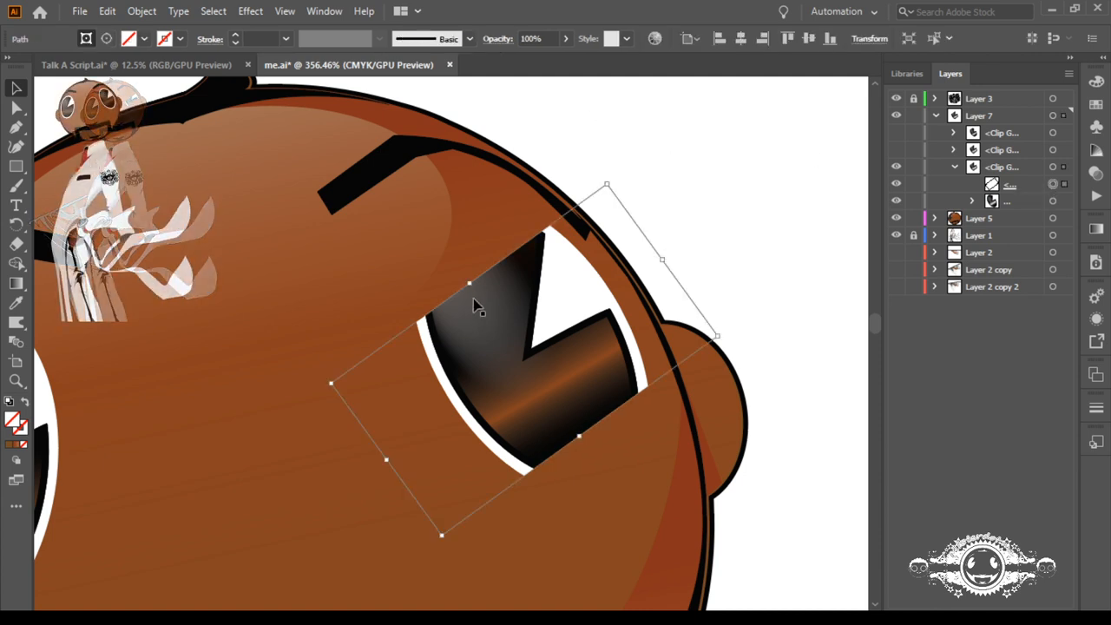
pyautogui.moveTo(466, 280); pyautogui.dragTo(495, 317)
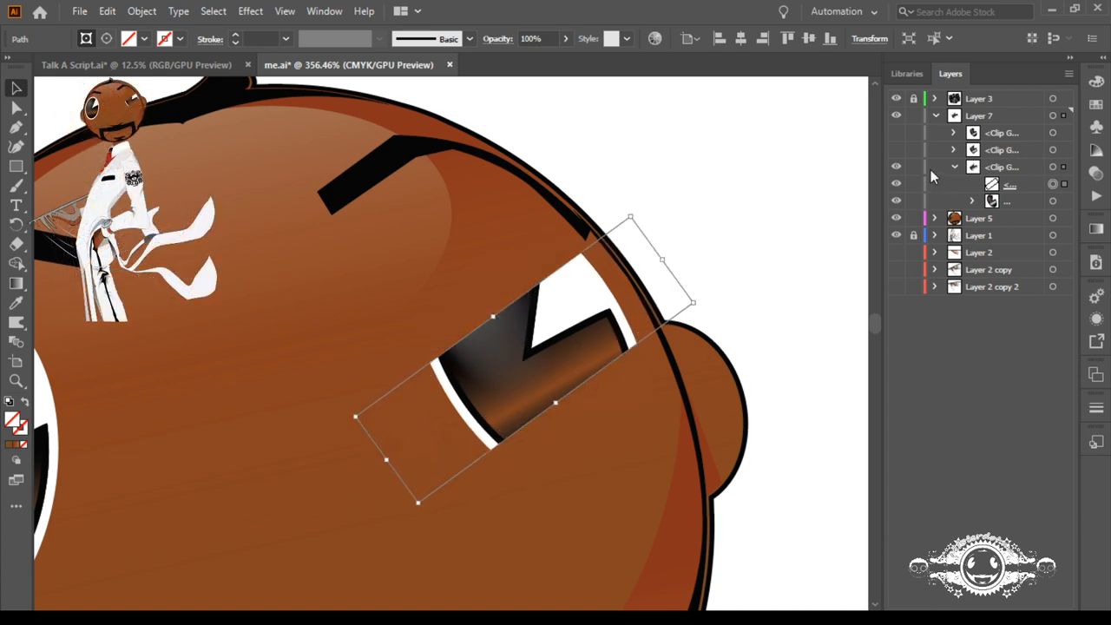
pyautogui.click(1054, 167)
pyautogui.press('Delete')
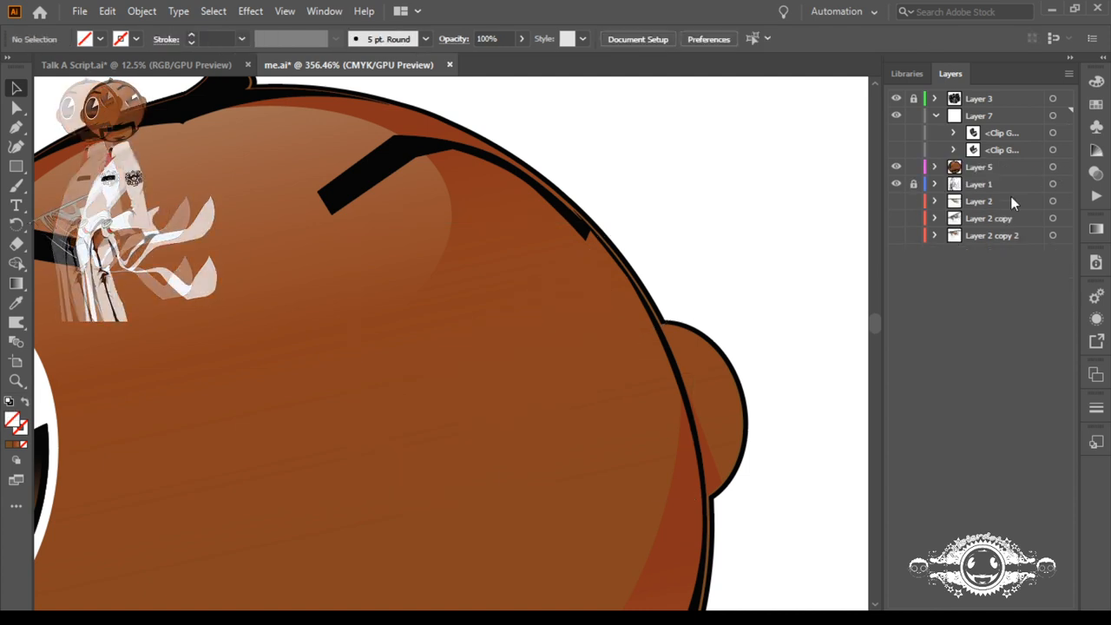
# Step: Move the hidden closed-eye group from Layer 5 to beneath the clip groups in Layer 7 and make it visible
pyautogui.click(935, 166)
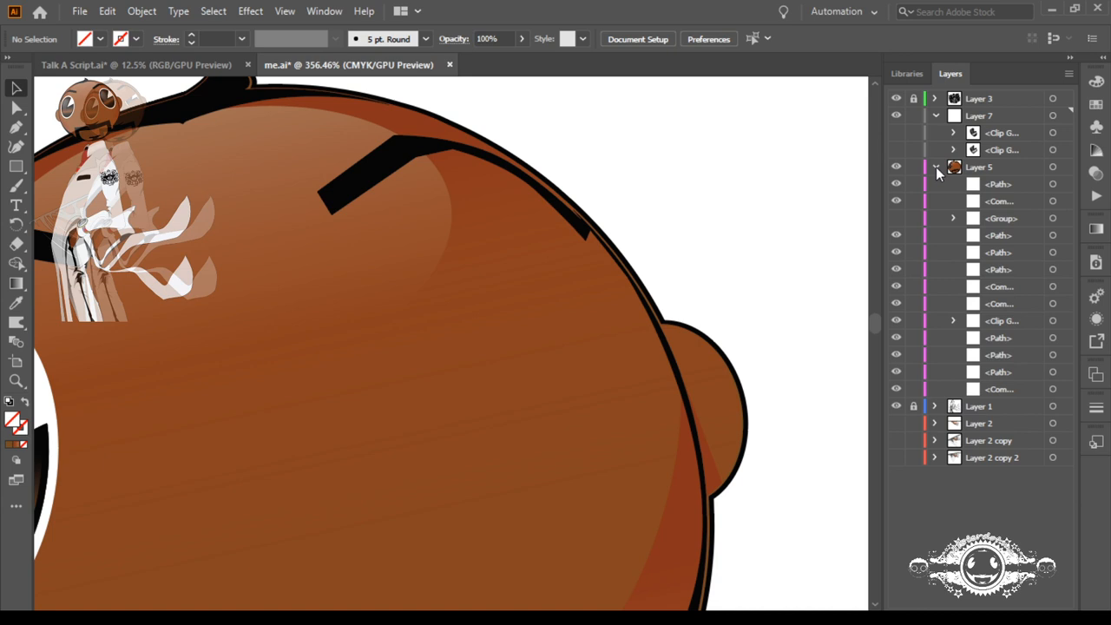
pyautogui.click(974, 222)
pyautogui.moveTo(977, 164); pyautogui.dragTo(977, 163)
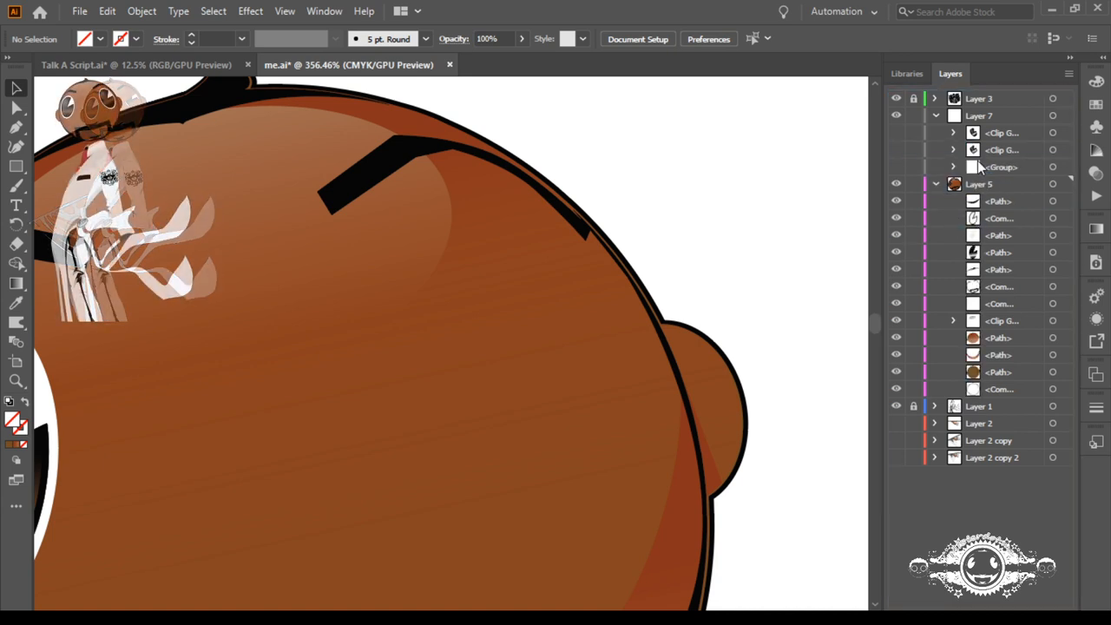
pyautogui.click(935, 184)
pyautogui.click(896, 167)
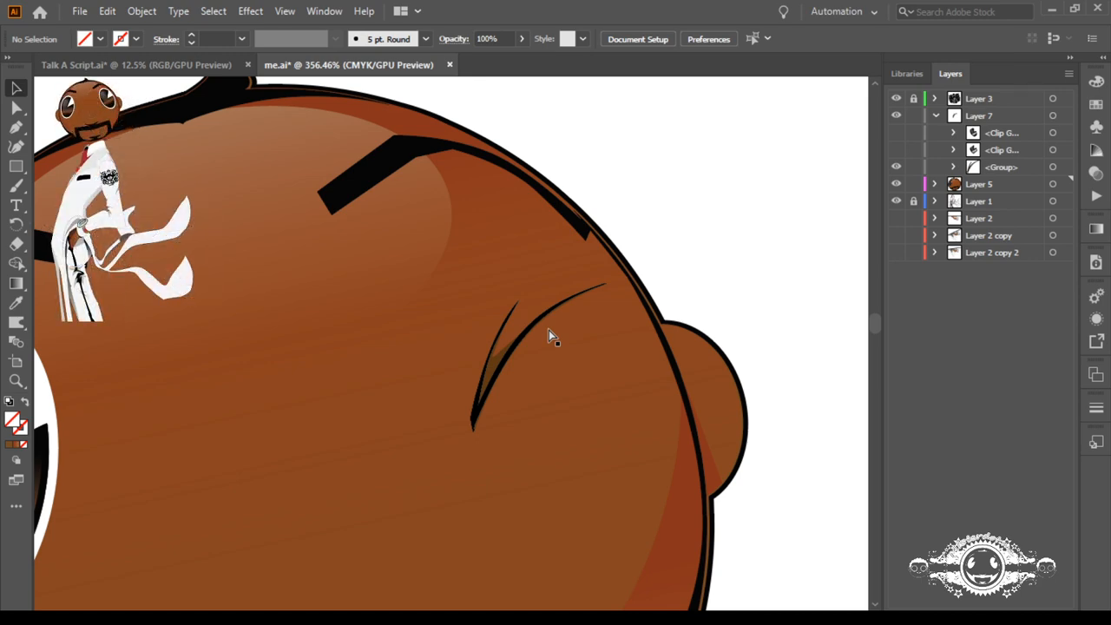
# Step: Examine the closed-eye group's placement on the head up close and on the whole figure
pyautogui.hotkey('ctrl', '0')
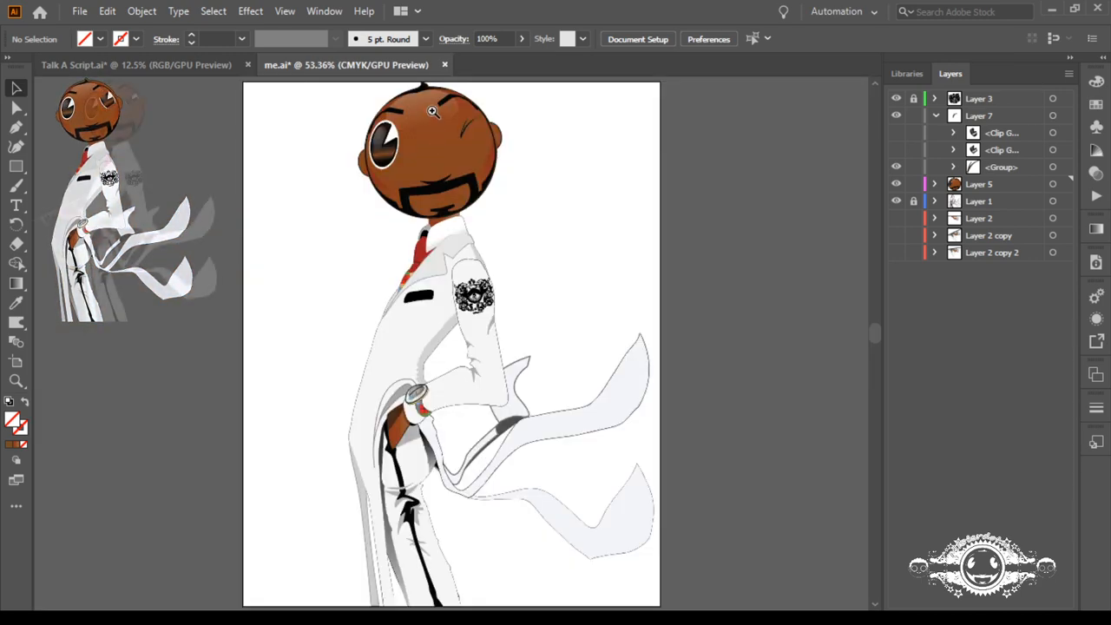
pyautogui.moveTo(431, 111); pyautogui.dragTo(710, 257)
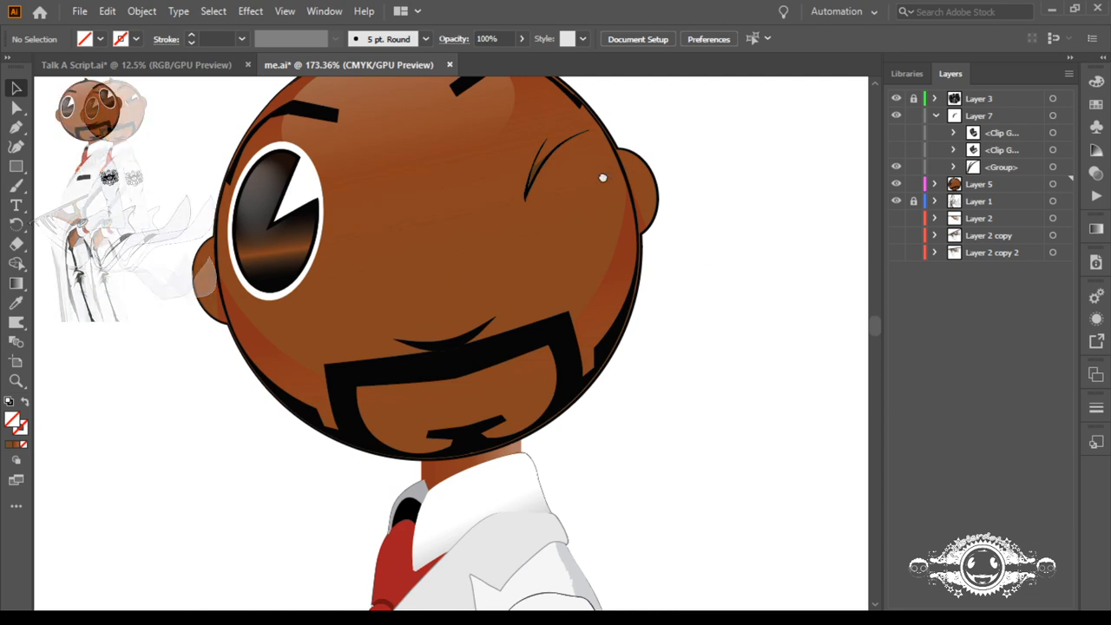
pyautogui.moveTo(602, 179); pyautogui.dragTo(630, 286)
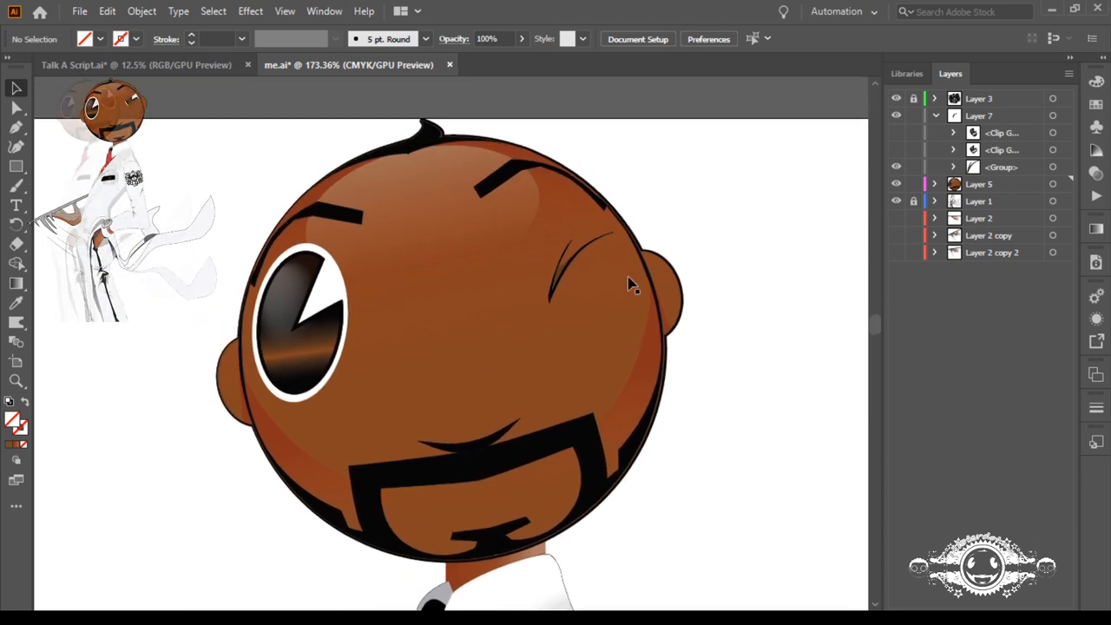
pyautogui.click(1051, 168)
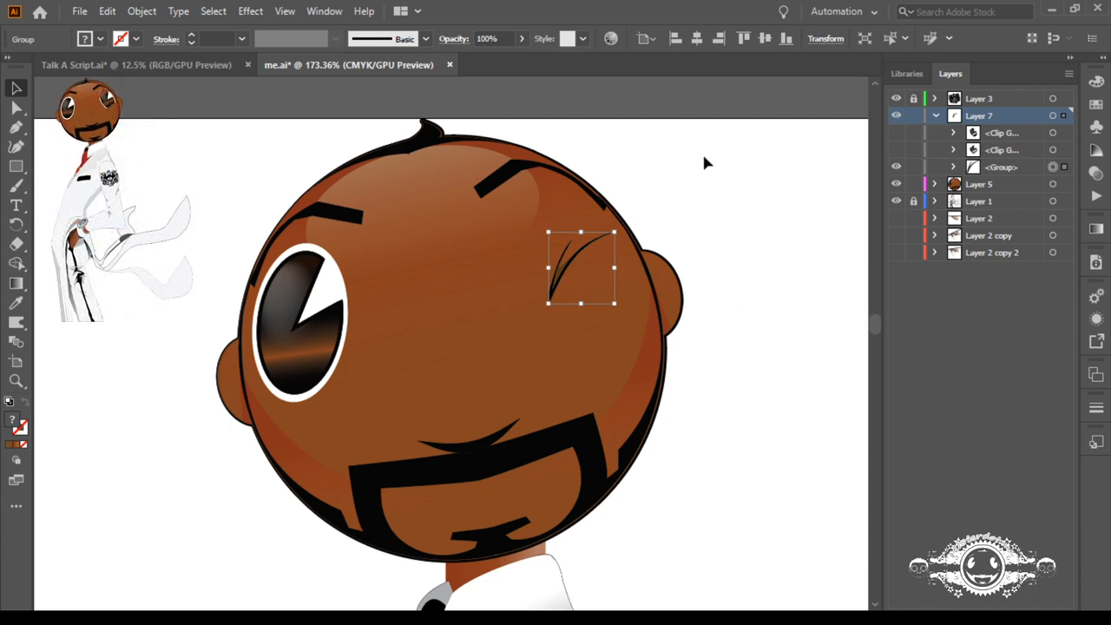
pyautogui.click(276, 568)
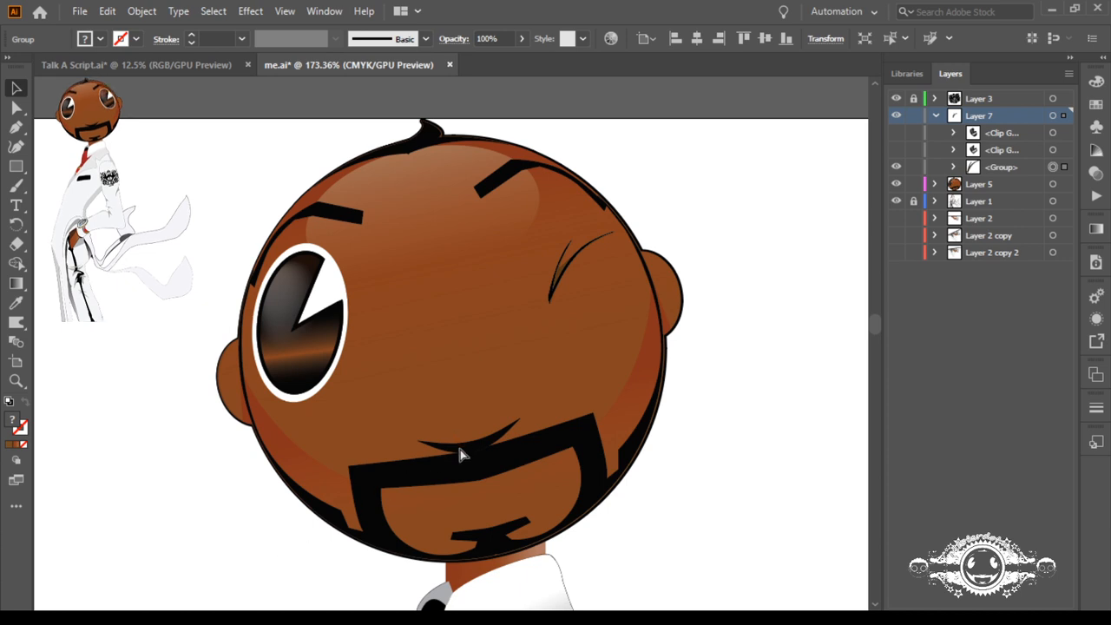
pyautogui.hotkey('ctrl', '-')
pyautogui.hotkey('ctrl', '-')
pyautogui.hotkey('ctrl', '-')
pyautogui.hotkey('ctrl', '-')
pyautogui.hotkey('ctrl', '-')
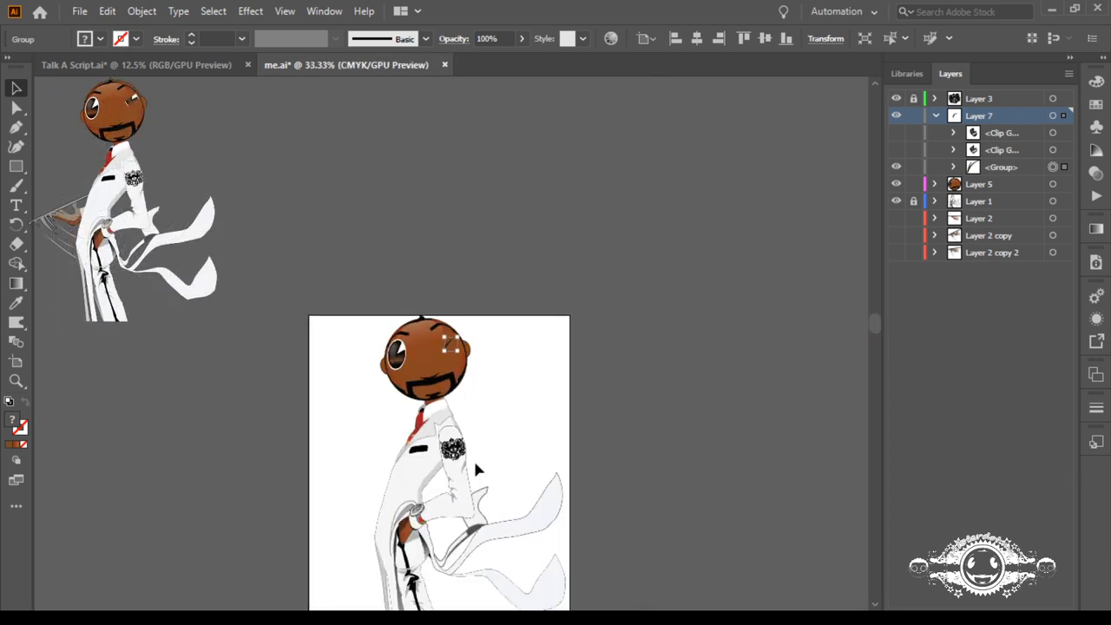
pyautogui.click(346, 491)
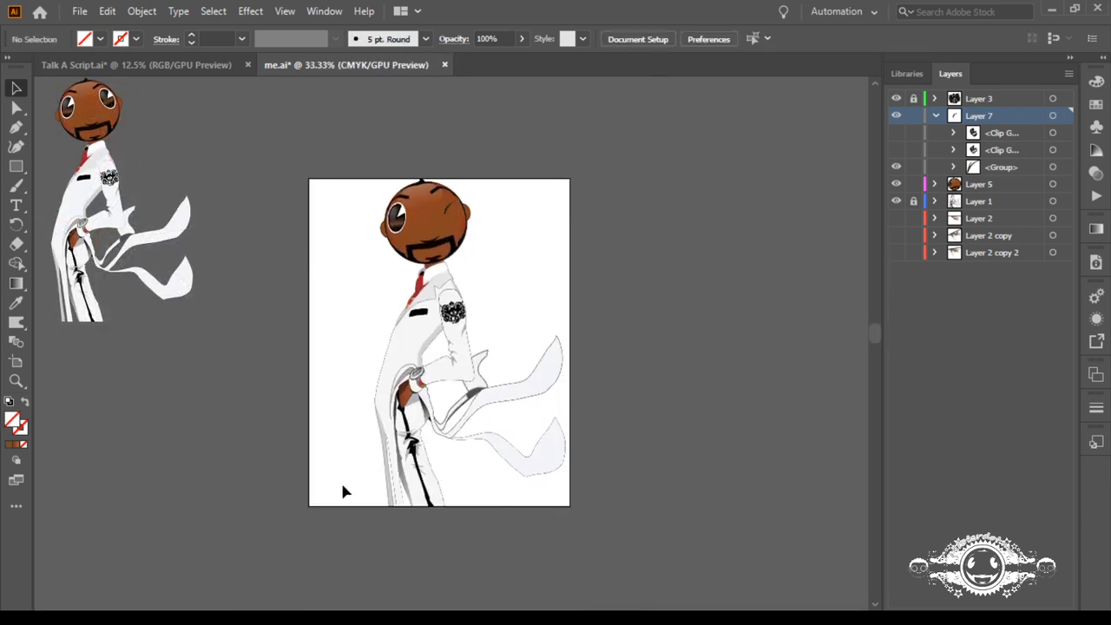
# Step: Show Layer 2 and enlarge Artboard 1 to about 630.29 by 785.81 pt, adding margins above the head and beside the tray
pyautogui.click(895, 218)
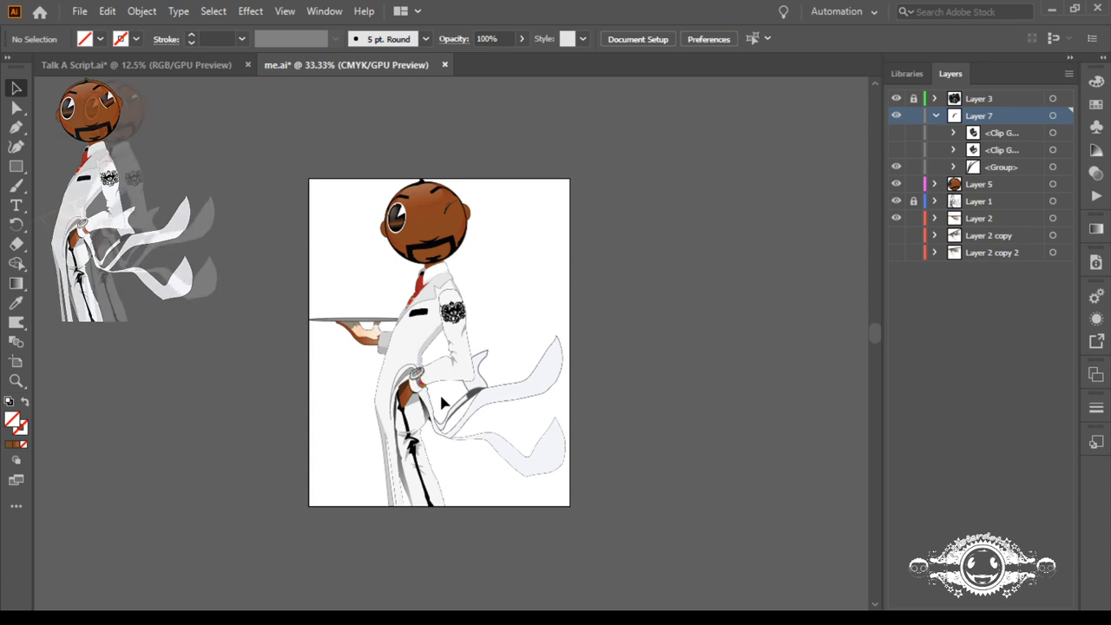
pyautogui.click(15, 361)
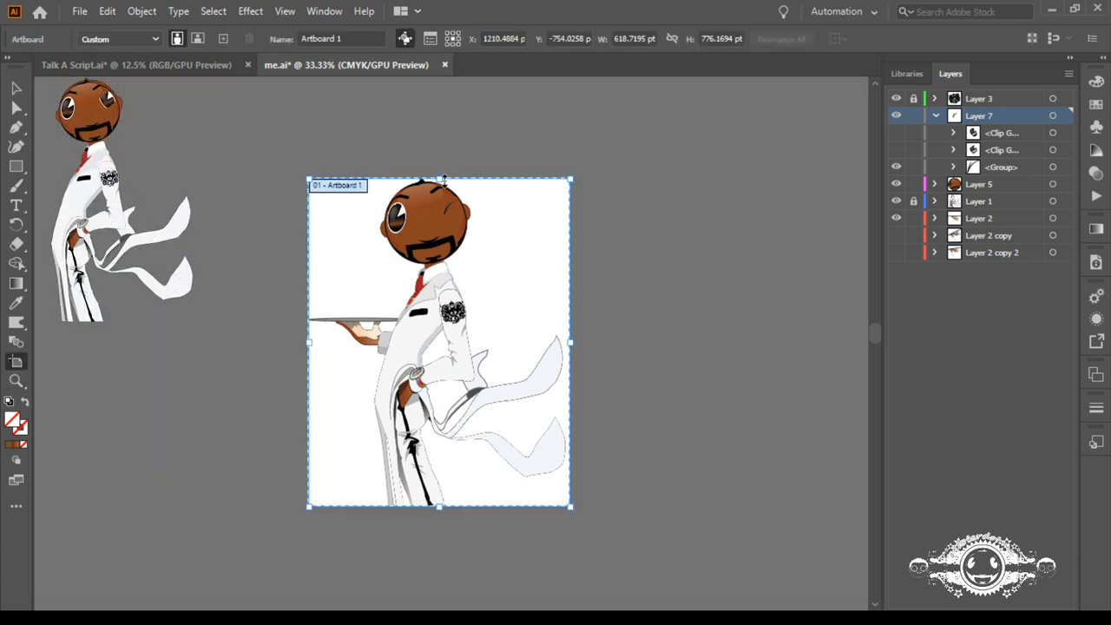
pyautogui.moveTo(440, 178); pyautogui.dragTo(443, 174)
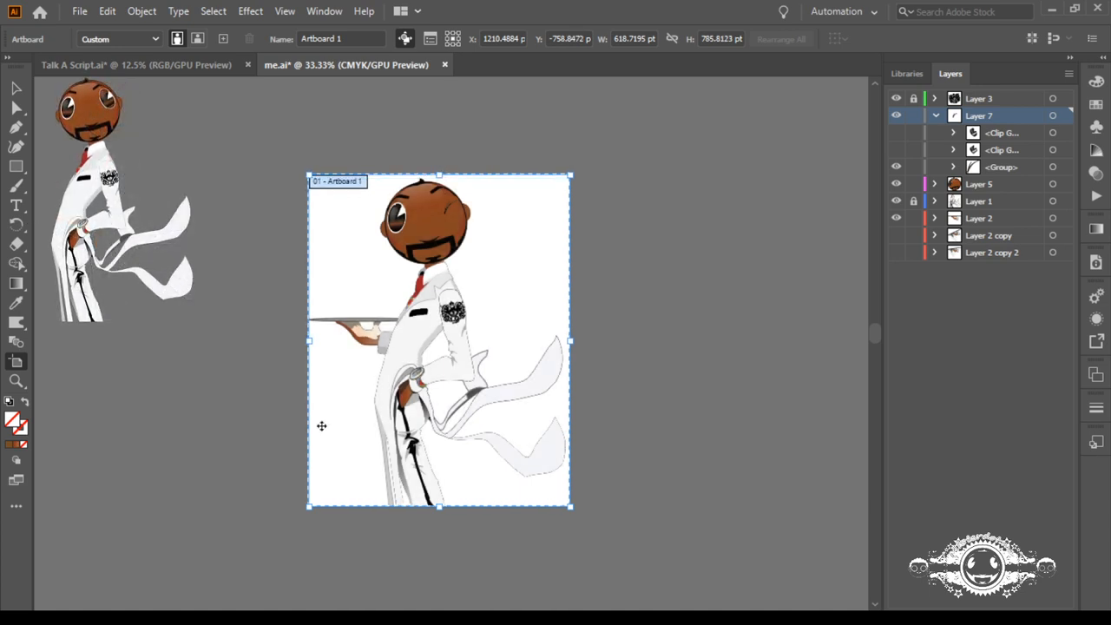
pyautogui.click(16, 88)
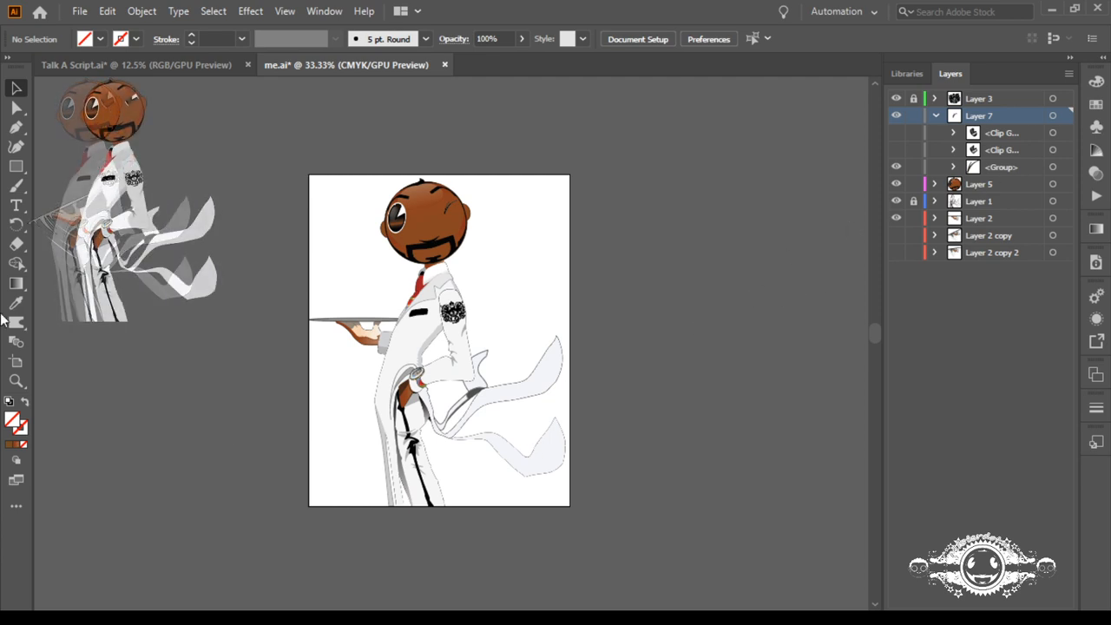
pyautogui.click(16, 363)
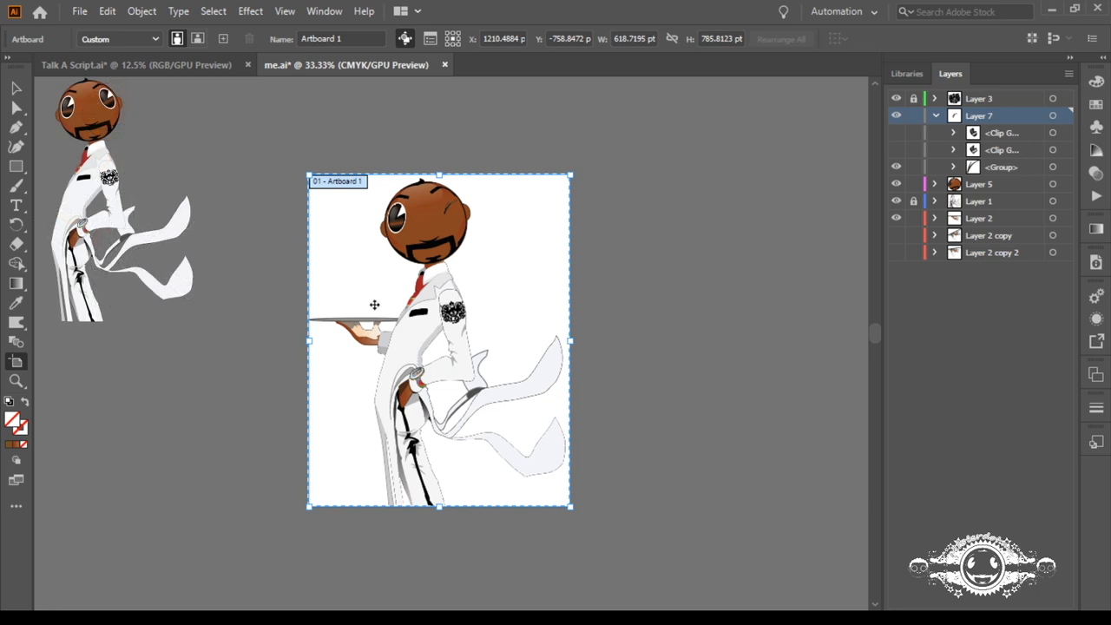
pyautogui.moveTo(308, 345); pyautogui.dragTo(303, 345)
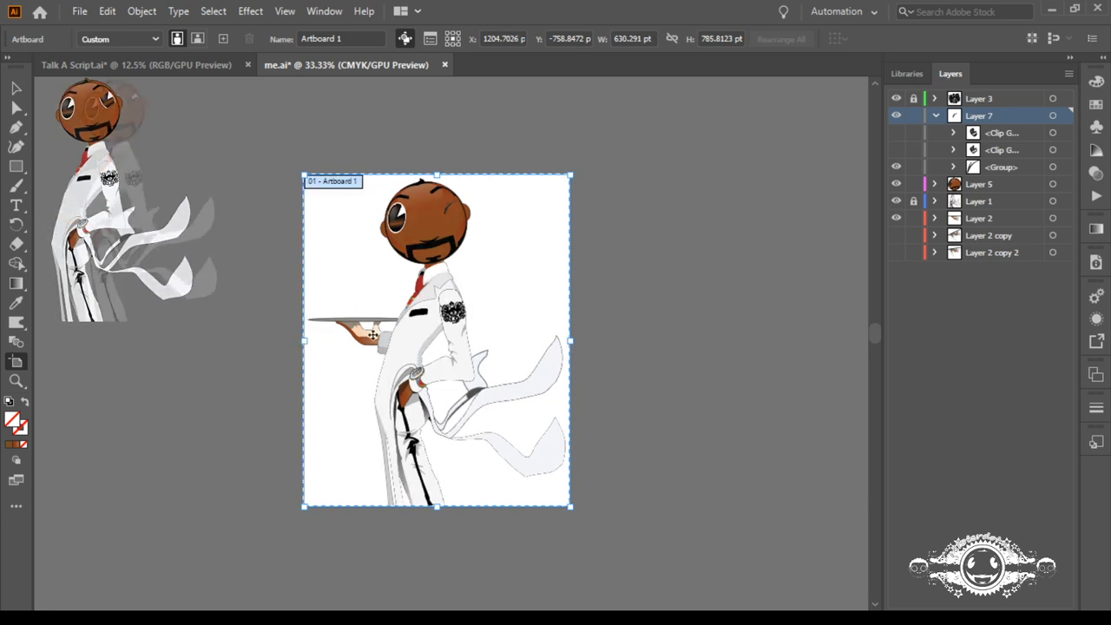
pyautogui.click(17, 88)
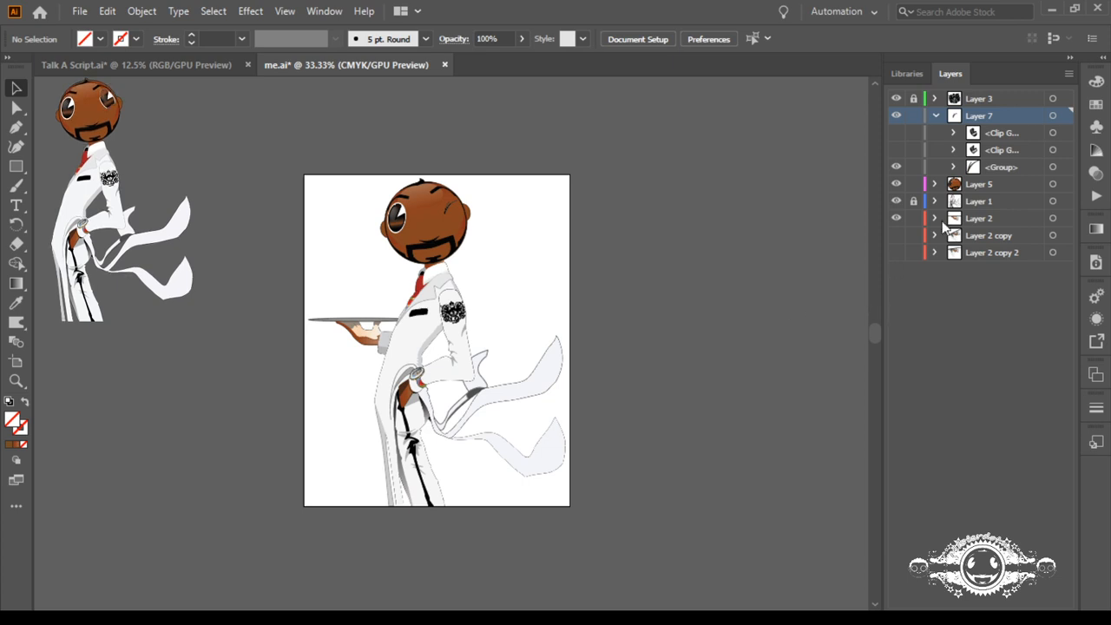
# Step: Check Layer 5's contents, compare the figure with and without the tray arm, and leave Layer 2 hidden
pyautogui.click(935, 185)
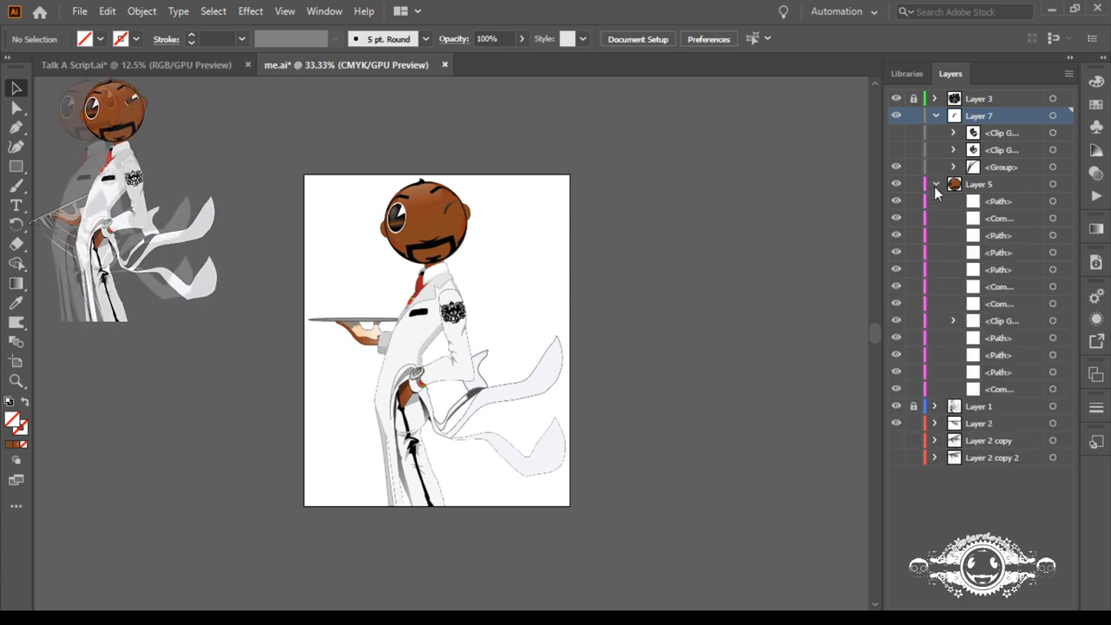
pyautogui.click(935, 184)
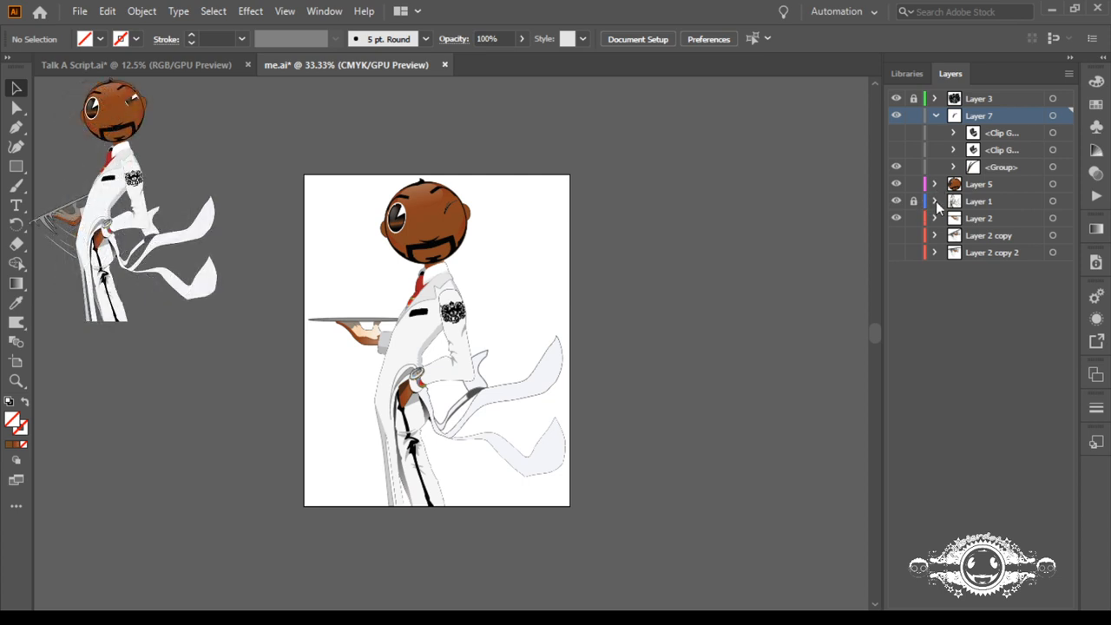
pyautogui.click(895, 219)
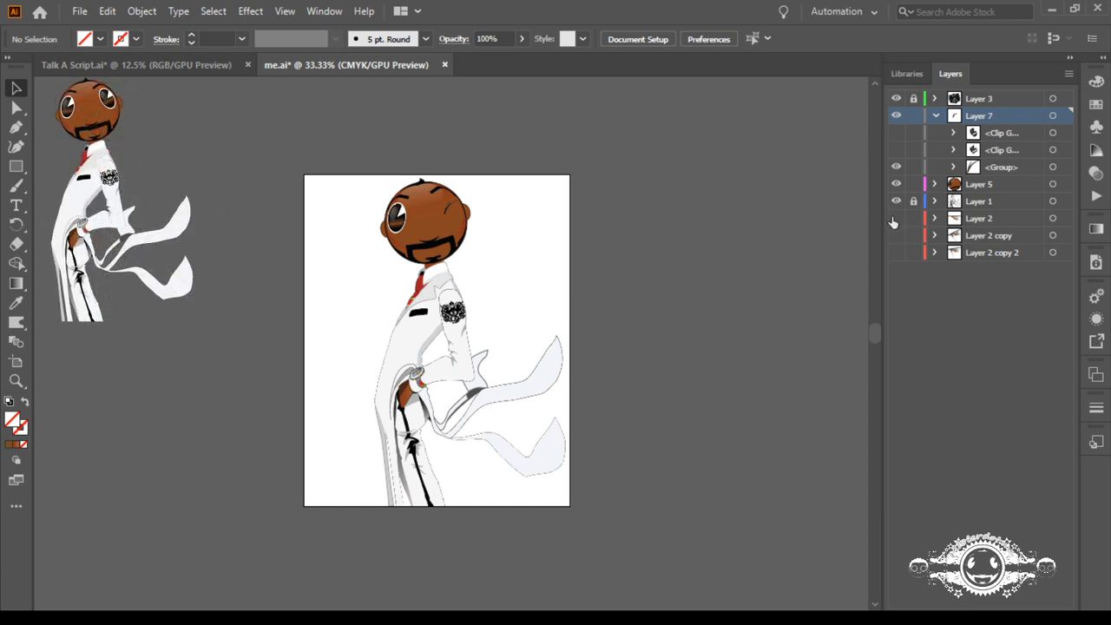
pyautogui.click(895, 219)
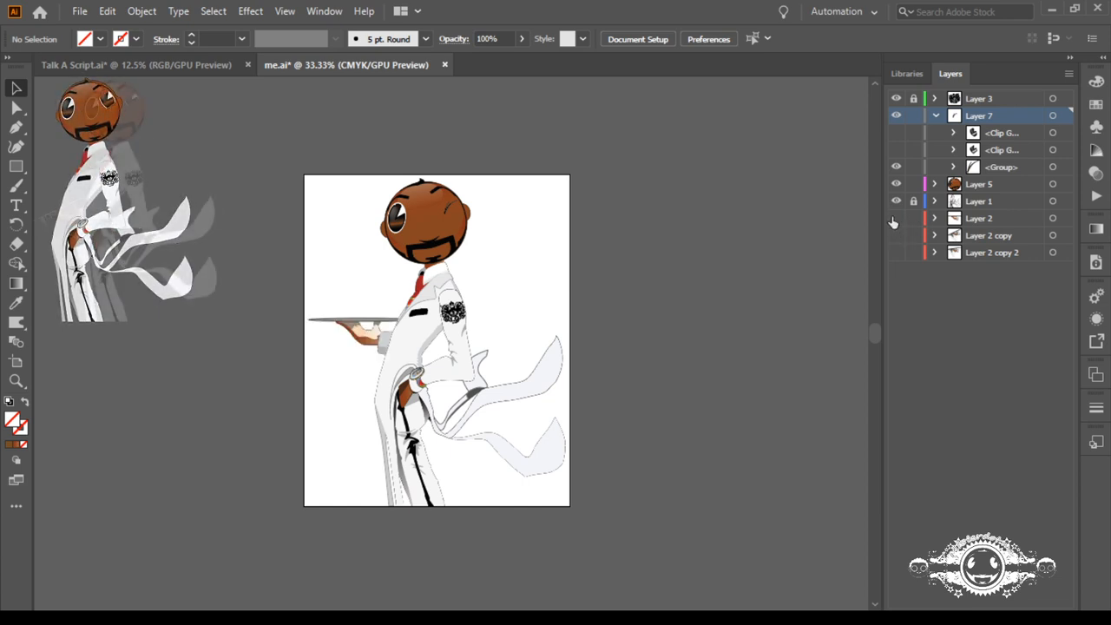
pyautogui.click(895, 220)
pyautogui.click(895, 219)
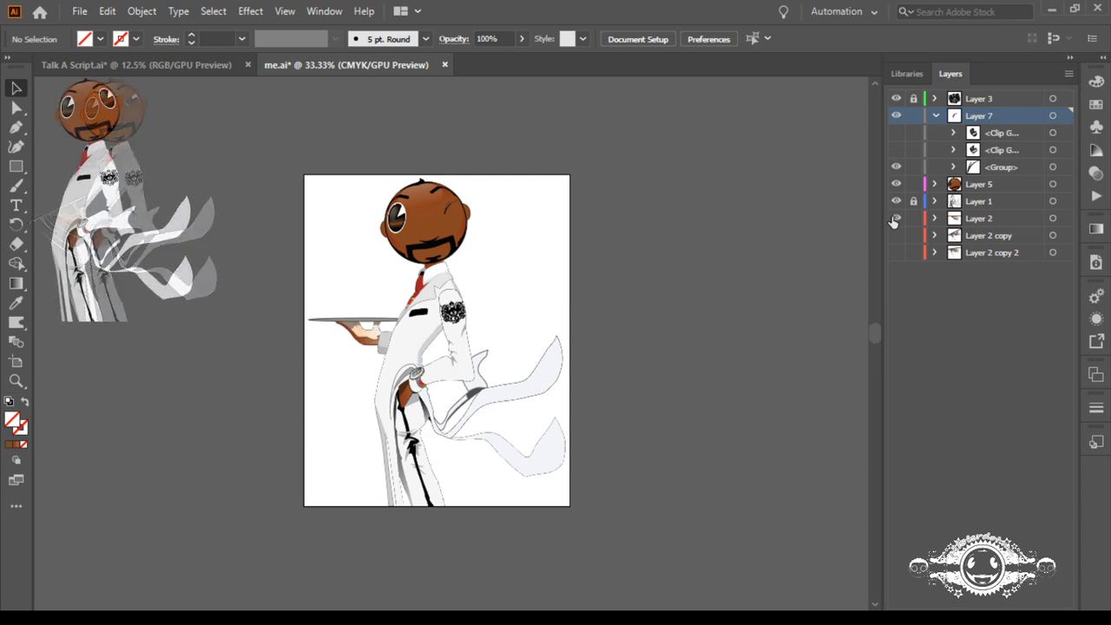
pyautogui.click(894, 220)
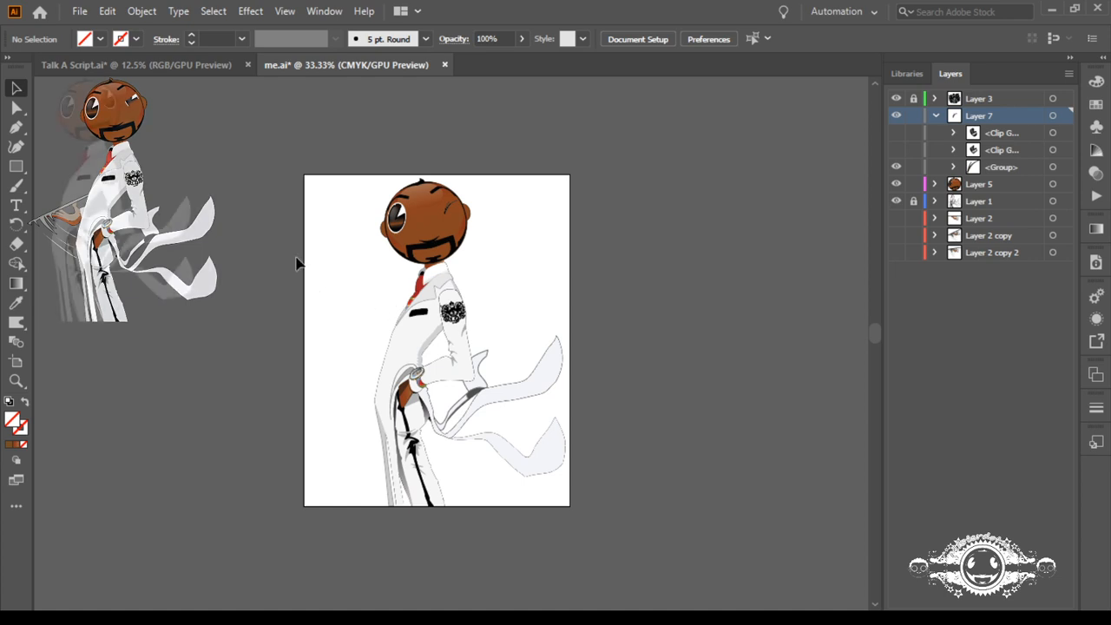
# Step: Hide the closed-eye group in Layer 7 and duplicate the upper clip group above it, keeping the original hidden
pyautogui.click(897, 133)
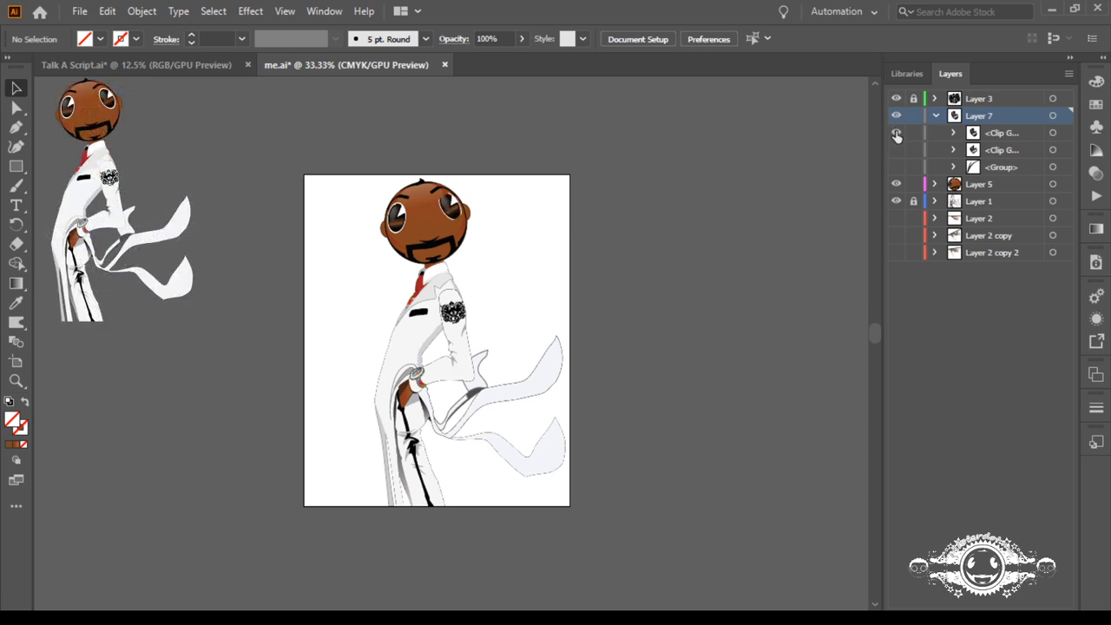
pyautogui.click(898, 132)
pyautogui.moveTo(989, 138); pyautogui.dragTo(977, 128)
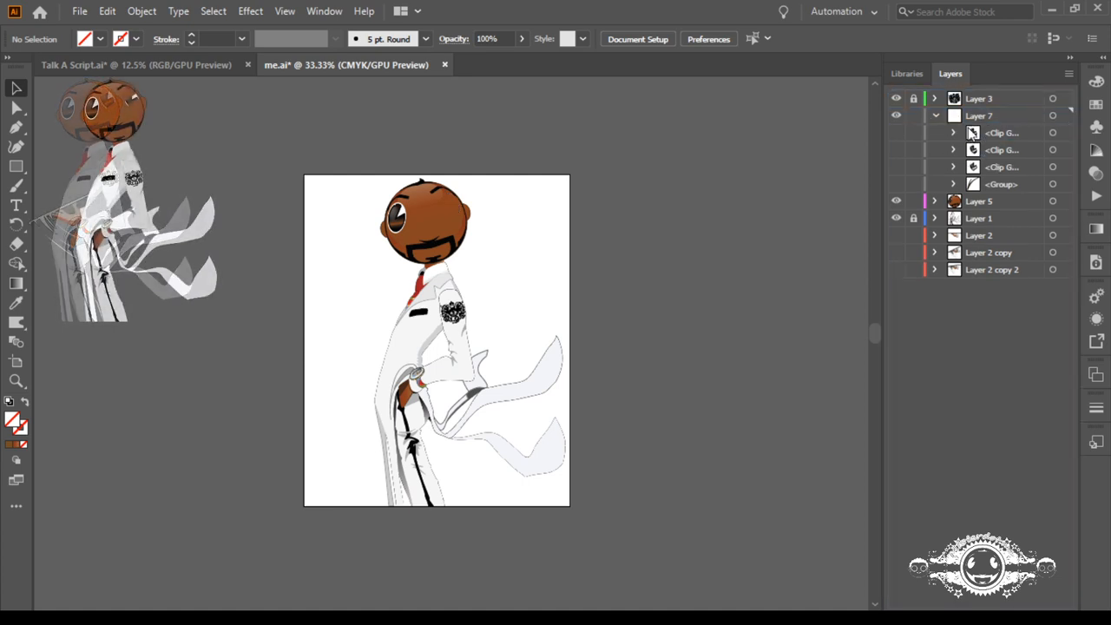
# Step: Show the duplicate and release its eye artwork as a plain group in Layer 7, deleting the clipping path and emptied clip group
pyautogui.click(897, 133)
pyautogui.click(955, 133)
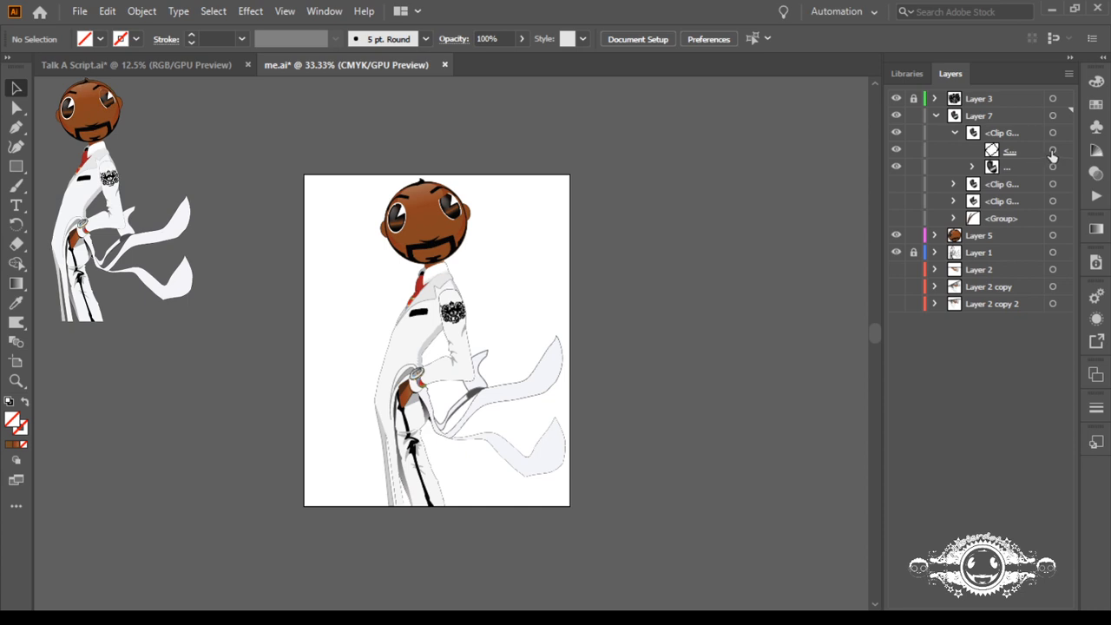
pyautogui.click(1052, 150)
pyautogui.press('Delete')
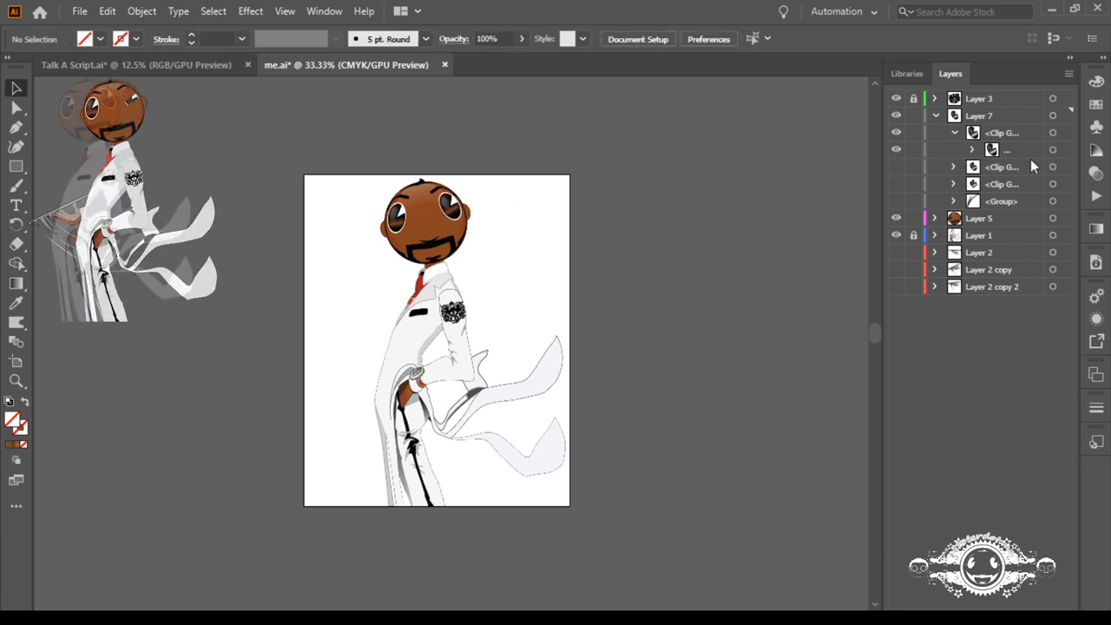
pyautogui.click(977, 150)
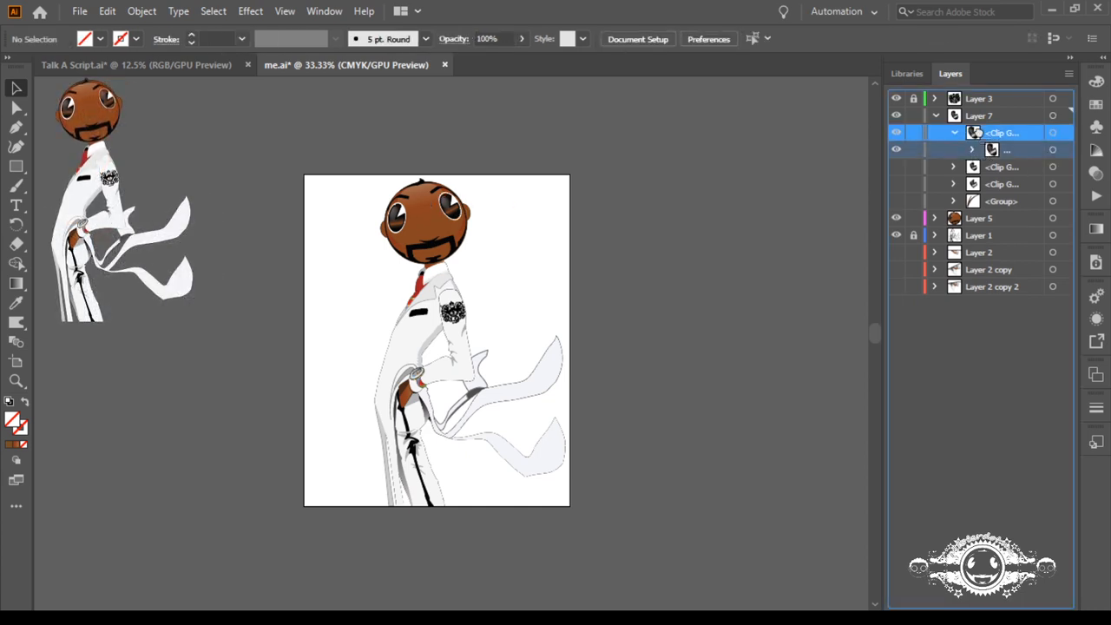
pyautogui.press('Delete')
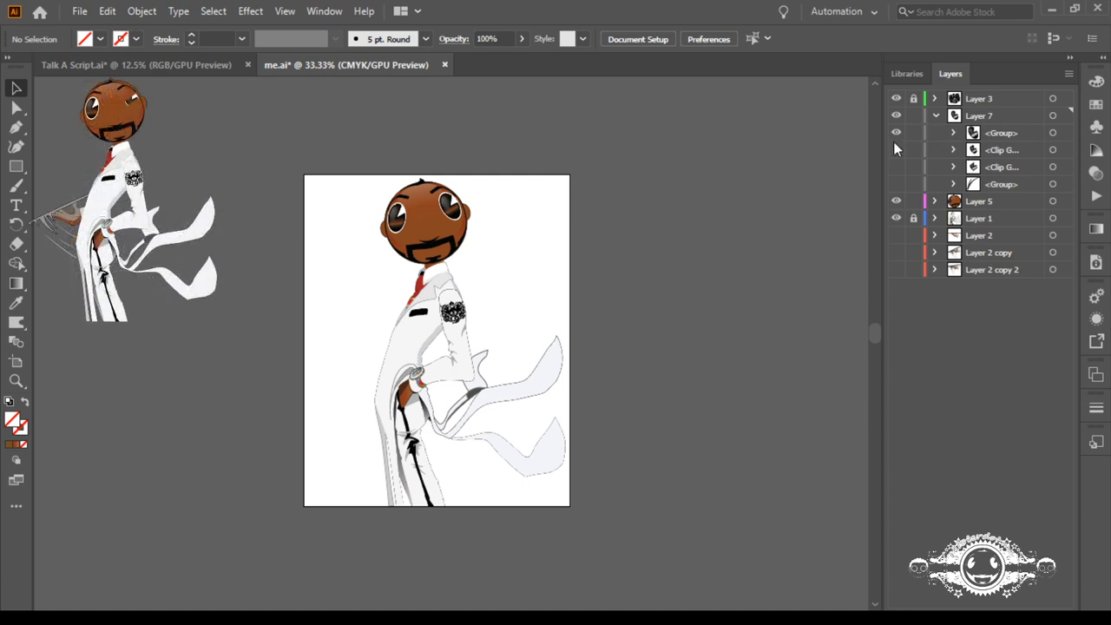
# Step: Switch Layer 7's eye state to the lower clip group, hiding the unclipped eye group
pyautogui.click(897, 149)
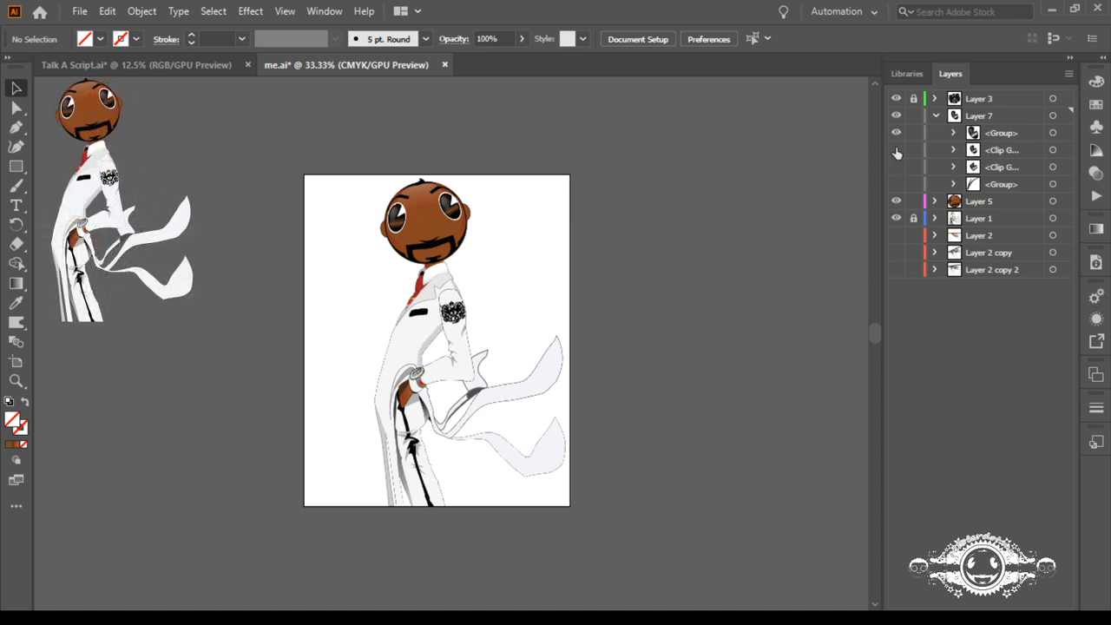
pyautogui.click(896, 133)
pyautogui.click(899, 167)
pyautogui.click(898, 151)
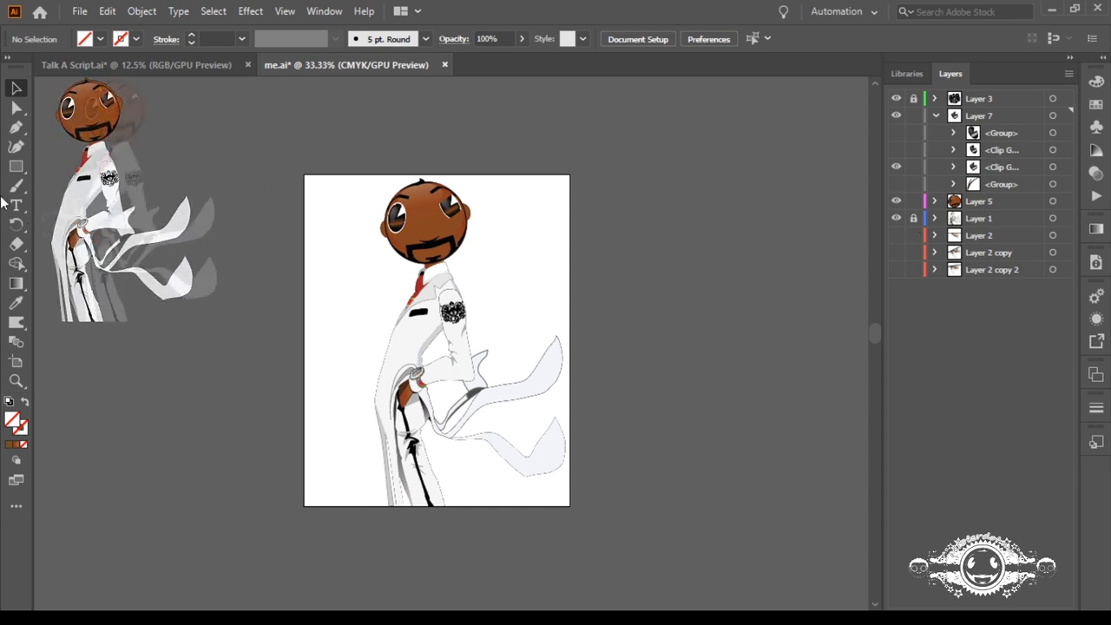
# Step: Draw a rectangle covering the whole artboard, extending slightly past its edges
pyautogui.click(15, 166)
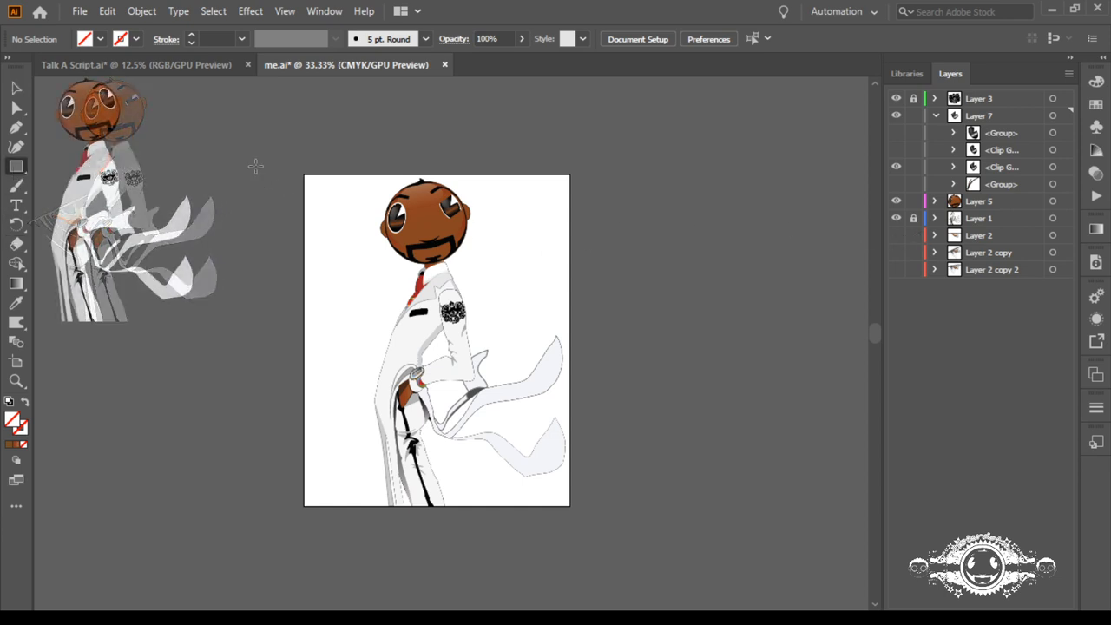
pyautogui.moveTo(304, 173); pyautogui.dragTo(580, 514)
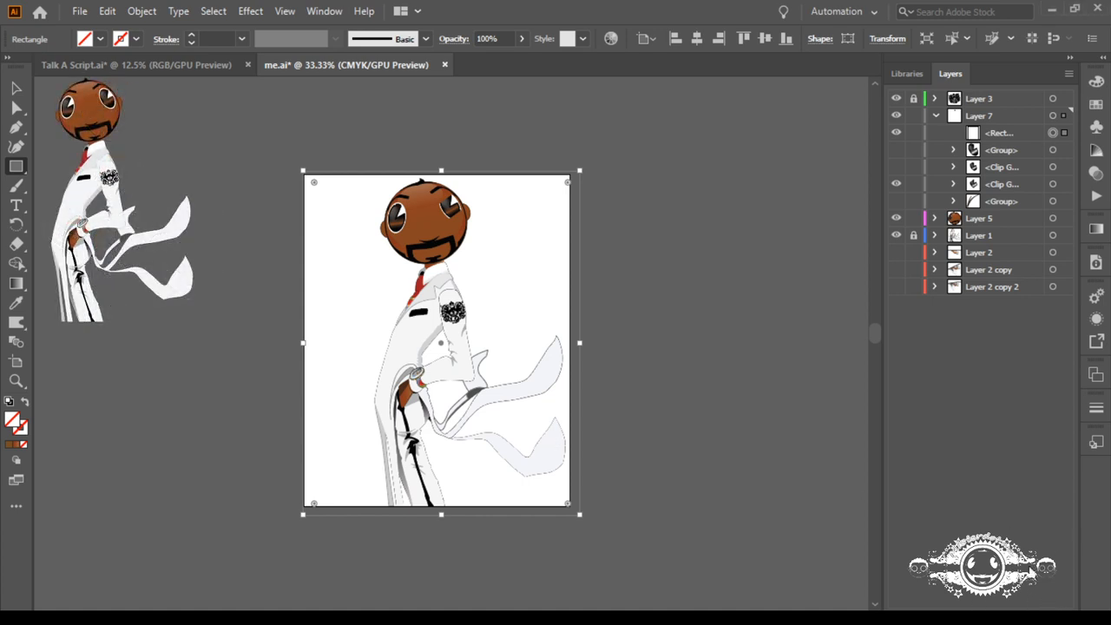
pyautogui.click(1030, 615)
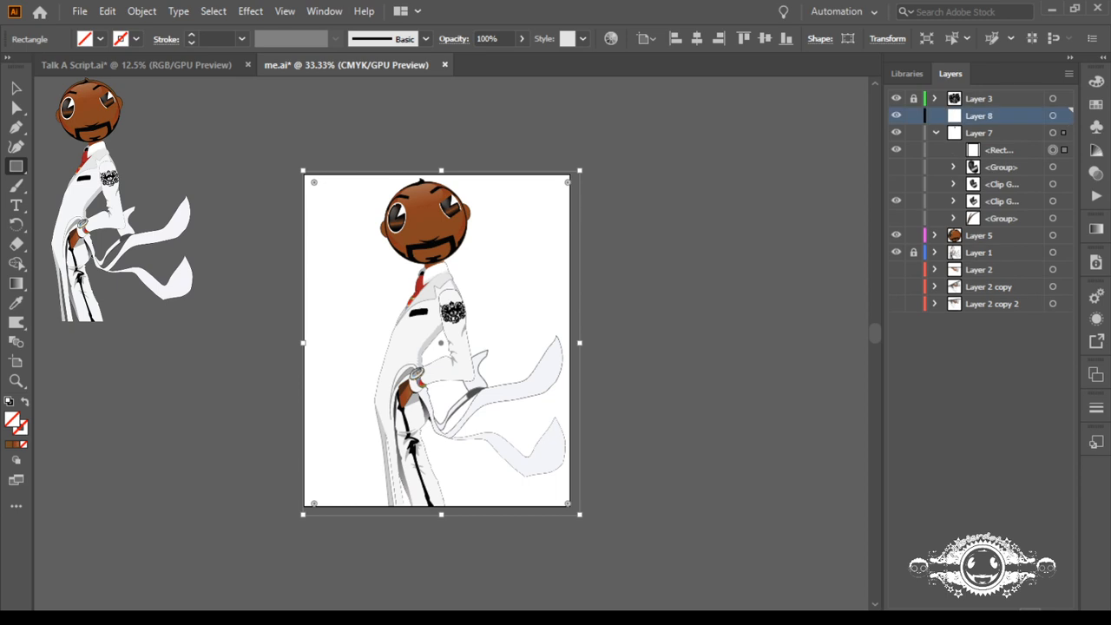
pyautogui.click(936, 132)
pyautogui.moveTo(960, 118); pyautogui.dragTo(961, 250)
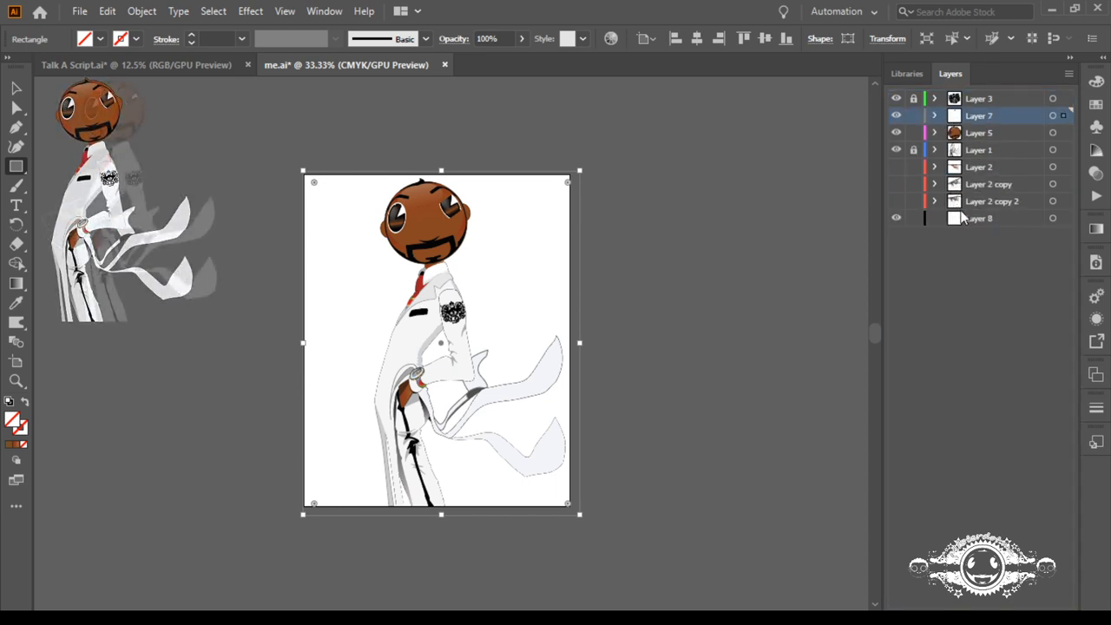
pyautogui.click(991, 218)
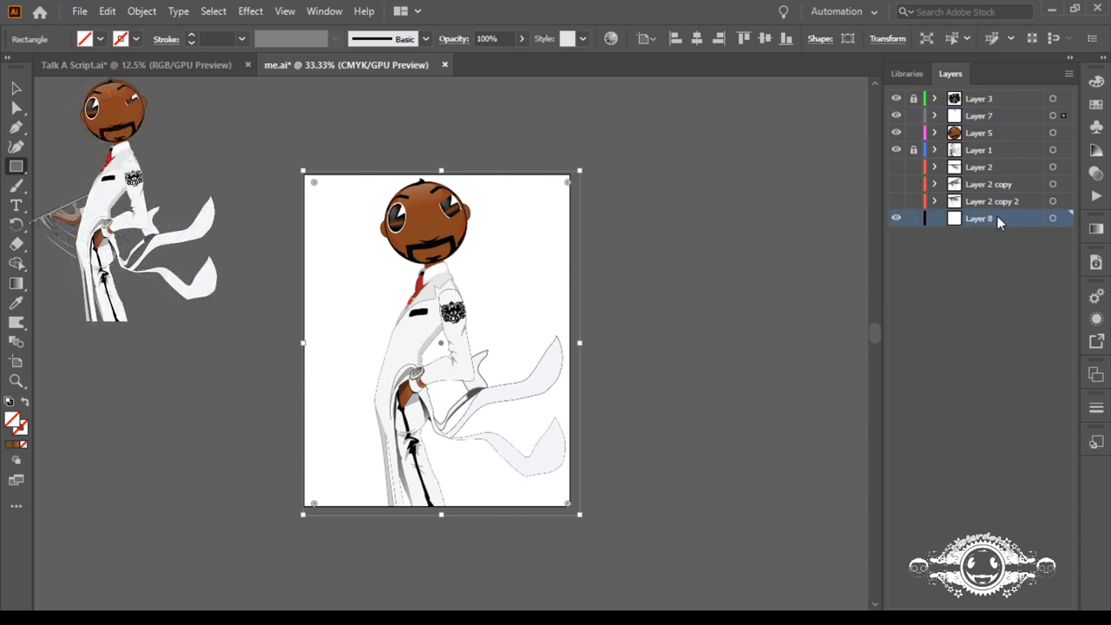
pyautogui.click(1051, 218)
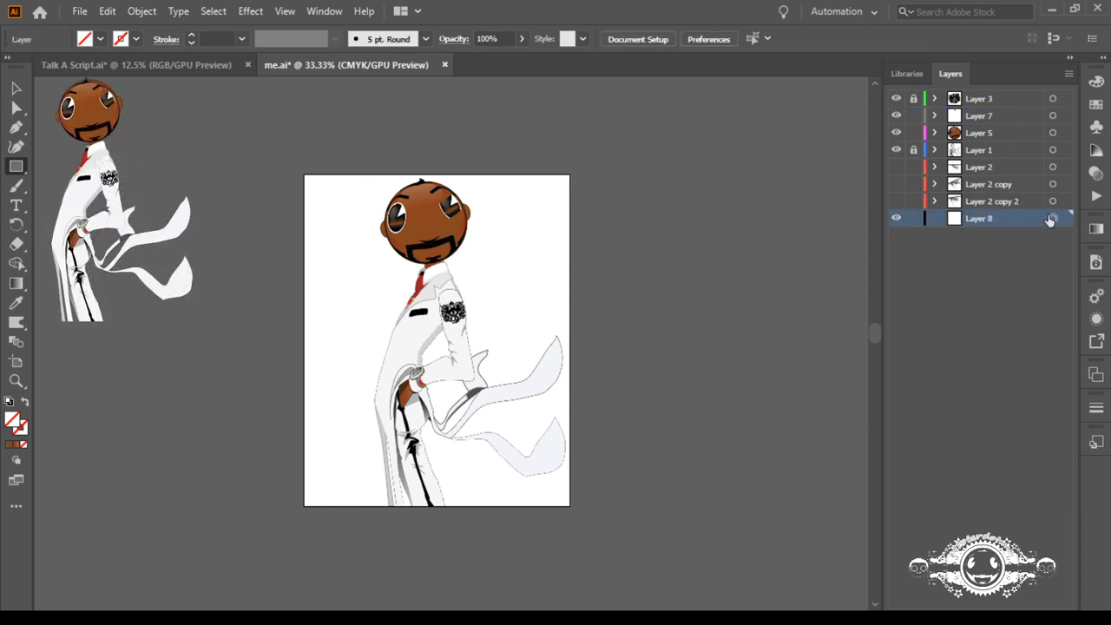
pyautogui.hotkey('ctrl', 'f')
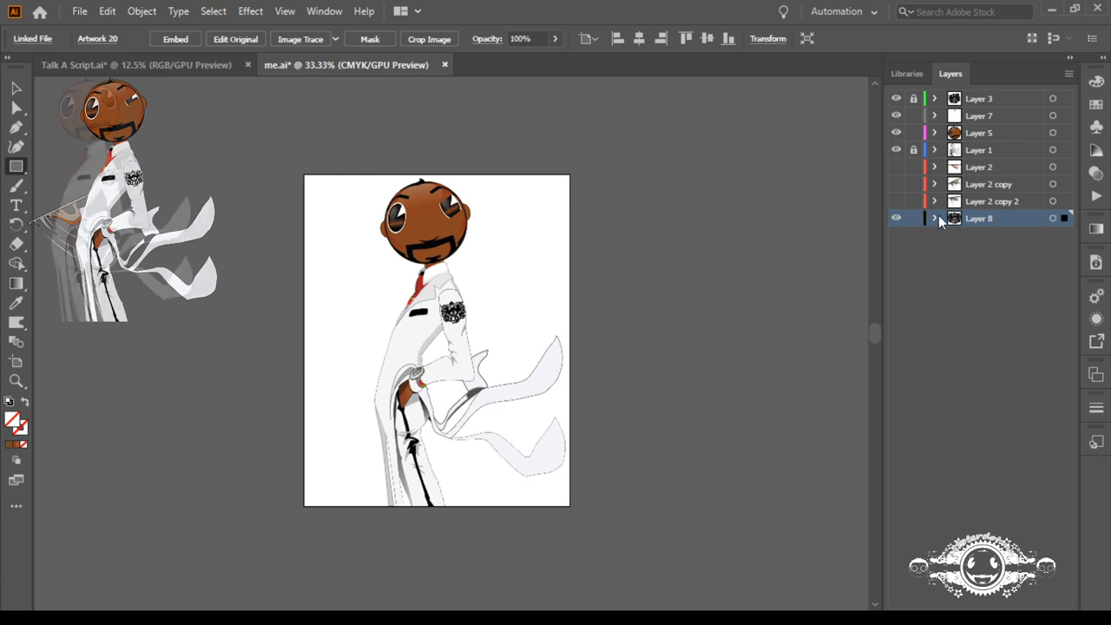
pyautogui.press('Delete')
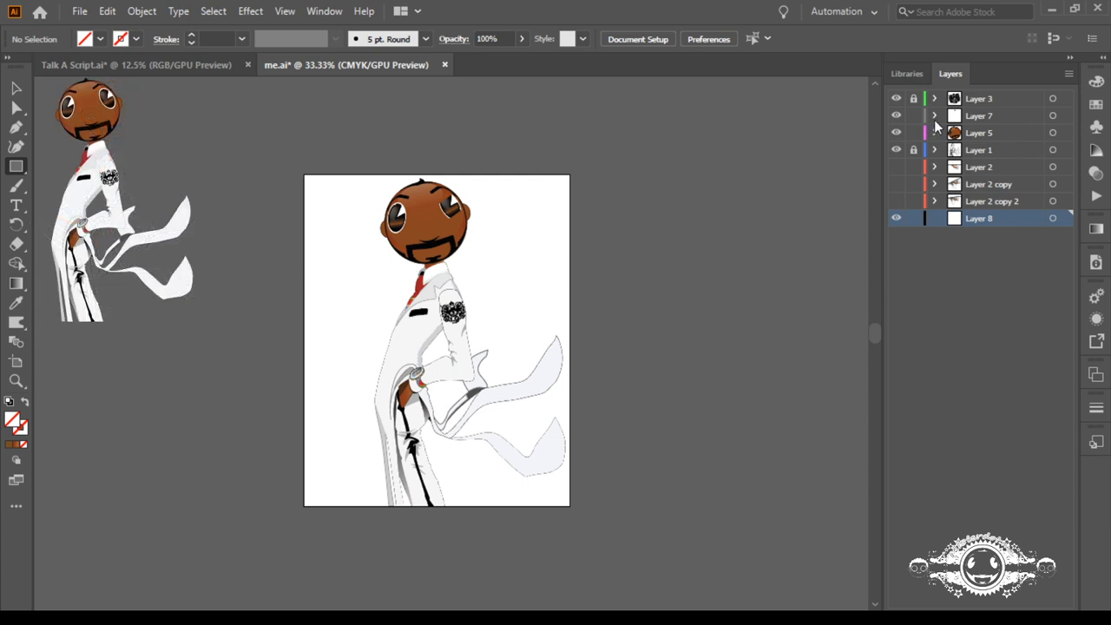
pyautogui.hotkey('ctrl', 'z')
pyautogui.hotkey('ctrl', 'z')
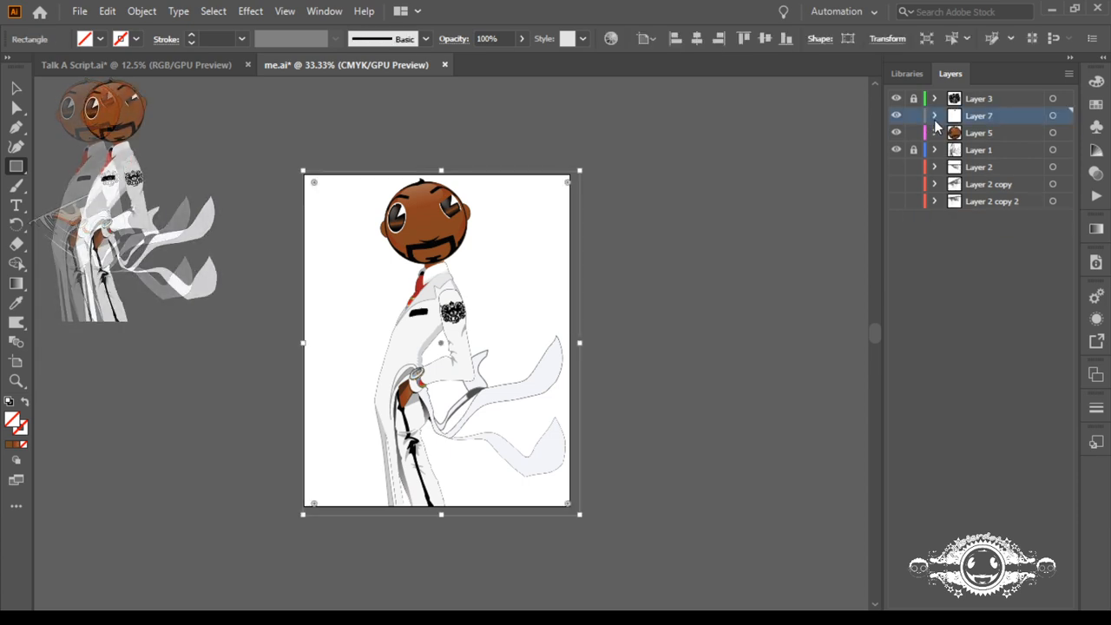
pyautogui.hotkey('ctrl', 'z')
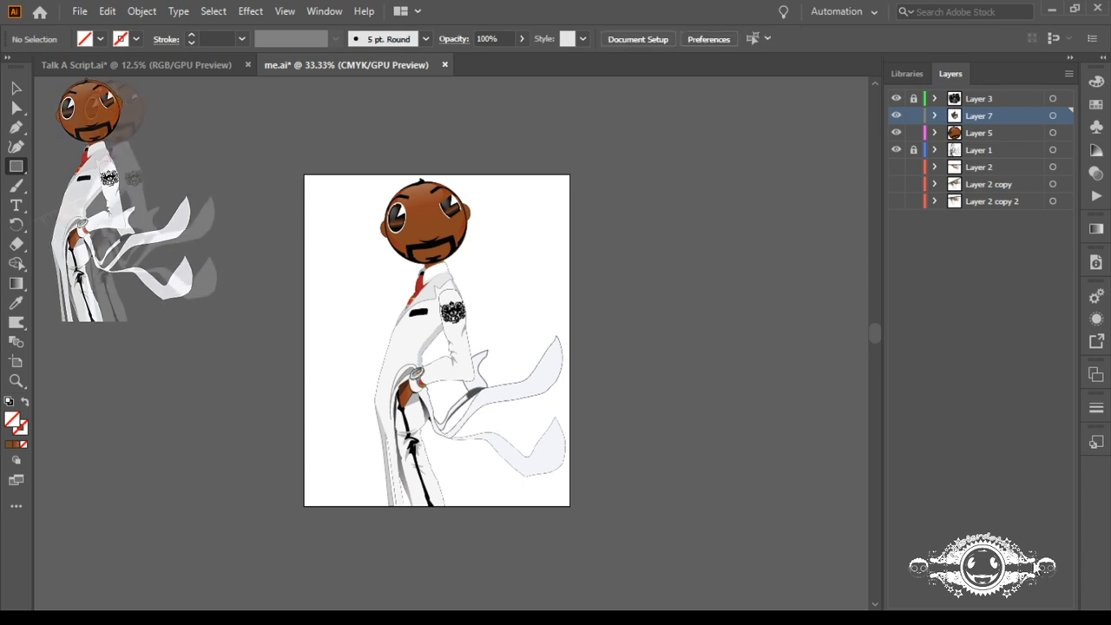
# Step: Create a new layer beneath Layer 2 copy 2 and paste the cut rectangle in place on it
pyautogui.click(1030, 615)
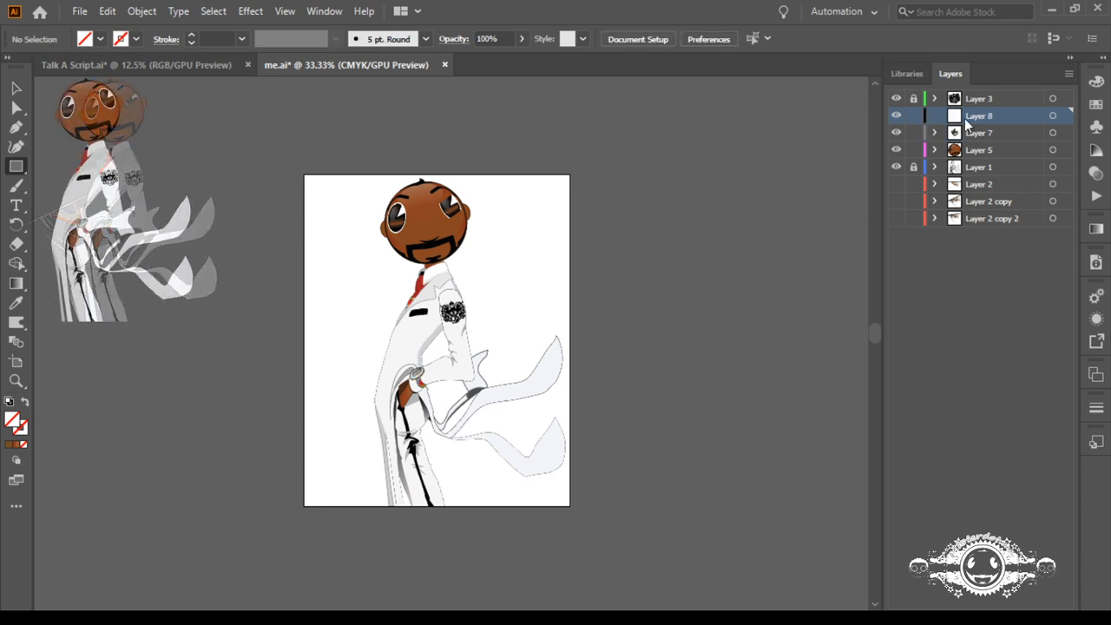
pyautogui.moveTo(974, 116); pyautogui.dragTo(969, 224)
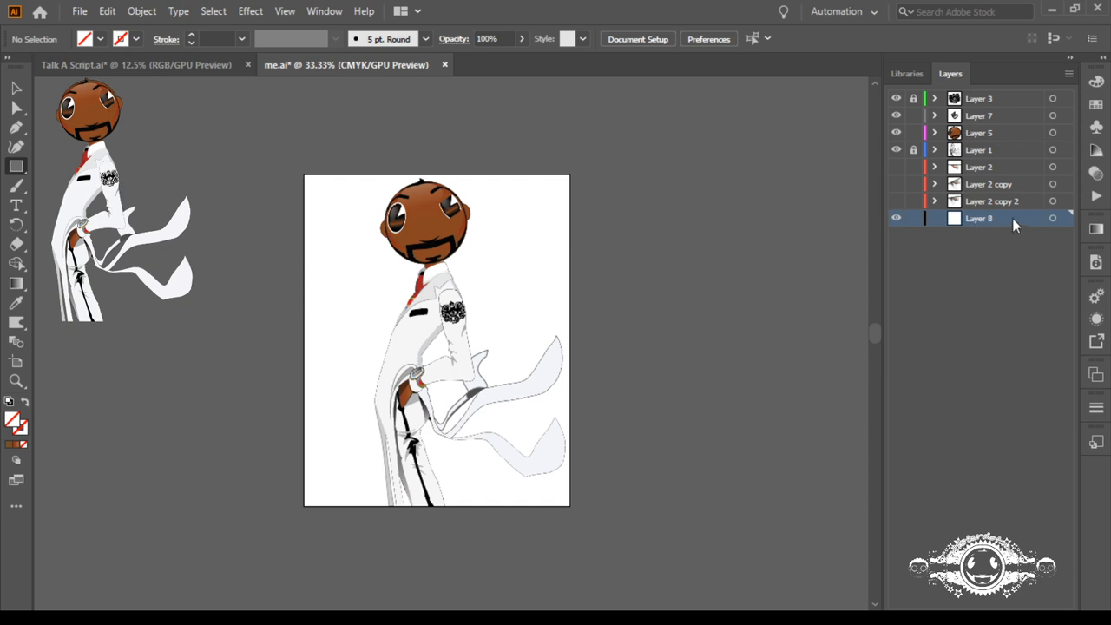
pyautogui.click(1052, 218)
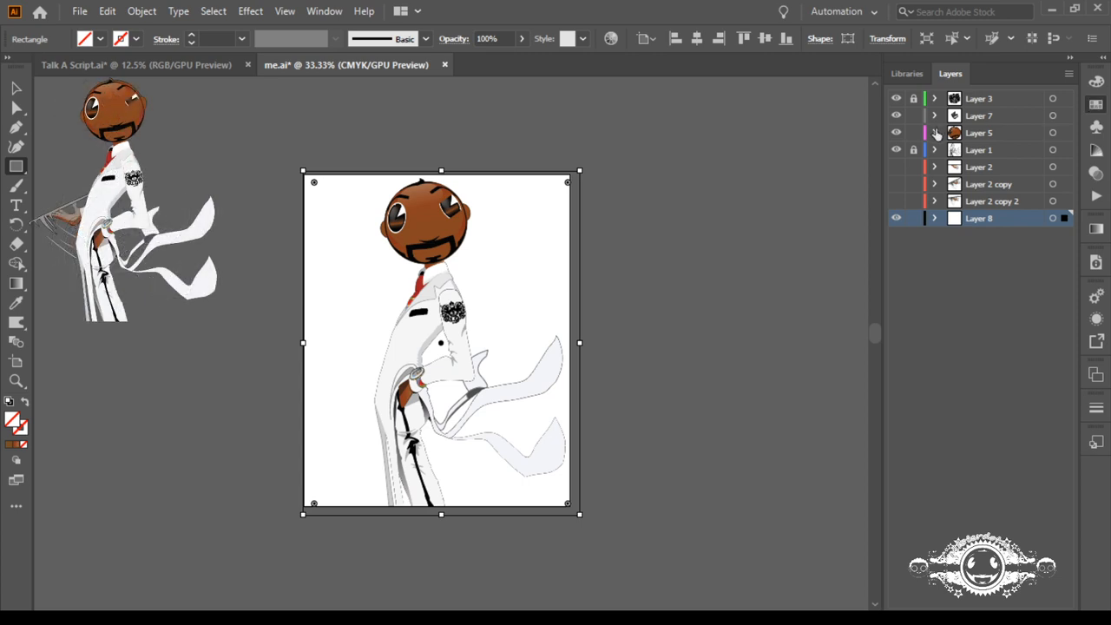
# Step: Fill the background rectangle with light grey and pull in two of its sides to sit close to the artboard edges
pyautogui.click(954, 179)
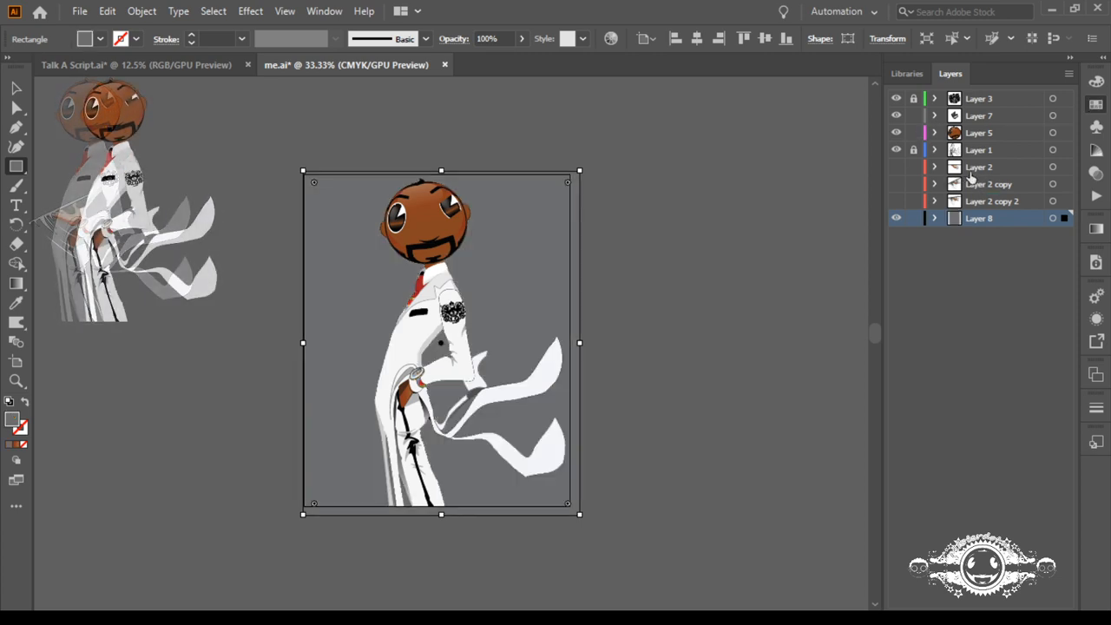
pyautogui.click(971, 176)
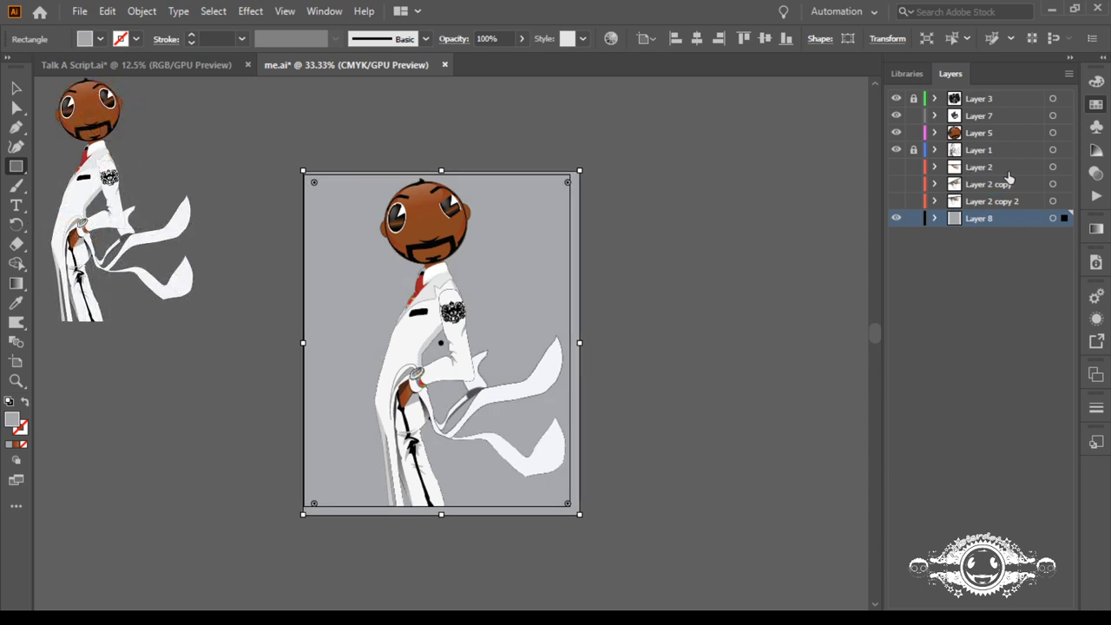
pyautogui.click(1008, 178)
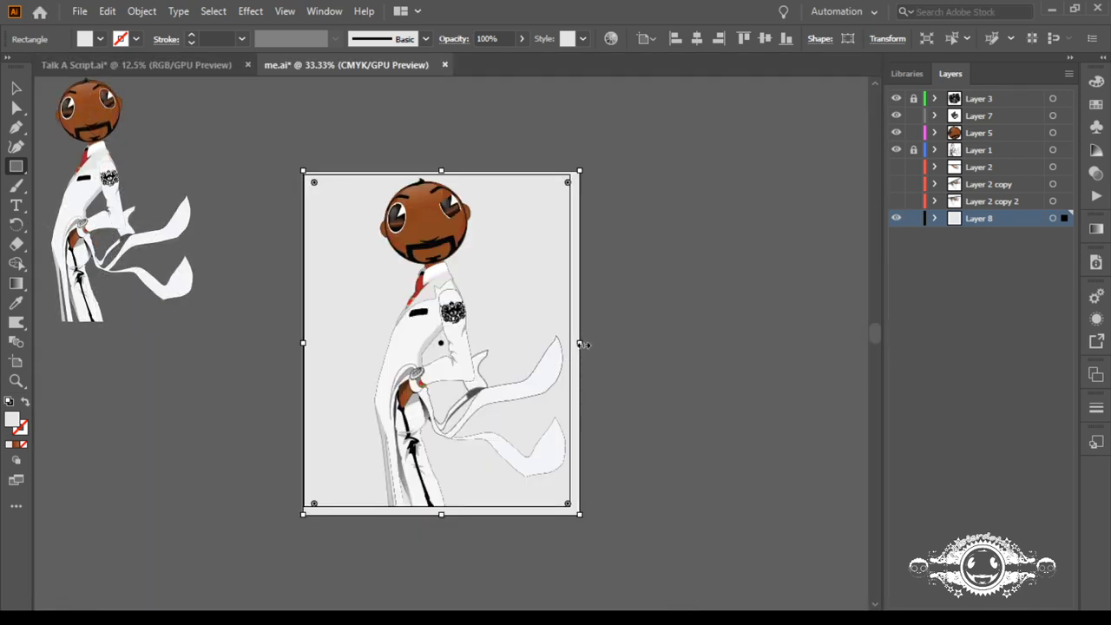
pyautogui.moveTo(581, 346); pyautogui.dragTo(573, 344)
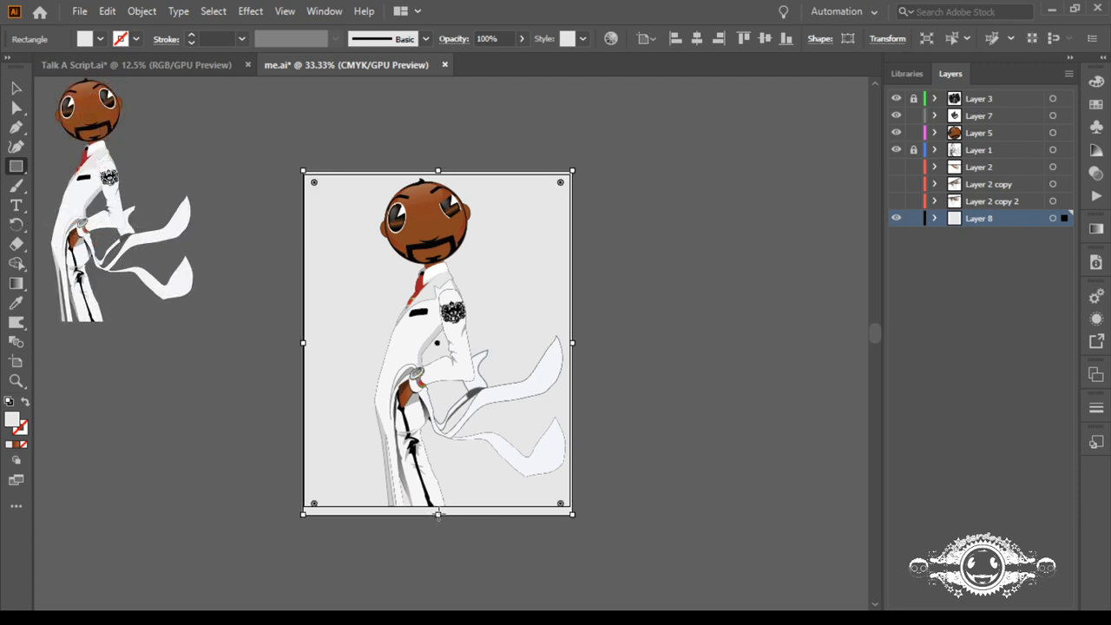
pyautogui.moveTo(438, 515)
pyautogui.mouseDown()
pyautogui.moveTo(445, 522)
pyautogui.moveTo(441, 509)
pyautogui.mouseUp()
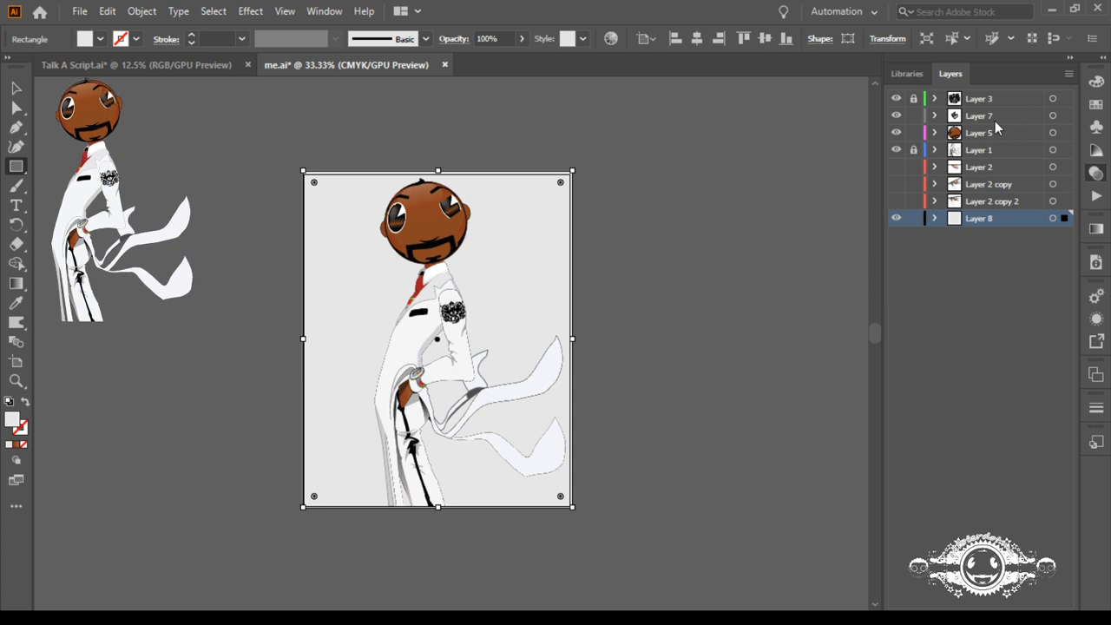
# Step: Set the background rectangle's opacity to 2% and lock its layer
pyautogui.write('2')
pyautogui.press('Return')
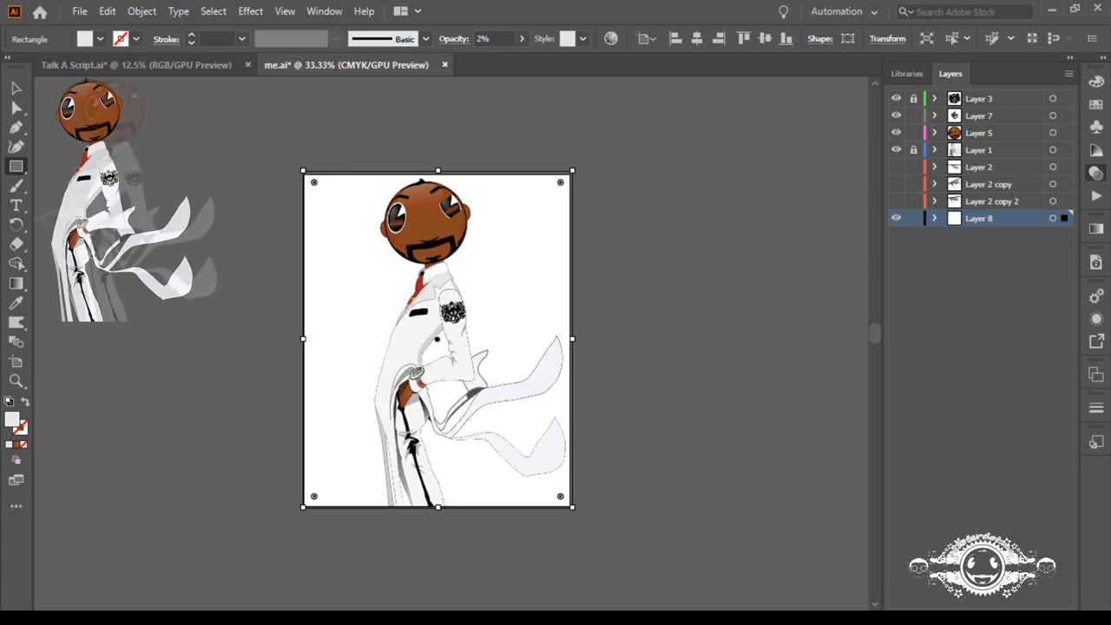
pyautogui.click(942, 302)
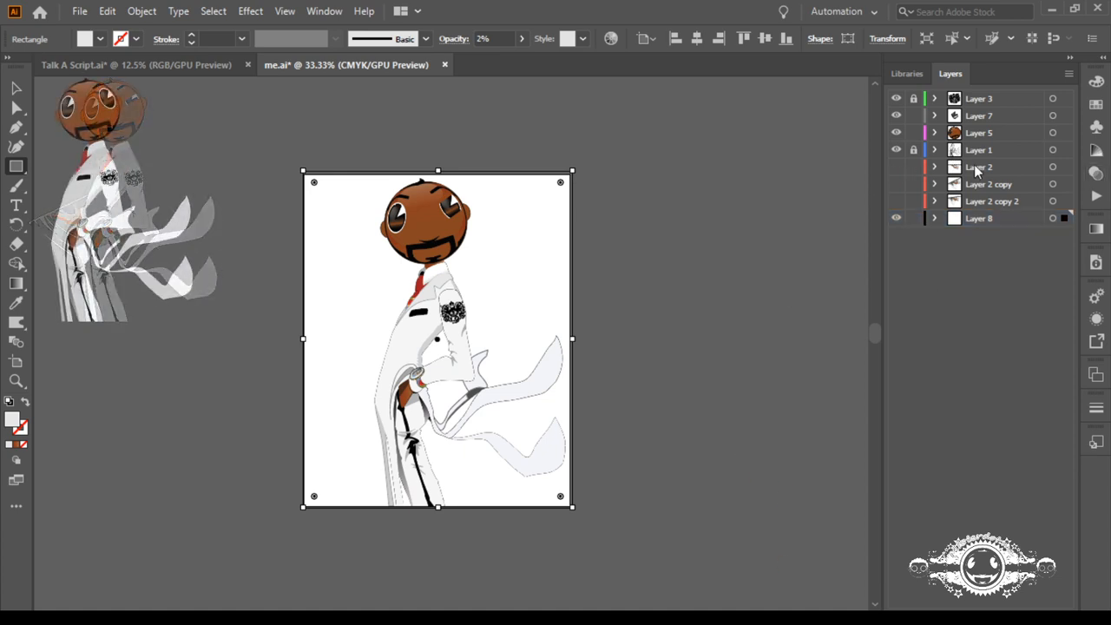
pyautogui.hotkey('ctrl', '2')
# Step: Show the swinging tray arm on Layer 2 copy 2
pyautogui.click(896, 201)
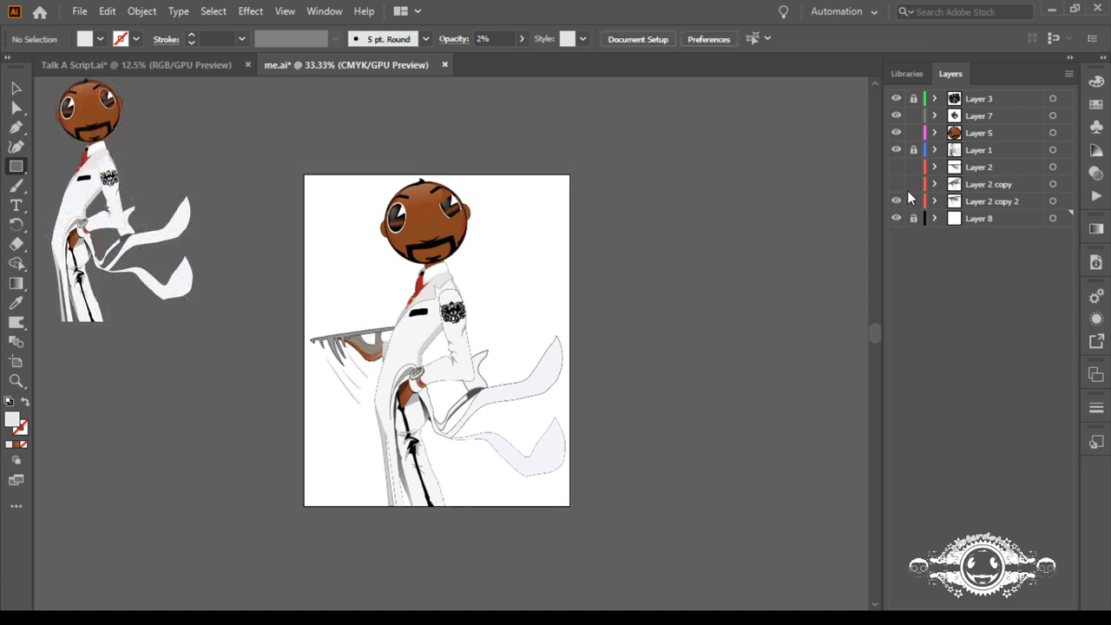
# Step: Swap the visible tray arm from Layer 2 copy 2 to Layer 2 copy and switch Layer 7's eye from squinting to closed
pyautogui.click(896, 185)
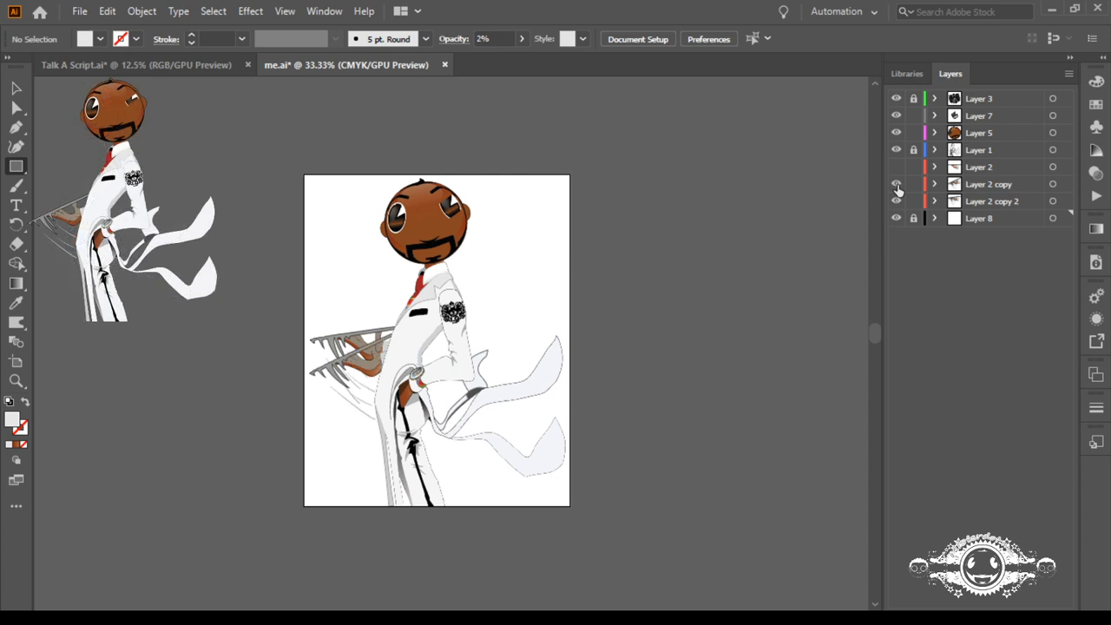
pyautogui.click(896, 201)
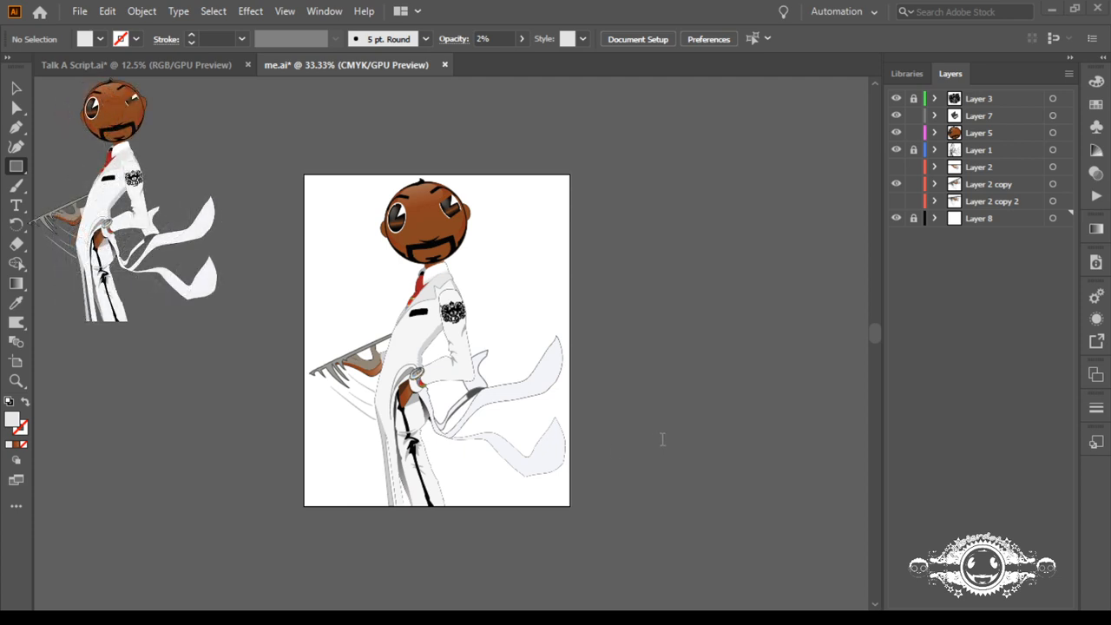
pyautogui.click(933, 115)
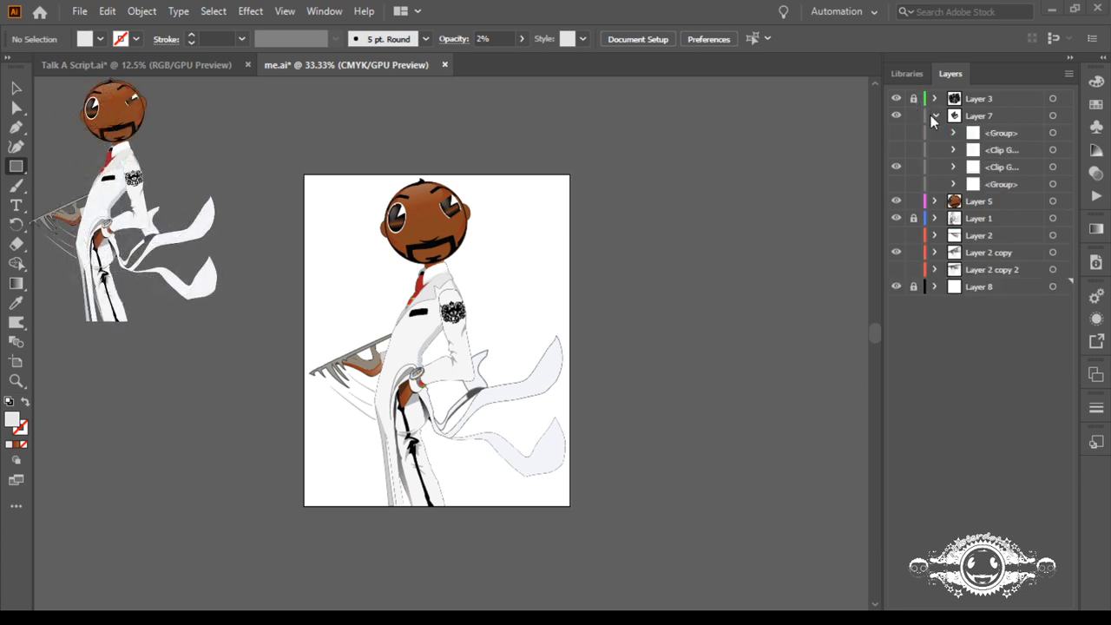
pyautogui.click(896, 166)
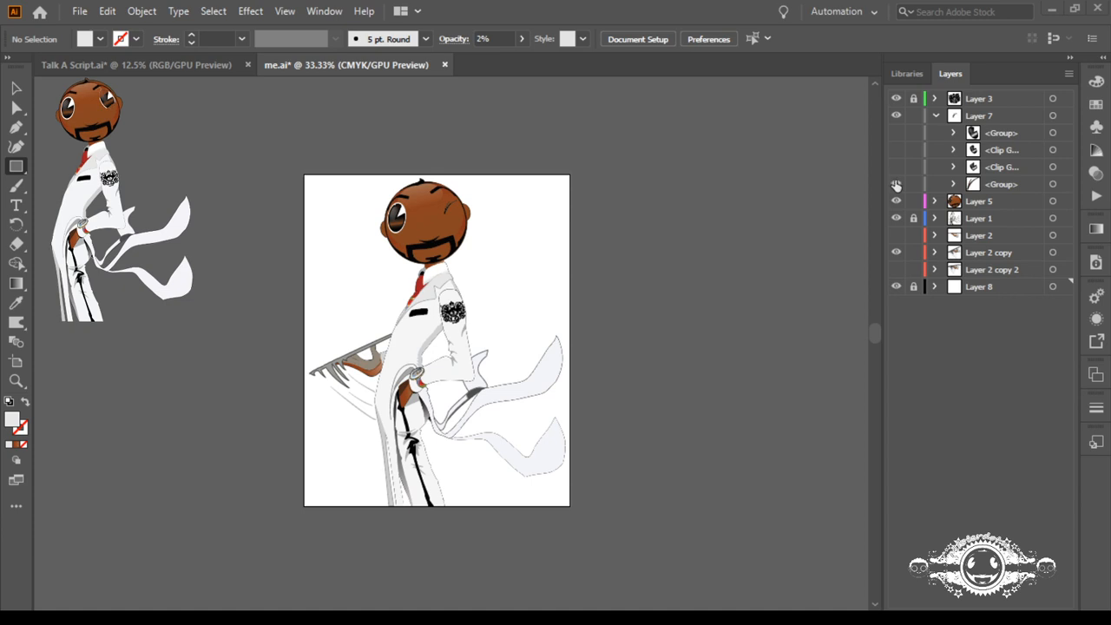
pyautogui.click(935, 116)
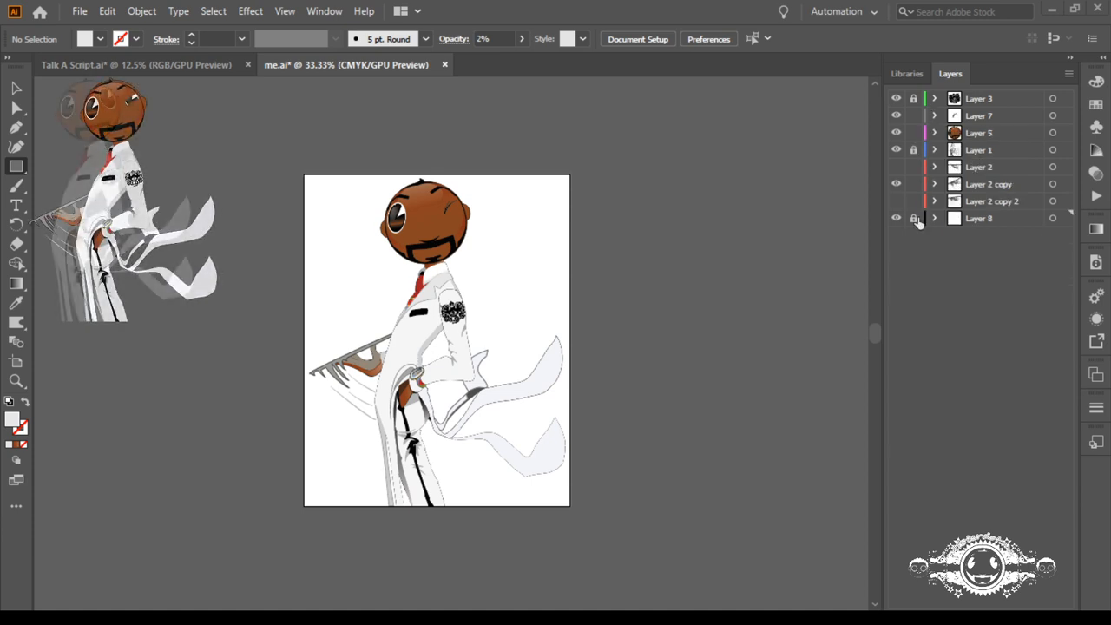
# Step: Show the level tray arm on Layer 2 and hide the swinging arm on Layer 2 copy
pyautogui.click(896, 167)
pyautogui.click(897, 184)
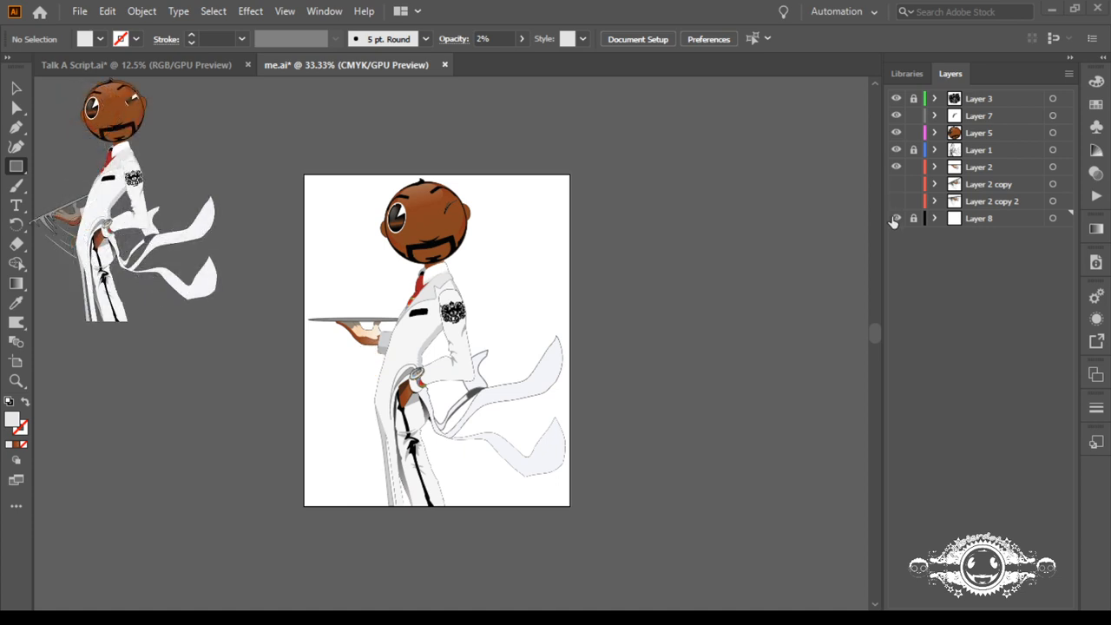
pyautogui.click(896, 218)
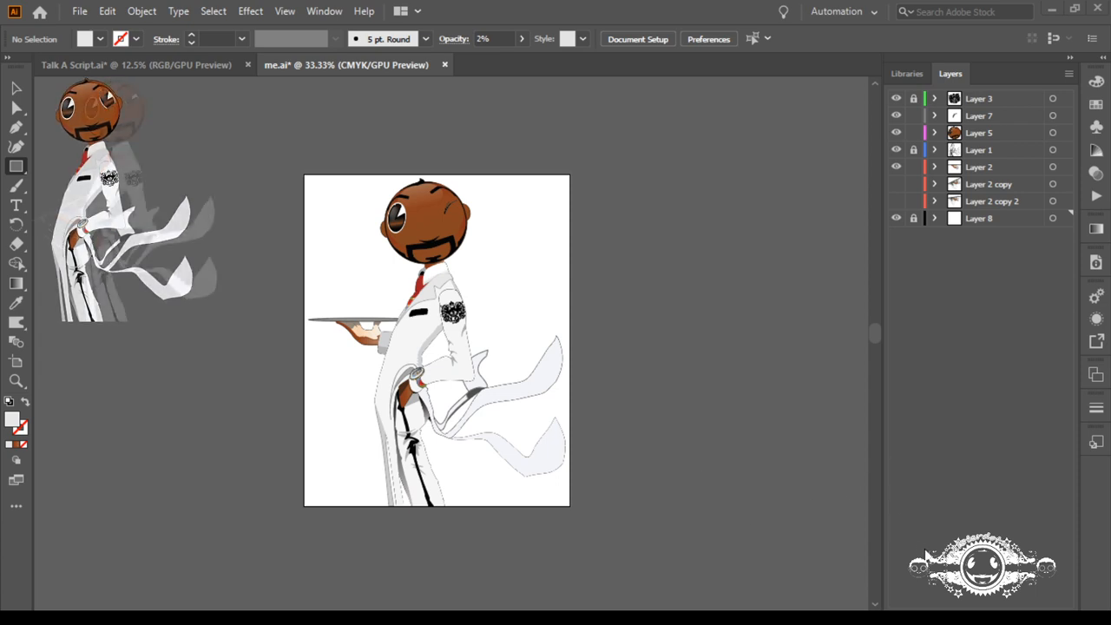
# Step: Show the wide-open eye group in Layer 7 and hide its closed-eye group
pyautogui.click(933, 115)
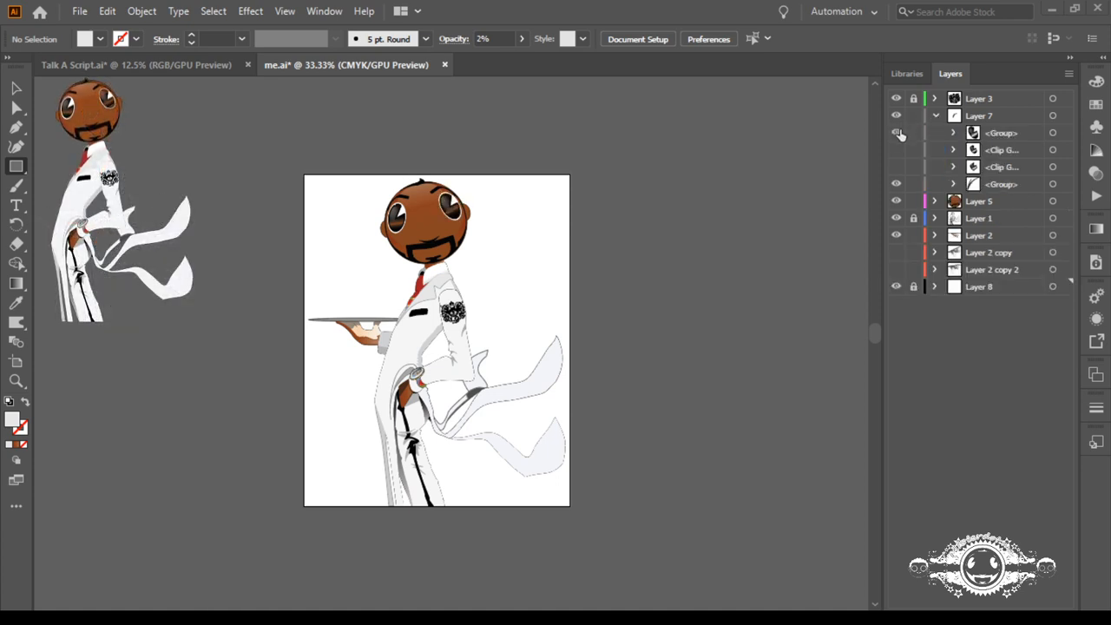
pyautogui.click(895, 117)
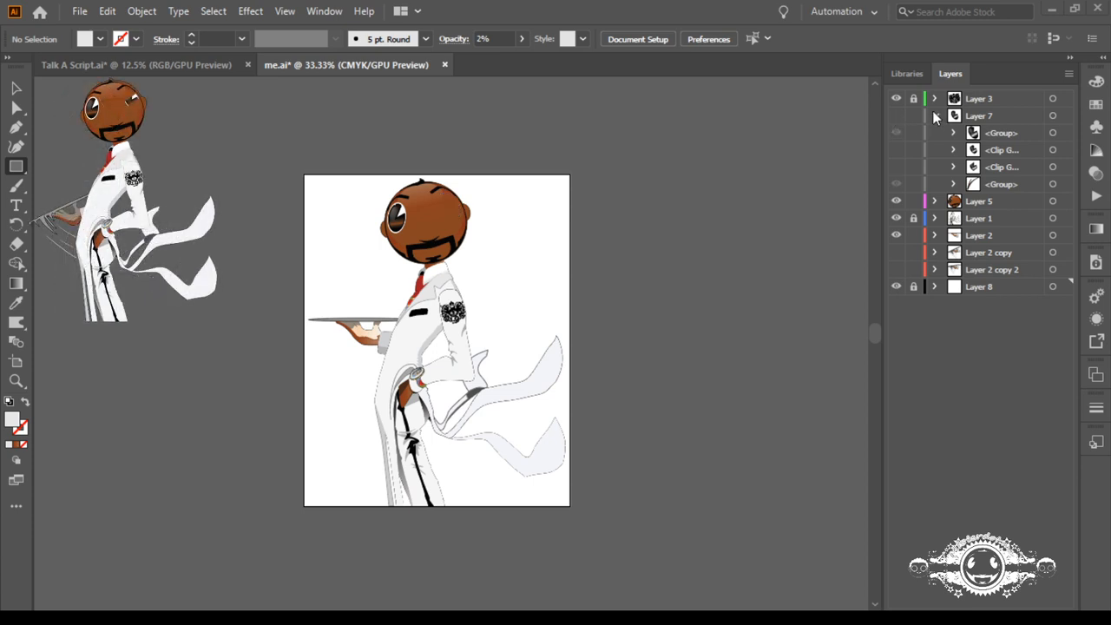
pyautogui.click(934, 116)
pyautogui.click(934, 116)
pyautogui.click(896, 116)
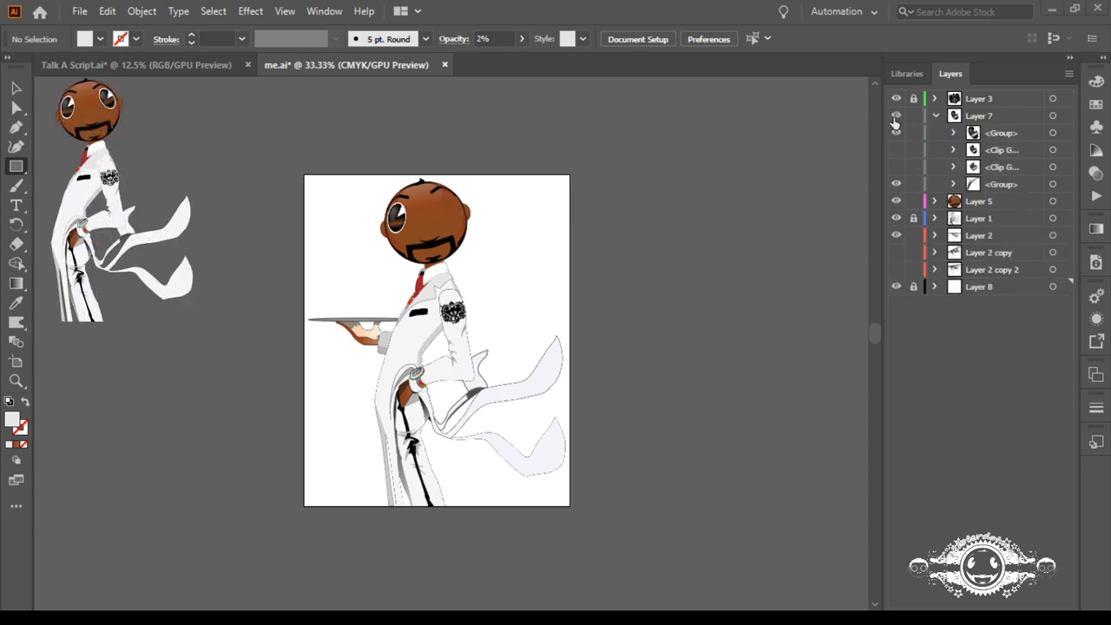
pyautogui.click(897, 184)
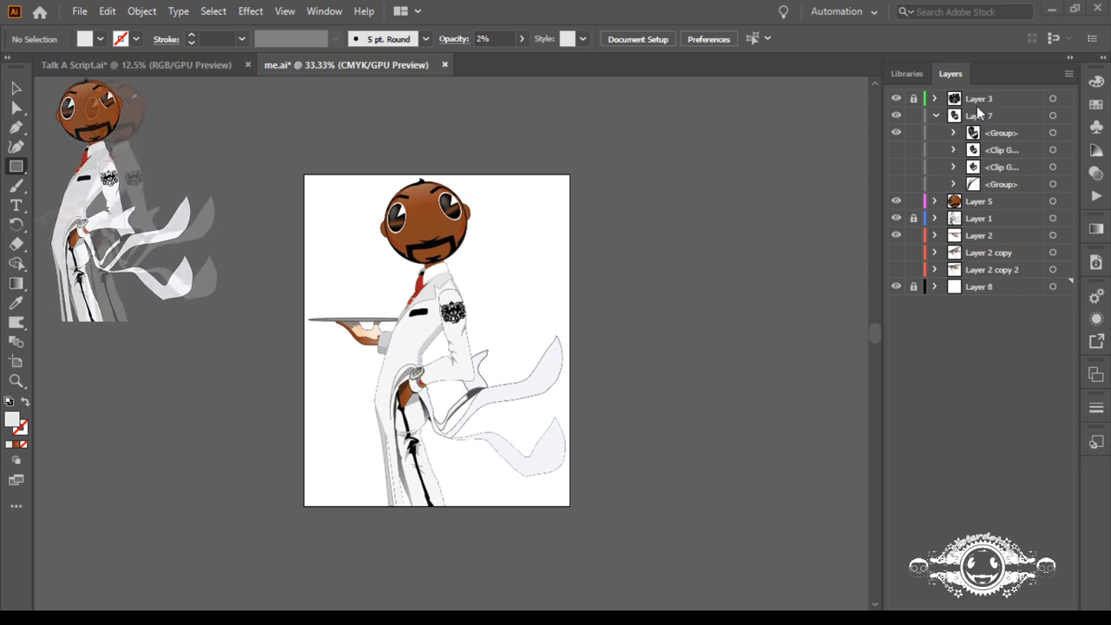
# Step: Preview Layer 7's eye states one by one, from wide open through the clipped squints to closed and back to wide open
pyautogui.click(896, 136)
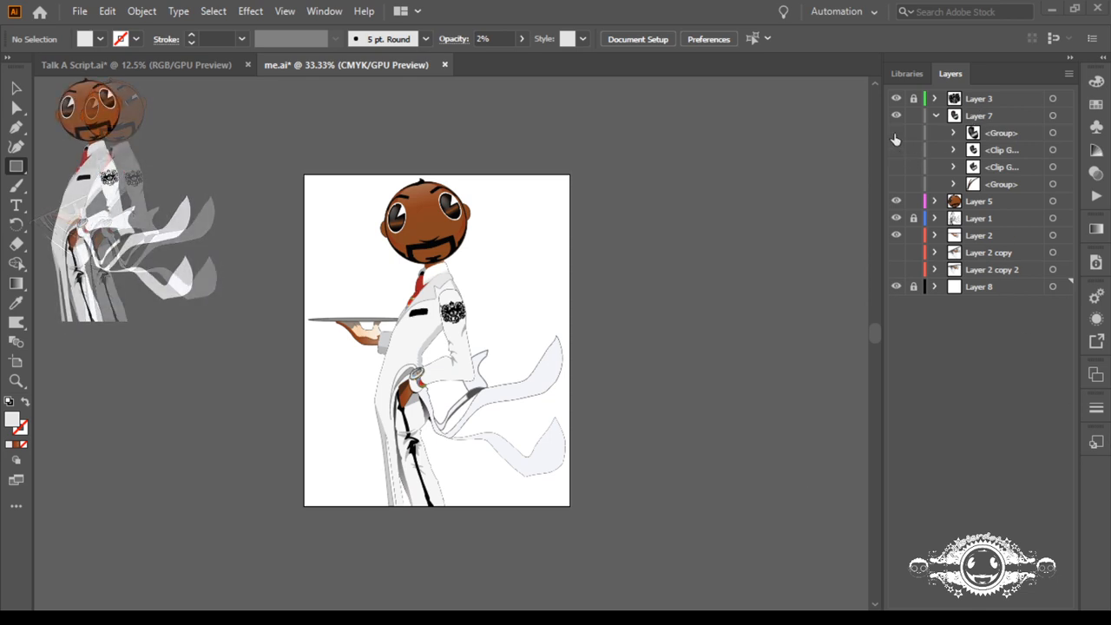
pyautogui.click(895, 152)
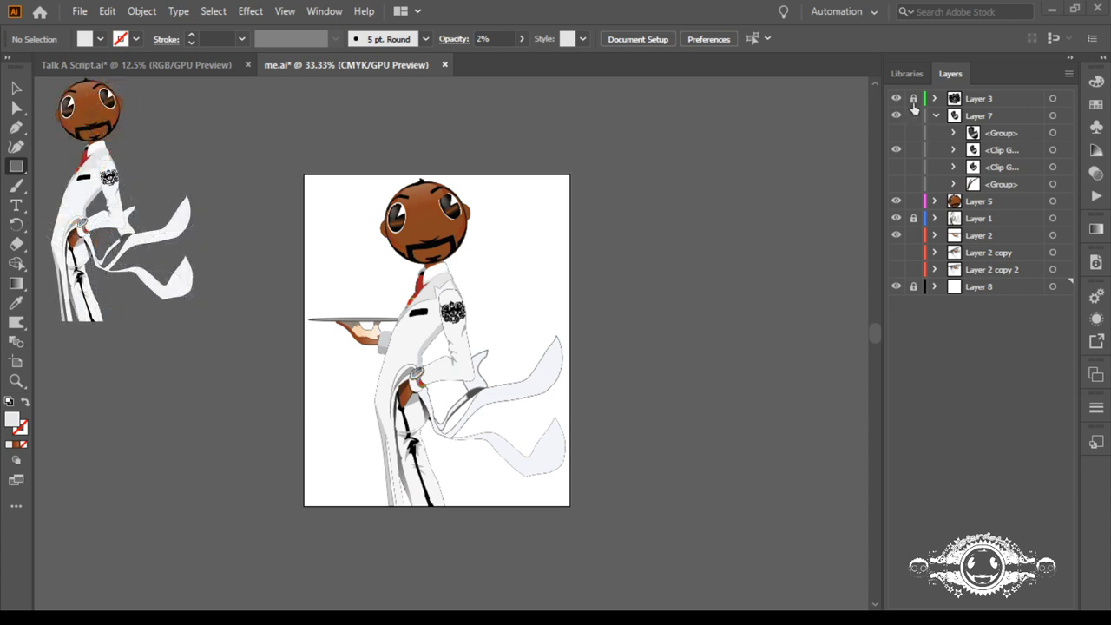
pyautogui.click(896, 166)
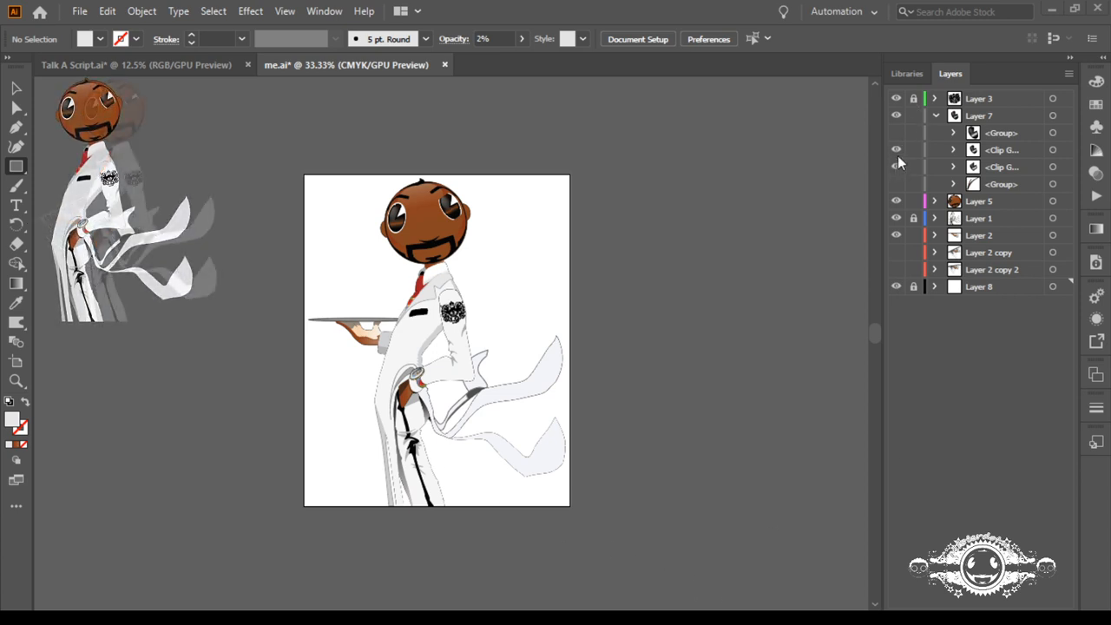
pyautogui.click(917, 285)
pyautogui.click(896, 166)
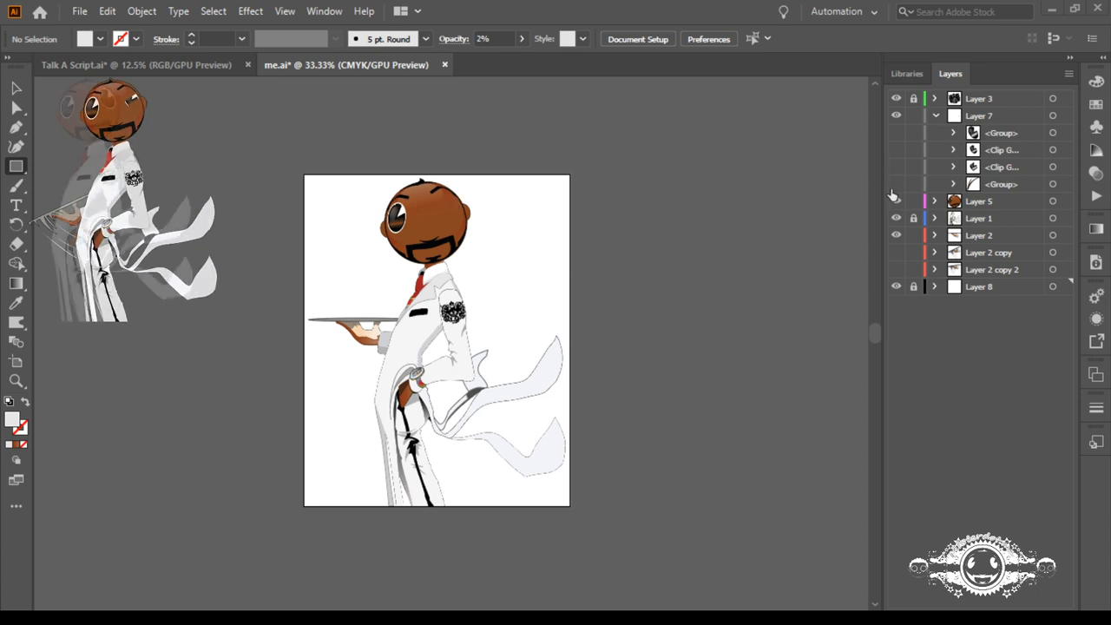
pyautogui.click(895, 184)
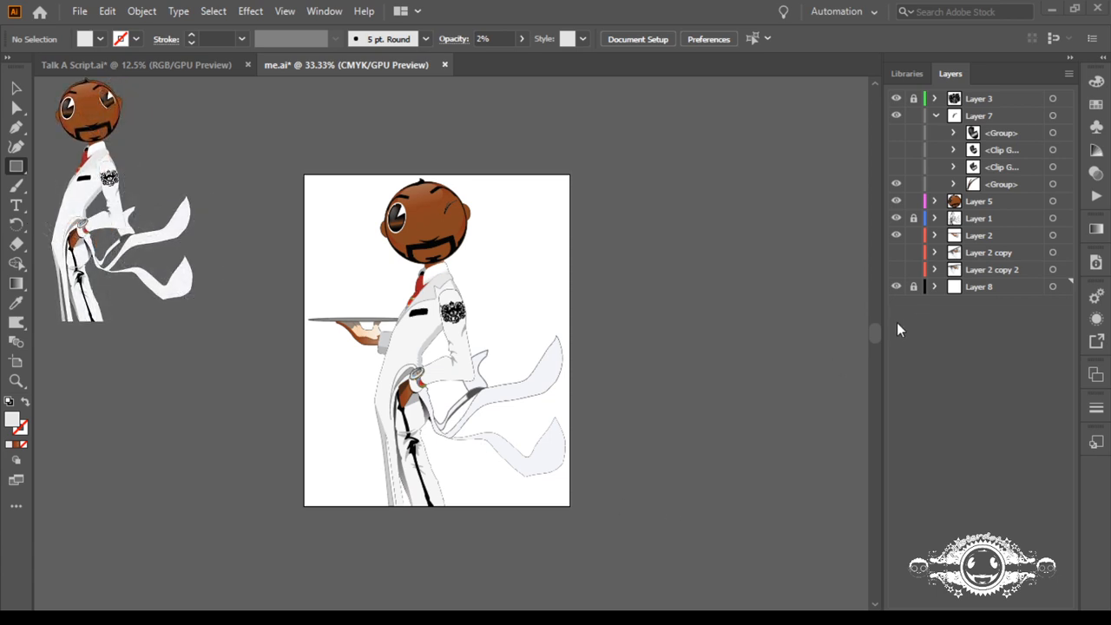
pyautogui.click(897, 135)
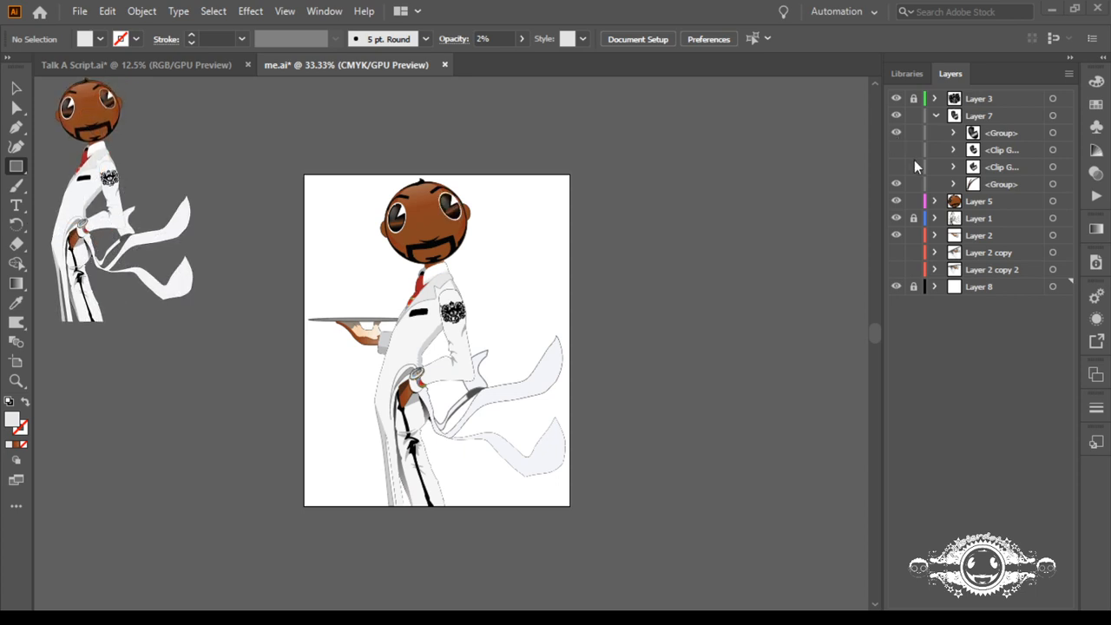
pyautogui.click(896, 183)
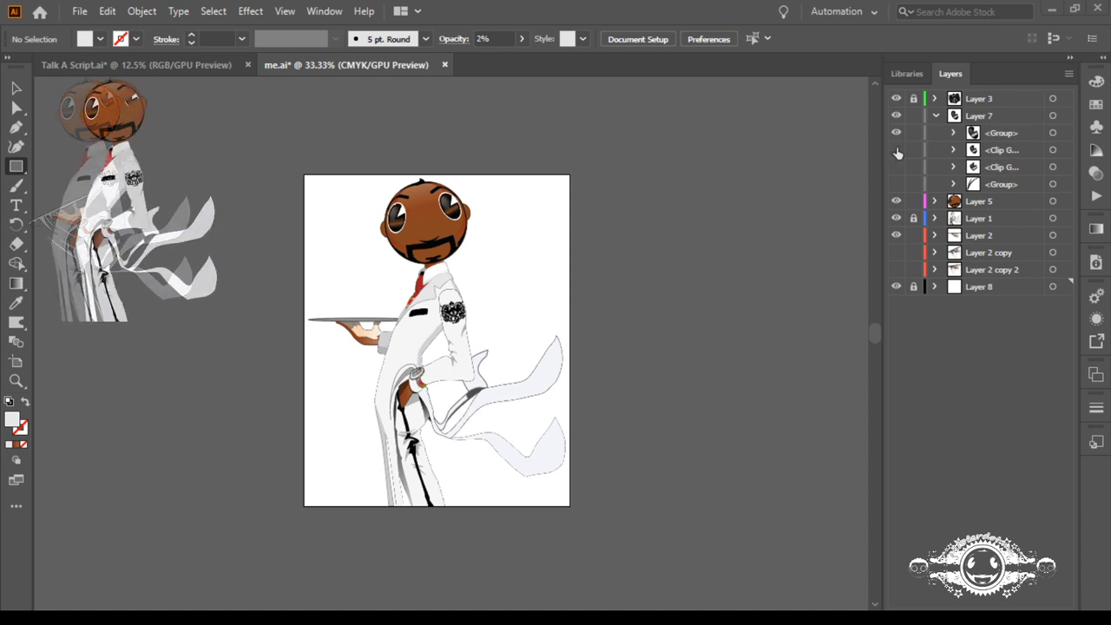
# Step: Make all four eye-state groups in Layer 7 visible and duplicate the layer directly beneath it
pyautogui.moveTo(896, 167); pyautogui.dragTo(896, 184)
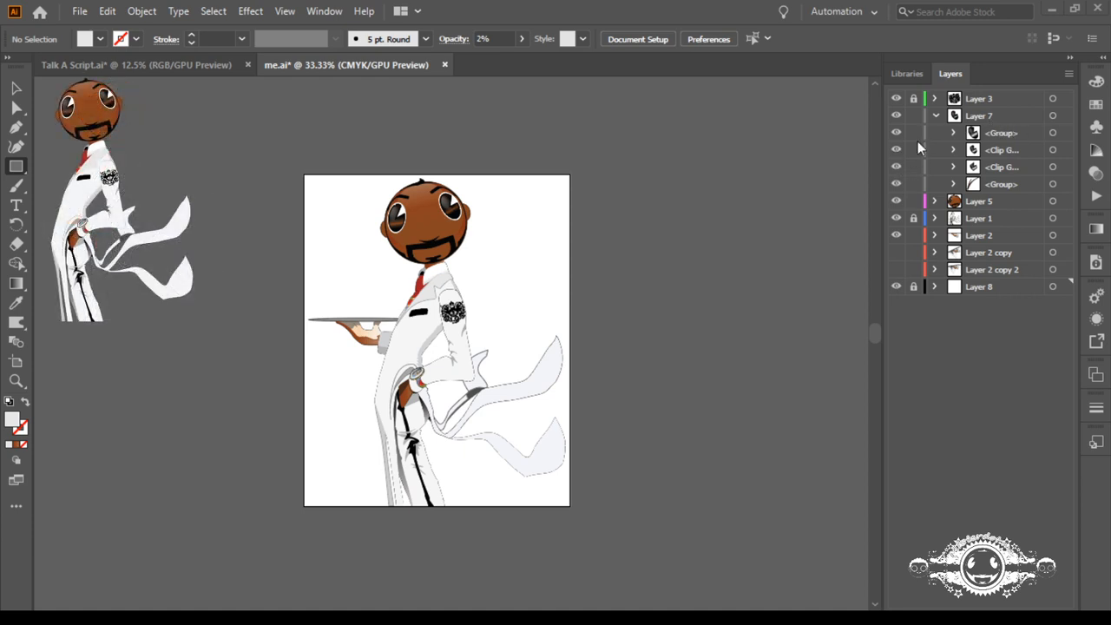
pyautogui.click(933, 115)
pyautogui.moveTo(949, 114); pyautogui.dragTo(953, 124)
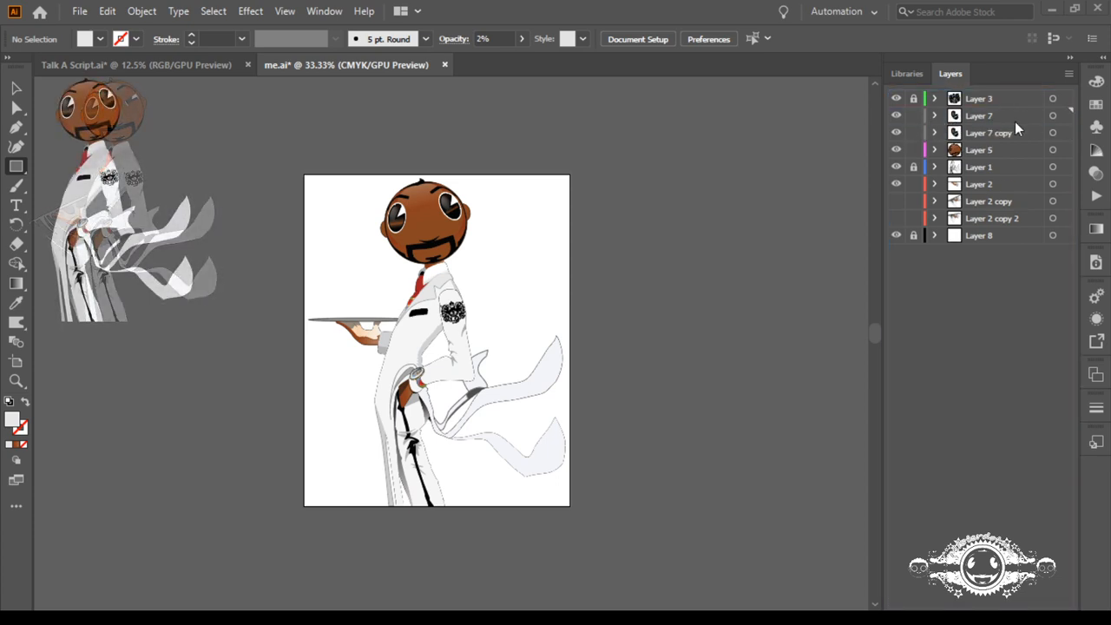
# Step: Mirror all artwork on Layer 7 copy with the Reflect tool and place it over the eye on the face's left side
pyautogui.click(1053, 132)
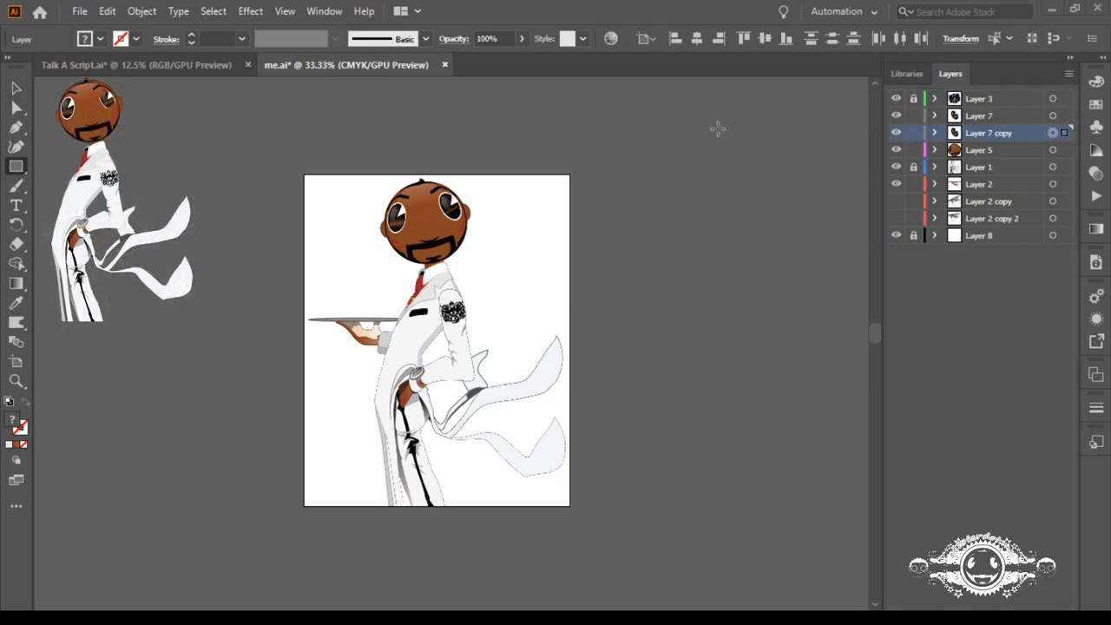
pyautogui.click(15, 228)
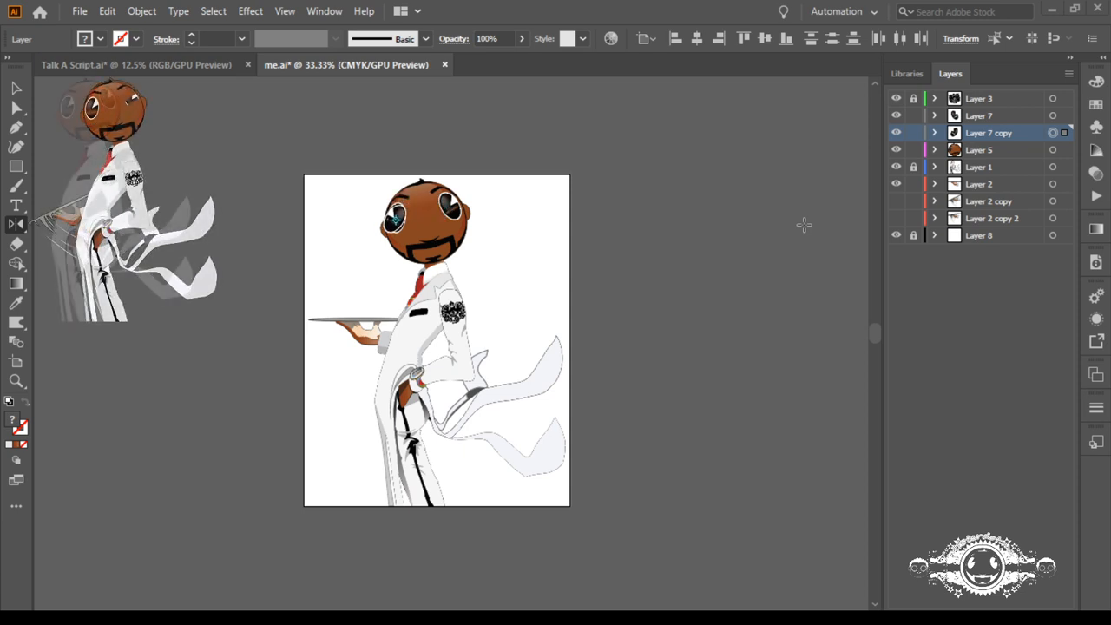
pyautogui.press('ctrl')
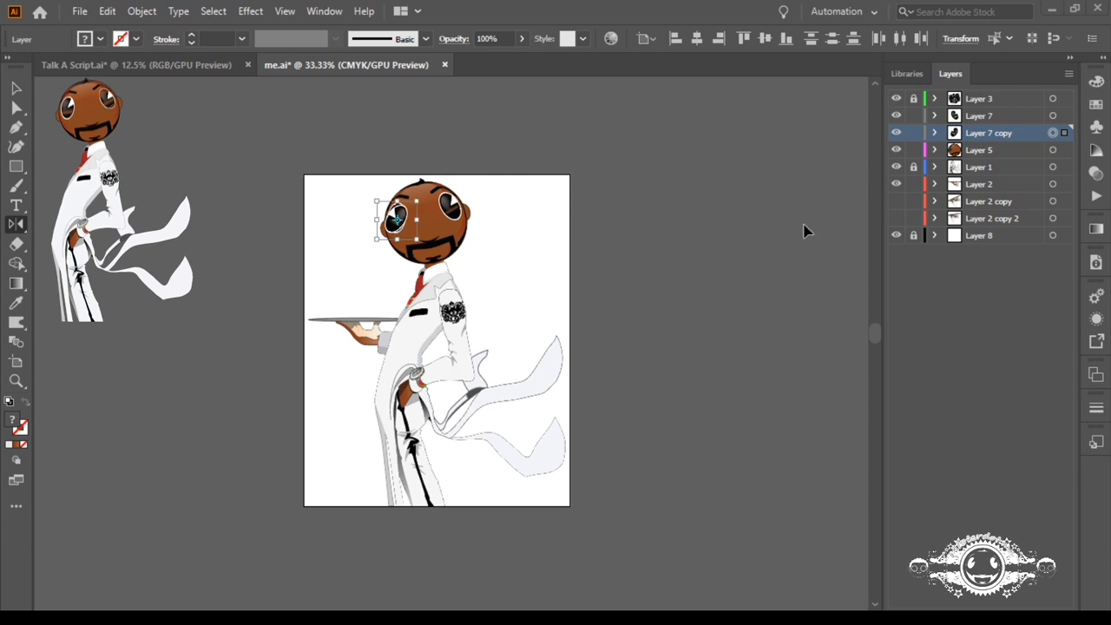
pyautogui.press('Left')
pyautogui.press('Left')
pyautogui.press('Left')
pyautogui.press('Left')
pyautogui.press('Left')
pyautogui.press('Left')
pyautogui.press('Left')
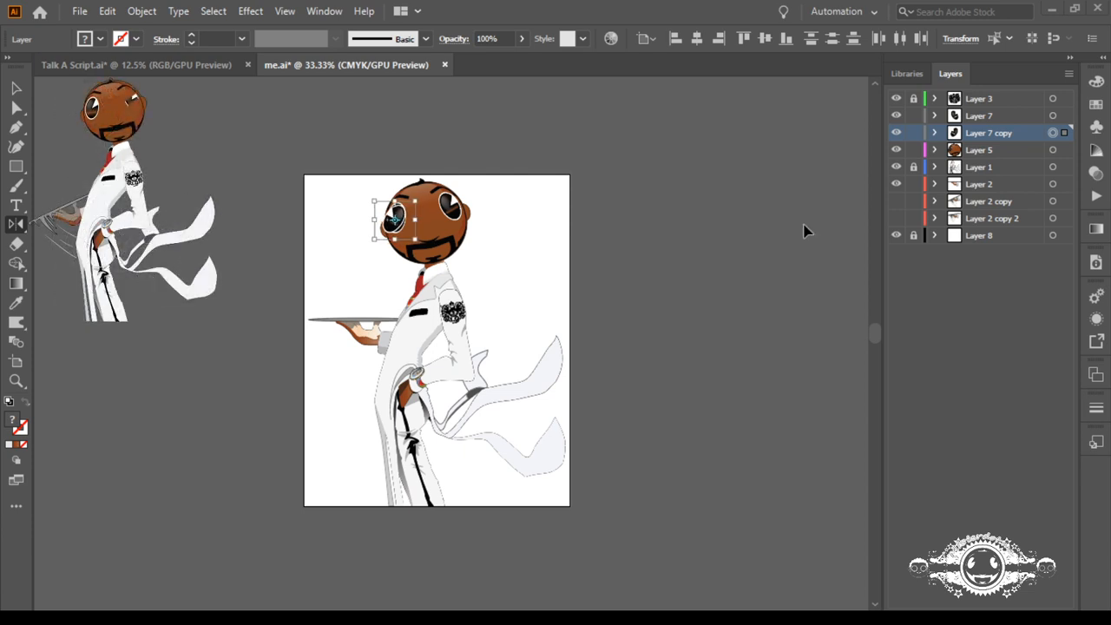
# Step: Move the eye copy upward and across the face until it overlaps the original Layer 7 eye
pyautogui.hotkey('shift', 'Up')
pyautogui.hotkey('shift', 'Up')
pyautogui.hotkey('shift', 'Up')
pyautogui.hotkey('shift', 'Up')
pyautogui.hotkey('shift', 'Right')
pyautogui.hotkey('shift', 'Right')
pyautogui.hotkey('shift', 'Right')
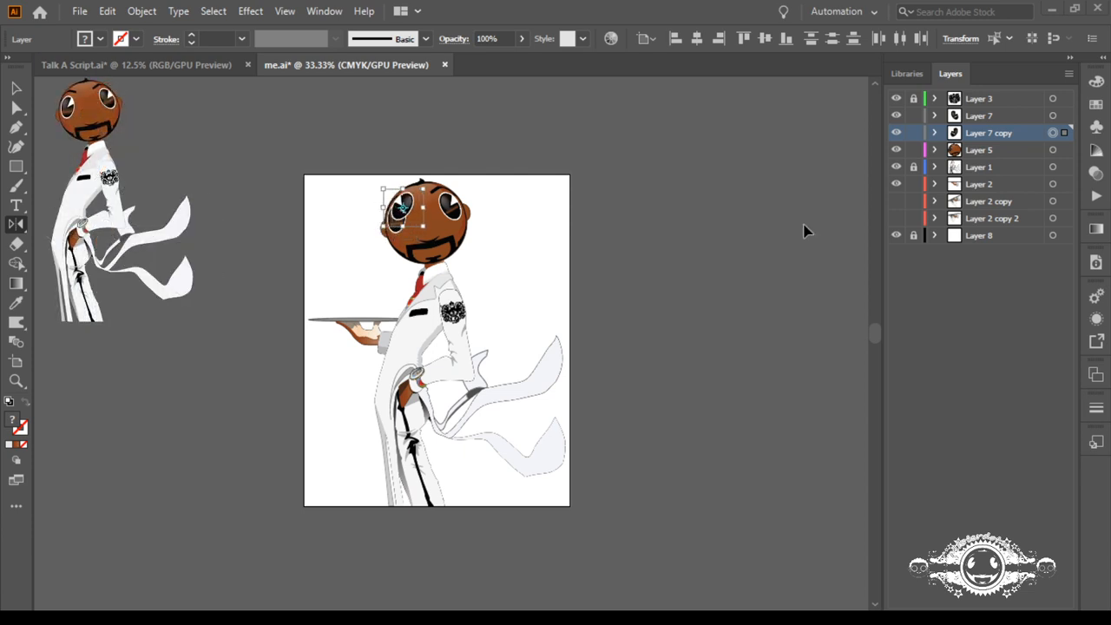
pyautogui.hotkey('shift', 'Right')
pyautogui.hotkey('shift', 'Right')
pyautogui.hotkey('shift', 'Right')
pyautogui.hotkey('shift', 'Right')
pyautogui.hotkey('shift', 'Right')
pyautogui.hotkey('shift', 'Right')
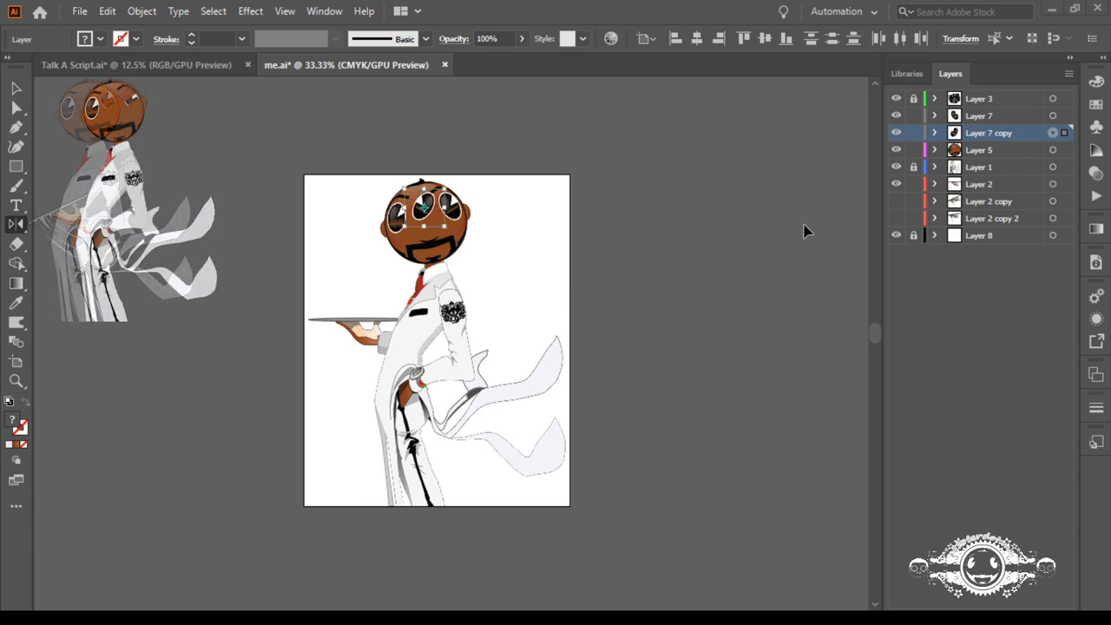
pyautogui.hotkey('shift', 'Right')
pyautogui.hotkey('shift', 'Right')
pyautogui.hotkey('shift', 'Right')
pyautogui.hotkey('shift', 'Right')
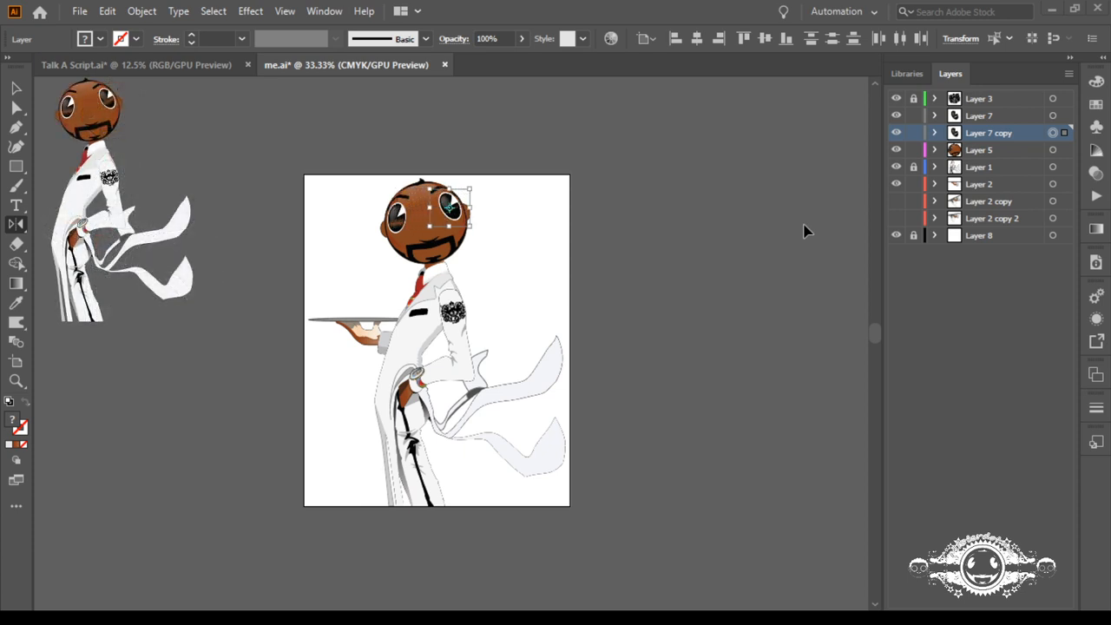
# Step: Move the eye copy back across the face to partly overlap the eye on the left side
pyautogui.hotkey('shift', 'Left')
pyautogui.hotkey('shift', 'Left')
pyautogui.hotkey('shift', 'Left')
pyautogui.hotkey('shift', 'Left')
pyautogui.hotkey('shift', 'Left')
pyautogui.hotkey('shift', 'Left')
pyautogui.hotkey('shift', 'Left')
pyautogui.hotkey('shift', 'Left')
pyautogui.hotkey('shift', 'Left')
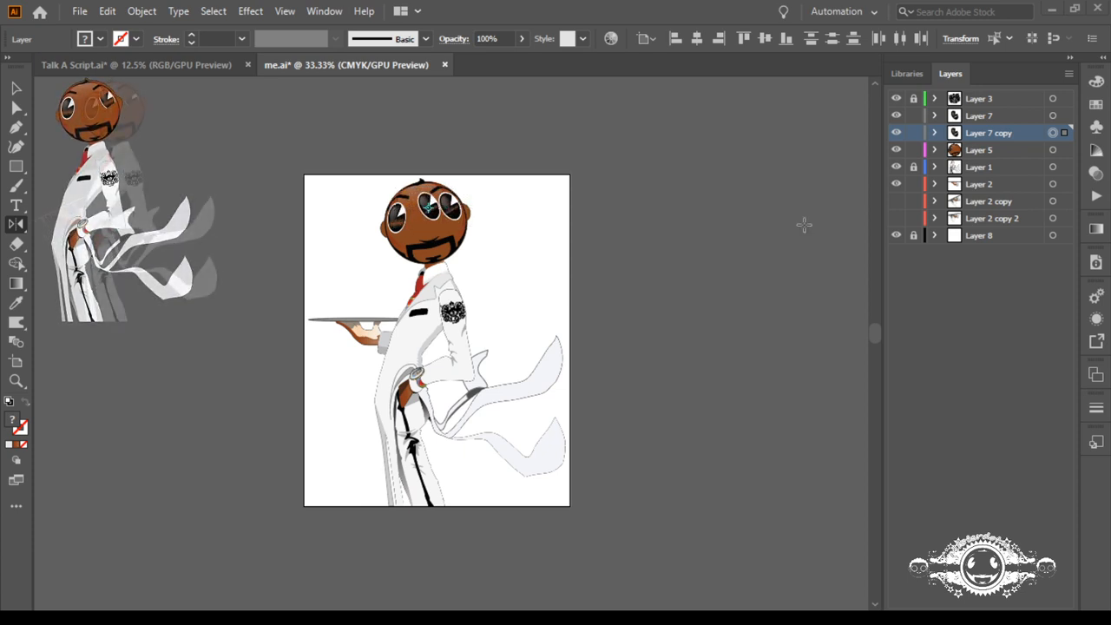
pyautogui.hotkey('shift', 'Left')
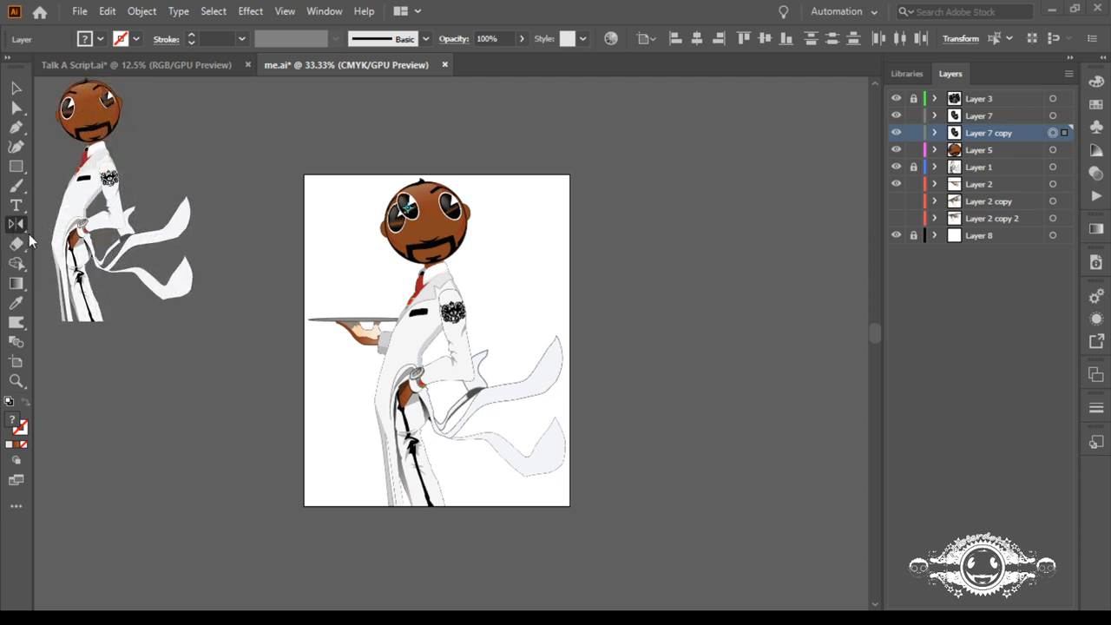
# Step: Rotate the Layer 7 copy eye artwork clockwise so that it leans the opposite way
pyautogui.press('r')
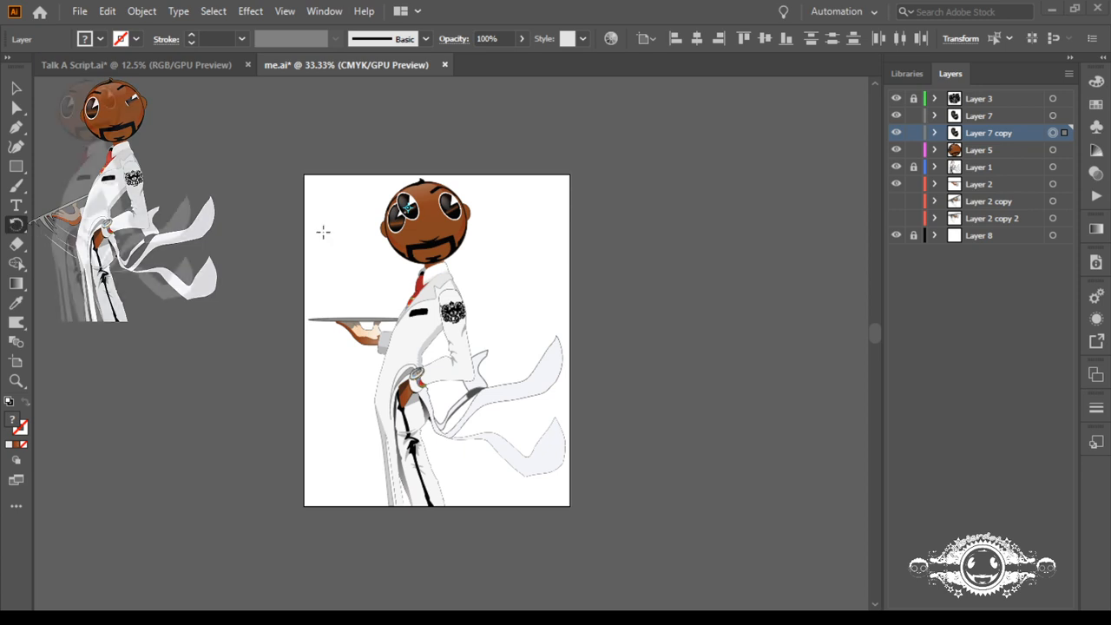
pyautogui.click(936, 132)
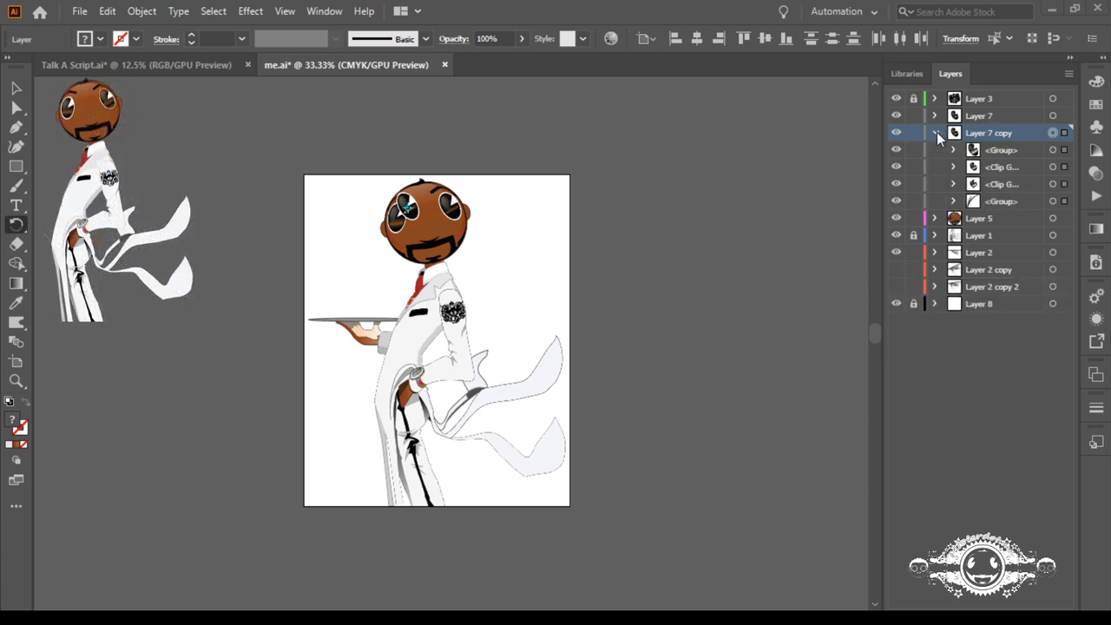
pyautogui.click(936, 132)
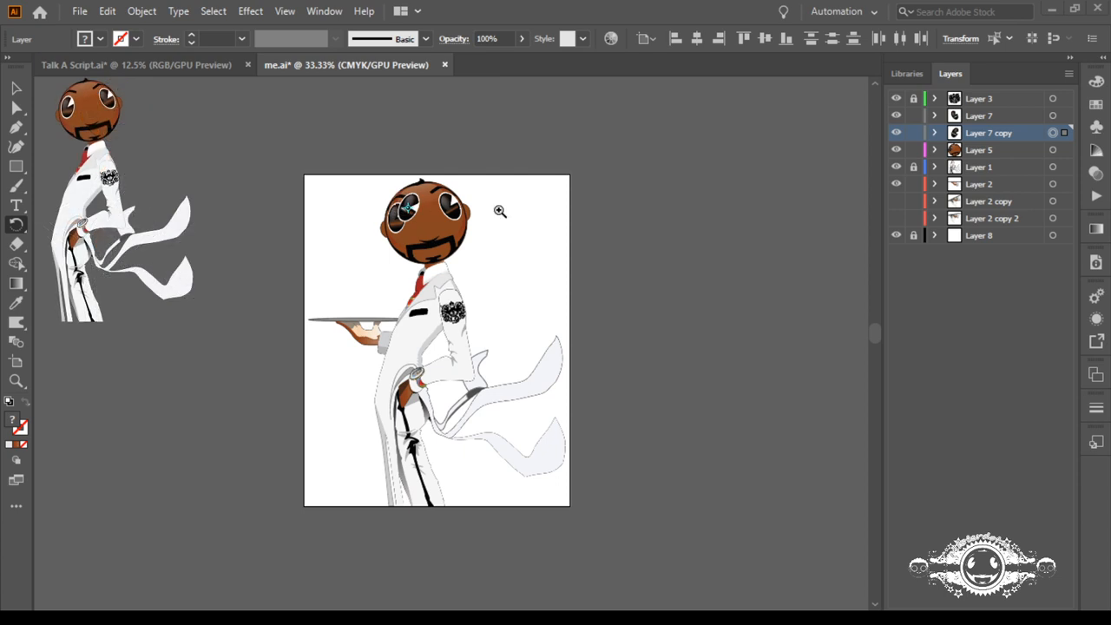
# Step: Nudge the Layer 7 copy eye across and down the face until it covers most of the Layer 5 eye
pyautogui.moveTo(372, 206); pyautogui.dragTo(712, 277)
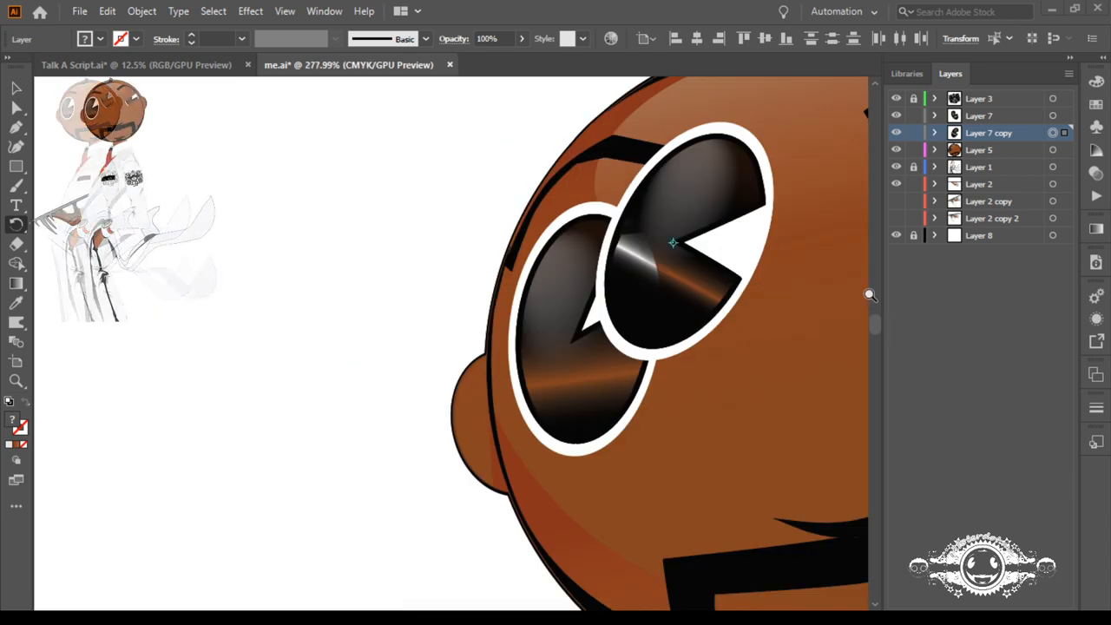
pyautogui.press('Down')
pyautogui.press('Down')
pyautogui.press('Left')
pyautogui.press('Left')
pyautogui.press('Left')
pyautogui.press('Left')
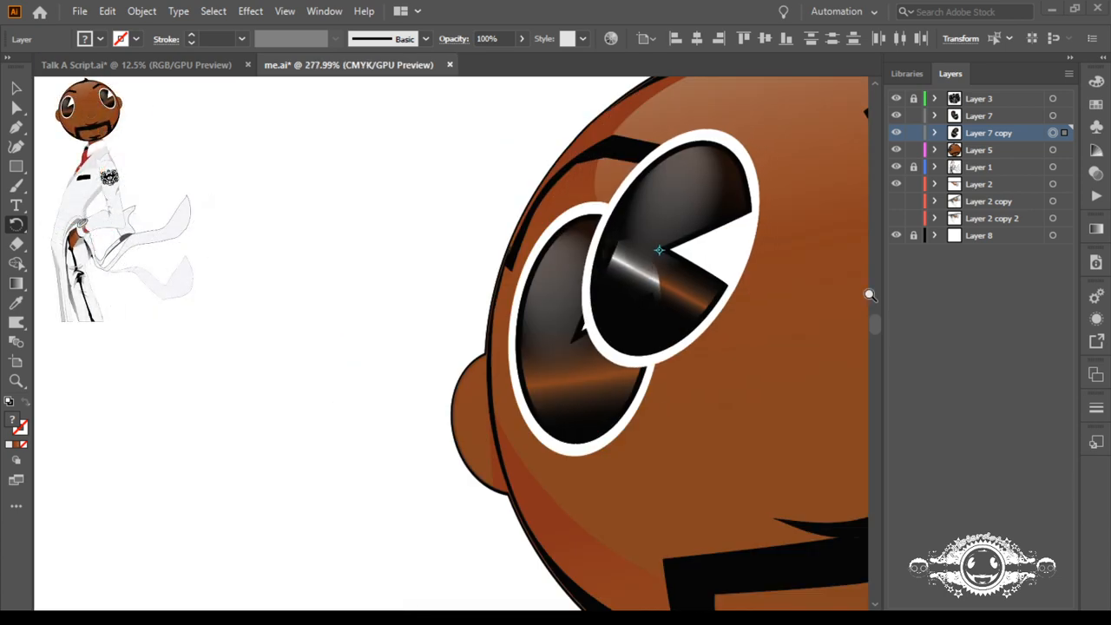
pyautogui.press('Left')
pyautogui.press('Left')
pyautogui.press('Left')
pyautogui.press('Left')
pyautogui.press('Left')
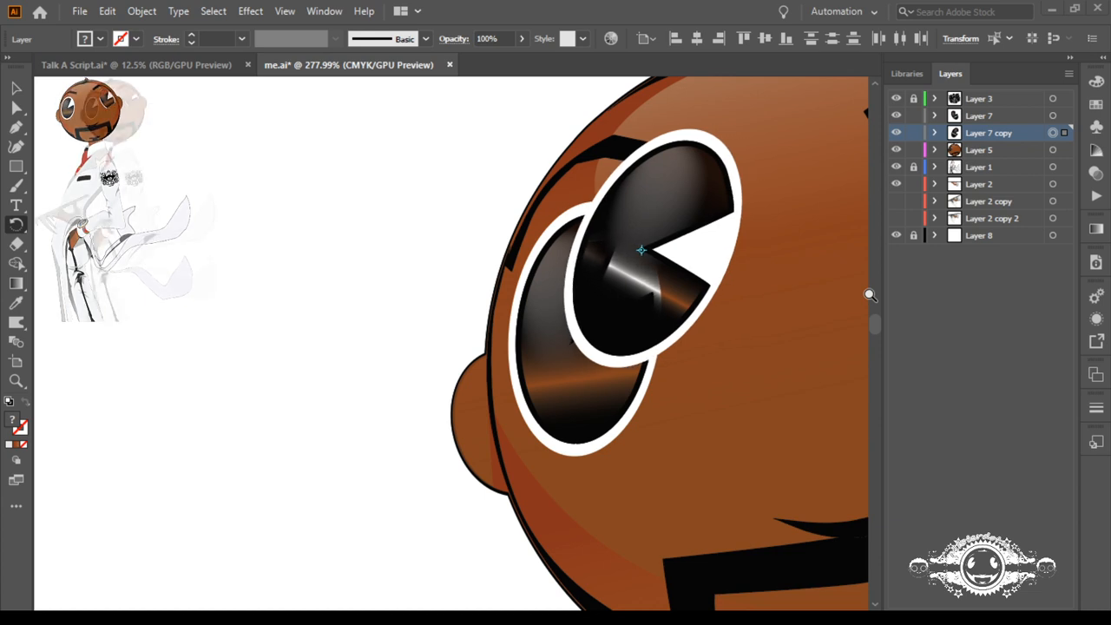
pyautogui.press('Left')
pyautogui.press('Left')
pyautogui.press('Left')
pyautogui.press('Left')
pyautogui.press('Left')
pyautogui.press('Left')
pyautogui.press('Left')
pyautogui.press('Left')
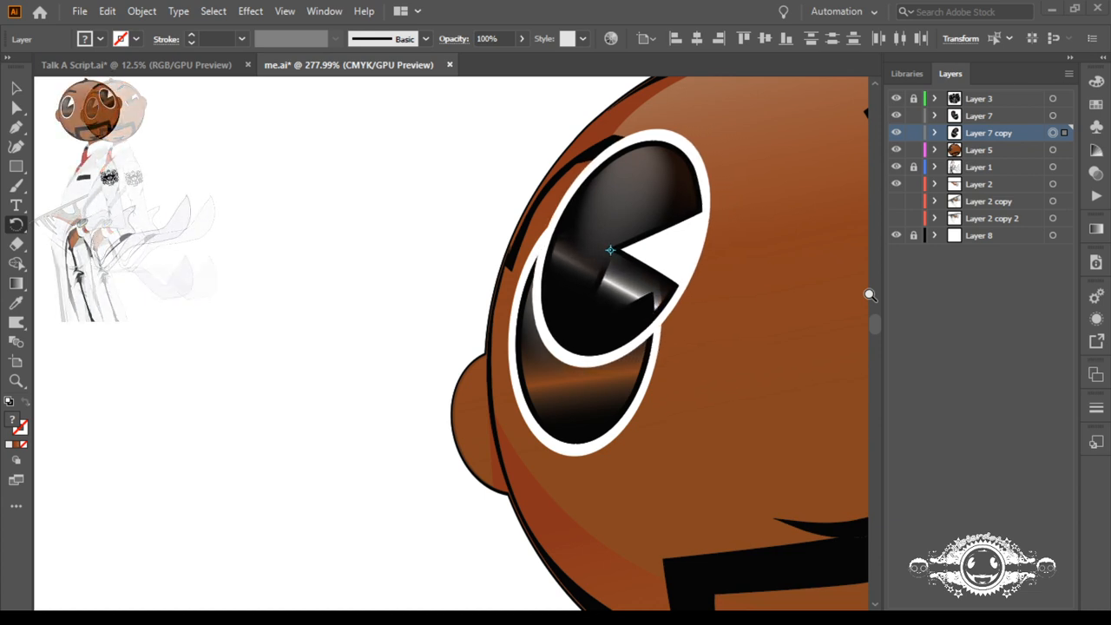
pyautogui.hotkey('shift', 'Down')
pyautogui.hotkey('shift', 'Down')
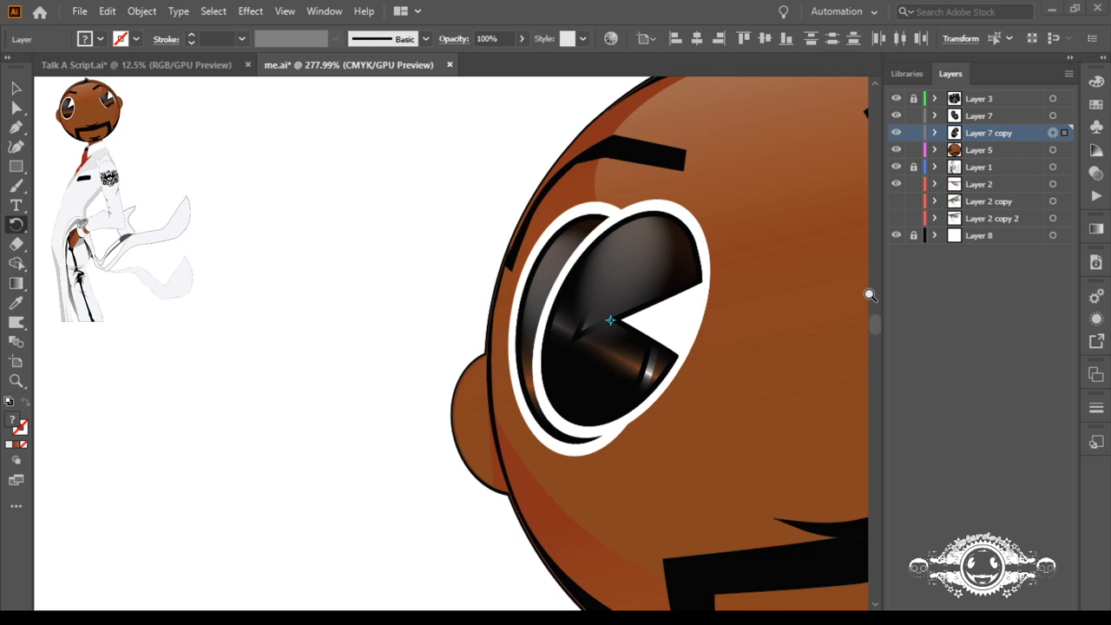
# Step: Shift the eye copy slightly closer to the Layer 5 eye and rotate it counterclockwise to match that eye's tilt
pyautogui.press('Left')
pyautogui.press('Left')
pyautogui.press('Left')
pyautogui.press('Left')
pyautogui.press('ctrl')
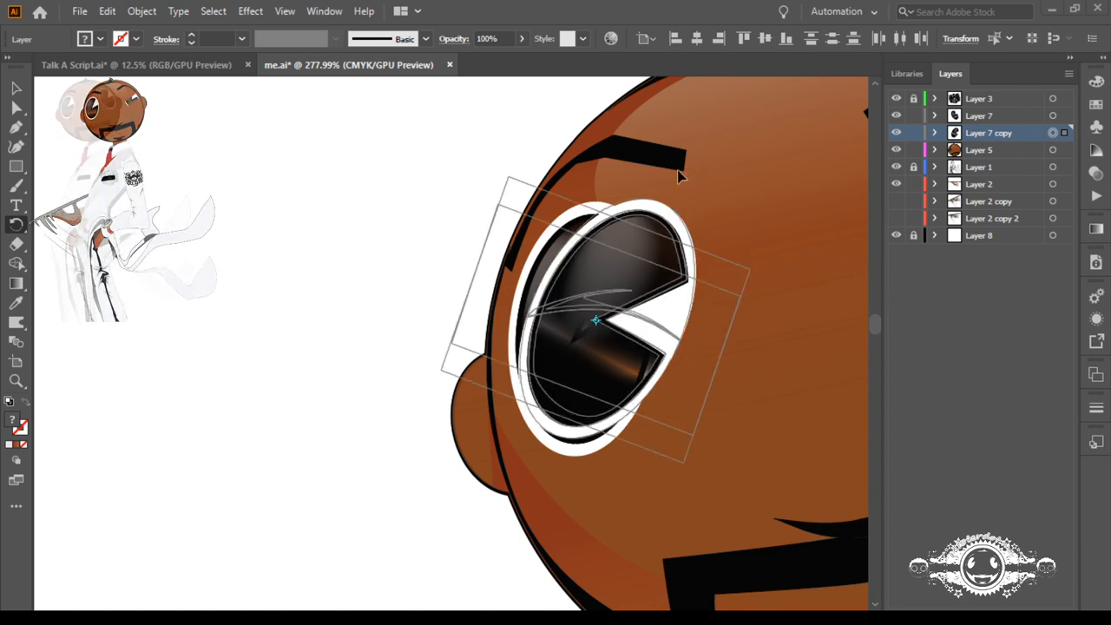
pyautogui.moveTo(680, 176); pyautogui.dragTo(631, 167)
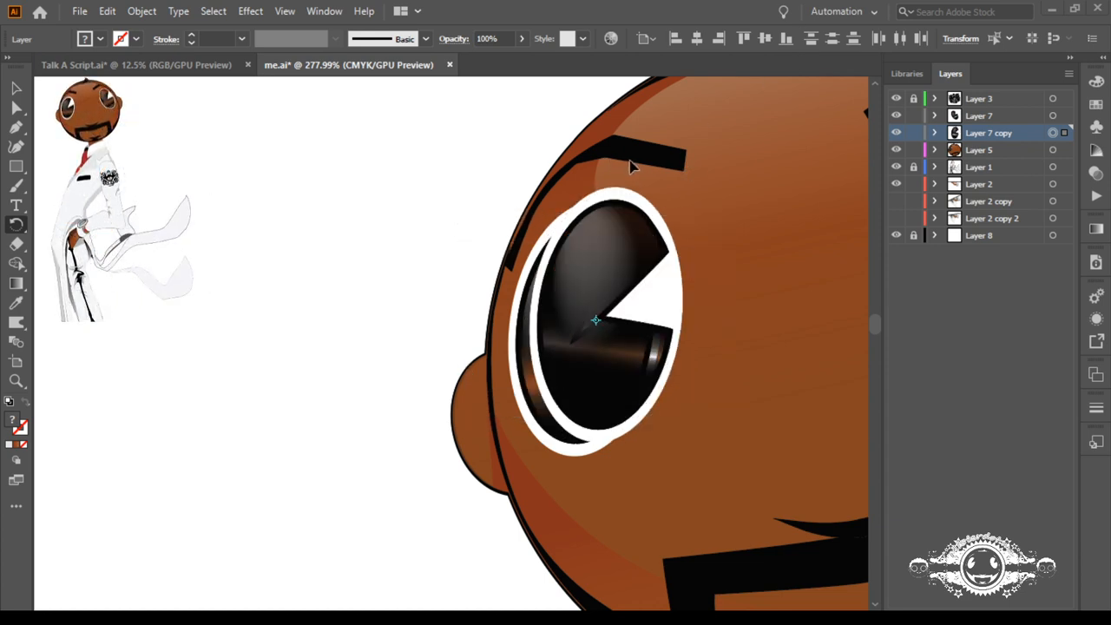
# Step: Nudge the rotated eye copy outward and down until its white rim lines up with the Layer 5 eye
pyautogui.press('Left')
pyautogui.press('Left')
pyautogui.press('Left')
pyautogui.press('Left')
pyautogui.press('Down')
pyautogui.press('Down')
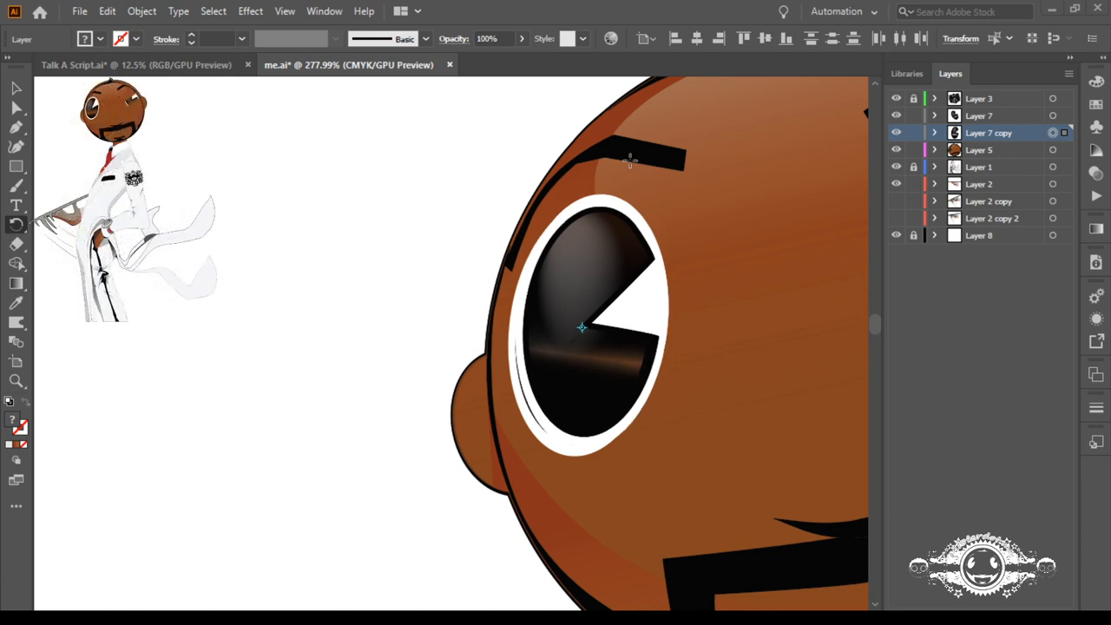
pyautogui.press('Down')
pyautogui.press('Left')
pyautogui.press('Left')
pyautogui.press('Down')
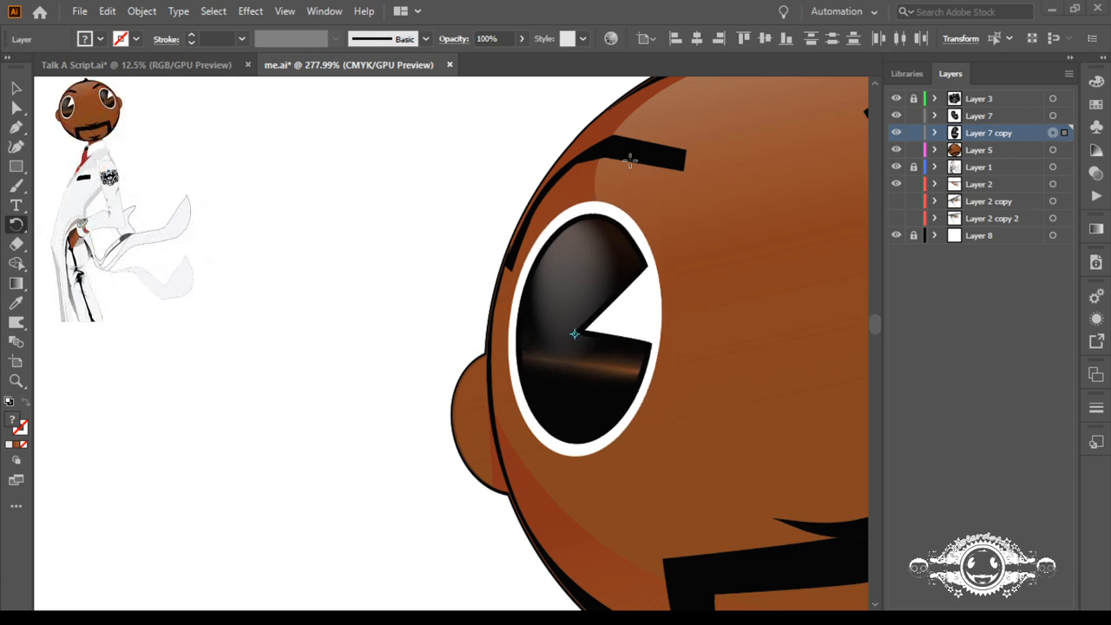
# Step: Rotate the eye copy very slightly in outline view to match the underlying eye's contours, checking the alignment on the whole artboard
pyautogui.hotkey('ctrl', 'y')
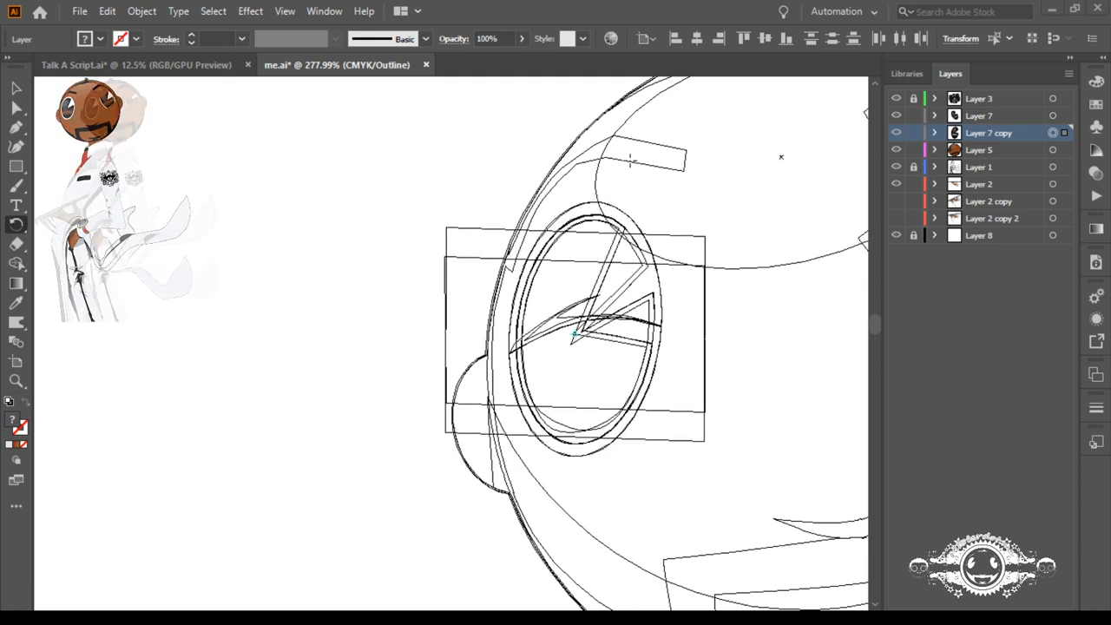
pyautogui.moveTo(602, 164); pyautogui.dragTo(603, 164)
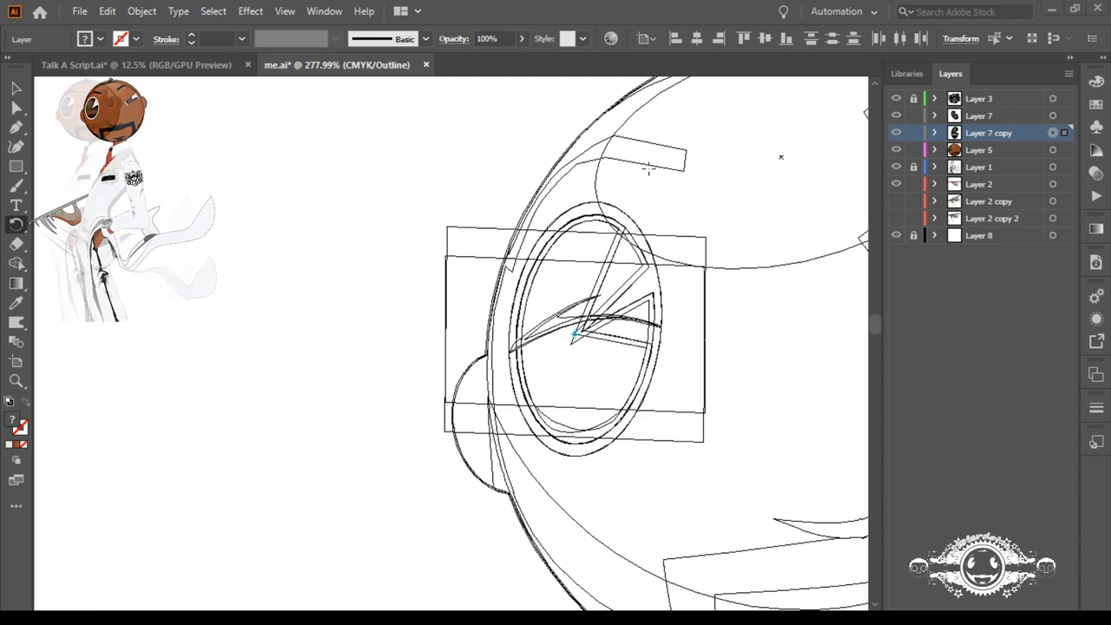
pyautogui.press('Up')
pyautogui.press('Down')
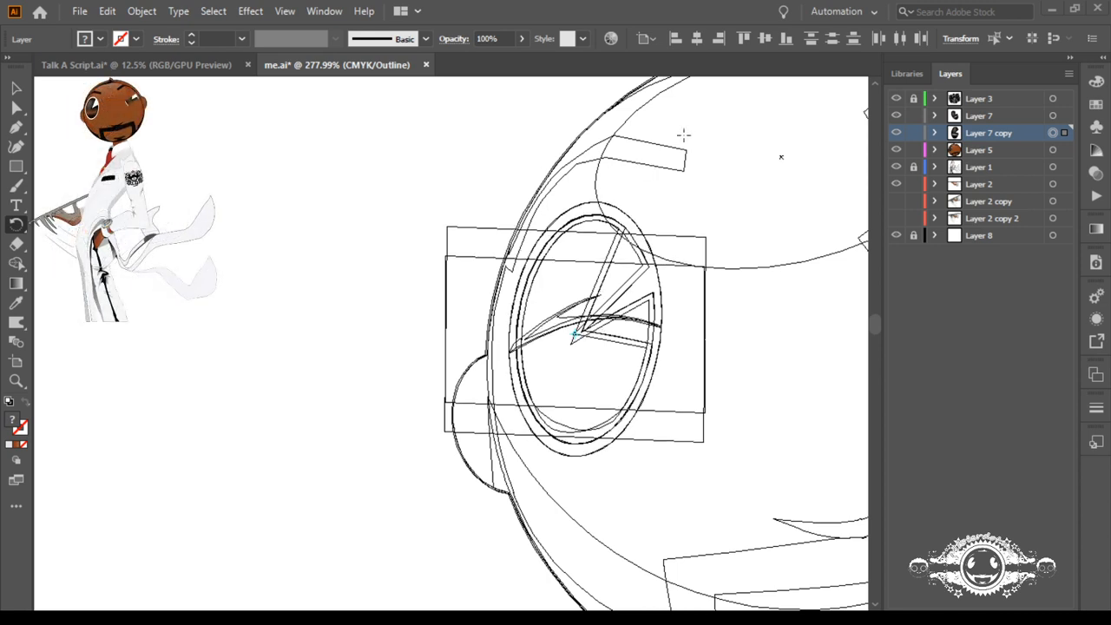
pyautogui.press('ctrl')
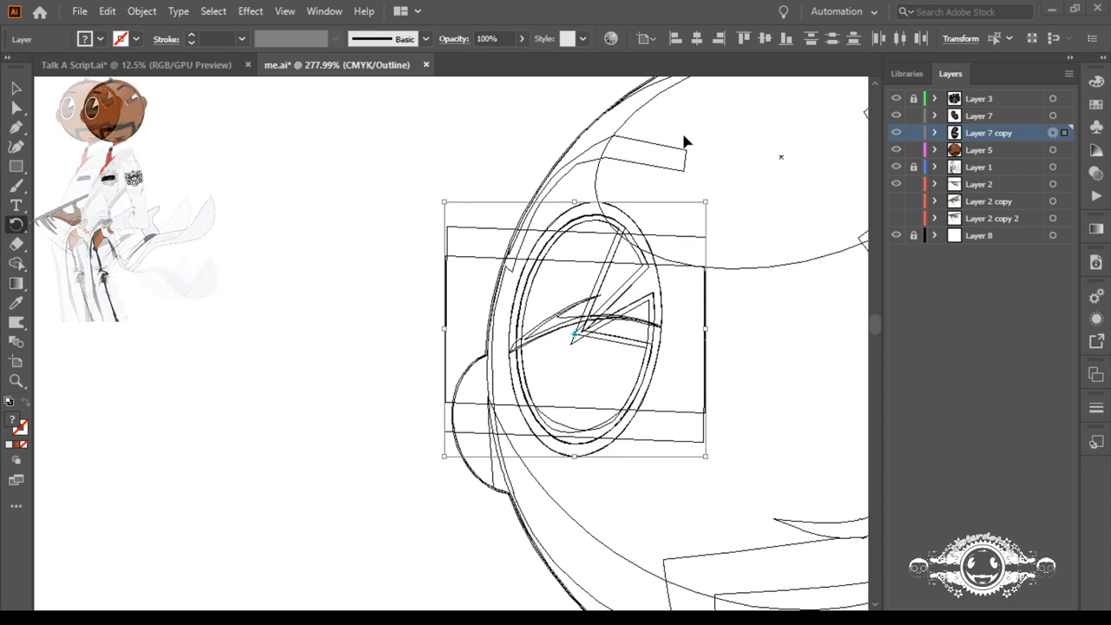
pyautogui.hotkey('ctrl', '0')
pyautogui.hotkey('ctrl', 'y')
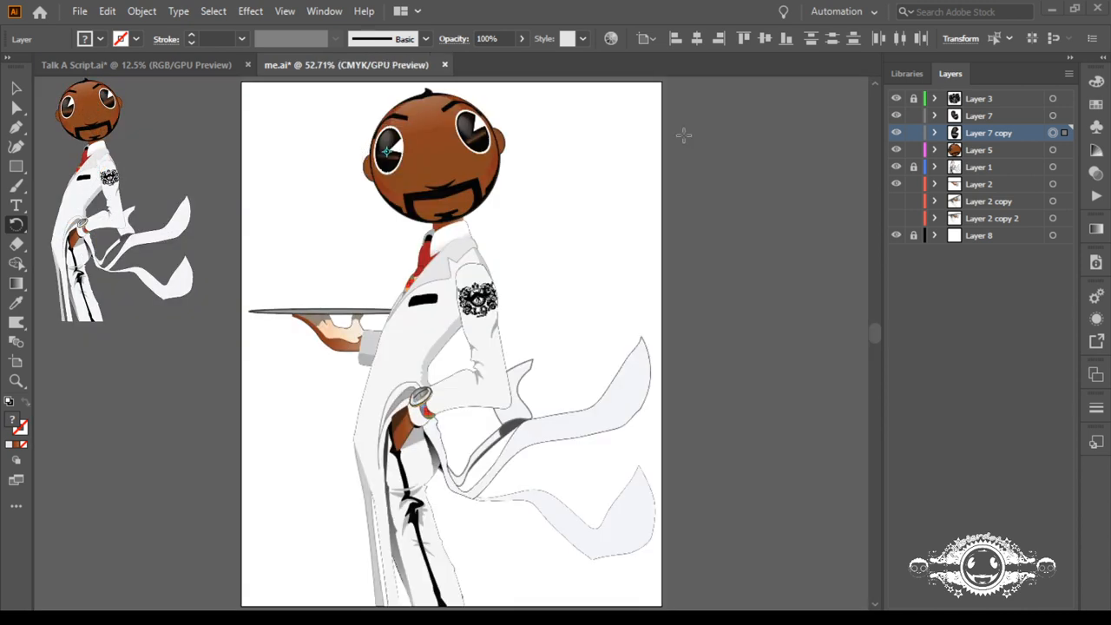
pyautogui.hotkey('ctrl', 'y')
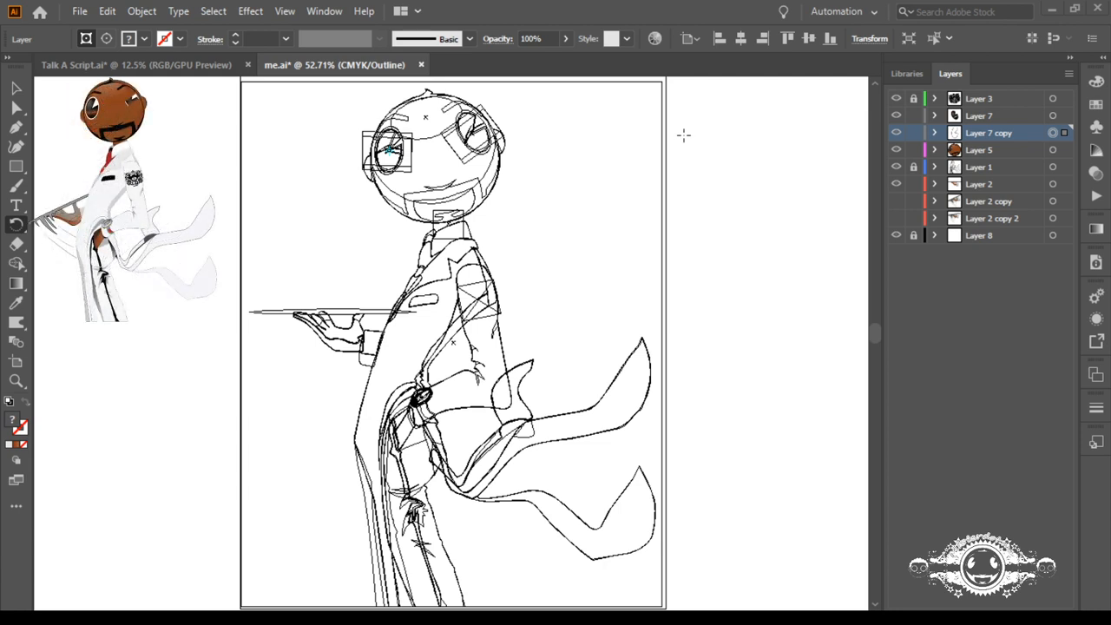
pyautogui.hotkey('ctrl', 'y')
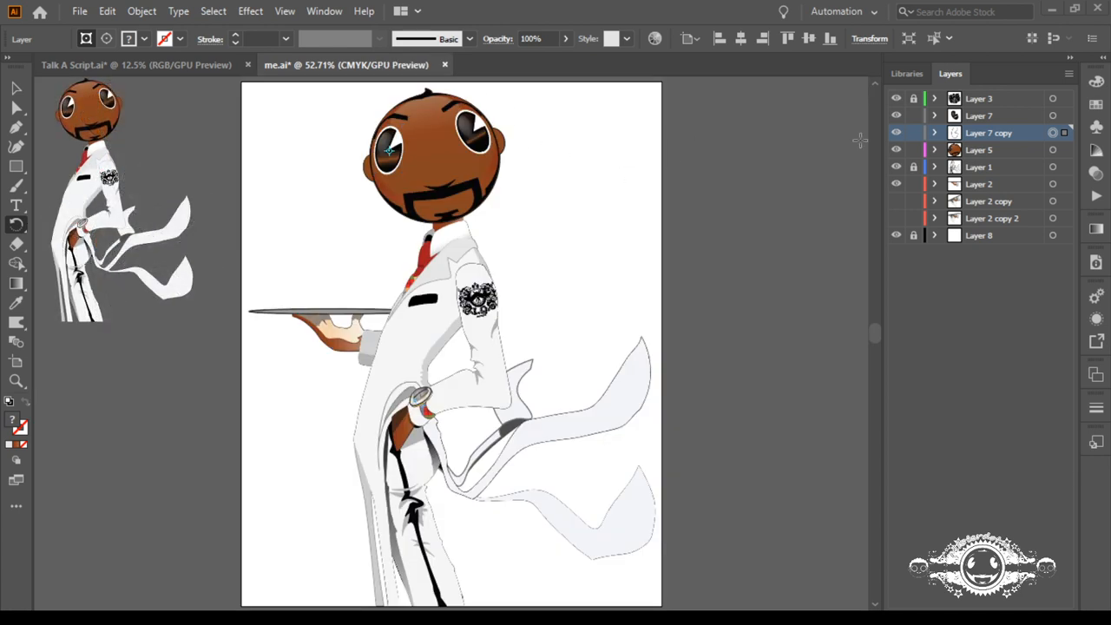
# Step: Group the two paths and the compound path that form the original eye inside Layer 5
pyautogui.click(950, 150)
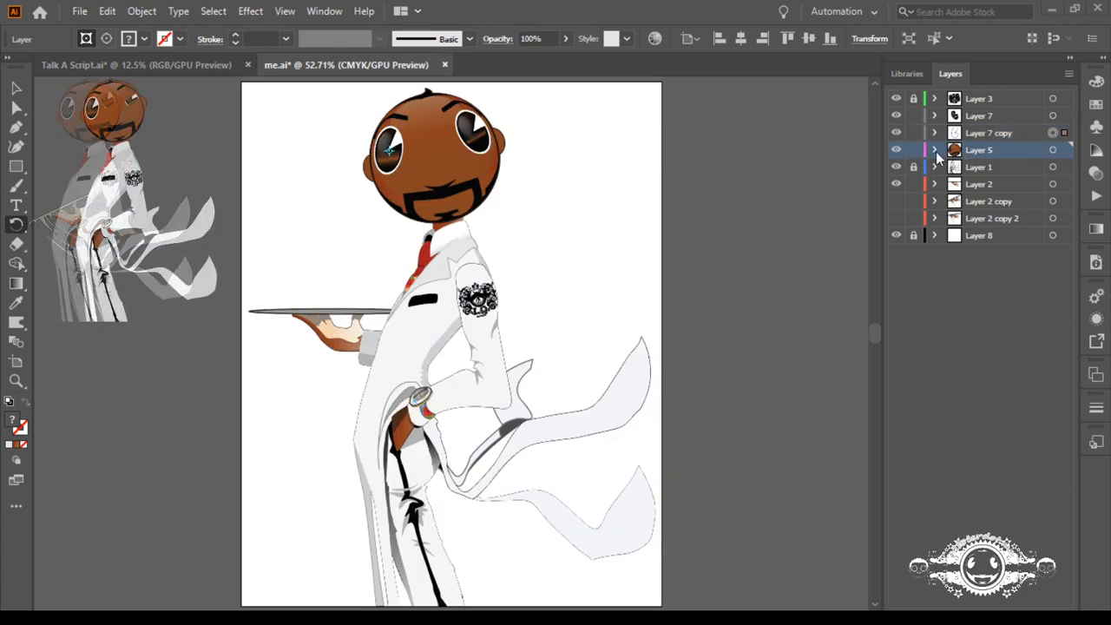
pyautogui.click(935, 150)
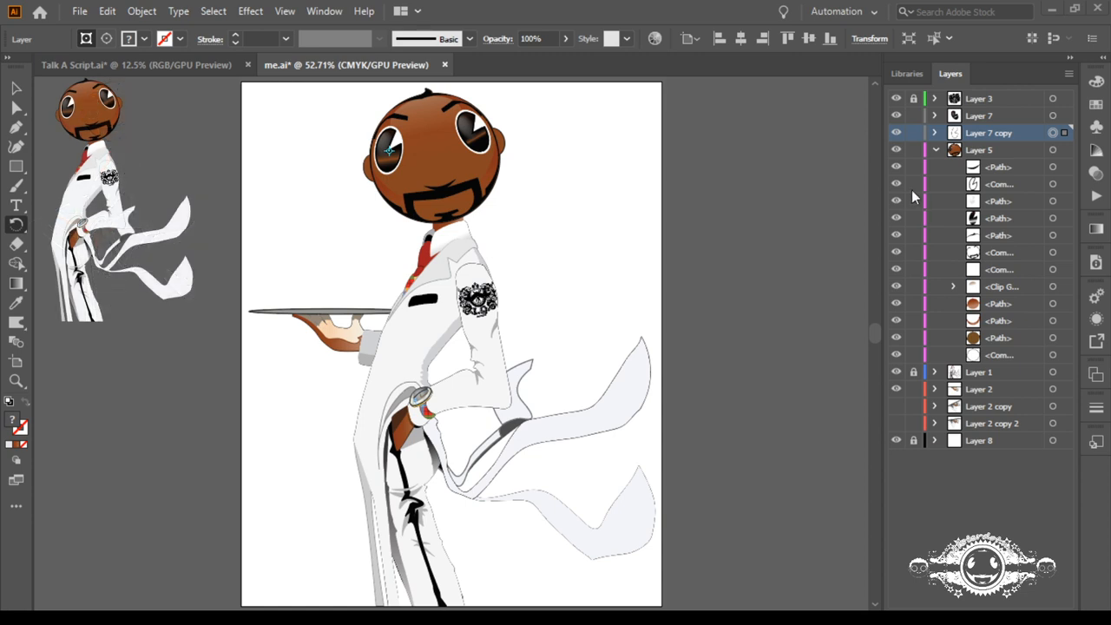
pyautogui.click(1053, 218)
pyautogui.keyDown('shift'); pyautogui.click(1053, 201); pyautogui.keyUp('shift')
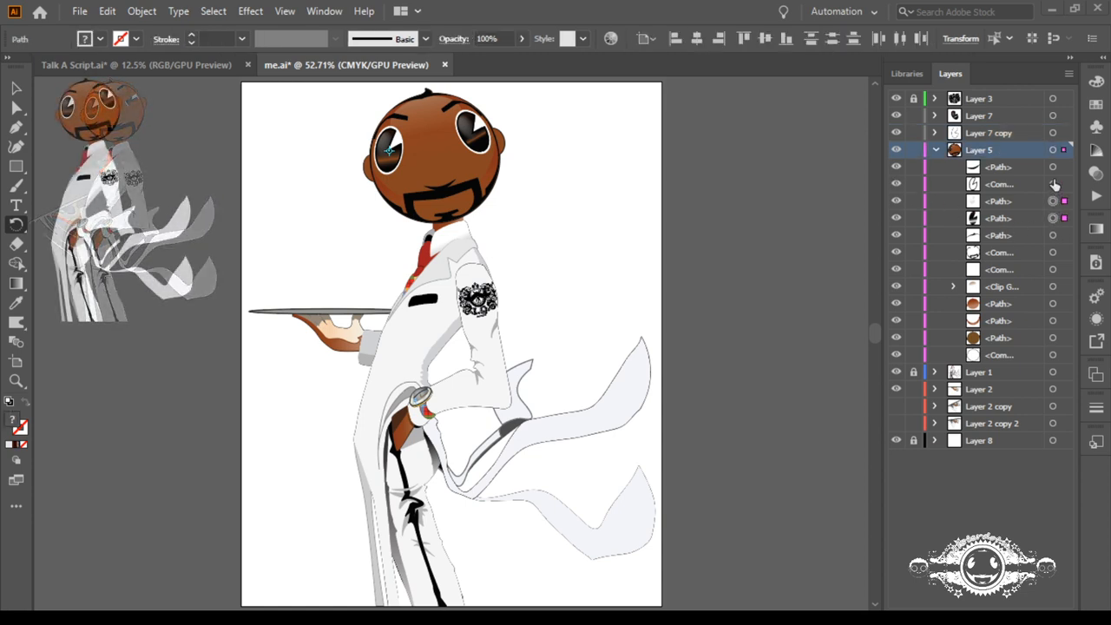
pyautogui.keyDown('shift'); pyautogui.click(1052, 183); pyautogui.keyUp('shift')
pyautogui.hotkey('ctrl', 'g')
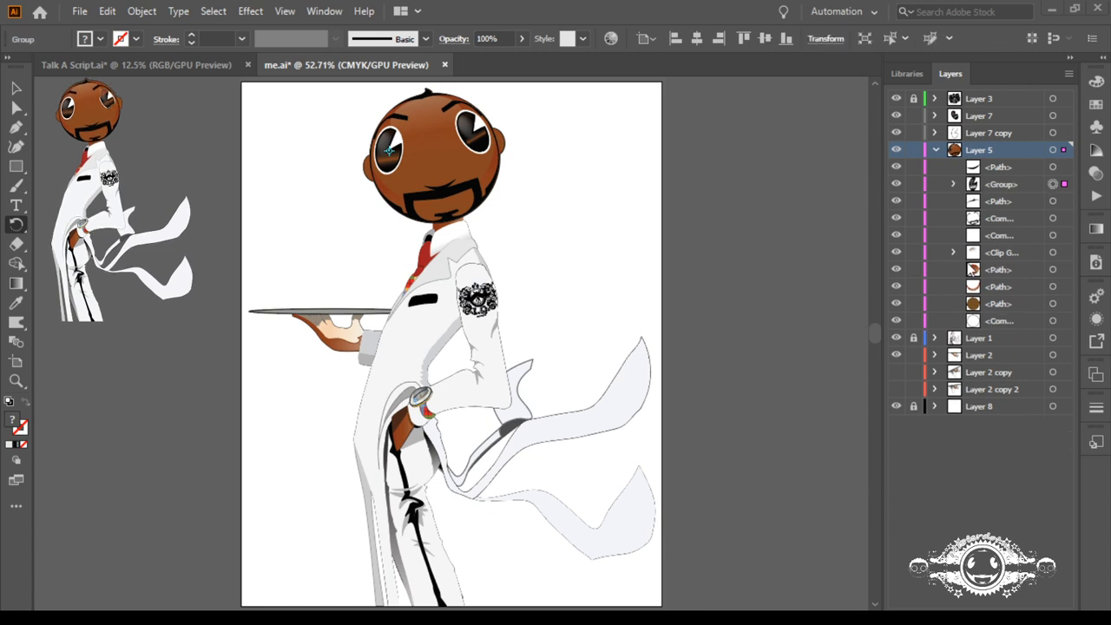